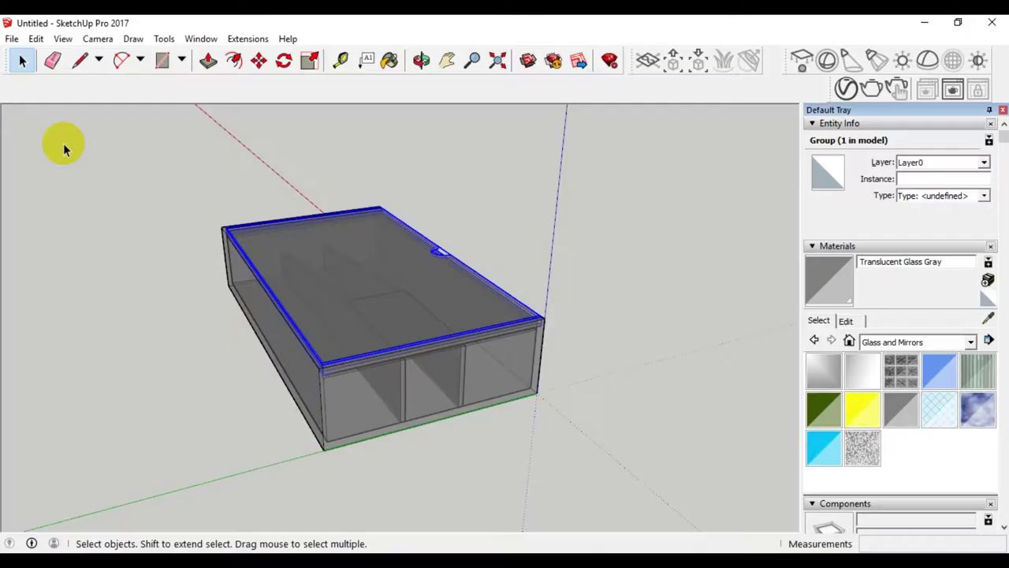
# - Deselect the finished make-up display box and orbit and zoom around it from several angles
pyautogui.click(63, 143)
pyautogui.moveTo(314, 267)
pyautogui.mouseDown(button='middle')
pyautogui.moveTo(361, 308)
pyautogui.moveTo(342, 316)
pyautogui.moveTo(307, 244)
pyautogui.mouseUp(button='middle')
pyautogui.scroll(3, 489, 263)
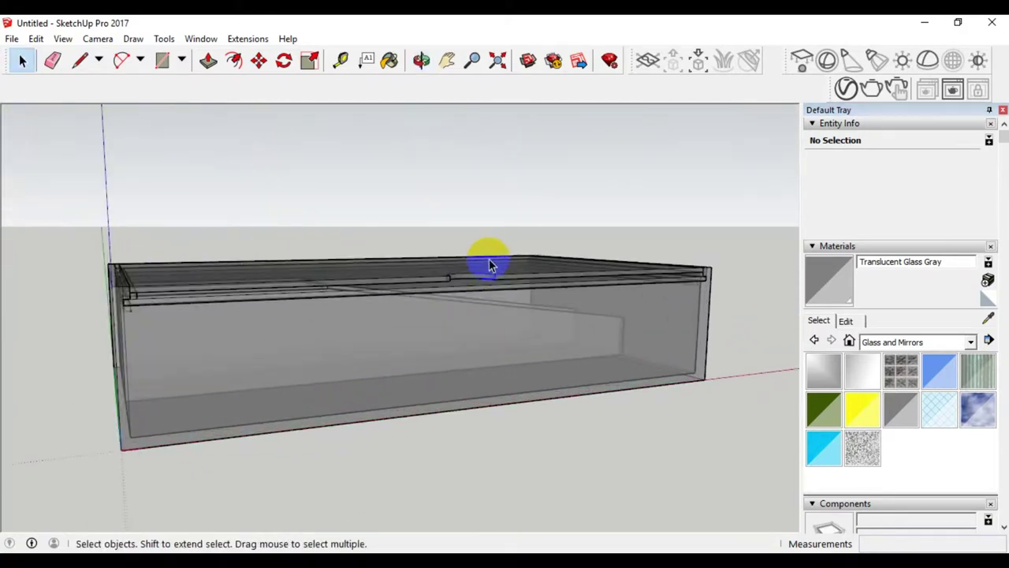
pyautogui.scroll(5, 424, 302)
pyautogui.scroll(-3, 424, 303)
pyautogui.scroll(-4, 427, 296)
pyautogui.moveTo(429, 295)
pyautogui.mouseDown(button='middle')
pyautogui.moveTo(383, 360)
pyautogui.moveTo(435, 366)
pyautogui.moveTo(547, 349)
pyautogui.moveTo(478, 276)
pyautogui.moveTo(511, 378)
pyautogui.mouseUp(button='middle')
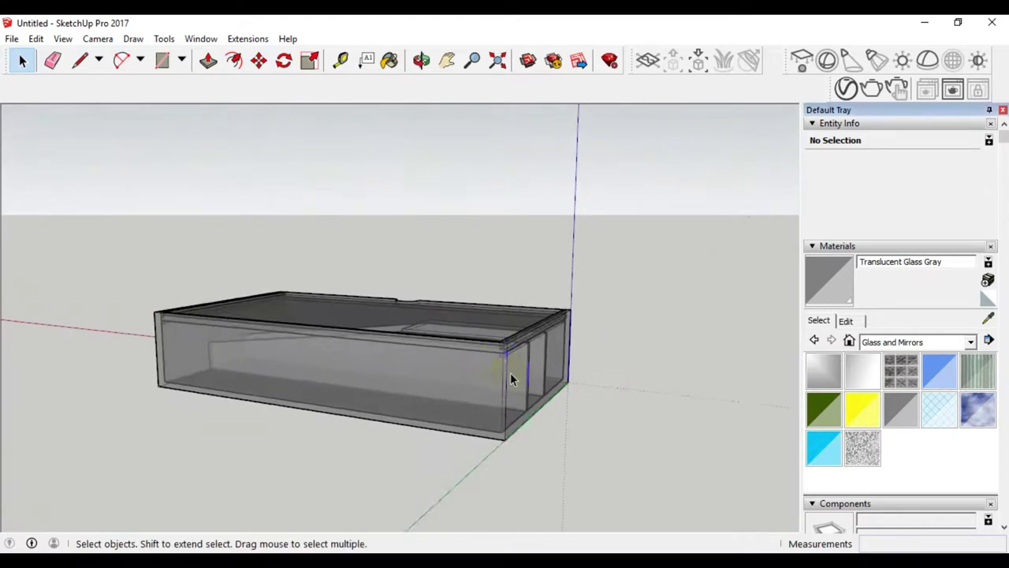
pyautogui.scroll(3, 509, 367)
pyautogui.scroll(2, 489, 345)
pyautogui.scroll(-2, 489, 343)
pyautogui.scroll(-4, 493, 340)
pyautogui.moveTo(496, 338)
pyautogui.mouseDown(button='middle')
pyautogui.moveTo(384, 351)
pyautogui.moveTo(333, 286)
pyautogui.moveTo(322, 315)
pyautogui.moveTo(513, 355)
pyautogui.moveTo(491, 372)
pyautogui.moveTo(349, 360)
pyautogui.moveTo(694, 420)
pyautogui.moveTo(449, 416)
pyautogui.moveTo(378, 387)
pyautogui.moveTo(316, 379)
pyautogui.moveTo(387, 295)
pyautogui.moveTo(406, 392)
pyautogui.moveTo(419, 405)
pyautogui.moveTo(360, 304)
pyautogui.moveTo(437, 376)
pyautogui.moveTo(429, 367)
pyautogui.moveTo(479, 349)
pyautogui.moveTo(401, 354)
pyautogui.mouseUp(button='middle')
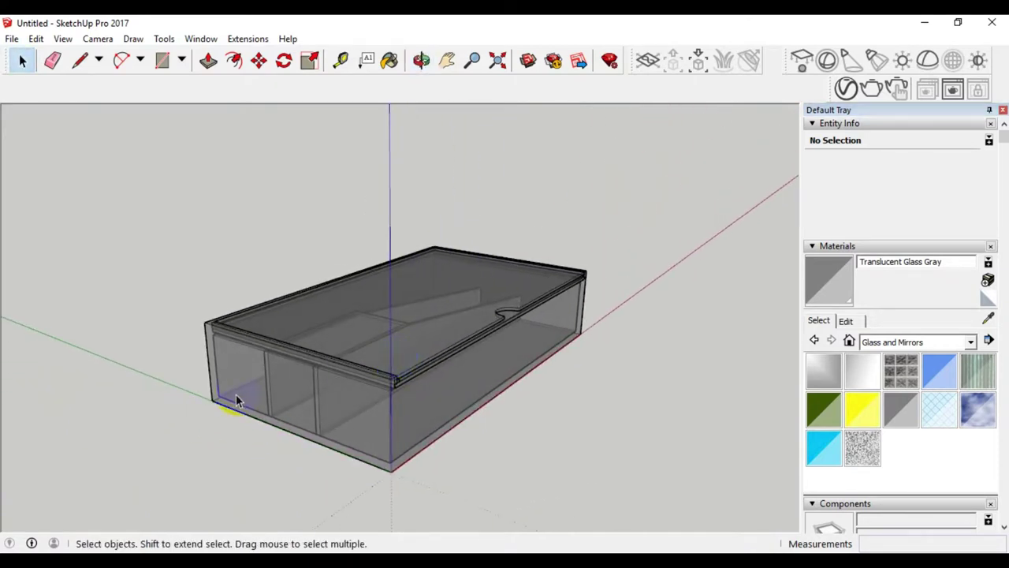
pyautogui.scroll(3, 234, 386)
pyautogui.moveTo(231, 383)
pyautogui.mouseDown(button='middle')
pyautogui.moveTo(444, 413)
pyautogui.moveTo(389, 419)
pyautogui.moveTo(437, 410)
pyautogui.moveTo(439, 394)
pyautogui.mouseUp(button='middle')
pyautogui.scroll(1, 387, 414)
pyautogui.scroll(-2, 389, 455)
pyautogui.scroll(2, 389, 455)
pyautogui.scroll(2, 426, 413)
pyautogui.scroll(-2, 442, 345)
pyautogui.scroll(2, 453, 408)
pyautogui.scroll(-1, 454, 411)
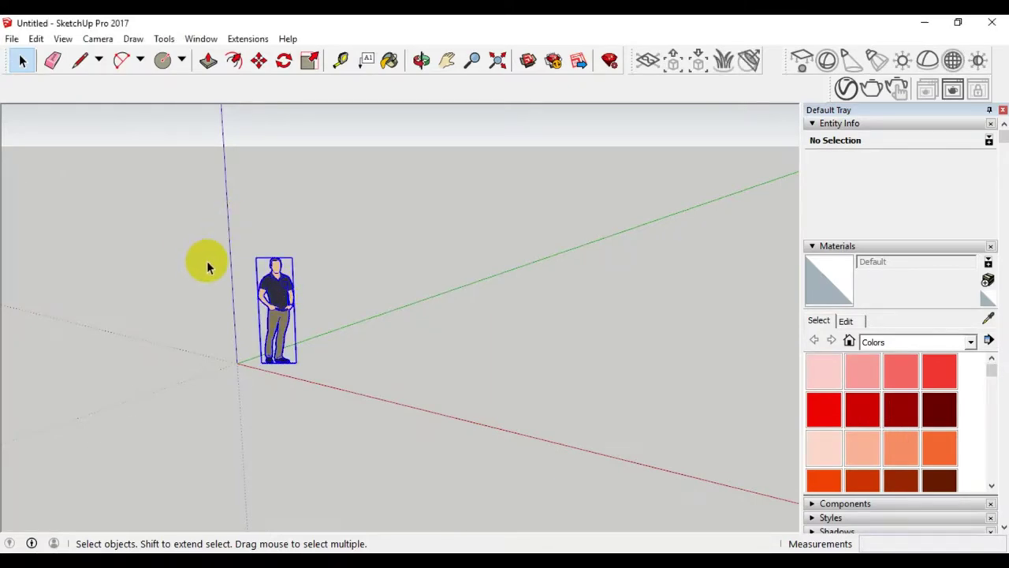
# - Delete the person figure and draw a 25 × 14 rectangle from the axes origin
pyautogui.click(272, 290)
pyautogui.press('Delete')
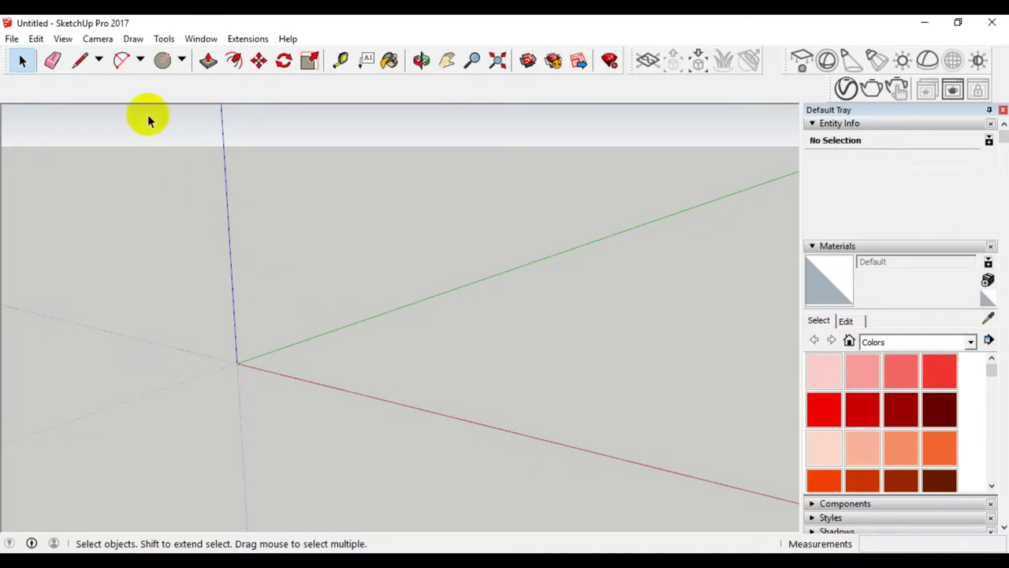
pyautogui.click(184, 63)
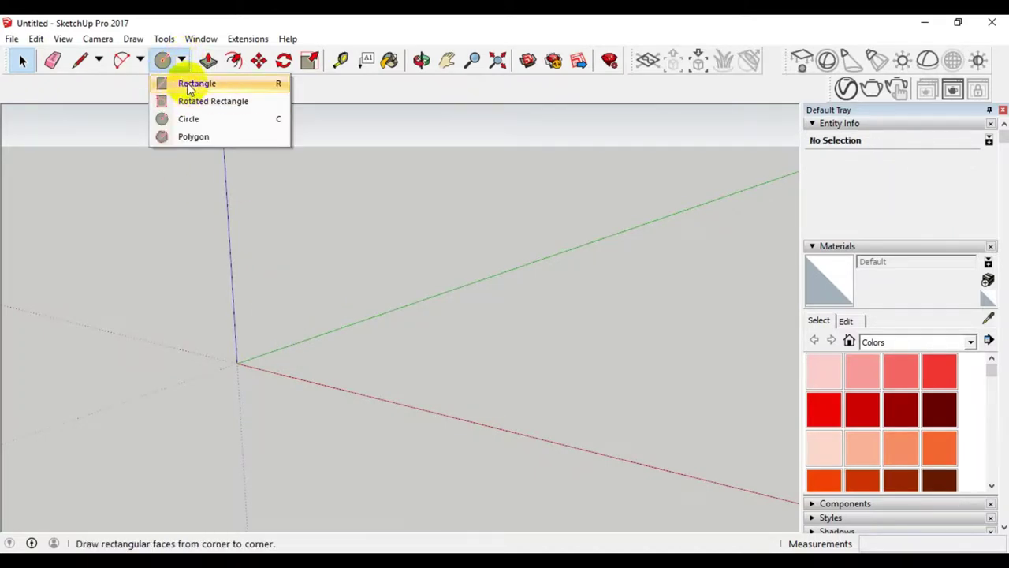
pyautogui.click(194, 82)
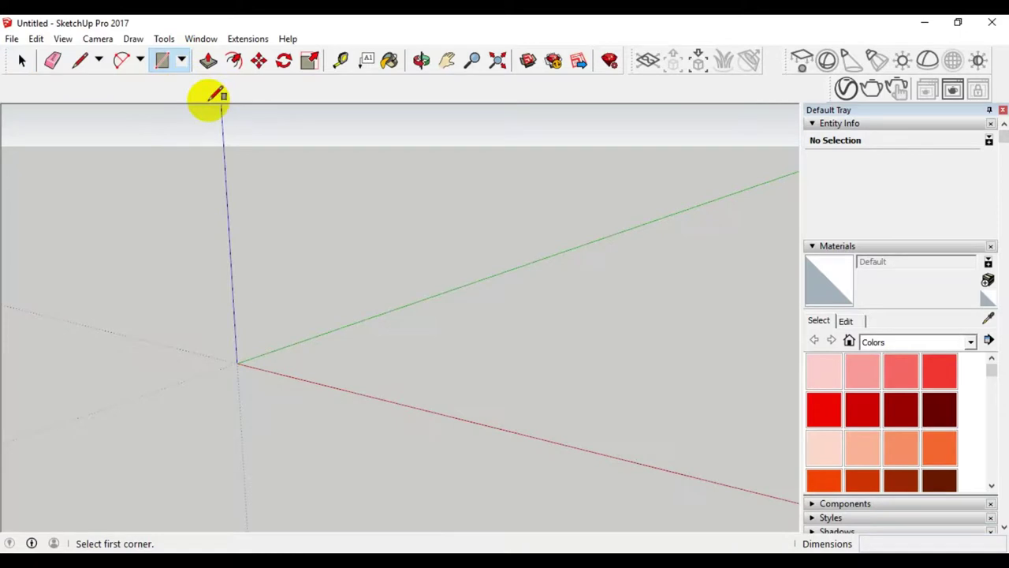
pyautogui.click(237, 362)
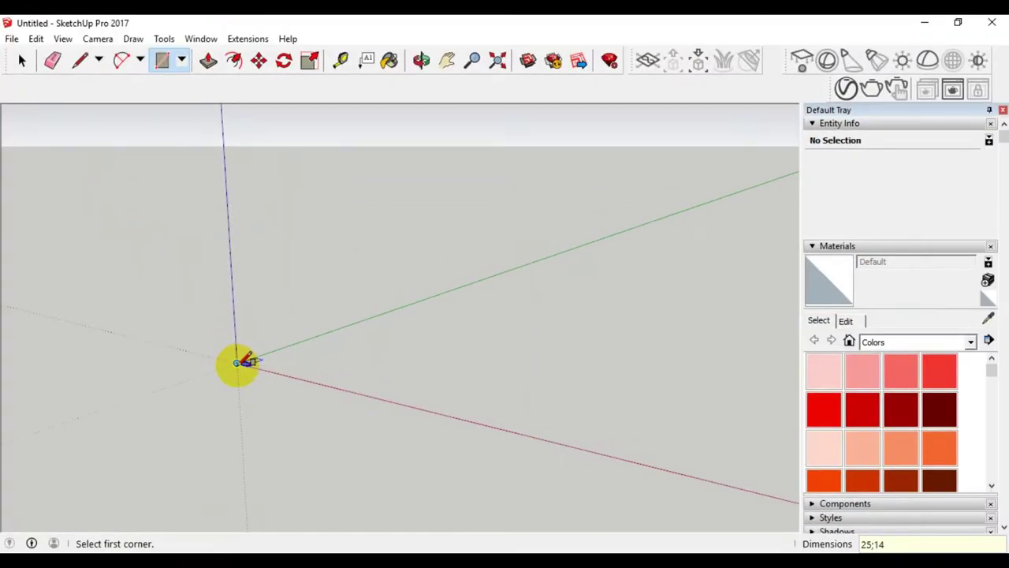
pyautogui.click(237, 363)
pyautogui.scroll(2, 265, 361)
pyautogui.scroll(2, 252, 365)
pyautogui.scroll(3, 266, 365)
pyautogui.scroll(2, 232, 229)
pyautogui.click(21, 62)
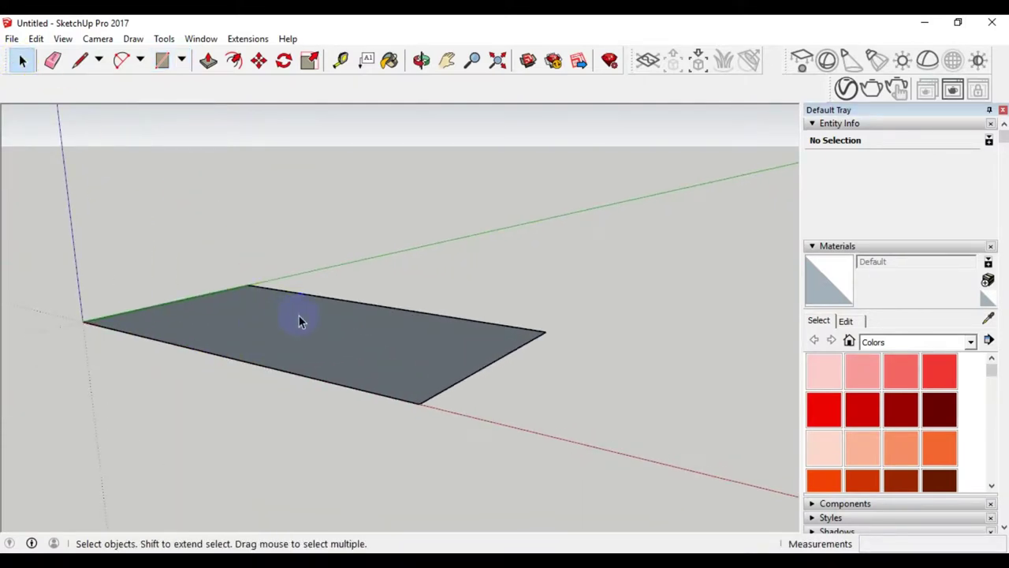
# - Push/pull the rectangle face up into a 5 cm tall block
pyautogui.scroll(-1, 307, 324)
pyautogui.moveTo(312, 329)
pyautogui.mouseDown(button='middle')
pyautogui.moveTo(295, 394)
pyautogui.moveTo(309, 410)
pyautogui.moveTo(303, 402)
pyautogui.mouseUp(button='middle')
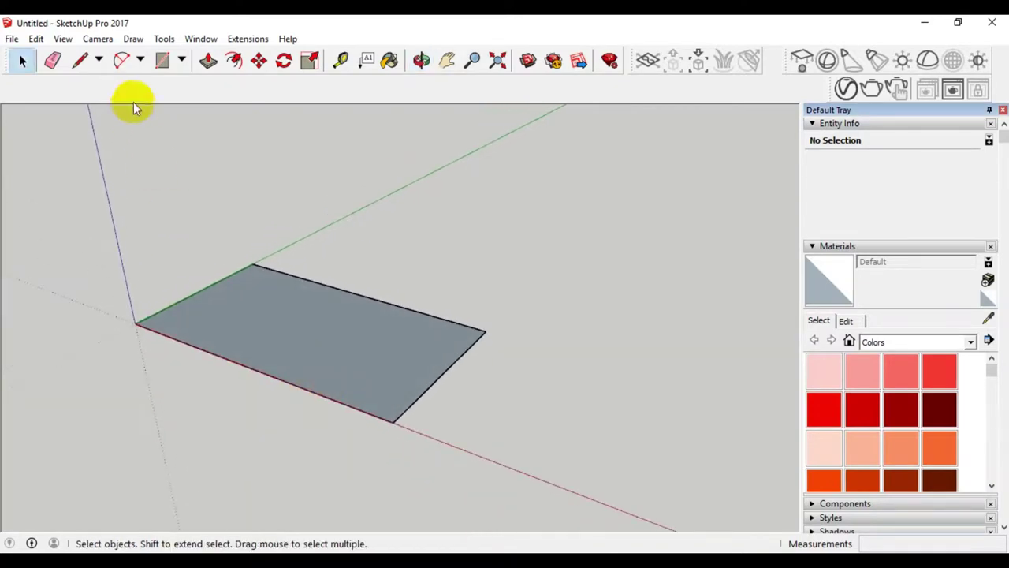
pyautogui.click(313, 291)
pyautogui.click(209, 63)
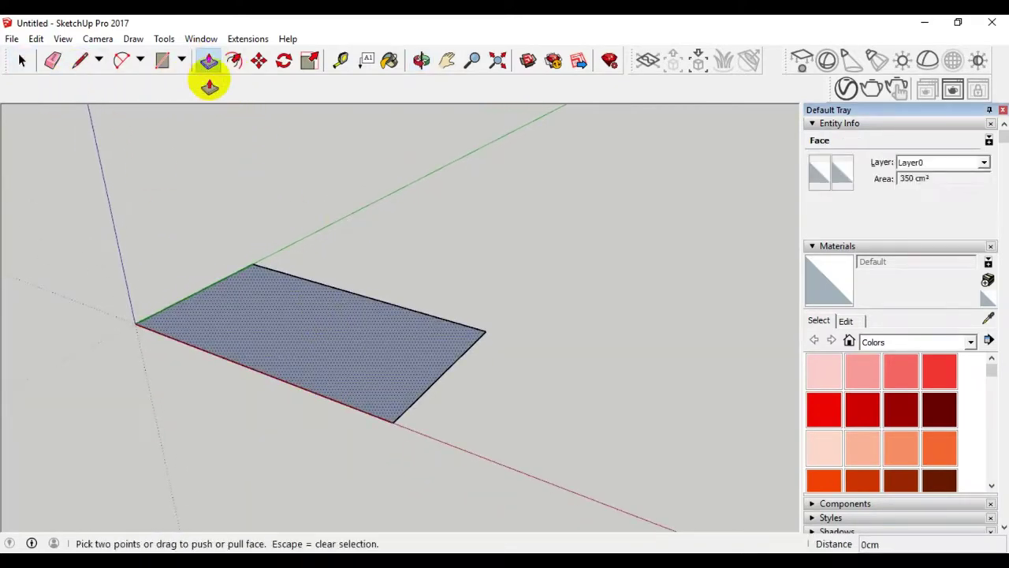
pyautogui.click(291, 320)
pyautogui.click(288, 248)
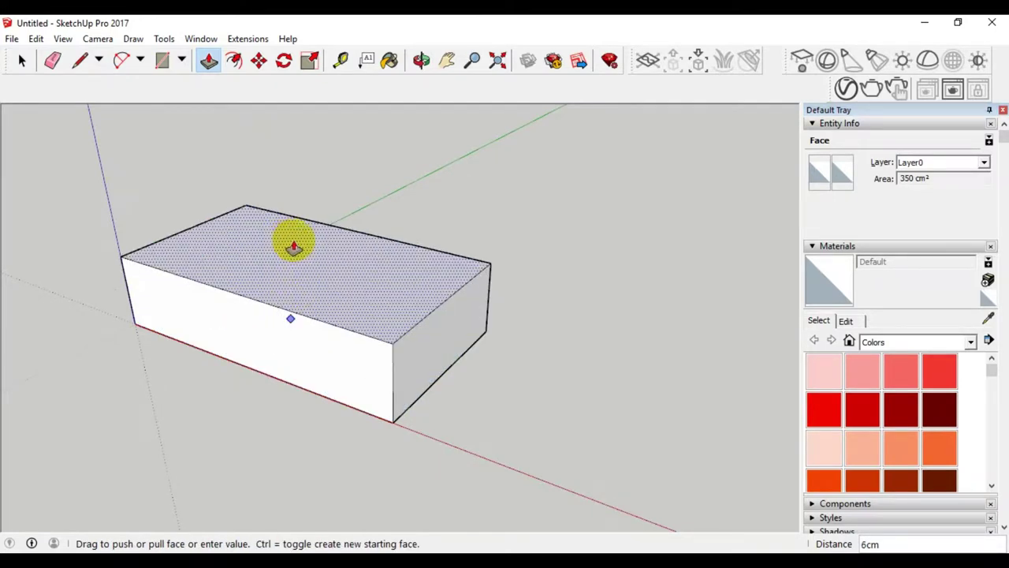
pyautogui.write('3')
pyautogui.press('Return')
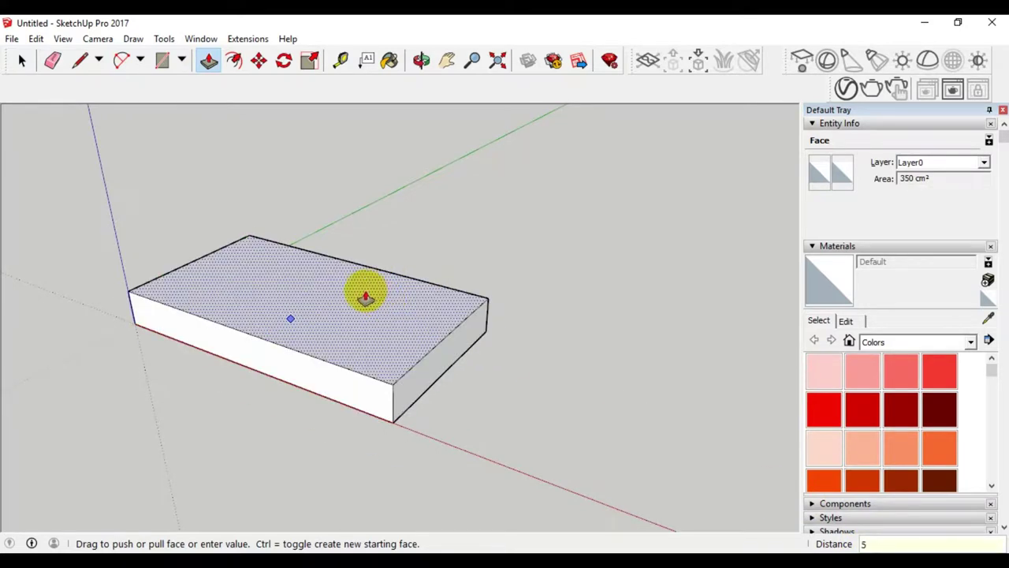
pyautogui.press('Return')
pyautogui.click(18, 61)
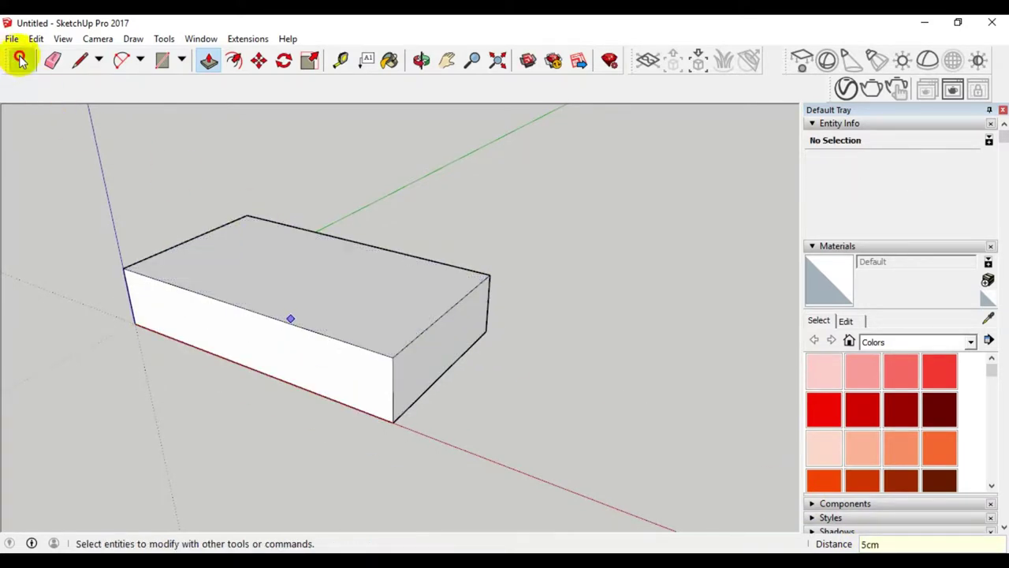
# - Orbit around the block and select its top face
pyautogui.press('o')
pyautogui.moveTo(226, 345)
pyautogui.mouseDown()
pyautogui.moveTo(198, 331)
pyautogui.moveTo(140, 355)
pyautogui.moveTo(176, 334)
pyautogui.mouseUp()
pyautogui.press('space')
pyautogui.moveTo(176, 334); pyautogui.dragTo(216, 334, button='middle')
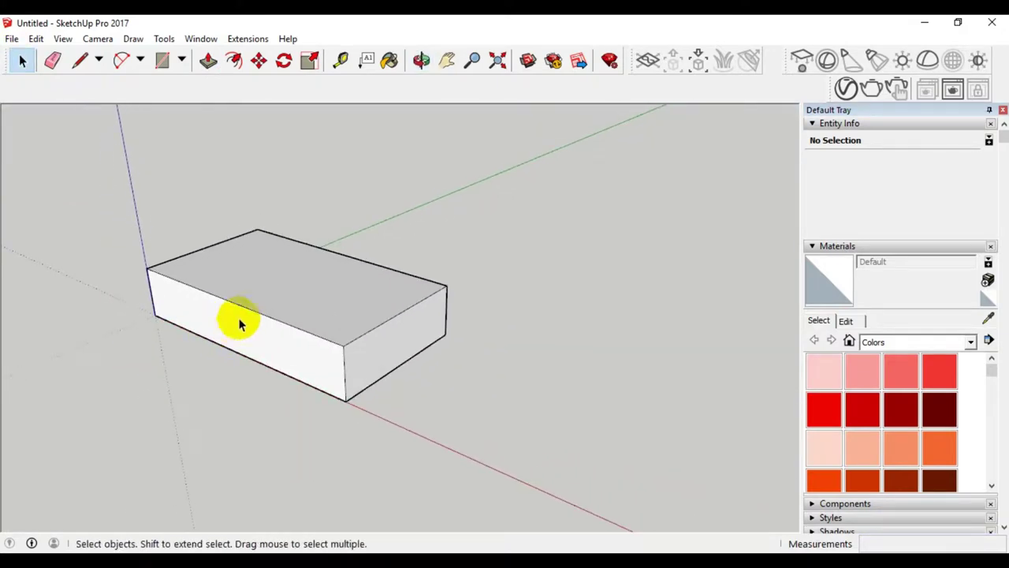
pyautogui.scroll(2, 252, 254)
pyautogui.scroll(3, 262, 236)
pyautogui.scroll(-1, 261, 236)
pyautogui.scroll(-2, 262, 236)
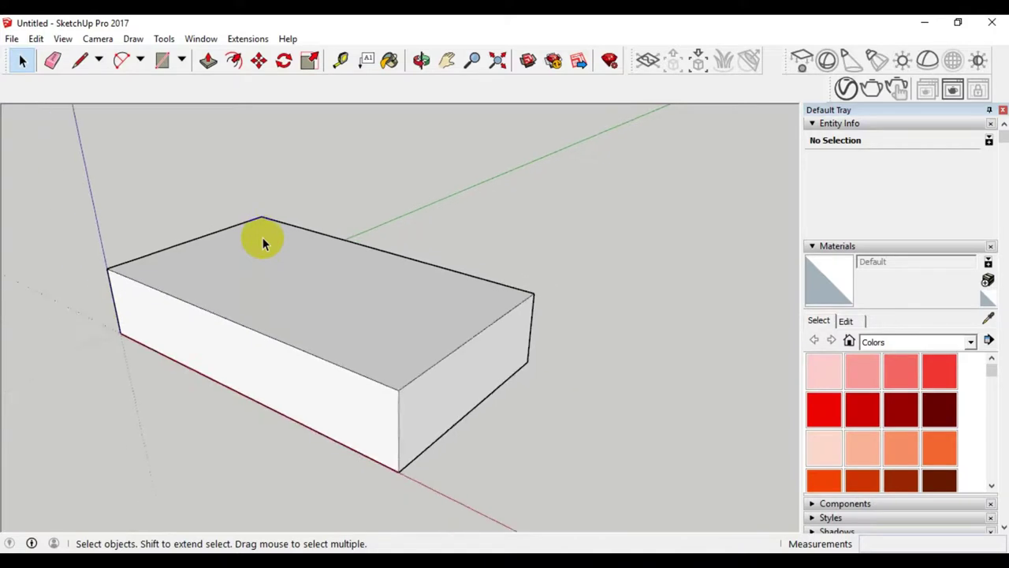
pyautogui.scroll(-1, 262, 237)
pyautogui.scroll(2, 172, 260)
pyautogui.scroll(1, 172, 260)
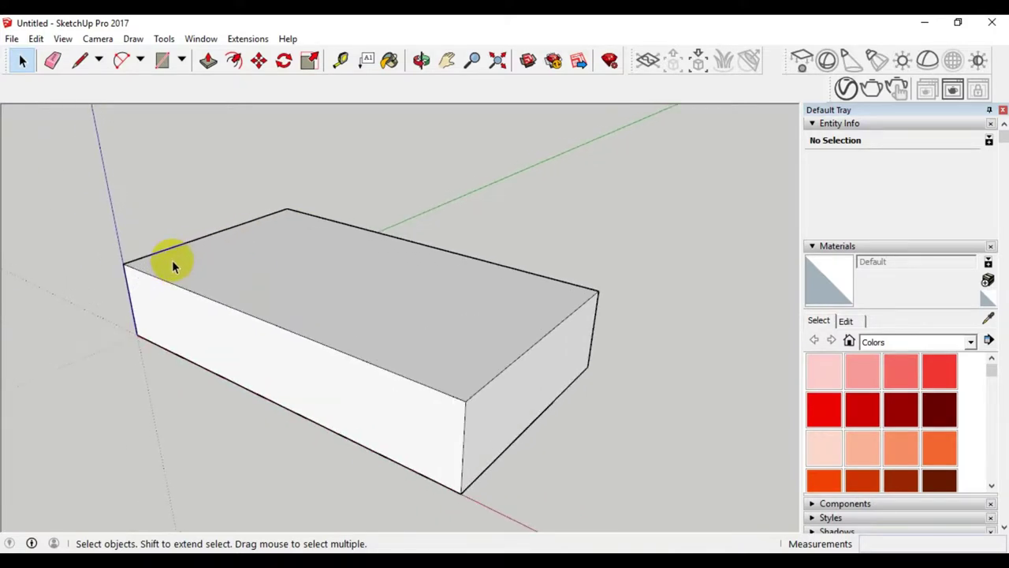
pyautogui.scroll(-2, 172, 260)
pyautogui.scroll(1, 175, 263)
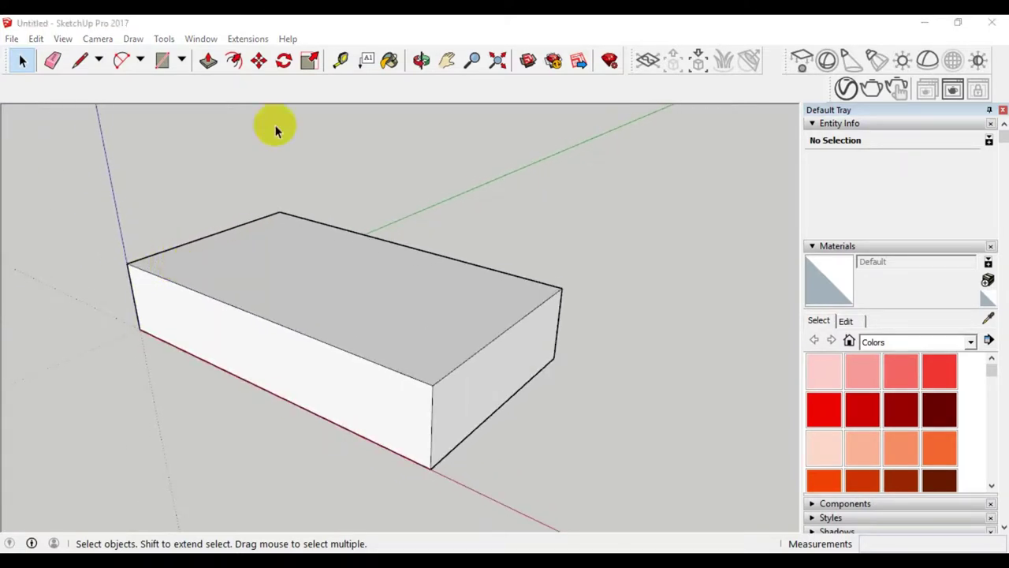
pyautogui.click(280, 263)
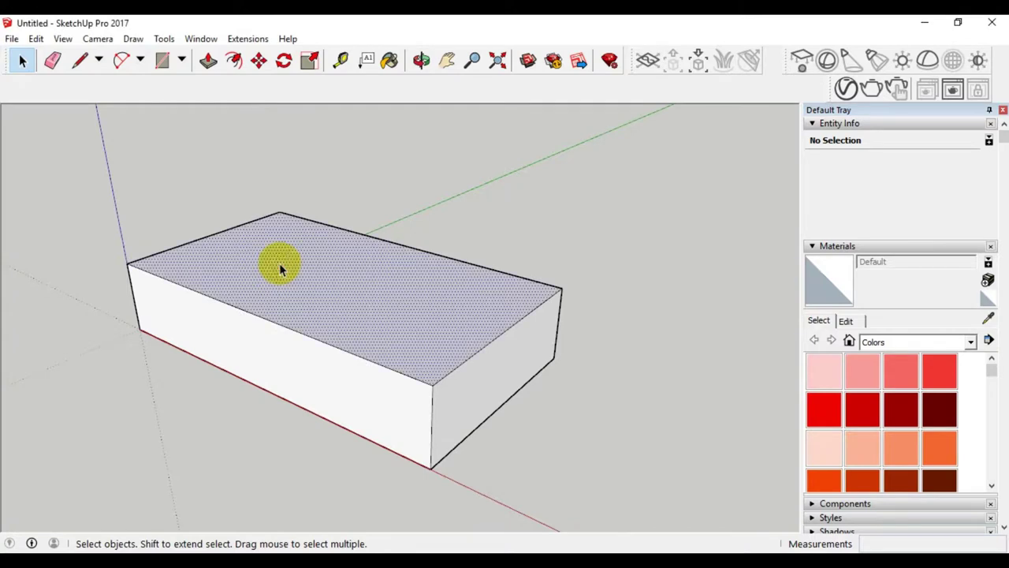
# - Offset the top face's edges inward by 0,3 cm and select the inner top face
pyautogui.click(235, 62)
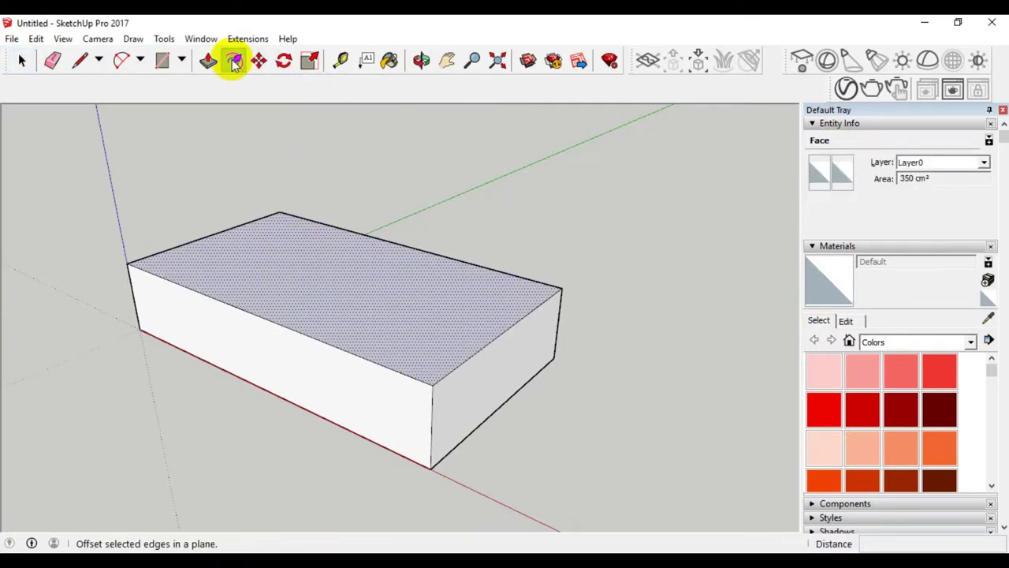
pyautogui.click(253, 227)
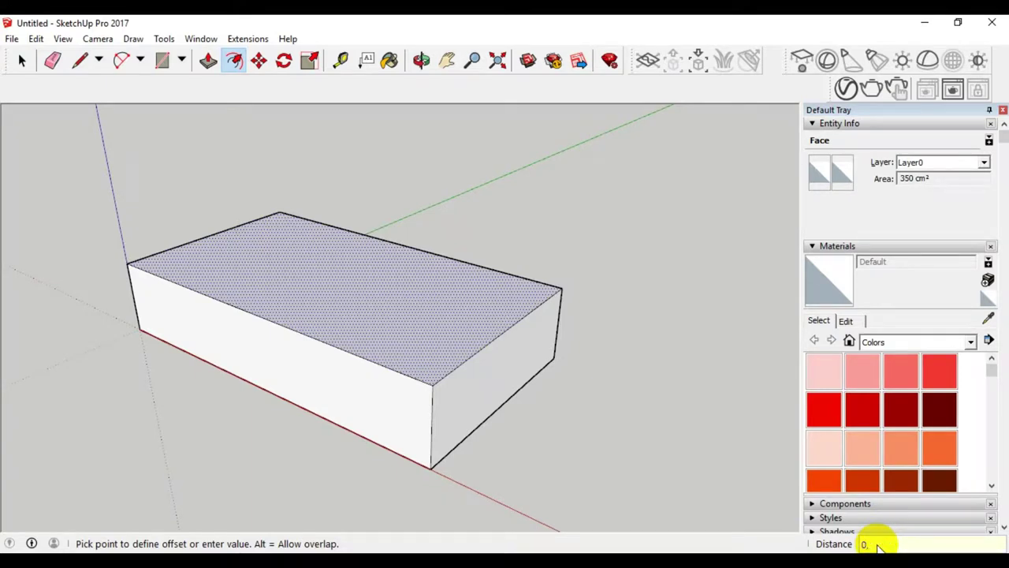
pyautogui.write('3')
pyautogui.press('Return')
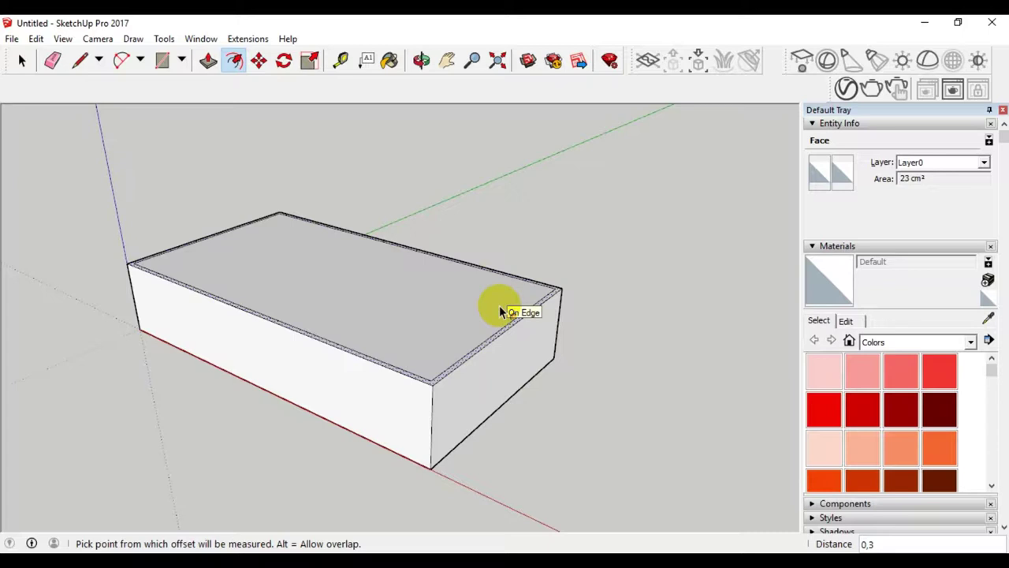
pyautogui.click(21, 66)
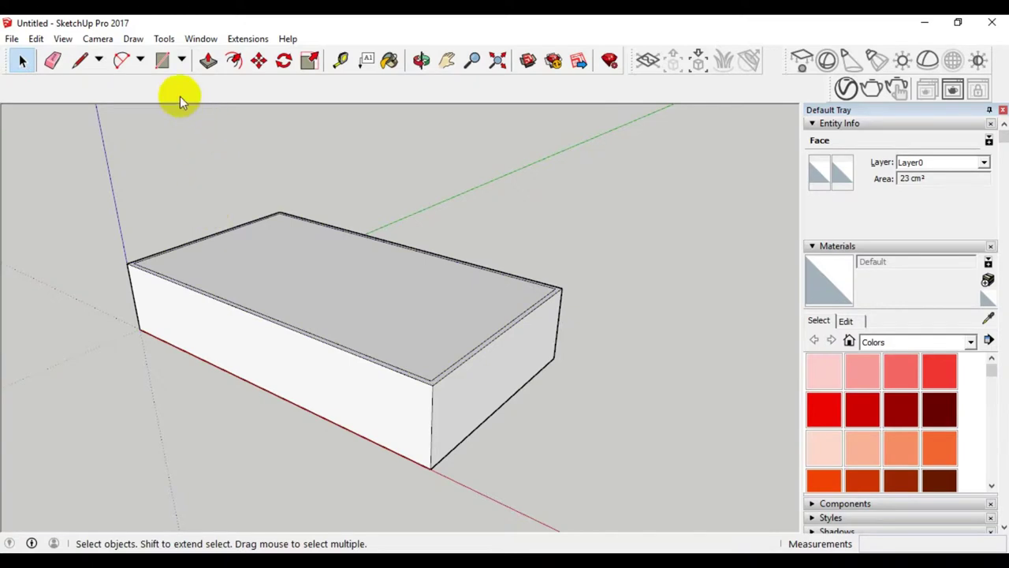
pyautogui.click(252, 243)
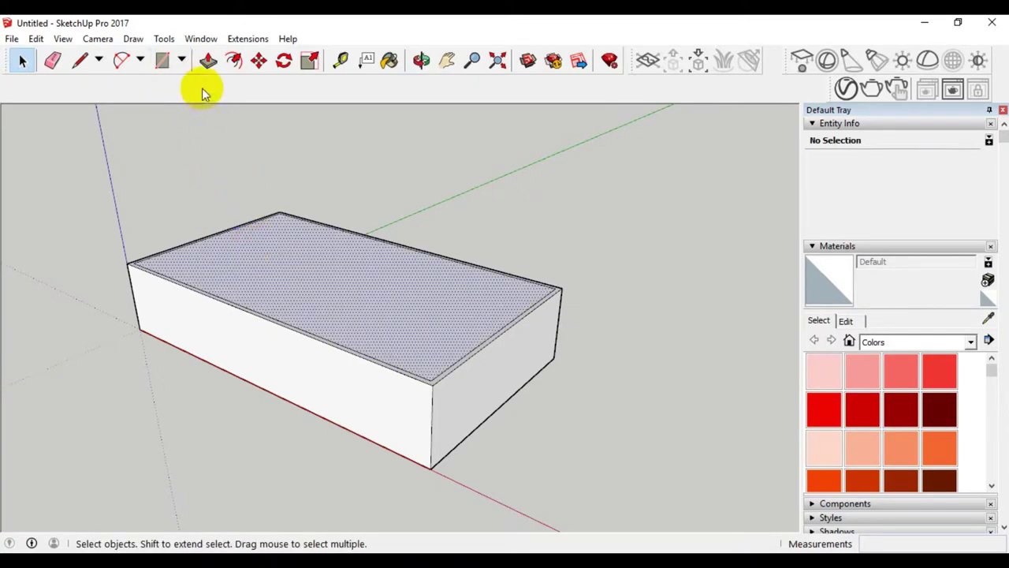
# - Push the inner top face down to hollow the block into an open box
pyautogui.click(205, 68)
pyautogui.moveTo(285, 275)
pyautogui.mouseDown()
pyautogui.moveTo(290, 321)
pyautogui.moveTo(325, 321)
pyautogui.mouseUp()
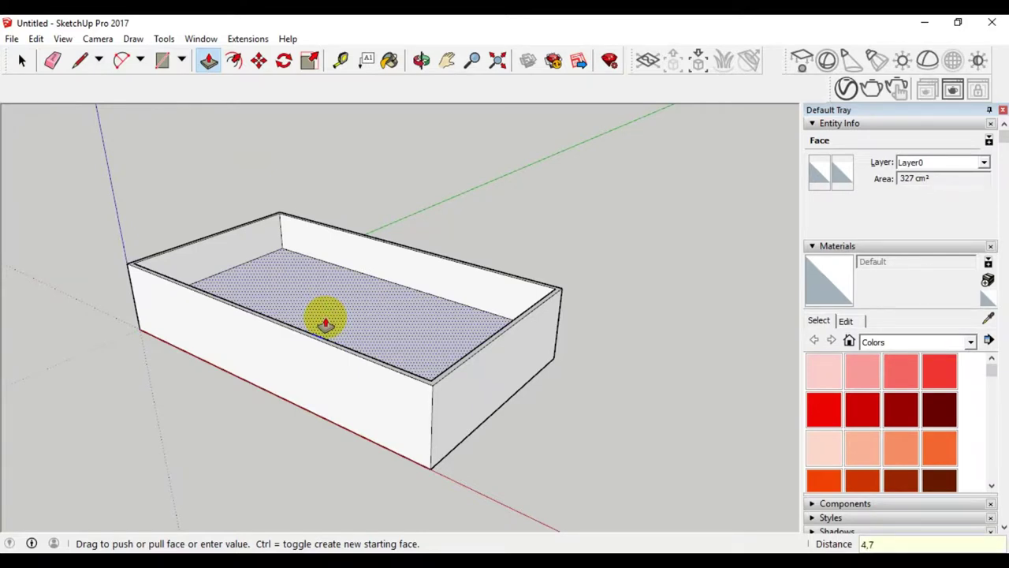
pyautogui.moveTo(324, 321); pyautogui.dragTo(326, 323)
pyautogui.moveTo(326, 323)
pyautogui.mouseDown(button='middle')
pyautogui.moveTo(421, 368)
pyautogui.moveTo(373, 260)
pyautogui.moveTo(275, 202)
pyautogui.moveTo(360, 418)
pyautogui.moveTo(338, 428)
pyautogui.moveTo(214, 282)
pyautogui.moveTo(387, 276)
pyautogui.moveTo(441, 383)
pyautogui.moveTo(316, 301)
pyautogui.moveTo(322, 387)
pyautogui.moveTo(452, 307)
pyautogui.moveTo(444, 332)
pyautogui.moveTo(203, 339)
pyautogui.moveTo(334, 331)
pyautogui.moveTo(297, 333)
pyautogui.moveTo(348, 425)
pyautogui.moveTo(248, 360)
pyautogui.moveTo(232, 284)
pyautogui.moveTo(451, 327)
pyautogui.mouseUp(button='middle')
# - Thicken the front wall by repeating the last push/pull distance on its face
pyautogui.press('p')
pyautogui.moveTo(282, 331)
pyautogui.mouseDown(button='middle')
pyautogui.moveTo(405, 425)
pyautogui.moveTo(376, 446)
pyautogui.moveTo(473, 403)
pyautogui.moveTo(432, 401)
pyautogui.moveTo(387, 344)
pyautogui.moveTo(378, 295)
pyautogui.mouseUp(button='middle')
pyautogui.moveTo(373, 339); pyautogui.dragTo(367, 367, button='middle')
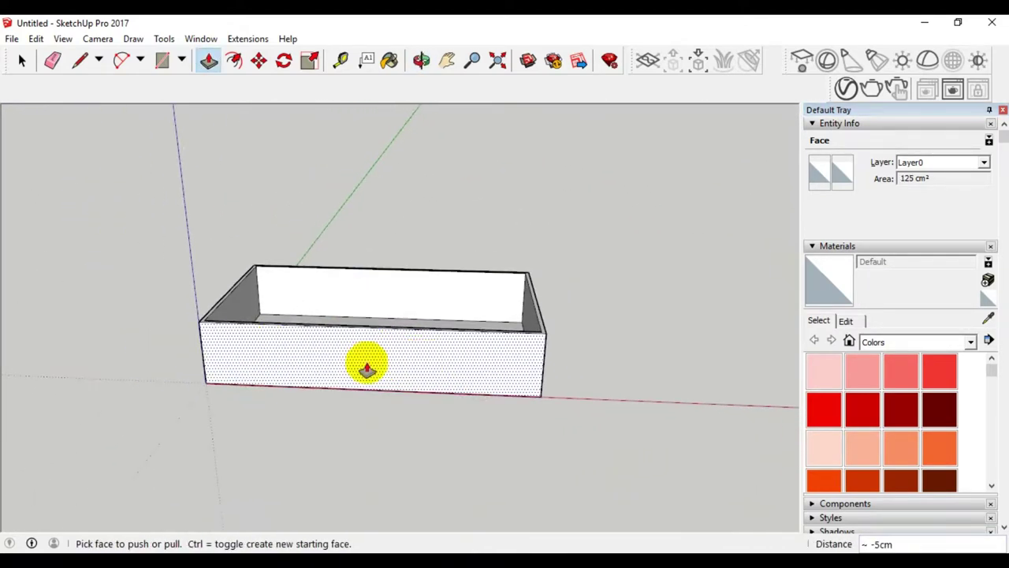
pyautogui.scroll(3, 192, 313)
pyautogui.scroll(2, 194, 322)
pyautogui.scroll(-1, 198, 323)
pyautogui.scroll(-2, 225, 335)
pyautogui.scroll(3, 197, 327)
pyautogui.moveTo(194, 327)
pyautogui.mouseDown(button='middle')
pyautogui.moveTo(261, 338)
pyautogui.moveTo(167, 394)
pyautogui.mouseUp(button='middle')
pyautogui.scroll(1, 163, 335)
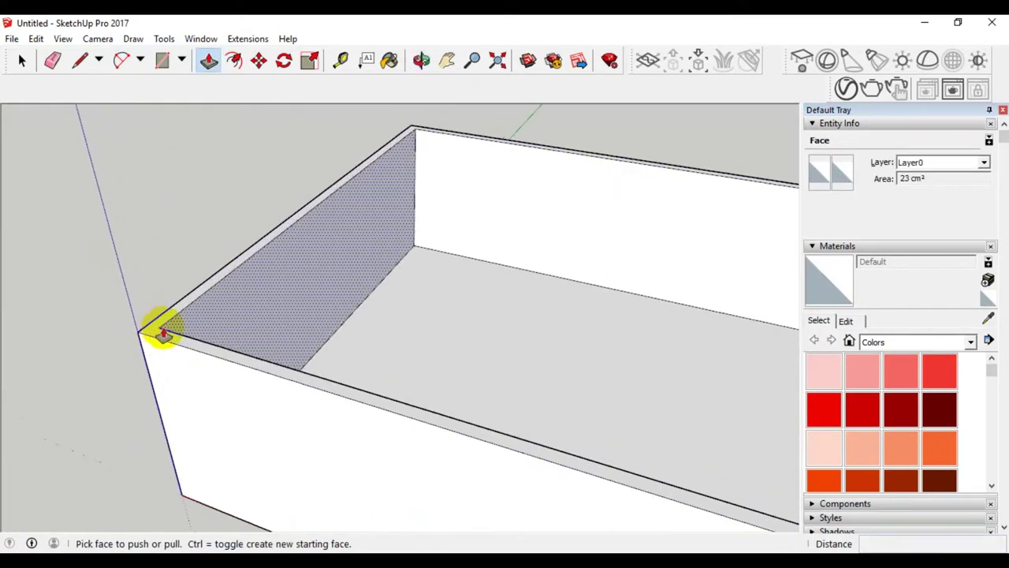
pyautogui.scroll(2, 163, 335)
pyautogui.click(158, 339)
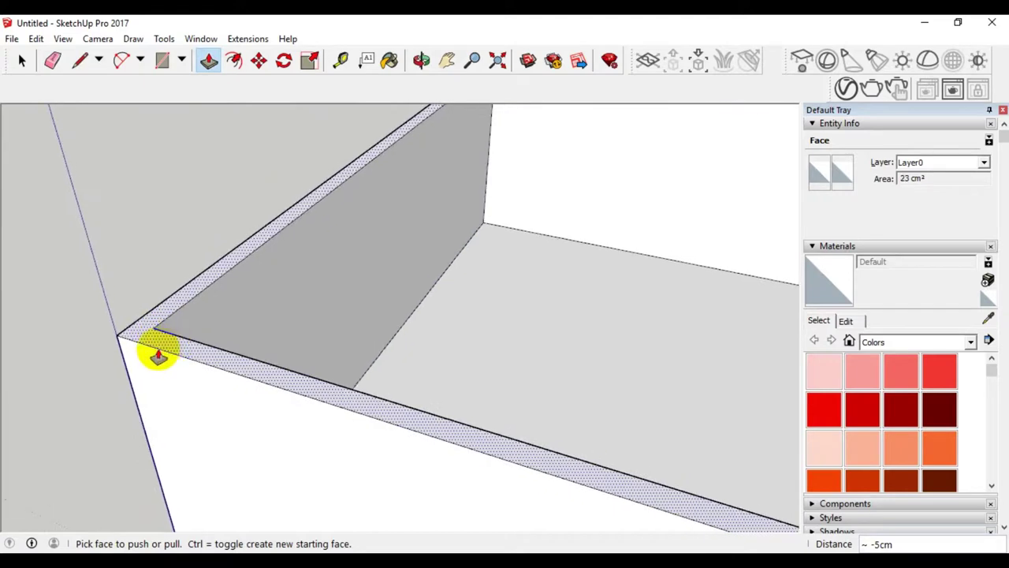
pyautogui.scroll(-1, 156, 352)
pyautogui.scroll(-1, 164, 349)
pyautogui.scroll(-1, 174, 344)
pyautogui.scroll(-1, 177, 345)
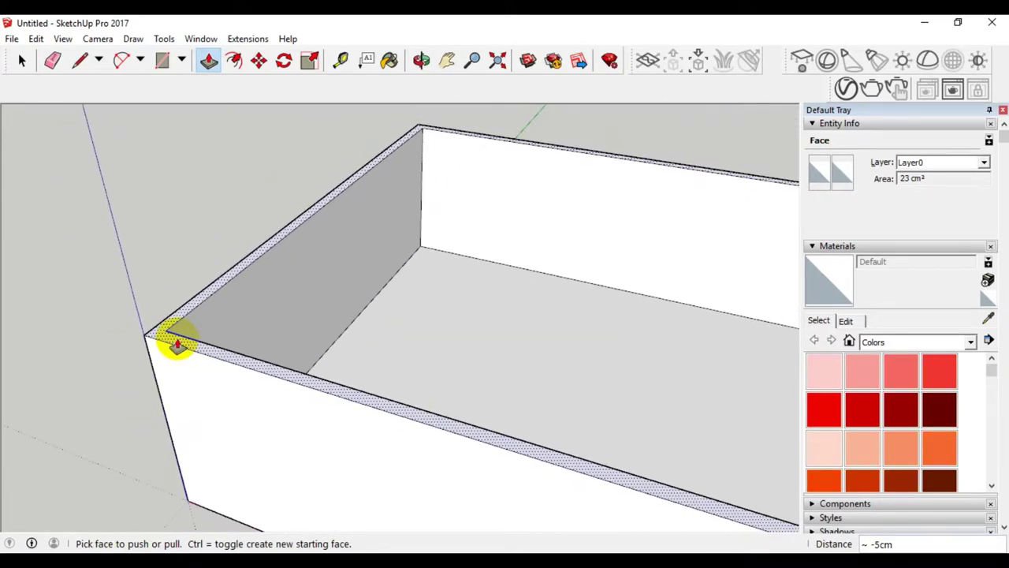
pyautogui.scroll(-1, 177, 343)
pyautogui.scroll(-1, 174, 342)
pyautogui.scroll(2, 169, 346)
pyautogui.scroll(1, 168, 351)
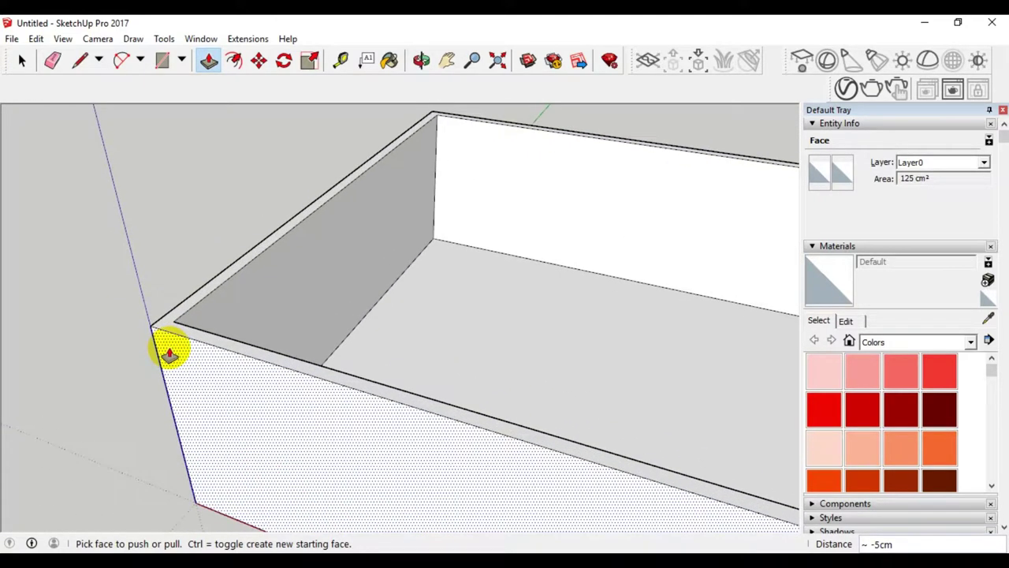
pyautogui.scroll(1, 169, 355)
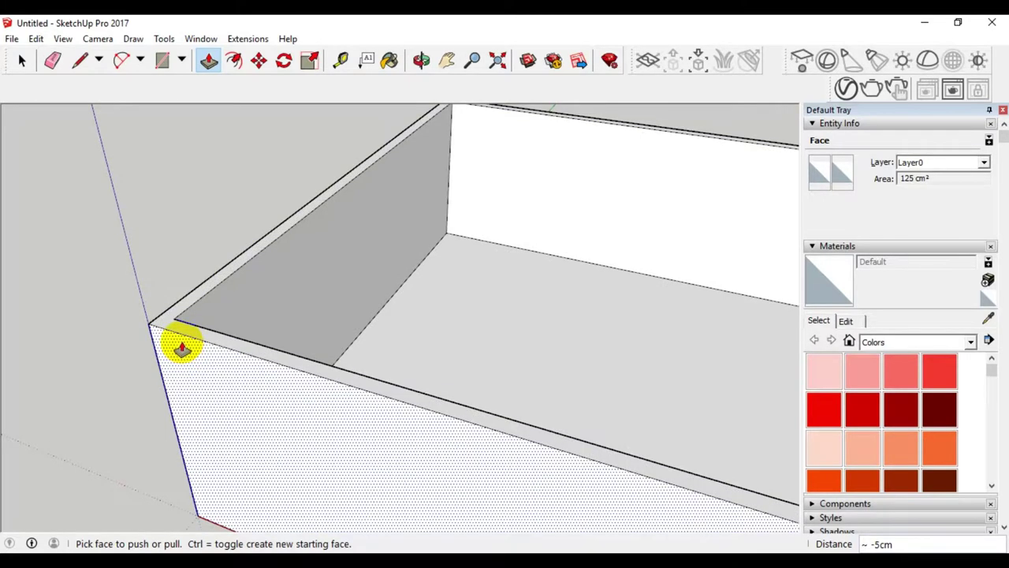
pyautogui.doubleClick(182, 347)
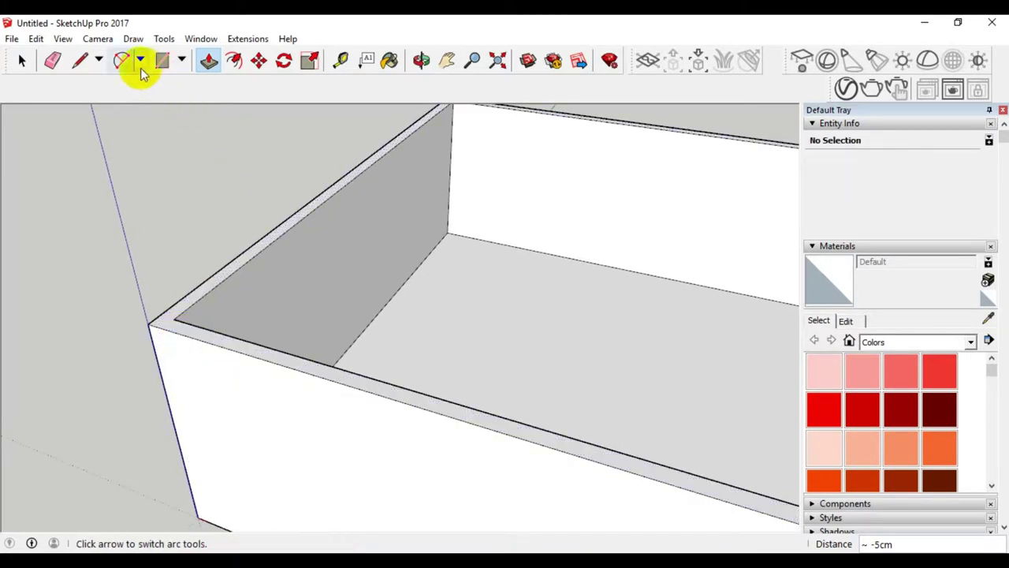
# - Draw a short edge across the rim at the front-right inner corner, then start measuring from the rim edge
pyautogui.click(78, 62)
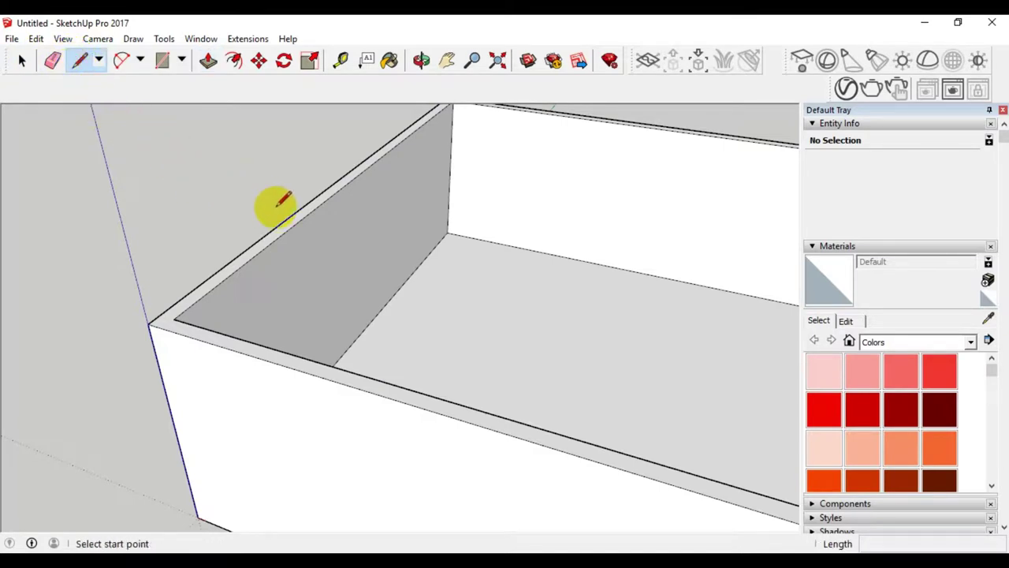
pyautogui.press('space')
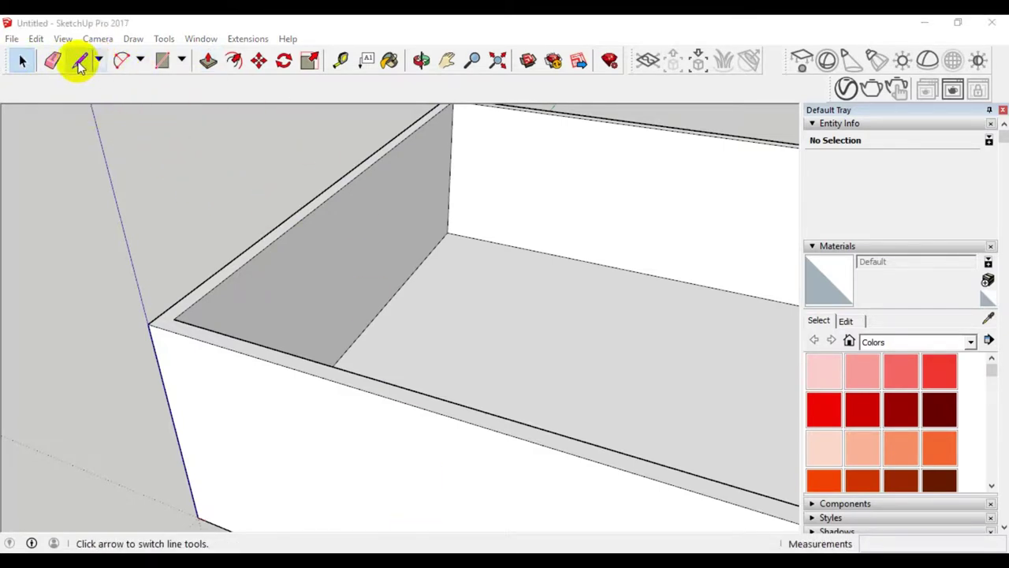
pyautogui.click(78, 63)
pyautogui.click(174, 319)
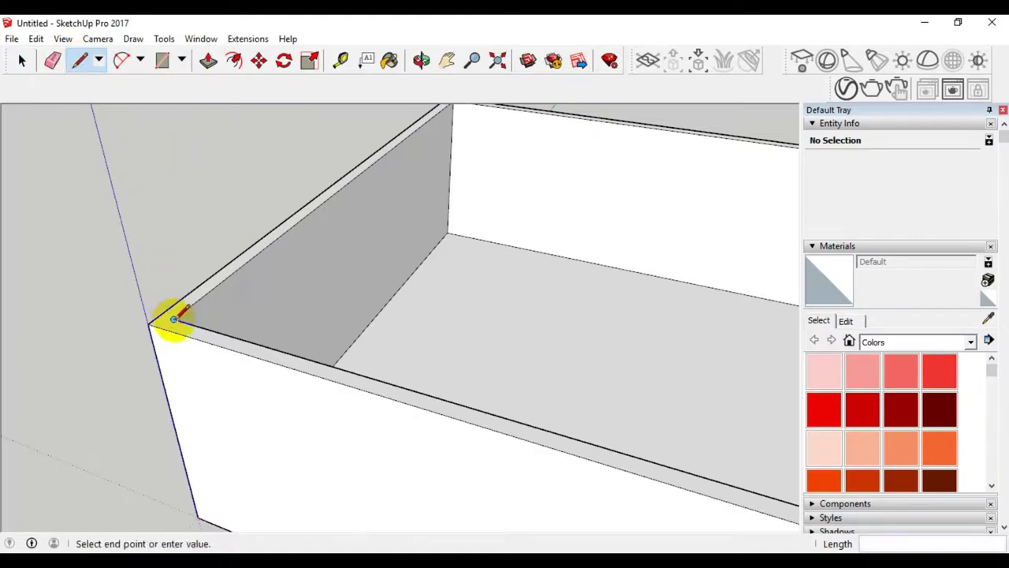
pyautogui.press('Escape')
pyautogui.scroll(-2, 151, 257)
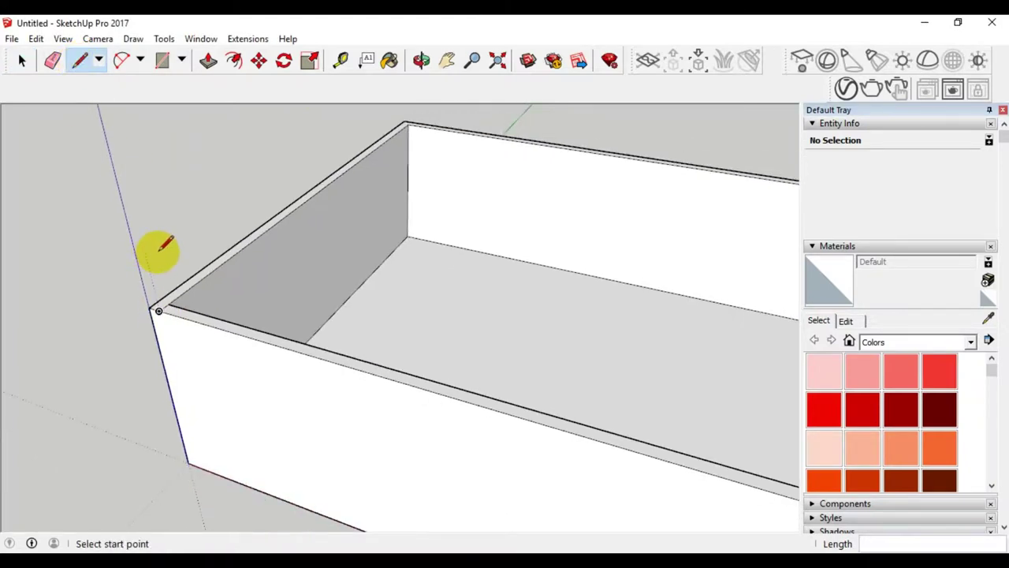
pyautogui.scroll(-4, 156, 246)
pyautogui.scroll(3, 503, 431)
pyautogui.scroll(2, 534, 378)
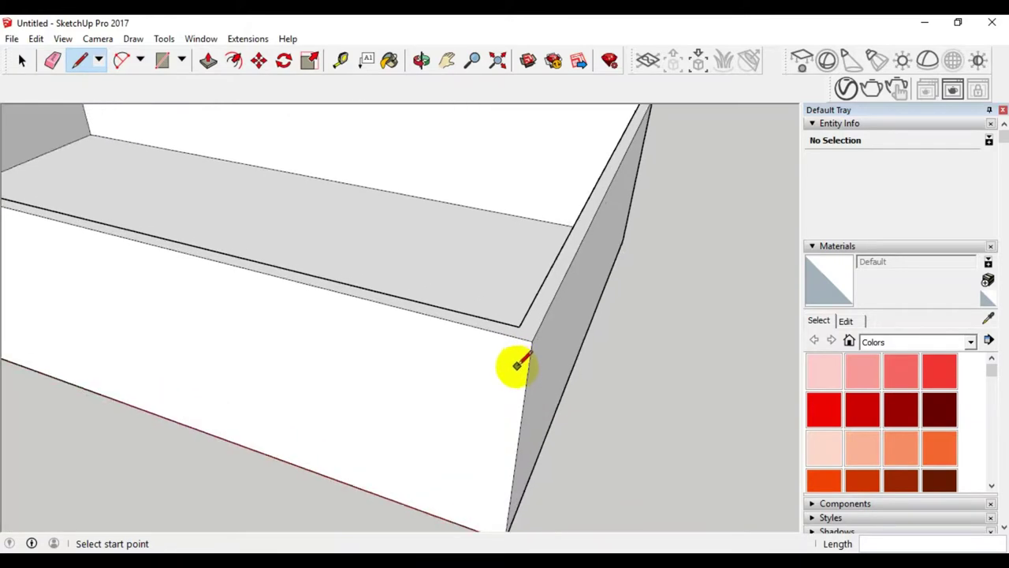
pyautogui.scroll(2, 515, 360)
pyautogui.scroll(1, 513, 331)
pyautogui.scroll(1, 522, 330)
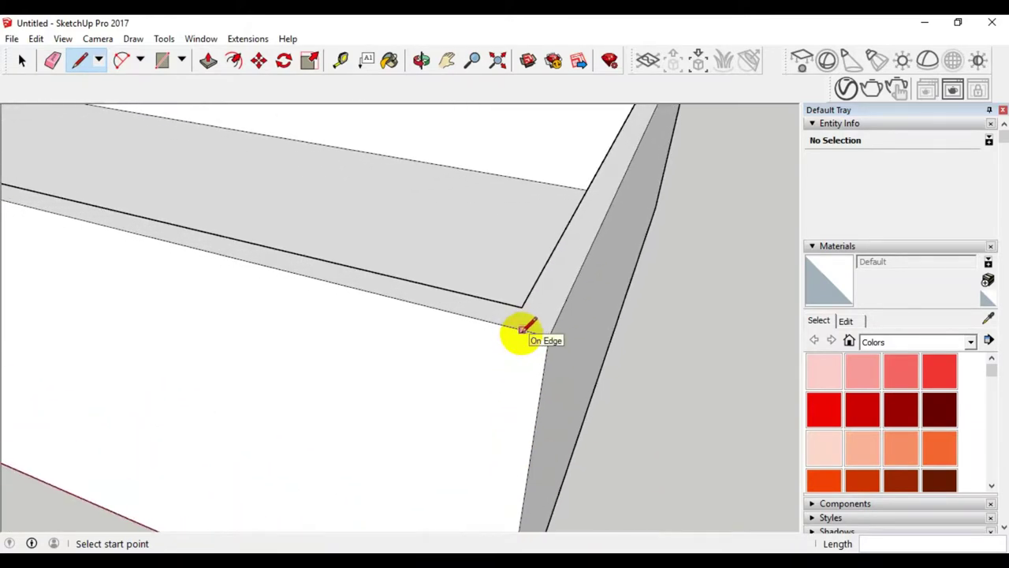
pyautogui.scroll(1, 524, 327)
pyautogui.scroll(1, 528, 323)
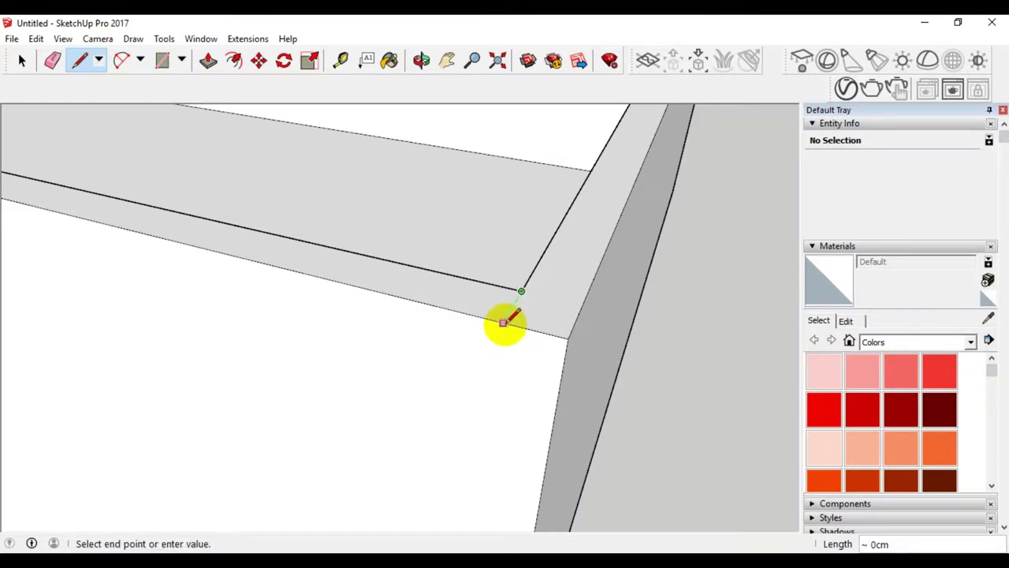
pyautogui.click(504, 322)
pyautogui.click(22, 60)
pyautogui.click(343, 66)
pyautogui.click(513, 305)
pyautogui.write('0,')
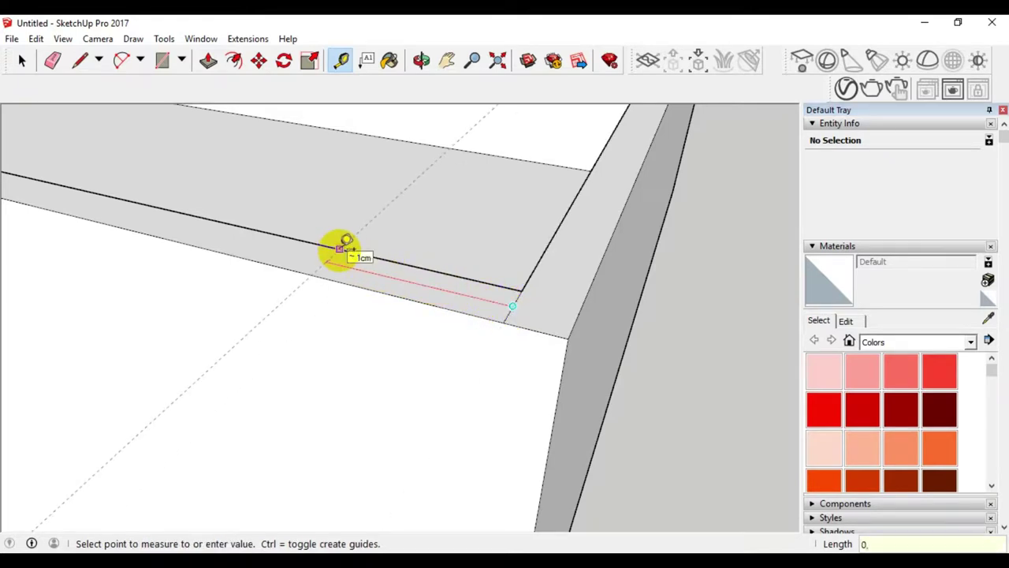
# - Place tape-measure guides 0,2 cm in from the rim edges
pyautogui.write('2')
pyautogui.press('Return')
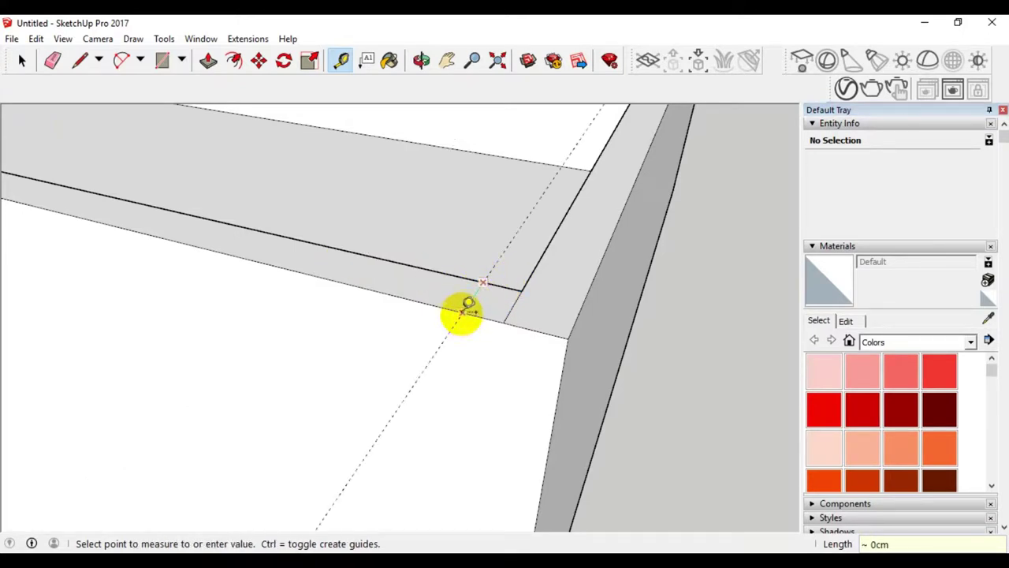
pyautogui.moveTo(467, 304)
pyautogui.mouseDown(button='middle')
pyautogui.moveTo(496, 342)
pyautogui.moveTo(477, 387)
pyautogui.moveTo(496, 323)
pyautogui.moveTo(533, 261)
pyautogui.moveTo(534, 288)
pyautogui.mouseUp(button='middle')
pyautogui.moveTo(494, 347)
pyautogui.mouseDown(button='middle')
pyautogui.moveTo(483, 402)
pyautogui.moveTo(415, 428)
pyautogui.moveTo(533, 408)
pyautogui.moveTo(518, 386)
pyautogui.moveTo(507, 400)
pyautogui.mouseUp(button='middle')
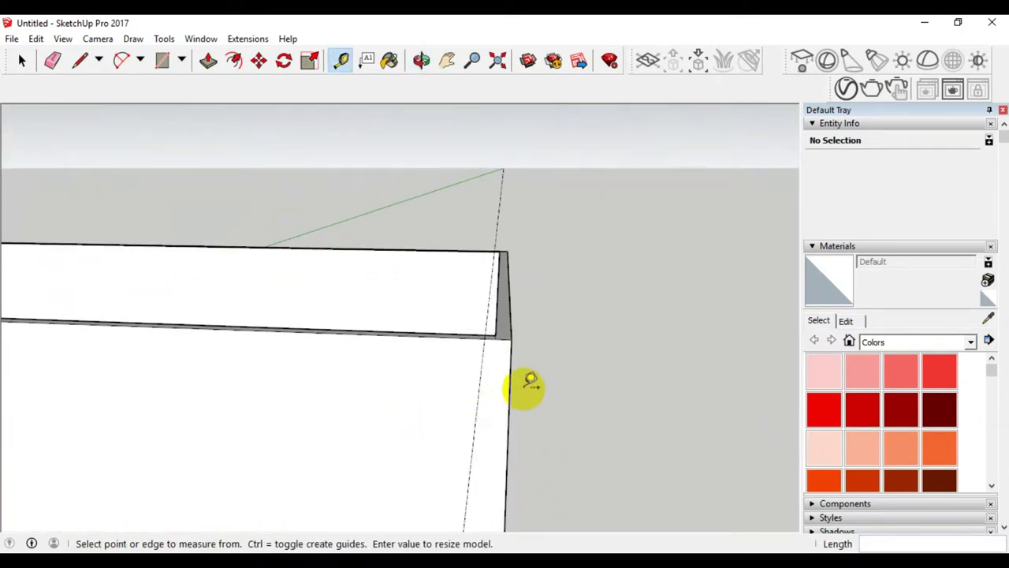
pyautogui.scroll(-3, 542, 387)
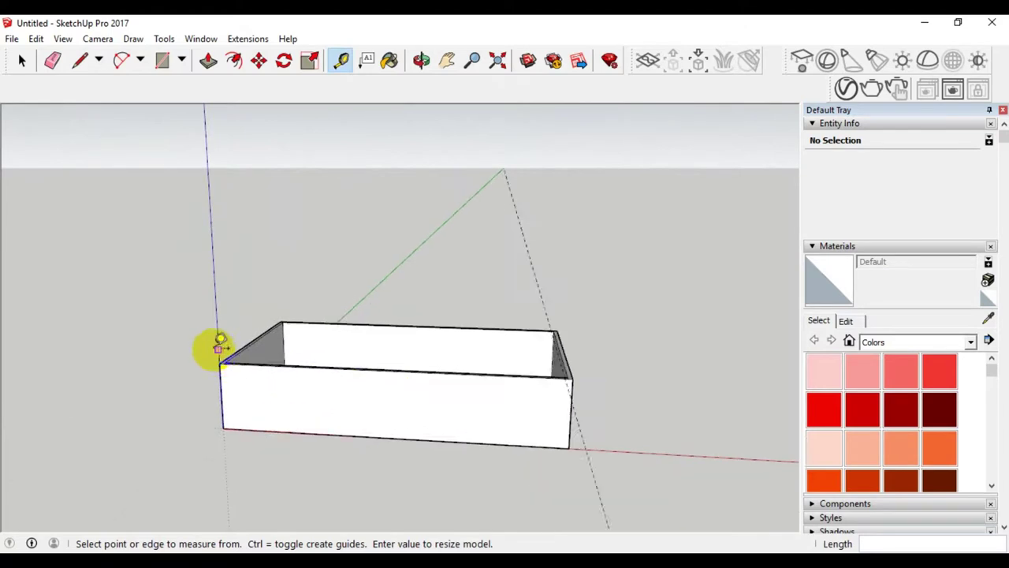
pyautogui.scroll(3, 221, 363)
pyautogui.moveTo(233, 383)
pyautogui.mouseDown(button='middle')
pyautogui.moveTo(254, 417)
pyautogui.moveTo(289, 365)
pyautogui.mouseUp(button='middle')
pyautogui.scroll(2, 276, 347)
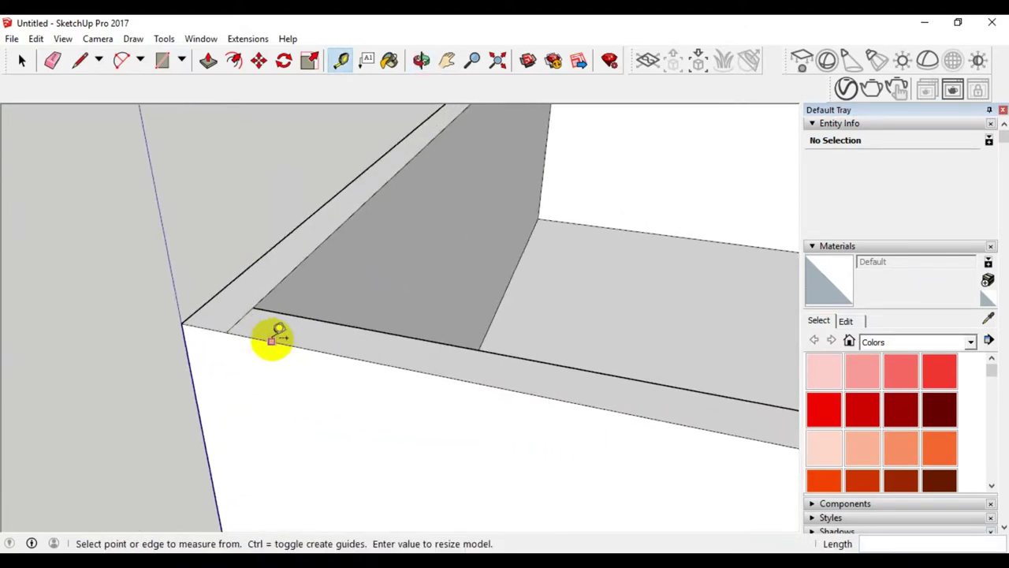
pyautogui.scroll(2, 260, 319)
pyautogui.click(203, 297)
pyautogui.write('0,2')
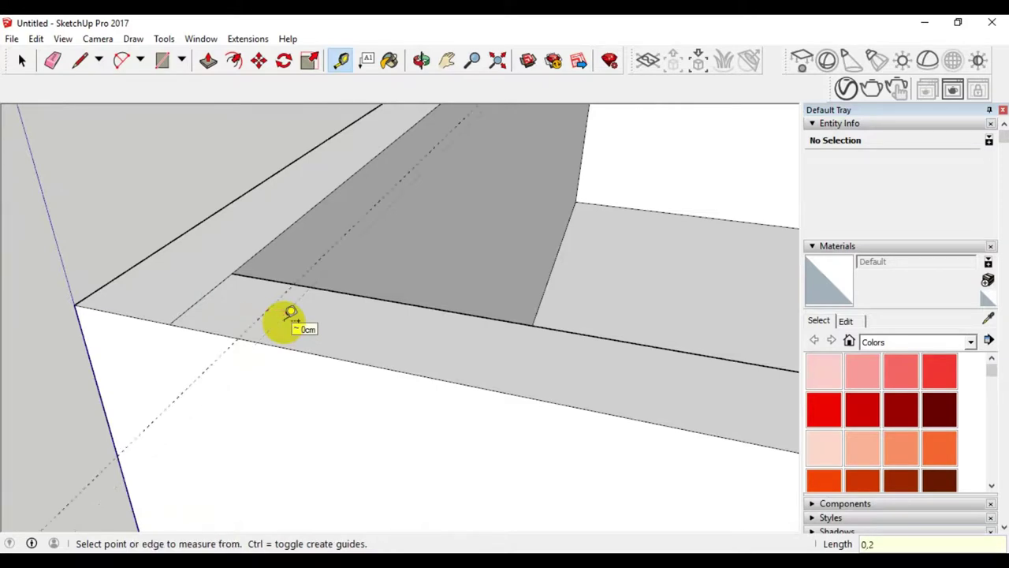
# - Draw a line across the rim along the guide and select the resulting thin strip face
pyautogui.click(79, 60)
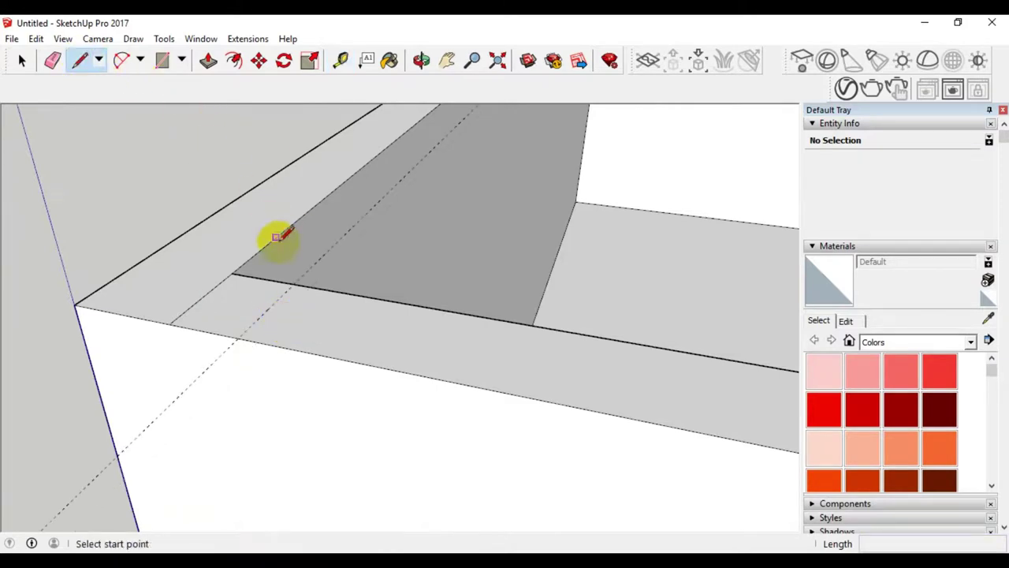
pyautogui.click(293, 284)
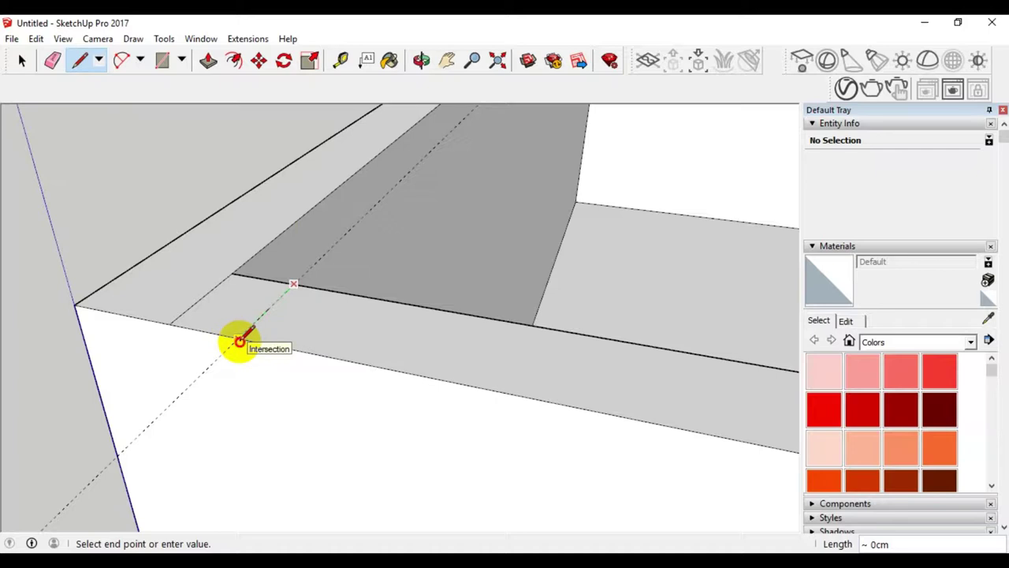
pyautogui.click(239, 341)
pyautogui.click(22, 60)
pyautogui.click(307, 322)
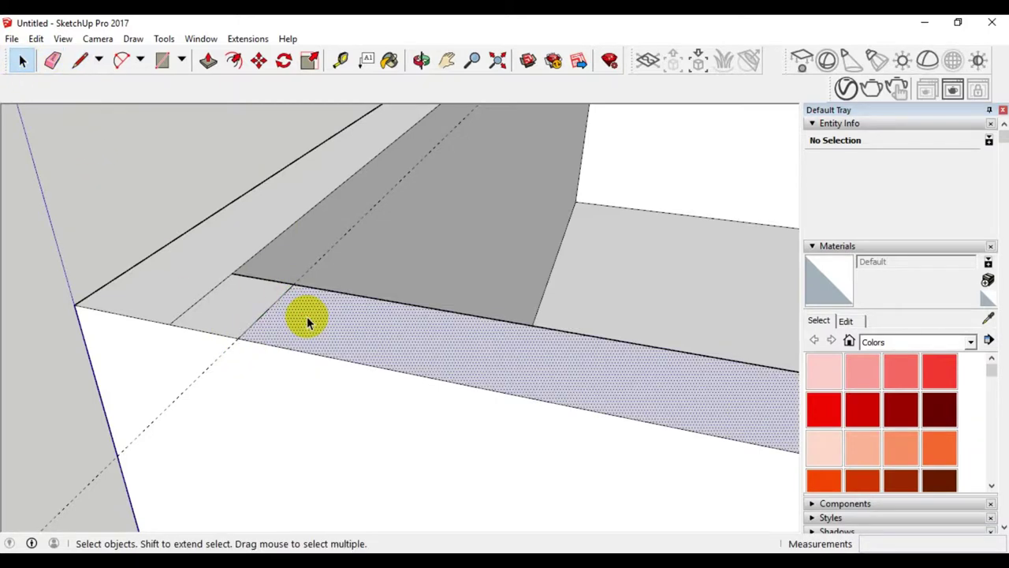
pyautogui.scroll(-3, 180, 292)
pyautogui.scroll(-3, 175, 292)
pyautogui.scroll(-3, 184, 292)
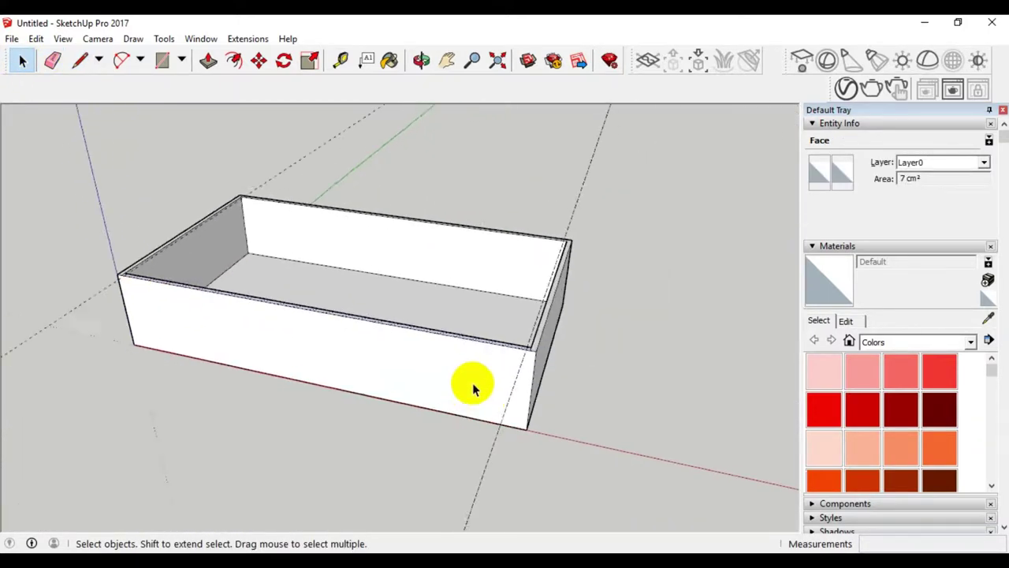
pyautogui.scroll(3, 528, 333)
pyautogui.scroll(3, 575, 356)
pyautogui.scroll(2, 579, 360)
pyautogui.scroll(2, 579, 361)
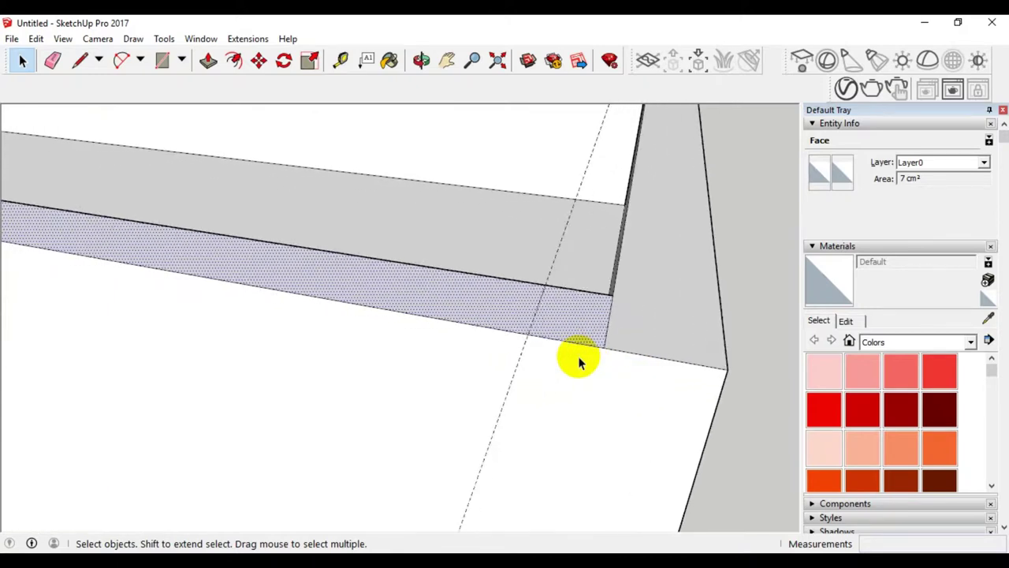
pyautogui.moveTo(583, 398)
pyautogui.mouseDown(button='middle')
pyautogui.moveTo(592, 340)
pyautogui.moveTo(586, 354)
pyautogui.mouseUp(button='middle')
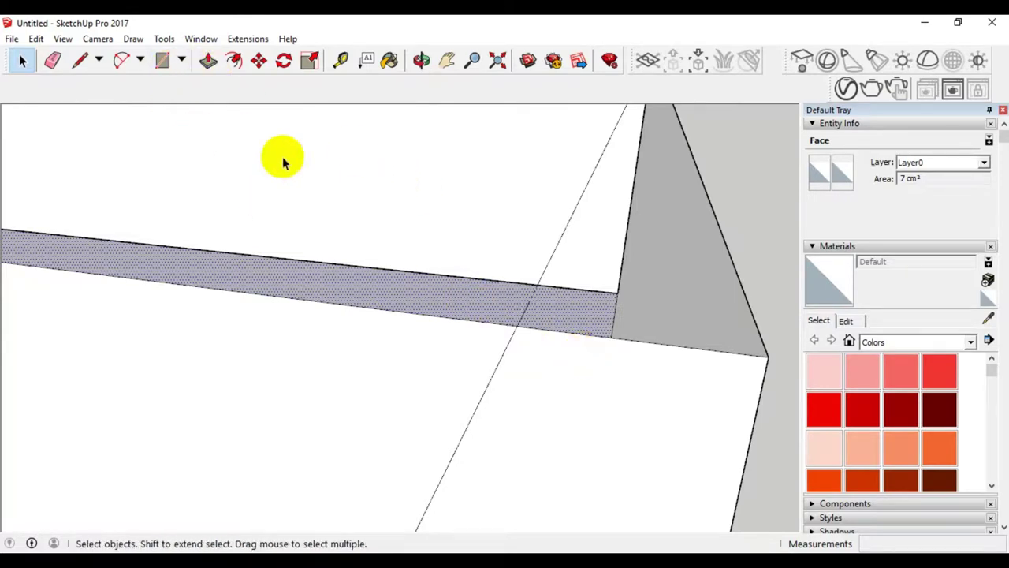
pyautogui.click(81, 60)
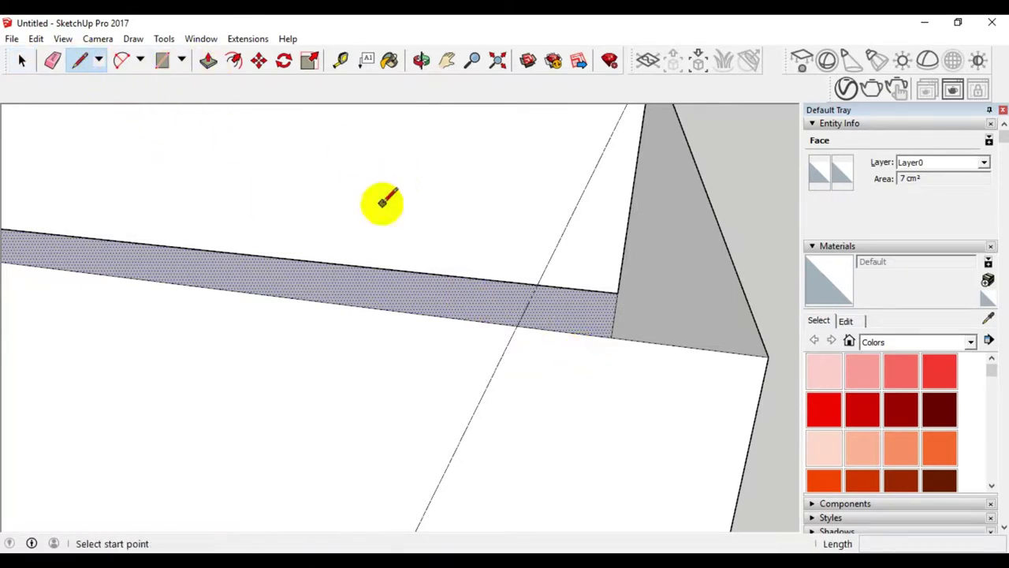
# - Draw a line across the rim strip at the guide, closing it into its own 7 cm² face
pyautogui.click(536, 286)
pyautogui.click(518, 324)
pyautogui.press('space')
# - Select the thin strip face and view it from another angle along its corner
pyautogui.click(304, 282)
pyautogui.moveTo(304, 283)
pyautogui.mouseDown(button='middle')
pyautogui.moveTo(544, 346)
pyautogui.moveTo(564, 343)
pyautogui.moveTo(149, 333)
pyautogui.moveTo(909, 374)
pyautogui.mouseUp(button='middle')
pyautogui.scroll(-3, 565, 343)
pyautogui.scroll(3, 480, 356)
pyautogui.scroll(-3, 625, 387)
pyautogui.scroll(5, 604, 338)
pyautogui.moveTo(603, 339)
pyautogui.mouseDown(button='middle')
pyautogui.moveTo(543, 320)
pyautogui.moveTo(566, 315)
pyautogui.mouseUp(button='middle')
pyautogui.scroll(3, 566, 315)
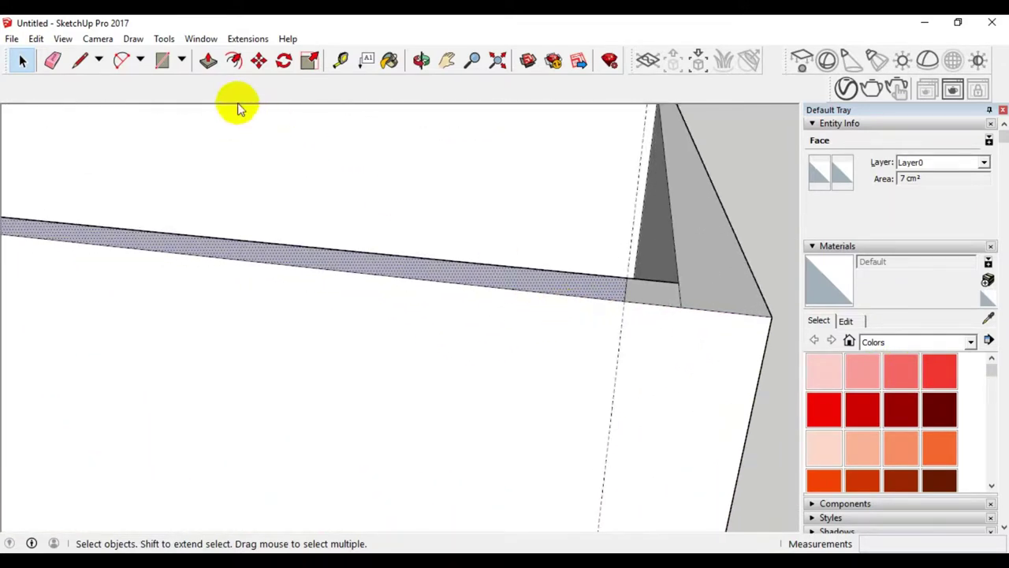
# - Start Push/Pull on the strip face, release it unchanged, then view the whole box
pyautogui.click(209, 60)
pyautogui.click(534, 286)
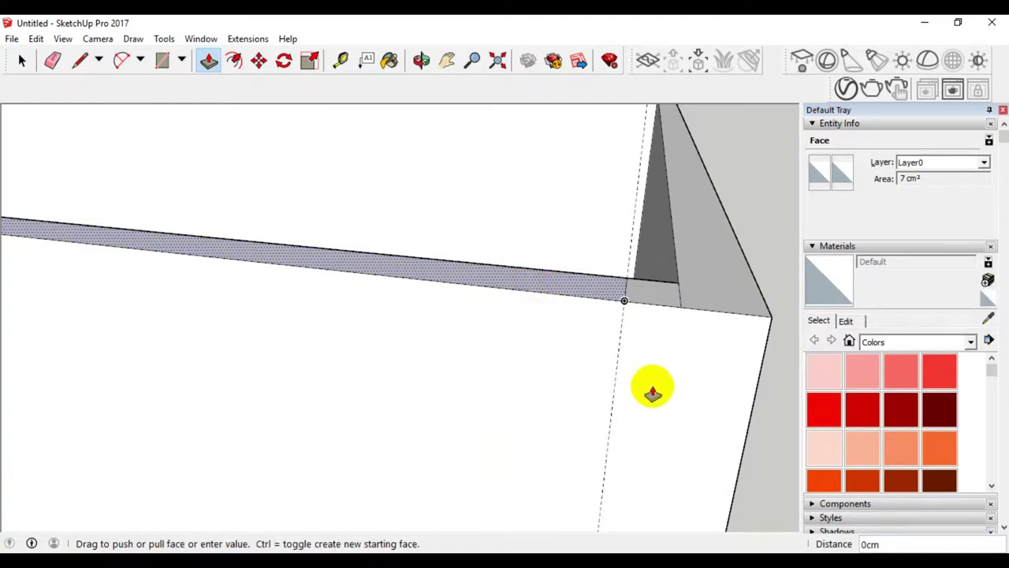
pyautogui.click(513, 276)
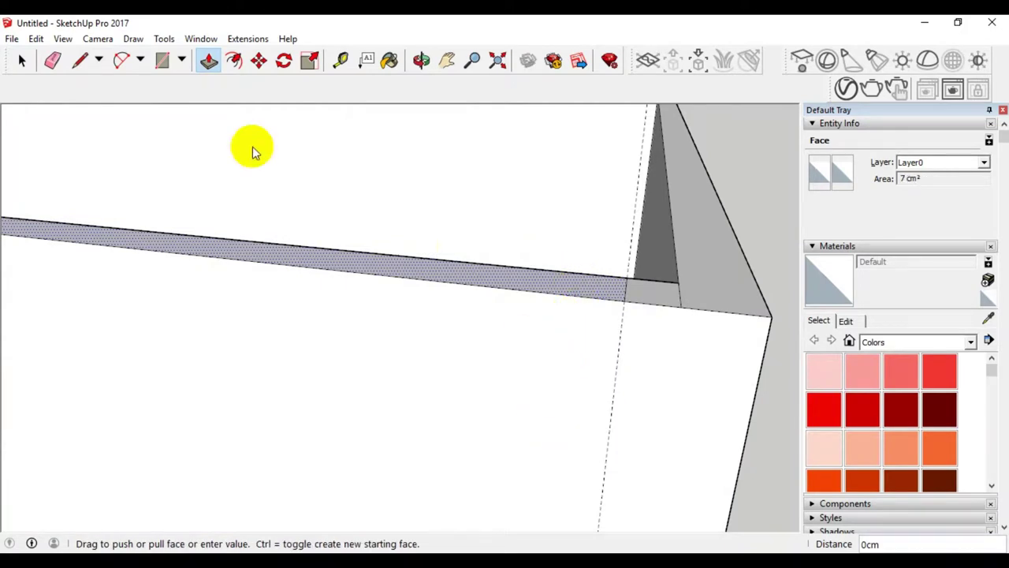
pyautogui.click(22, 60)
pyautogui.scroll(-3, 293, 206)
pyautogui.scroll(-3, 293, 206)
pyautogui.moveTo(450, 196)
pyautogui.mouseDown(button='middle')
pyautogui.moveTo(216, 387)
pyautogui.moveTo(233, 209)
pyautogui.mouseUp(button='middle')
pyautogui.scroll(2, 233, 209)
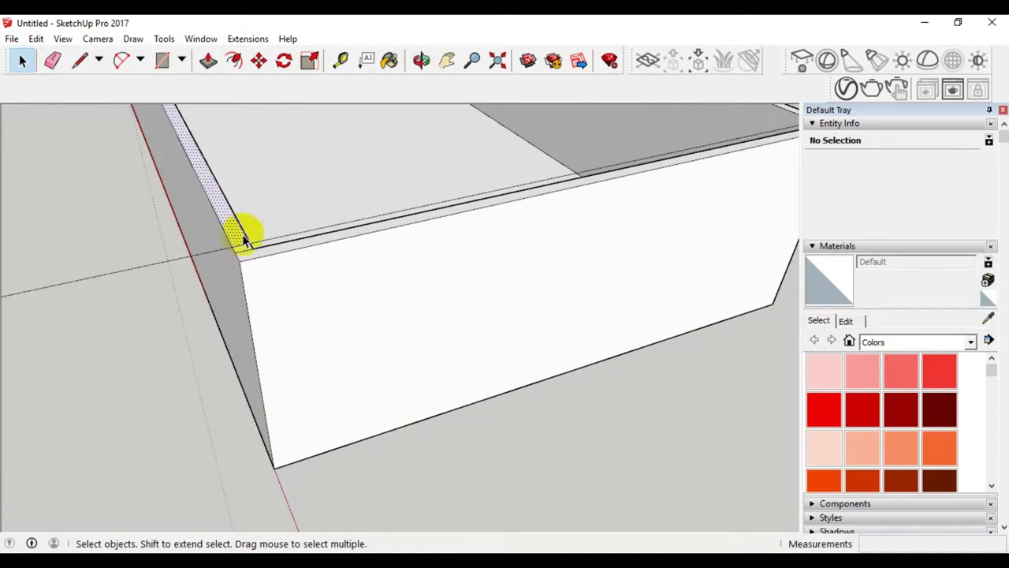
pyautogui.scroll(3, 214, 214)
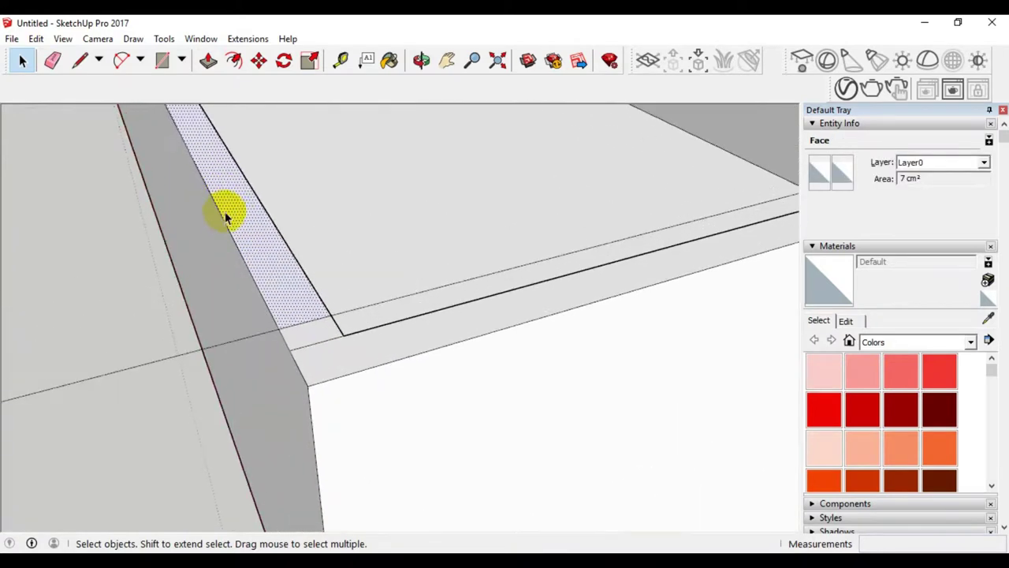
# - Push the thin rim strip down 0.4 cm with Push/Pull
pyautogui.click(208, 61)
pyautogui.click(254, 241)
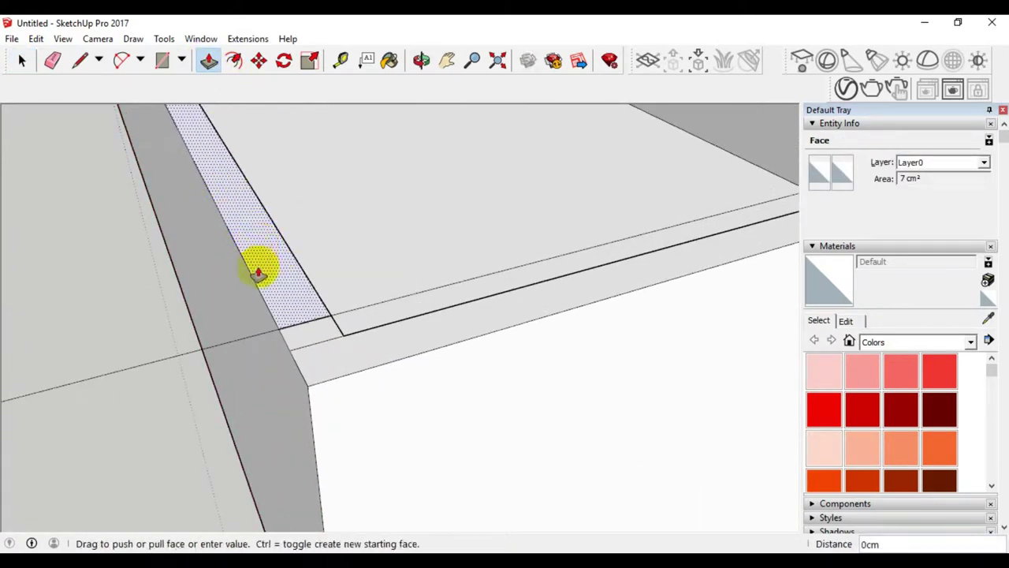
pyautogui.moveTo(240, 370)
pyautogui.mouseDown(button='middle')
pyautogui.moveTo(260, 416)
pyautogui.moveTo(300, 365)
pyautogui.moveTo(288, 376)
pyautogui.mouseUp(button='middle')
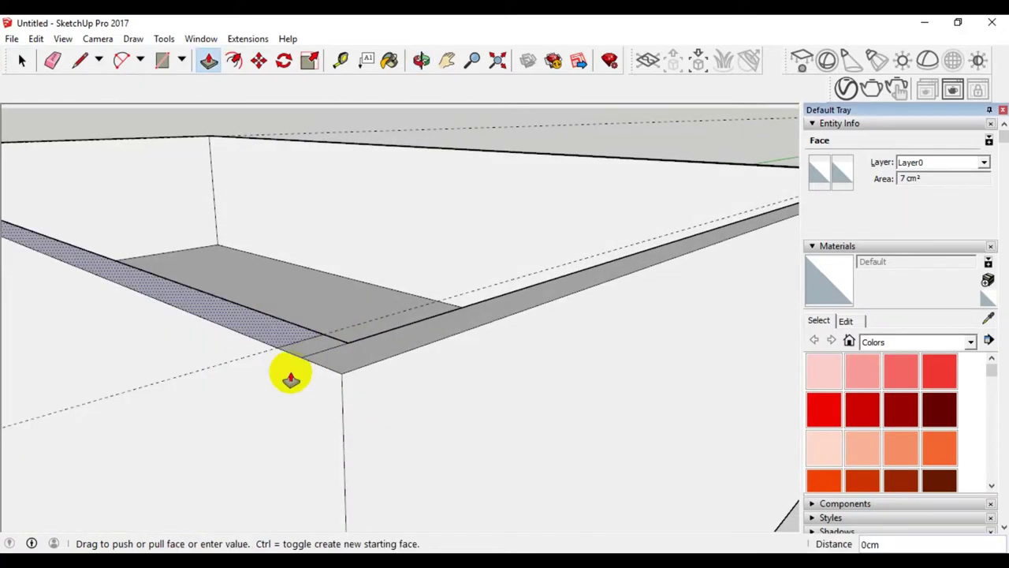
pyautogui.scroll(-2, 259, 383)
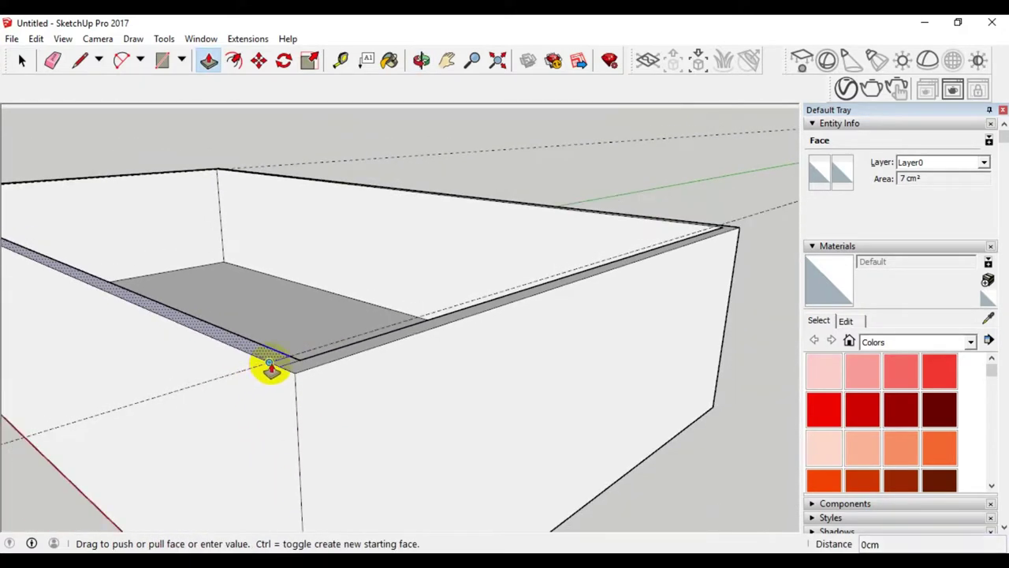
pyautogui.scroll(-2, 265, 365)
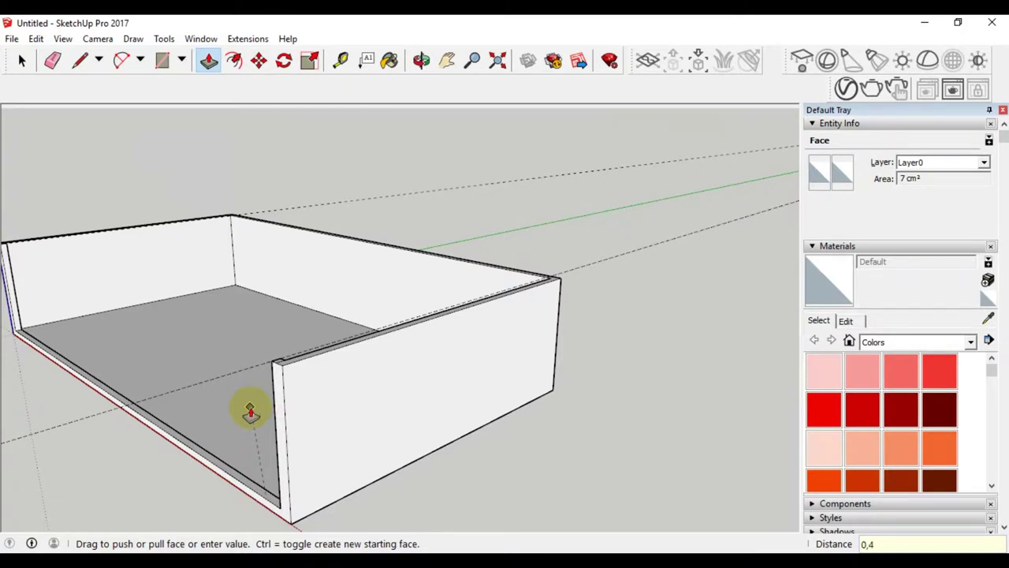
pyautogui.press('Return')
# - Orbit and zoom around the box to view the new groove on the inner wall
pyautogui.moveTo(210, 387)
pyautogui.mouseDown(button='middle')
pyautogui.moveTo(433, 378)
pyautogui.moveTo(462, 368)
pyautogui.mouseUp(button='middle')
pyautogui.scroll(2, 525, 342)
pyautogui.scroll(2, 525, 354)
pyautogui.scroll(2, 527, 359)
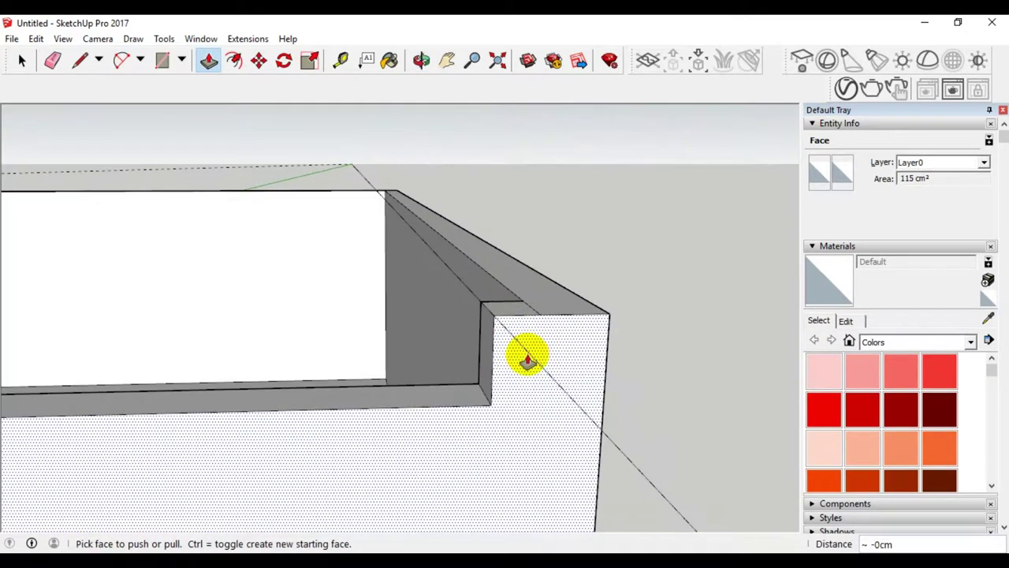
pyautogui.scroll(2, 526, 359)
pyautogui.scroll(-2, 515, 353)
pyautogui.scroll(-2, 514, 355)
pyautogui.scroll(1, 514, 355)
pyautogui.scroll(2, 515, 354)
pyautogui.moveTo(516, 354)
pyautogui.mouseDown(button='middle')
pyautogui.moveTo(383, 361)
pyautogui.moveTo(460, 397)
pyautogui.moveTo(424, 387)
pyautogui.moveTo(408, 338)
pyautogui.moveTo(202, 342)
pyautogui.mouseUp(button='middle')
pyautogui.scroll(-2, 407, 338)
pyautogui.scroll(-2, 413, 336)
pyautogui.scroll(-2, 413, 336)
pyautogui.scroll(2, 207, 347)
pyautogui.scroll(2, 205, 357)
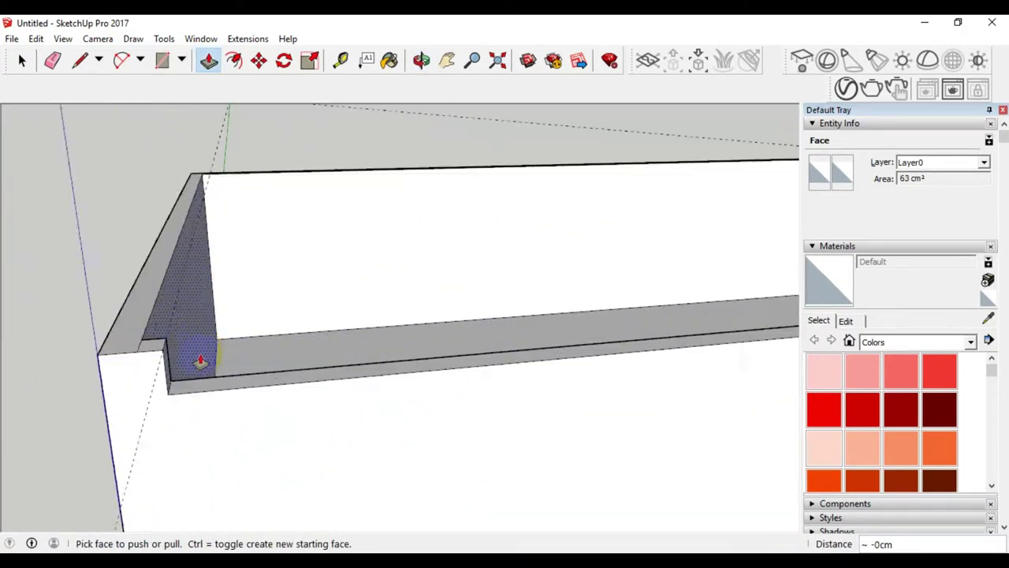
pyautogui.scroll(1, 200, 361)
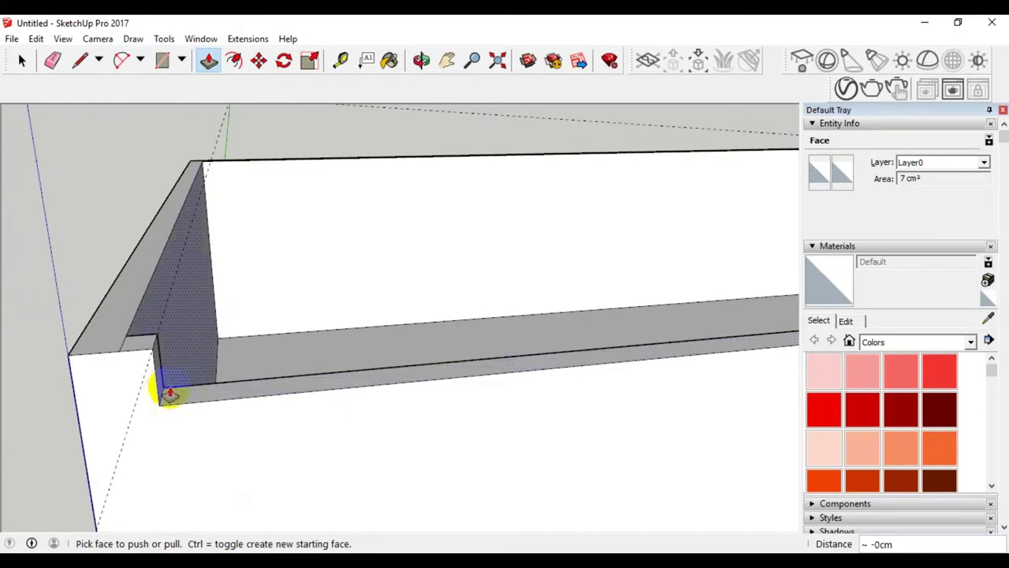
# - Orbit to the inner corner and look down into the box to check the stepped ledge
pyautogui.moveTo(211, 375); pyautogui.dragTo(124, 403, button='middle')
pyautogui.scroll(-2, 225, 365)
pyautogui.scroll(-1, 231, 359)
pyautogui.scroll(-2, 231, 359)
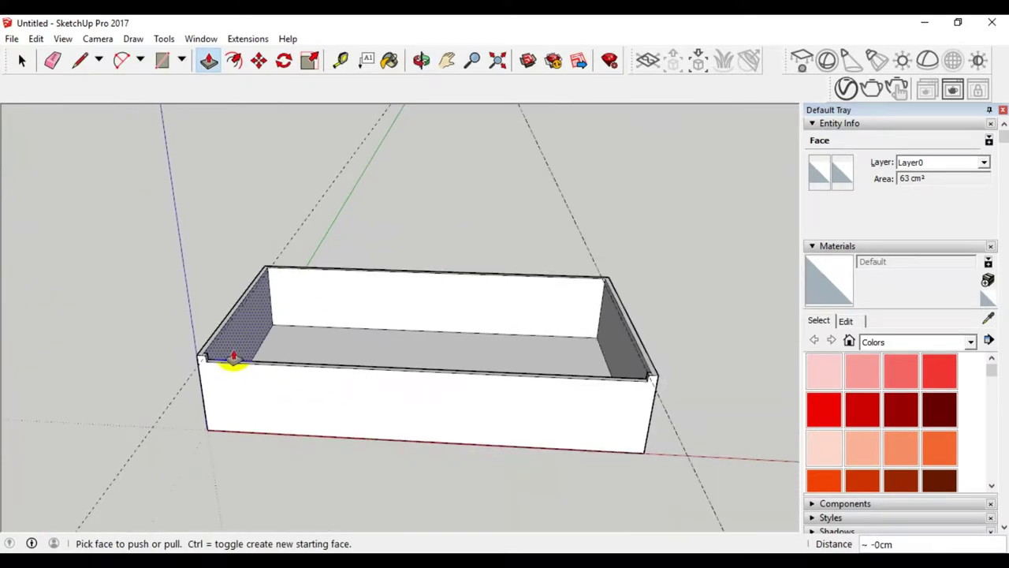
pyautogui.moveTo(446, 365)
pyautogui.mouseDown(button='middle')
pyautogui.moveTo(123, 376)
pyautogui.moveTo(341, 368)
pyautogui.moveTo(514, 331)
pyautogui.moveTo(465, 309)
pyautogui.mouseUp(button='middle')
pyautogui.scroll(2, 486, 286)
pyautogui.scroll(2, 464, 278)
pyautogui.scroll(2, 403, 281)
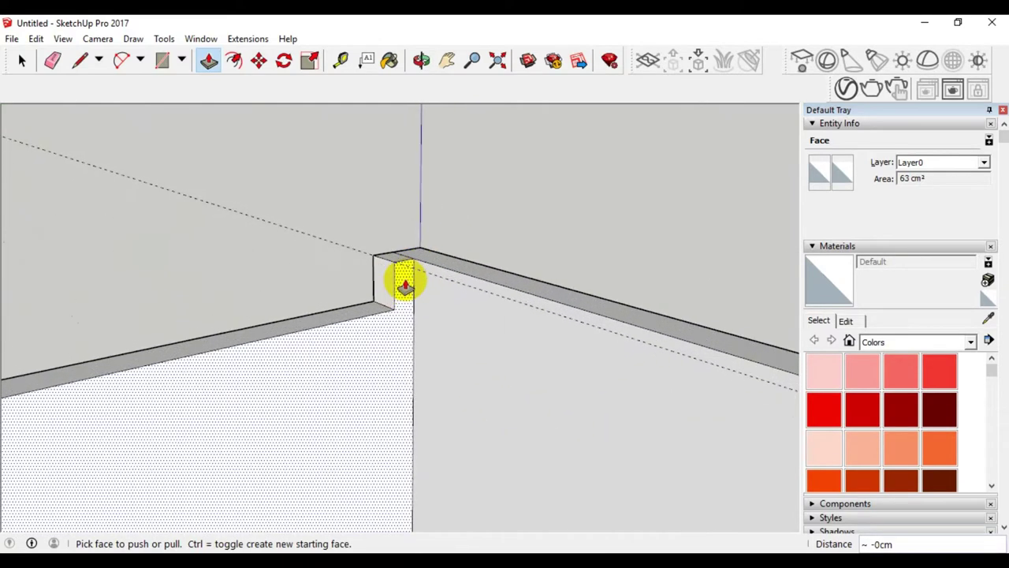
pyautogui.scroll(2, 403, 281)
pyautogui.scroll(2, 403, 281)
pyautogui.scroll(1, 403, 282)
# - Add a Tape Measure guide 0.2 cm from the rim's corner edge
pyautogui.click(21, 60)
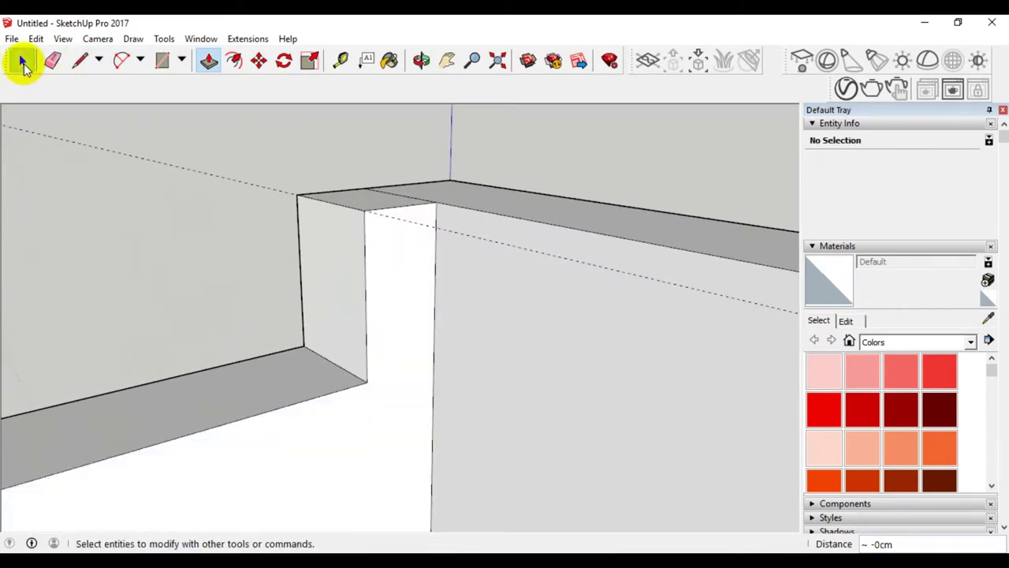
pyautogui.click(341, 61)
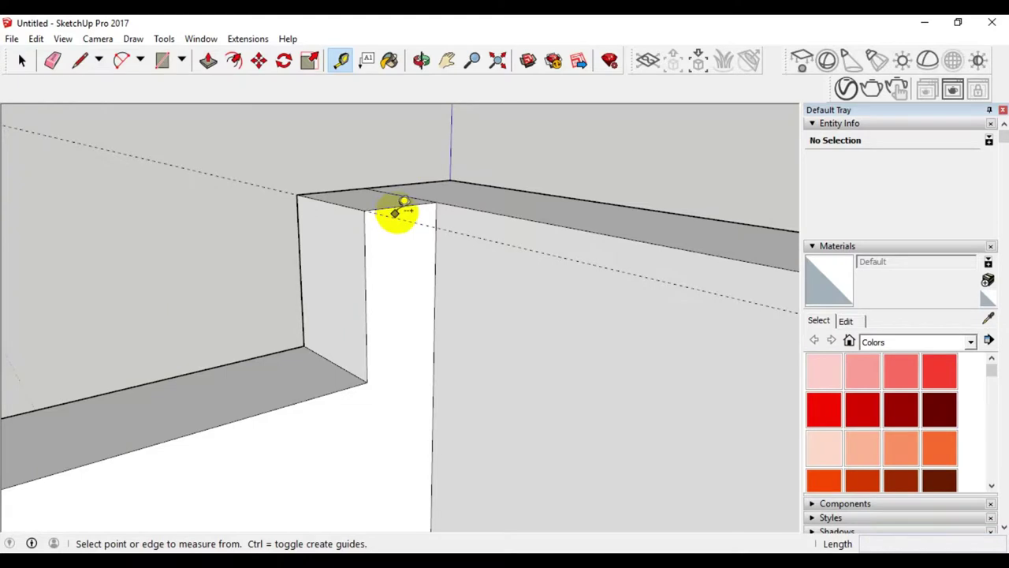
pyautogui.click(402, 205)
pyautogui.write('0,2')
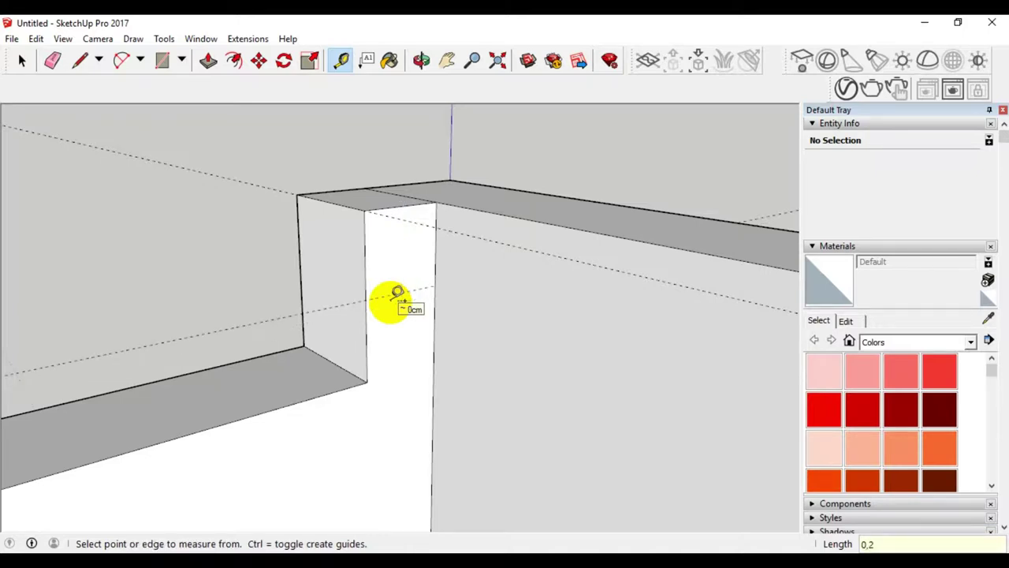
pyautogui.click(21, 61)
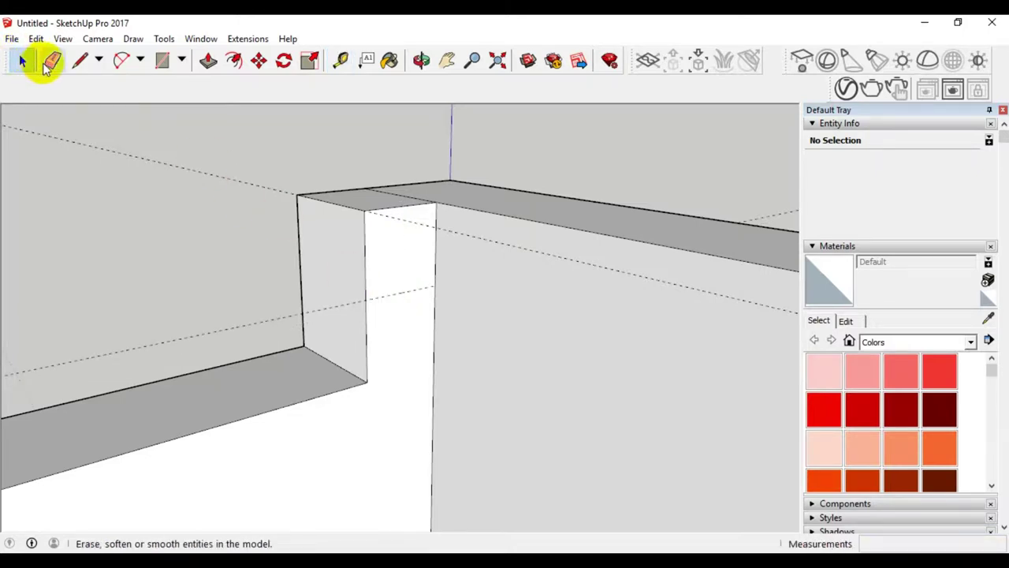
# - Draw lines across the notch face along the guide and its base, splitting off a 105 cm² face
pyautogui.click(80, 61)
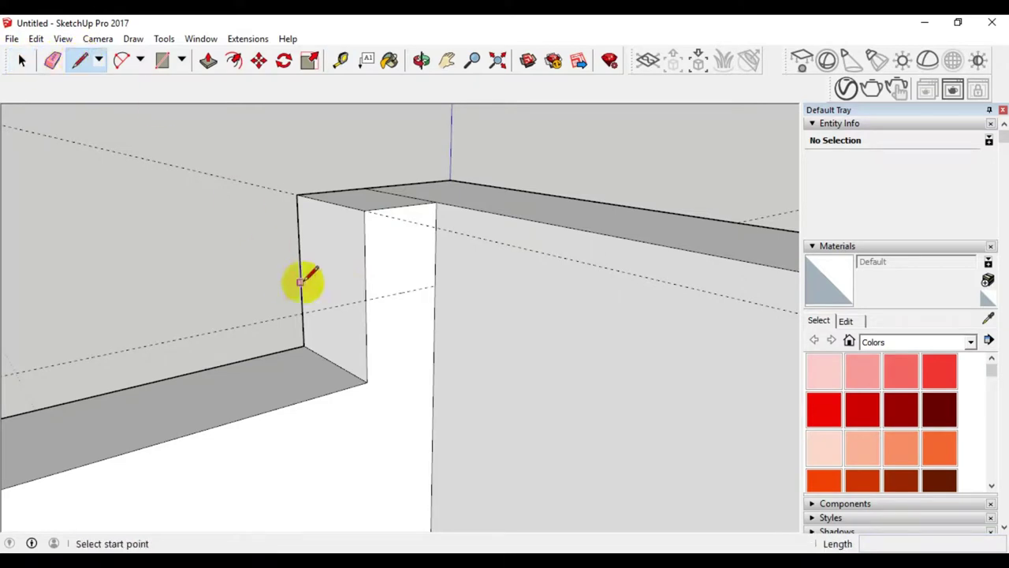
pyautogui.click(434, 284)
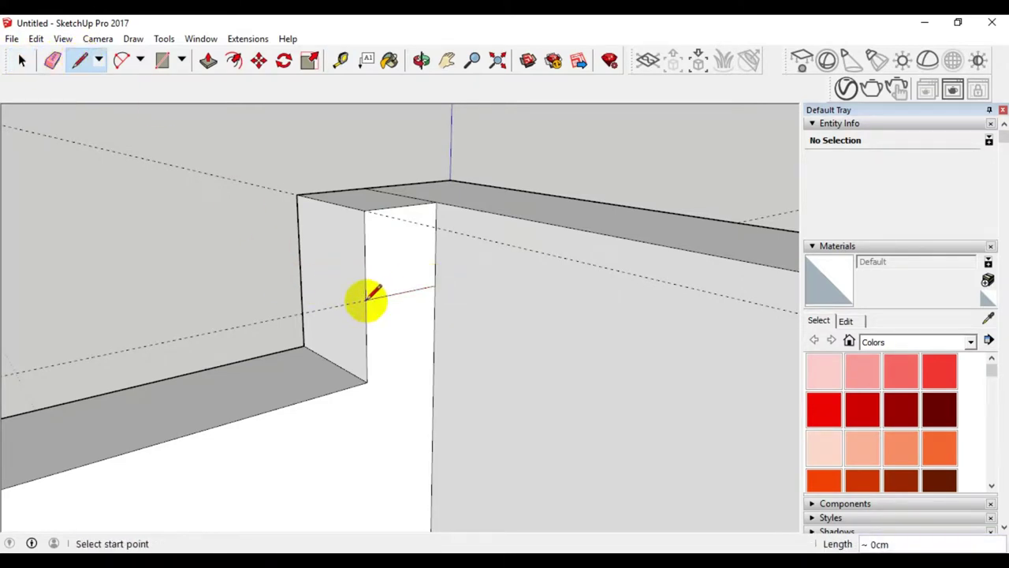
pyautogui.click(21, 61)
pyautogui.click(391, 323)
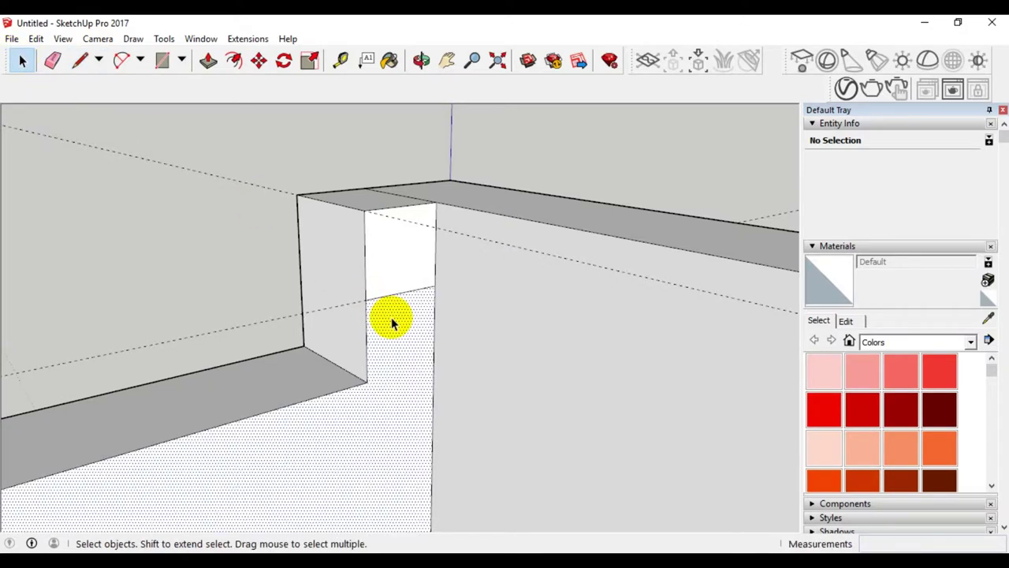
pyautogui.click(81, 61)
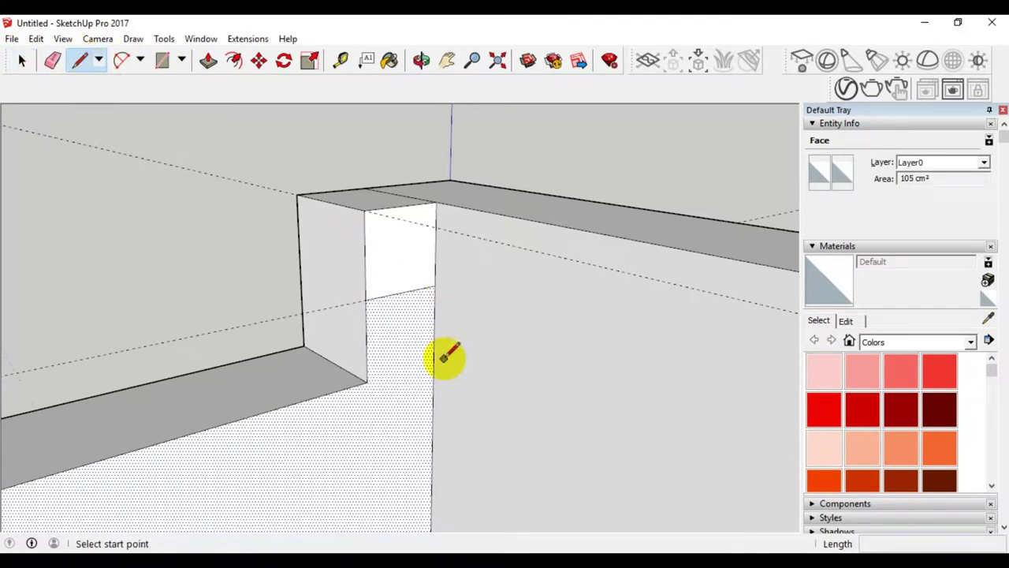
pyautogui.click(366, 383)
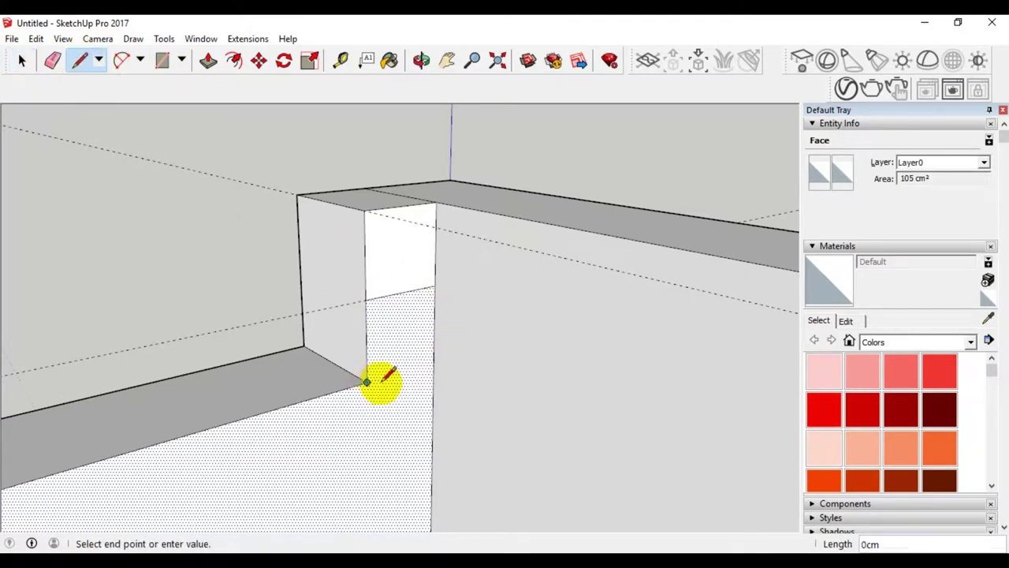
pyautogui.click(433, 361)
pyautogui.scroll(5, 432, 371)
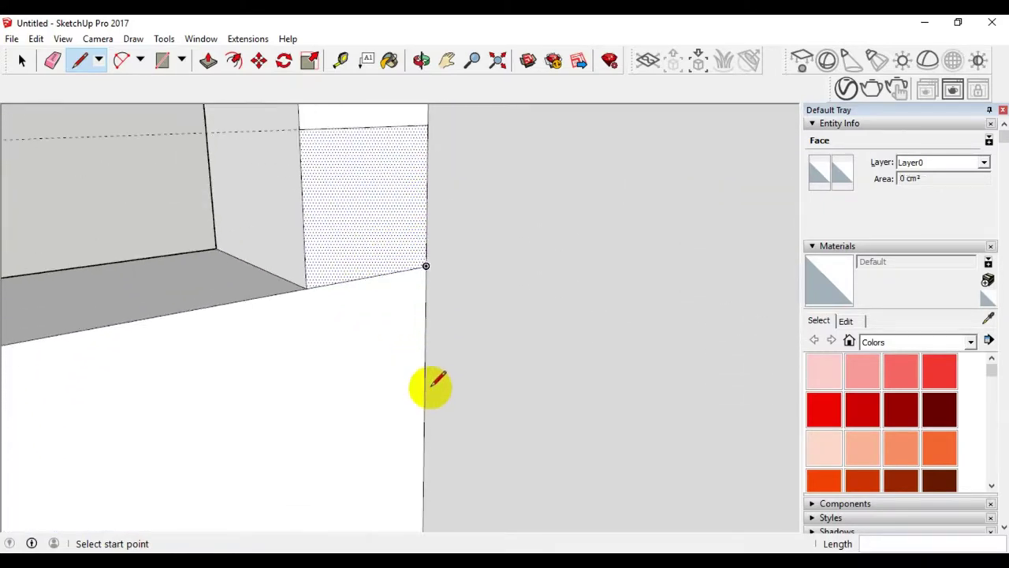
# - Place a Tape Measure guide point 0.2 cm below the notch's bottom corner
pyautogui.click(340, 60)
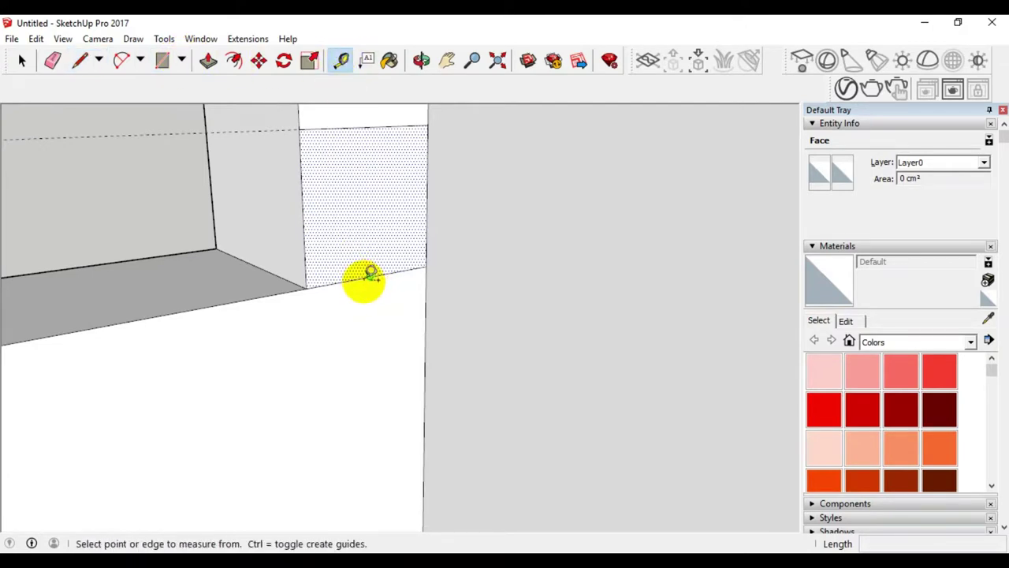
pyautogui.click(350, 279)
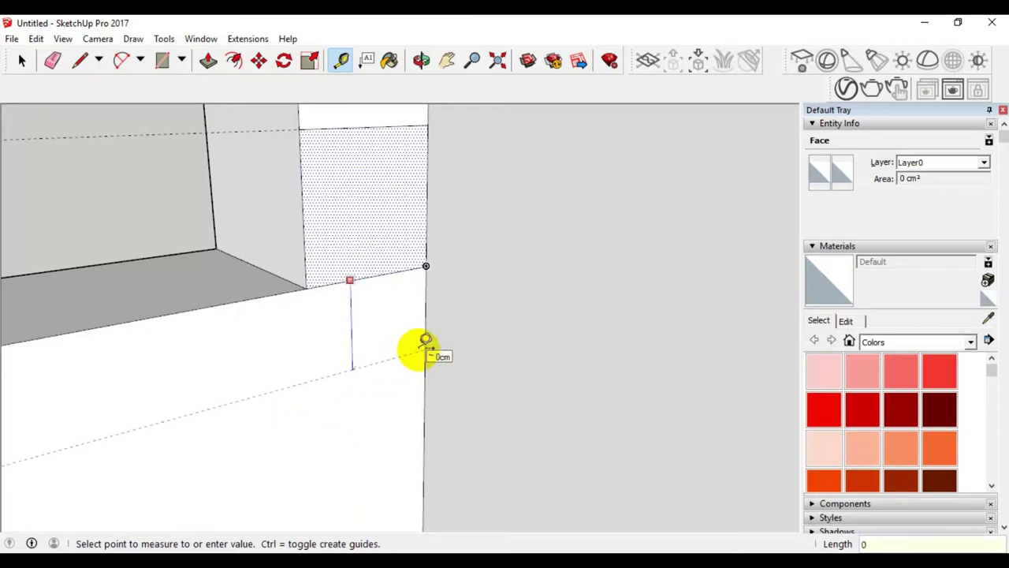
pyautogui.click(306, 287)
pyautogui.click(313, 425)
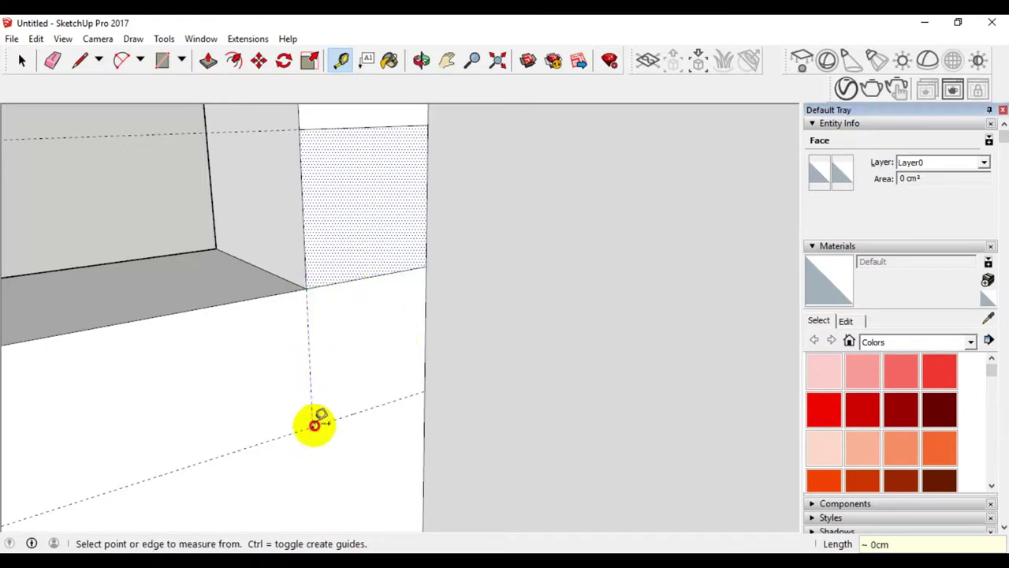
pyautogui.click(22, 60)
# - Draw lines down to the guide point and across to the outer edge, closing a narrow panel
pyautogui.click(74, 61)
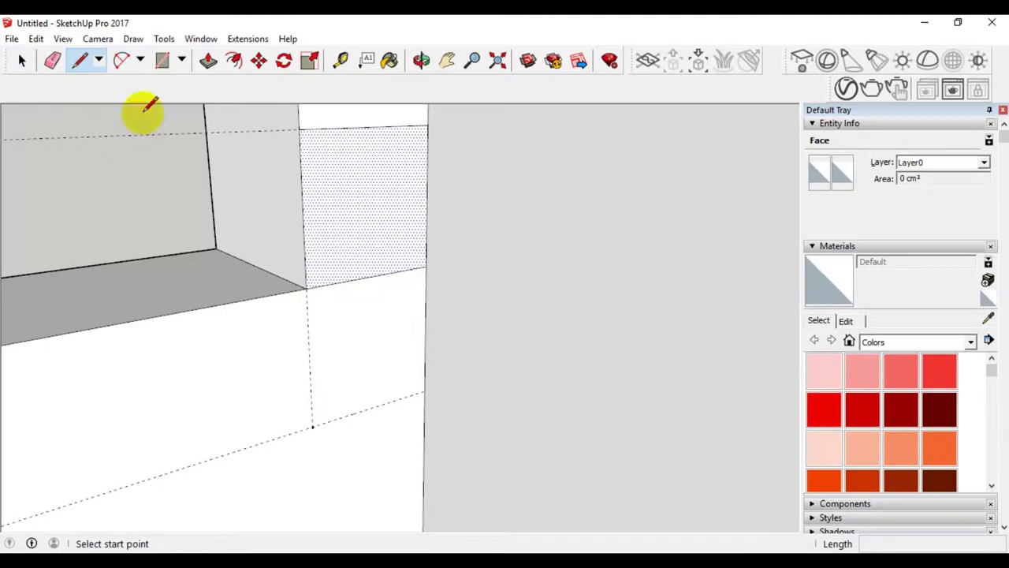
pyautogui.click(307, 288)
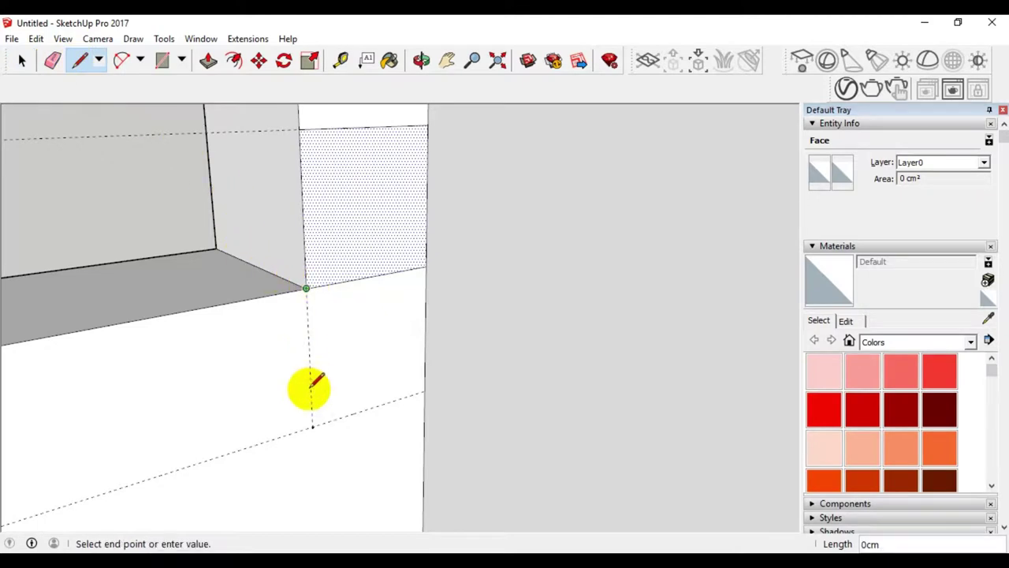
pyautogui.click(313, 426)
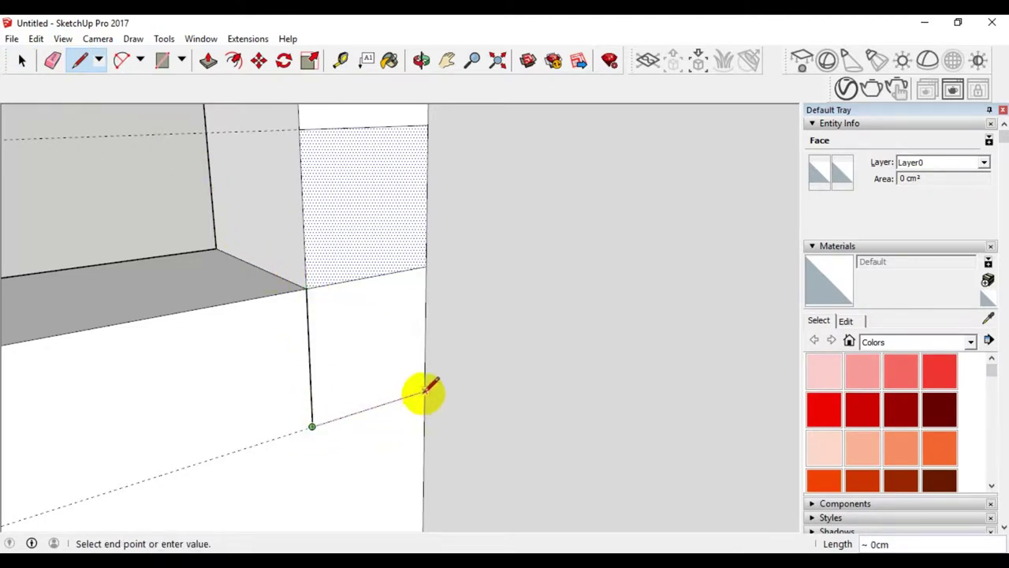
pyautogui.click(22, 61)
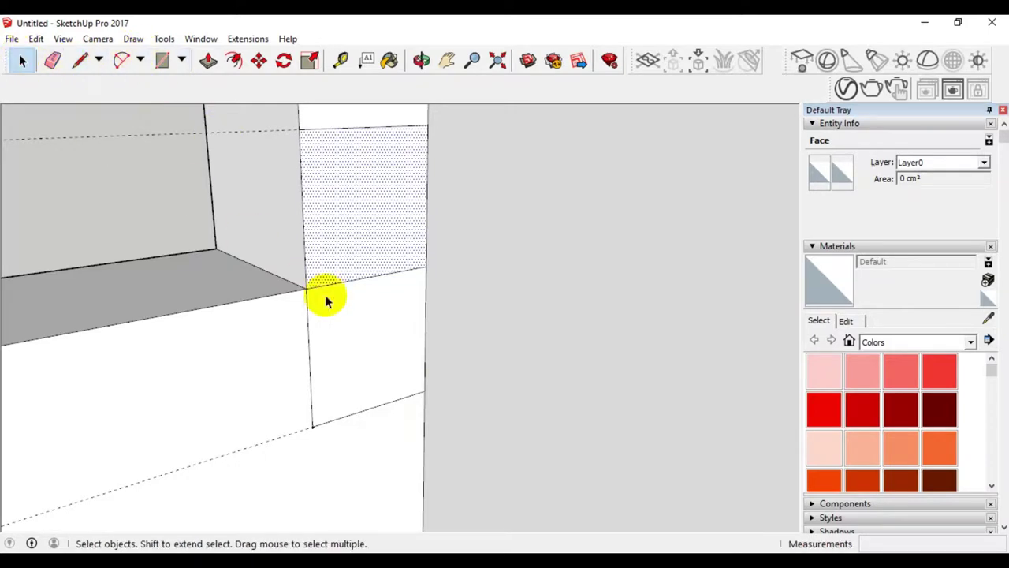
pyautogui.click(373, 340)
pyautogui.scroll(-2, 372, 340)
# - Start a line along the guide on the side face near the box's back corner
pyautogui.scroll(-2, 377, 339)
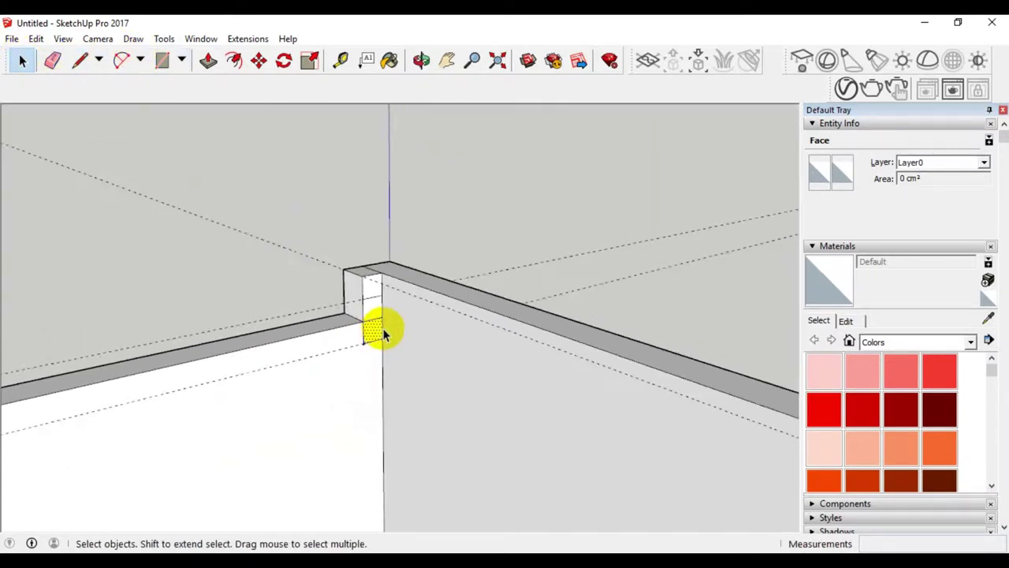
pyautogui.scroll(-2, 385, 336)
pyautogui.scroll(-2, 386, 333)
pyautogui.scroll(-2, 387, 331)
pyautogui.moveTo(387, 331)
pyautogui.mouseDown(button='middle')
pyautogui.moveTo(461, 383)
pyautogui.moveTo(258, 391)
pyautogui.mouseUp(button='middle')
pyautogui.scroll(3, 81, 290)
pyautogui.scroll(2, 82, 291)
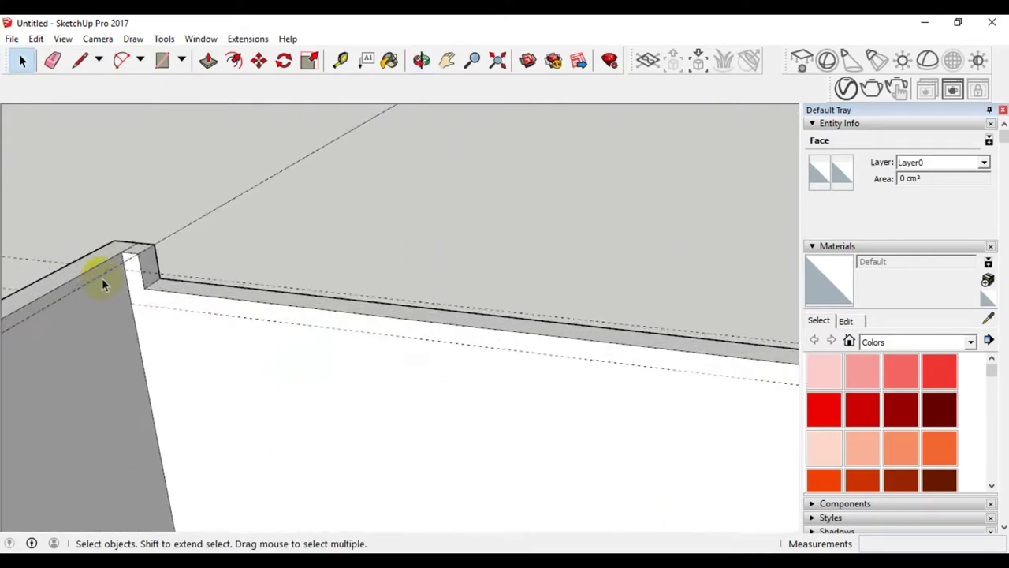
pyautogui.scroll(3, 102, 278)
pyautogui.scroll(3, 157, 267)
pyautogui.moveTo(105, 300)
pyautogui.mouseDown(button='middle')
pyautogui.moveTo(99, 327)
pyautogui.moveTo(118, 300)
pyautogui.mouseUp(button='middle')
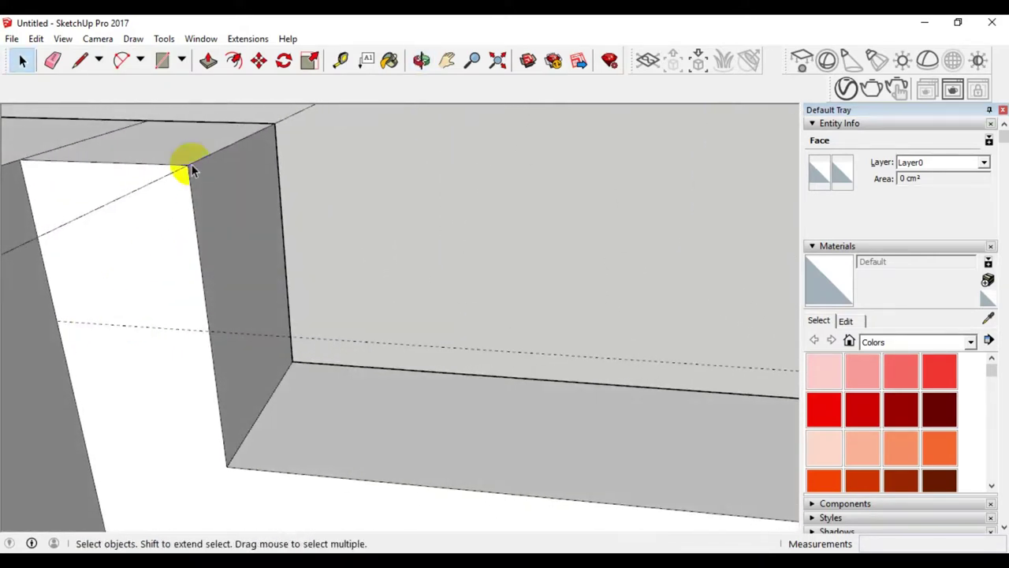
pyautogui.click(80, 61)
pyautogui.click(56, 321)
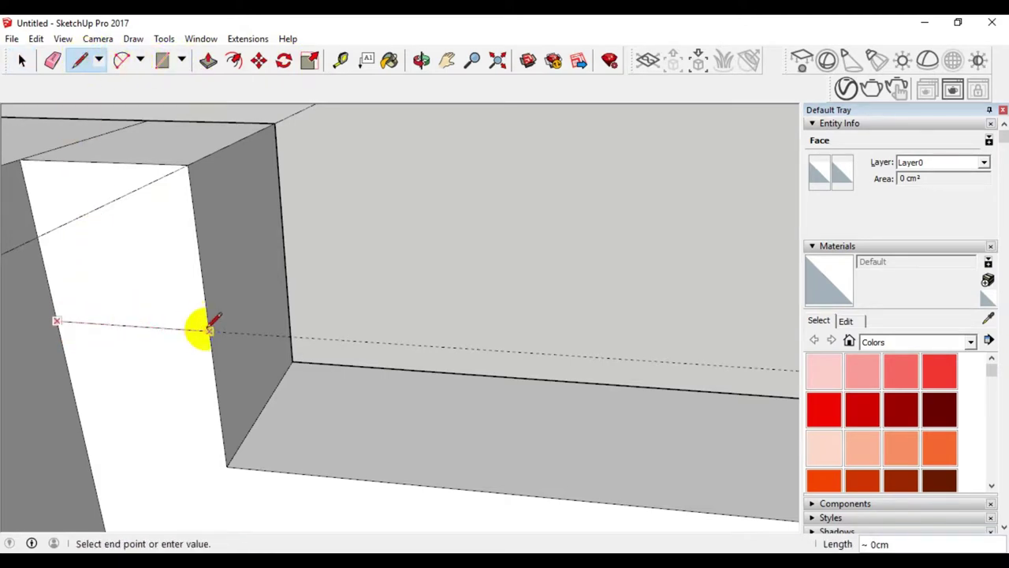
pyautogui.moveTo(207, 321); pyautogui.dragTo(210, 421, button='middle')
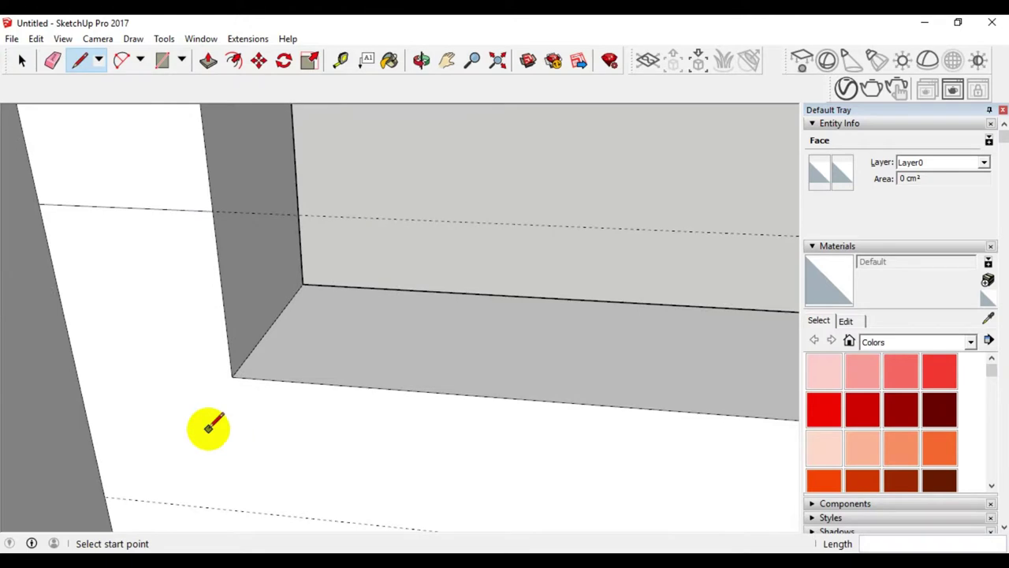
# - Draw edges from the rim's inner corner to the lower guide and across, then select the new corner face
pyautogui.click(340, 61)
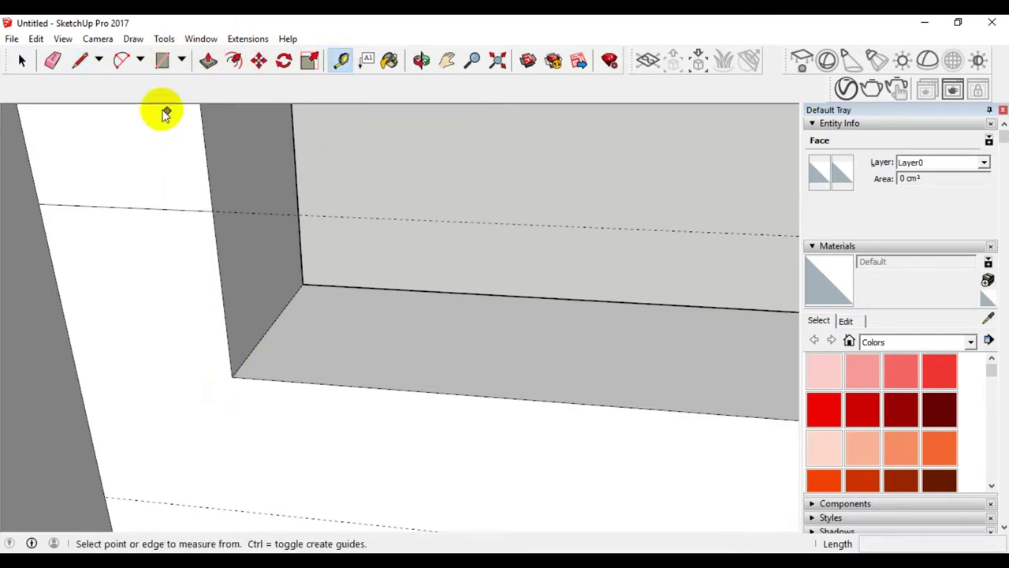
pyautogui.click(79, 60)
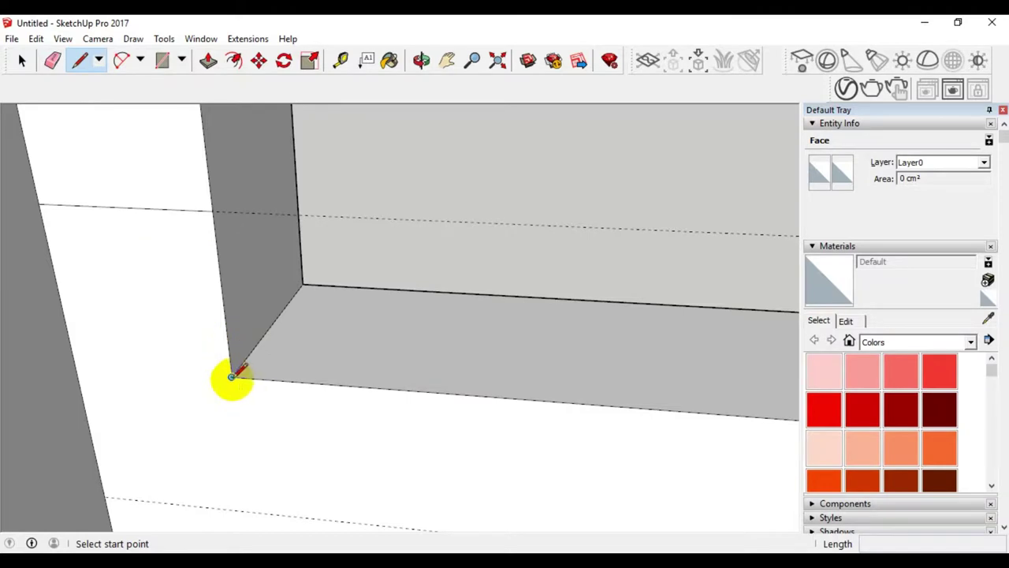
pyautogui.click(231, 376)
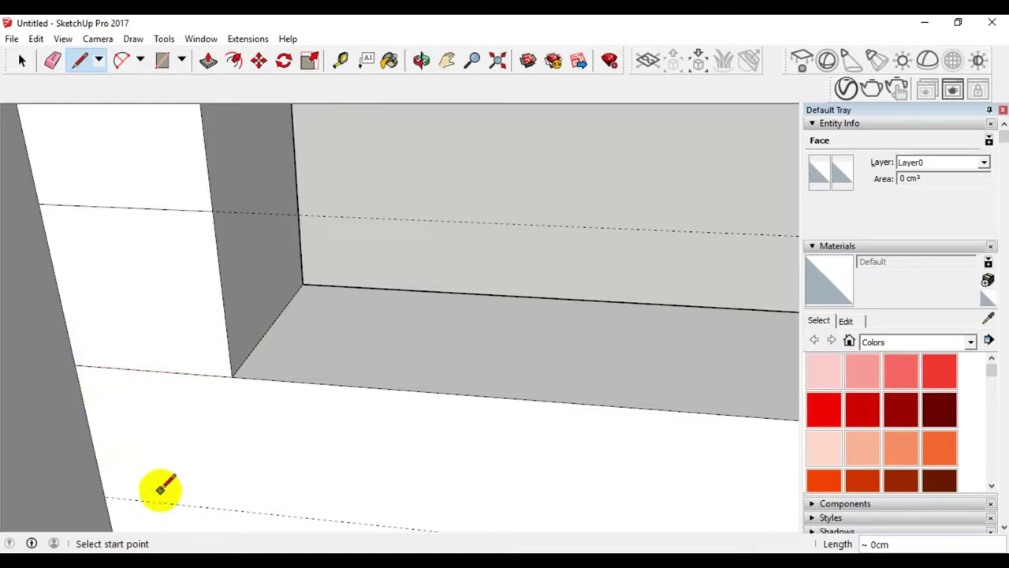
pyautogui.click(231, 376)
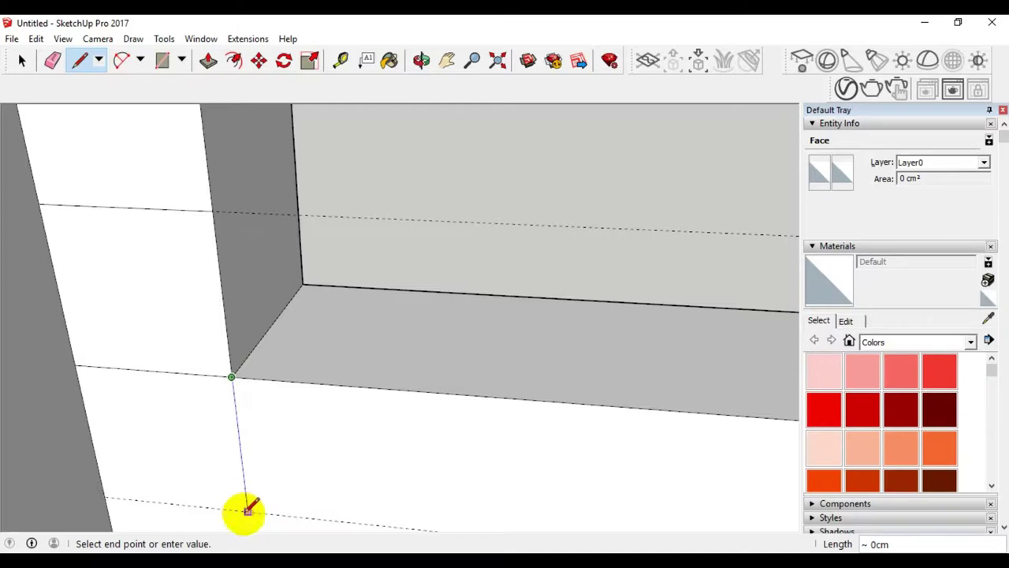
pyautogui.click(247, 511)
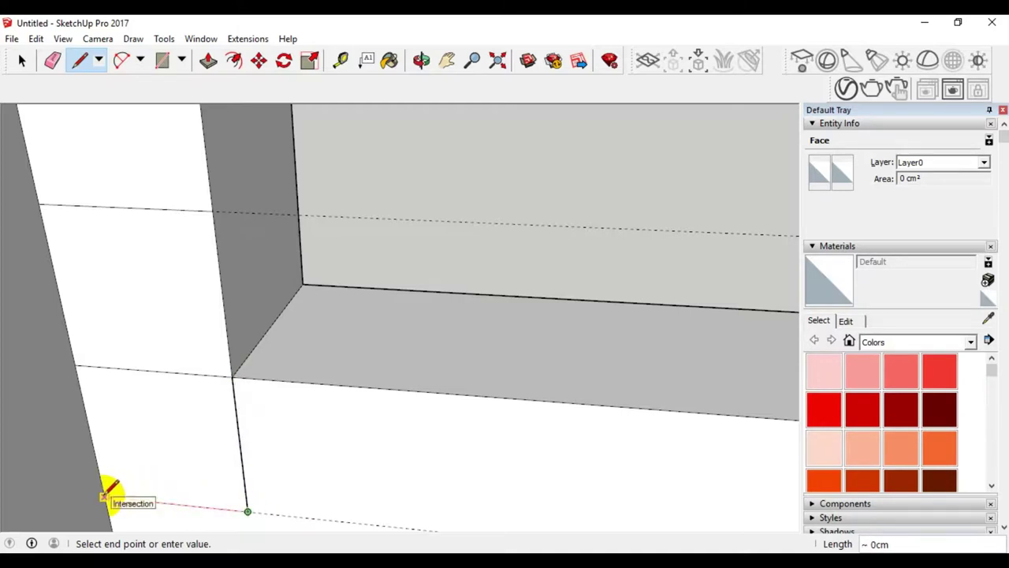
pyautogui.click(103, 495)
pyautogui.click(22, 60)
pyautogui.click(145, 309)
pyautogui.click(164, 446)
pyautogui.scroll(-2, 362, 304)
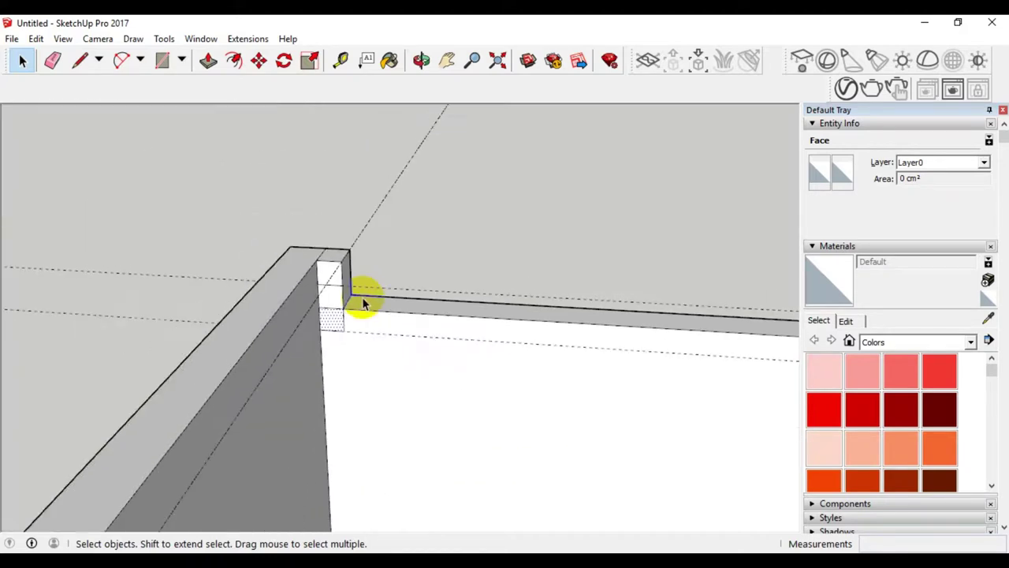
pyautogui.scroll(-2, 362, 300)
pyautogui.scroll(-3, 361, 296)
pyautogui.moveTo(360, 293)
pyautogui.mouseDown(button='middle')
pyautogui.moveTo(285, 352)
pyautogui.moveTo(561, 398)
pyautogui.mouseUp(button='middle')
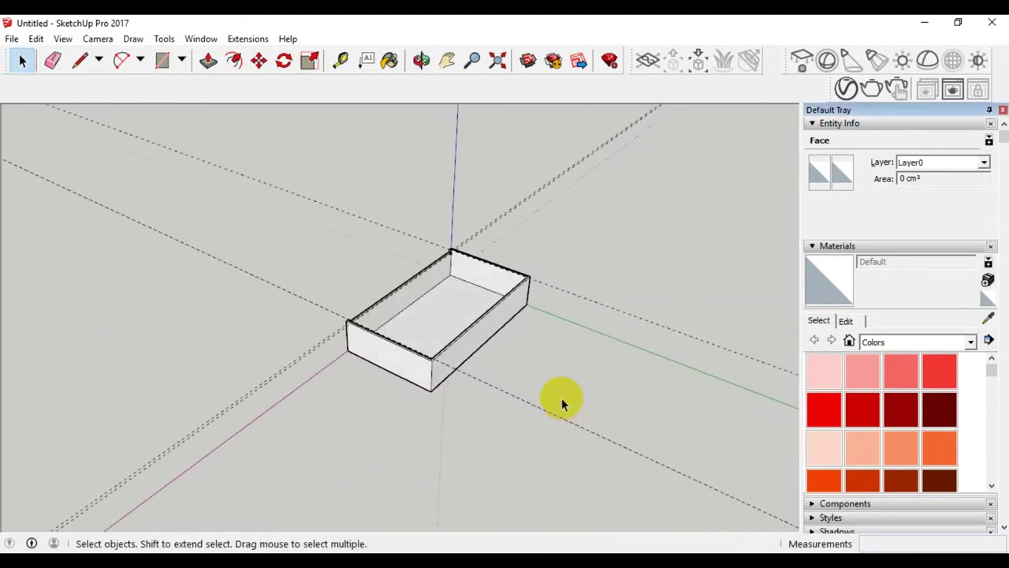
pyautogui.scroll(2, 372, 338)
pyautogui.scroll(3, 331, 281)
pyautogui.scroll(2, 307, 335)
pyautogui.scroll(2, 307, 335)
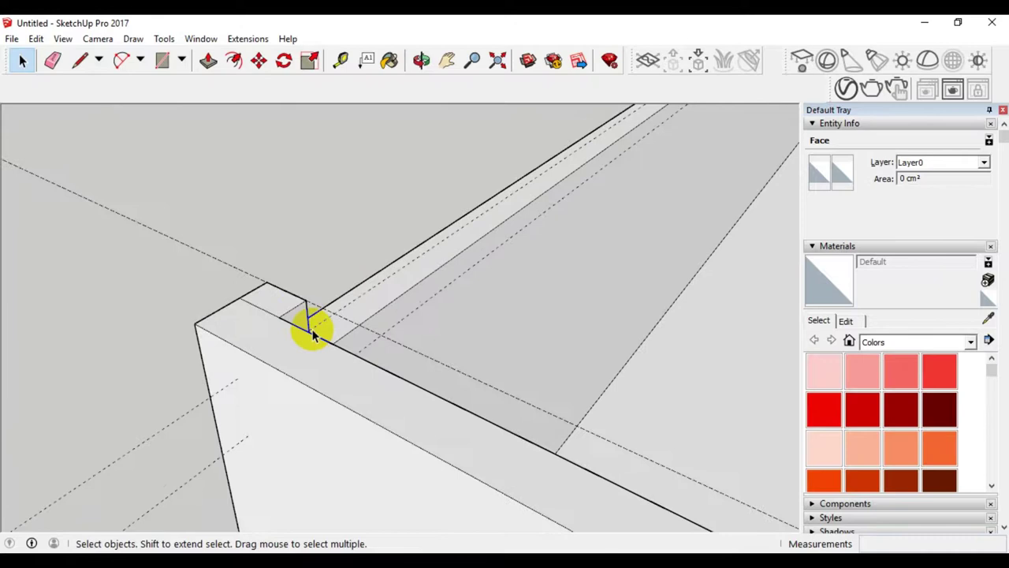
pyautogui.scroll(1, 312, 331)
pyautogui.moveTo(315, 329)
pyautogui.mouseDown(button='middle')
pyautogui.moveTo(428, 342)
pyautogui.moveTo(220, 313)
pyautogui.moveTo(226, 265)
pyautogui.mouseUp(button='middle')
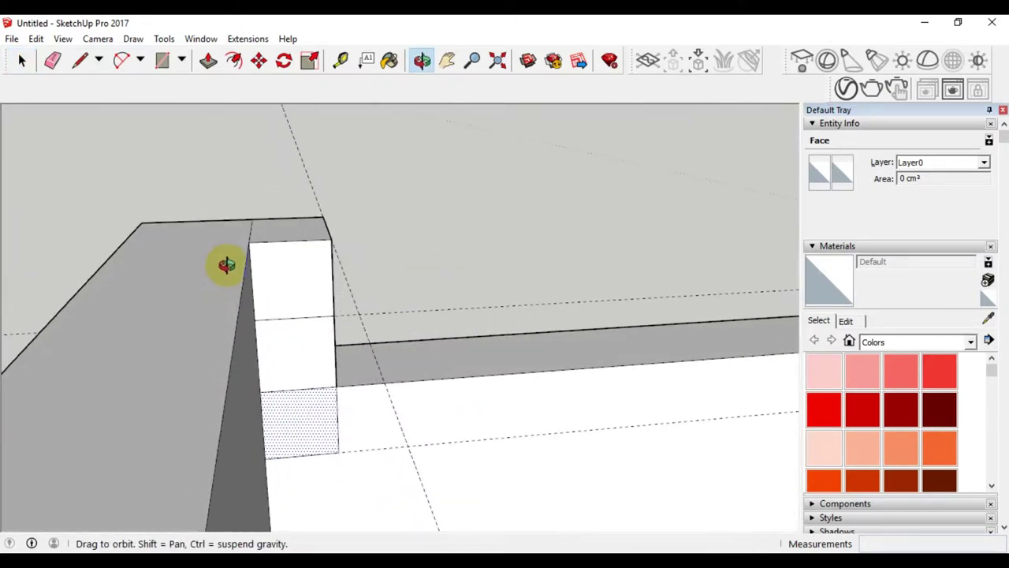
pyautogui.scroll(-2, 310, 418)
pyautogui.scroll(-1, 304, 412)
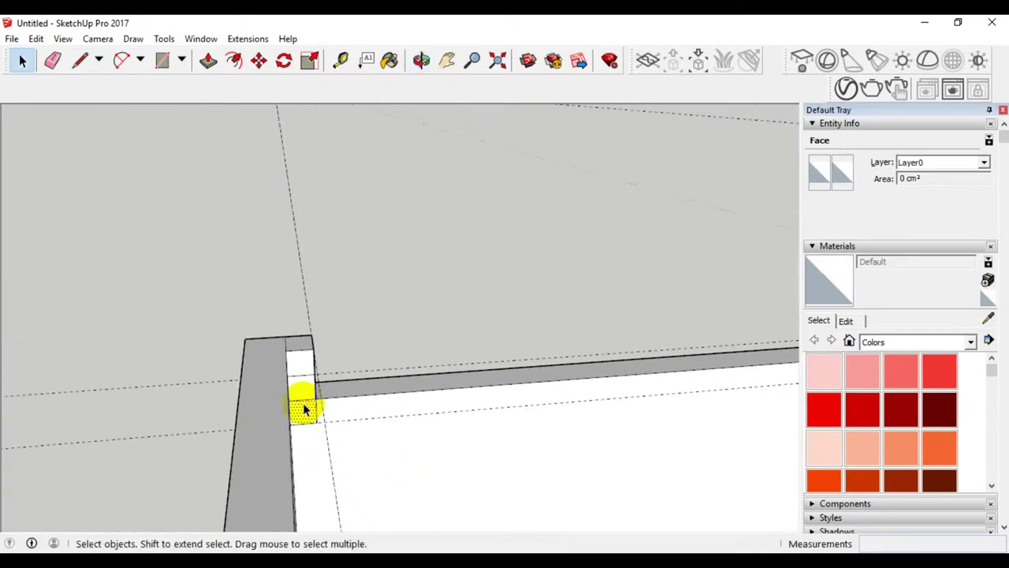
pyautogui.scroll(-1, 304, 405)
pyautogui.scroll(-1, 308, 401)
pyautogui.scroll(2, 304, 394)
pyautogui.moveTo(300, 394)
pyautogui.mouseDown(button='middle')
pyautogui.moveTo(387, 416)
pyautogui.moveTo(235, 409)
pyautogui.moveTo(381, 401)
pyautogui.moveTo(292, 368)
pyautogui.moveTo(326, 376)
pyautogui.moveTo(299, 374)
pyautogui.mouseUp(button='middle')
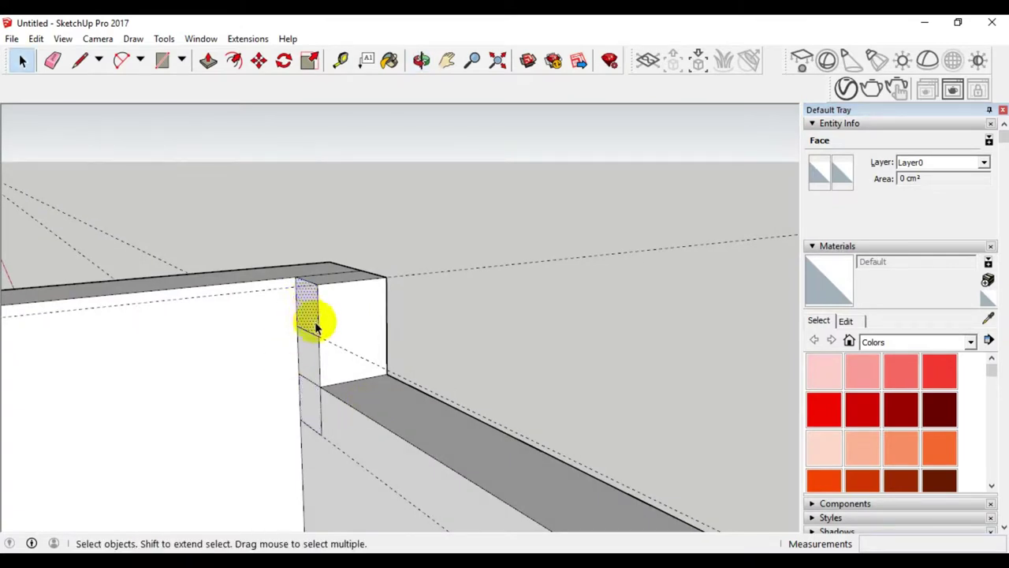
pyautogui.scroll(-2, 318, 330)
pyautogui.scroll(-2, 325, 347)
pyautogui.scroll(-1, 326, 363)
pyautogui.scroll(-1, 323, 367)
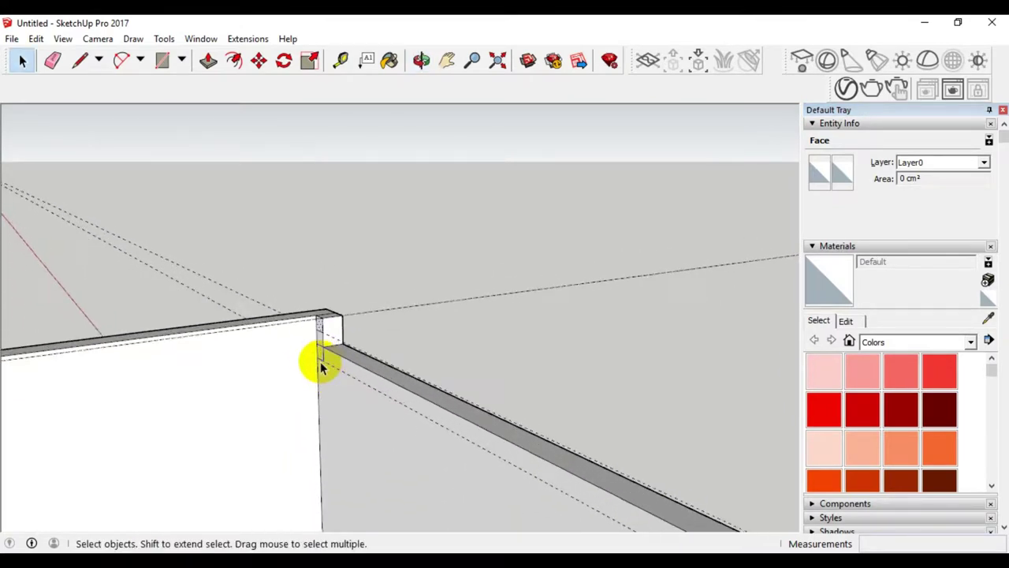
pyautogui.scroll(1, 321, 363)
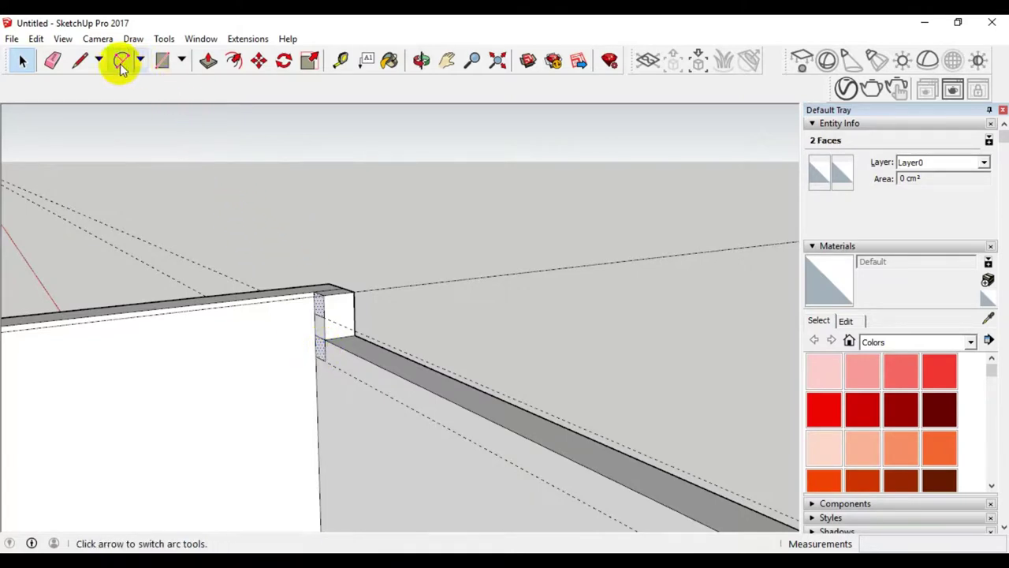
pyautogui.click(205, 63)
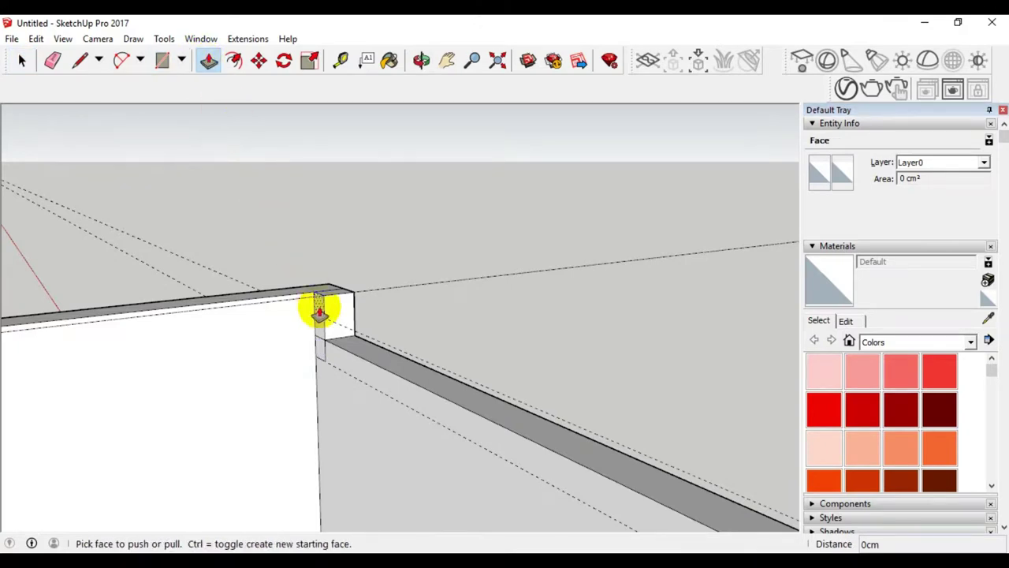
pyautogui.scroll(-2, 323, 307)
pyautogui.scroll(-2, 327, 304)
pyautogui.scroll(-1, 331, 302)
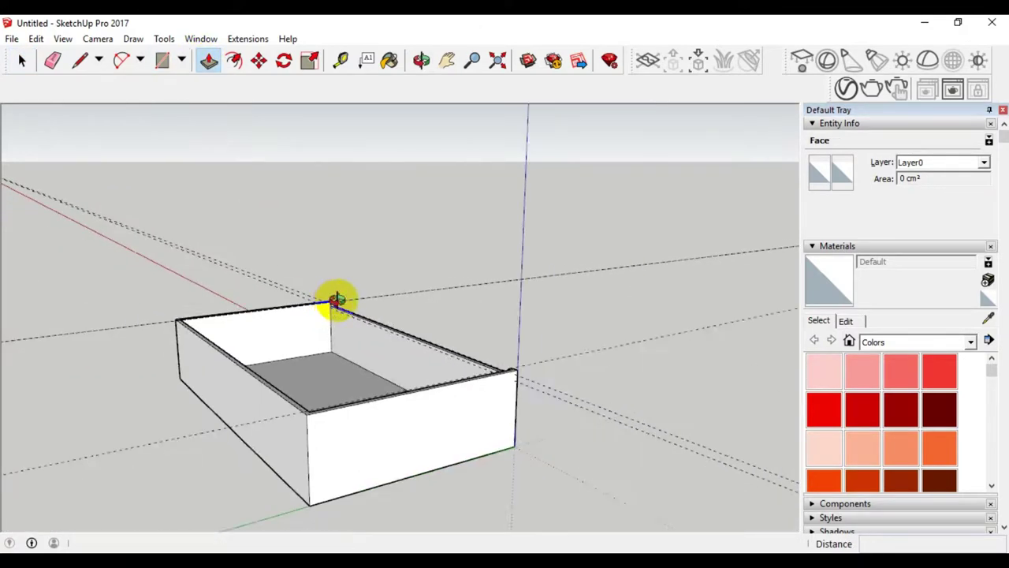
pyautogui.moveTo(333, 299); pyautogui.dragTo(188, 350, button='middle')
pyautogui.scroll(3, 346, 265)
pyautogui.scroll(2, 399, 276)
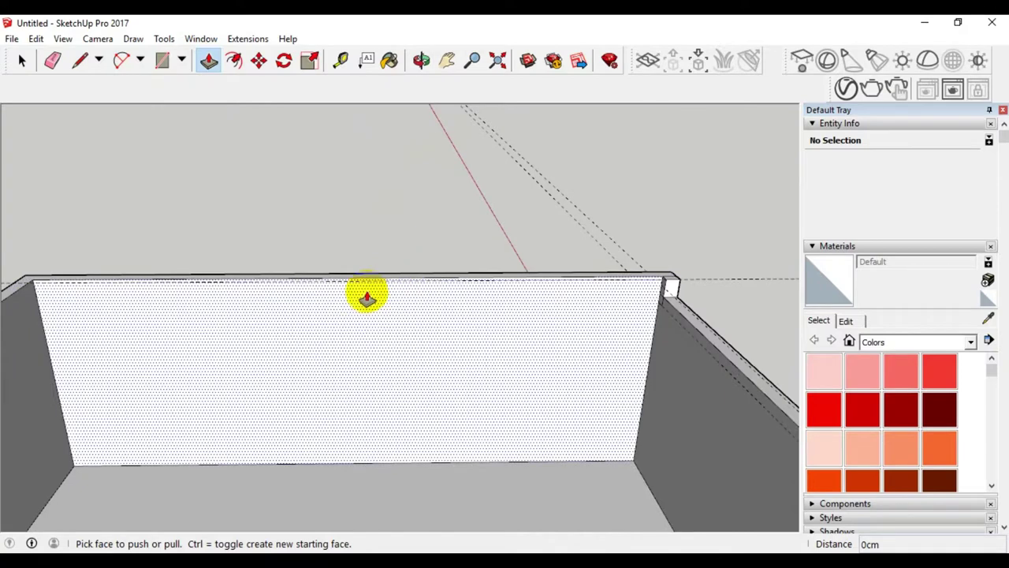
pyautogui.scroll(1, 359, 292)
pyautogui.click(22, 60)
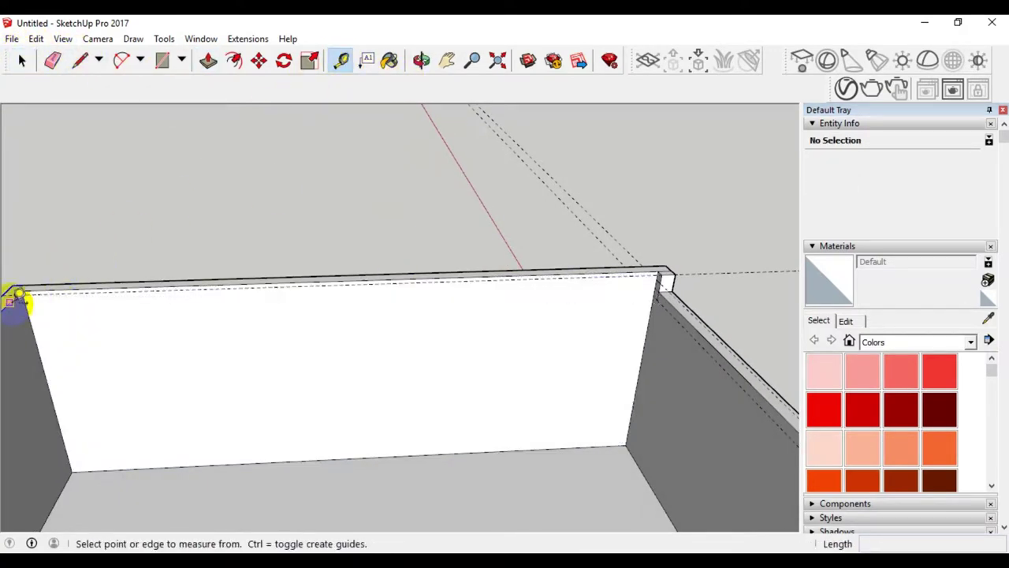
pyautogui.click(17, 298)
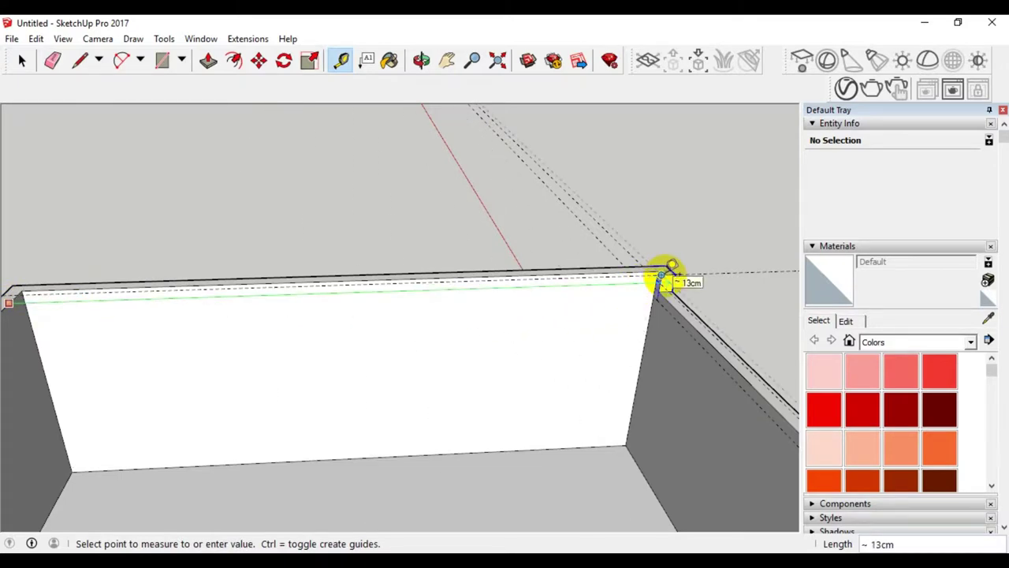
pyautogui.click(21, 61)
pyautogui.scroll(2, 662, 313)
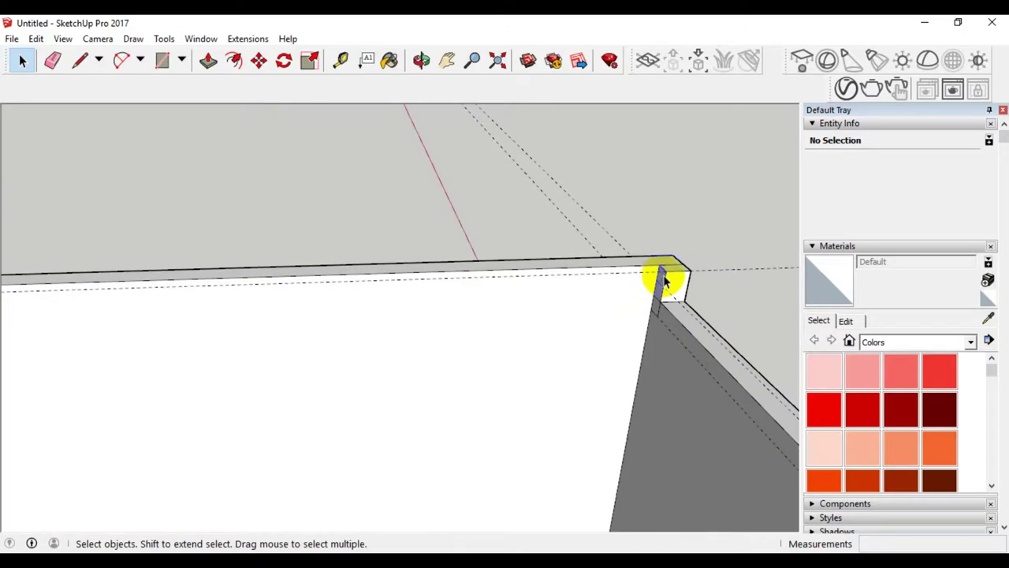
pyautogui.scroll(1, 668, 284)
# - Push/Pull the thin corner face along the rim by 13 cm
pyautogui.click(207, 60)
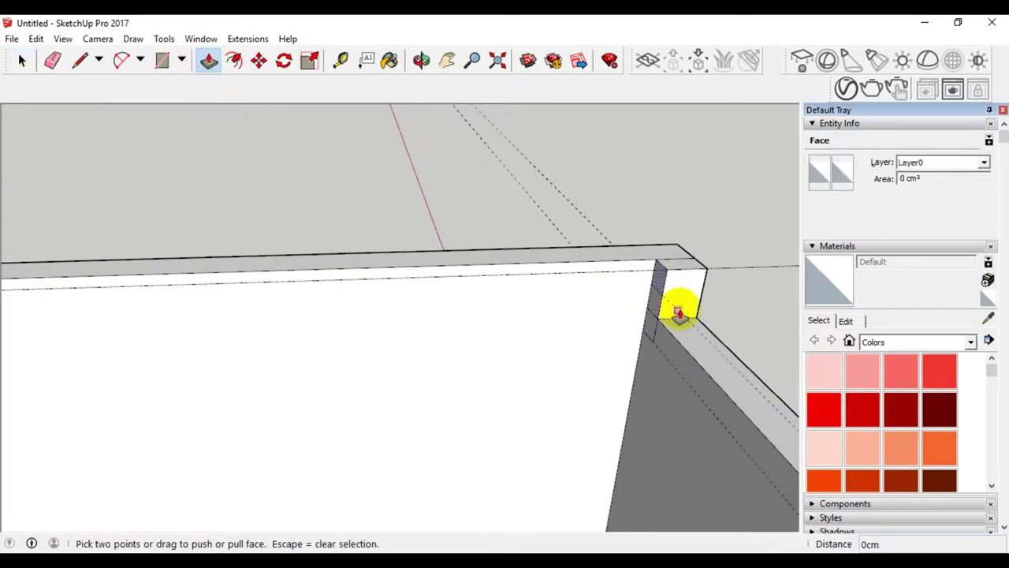
pyautogui.click(659, 277)
pyautogui.write('13')
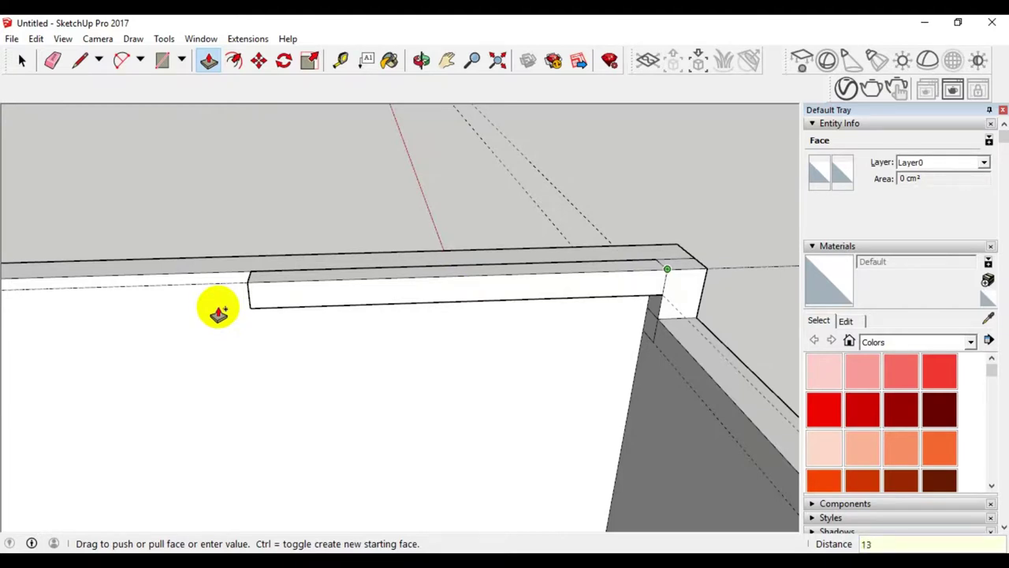
pyautogui.press('Return')
pyautogui.scroll(-3, 423, 259)
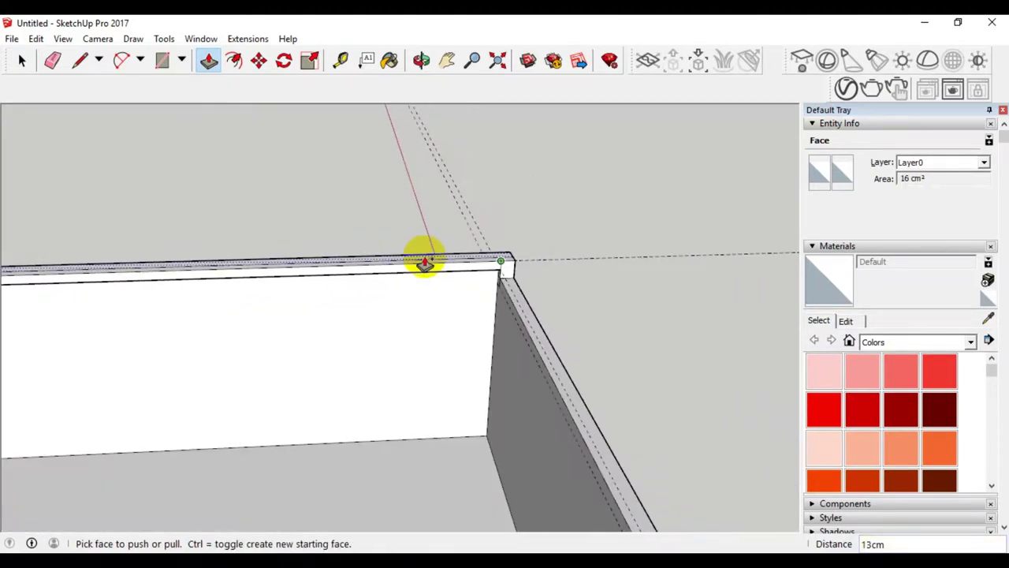
pyautogui.scroll(-2, 442, 272)
pyautogui.scroll(2, 192, 272)
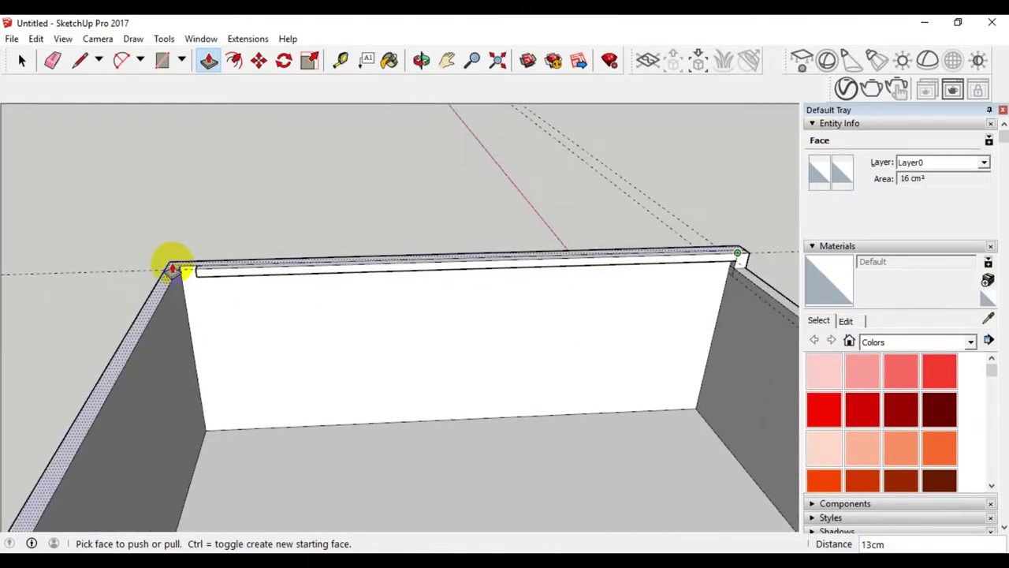
pyautogui.scroll(2, 709, 266)
pyautogui.scroll(2, 741, 254)
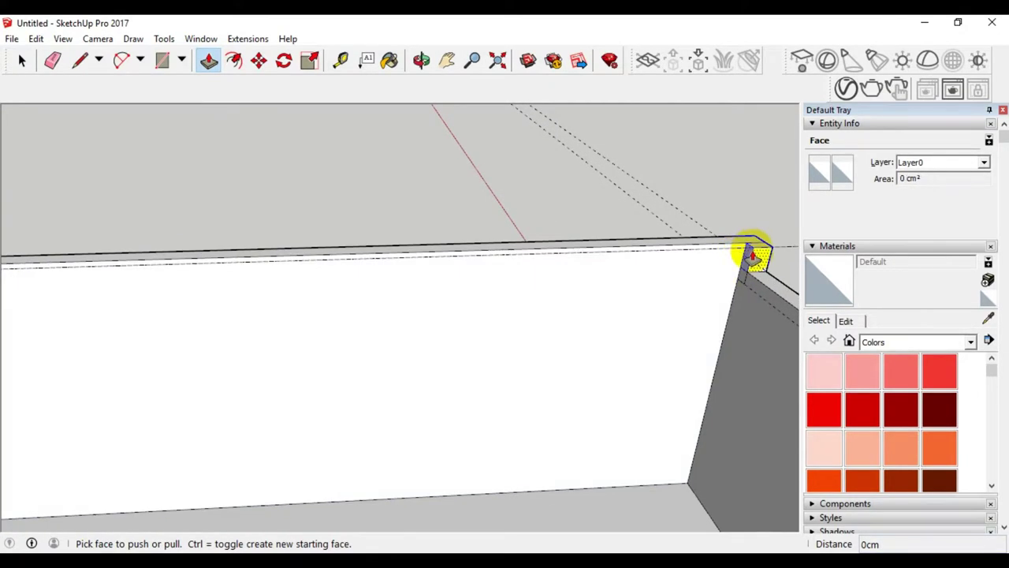
# - Extrude the next small corner face to carry the sunken ledge along the wall
pyautogui.click(749, 252)
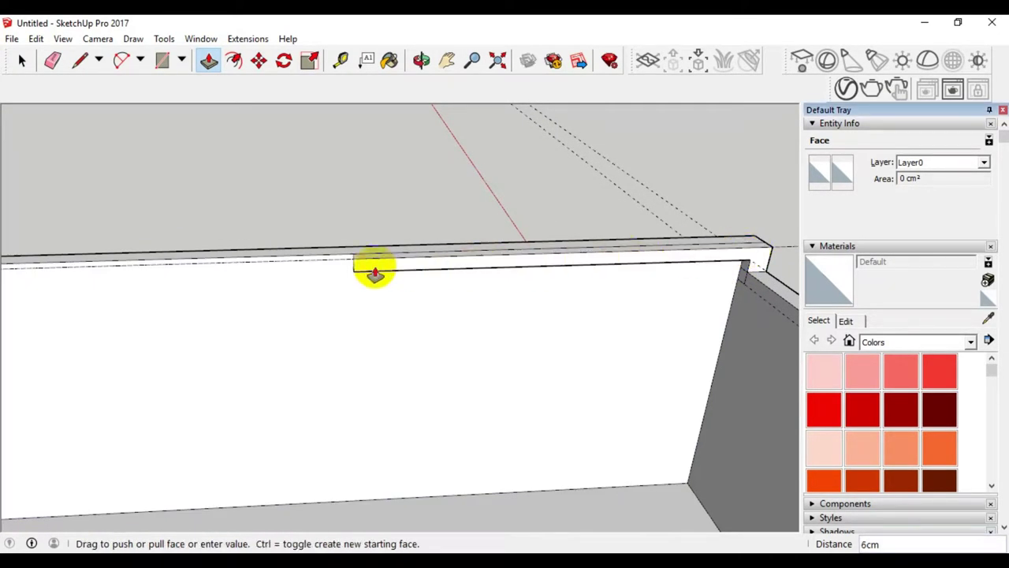
pyautogui.scroll(-2, 520, 281)
pyautogui.scroll(3, 248, 281)
pyautogui.scroll(1, 247, 281)
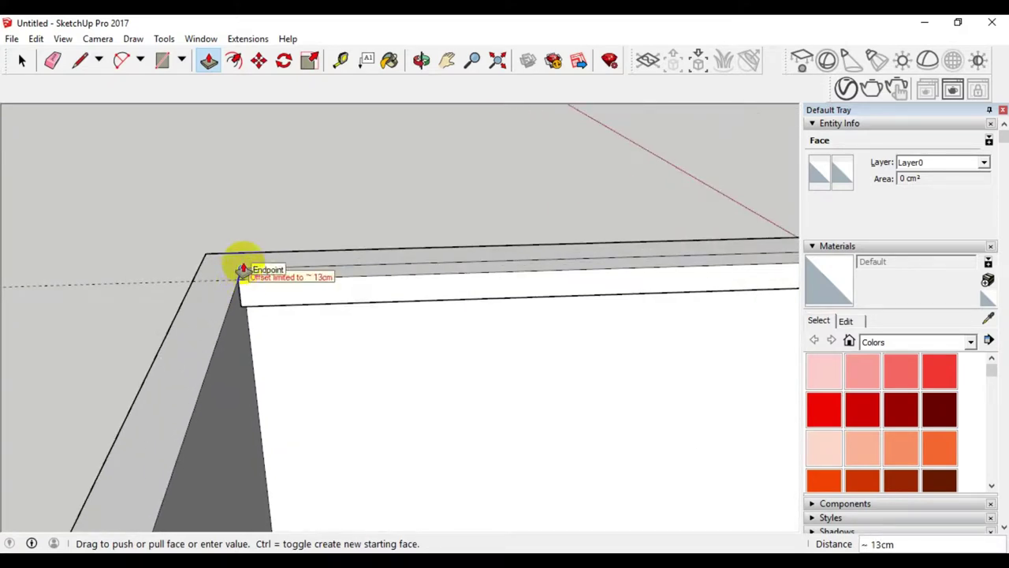
pyautogui.click(243, 268)
pyautogui.moveTo(219, 323)
pyautogui.mouseDown(button='middle')
pyautogui.moveTo(227, 272)
pyautogui.moveTo(254, 275)
pyautogui.mouseUp(button='middle')
pyautogui.scroll(-1, 255, 275)
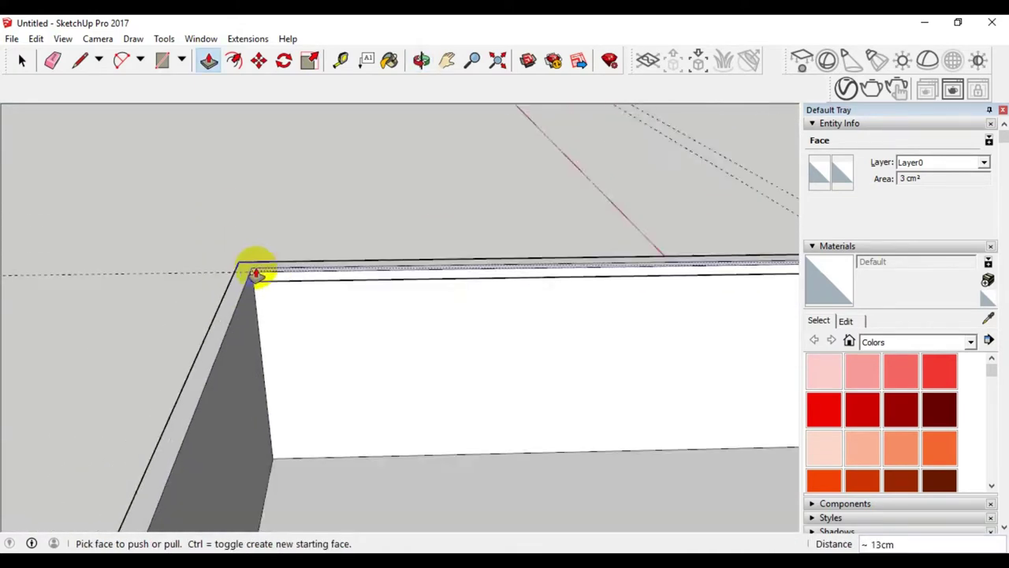
pyautogui.scroll(-2, 266, 284)
pyautogui.scroll(2, 446, 294)
pyautogui.scroll(3, 446, 293)
pyautogui.scroll(1, 480, 260)
# - Extrude the small face at the wall's right corner
pyautogui.click(472, 267)
pyautogui.moveTo(460, 275)
pyautogui.mouseDown(button='middle')
pyautogui.moveTo(473, 286)
pyautogui.moveTo(483, 251)
pyautogui.mouseUp(button='middle')
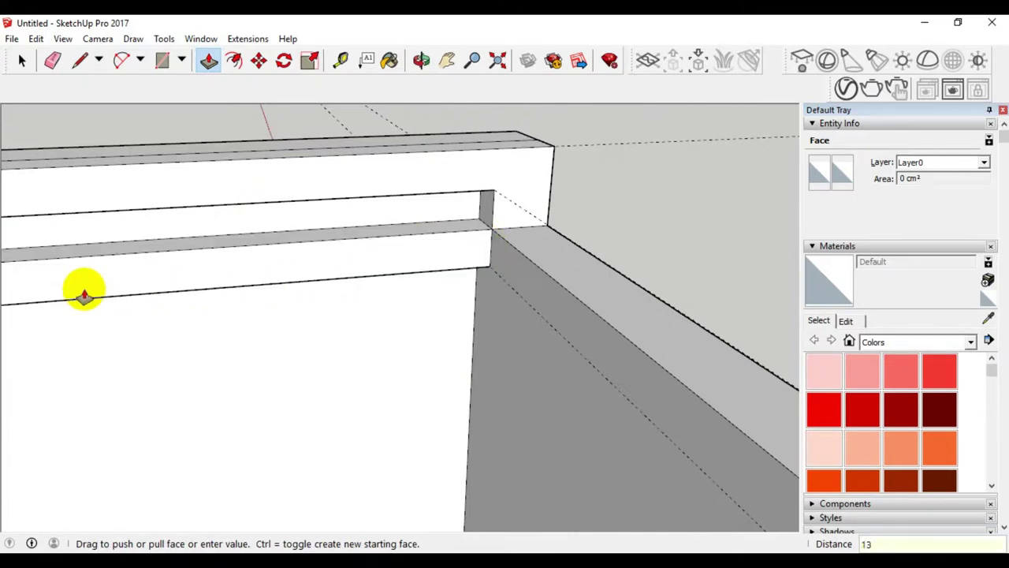
pyautogui.click(241, 275)
# - Zoom in and out to inspect the extended ledge, then return to the Select tool
pyautogui.scroll(-2, 378, 304)
pyautogui.scroll(-2, 378, 308)
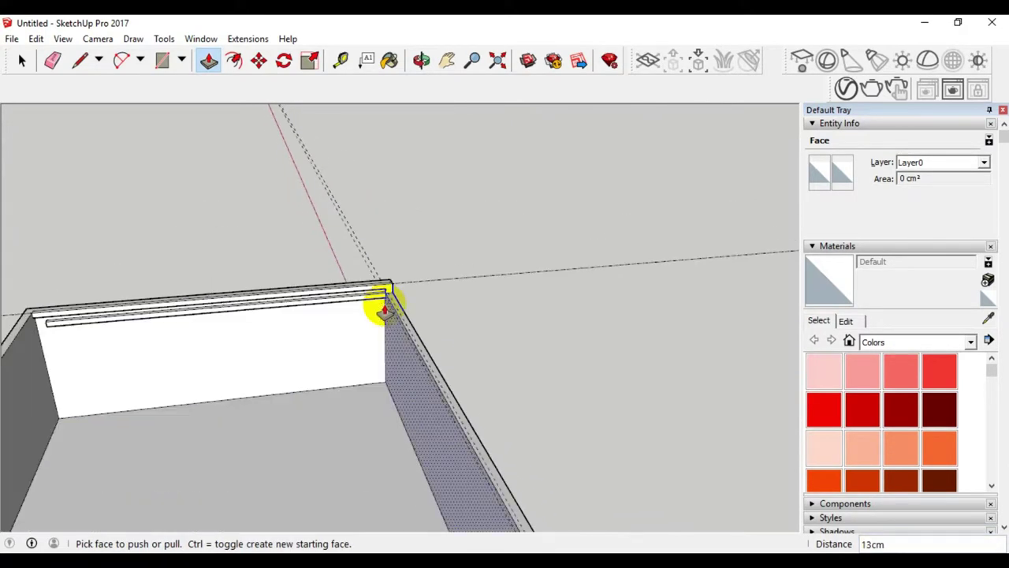
pyautogui.scroll(1, 172, 330)
pyautogui.scroll(2, 376, 300)
pyautogui.scroll(1, 418, 282)
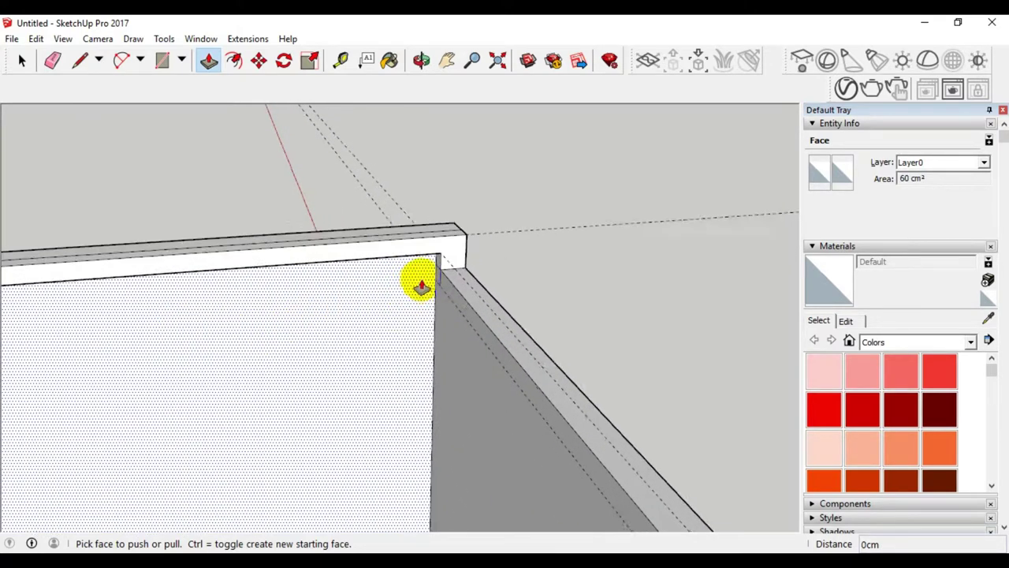
pyautogui.scroll(2, 446, 273)
pyautogui.scroll(-2, 461, 278)
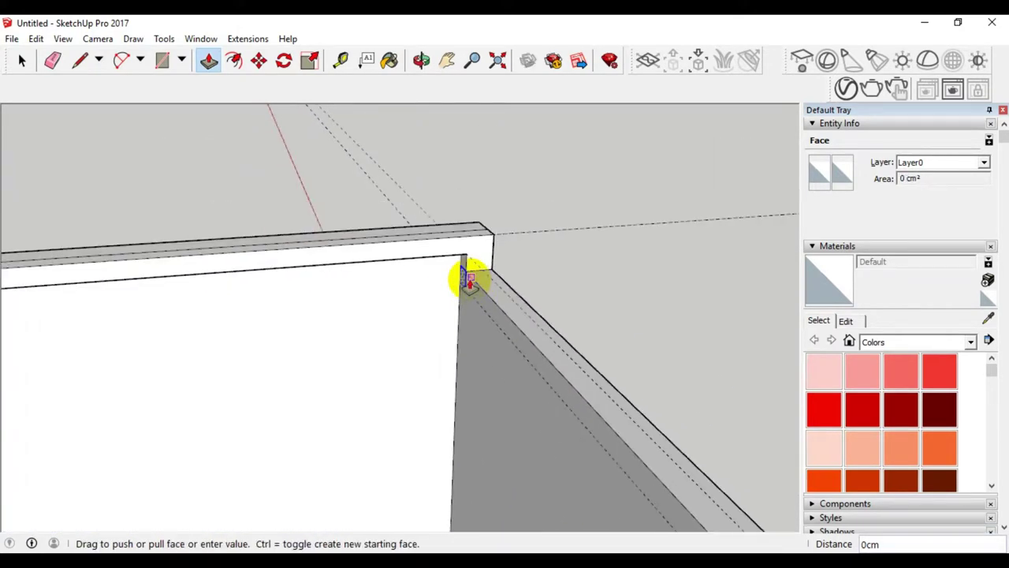
pyautogui.scroll(-2, 466, 280)
pyautogui.scroll(2, 185, 313)
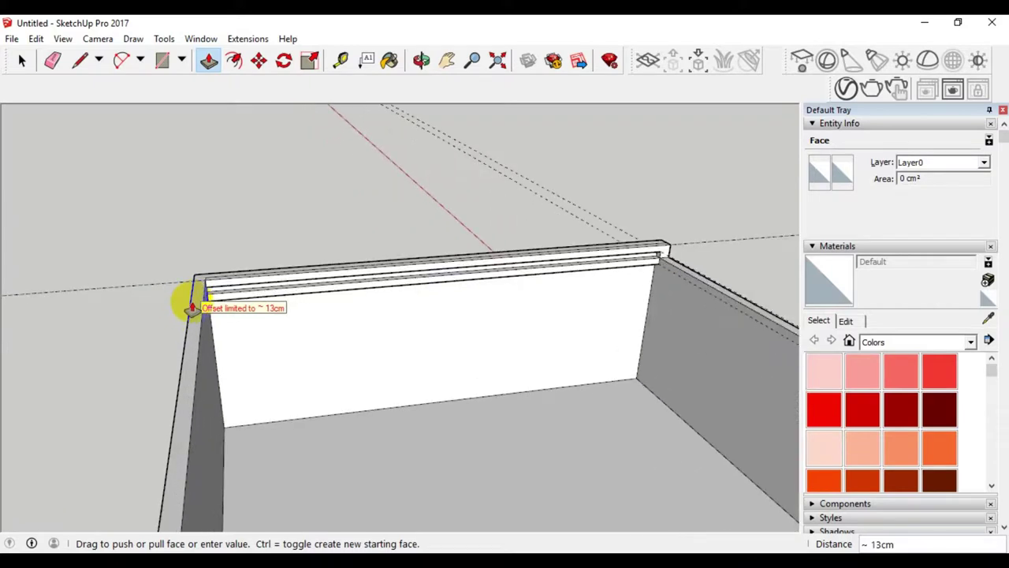
pyautogui.scroll(1, 187, 298)
pyautogui.scroll(1, 197, 296)
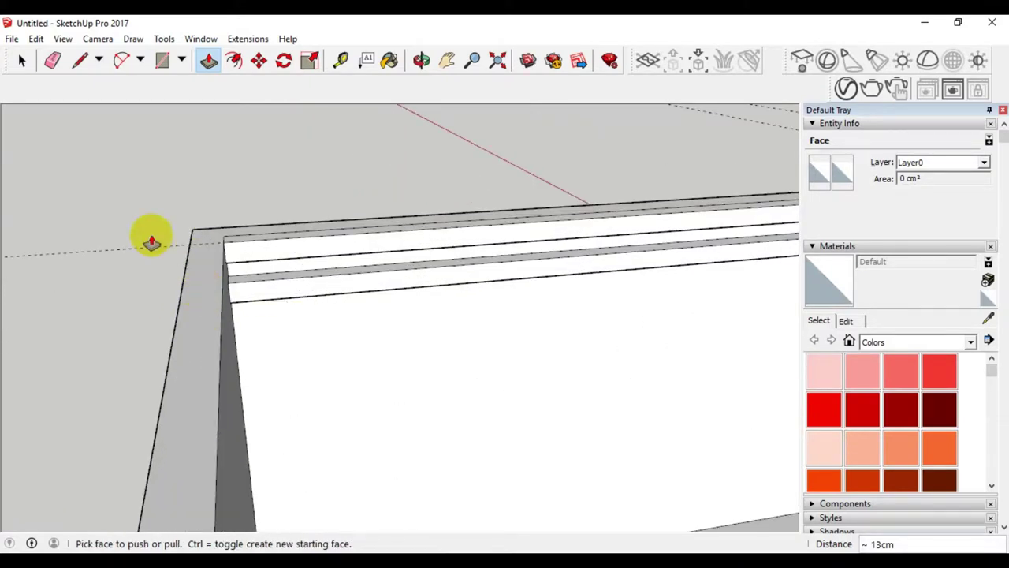
pyautogui.click(21, 61)
pyautogui.click(21, 61)
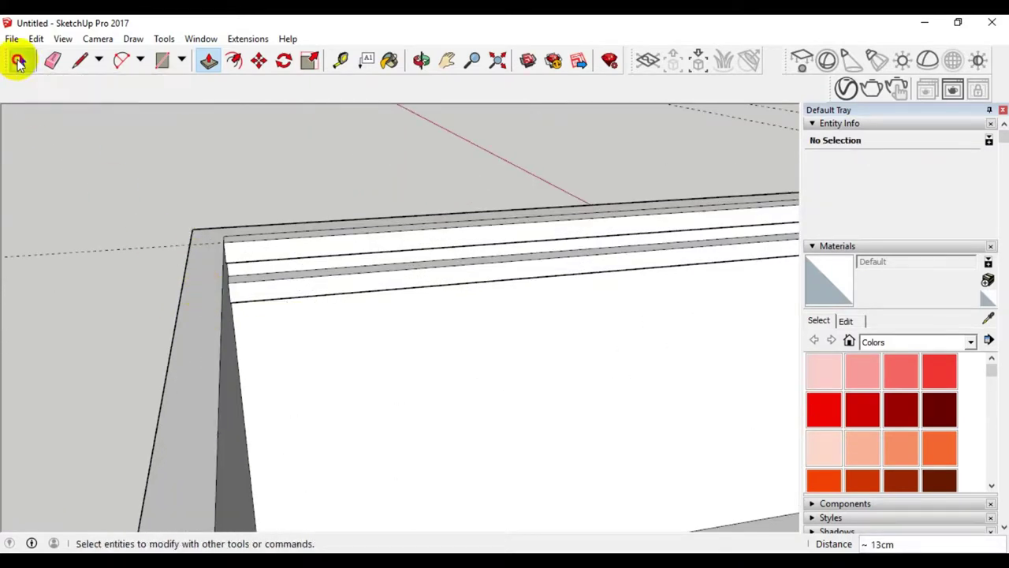
pyautogui.scroll(-1, 231, 291)
pyautogui.scroll(-2, 231, 290)
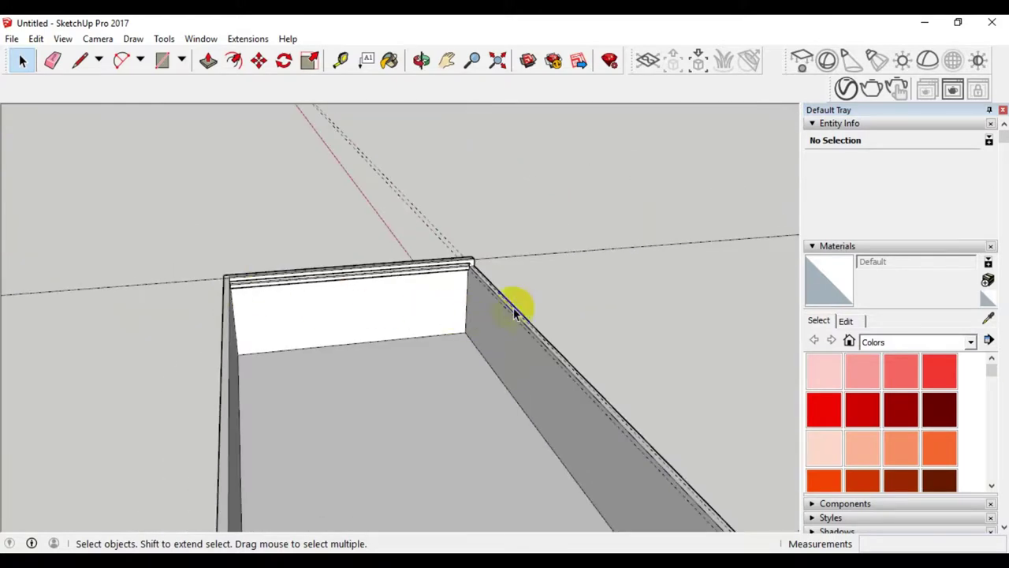
# - Push/Pull the top strip of the adjacent wall outward along its rim
pyautogui.moveTo(514, 313); pyautogui.dragTo(345, 225, button='middle')
pyautogui.moveTo(484, 281)
pyautogui.mouseDown(button='middle')
pyautogui.moveTo(337, 345)
pyautogui.moveTo(180, 364)
pyautogui.moveTo(225, 236)
pyautogui.mouseUp(button='middle')
pyautogui.scroll(2, 255, 197)
pyautogui.scroll(2, 265, 197)
pyautogui.moveTo(266, 197)
pyautogui.mouseDown(button='middle')
pyautogui.moveTo(166, 334)
pyautogui.moveTo(214, 214)
pyautogui.mouseUp(button='middle')
pyautogui.scroll(3, 244, 197)
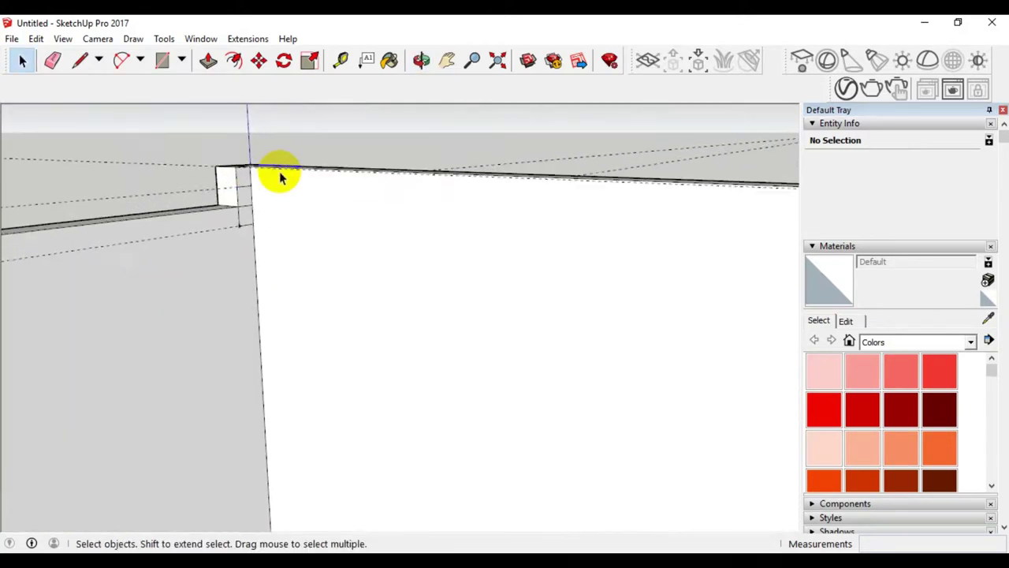
pyautogui.click(207, 63)
pyautogui.moveTo(241, 174); pyautogui.dragTo(505, 190)
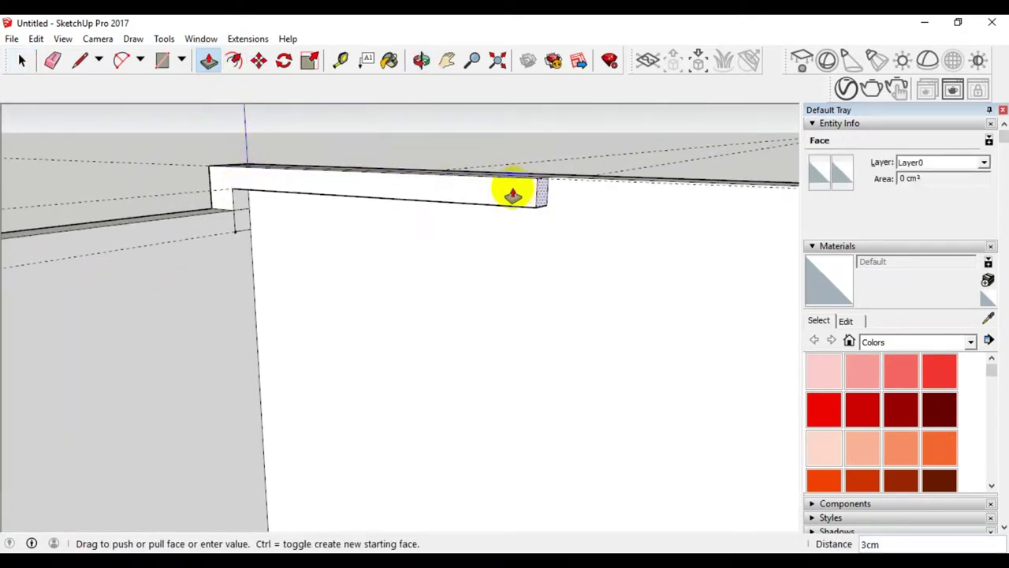
pyautogui.scroll(-3, 512, 193)
pyautogui.scroll(-1, 512, 193)
pyautogui.moveTo(512, 193); pyautogui.dragTo(284, 130)
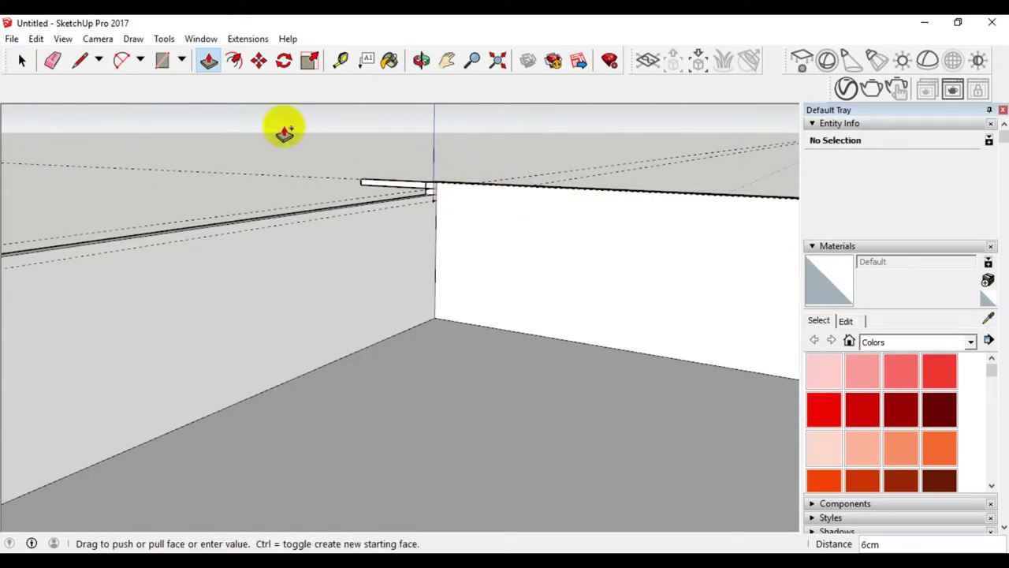
pyautogui.click(22, 63)
# - Push the small corner ledge face about 13 cm to the far wall edge
pyautogui.scroll(2, 395, 173)
pyautogui.scroll(2, 418, 178)
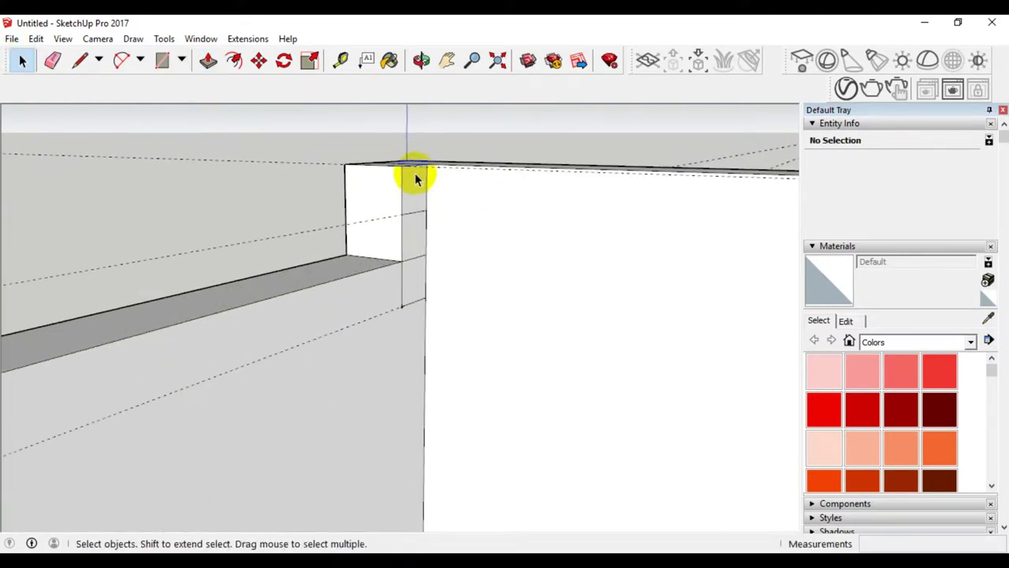
pyautogui.click(414, 189)
pyautogui.click(207, 61)
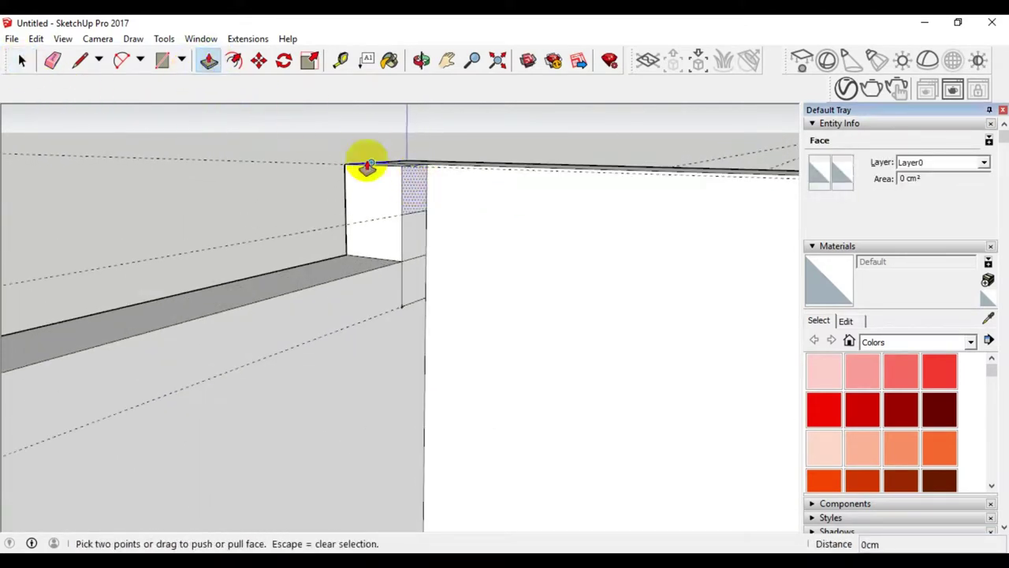
pyautogui.click(413, 189)
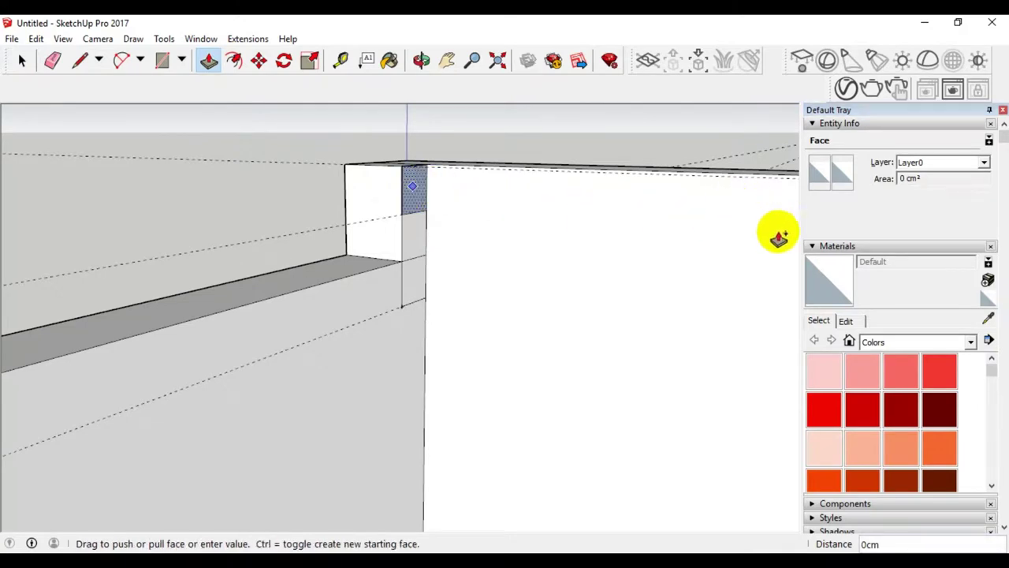
pyautogui.moveTo(514, 252); pyautogui.dragTo(694, 281, button='middle')
pyautogui.scroll(-5, 595, 271)
pyautogui.scroll(5, 659, 240)
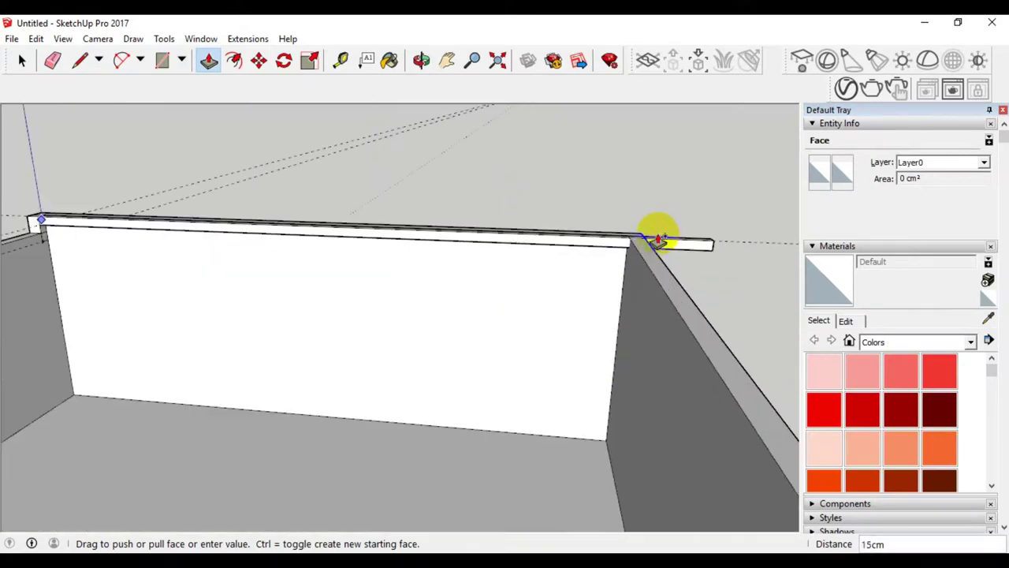
pyautogui.scroll(3, 627, 240)
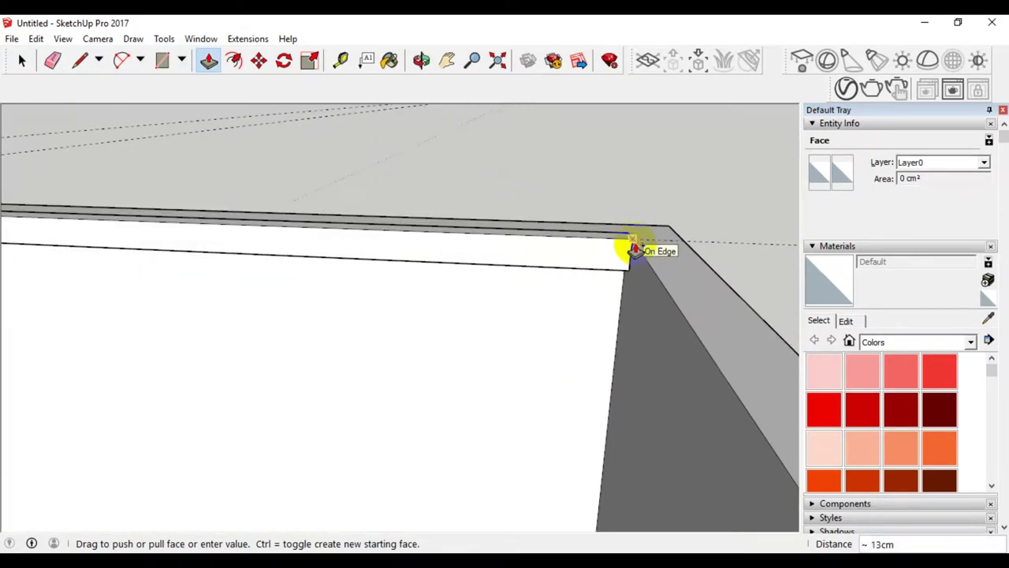
pyautogui.click(637, 246)
pyautogui.scroll(-2, 631, 272)
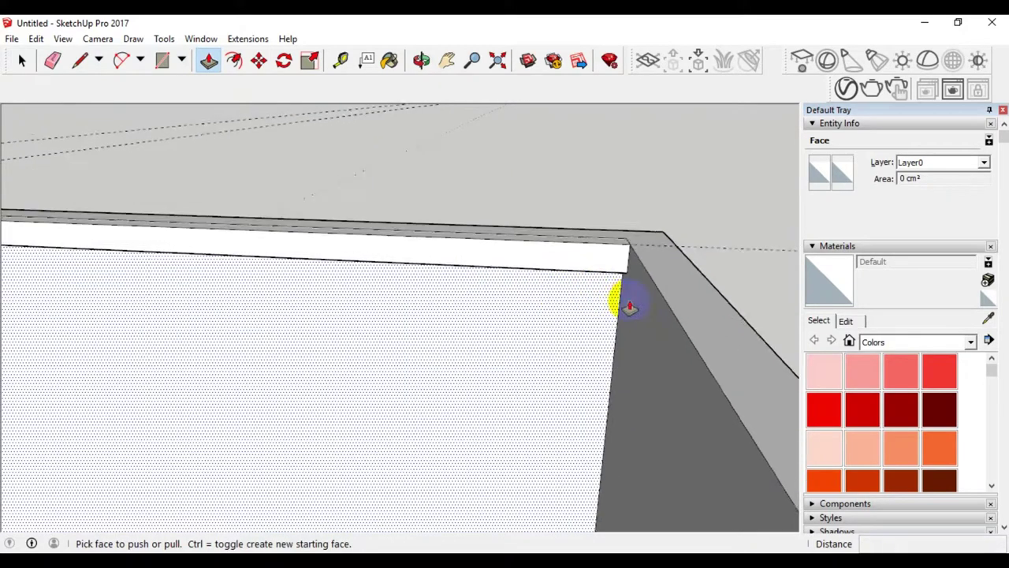
pyautogui.scroll(-2, 619, 296)
pyautogui.scroll(-1, 613, 293)
pyautogui.scroll(-1, 552, 298)
pyautogui.scroll(3, 315, 283)
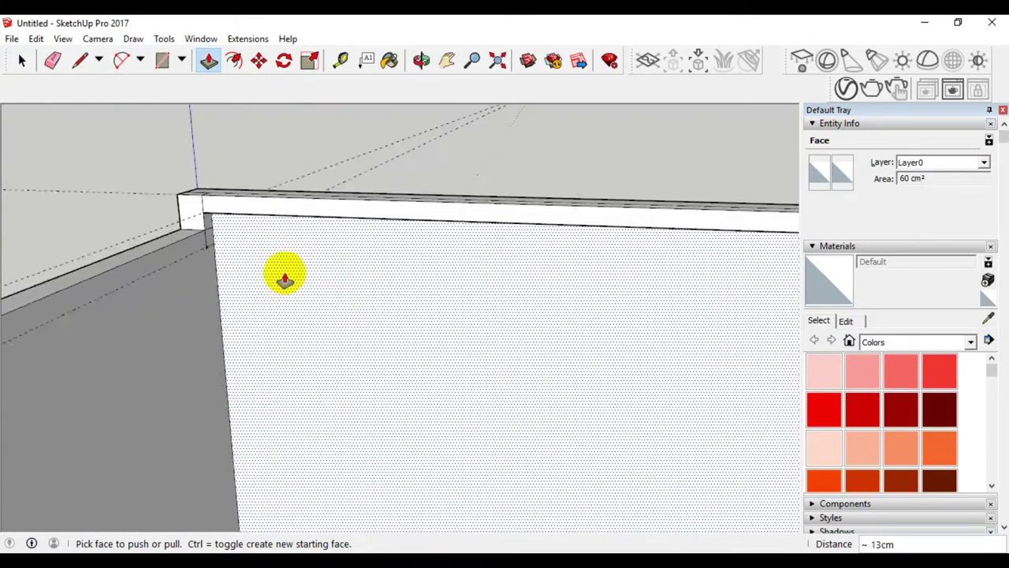
pyautogui.scroll(2, 236, 245)
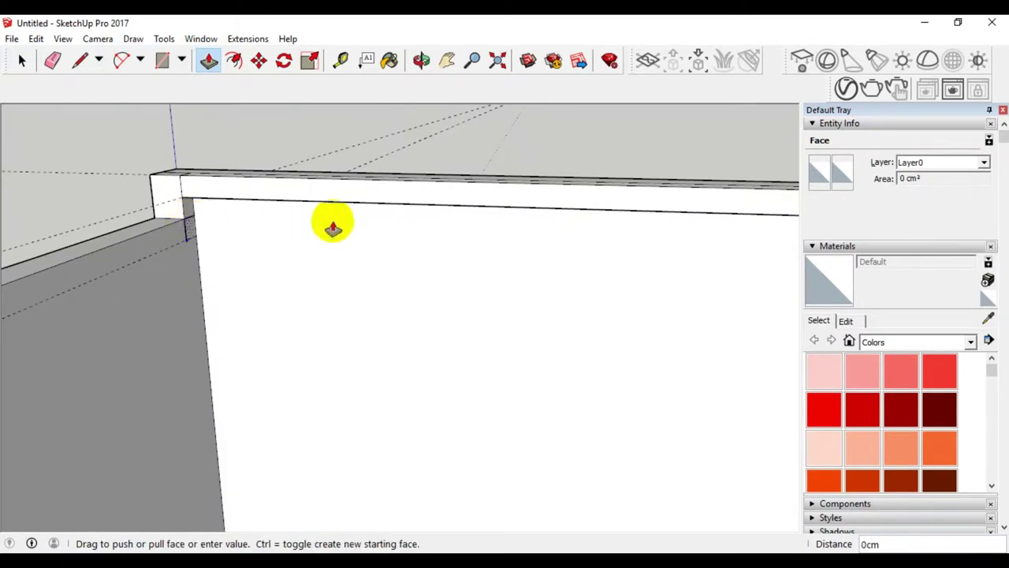
pyautogui.scroll(-2, 473, 245)
pyautogui.scroll(-2, 465, 248)
pyautogui.scroll(-1, 552, 249)
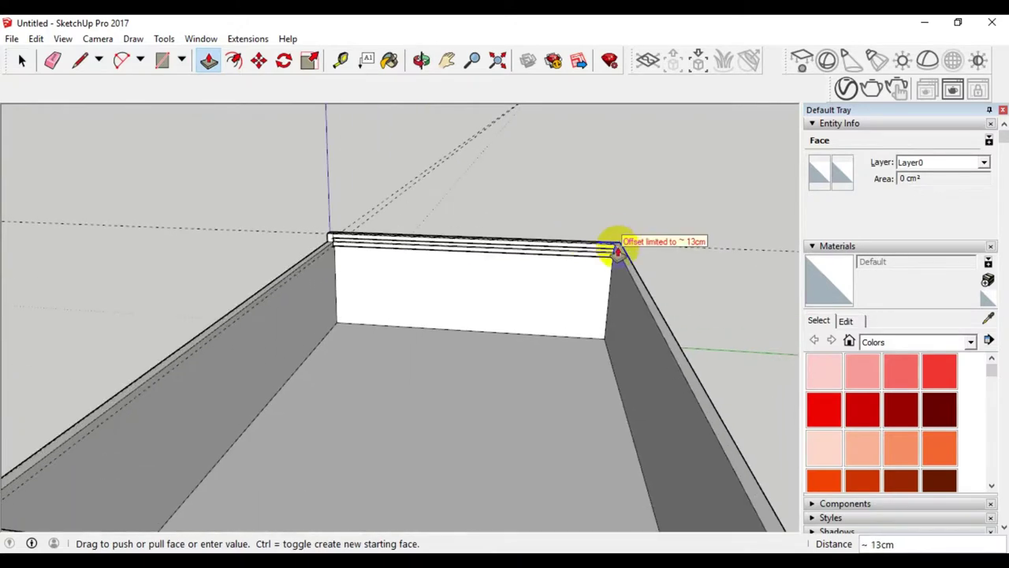
pyautogui.scroll(2, 617, 251)
pyautogui.scroll(1, 619, 256)
pyautogui.click(622, 263)
pyautogui.click(22, 60)
pyautogui.scroll(-3, 587, 270)
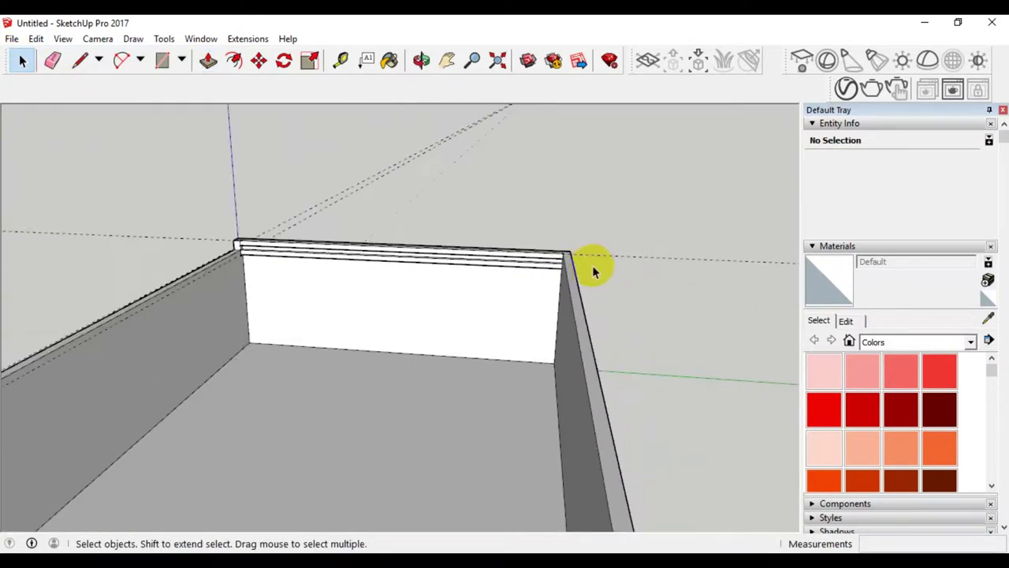
pyautogui.scroll(-3, 417, 288)
pyautogui.moveTo(417, 289)
pyautogui.mouseDown(button='middle')
pyautogui.moveTo(625, 333)
pyautogui.moveTo(419, 305)
pyautogui.moveTo(349, 304)
pyautogui.moveTo(320, 328)
pyautogui.moveTo(294, 294)
pyautogui.mouseUp(button='middle')
pyautogui.scroll(3, 259, 276)
pyautogui.scroll(2, 260, 276)
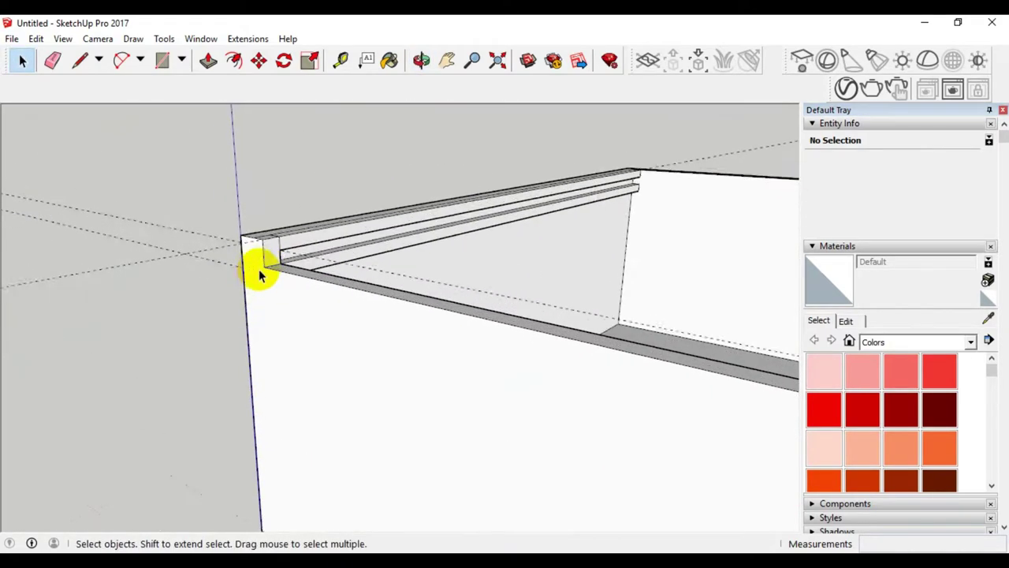
pyautogui.scroll(2, 264, 274)
pyautogui.scroll(2, 269, 276)
pyautogui.scroll(2, 269, 277)
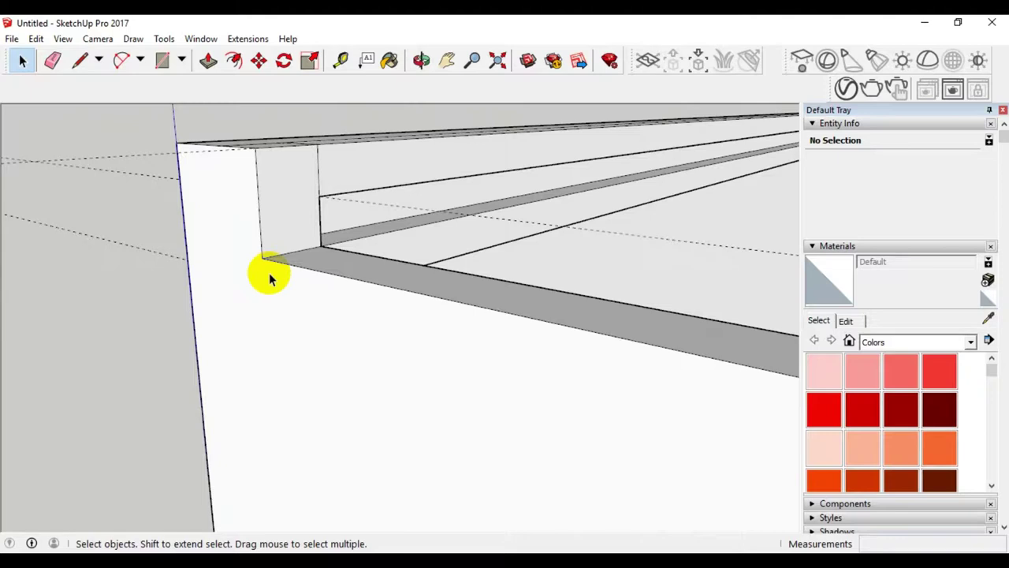
pyautogui.scroll(1, 296, 237)
pyautogui.scroll(-1, 296, 237)
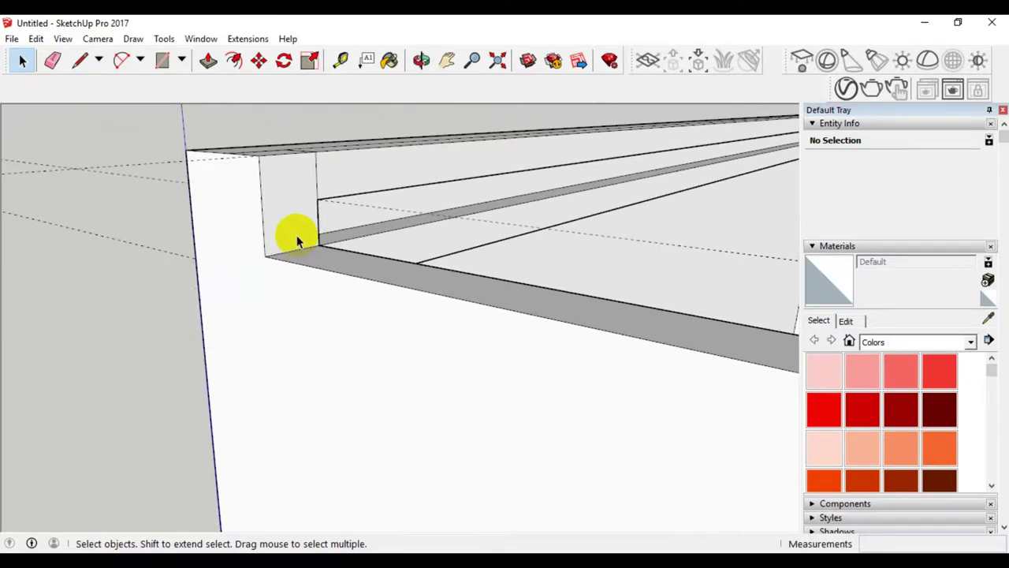
pyautogui.scroll(-1, 296, 235)
pyautogui.scroll(-1, 297, 235)
pyautogui.scroll(1, 297, 235)
pyautogui.scroll(1, 296, 235)
pyautogui.scroll(1, 296, 235)
pyautogui.scroll(-2, 296, 235)
pyautogui.scroll(-1, 296, 235)
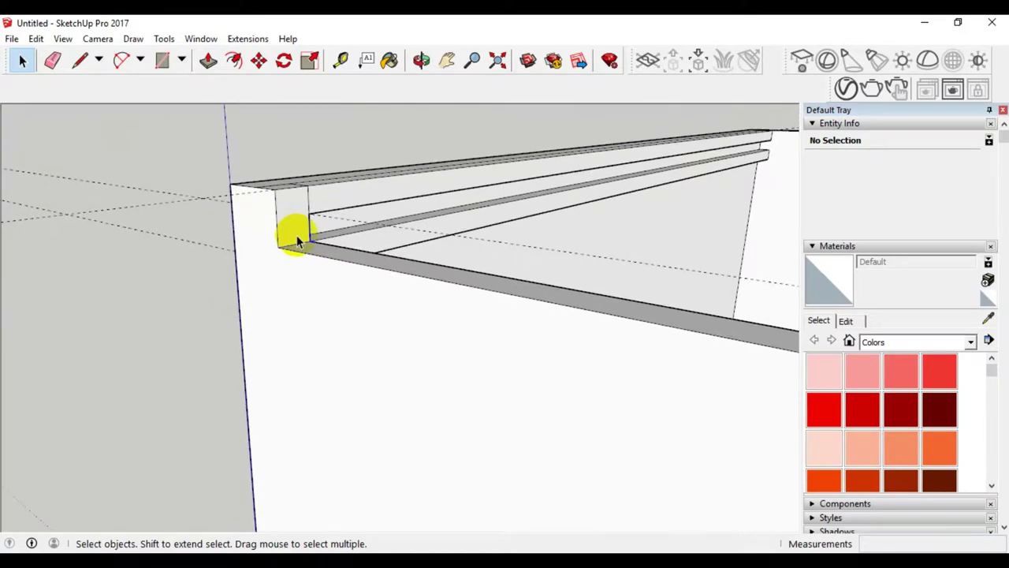
pyautogui.moveTo(371, 225); pyautogui.dragTo(310, 240, button='middle')
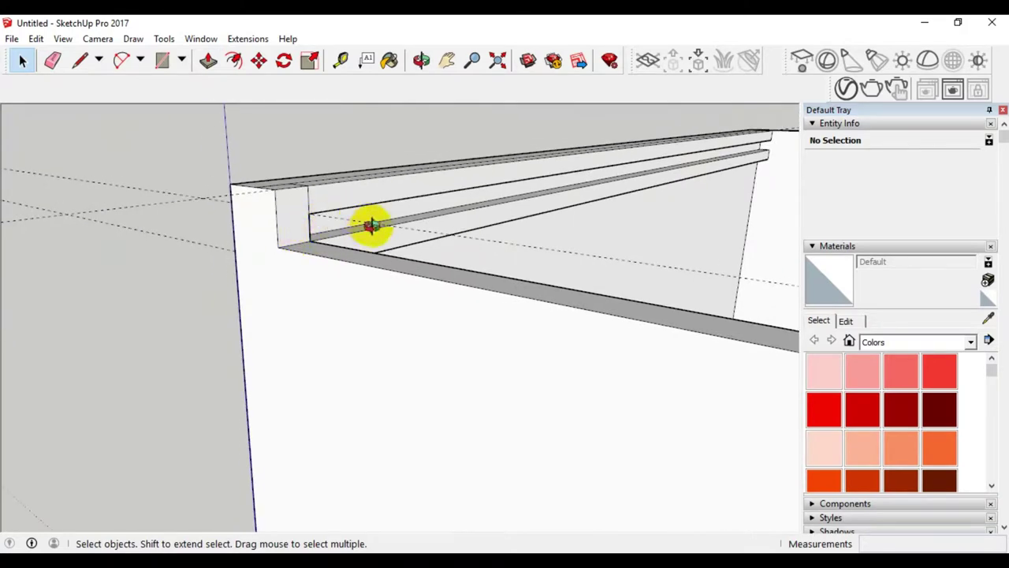
pyautogui.scroll(1, 316, 233)
pyautogui.scroll(1, 324, 220)
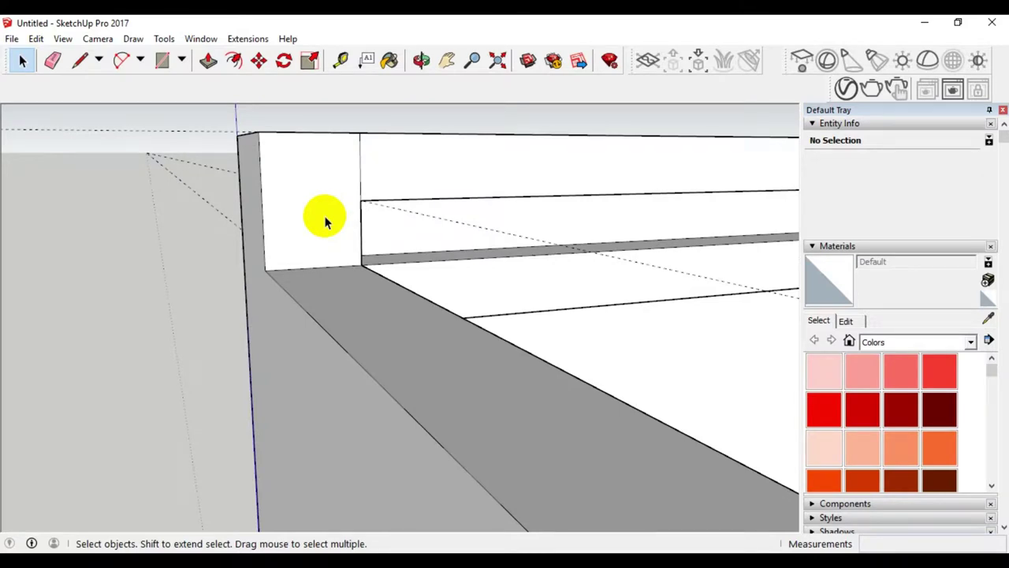
pyautogui.scroll(1, 359, 203)
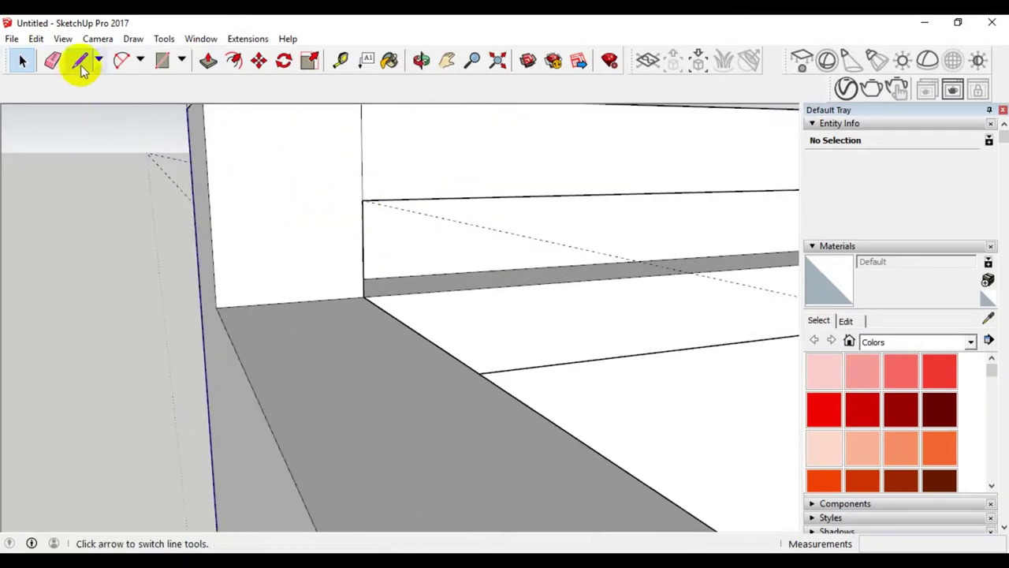
# - Draw a line at the rim's inner corner and select the rim's end face
pyautogui.click(82, 66)
pyautogui.click(362, 201)
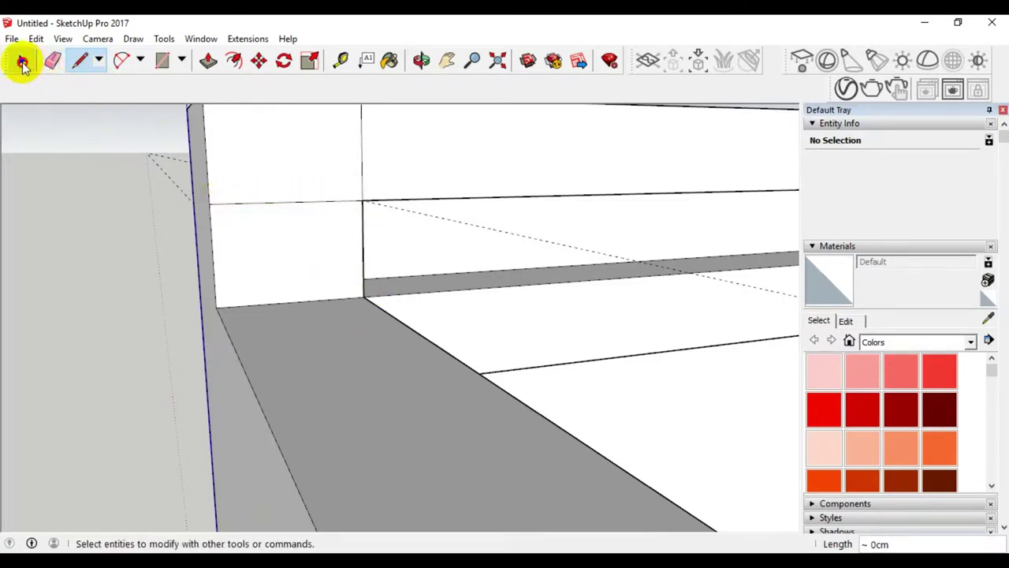
pyautogui.click(22, 65)
pyautogui.click(259, 247)
# - Push/Pull the rim's end face and corner face so the groove runs through the end wall
pyautogui.moveTo(52, 292); pyautogui.dragTo(281, 311, button='middle')
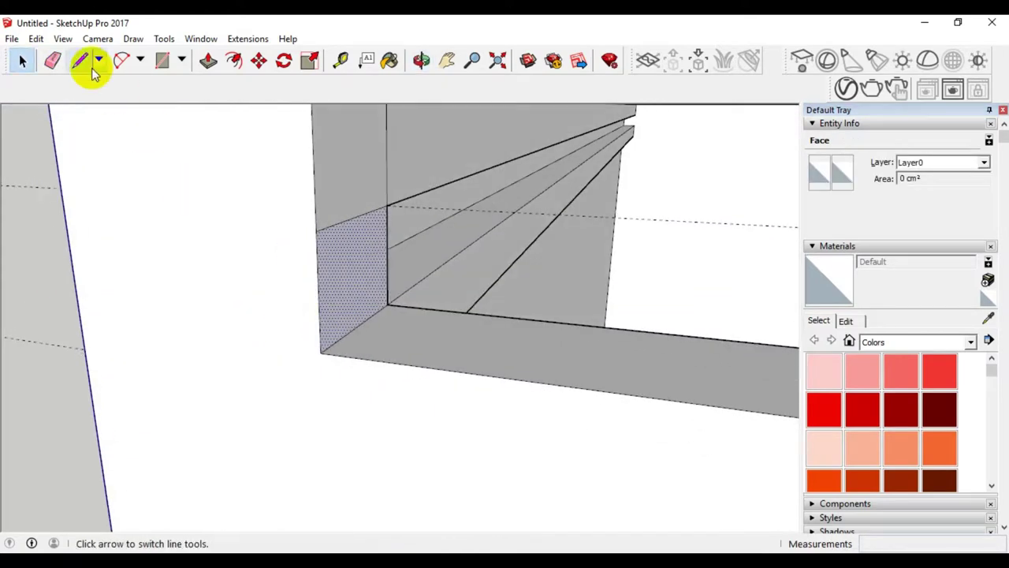
pyautogui.click(364, 261)
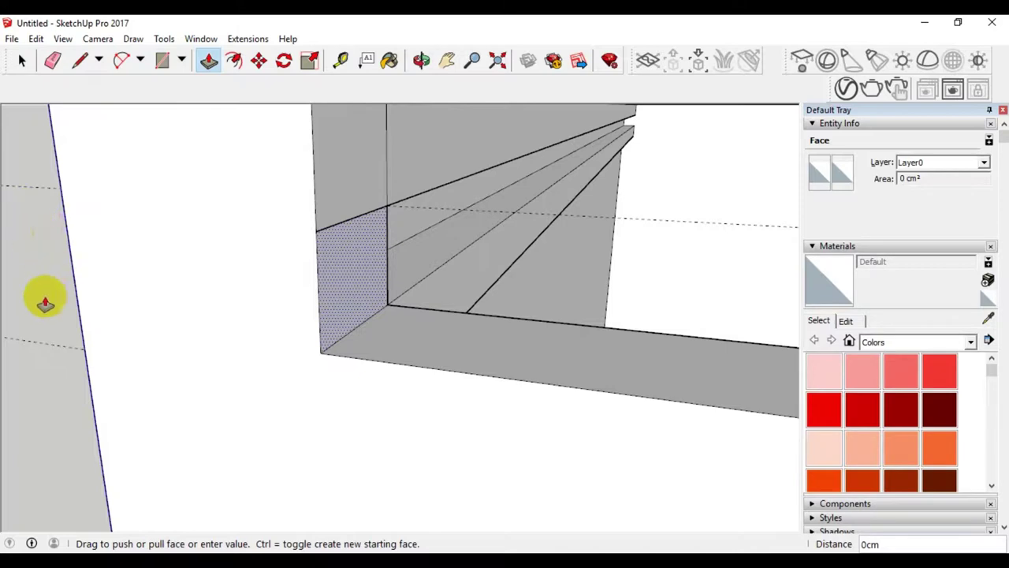
pyautogui.moveTo(356, 327); pyautogui.dragTo(265, 311, button='middle')
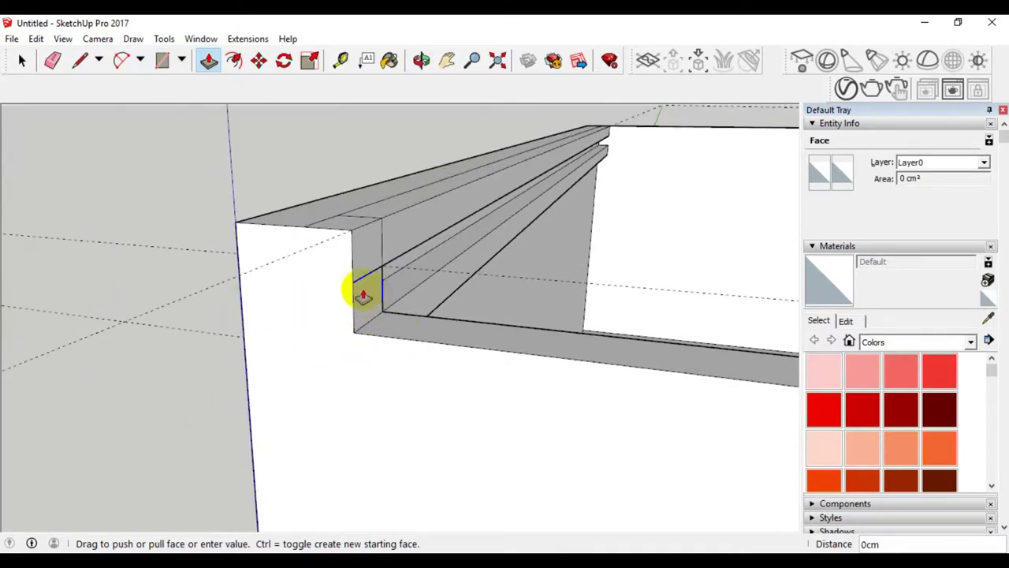
pyautogui.click(208, 60)
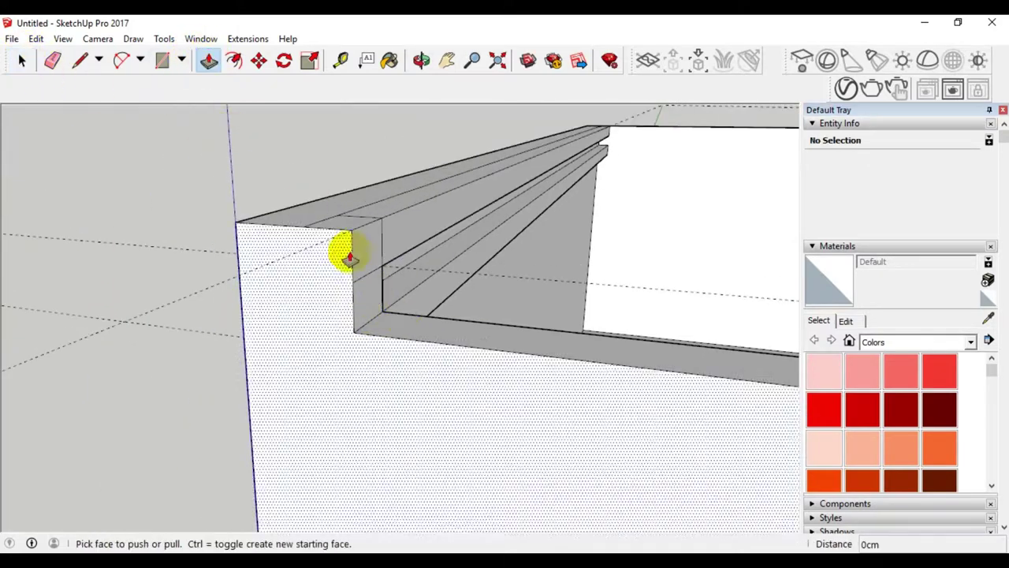
pyautogui.click(366, 302)
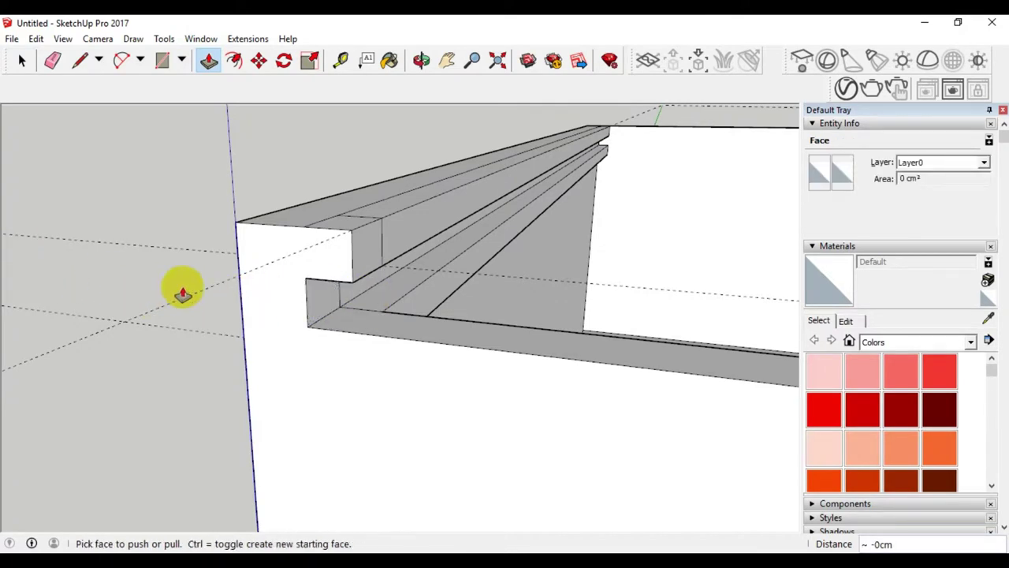
pyautogui.scroll(-3, 260, 277)
pyautogui.scroll(-2, 260, 273)
pyautogui.scroll(-2, 220, 279)
pyautogui.scroll(-2, 214, 295)
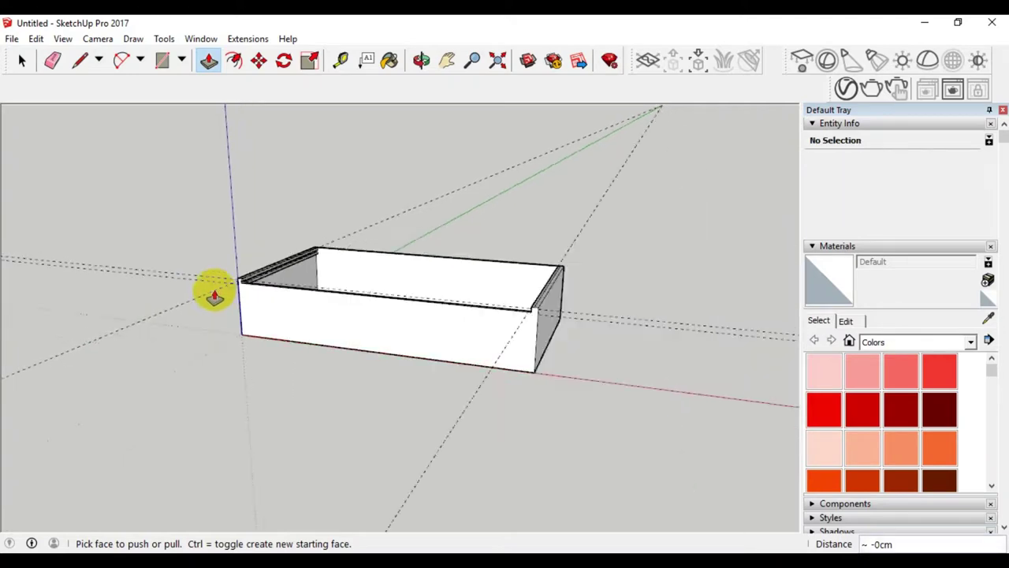
pyautogui.scroll(5, 543, 311)
pyautogui.moveTo(544, 306)
pyautogui.mouseDown(button='middle')
pyautogui.moveTo(505, 302)
pyautogui.moveTo(460, 241)
pyautogui.moveTo(462, 286)
pyautogui.moveTo(306, 197)
pyautogui.mouseUp(button='middle')
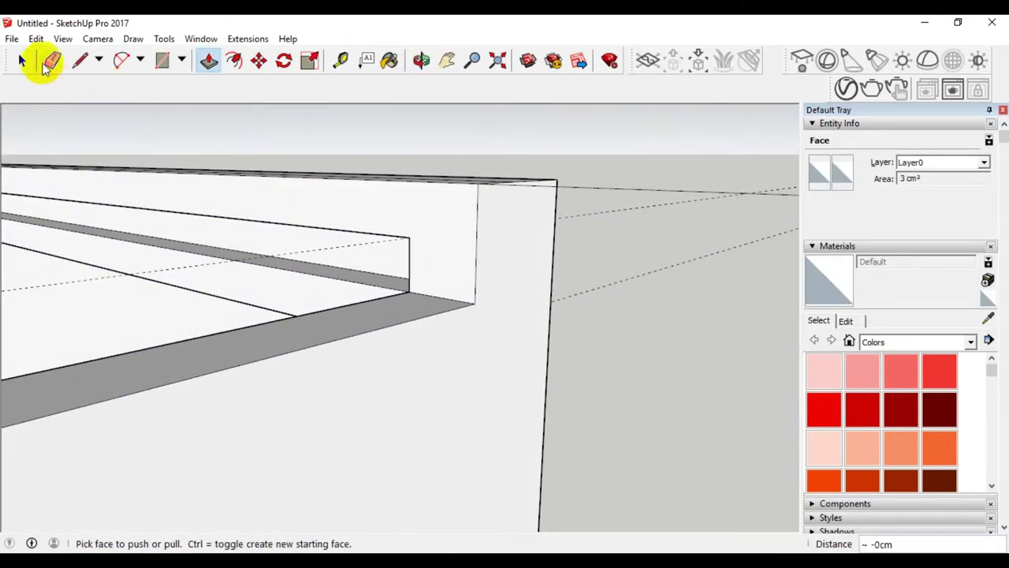
# - Draw a line closing the groove's corner end and pull that small face out through the wall
pyautogui.click(20, 61)
pyautogui.click(68, 62)
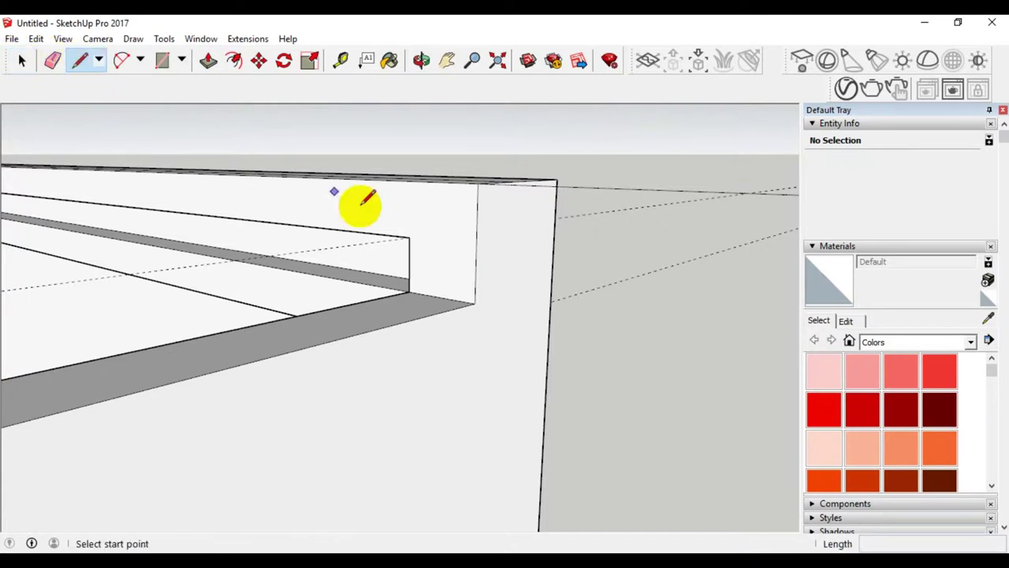
pyautogui.click(408, 236)
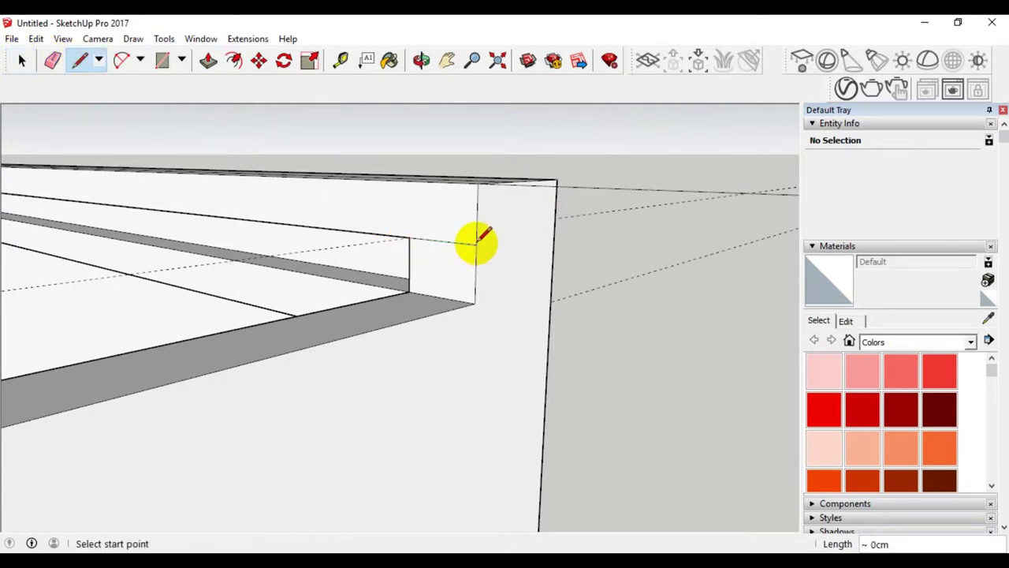
pyautogui.click(203, 61)
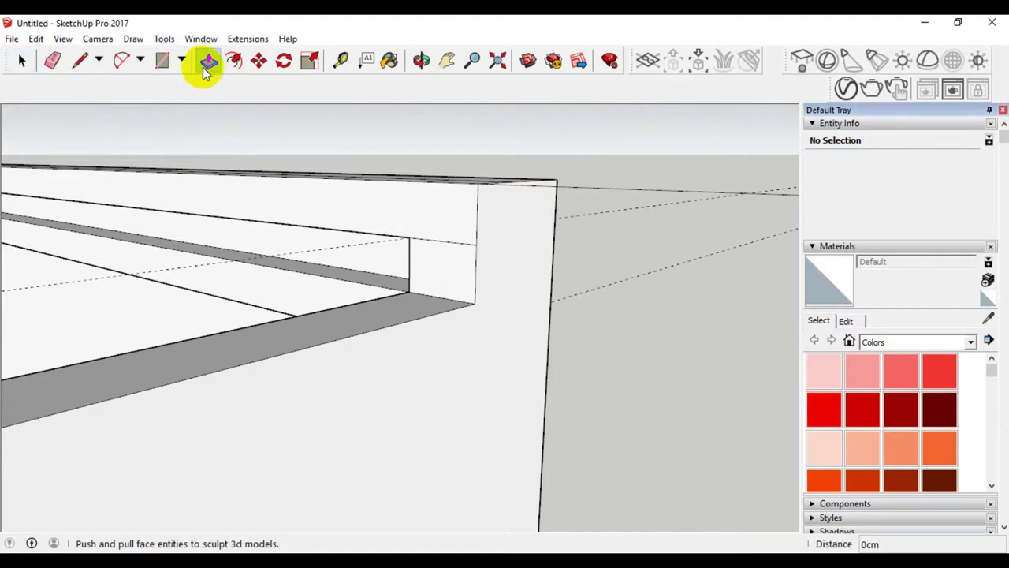
pyautogui.click(444, 265)
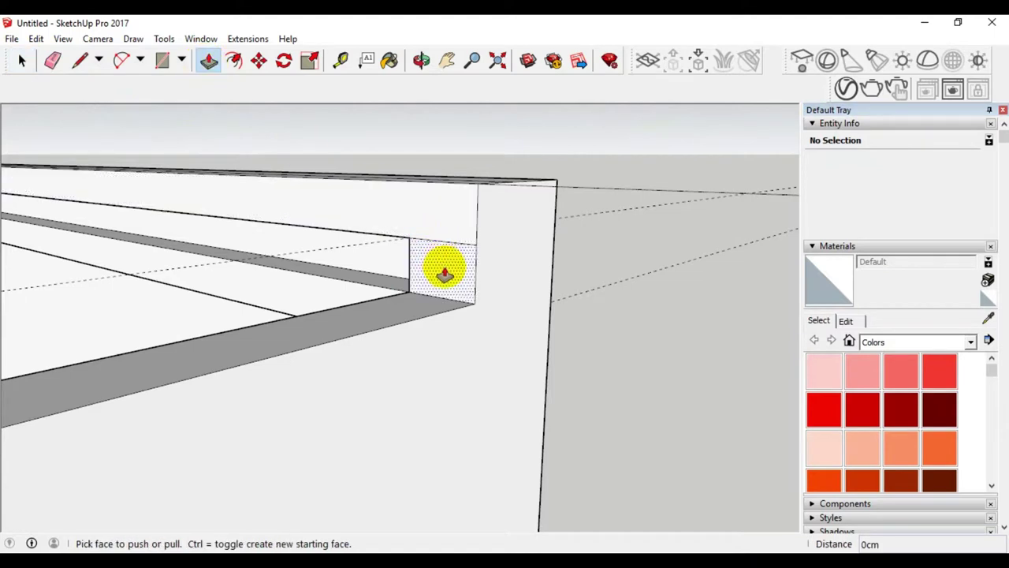
pyautogui.click(552, 263)
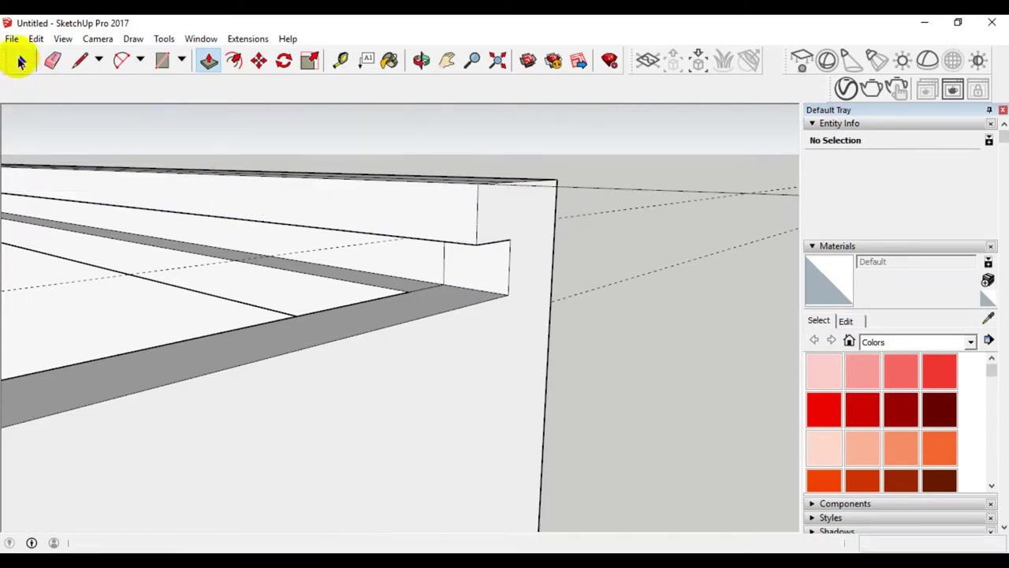
pyautogui.click(22, 61)
pyautogui.moveTo(601, 280)
pyautogui.mouseDown(button='middle')
pyautogui.moveTo(610, 254)
pyautogui.moveTo(512, 343)
pyautogui.mouseUp(button='middle')
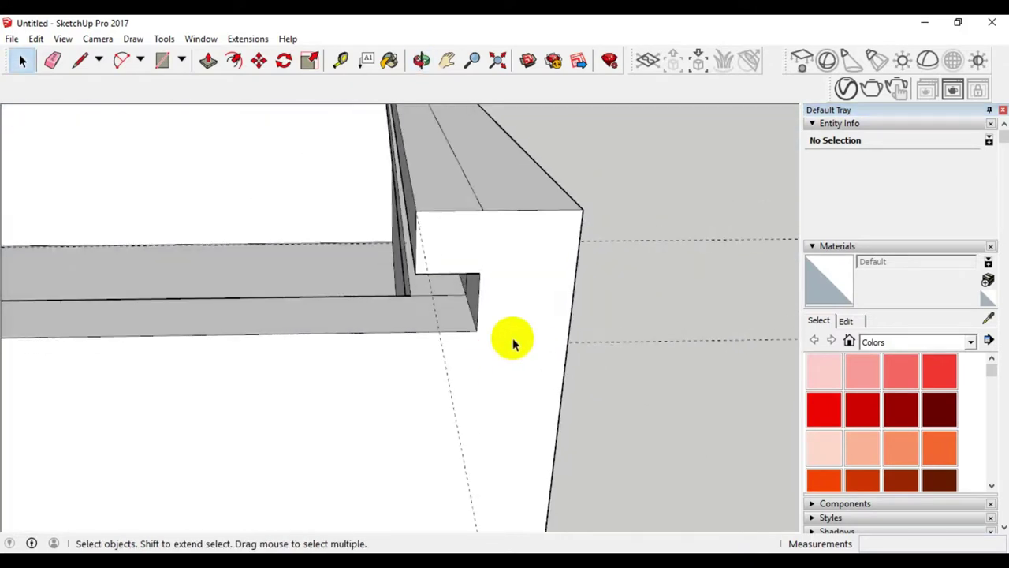
pyautogui.scroll(-3, 559, 300)
pyautogui.scroll(-3, 559, 300)
pyautogui.scroll(-3, 559, 300)
pyautogui.moveTo(585, 310); pyautogui.dragTo(341, 294, button='middle')
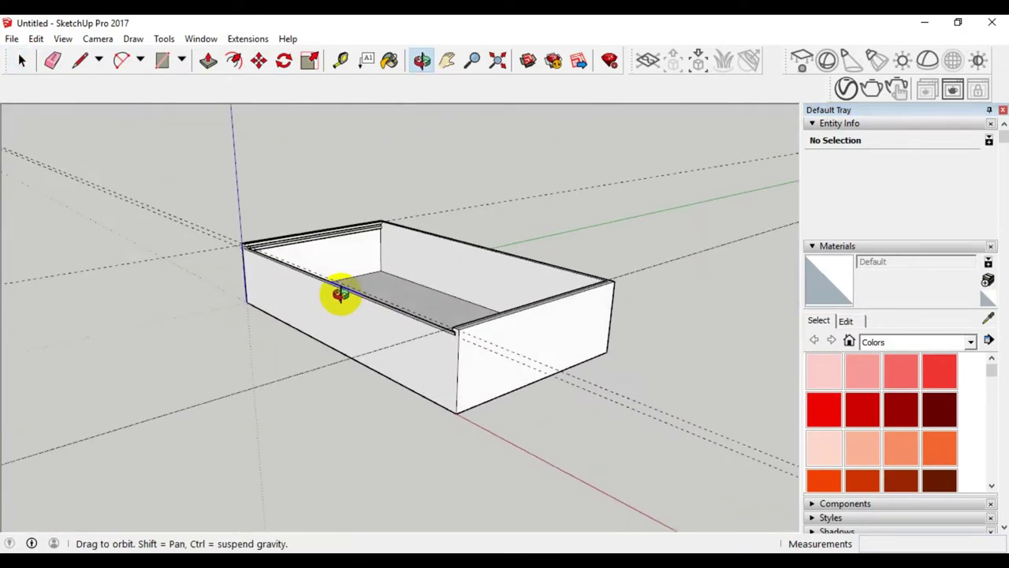
pyautogui.scroll(2, 428, 338)
pyautogui.scroll(2, 466, 315)
pyautogui.scroll(3, 467, 308)
pyautogui.scroll(3, 431, 309)
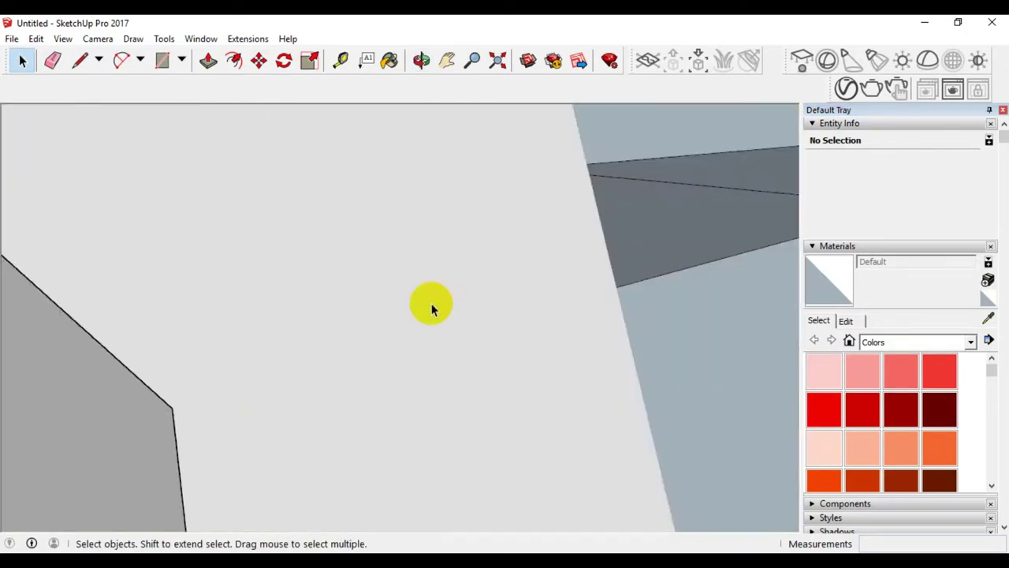
pyautogui.scroll(-2, 431, 309)
pyautogui.scroll(-2, 435, 301)
pyautogui.scroll(-2, 423, 309)
pyautogui.scroll(-2, 400, 319)
pyautogui.scroll(-2, 387, 321)
pyautogui.scroll(3, 367, 300)
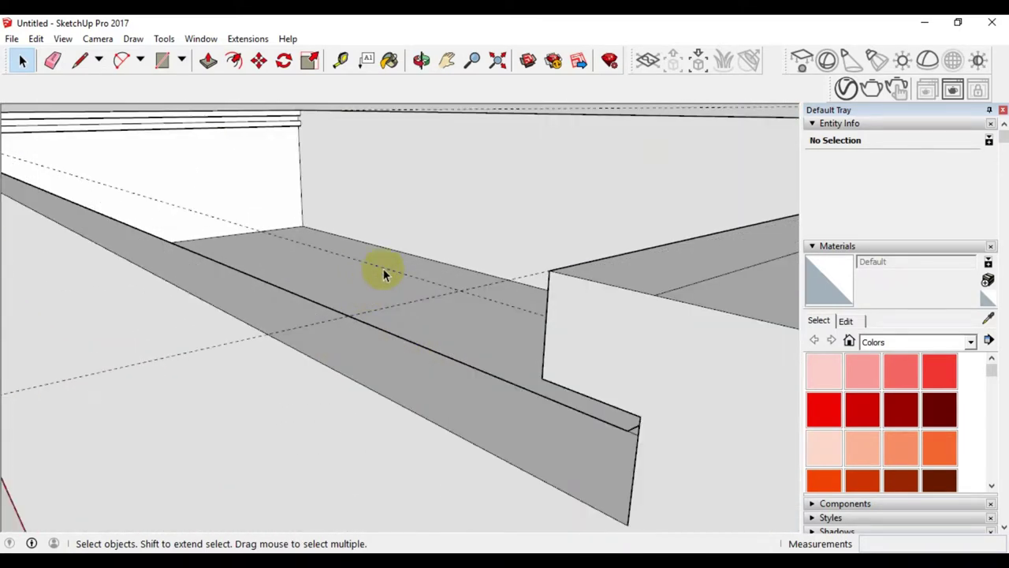
pyautogui.scroll(-3, 384, 268)
pyautogui.scroll(-3, 382, 294)
pyautogui.moveTo(331, 296)
pyautogui.mouseDown(button='middle')
pyautogui.moveTo(250, 356)
pyautogui.moveTo(295, 349)
pyautogui.moveTo(320, 360)
pyautogui.moveTo(279, 376)
pyautogui.moveTo(338, 369)
pyautogui.moveTo(244, 320)
pyautogui.moveTo(250, 291)
pyautogui.moveTo(182, 308)
pyautogui.moveTo(151, 363)
pyautogui.moveTo(493, 396)
pyautogui.moveTo(358, 406)
pyautogui.moveTo(381, 370)
pyautogui.moveTo(487, 383)
pyautogui.moveTo(513, 365)
pyautogui.moveTo(496, 327)
pyautogui.moveTo(534, 337)
pyautogui.mouseUp(button='middle')
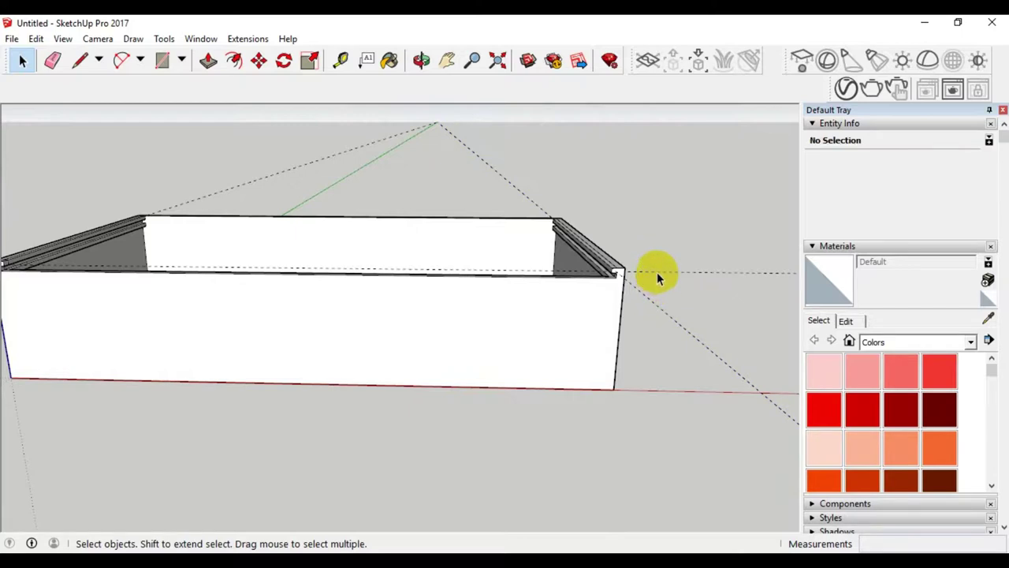
pyautogui.scroll(-3, 658, 311)
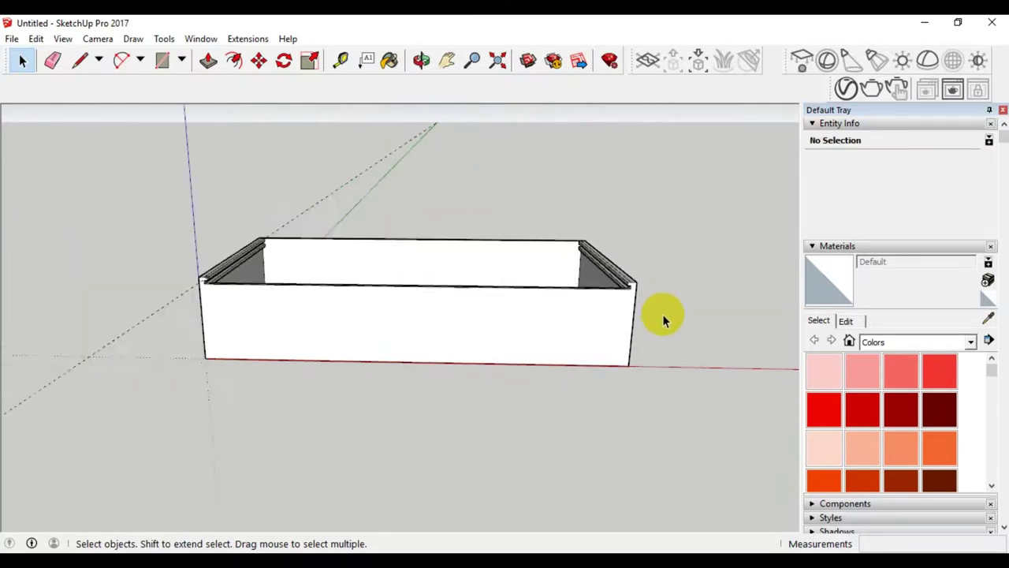
pyautogui.scroll(3, 236, 322)
pyautogui.scroll(2, 268, 311)
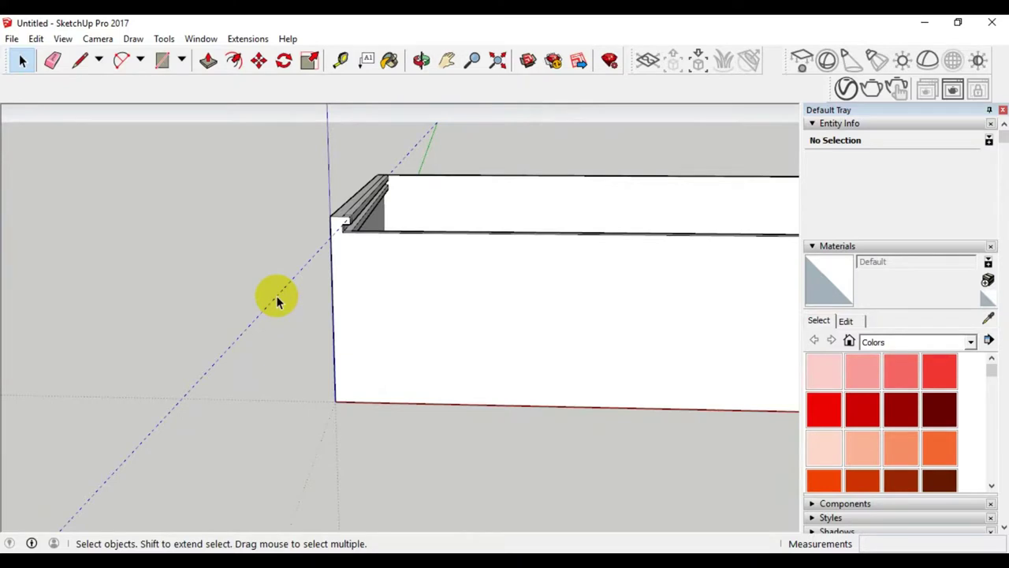
# - Window-select all 119 box entities and combine them with Make Group
pyautogui.scroll(-3, 265, 334)
pyautogui.moveTo(260, 338)
pyautogui.mouseDown(button='middle')
pyautogui.moveTo(289, 310)
pyautogui.moveTo(434, 355)
pyautogui.moveTo(447, 372)
pyautogui.mouseUp(button='middle')
pyautogui.scroll(-1, 476, 338)
pyautogui.moveTo(167, 206)
pyautogui.mouseDown()
pyautogui.moveTo(666, 482)
pyautogui.moveTo(743, 480)
pyautogui.mouseUp()
pyautogui.rightClick(503, 394)
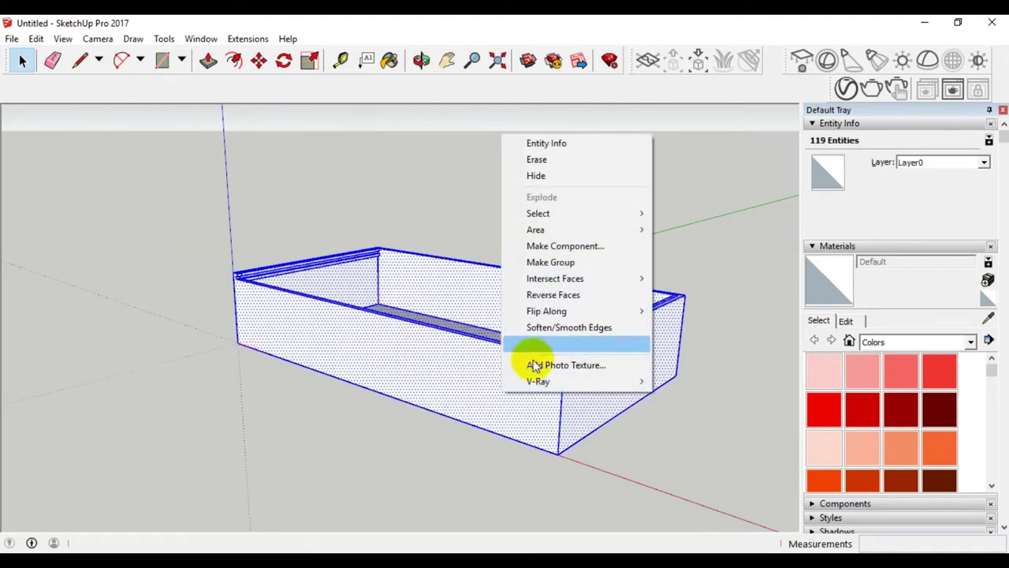
pyautogui.click(552, 262)
pyautogui.click(329, 434)
pyautogui.moveTo(371, 338)
pyautogui.mouseDown(button='middle')
pyautogui.moveTo(304, 444)
pyautogui.moveTo(243, 394)
pyautogui.mouseUp(button='middle')
pyautogui.scroll(1, 318, 347)
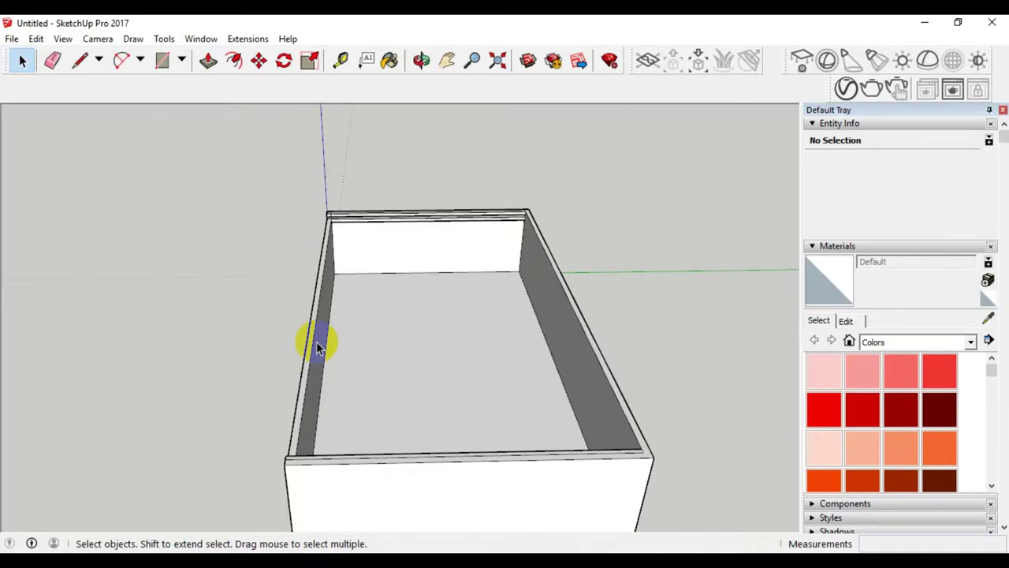
pyautogui.scroll(2, 332, 205)
pyautogui.scroll(2, 325, 252)
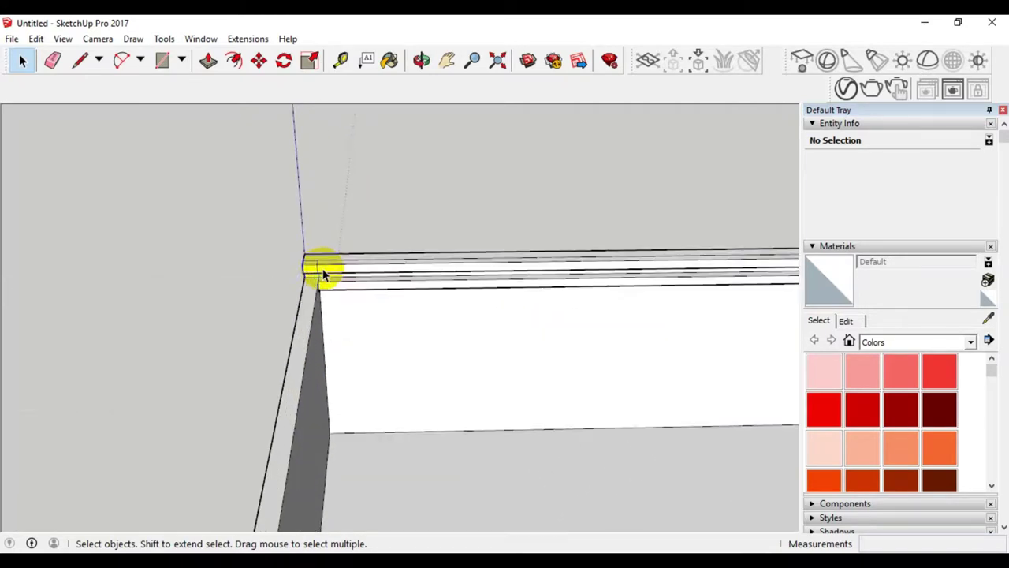
pyautogui.scroll(2, 322, 270)
pyautogui.click(161, 61)
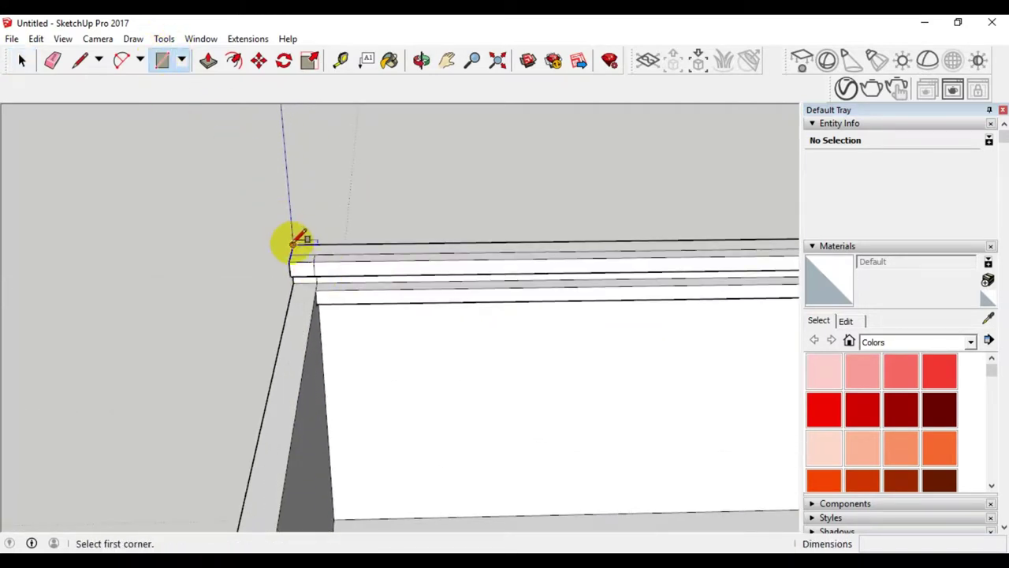
pyautogui.click(293, 244)
pyautogui.scroll(-1, 326, 244)
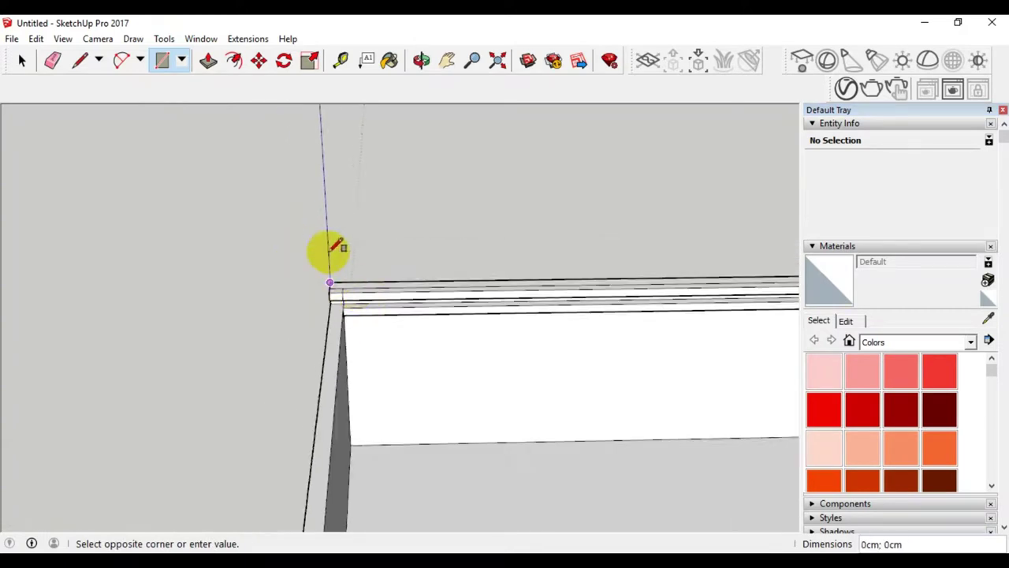
pyautogui.scroll(-2, 329, 238)
pyautogui.scroll(-2, 335, 242)
pyautogui.scroll(-2, 473, 355)
pyautogui.scroll(2, 444, 349)
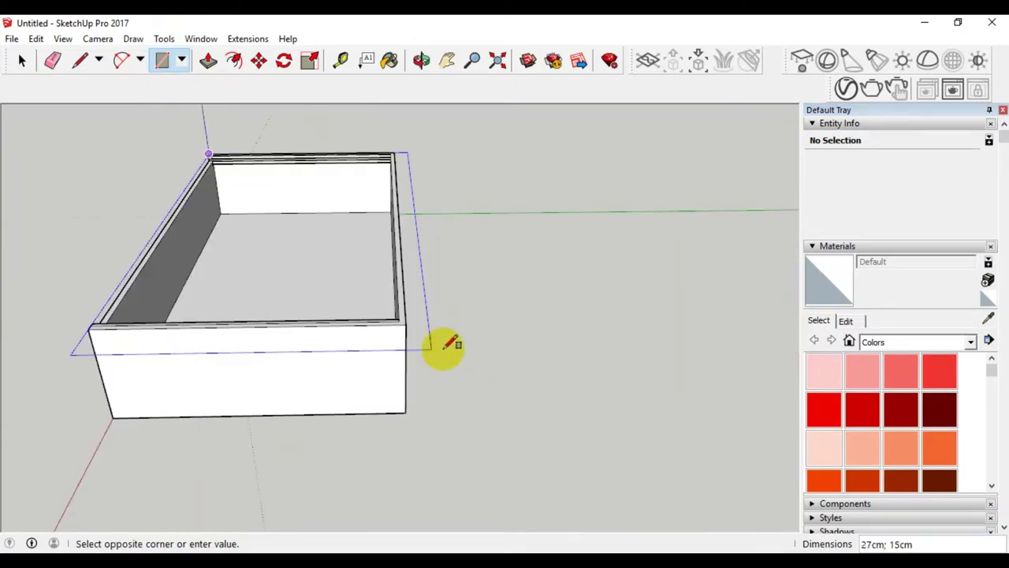
pyautogui.scroll(3, 386, 314)
pyautogui.scroll(-3, 387, 298)
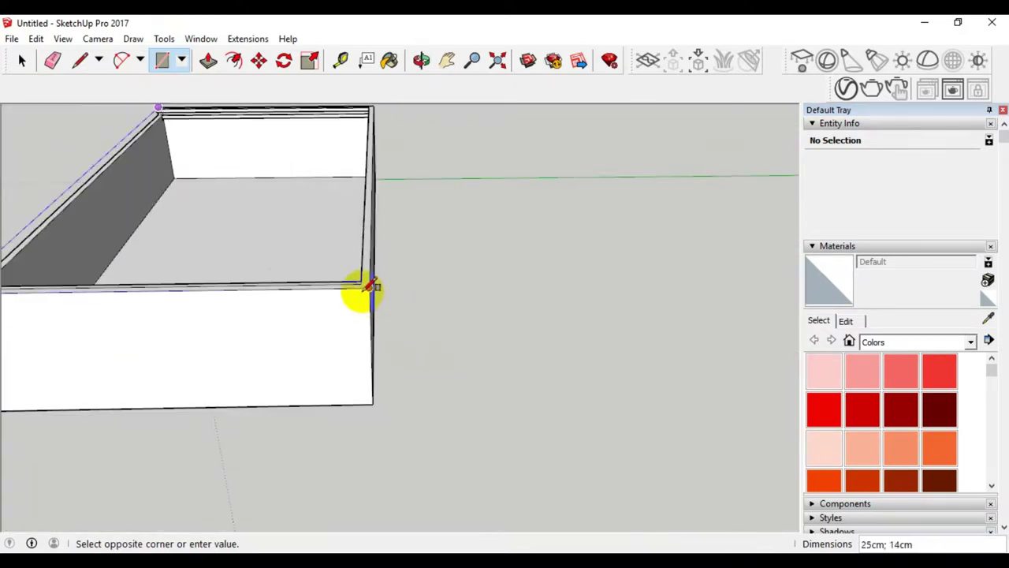
pyautogui.scroll(1, 361, 282)
pyautogui.scroll(1, 361, 285)
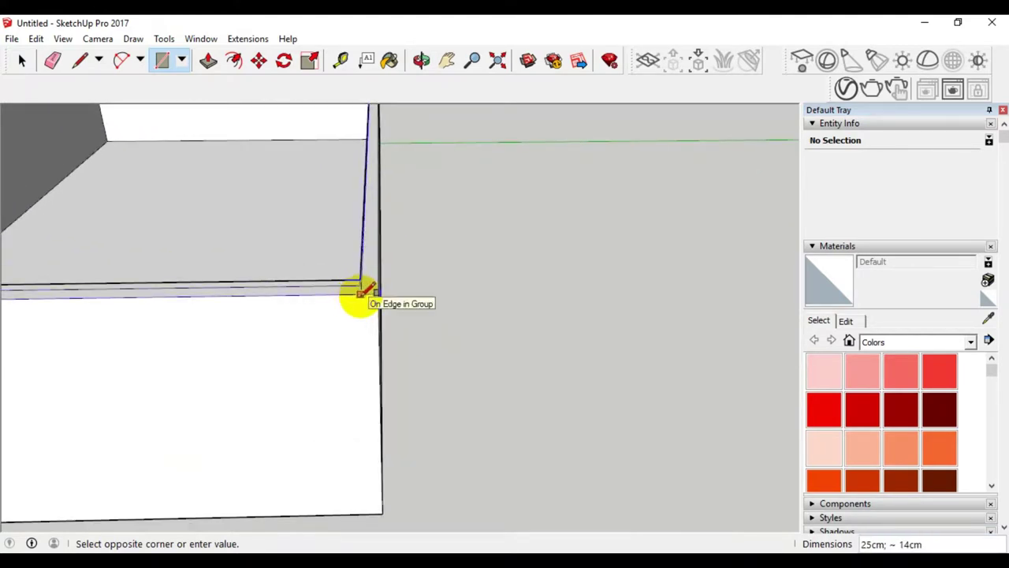
pyautogui.click(22, 61)
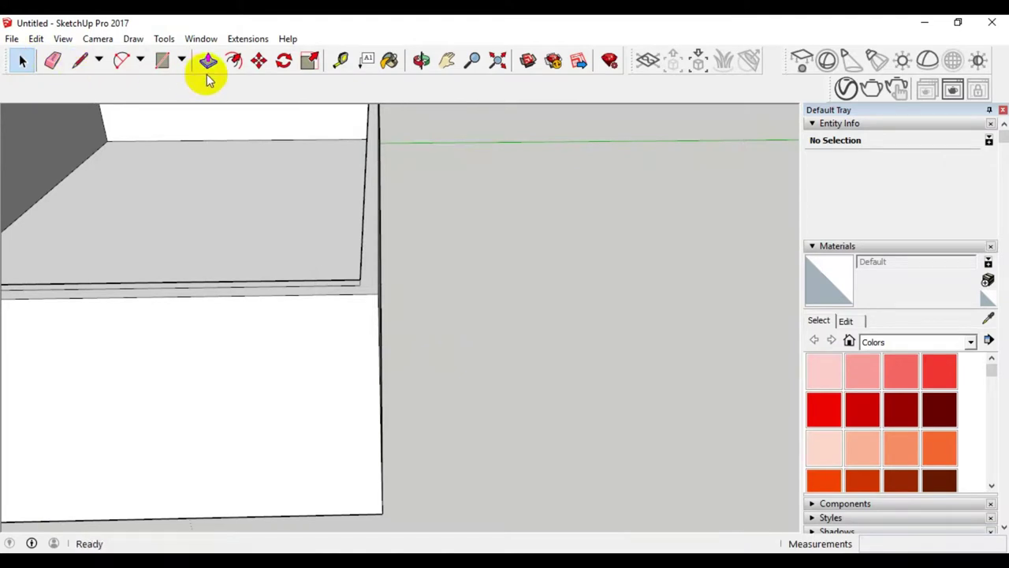
pyautogui.click(341, 61)
pyautogui.scroll(2, 367, 288)
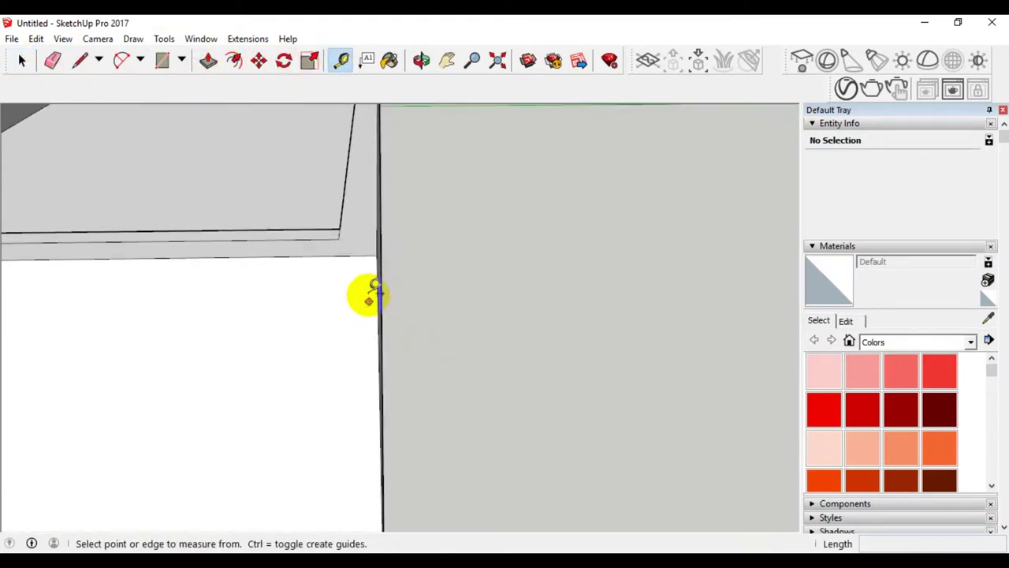
pyautogui.moveTo(349, 241); pyautogui.dragTo(341, 234, button='middle')
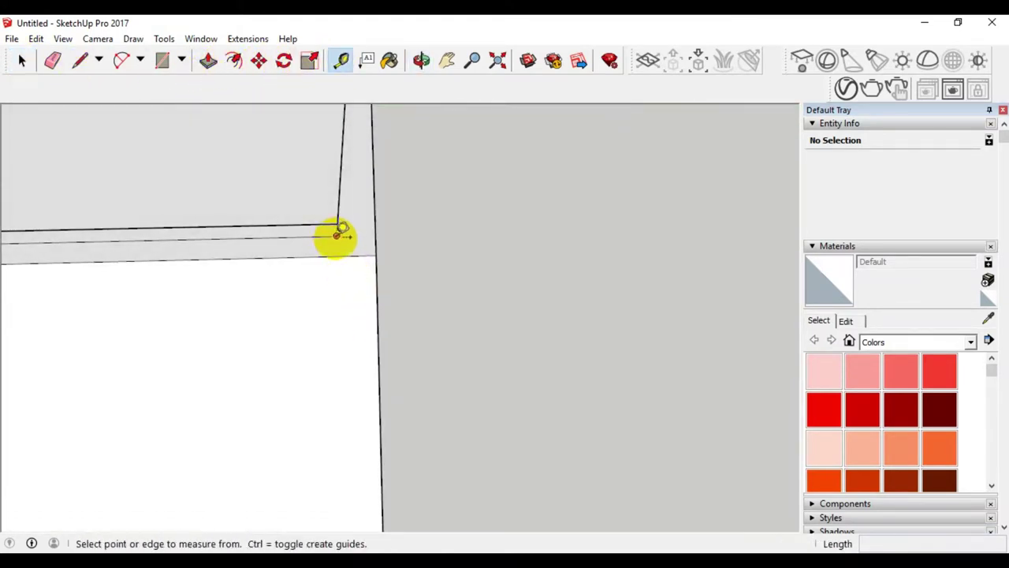
pyautogui.click(339, 234)
pyautogui.press('Escape')
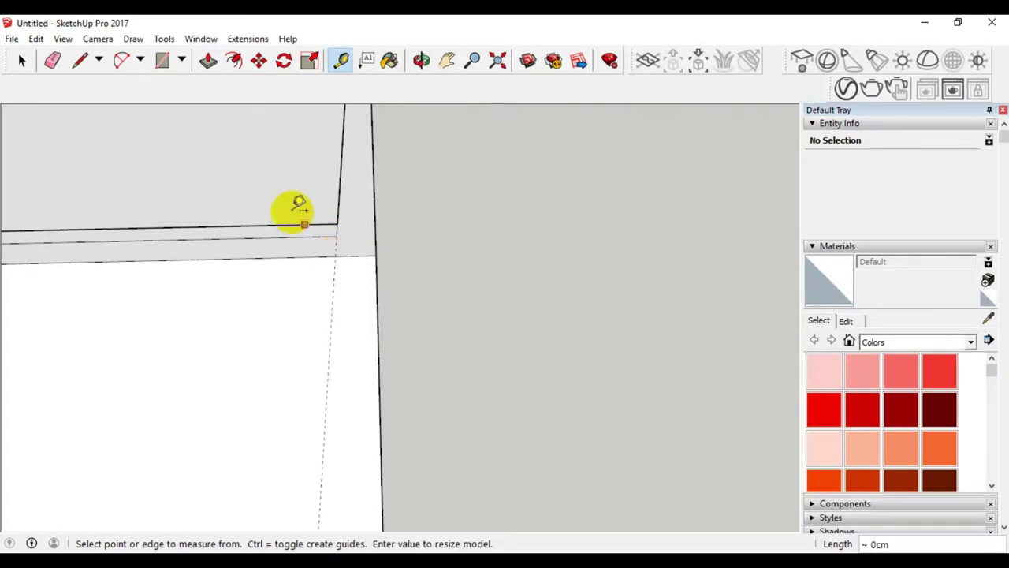
pyautogui.click(22, 60)
pyautogui.scroll(-5, 469, 269)
# - Draw a rectangle from the rim's outer corner to the opposite corner across the box top
pyautogui.moveTo(470, 269); pyautogui.dragTo(394, 153, button='middle')
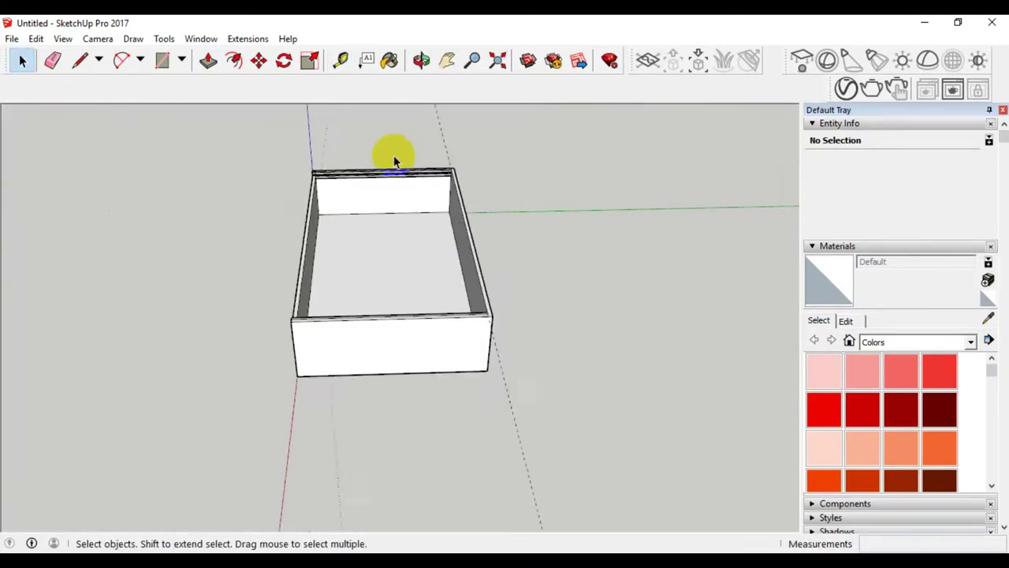
pyautogui.scroll(4, 383, 162)
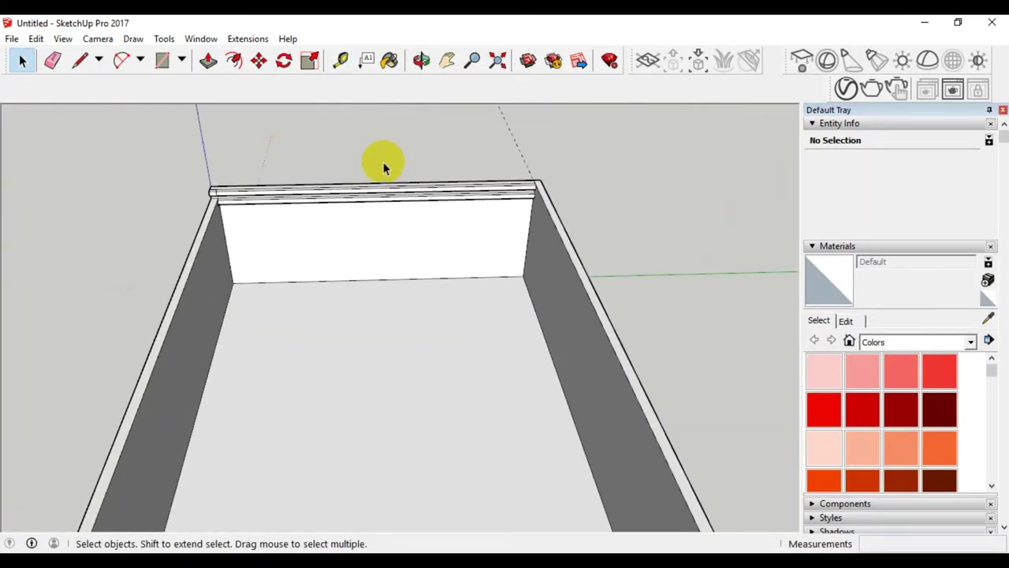
pyautogui.click(162, 61)
pyautogui.click(211, 186)
pyautogui.scroll(-5, 368, 230)
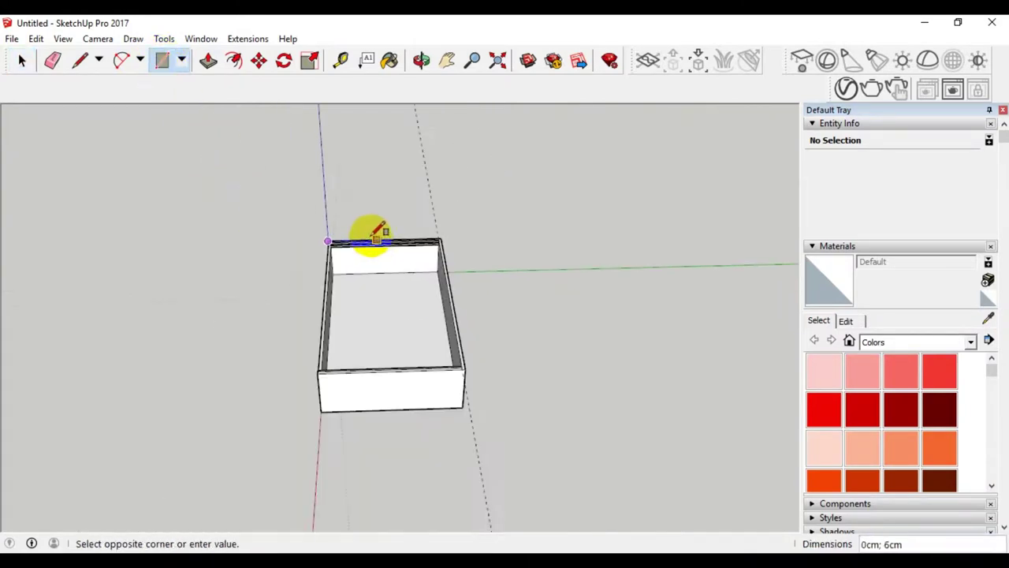
pyautogui.moveTo(368, 229); pyautogui.dragTo(426, 338, button='middle')
pyautogui.scroll(5, 387, 251)
pyautogui.scroll(3, 387, 249)
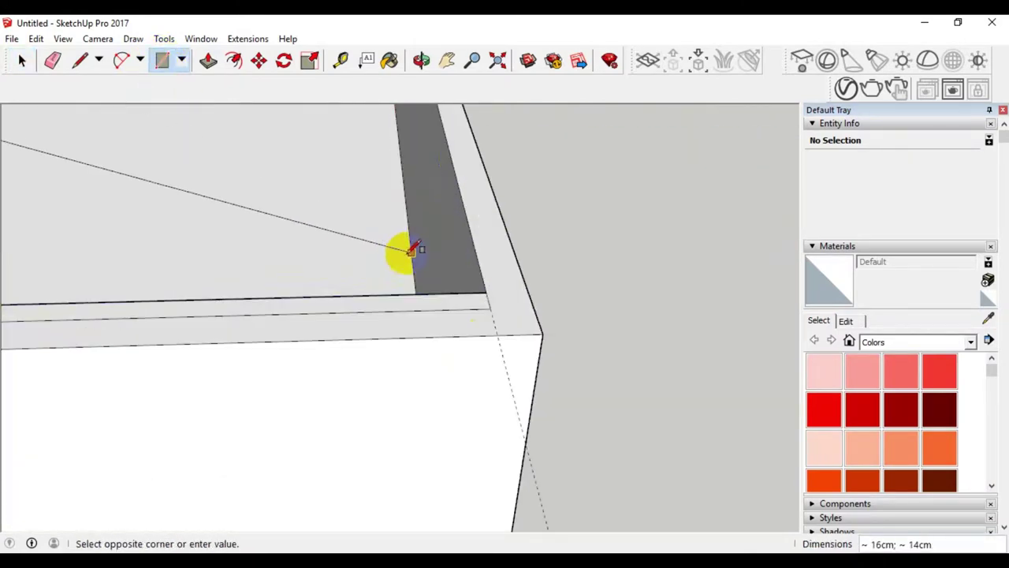
pyautogui.click(490, 306)
pyautogui.scroll(-1, 491, 299)
pyautogui.scroll(-2, 488, 294)
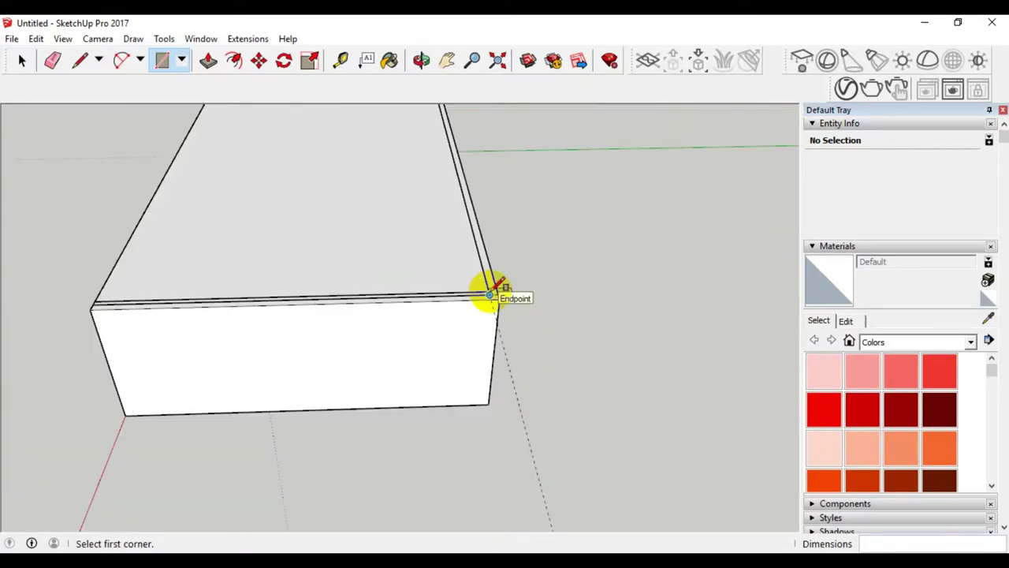
pyautogui.scroll(-2, 489, 293)
# - Select the new 338 cm² top face of the box
pyautogui.click(23, 60)
pyautogui.moveTo(204, 241)
pyautogui.mouseDown(button='middle')
pyautogui.moveTo(453, 250)
pyautogui.moveTo(378, 268)
pyautogui.mouseUp(button='middle')
pyautogui.scroll(2, 268, 296)
pyautogui.moveTo(226, 308)
pyautogui.mouseDown(button='middle')
pyautogui.moveTo(323, 309)
pyautogui.moveTo(303, 304)
pyautogui.mouseUp(button='middle')
pyautogui.click(333, 259)
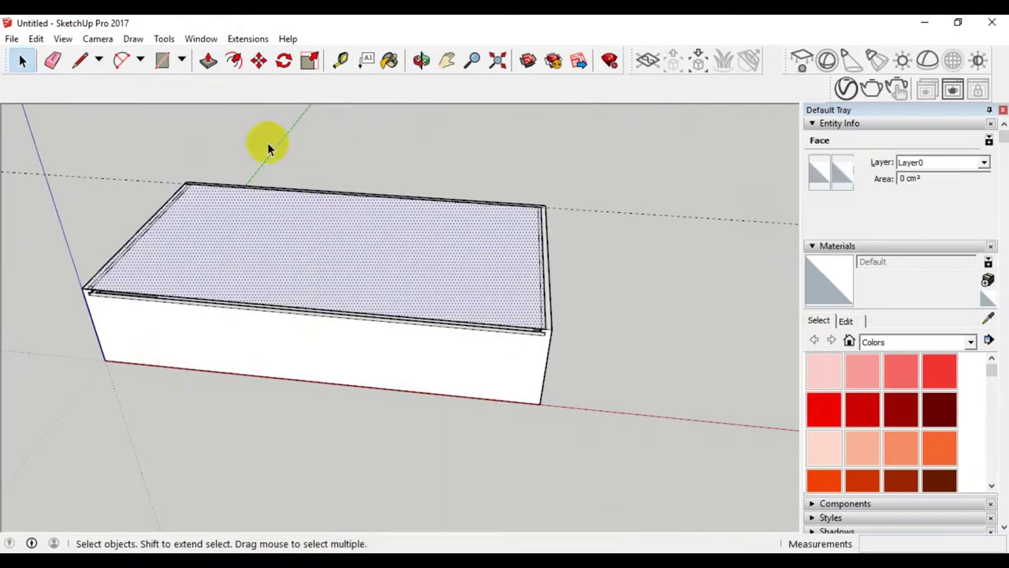
# - Try moving the top face, then return it to its original height
pyautogui.click(258, 60)
pyautogui.moveTo(518, 326)
pyautogui.mouseDown(button='middle')
pyautogui.moveTo(435, 272)
pyautogui.moveTo(446, 272)
pyautogui.mouseUp(button='middle')
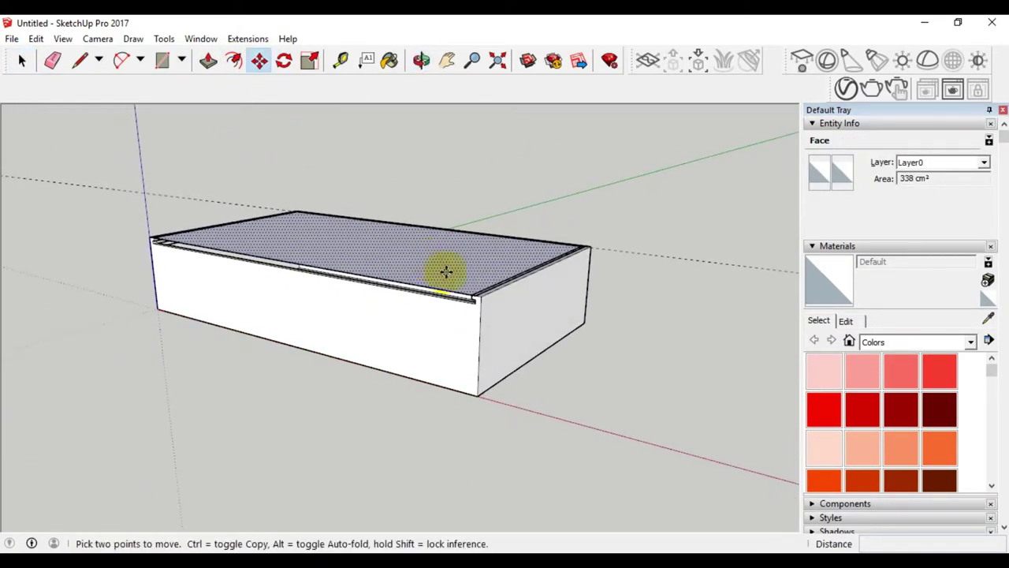
pyautogui.scroll(2, 446, 272)
pyautogui.scroll(2, 468, 286)
pyautogui.scroll(2, 484, 288)
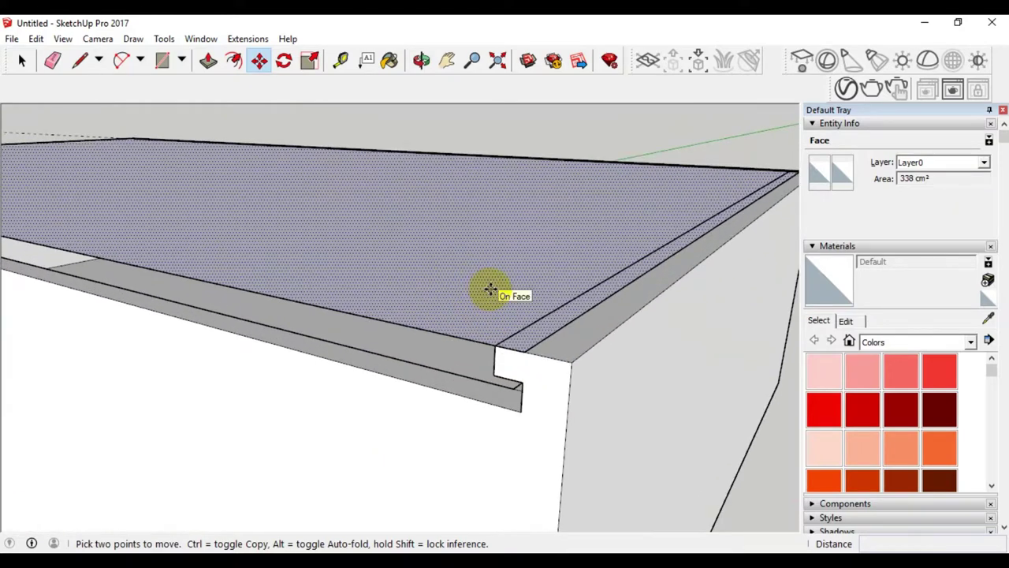
pyautogui.scroll(-2, 483, 285)
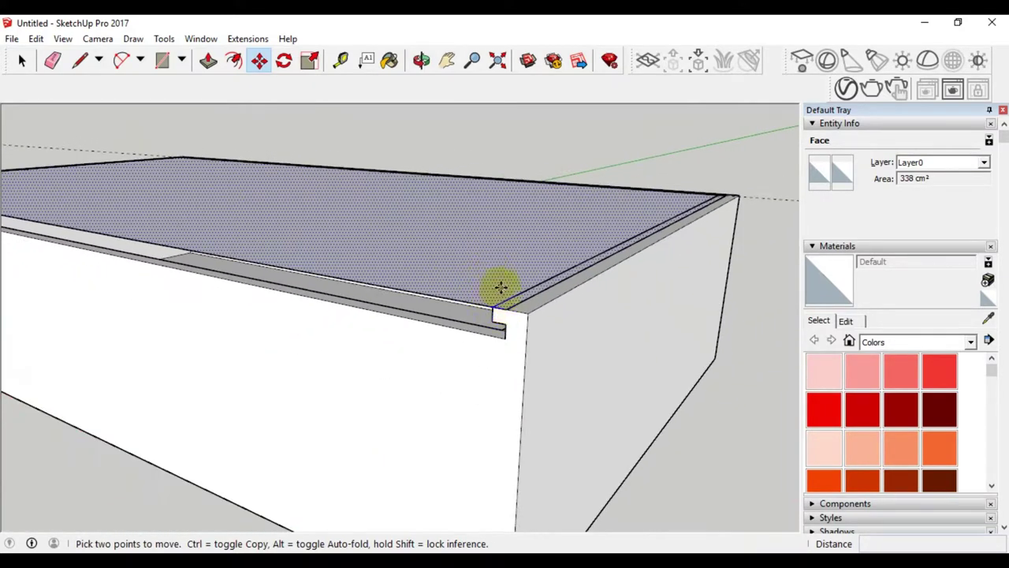
pyautogui.click(500, 271)
pyautogui.write('0,2')
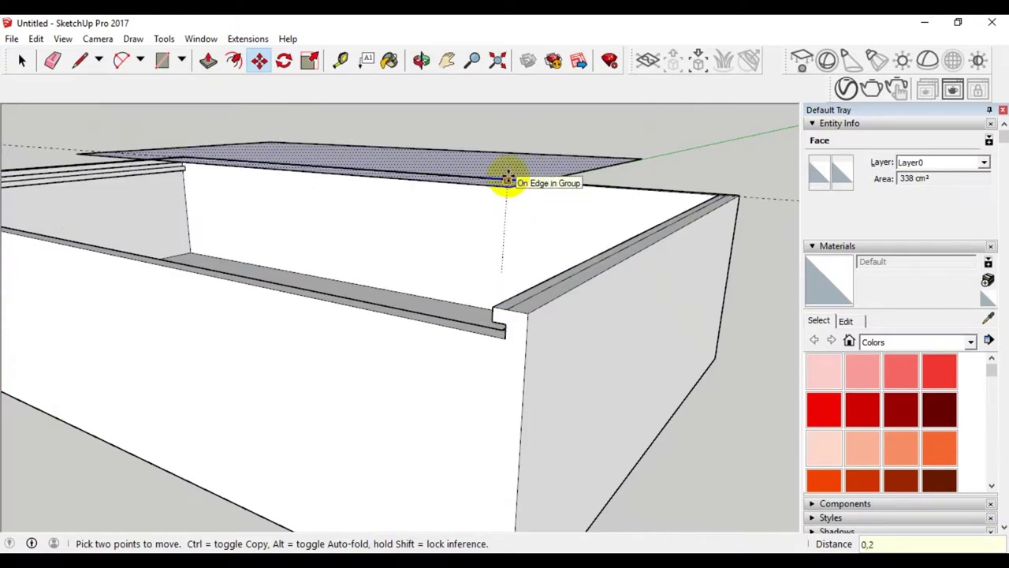
pyautogui.press('Return')
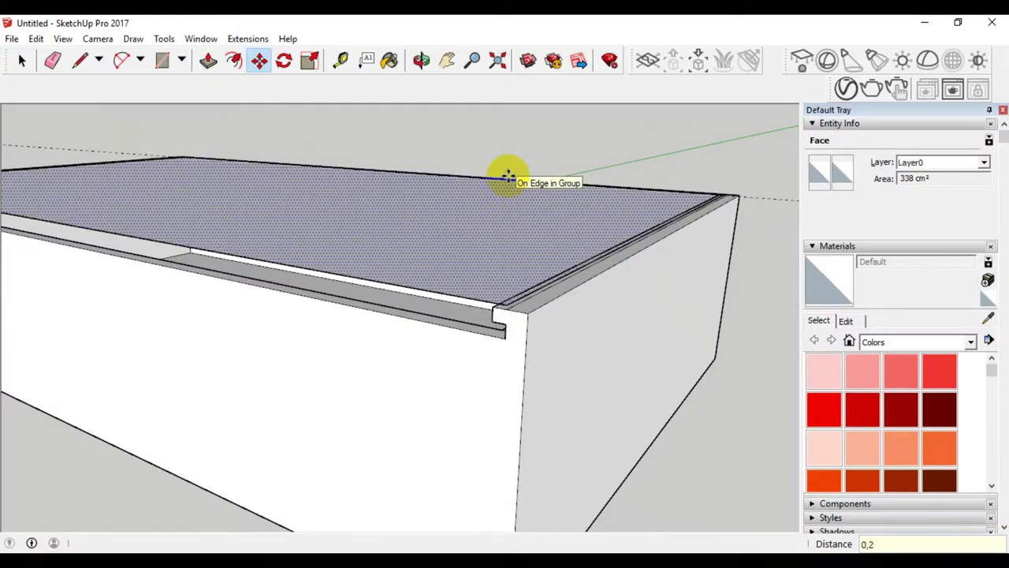
pyautogui.moveTo(480, 317); pyautogui.dragTo(513, 315, button='middle')
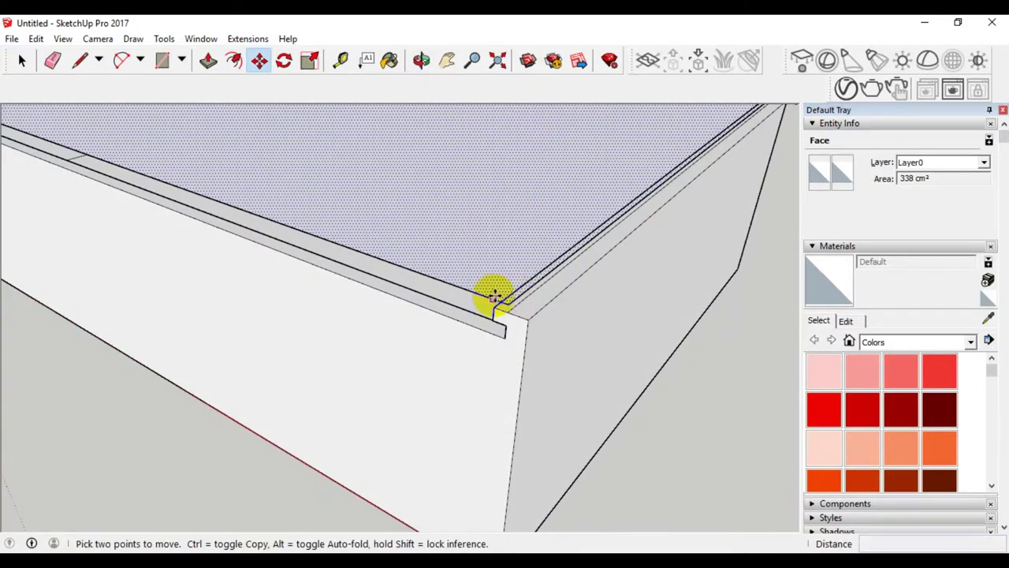
pyautogui.scroll(-3, 492, 296)
pyautogui.scroll(-2, 495, 316)
pyautogui.moveTo(500, 360); pyautogui.dragTo(504, 315, button='middle')
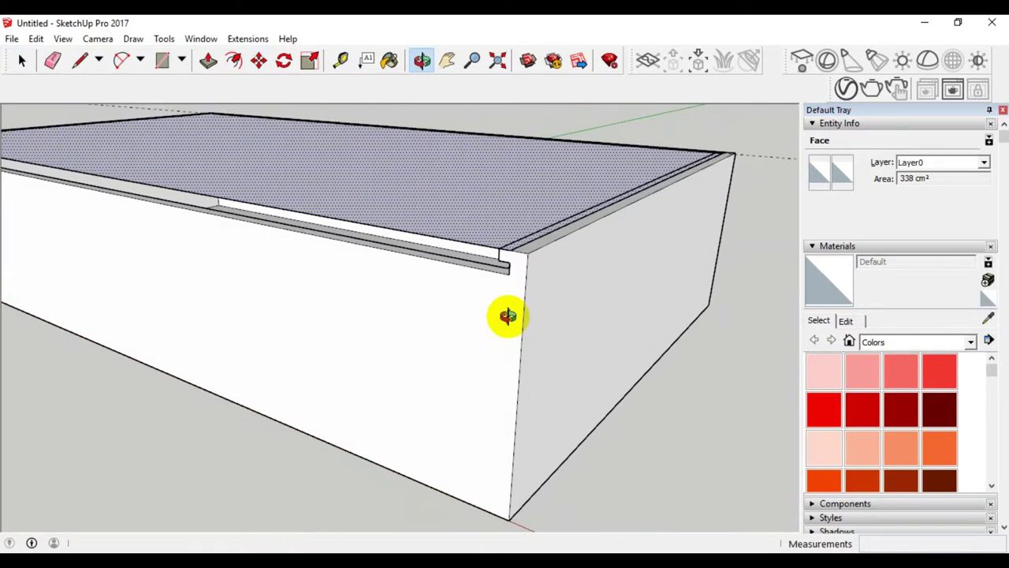
pyautogui.click(502, 211)
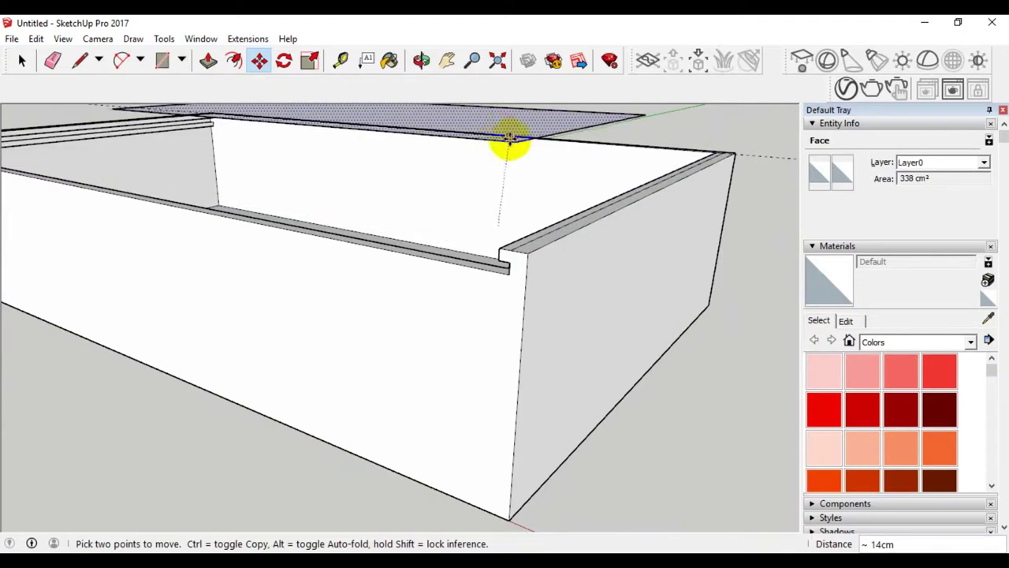
pyautogui.click(501, 149)
# - Raise the top face 3 up the blue axis so it floats above the rim
pyautogui.click(501, 148)
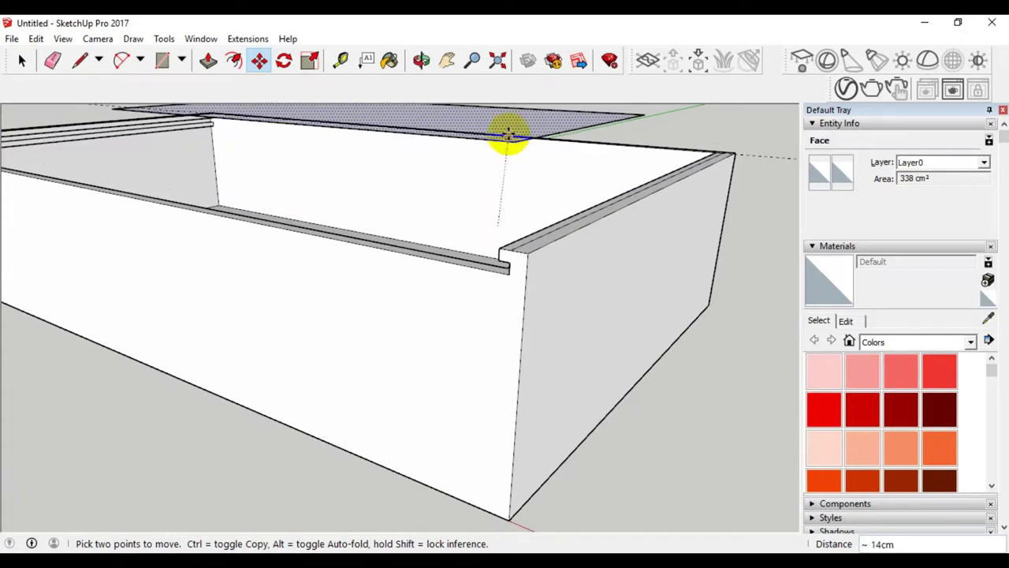
pyautogui.write('3')
pyautogui.press('Return')
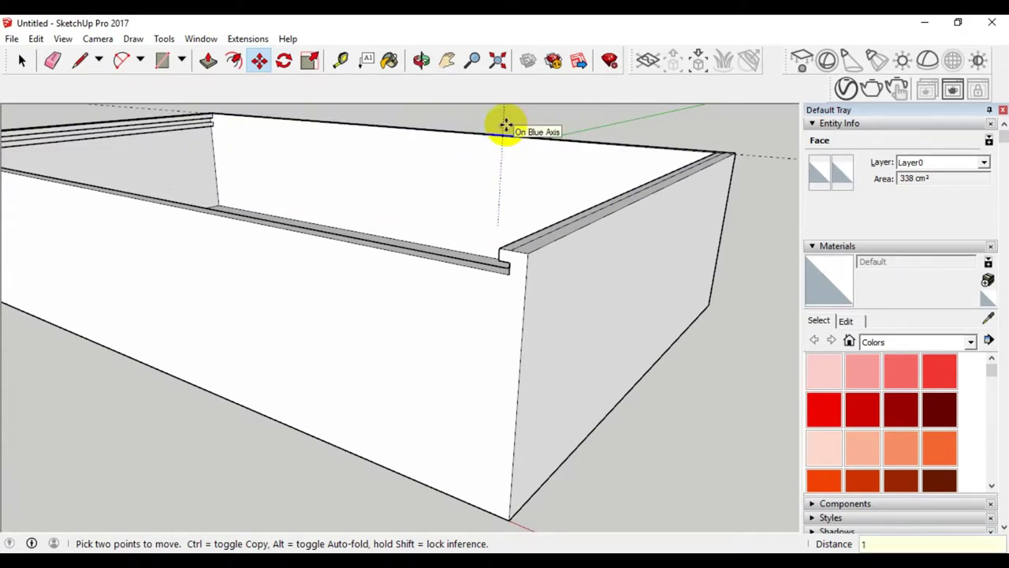
pyautogui.press('Return')
pyautogui.moveTo(515, 268)
pyautogui.mouseDown(button='middle')
pyautogui.moveTo(421, 325)
pyautogui.moveTo(385, 219)
pyautogui.moveTo(435, 343)
pyautogui.mouseUp(button='middle')
pyautogui.scroll(-4, 421, 325)
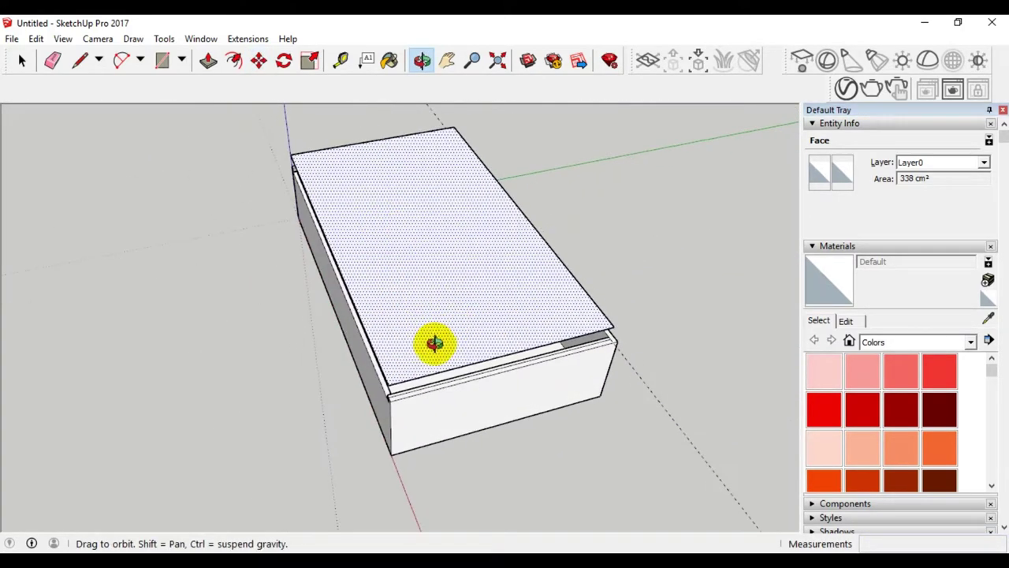
pyautogui.scroll(3, 417, 364)
pyautogui.scroll(2, 417, 365)
pyautogui.moveTo(266, 439)
pyautogui.mouseDown(button='middle')
pyautogui.moveTo(591, 248)
pyautogui.moveTo(545, 202)
pyautogui.moveTo(391, 400)
pyautogui.moveTo(412, 400)
pyautogui.moveTo(400, 422)
pyautogui.mouseUp(button='middle')
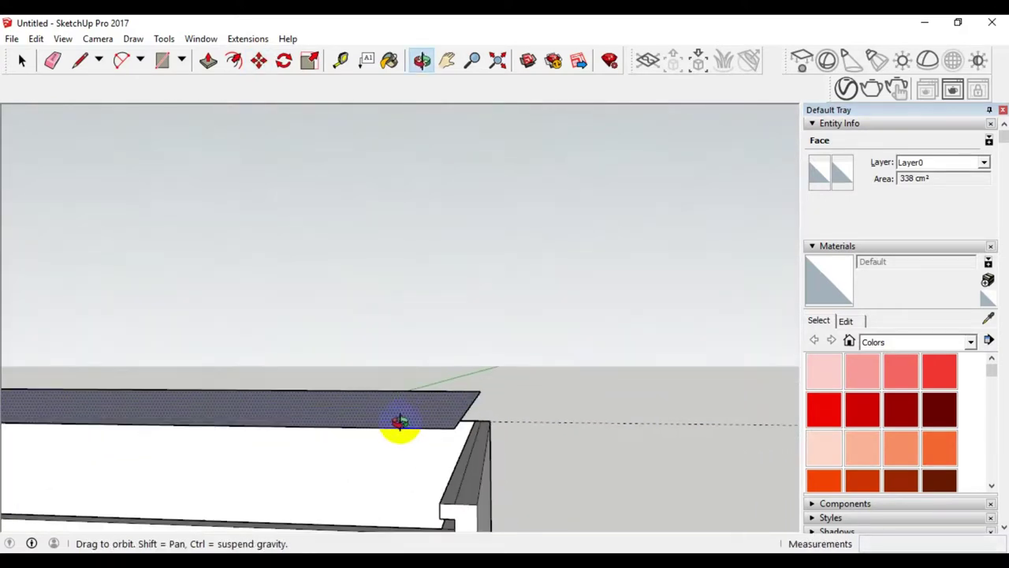
pyautogui.scroll(-3, 471, 342)
pyautogui.moveTo(470, 345)
pyautogui.mouseDown(button='middle')
pyautogui.moveTo(466, 365)
pyautogui.moveTo(355, 419)
pyautogui.mouseUp(button='middle')
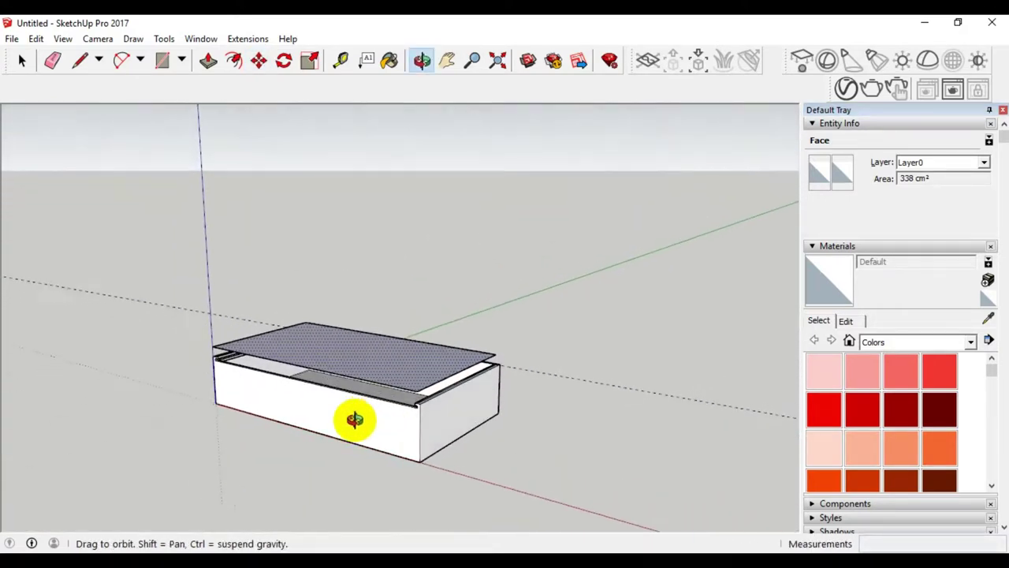
pyautogui.scroll(3, 354, 419)
# - Push/Pull the floating face upward into a thin lid slab
pyautogui.click(20, 62)
pyautogui.click(241, 149)
pyautogui.click(209, 61)
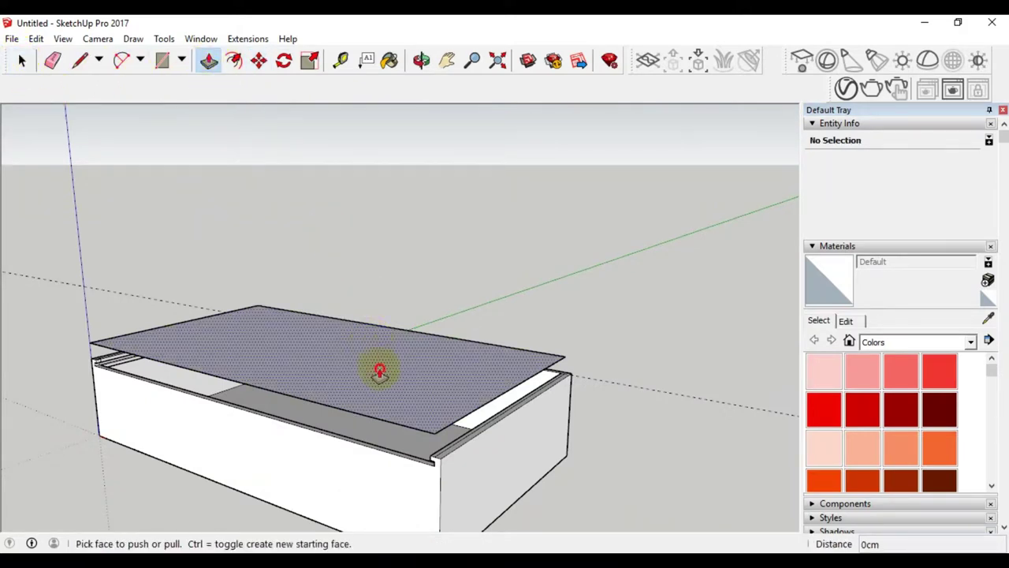
pyautogui.moveTo(380, 371); pyautogui.dragTo(382, 334)
pyautogui.write('0,2')
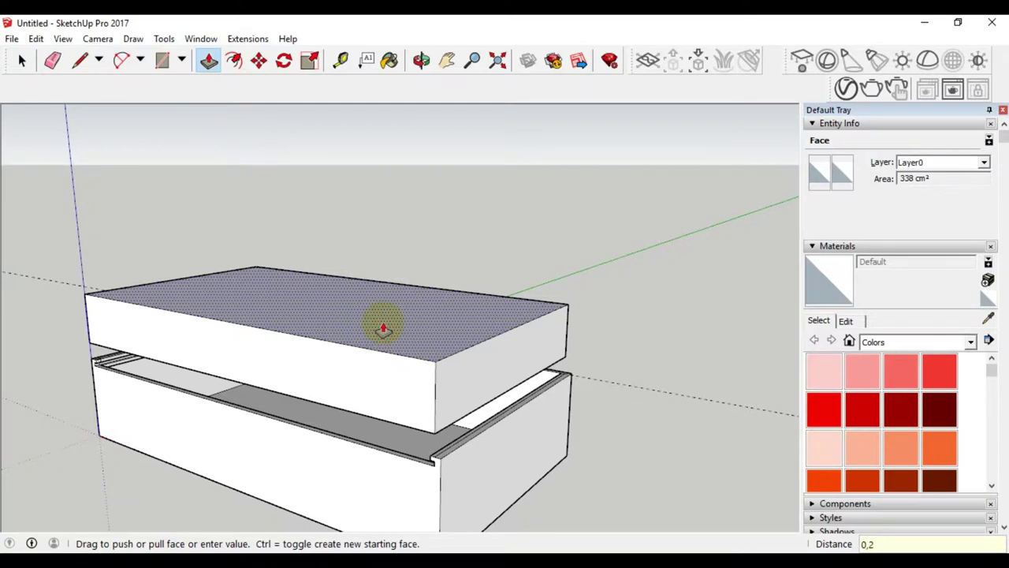
pyautogui.press('Return')
# - Orbit around to inspect the thin lid slab above the grooved box
pyautogui.moveTo(383, 394)
pyautogui.mouseDown(button='middle')
pyautogui.moveTo(220, 438)
pyautogui.moveTo(268, 367)
pyautogui.moveTo(500, 449)
pyautogui.moveTo(563, 402)
pyautogui.moveTo(540, 352)
pyautogui.moveTo(442, 396)
pyautogui.moveTo(374, 473)
pyautogui.mouseUp(button='middle')
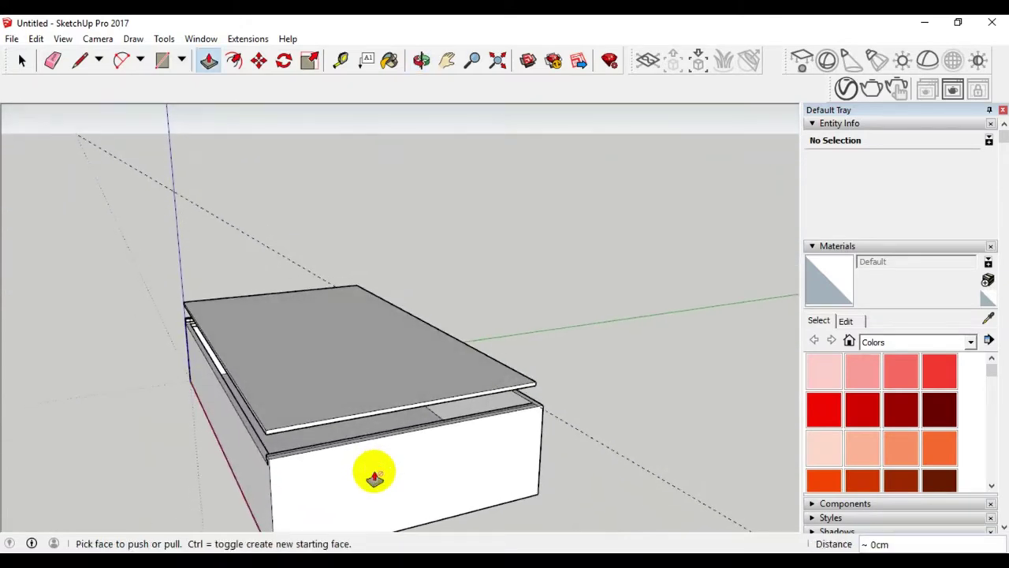
pyautogui.scroll(2, 355, 423)
pyautogui.scroll(-3, 367, 424)
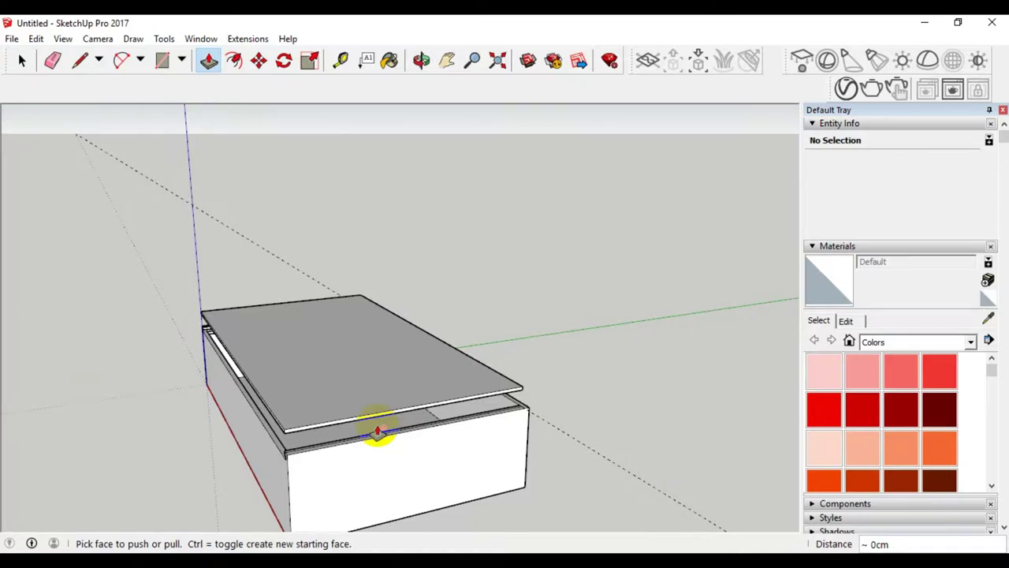
pyautogui.moveTo(200, 443)
pyautogui.mouseDown(button='middle')
pyautogui.moveTo(360, 423)
pyautogui.moveTo(421, 387)
pyautogui.moveTo(451, 347)
pyautogui.moveTo(441, 352)
pyautogui.mouseUp(button='middle')
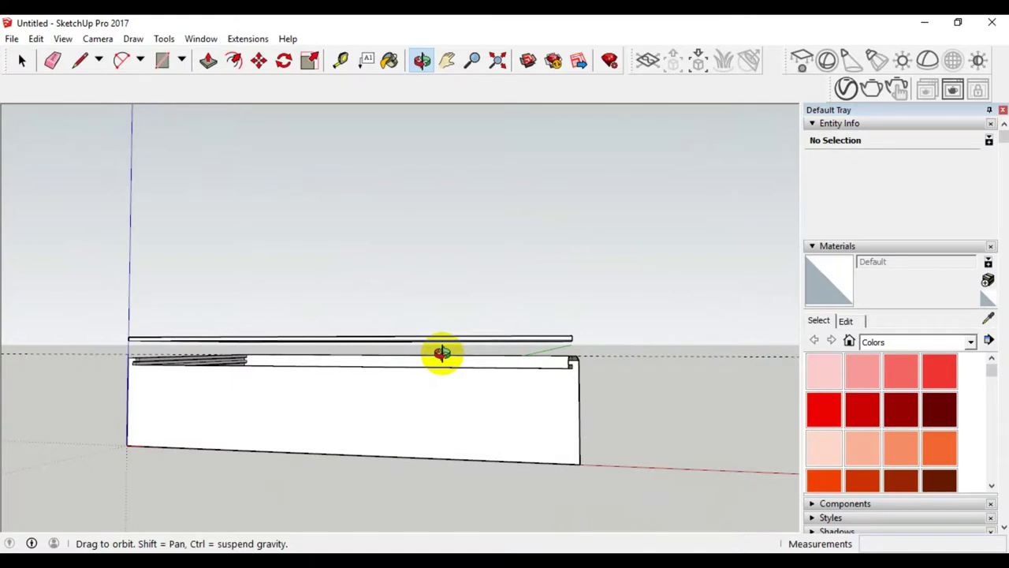
pyautogui.moveTo(441, 352)
pyautogui.mouseDown(button='middle')
pyautogui.moveTo(434, 371)
pyautogui.moveTo(428, 362)
pyautogui.moveTo(444, 356)
pyautogui.moveTo(436, 385)
pyautogui.mouseUp(button='middle')
pyautogui.moveTo(436, 385)
pyautogui.mouseDown()
pyautogui.moveTo(430, 426)
pyautogui.moveTo(421, 428)
pyautogui.moveTo(387, 365)
pyautogui.mouseUp()
pyautogui.press('p')
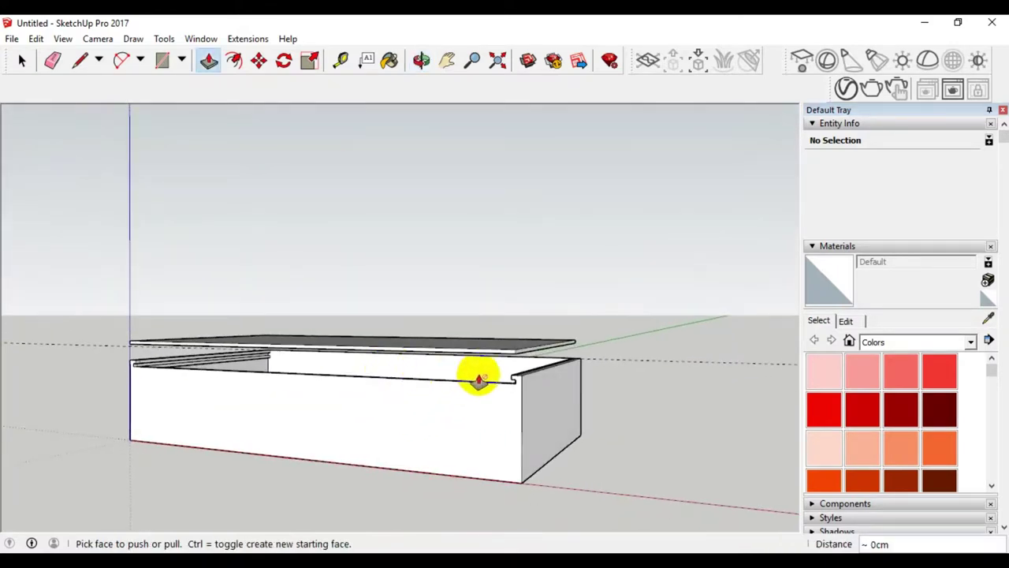
pyautogui.scroll(3, 513, 367)
pyautogui.scroll(-3, 513, 365)
pyautogui.moveTo(513, 365); pyautogui.dragTo(460, 394, button='middle')
pyautogui.moveTo(541, 395)
pyautogui.mouseDown(button='middle')
pyautogui.moveTo(354, 434)
pyautogui.moveTo(376, 419)
pyautogui.mouseUp(button='middle')
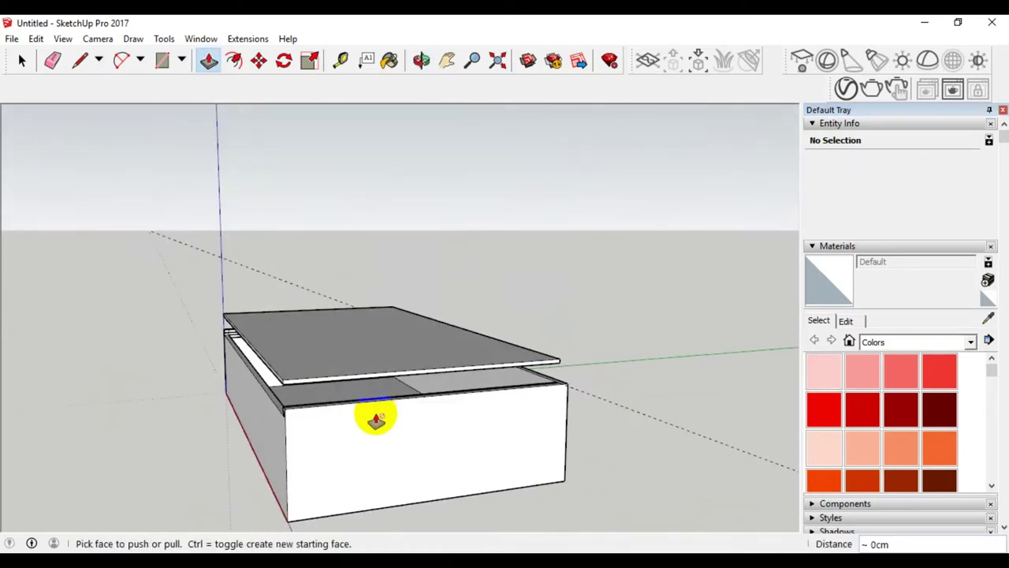
pyautogui.scroll(5, 376, 419)
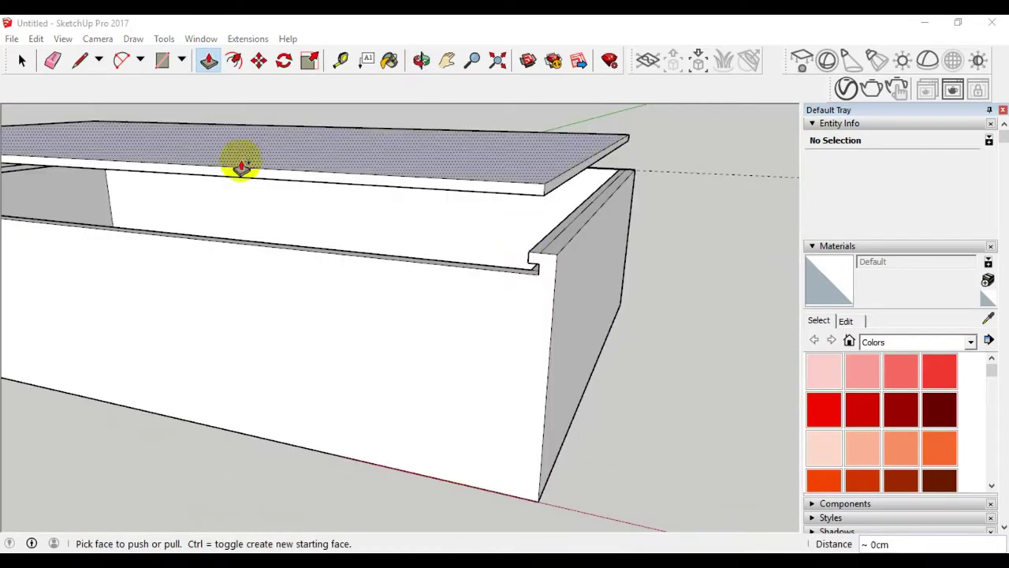
pyautogui.click(22, 61)
pyautogui.moveTo(439, 192)
pyautogui.mouseDown(button='middle')
pyautogui.moveTo(509, 261)
pyautogui.moveTo(480, 207)
pyautogui.mouseUp(button='middle')
pyautogui.click(473, 201)
pyautogui.click(210, 61)
pyautogui.click(234, 61)
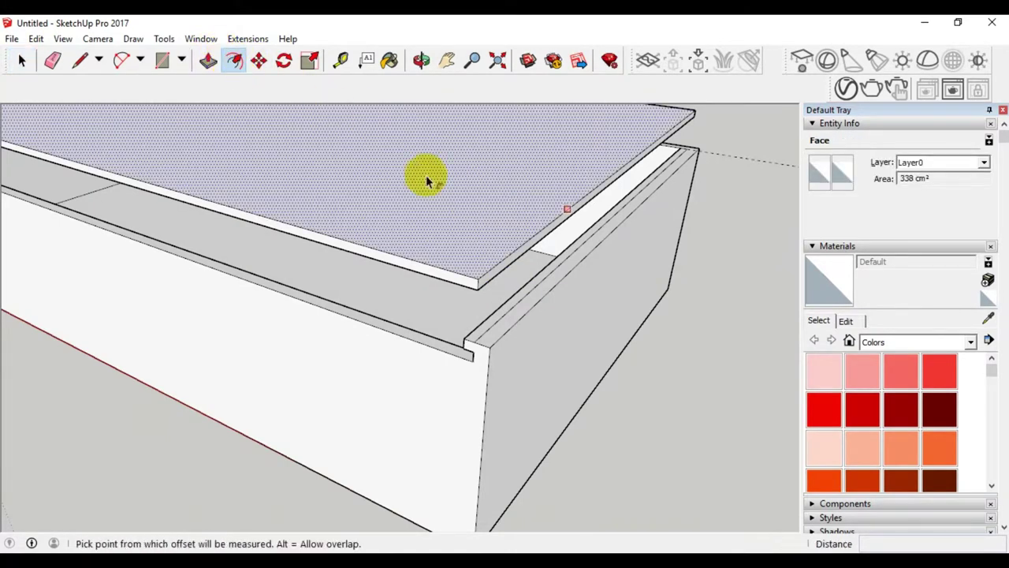
pyautogui.click(459, 198)
pyautogui.click(297, 129)
pyautogui.scroll(-2, 372, 259)
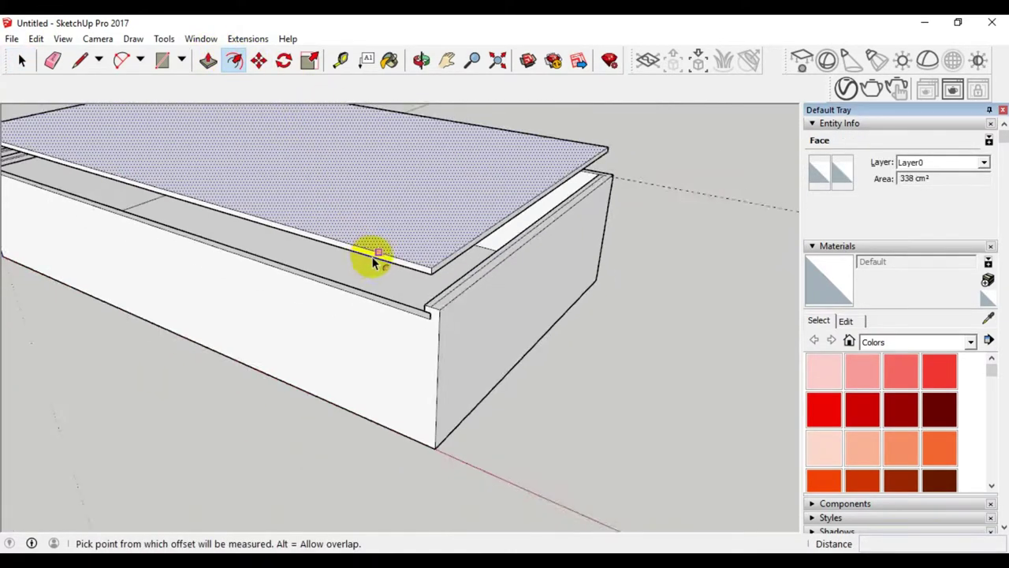
pyautogui.moveTo(371, 259); pyautogui.dragTo(389, 181, button='middle')
pyautogui.scroll(5, 381, 197)
pyautogui.click(380, 201)
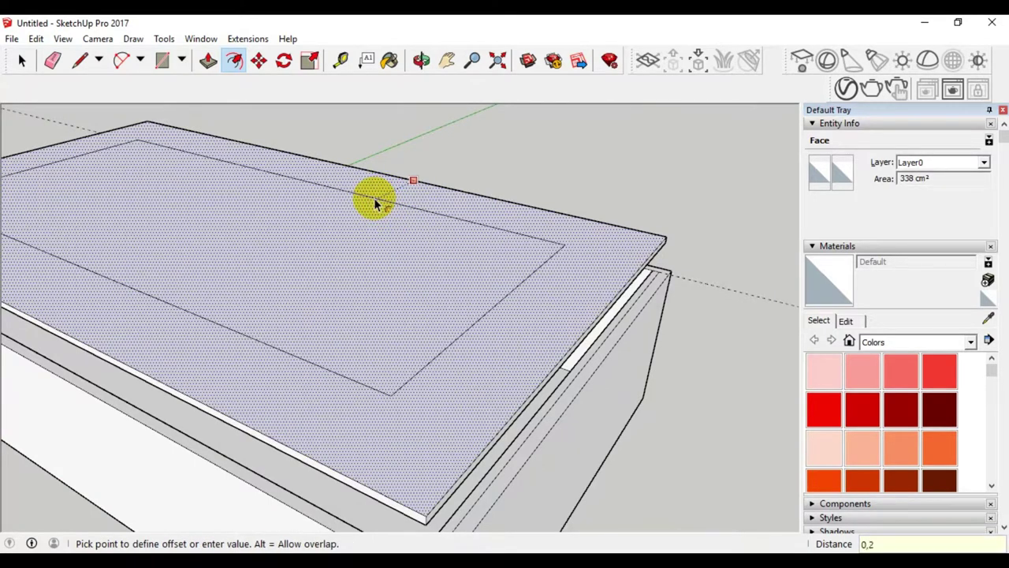
pyautogui.press('Return')
pyautogui.click(23, 62)
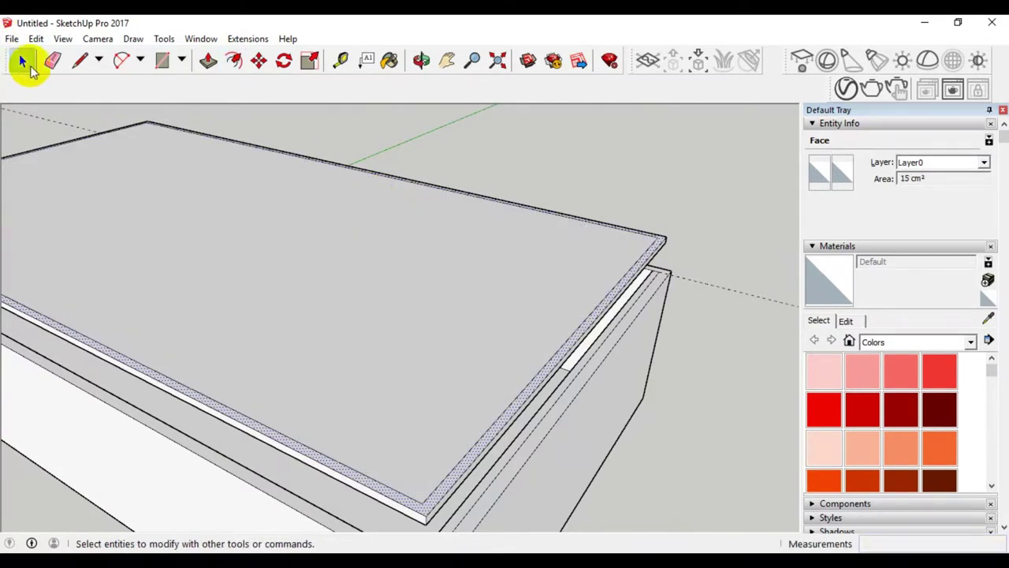
pyautogui.moveTo(489, 330)
pyautogui.mouseDown(button='middle')
pyautogui.moveTo(441, 448)
pyautogui.moveTo(462, 405)
pyautogui.mouseUp(button='middle')
pyautogui.scroll(3, 450, 421)
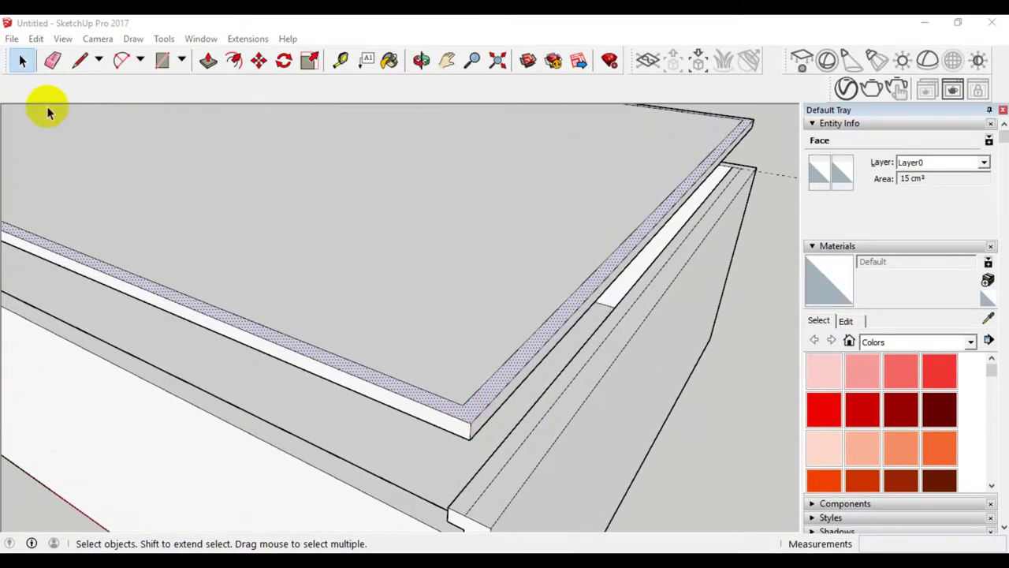
pyautogui.click(78, 61)
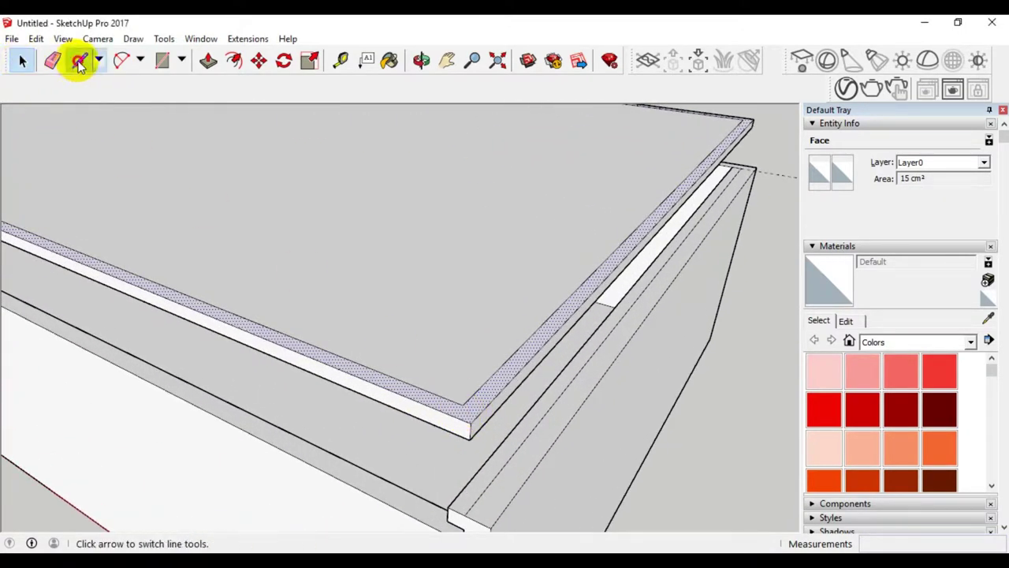
pyautogui.click(462, 404)
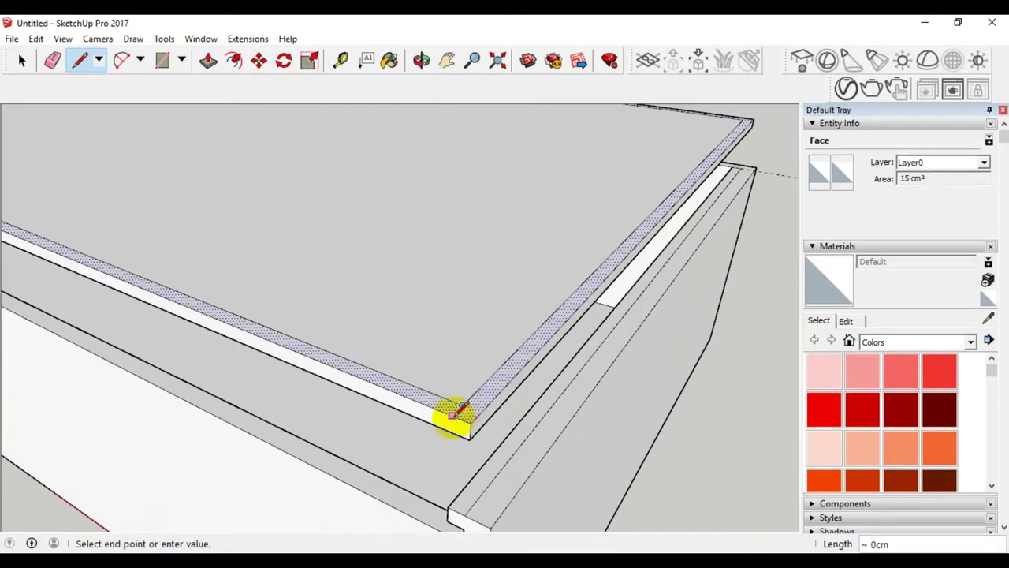
pyautogui.press('Escape')
pyautogui.scroll(-3, 527, 383)
pyautogui.scroll(-2, 526, 383)
pyautogui.scroll(4, 162, 260)
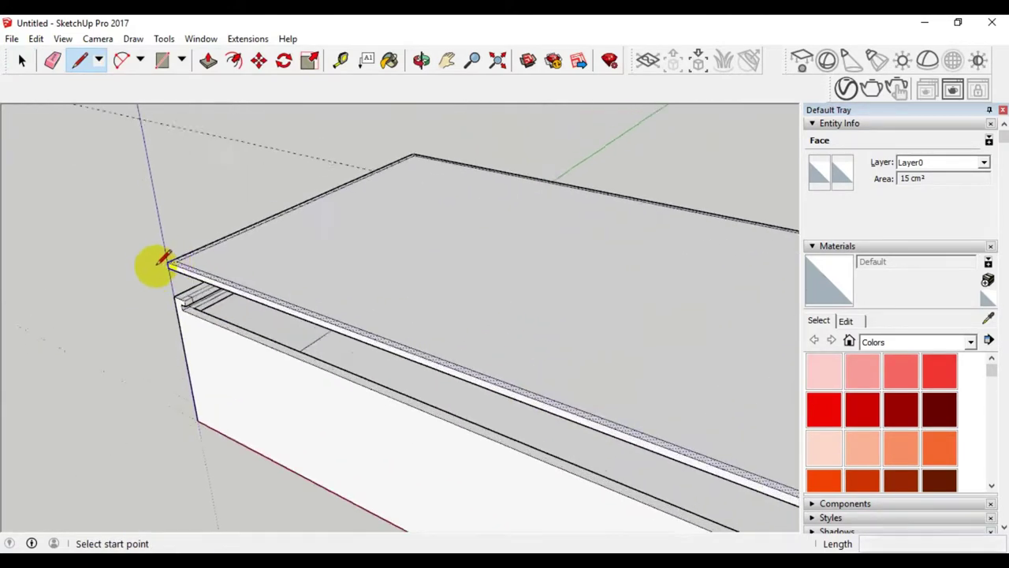
pyautogui.scroll(2, 162, 260)
pyautogui.scroll(2, 169, 264)
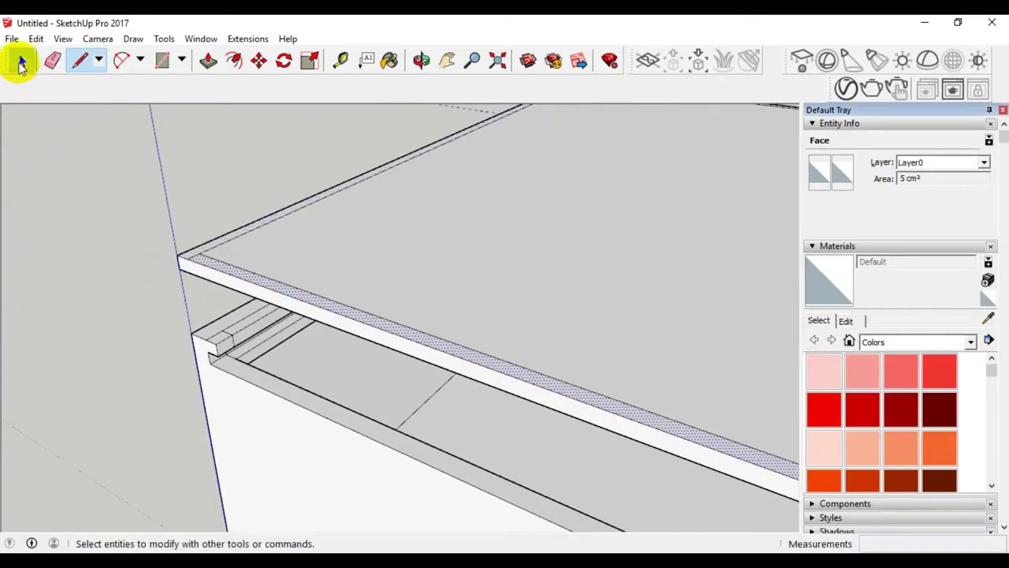
pyautogui.click(21, 60)
pyautogui.click(249, 275)
pyautogui.scroll(-2, 205, 280)
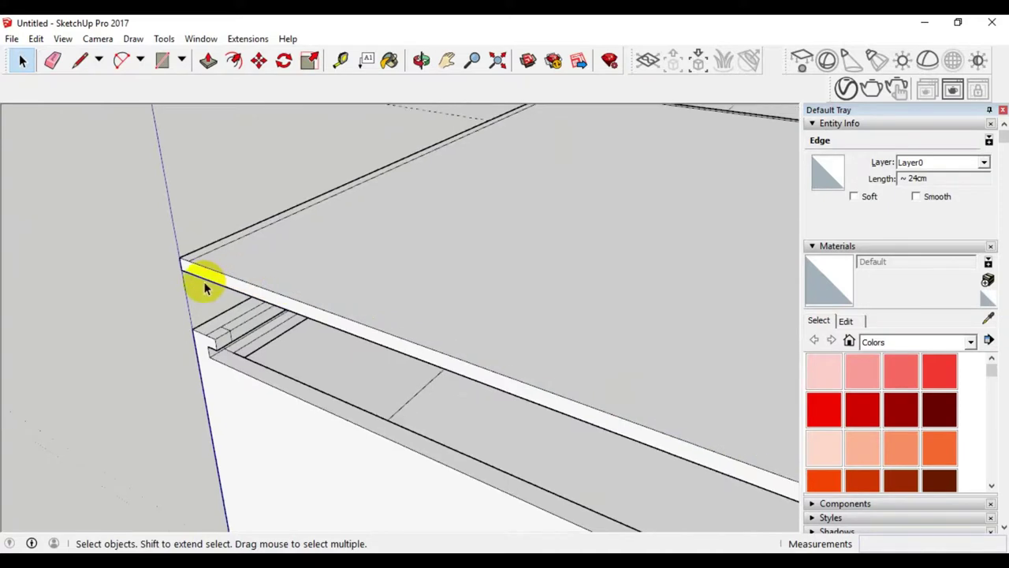
pyautogui.scroll(-3, 214, 275)
pyautogui.scroll(-3, 236, 272)
pyautogui.scroll(-1, 473, 300)
pyautogui.scroll(2, 557, 310)
pyautogui.scroll(-4, 566, 311)
pyautogui.scroll(1, 558, 303)
pyautogui.scroll(2, 552, 306)
# - Offset the lid's top face inward by 0.2 to inset a thin border strip
pyautogui.click(541, 298)
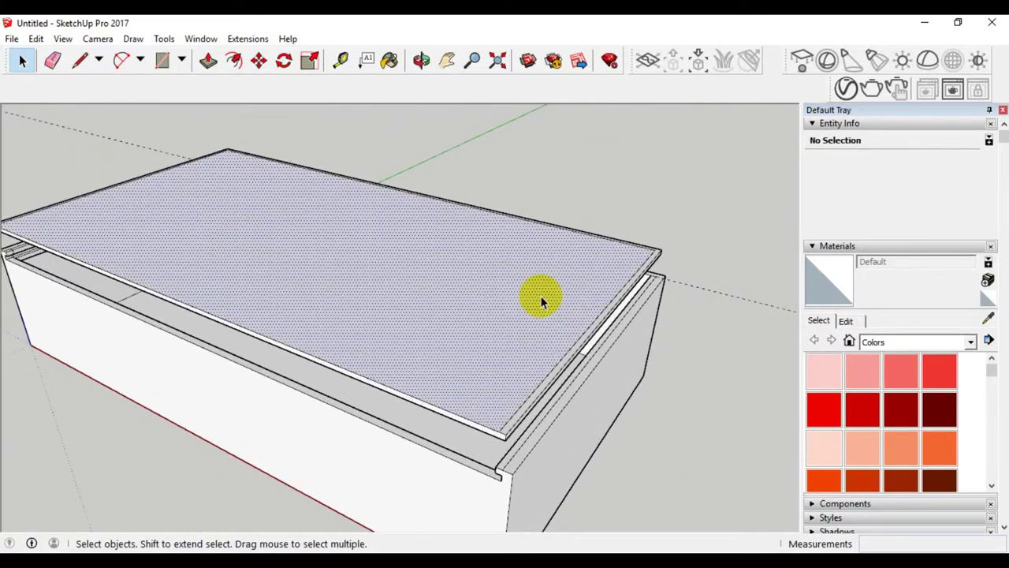
pyautogui.click(235, 62)
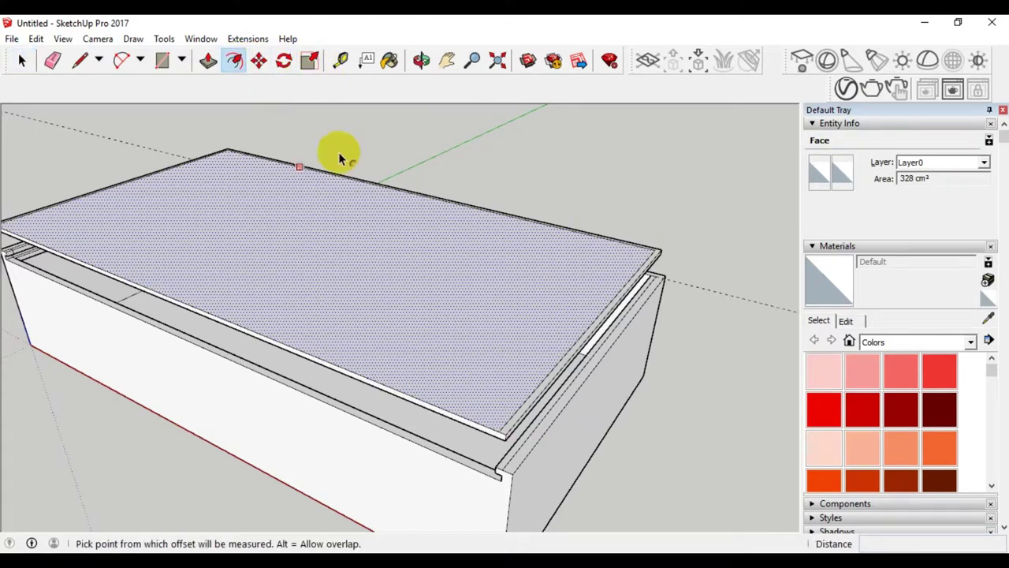
pyautogui.click(511, 275)
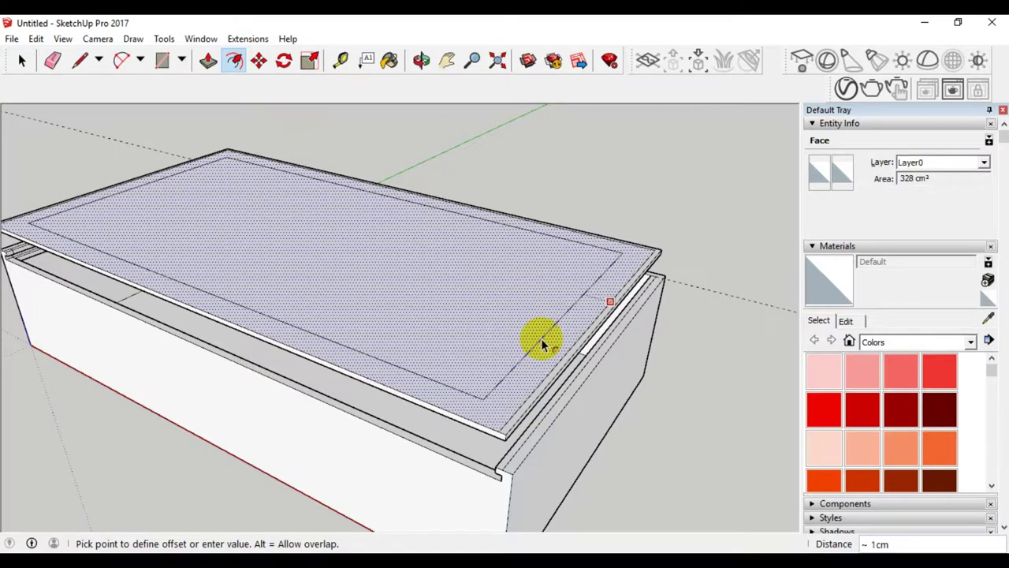
pyautogui.write('2')
pyautogui.press('Return')
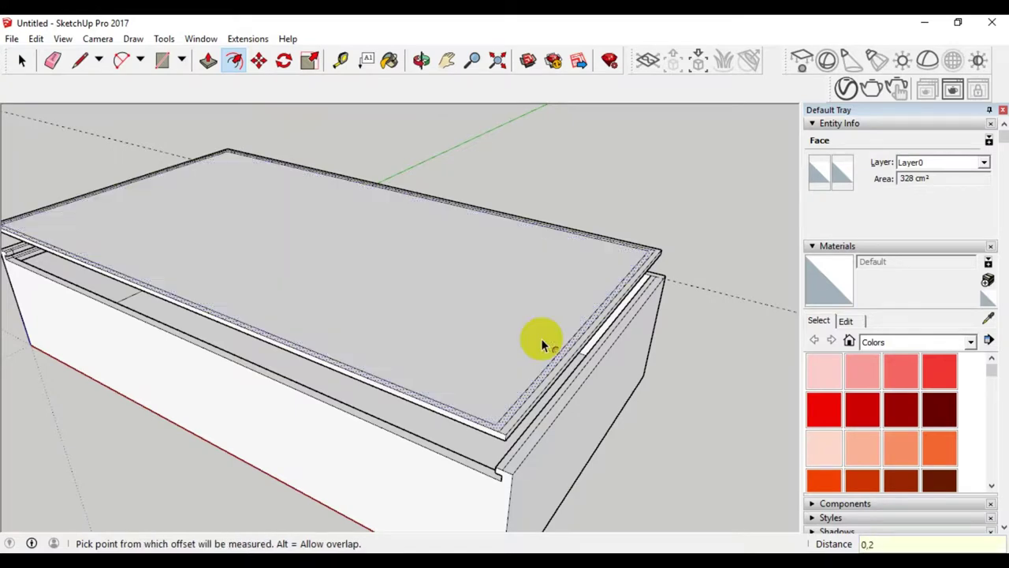
pyautogui.scroll(2, 522, 402)
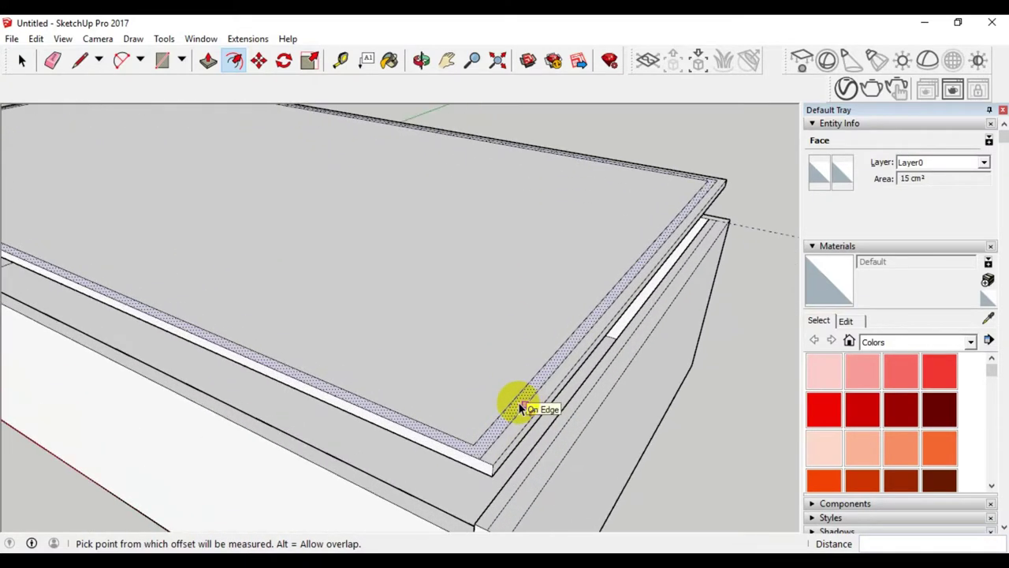
pyautogui.scroll(-2, 524, 384)
pyautogui.scroll(-1, 529, 383)
pyautogui.scroll(2, 513, 405)
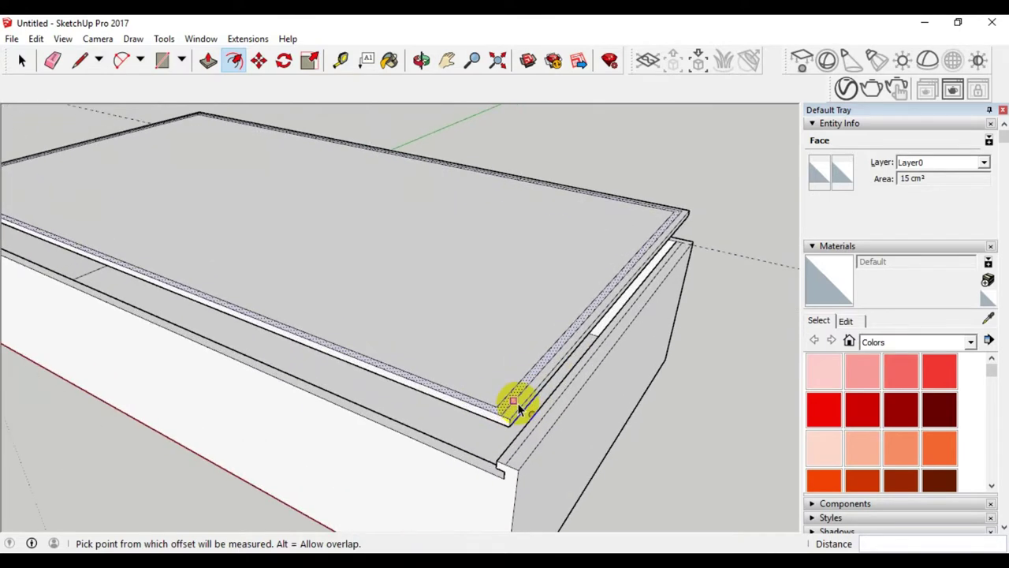
pyautogui.scroll(1, 513, 406)
pyautogui.scroll(1, 520, 406)
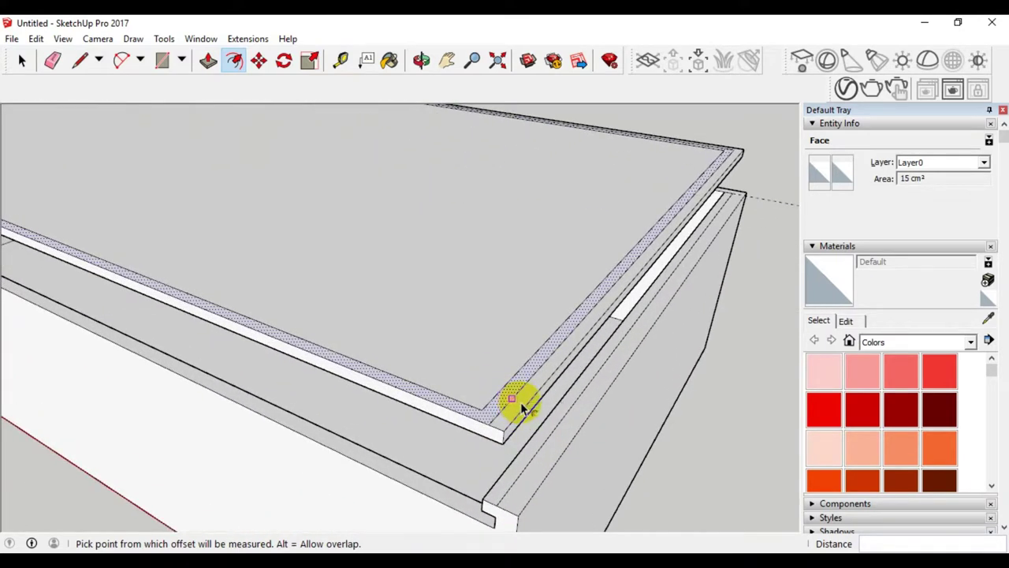
pyautogui.click(21, 62)
pyautogui.scroll(-2, 512, 324)
# - Select the lid's thin border strip rather than its large inner face
pyautogui.scroll(-1, 516, 347)
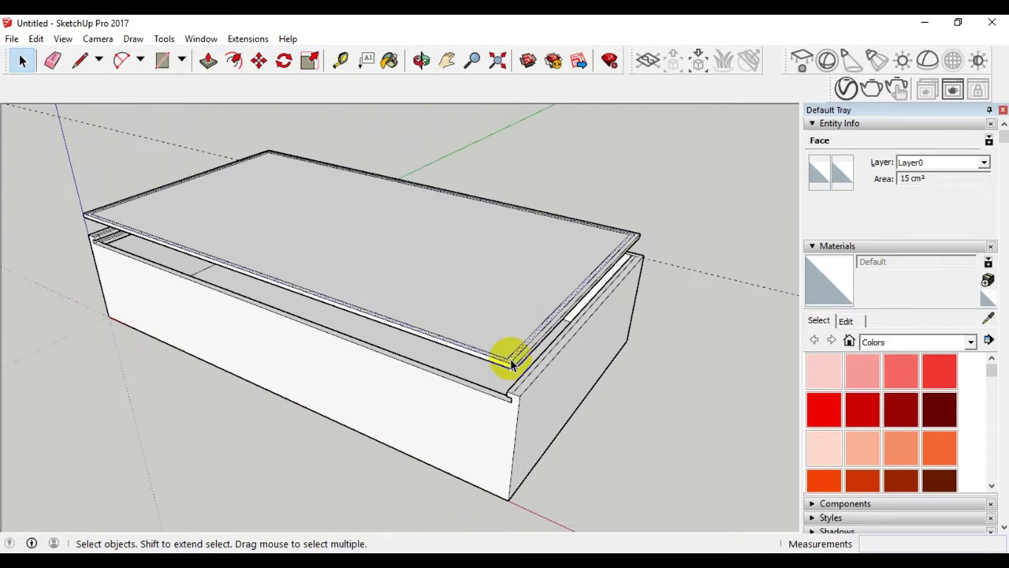
pyautogui.scroll(3, 514, 355)
pyautogui.scroll(1, 514, 358)
pyautogui.scroll(2, 512, 356)
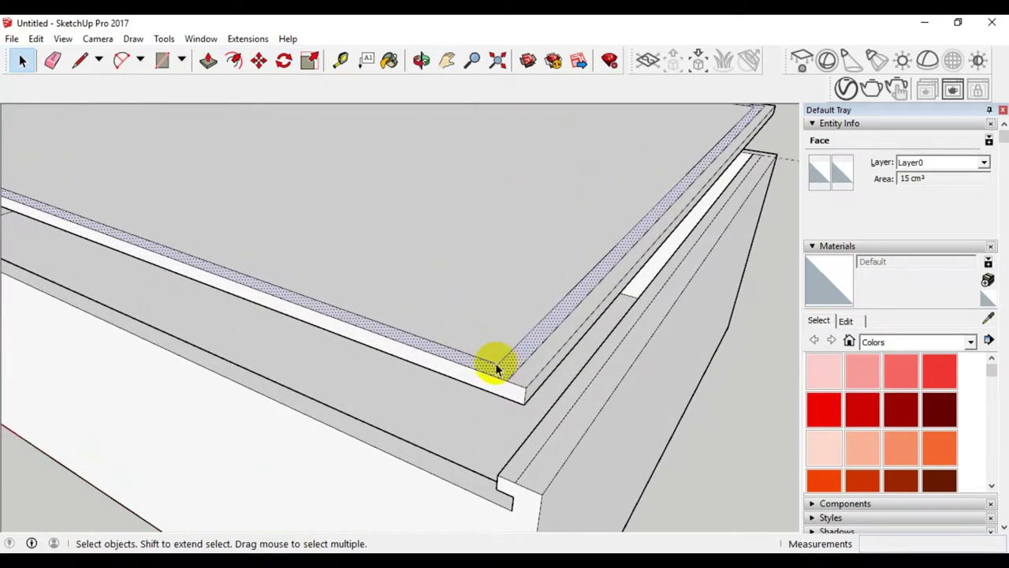
pyautogui.click(479, 294)
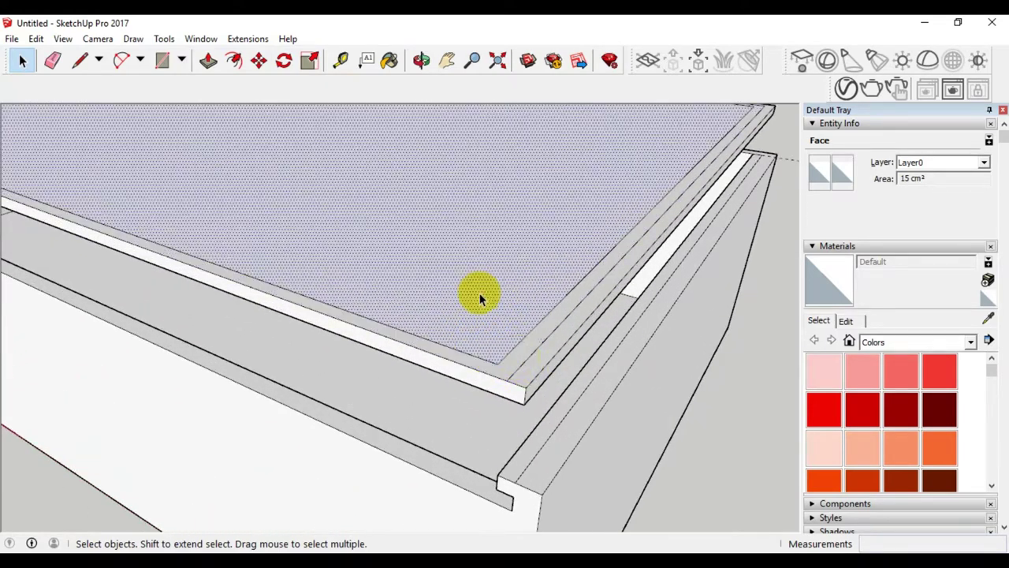
pyautogui.click(518, 359)
pyautogui.scroll(-1, 494, 254)
pyautogui.scroll(-2, 493, 252)
pyautogui.scroll(2, 496, 268)
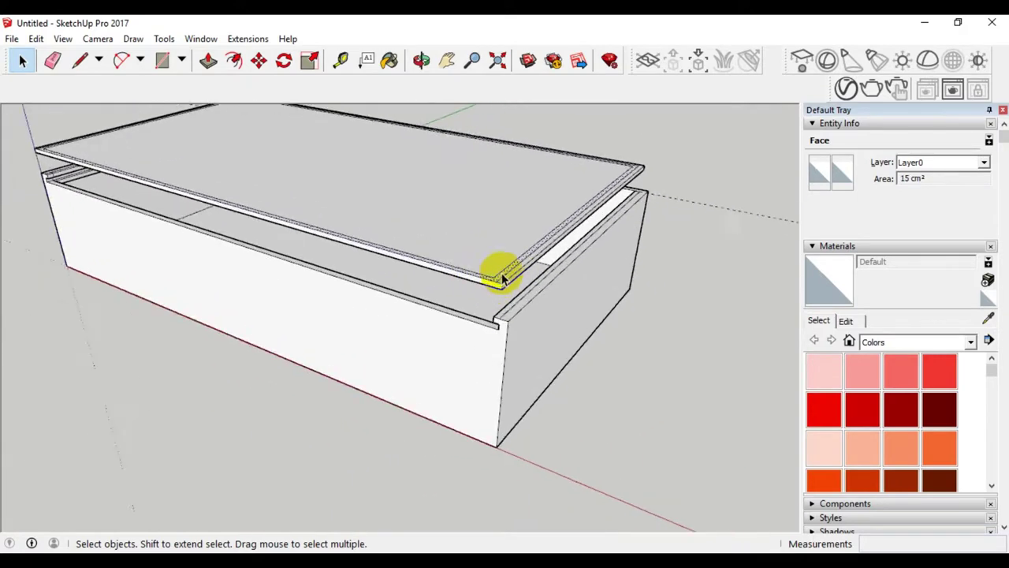
pyautogui.scroll(1, 515, 275)
pyautogui.scroll(1, 514, 275)
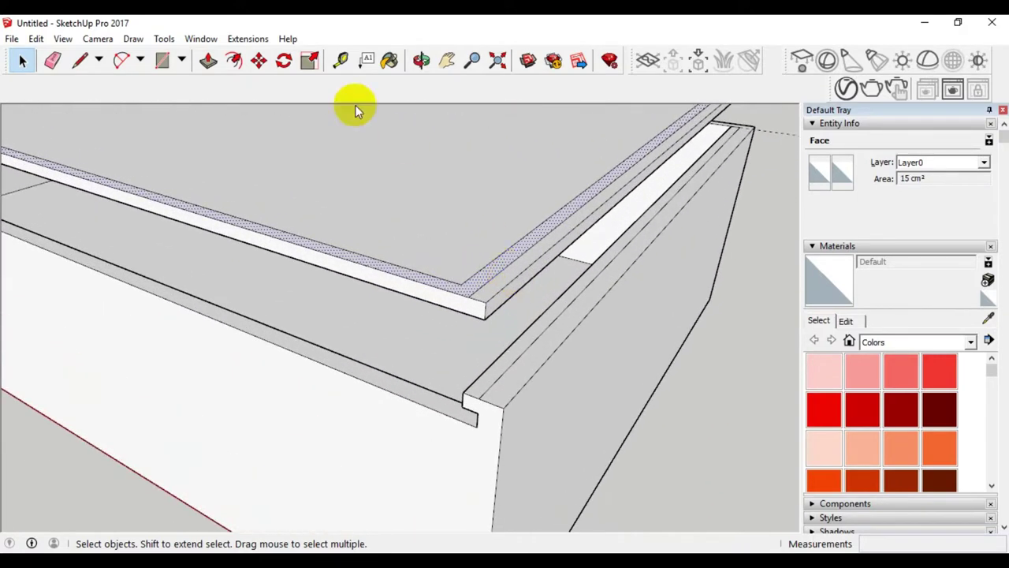
# - Copy the border strip 3 cm straight up with Move and Ctrl
pyautogui.click(260, 63)
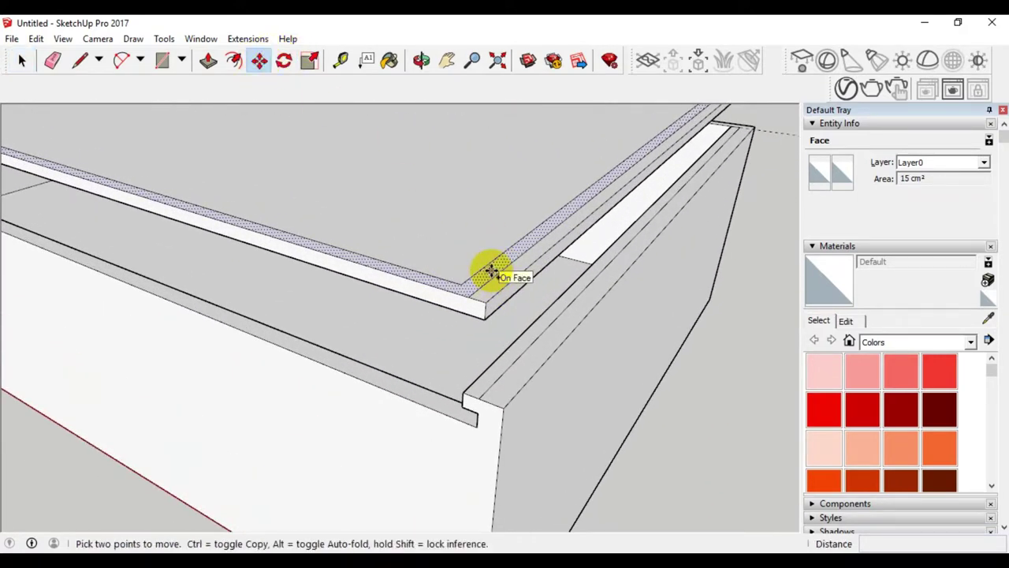
pyautogui.click(491, 271)
pyautogui.press('ctrl')
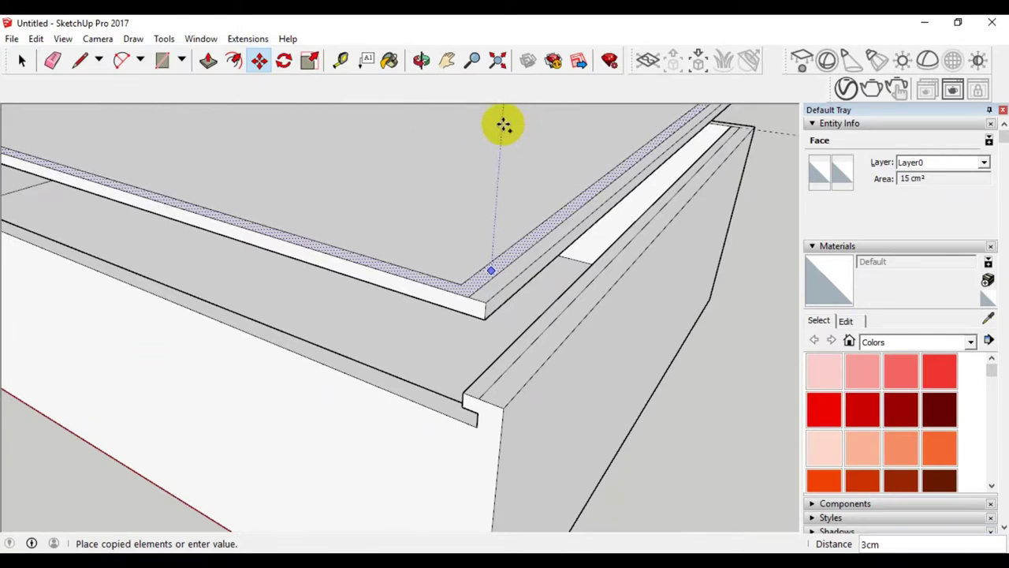
pyautogui.click(500, 124)
pyautogui.scroll(-3, 450, 327)
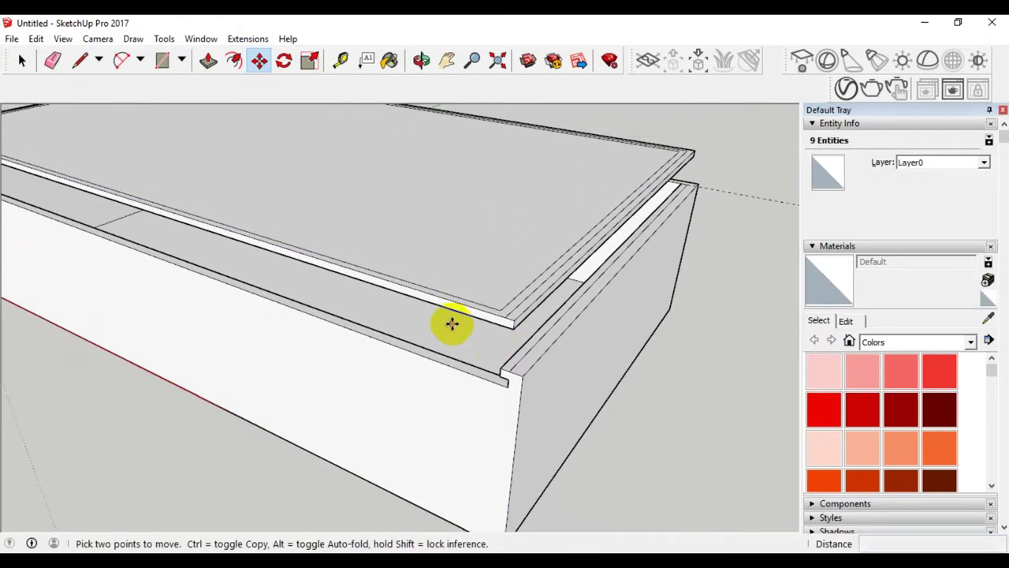
pyautogui.scroll(-3, 450, 323)
pyautogui.moveTo(450, 318)
pyautogui.mouseDown(button='middle')
pyautogui.moveTo(478, 334)
pyautogui.moveTo(468, 263)
pyautogui.moveTo(450, 234)
pyautogui.mouseUp(button='middle')
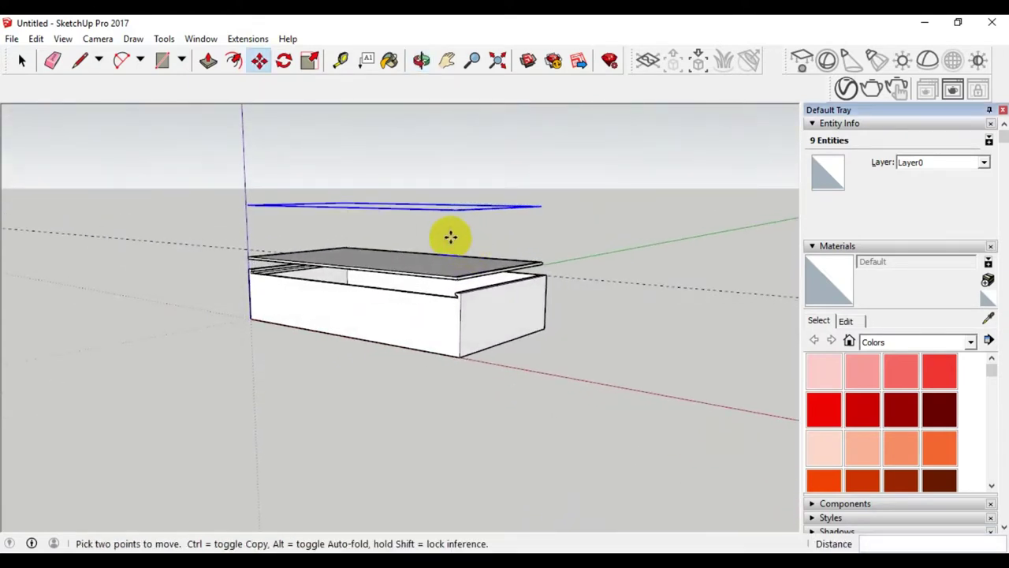
pyautogui.click(20, 62)
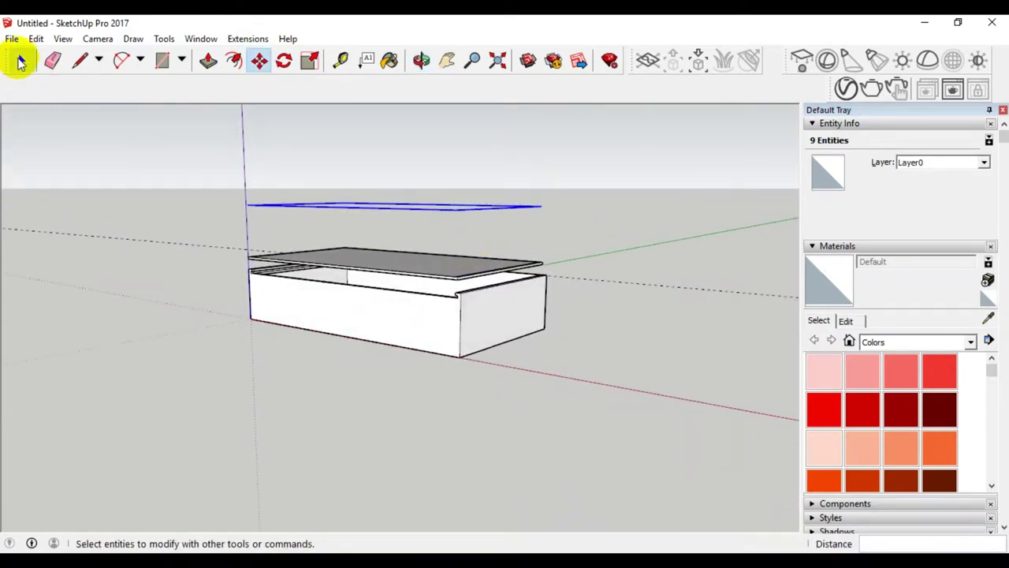
# - Orbit to eye level and window-select the floating copied frame
pyautogui.press('o')
pyautogui.moveTo(349, 150); pyautogui.dragTo(351, 249)
pyautogui.press('space')
pyautogui.click(419, 175)
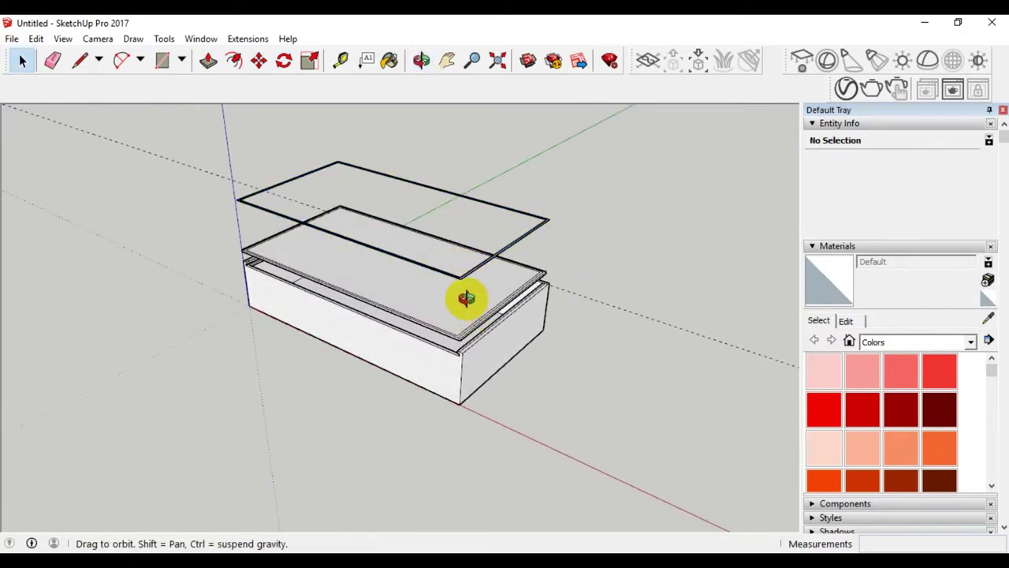
pyautogui.moveTo(466, 297); pyautogui.dragTo(446, 203)
pyautogui.press('space')
pyautogui.moveTo(216, 183); pyautogui.dragTo(575, 235)
pyautogui.moveTo(530, 234)
pyautogui.mouseDown(button='middle')
pyautogui.moveTo(484, 248)
pyautogui.moveTo(496, 259)
pyautogui.mouseUp(button='middle')
pyautogui.scroll(2, 498, 260)
pyautogui.scroll(3, 501, 260)
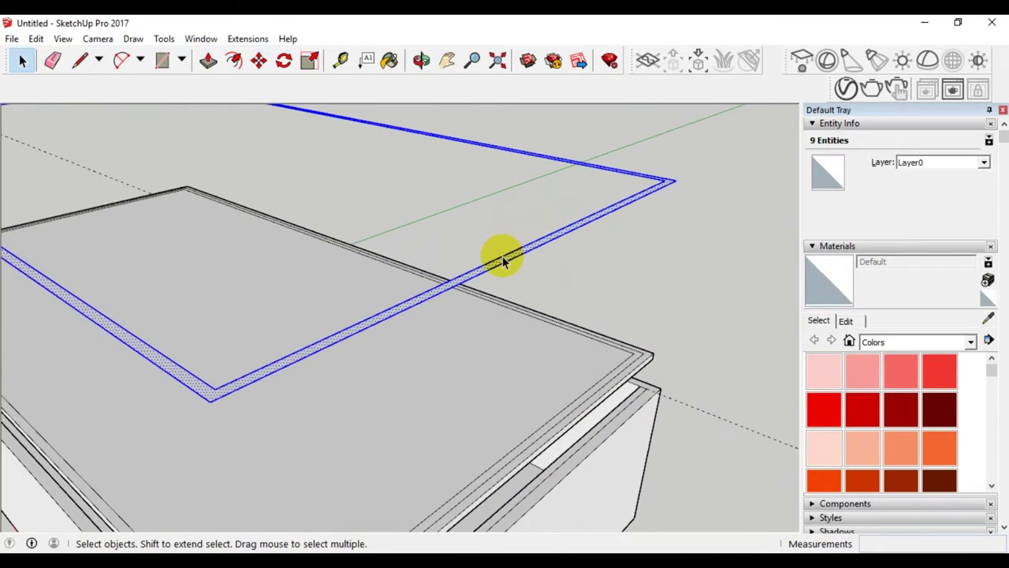
# - Turn the selected floating frame into a group via Make Group
pyautogui.rightClick(502, 260)
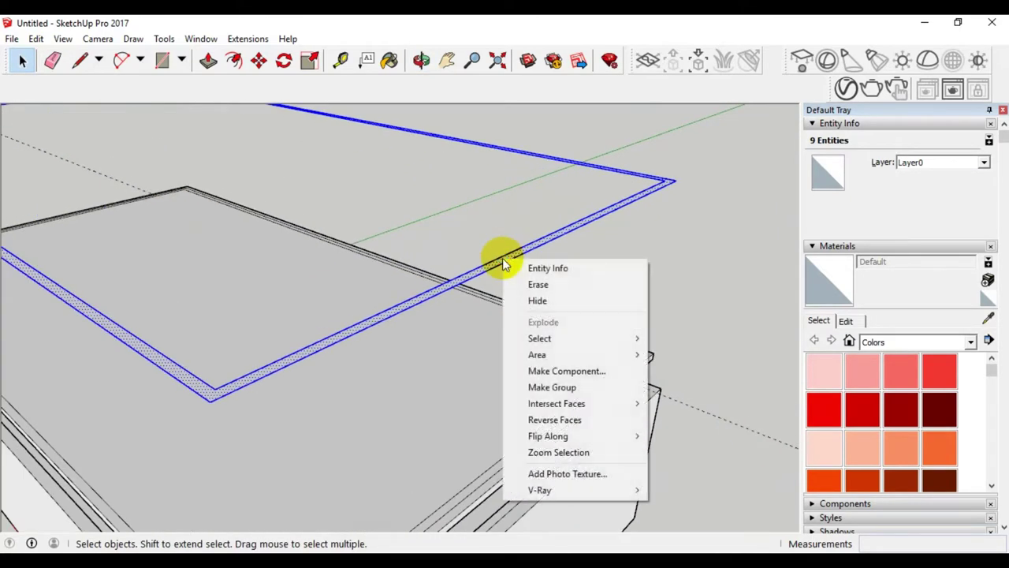
pyautogui.click(552, 387)
pyautogui.scroll(-3, 590, 285)
pyautogui.scroll(-3, 559, 283)
pyautogui.moveTo(479, 398); pyautogui.dragTo(497, 400, button='middle')
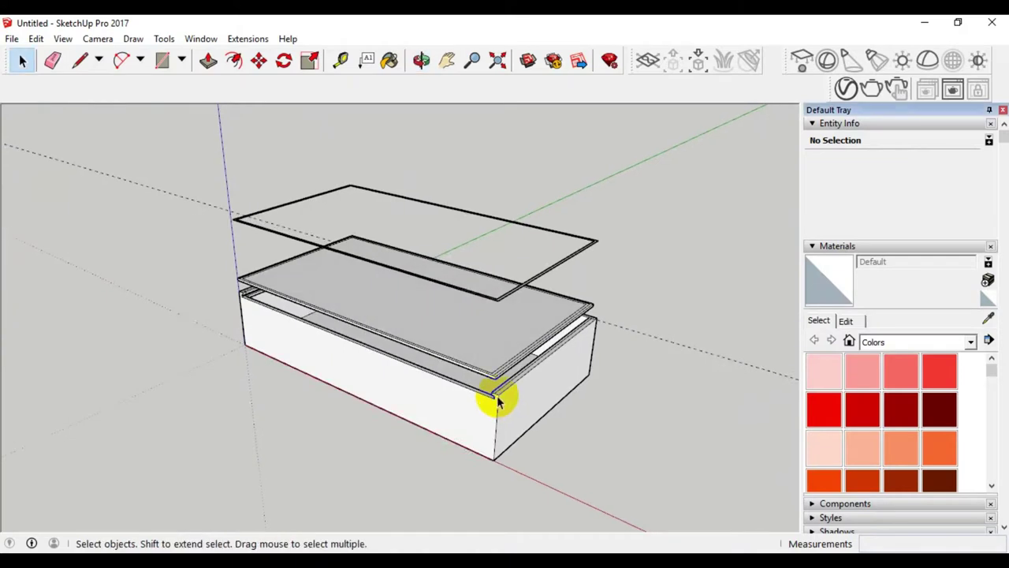
pyautogui.scroll(2, 497, 386)
pyautogui.scroll(2, 495, 374)
pyautogui.scroll(2, 491, 383)
pyautogui.scroll(1, 491, 385)
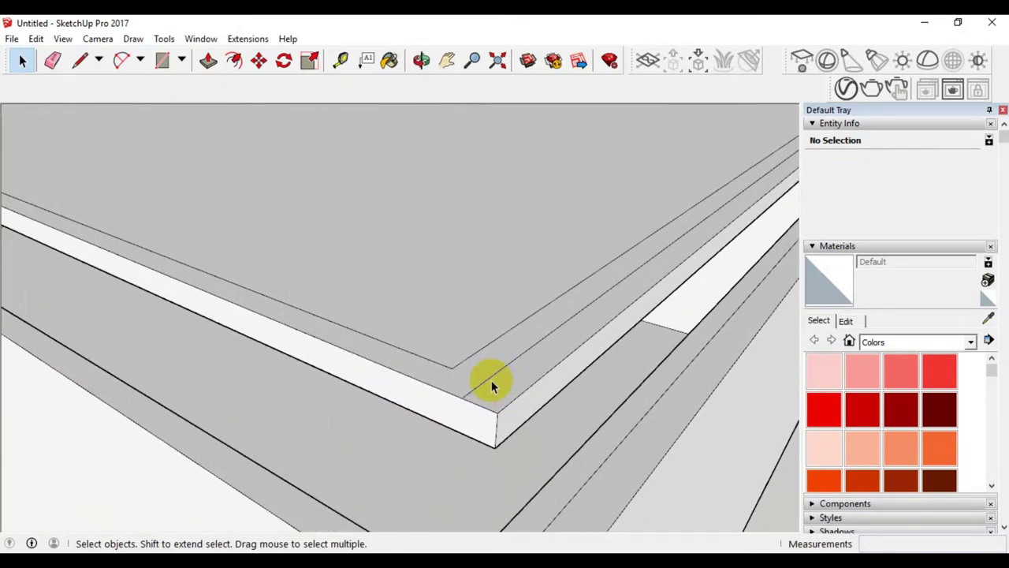
pyautogui.moveTo(446, 387); pyautogui.dragTo(529, 394, button='middle')
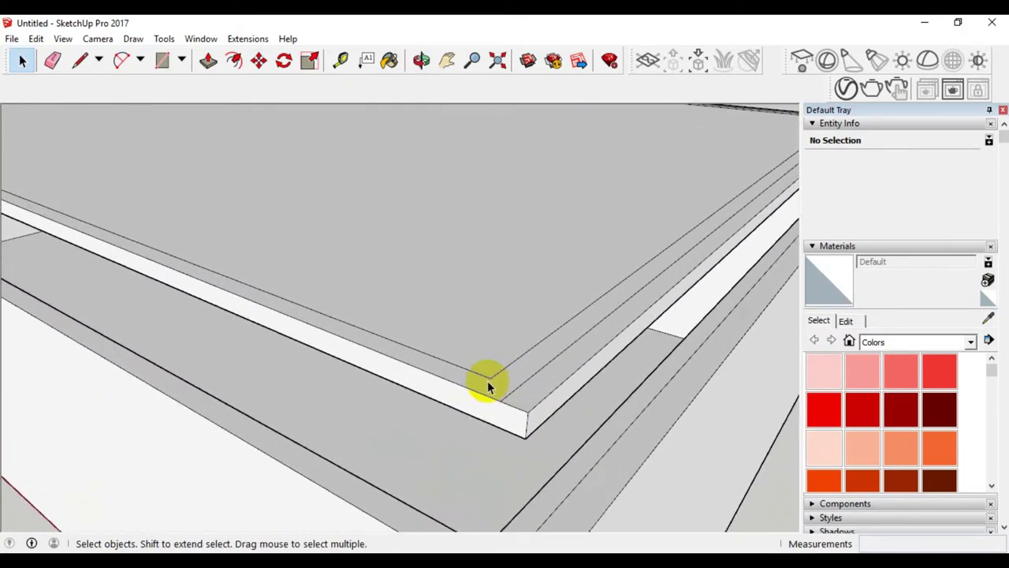
# - Draw an edge from the lid's inner corner to its outer edge, splitting off the strip
pyautogui.scroll(2, 487, 381)
pyautogui.click(80, 60)
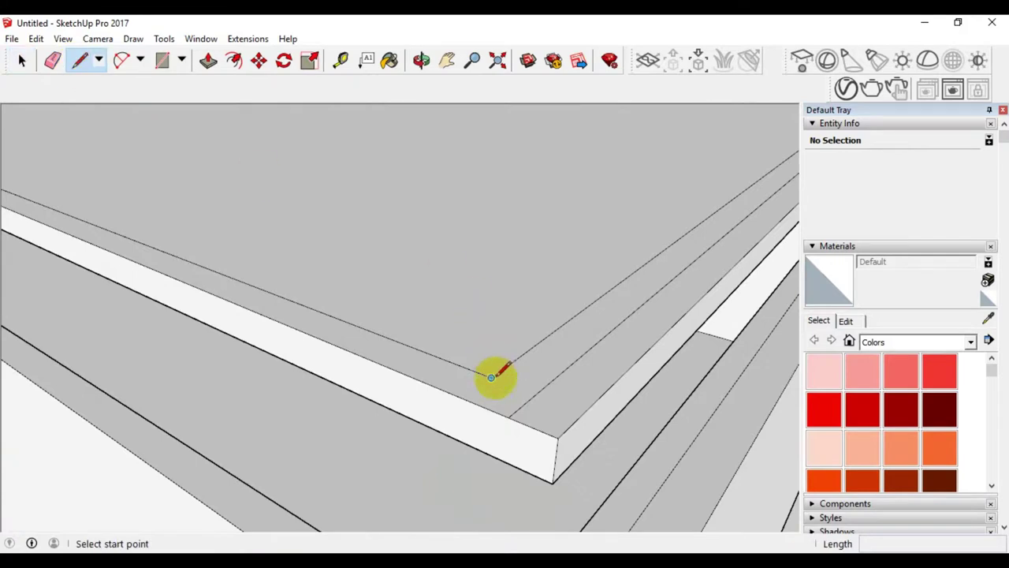
pyautogui.click(491, 378)
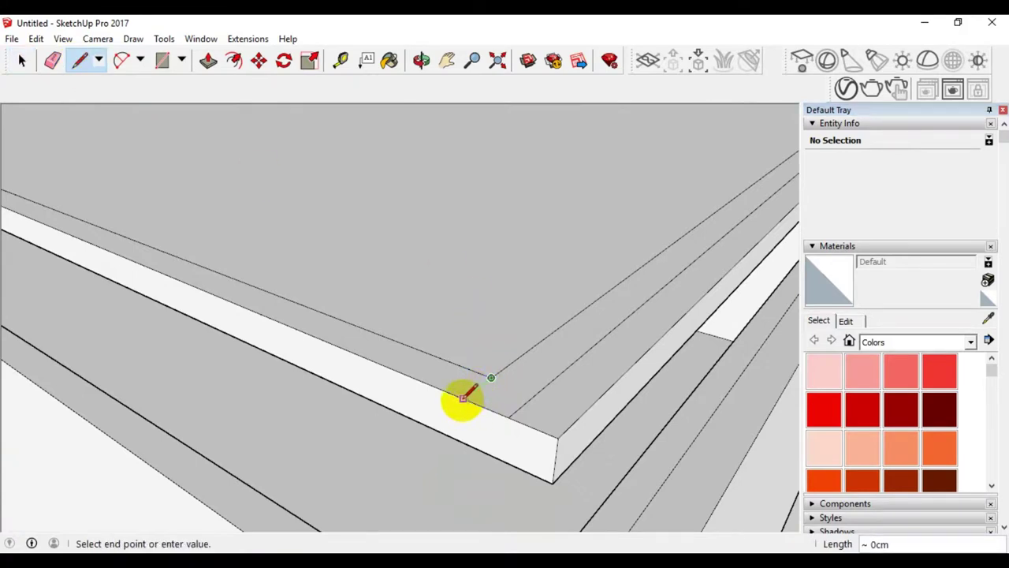
pyautogui.click(464, 397)
pyautogui.scroll(-2, 518, 399)
pyautogui.scroll(-2, 529, 401)
pyautogui.scroll(-2, 531, 399)
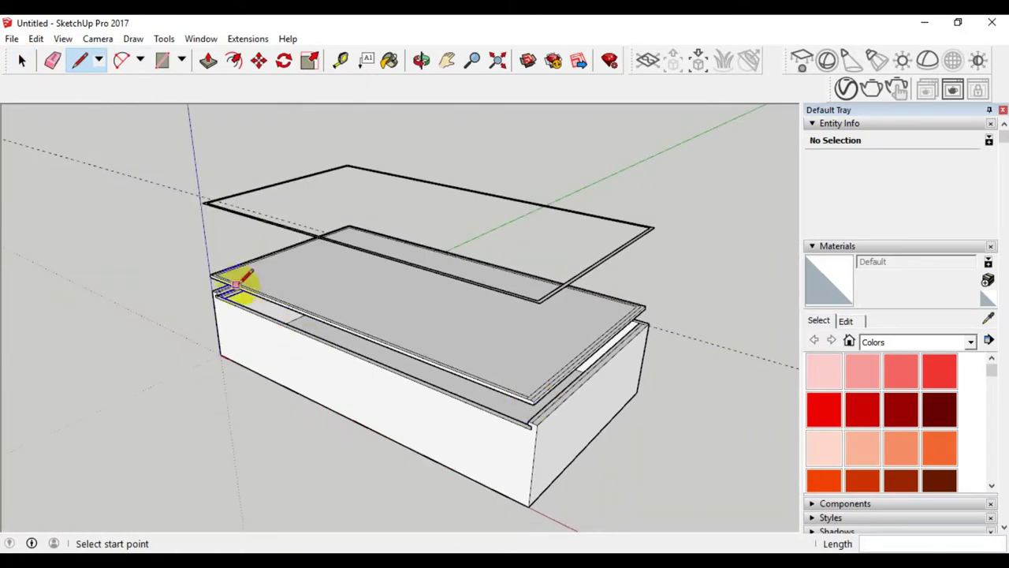
pyautogui.scroll(2, 235, 285)
pyautogui.scroll(2, 210, 292)
pyautogui.scroll(1, 203, 259)
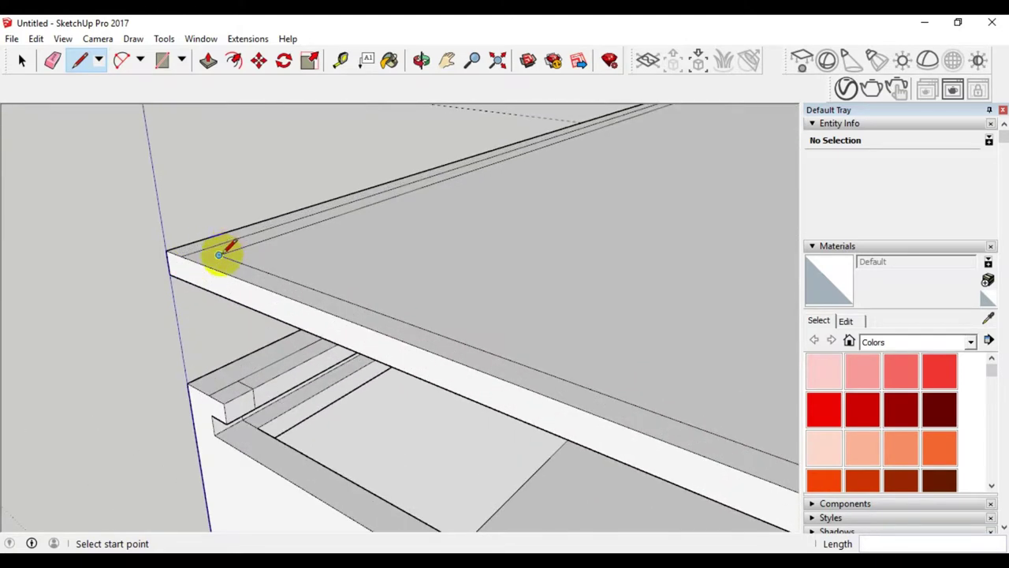
# - Cancel the unfinished line at the front-left corner and return to Select
pyautogui.click(219, 254)
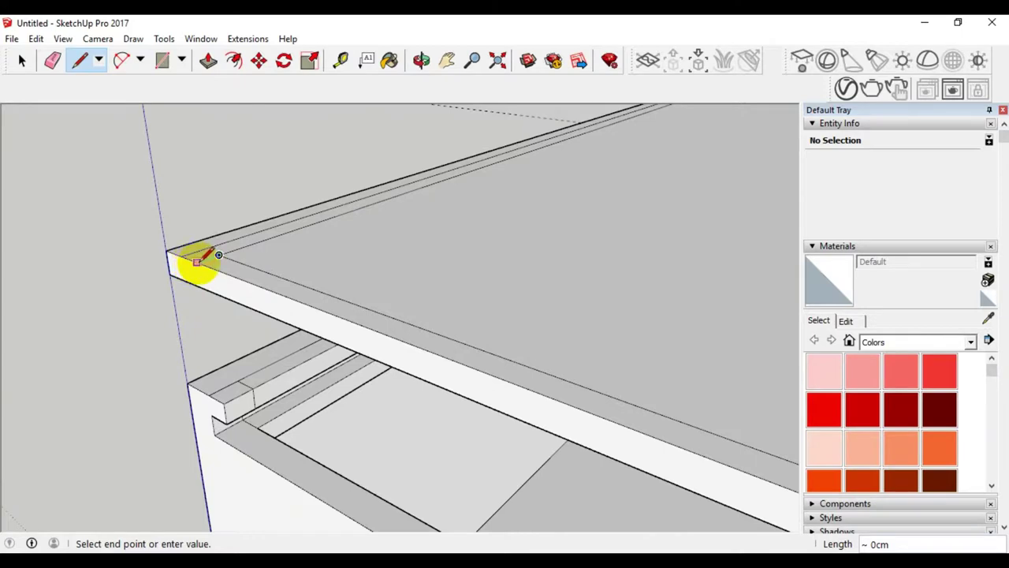
pyautogui.press('Escape')
pyautogui.click(22, 60)
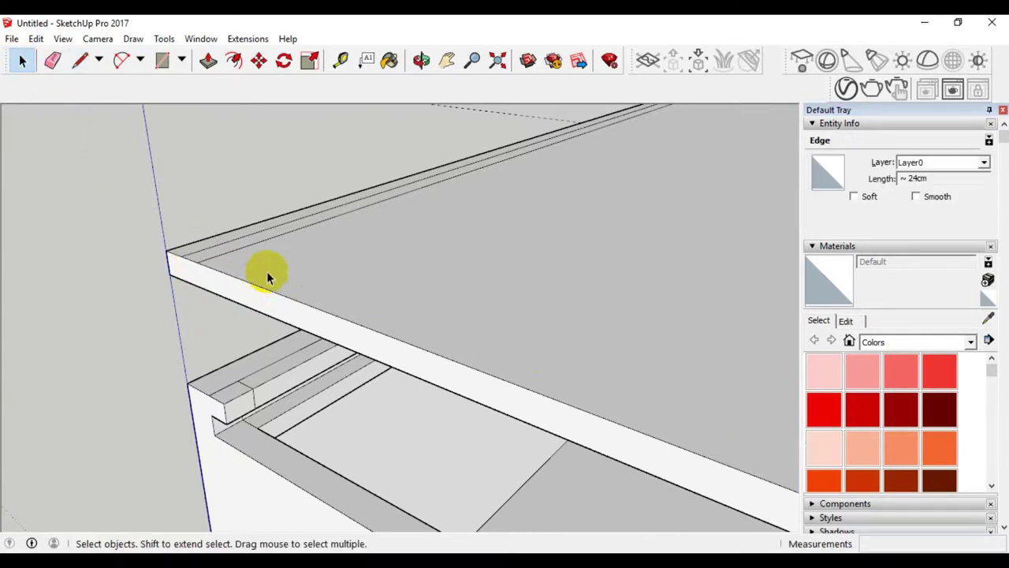
pyautogui.scroll(-2, 236, 265)
pyautogui.scroll(-2, 207, 254)
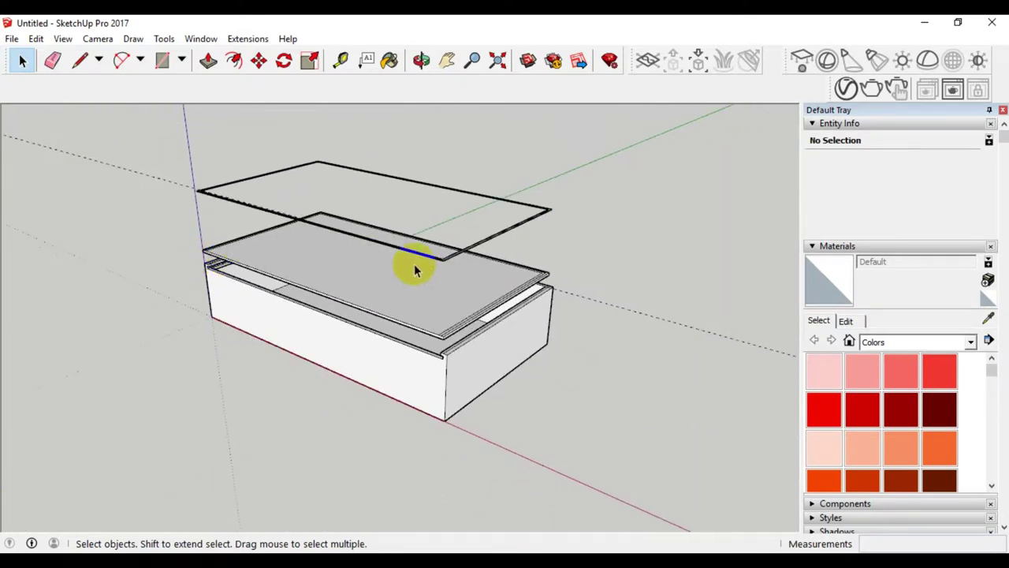
pyautogui.scroll(2, 541, 268)
pyautogui.scroll(2, 568, 274)
pyautogui.scroll(2, 590, 285)
# - Select the thin border face on the lid slab
pyautogui.scroll(1, 592, 291)
pyautogui.click(548, 315)
pyautogui.scroll(-1, 588, 293)
pyautogui.scroll(-2, 525, 317)
pyautogui.scroll(-3, 524, 324)
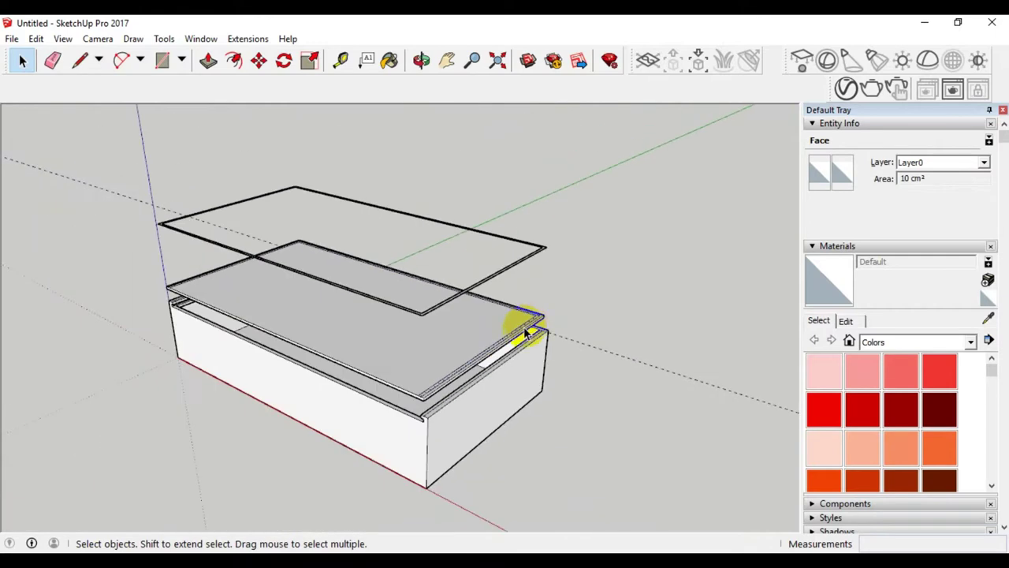
pyautogui.scroll(2, 418, 397)
pyautogui.scroll(1, 439, 399)
pyautogui.scroll(-2, 440, 393)
pyautogui.scroll(2, 441, 394)
pyautogui.scroll(-1, 440, 393)
pyautogui.scroll(1, 441, 394)
pyautogui.scroll(-2, 441, 394)
pyautogui.scroll(2, 441, 393)
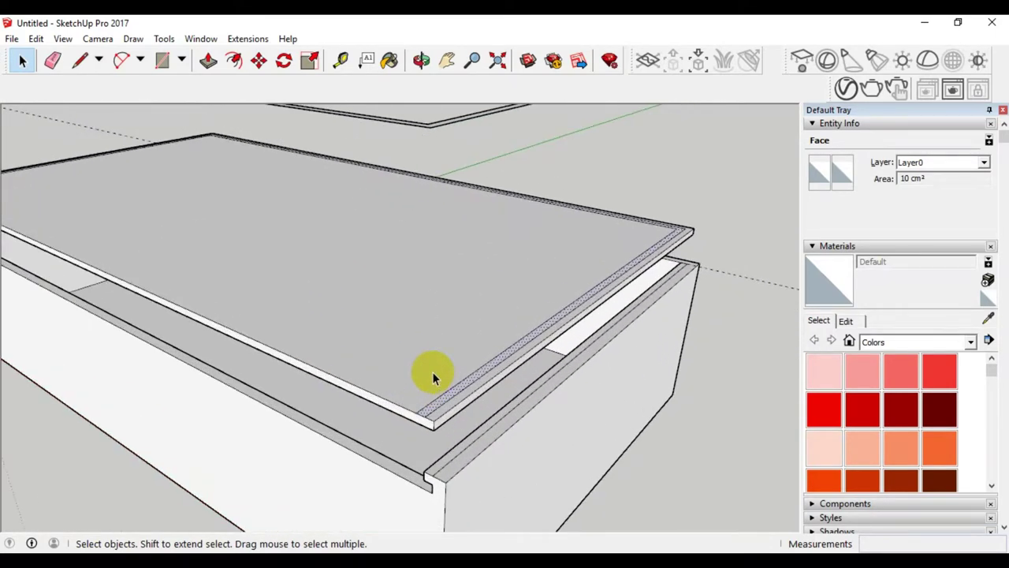
# - Push/pull the border strip by 5 to raise it into a small step
pyautogui.click(207, 63)
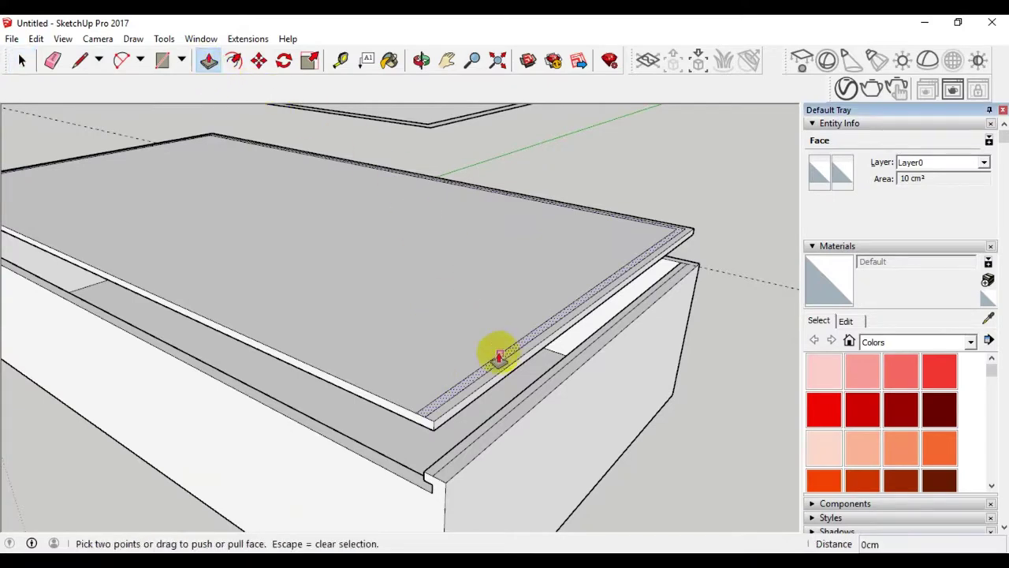
pyautogui.scroll(2, 444, 387)
pyautogui.scroll(2, 468, 398)
pyautogui.click(466, 382)
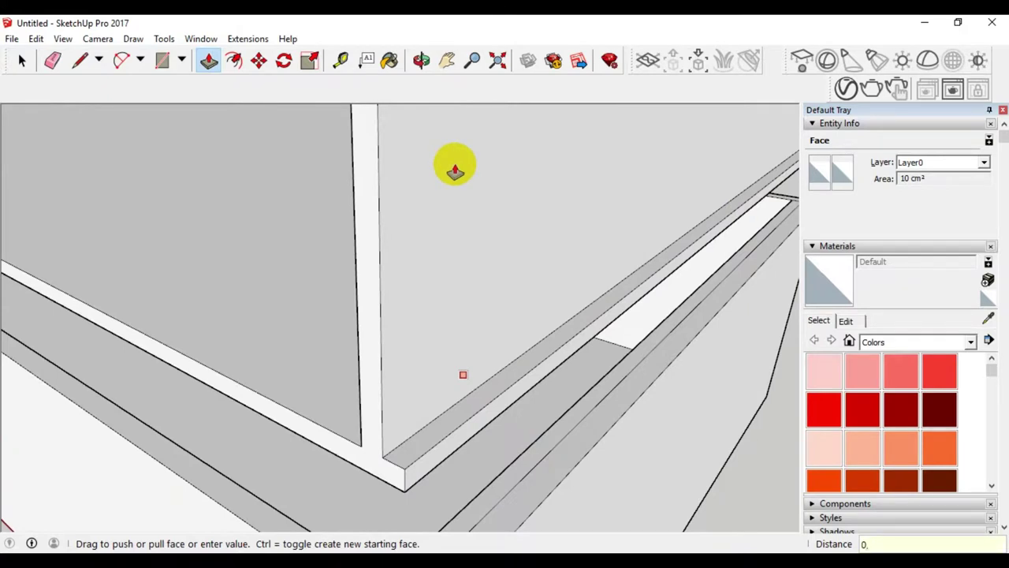
pyautogui.write('5')
pyautogui.press('Return')
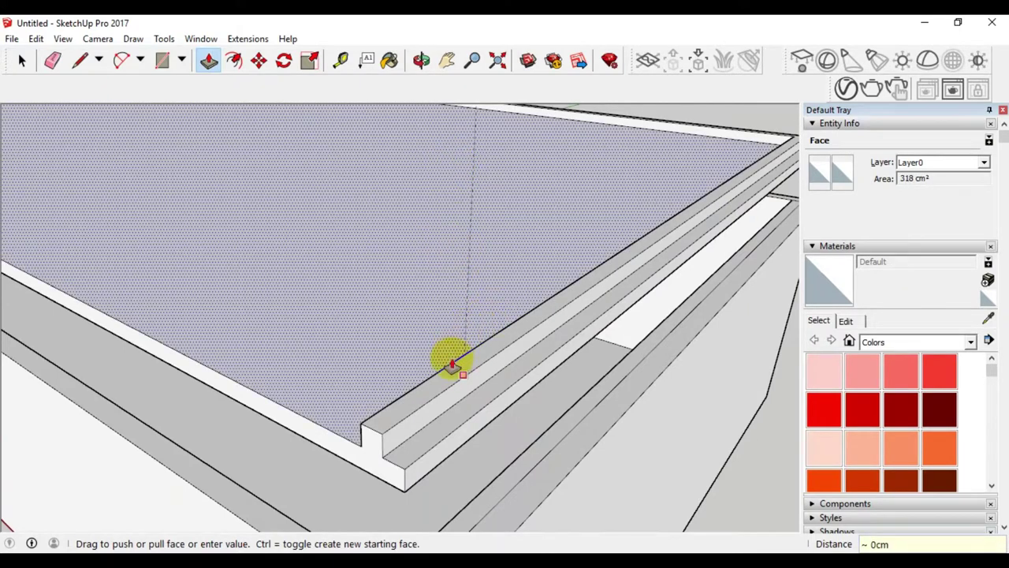
pyautogui.click(439, 354)
# - Orbit around the box and lids to inspect the raised border step
pyautogui.scroll(-3, 439, 354)
pyautogui.scroll(-2, 448, 367)
pyautogui.scroll(4, 448, 368)
pyautogui.scroll(-3, 447, 367)
pyautogui.scroll(-2, 450, 371)
pyautogui.moveTo(484, 371); pyautogui.dragTo(525, 376, button='middle')
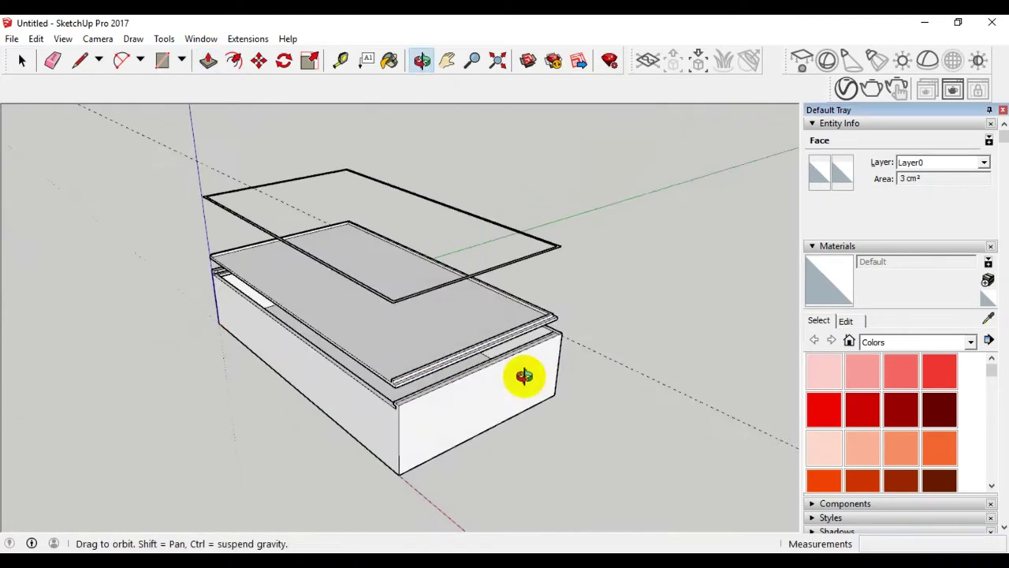
pyautogui.scroll(-2, 453, 331)
pyautogui.moveTo(453, 331)
pyautogui.mouseDown(button='middle')
pyautogui.moveTo(302, 378)
pyautogui.moveTo(320, 432)
pyautogui.moveTo(468, 431)
pyautogui.moveTo(552, 403)
pyautogui.moveTo(549, 383)
pyautogui.mouseUp(button='middle')
pyautogui.moveTo(549, 383)
pyautogui.mouseDown()
pyautogui.moveTo(522, 426)
pyautogui.moveTo(496, 412)
pyautogui.moveTo(496, 388)
pyautogui.moveTo(513, 383)
pyautogui.moveTo(581, 430)
pyautogui.moveTo(573, 444)
pyautogui.moveTo(517, 441)
pyautogui.moveTo(507, 412)
pyautogui.mouseUp()
pyautogui.press('p')
pyautogui.scroll(3, 450, 378)
pyautogui.scroll(3, 473, 370)
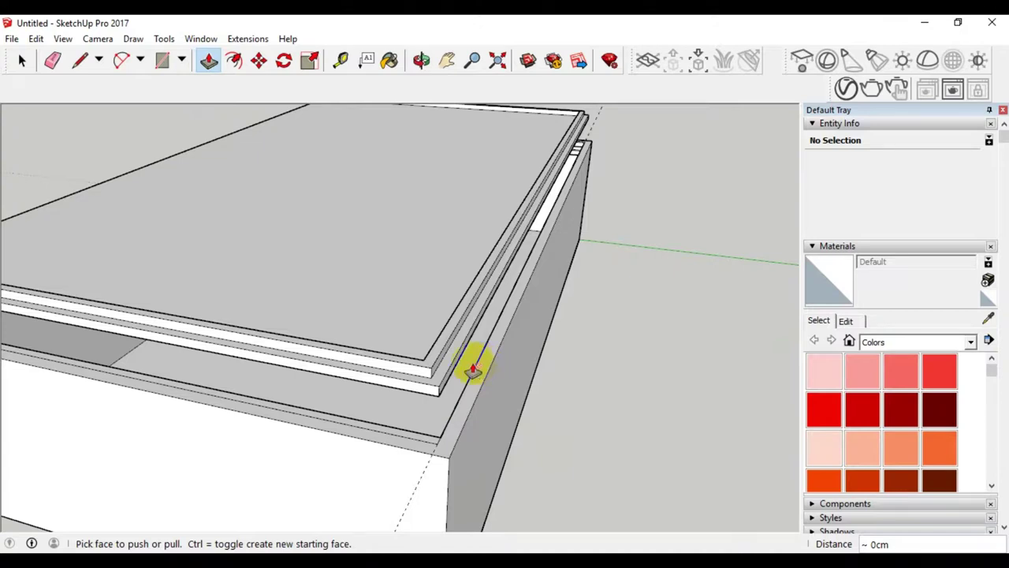
# - Select the border face at the lid's corner
pyautogui.scroll(1, 465, 367)
pyautogui.scroll(1, 458, 363)
pyautogui.scroll(1, 450, 371)
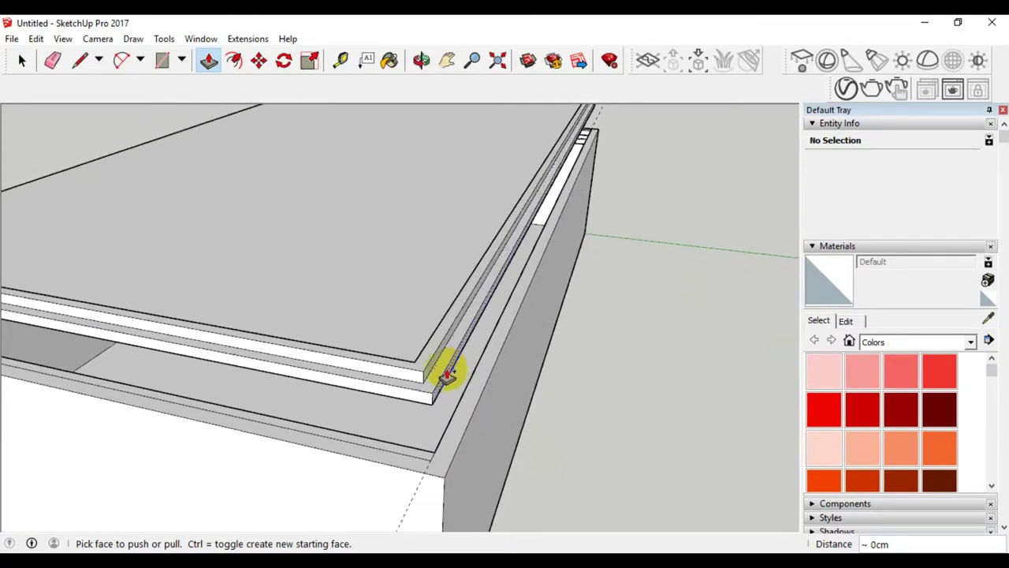
pyautogui.click(446, 375)
pyautogui.click(23, 60)
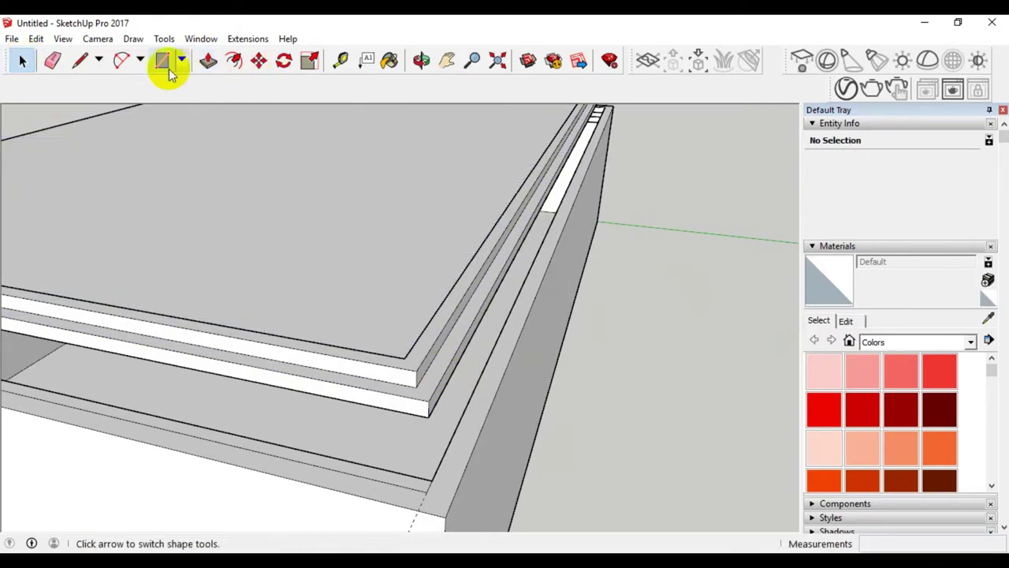
pyautogui.scroll(2, 440, 373)
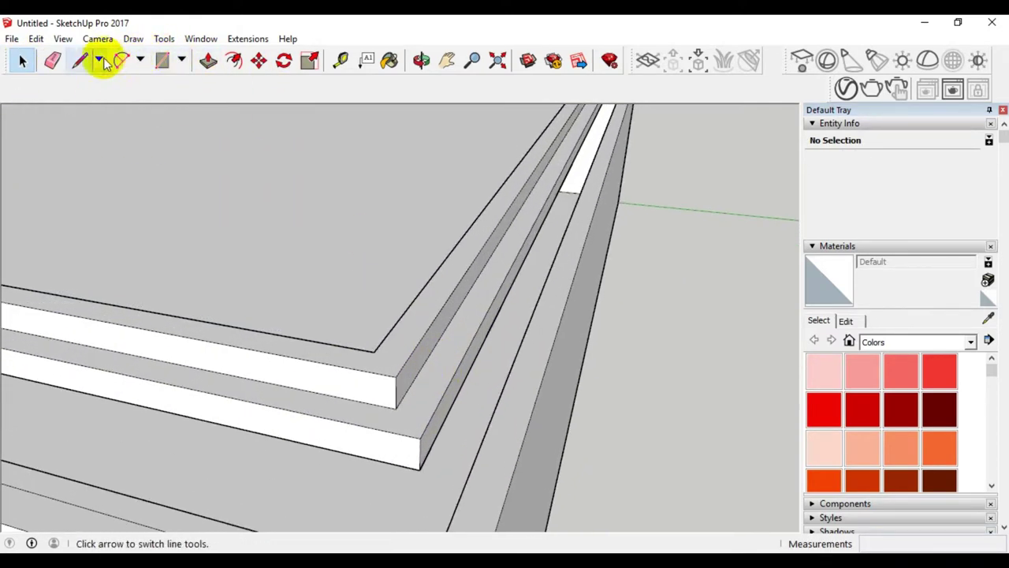
# - Draw a short closing edge from the lid's corner point across the border strip
pyautogui.click(79, 61)
pyautogui.click(395, 408)
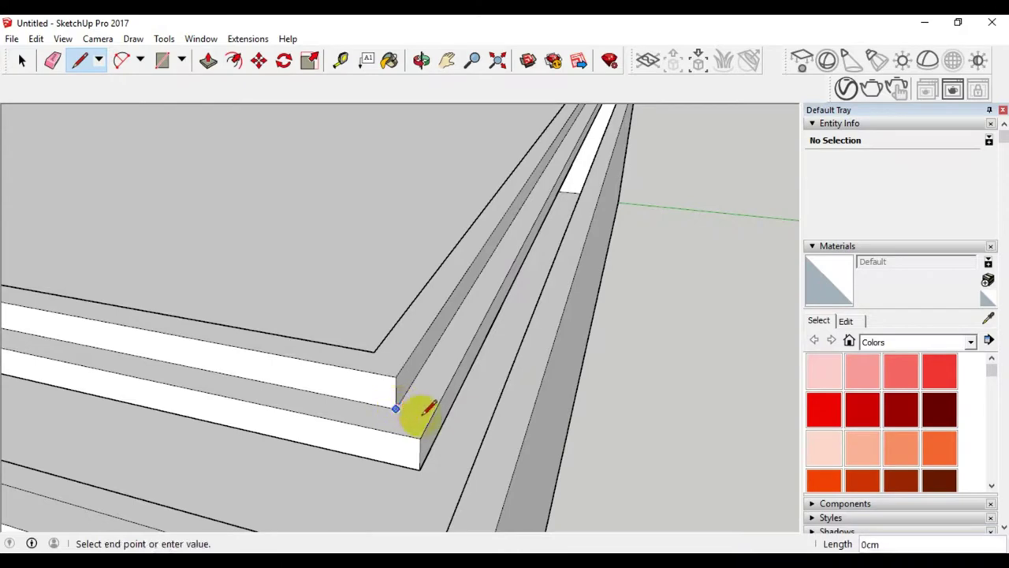
pyautogui.scroll(-3, 432, 416)
pyautogui.moveTo(383, 434); pyautogui.dragTo(397, 421, button='middle')
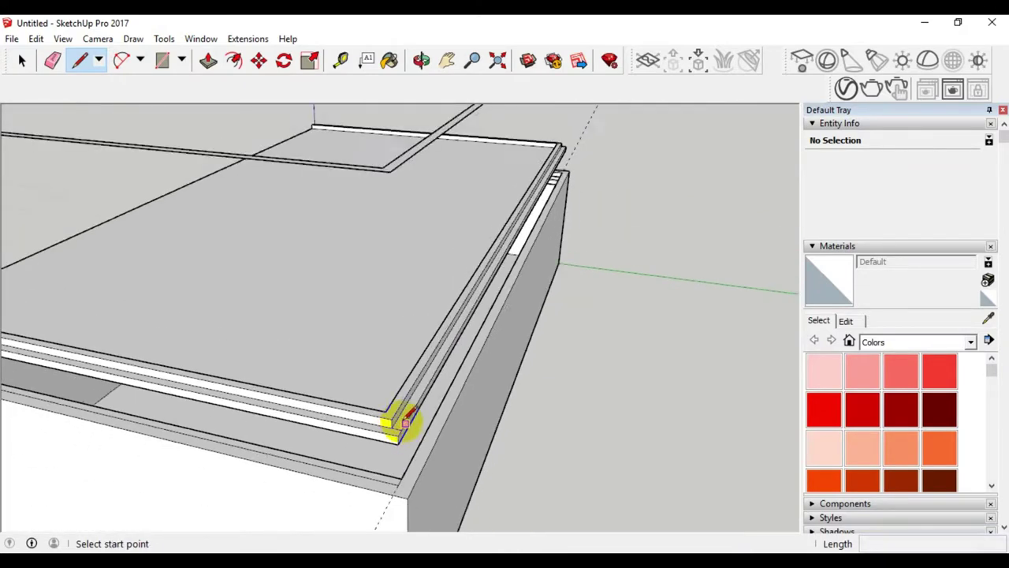
pyautogui.scroll(3, 554, 189)
pyautogui.scroll(1, 536, 148)
pyautogui.scroll(1, 536, 148)
pyautogui.scroll(1, 541, 152)
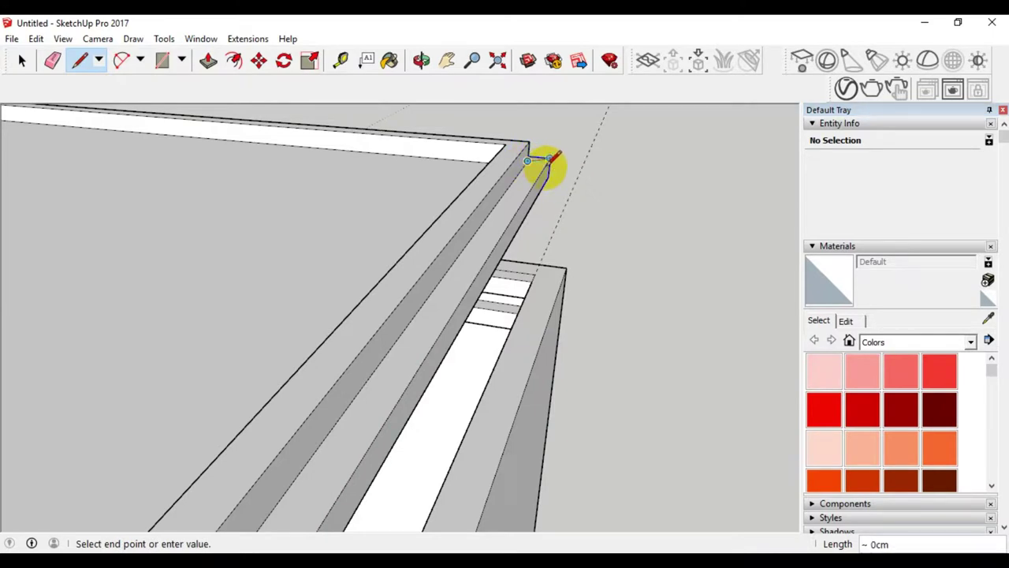
pyautogui.scroll(2, 547, 164)
pyautogui.moveTo(554, 151)
pyautogui.mouseDown(button='middle')
pyautogui.moveTo(513, 261)
pyautogui.moveTo(378, 279)
pyautogui.moveTo(547, 236)
pyautogui.moveTo(516, 207)
pyautogui.mouseUp(button='middle')
pyautogui.click(506, 203)
pyautogui.click(533, 231)
# - Add another short edge at the lid's front-left corner, then return to Select
pyautogui.moveTo(574, 248)
pyautogui.mouseDown(button='middle')
pyautogui.moveTo(637, 232)
pyautogui.moveTo(623, 243)
pyautogui.mouseUp(button='middle')
pyautogui.scroll(-3, 631, 237)
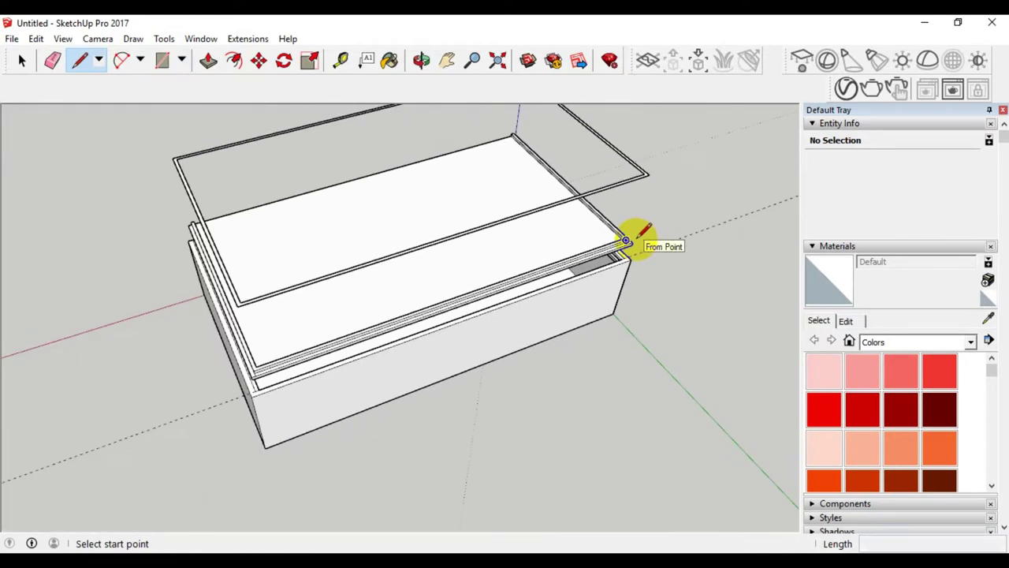
pyautogui.scroll(3, 286, 345)
pyautogui.scroll(2, 279, 383)
pyautogui.scroll(2, 288, 330)
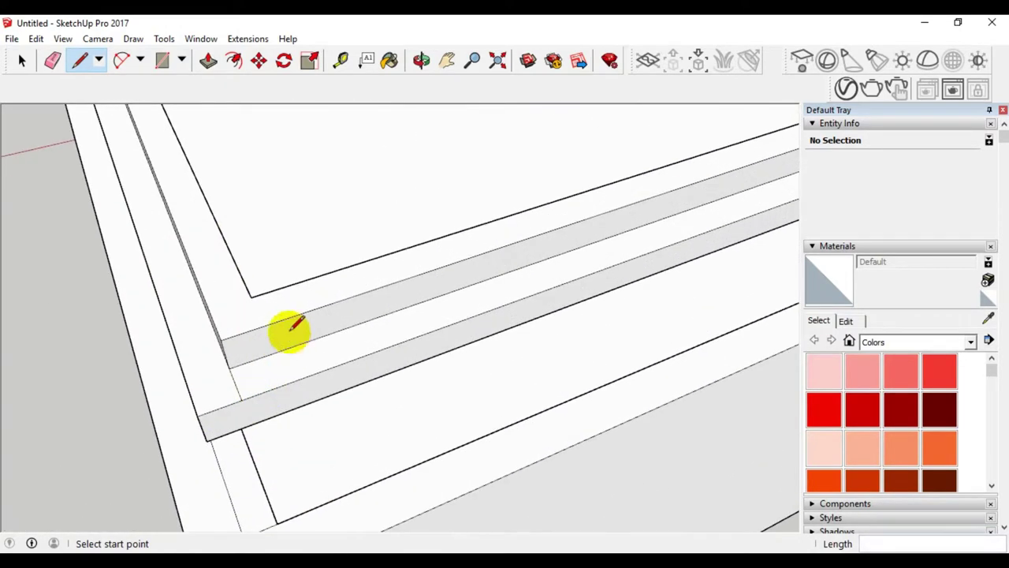
pyautogui.click(251, 297)
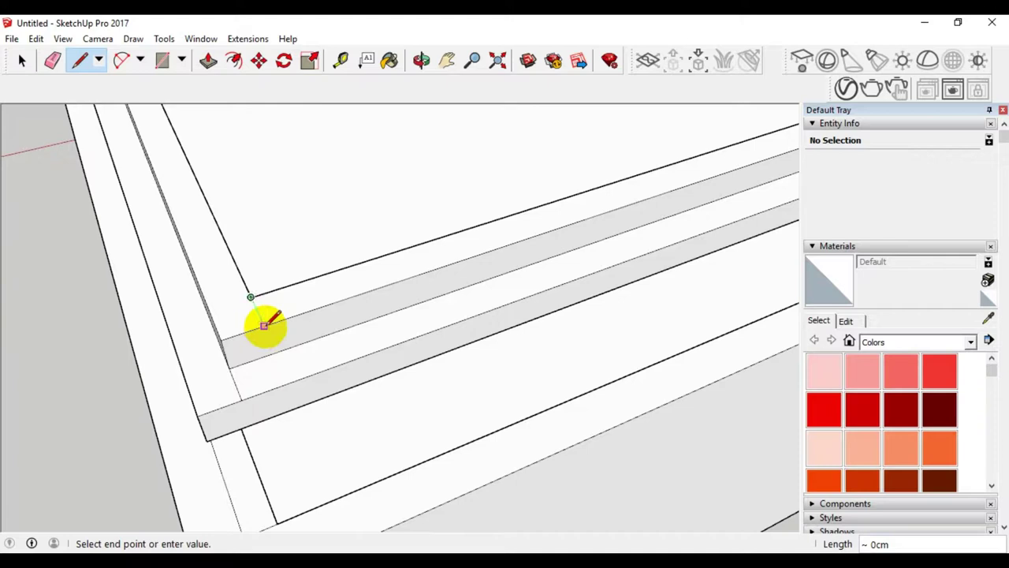
pyautogui.scroll(-1, 265, 324)
pyautogui.scroll(-1, 265, 324)
pyautogui.click(22, 61)
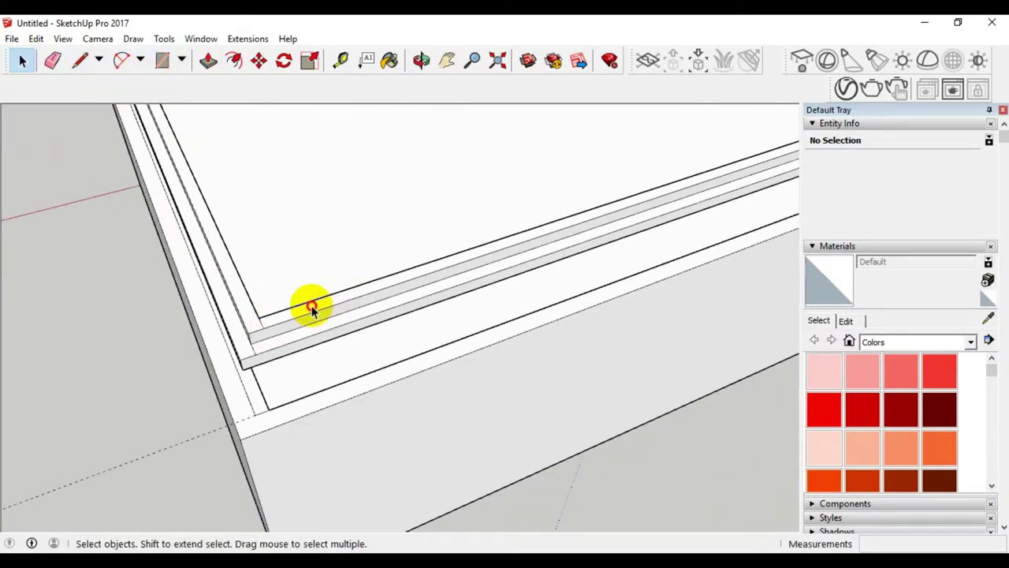
# - Push/pull the narrow border strip along the lid edge, then begin pulling the adjacent strip face
pyautogui.click(263, 266)
pyautogui.click(208, 60)
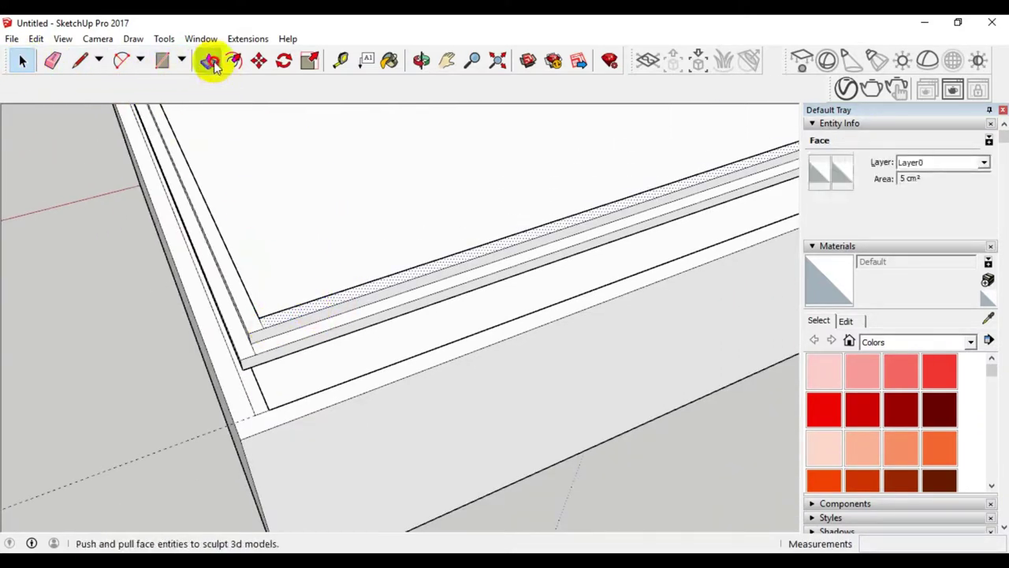
pyautogui.click(306, 307)
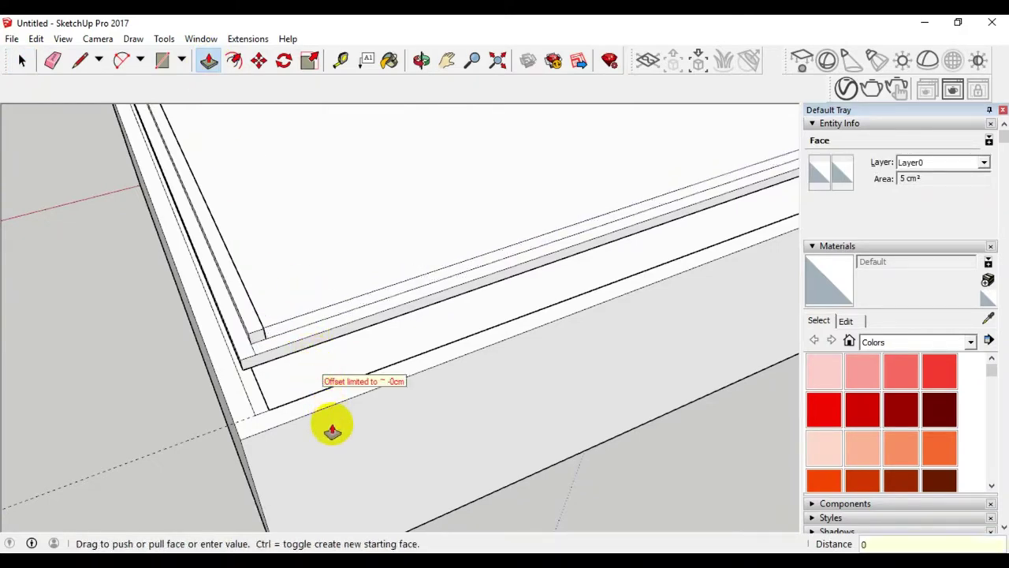
pyautogui.click(331, 430)
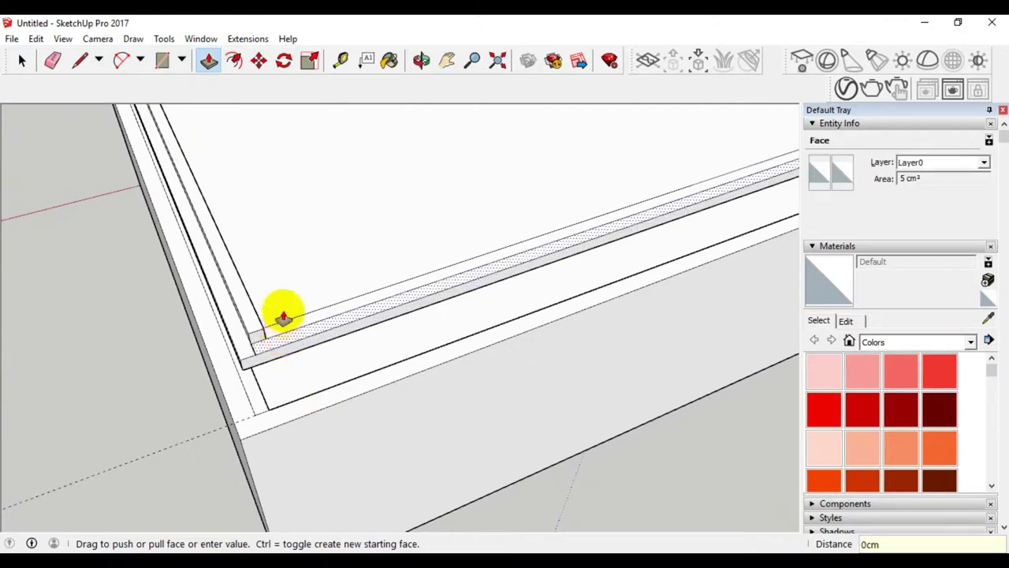
pyautogui.click(279, 252)
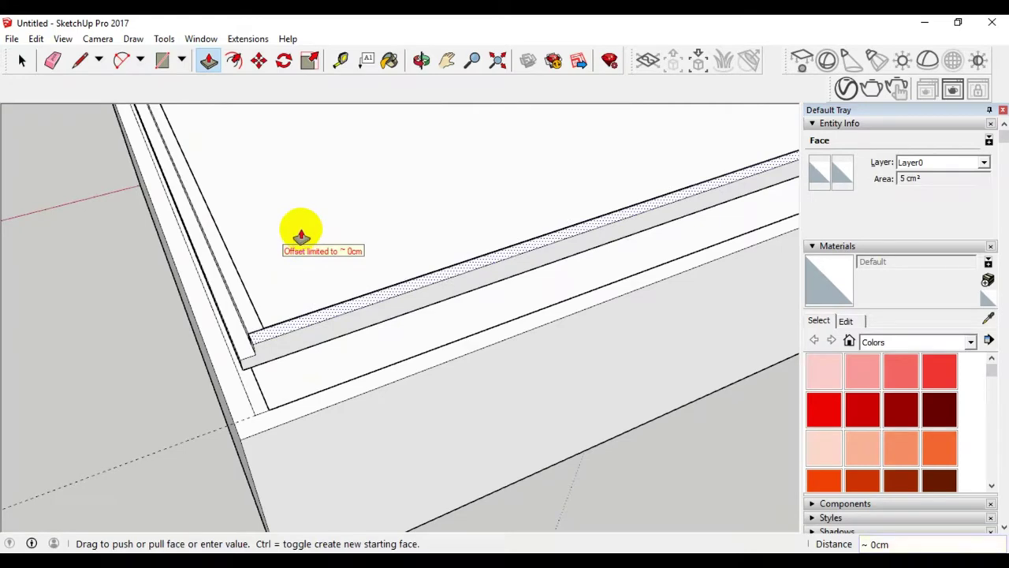
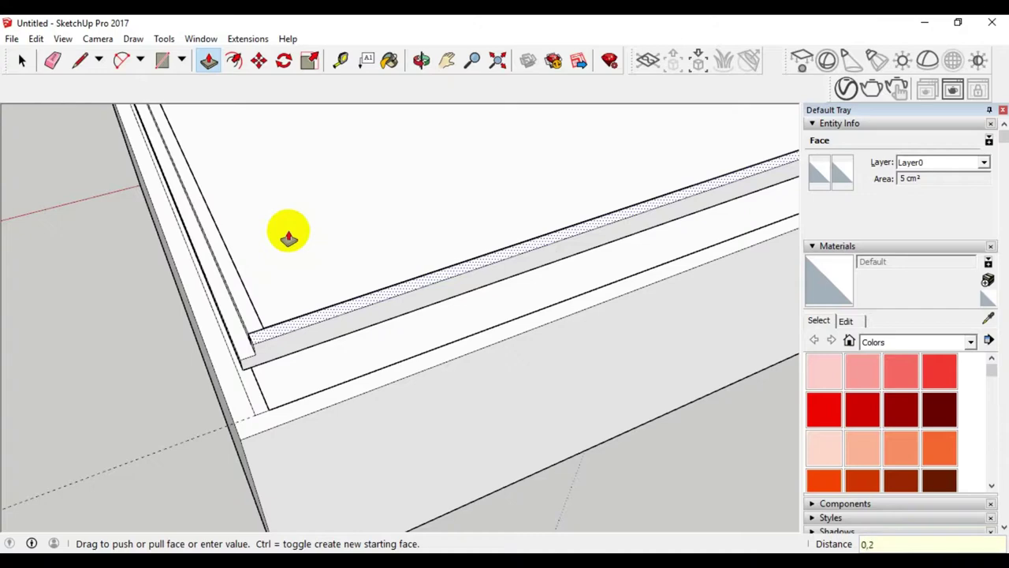
# - Orbit to the lid corner and check the length of the lid's inner edge
pyautogui.moveTo(191, 383)
pyautogui.mouseDown(button='middle')
pyautogui.moveTo(448, 389)
pyautogui.moveTo(433, 385)
pyautogui.moveTo(327, 428)
pyautogui.moveTo(376, 406)
pyautogui.moveTo(338, 410)
pyautogui.mouseUp(button='middle')
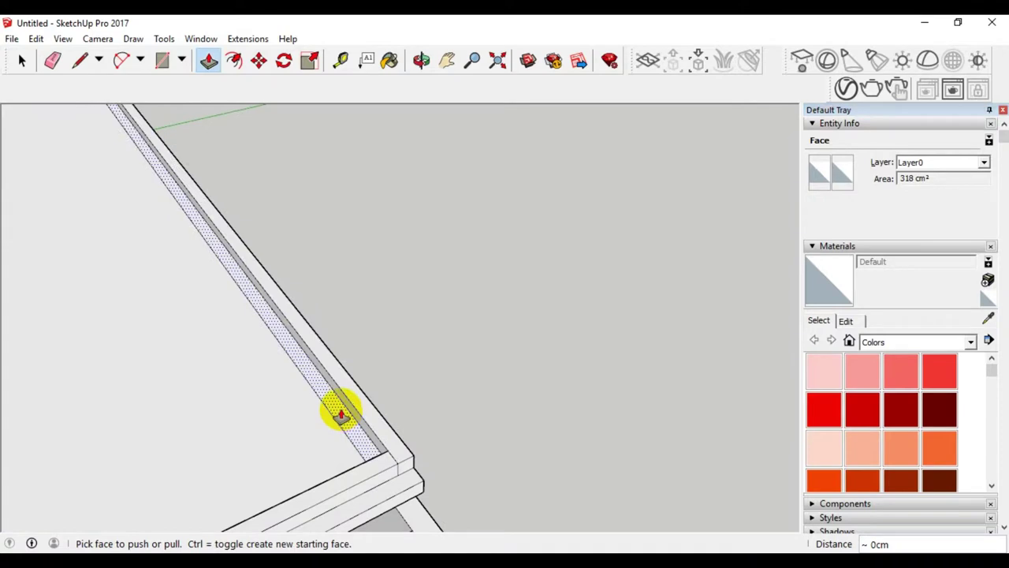
pyautogui.click(22, 59)
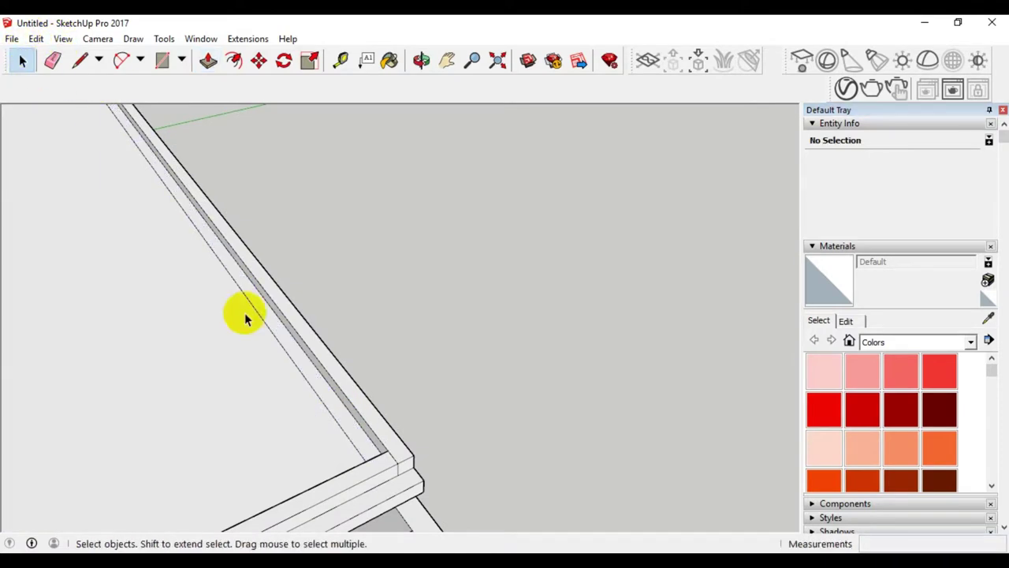
pyautogui.click(323, 407)
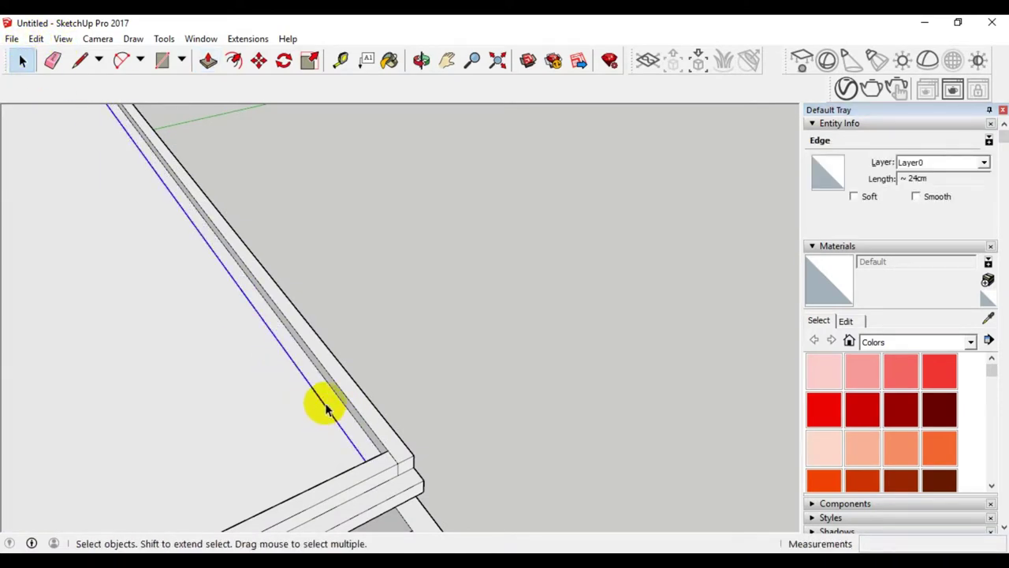
pyautogui.click(403, 476)
pyautogui.scroll(-5, 398, 473)
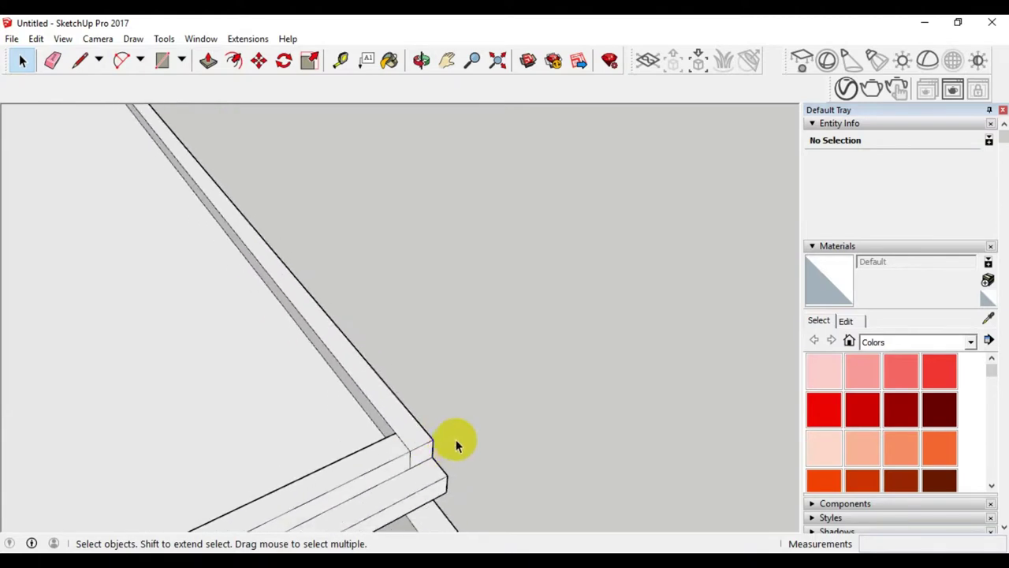
pyautogui.scroll(-4, 402, 347)
pyautogui.scroll(5, 338, 293)
pyautogui.scroll(3, 338, 294)
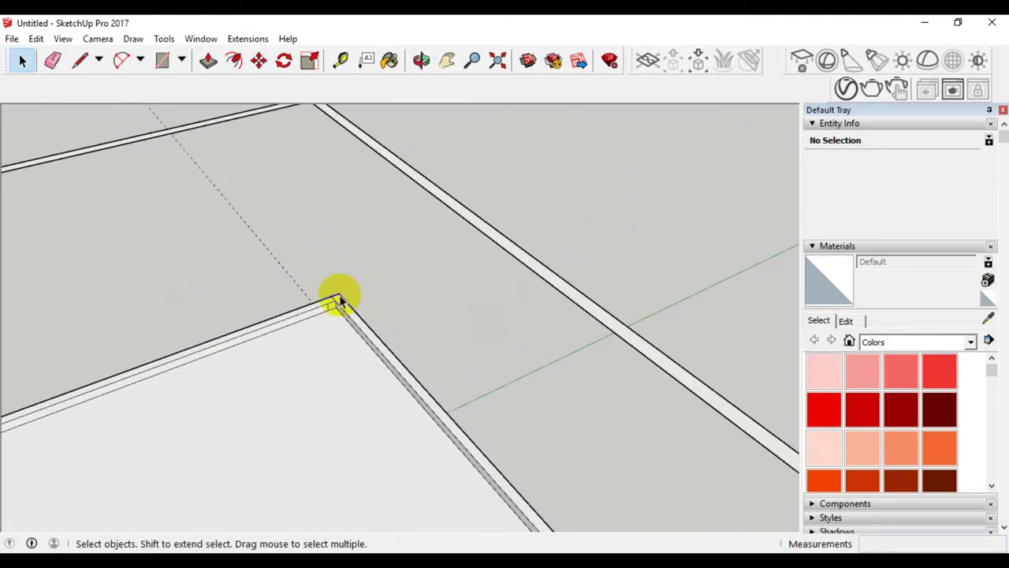
pyautogui.scroll(2, 333, 312)
pyautogui.scroll(2, 320, 323)
# - Inspect the edges where the lid corner meets the box from several angles
pyautogui.click(304, 328)
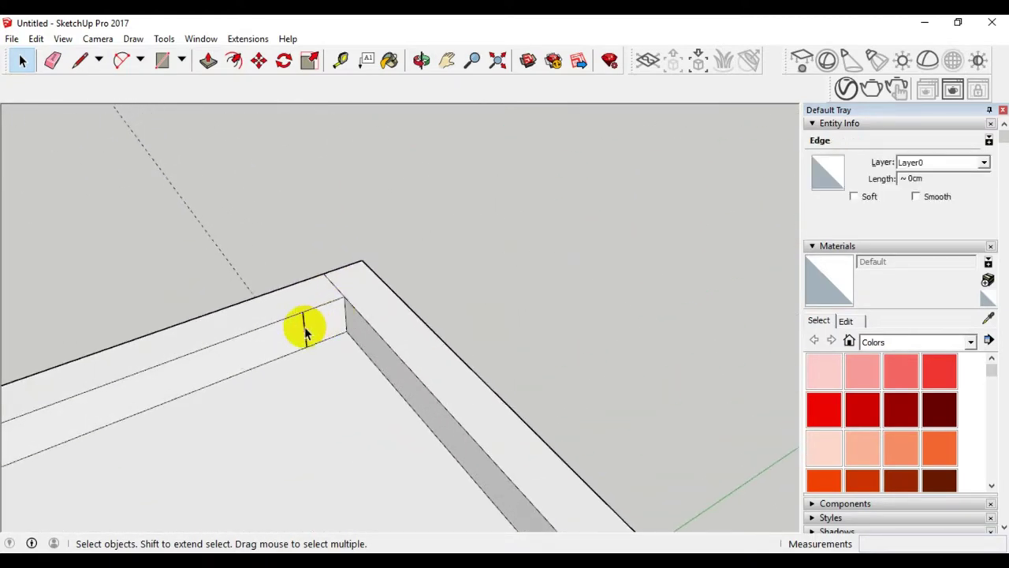
pyautogui.scroll(-3, 311, 308)
pyautogui.click(316, 295)
pyautogui.scroll(-2, 315, 295)
pyautogui.scroll(-3, 318, 304)
pyautogui.scroll(3, 395, 417)
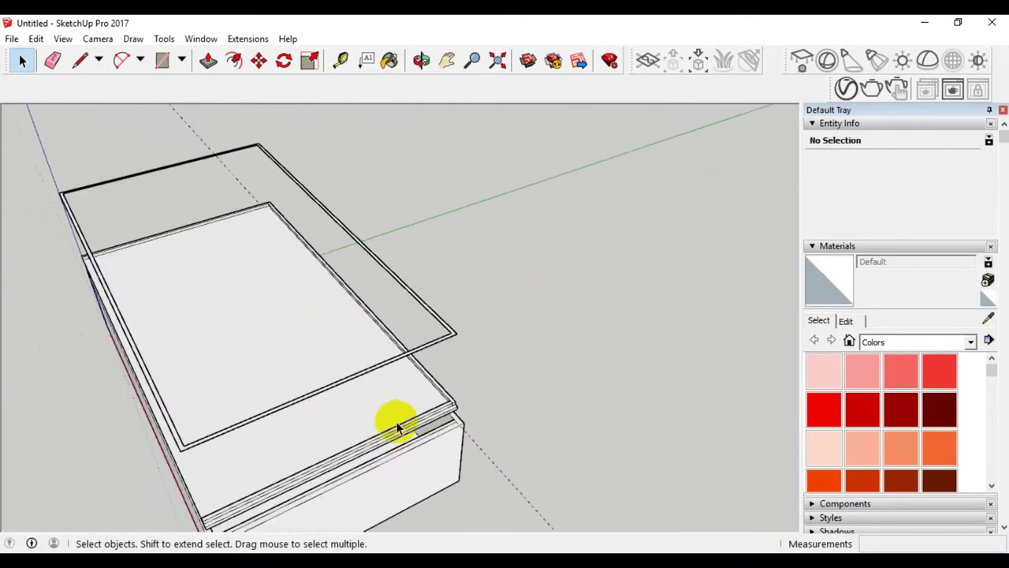
pyautogui.scroll(3, 457, 394)
pyautogui.moveTo(457, 394)
pyautogui.mouseDown(button='middle')
pyautogui.moveTo(450, 408)
pyautogui.moveTo(689, 392)
pyautogui.moveTo(507, 360)
pyautogui.moveTo(447, 327)
pyautogui.mouseUp(button='middle')
pyautogui.scroll(2, 447, 327)
pyautogui.click(461, 324)
pyautogui.scroll(-3, 461, 319)
pyautogui.scroll(-2, 417, 337)
pyautogui.scroll(-2, 439, 334)
# - Orbit around the box to a low side view, returning to the Select tool
pyautogui.moveTo(469, 322)
pyautogui.mouseDown(button='middle')
pyautogui.moveTo(500, 371)
pyautogui.moveTo(219, 315)
pyautogui.moveTo(349, 399)
pyautogui.moveTo(457, 390)
pyautogui.mouseUp(button='middle')
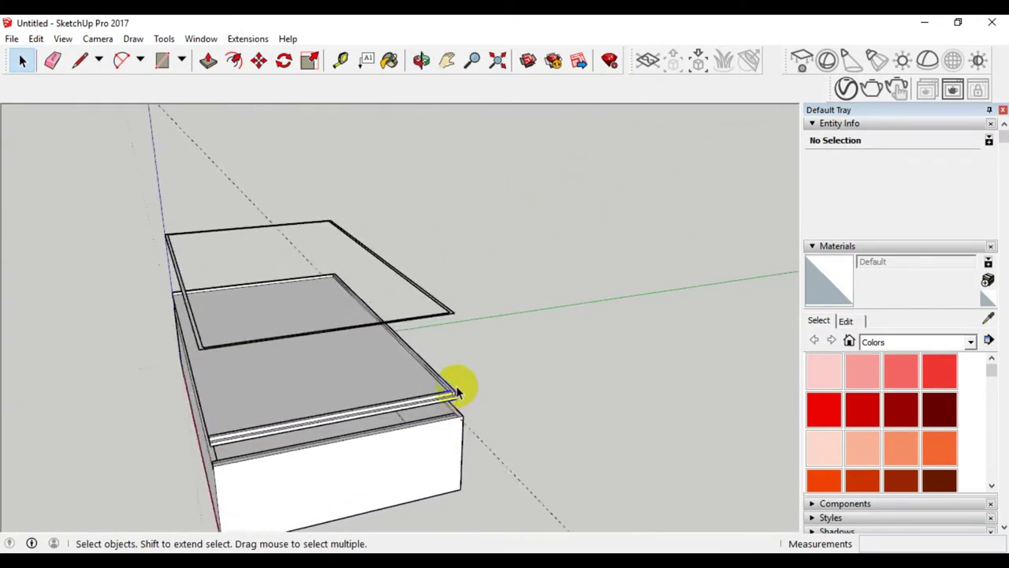
pyautogui.scroll(3, 456, 390)
pyautogui.moveTo(471, 350)
pyautogui.mouseDown(button='middle')
pyautogui.moveTo(442, 397)
pyautogui.moveTo(396, 386)
pyautogui.mouseUp(button='middle')
pyautogui.scroll(-3, 442, 326)
pyautogui.scroll(2, 349, 334)
pyautogui.scroll(2, 424, 304)
pyautogui.scroll(-1, 401, 309)
pyautogui.scroll(3, 409, 313)
pyautogui.scroll(-1, 407, 313)
pyautogui.scroll(-3, 406, 310)
pyautogui.scroll(2, 401, 387)
pyautogui.scroll(2, 397, 417)
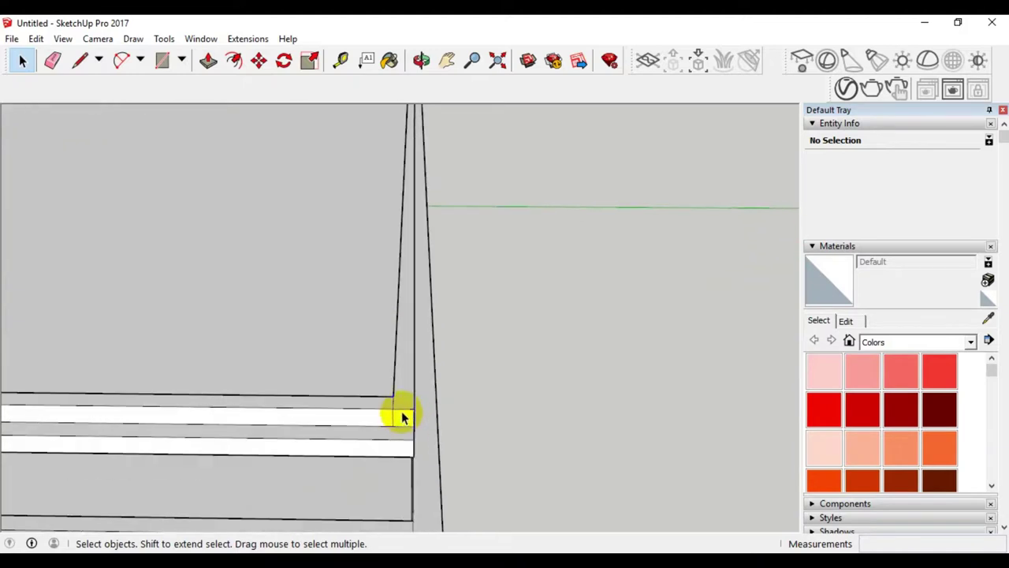
pyautogui.scroll(-4, 402, 417)
pyautogui.moveTo(479, 361); pyautogui.dragTo(308, 419, button='middle')
pyautogui.press('o')
pyautogui.moveTo(308, 418)
pyautogui.mouseDown()
pyautogui.moveTo(367, 374)
pyautogui.moveTo(386, 304)
pyautogui.moveTo(552, 306)
pyautogui.mouseUp()
pyautogui.press('space')
# - Window-select all of the lid's geometry and make it a group
pyautogui.moveTo(552, 306); pyautogui.dragTo(448, 396, button='middle')
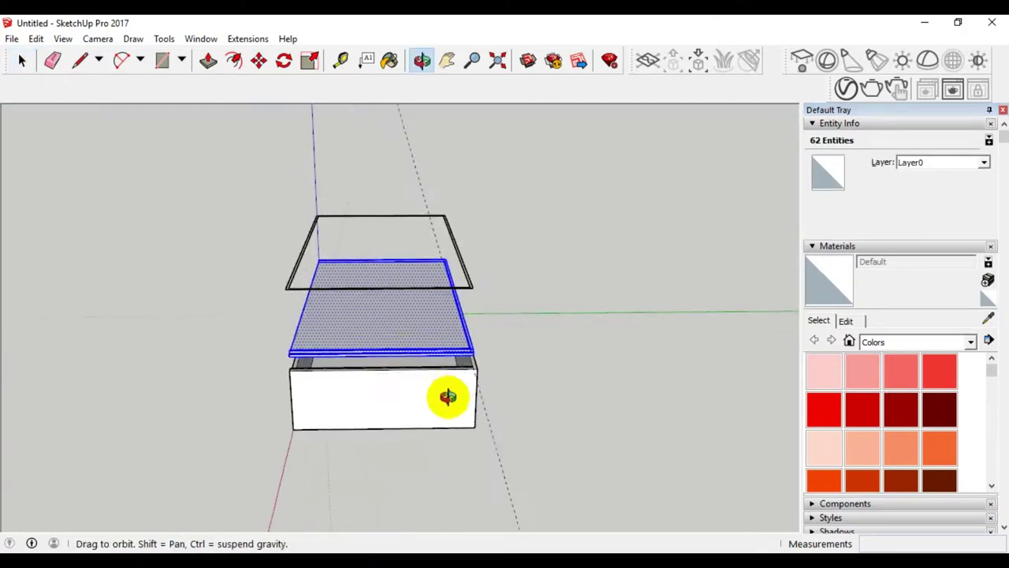
pyautogui.rightClick(409, 339)
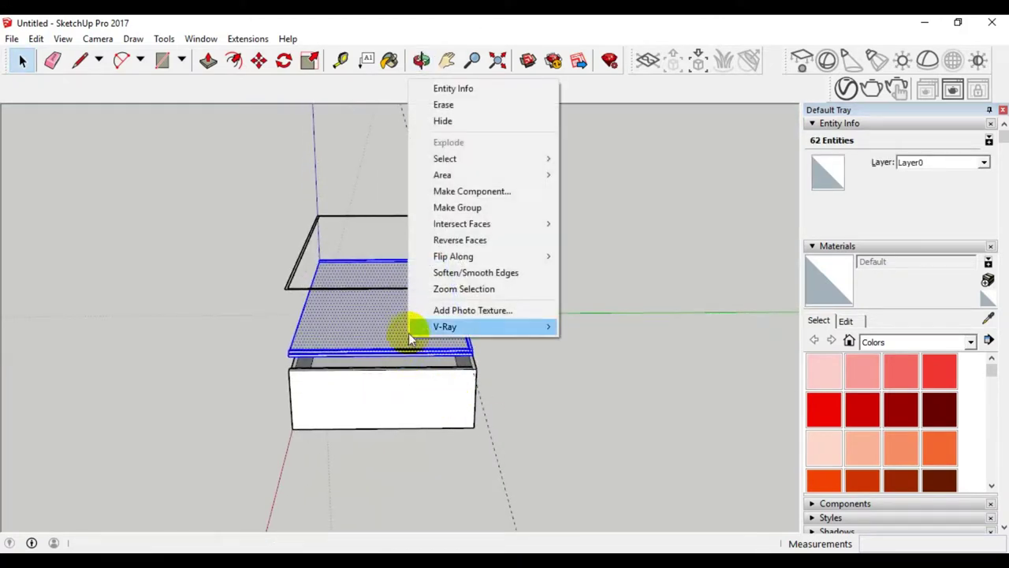
pyautogui.click(455, 209)
pyautogui.moveTo(525, 299); pyautogui.dragTo(496, 355, button='middle')
pyautogui.scroll(3, 467, 317)
pyautogui.scroll(3, 460, 328)
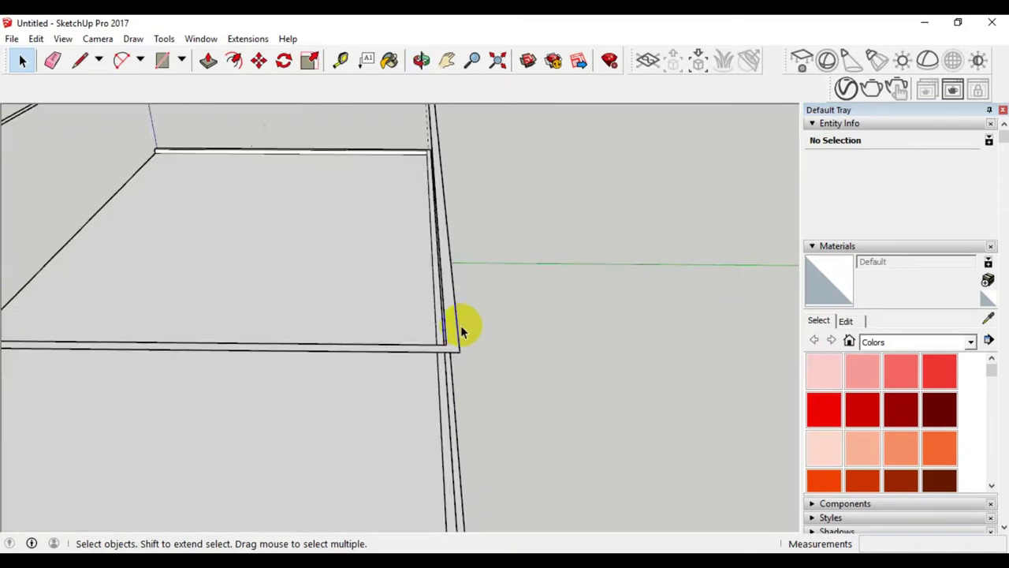
pyautogui.click(456, 335)
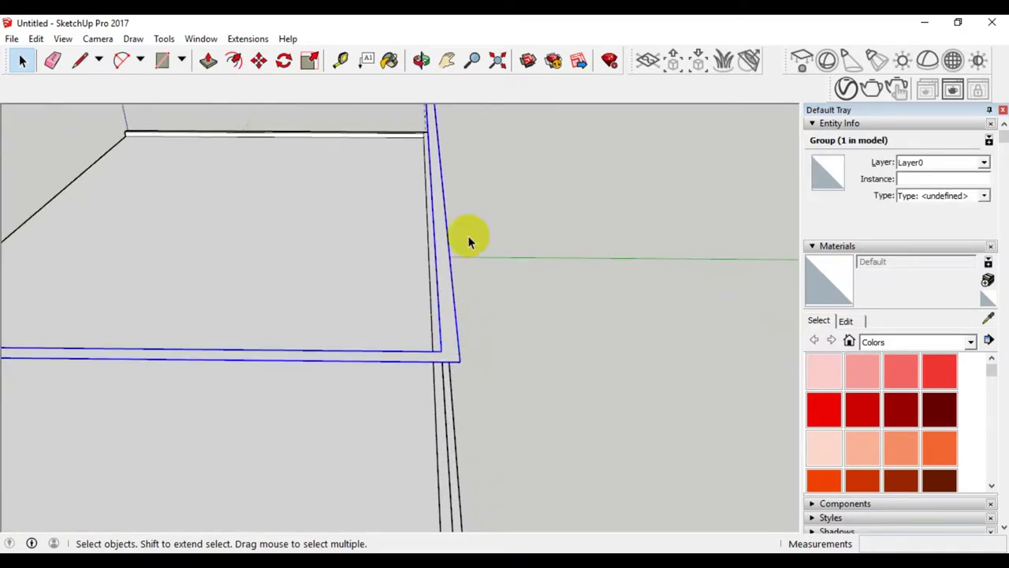
# - Open the lid group for editing, remove the stray edge, and check the lid's top edge
pyautogui.doubleClick(440, 288)
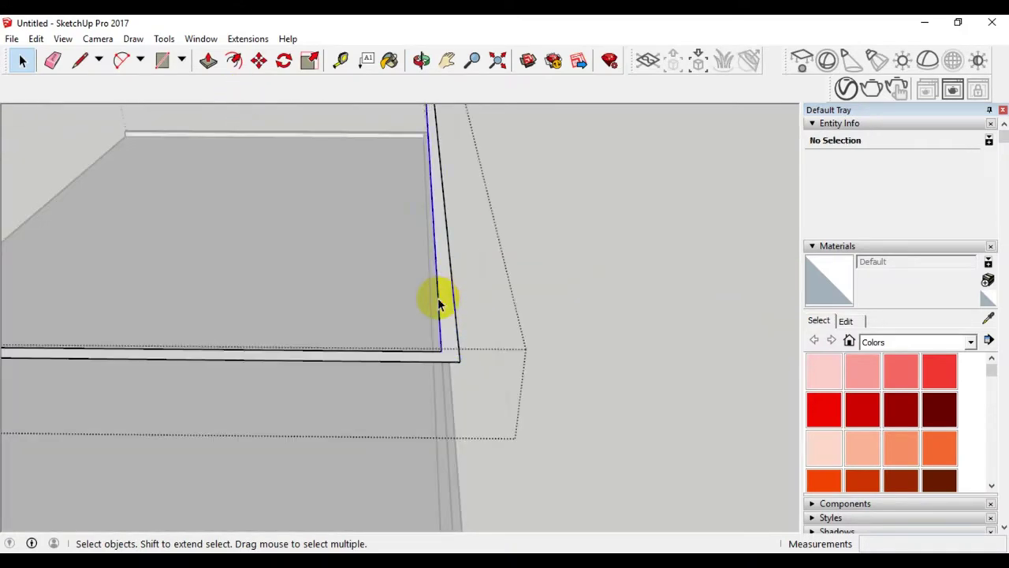
pyautogui.press('Escape')
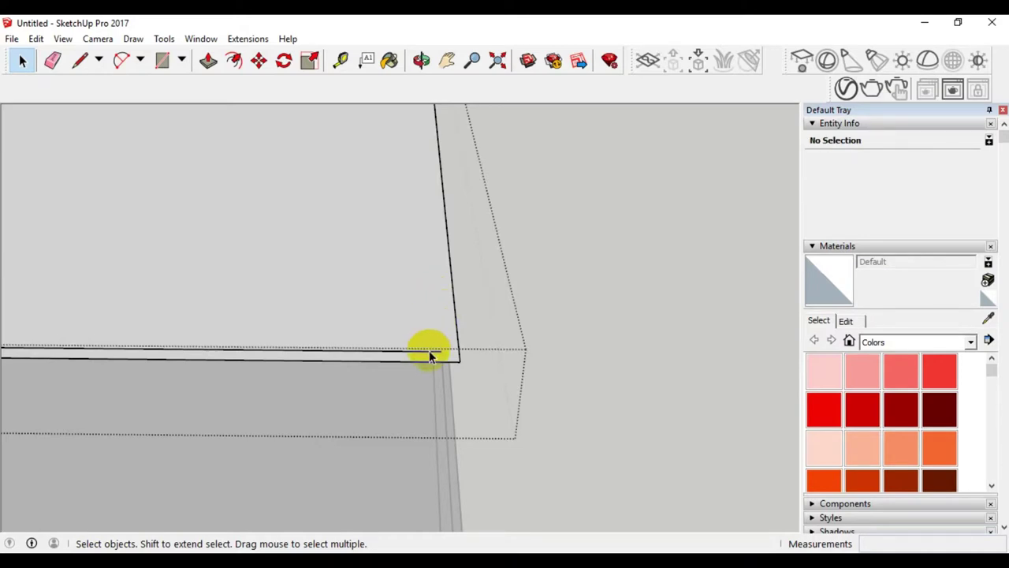
pyautogui.scroll(-5, 473, 363)
pyautogui.scroll(8, 297, 300)
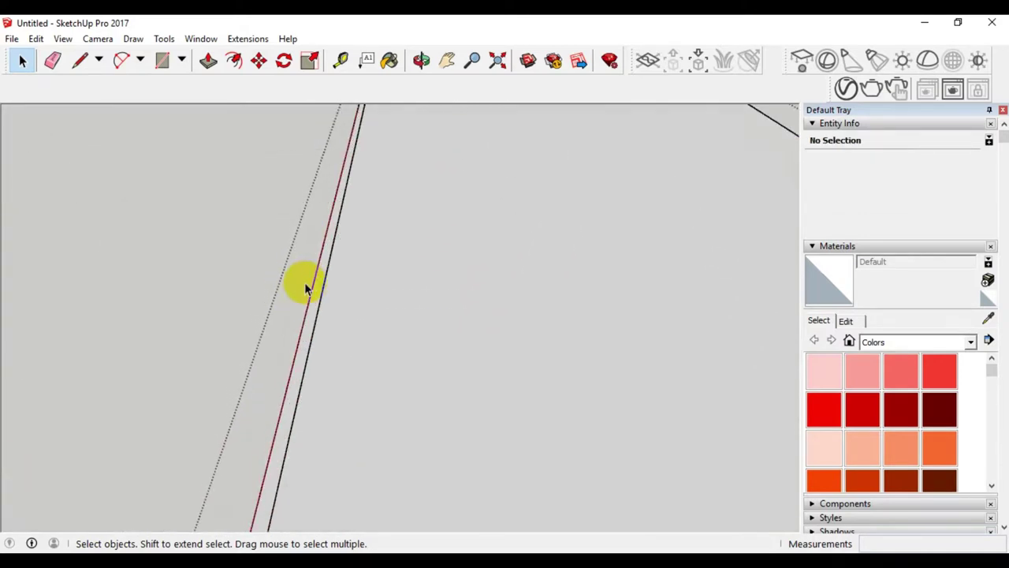
pyautogui.moveTo(318, 359); pyautogui.dragTo(355, 198, button='middle')
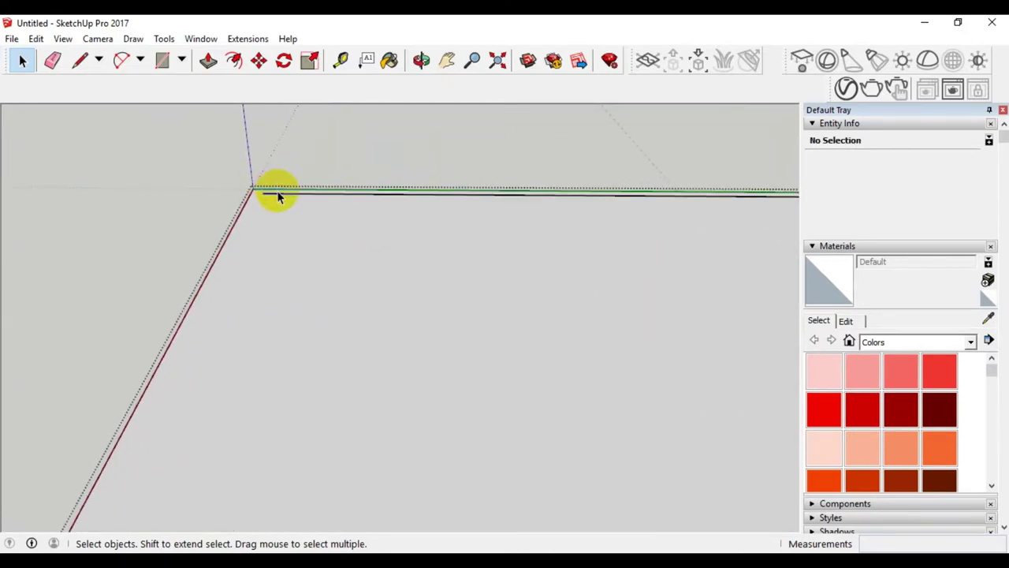
pyautogui.click(275, 194)
pyautogui.scroll(-2, 315, 181)
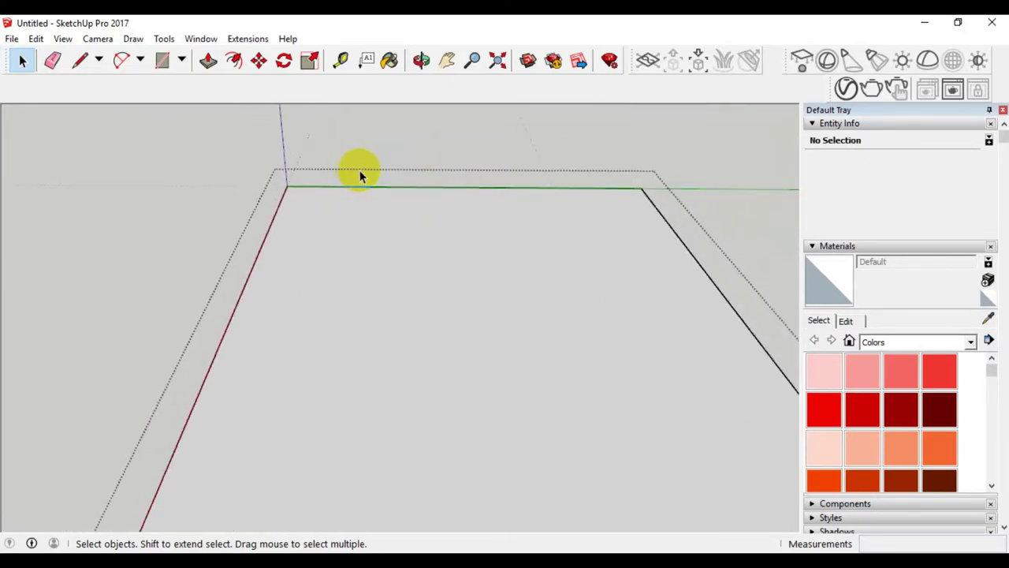
pyautogui.scroll(-3, 359, 175)
pyautogui.moveTo(373, 198); pyautogui.dragTo(457, 272, button='middle')
pyautogui.scroll(2, 424, 234)
# - Push/Pull the top lid face upward 5 into a thin slab
pyautogui.scroll(2, 341, 226)
pyautogui.click(339, 227)
pyautogui.click(208, 60)
pyautogui.click(249, 249)
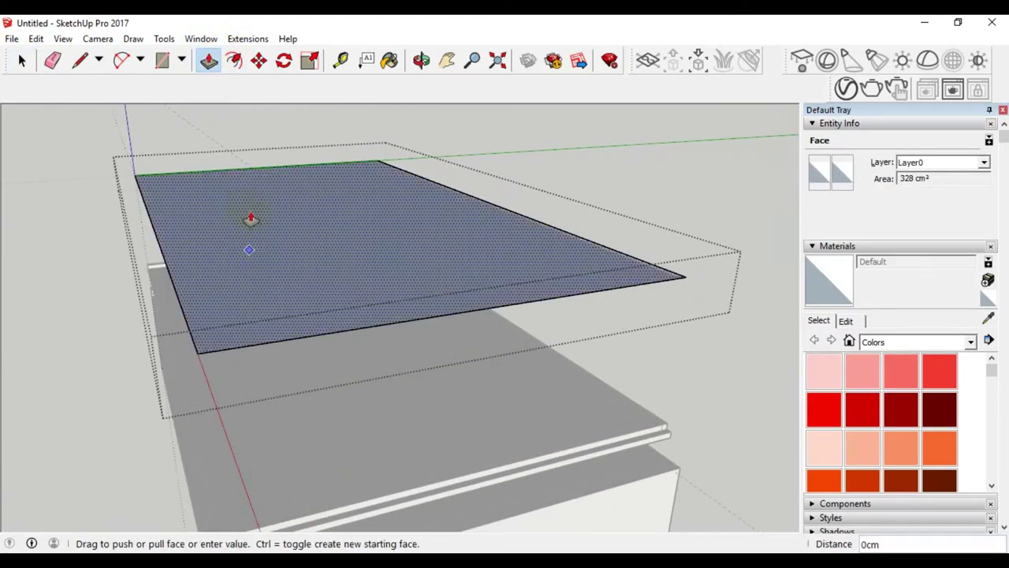
pyautogui.click(245, 184)
pyautogui.write('0,')
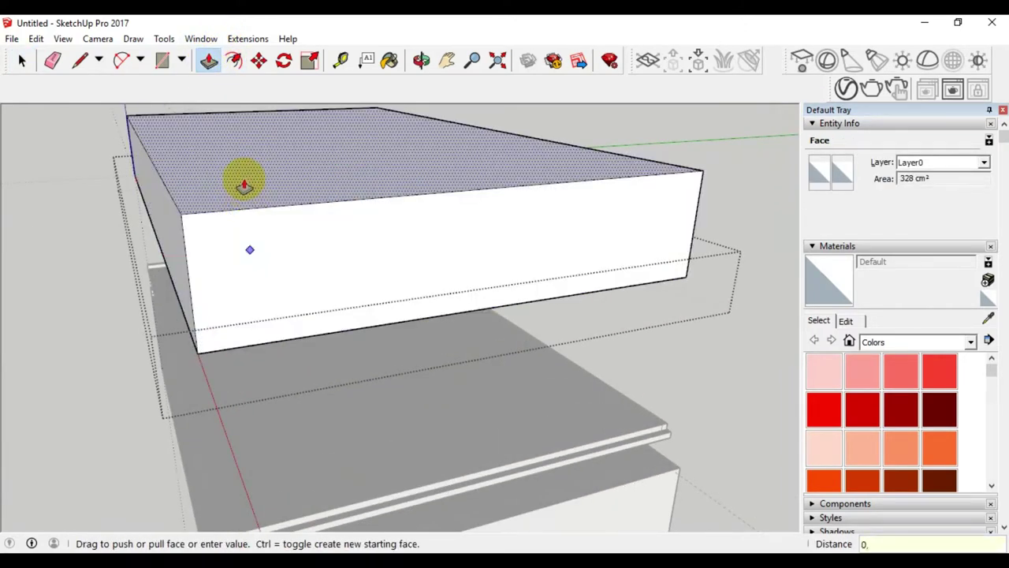
pyautogui.write('5')
pyautogui.press('Return')
# - Extend the slab's side face outward by 5
pyautogui.moveTo(491, 334)
pyautogui.mouseDown(button='middle')
pyautogui.moveTo(260, 296)
pyautogui.moveTo(239, 304)
pyautogui.mouseUp(button='middle')
pyautogui.scroll(3, 245, 268)
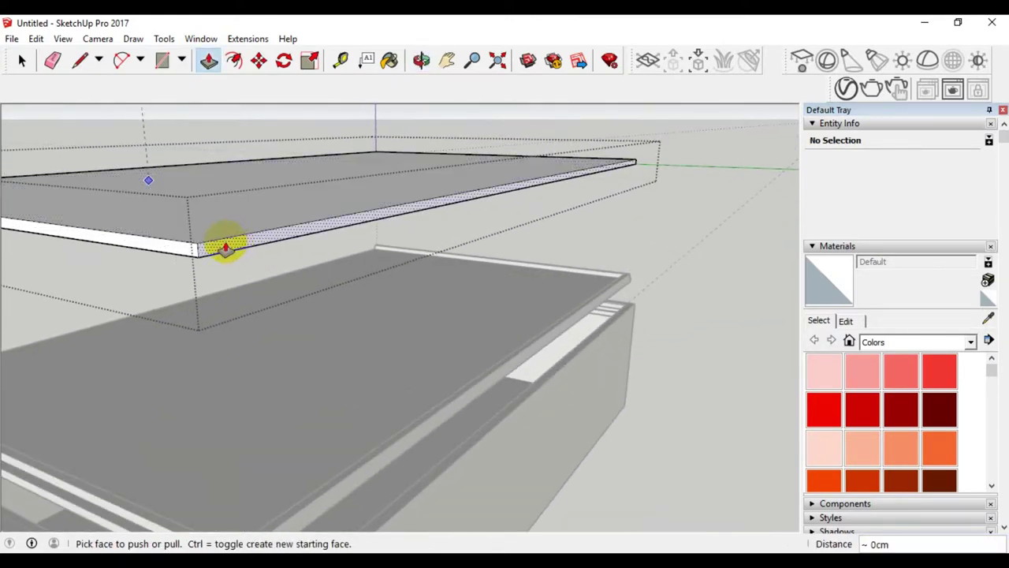
pyautogui.click(258, 252)
pyautogui.moveTo(291, 257); pyautogui.dragTo(319, 260)
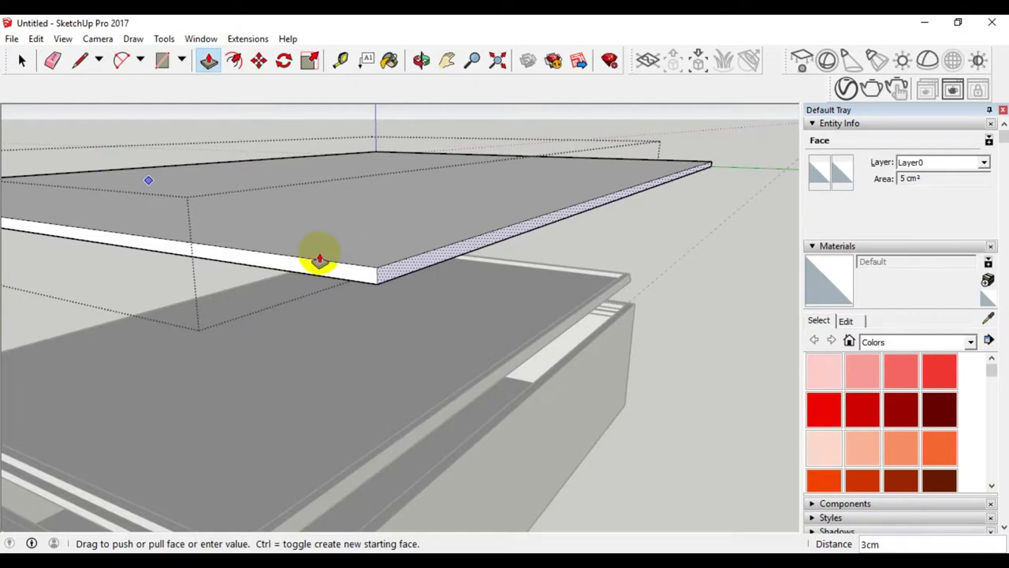
pyautogui.write('5')
pyautogui.press('Return')
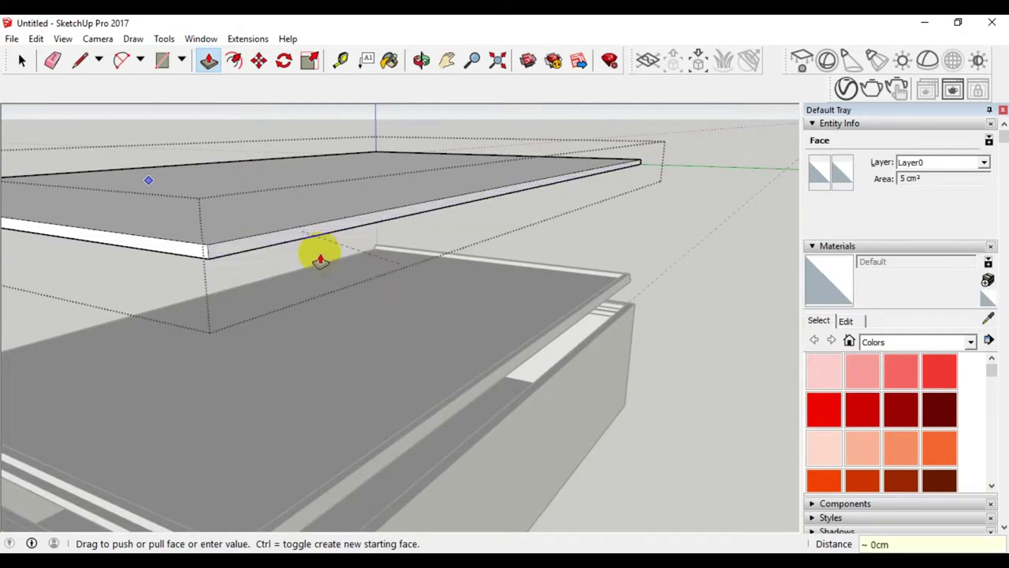
# - Select the new top lid and open its group for editing
pyautogui.scroll(-5, 395, 313)
pyautogui.moveTo(412, 310); pyautogui.dragTo(271, 302, button='middle')
pyautogui.click(22, 61)
pyautogui.click(427, 316)
pyautogui.moveTo(458, 308)
pyautogui.mouseDown(button='middle')
pyautogui.moveTo(292, 285)
pyautogui.moveTo(273, 321)
pyautogui.mouseUp(button='middle')
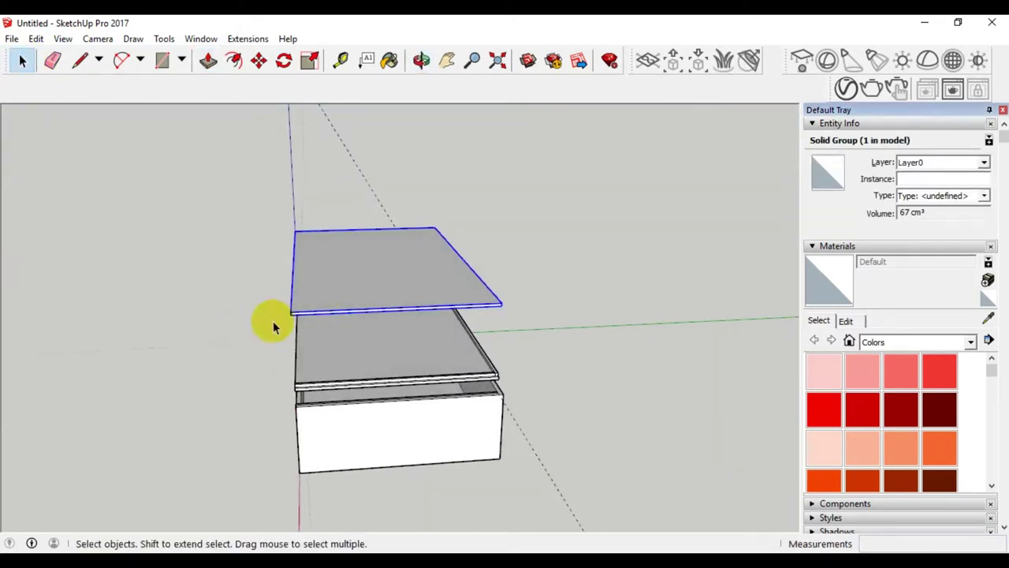
pyautogui.doubleClick(346, 274)
# - Paint the selected top lid with Translucent Glass Gray from the Glass and Mirrors collection, then deselect
pyautogui.moveTo(455, 331); pyautogui.dragTo(608, 347)
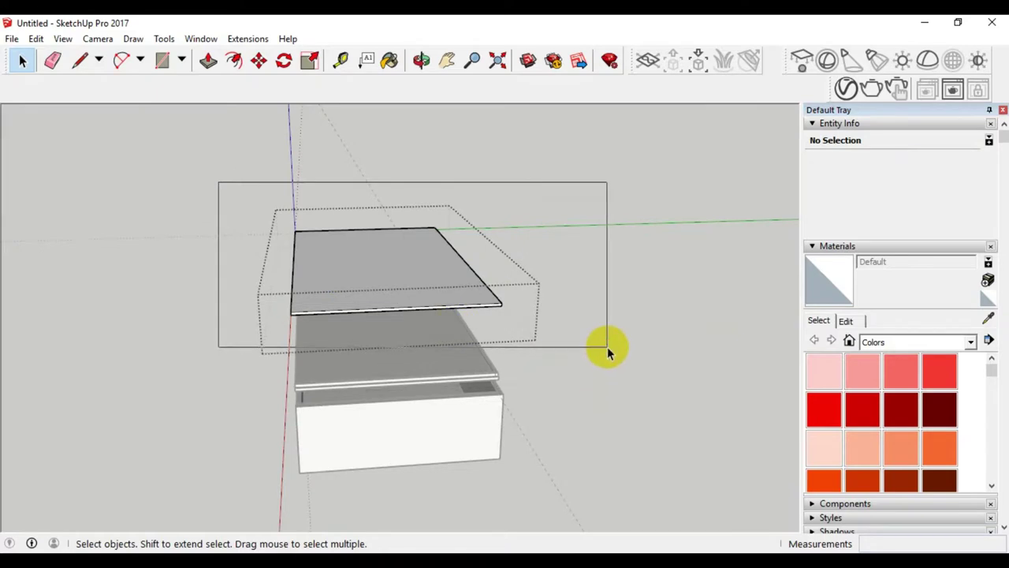
pyautogui.click(390, 61)
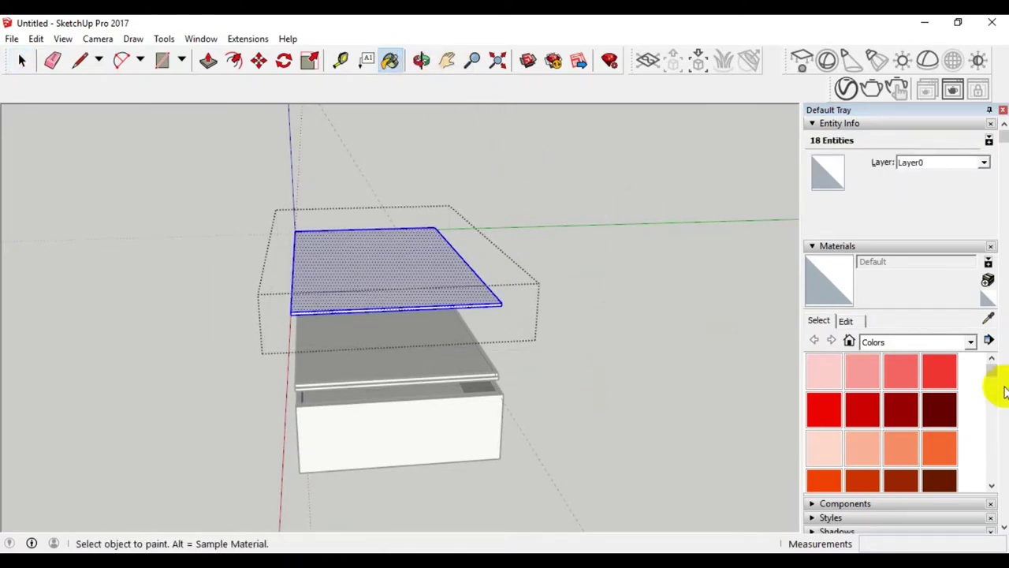
pyautogui.click(970, 342)
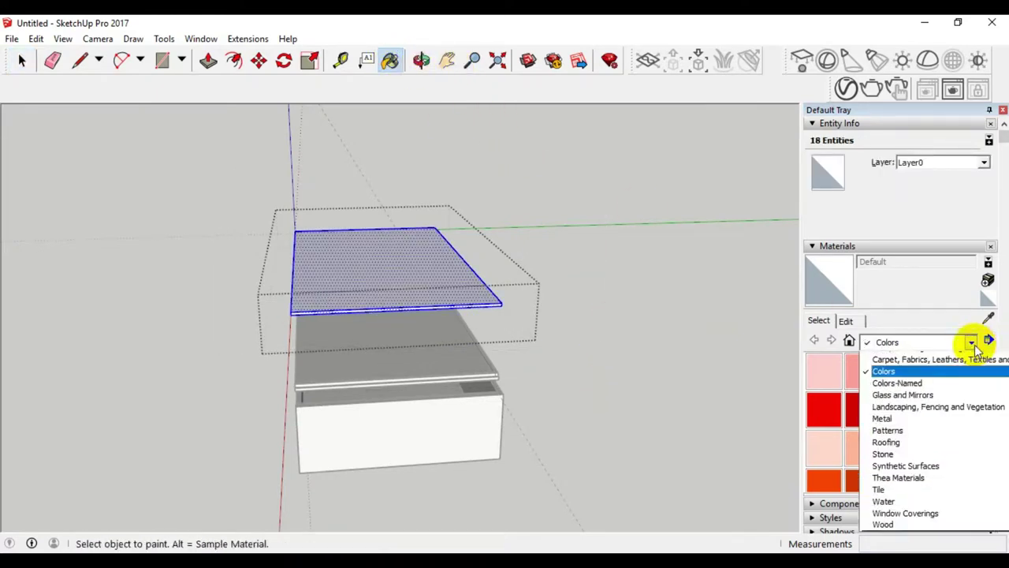
pyautogui.click(901, 405)
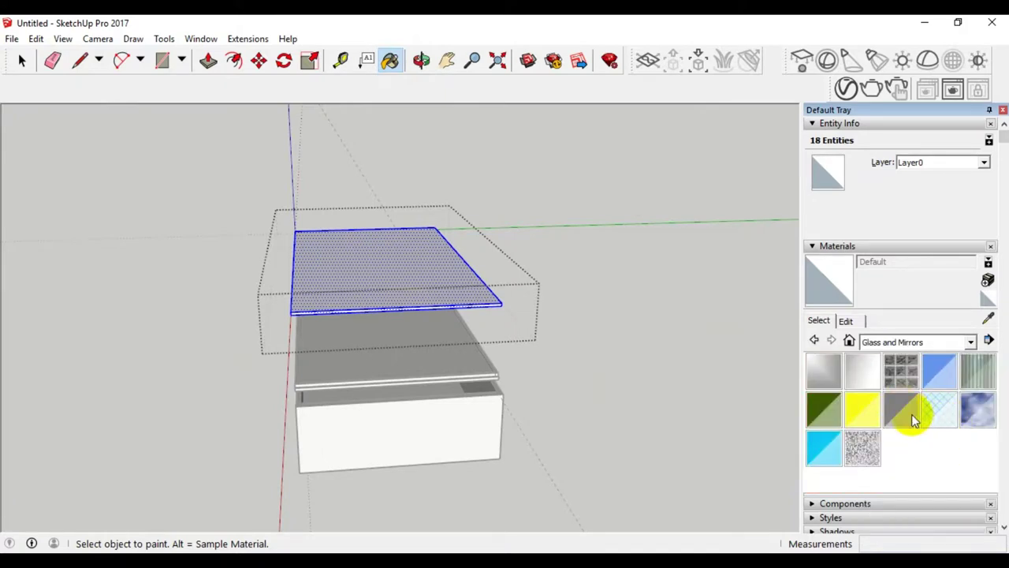
pyautogui.click(912, 413)
pyautogui.click(444, 272)
pyautogui.click(22, 60)
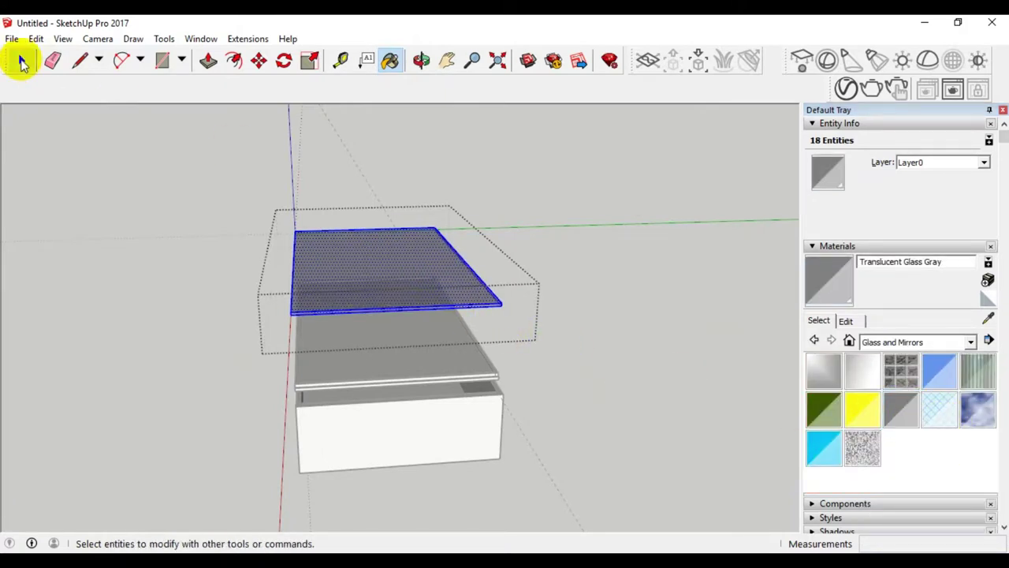
pyautogui.click(117, 198)
pyautogui.moveTo(408, 246)
pyautogui.mouseDown(button='middle')
pyautogui.moveTo(283, 342)
pyautogui.moveTo(459, 265)
pyautogui.moveTo(307, 318)
pyautogui.mouseUp(button='middle')
pyautogui.scroll(2, 405, 228)
# - Drop a Tape Measure guide 12 cm in from the glass lid's edge
pyautogui.click(315, 226)
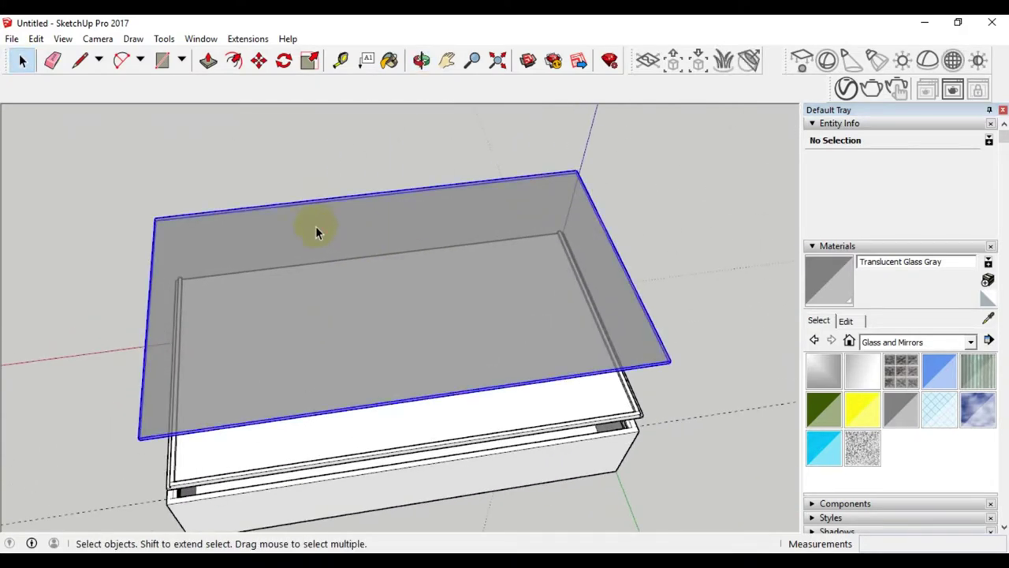
pyautogui.click(340, 60)
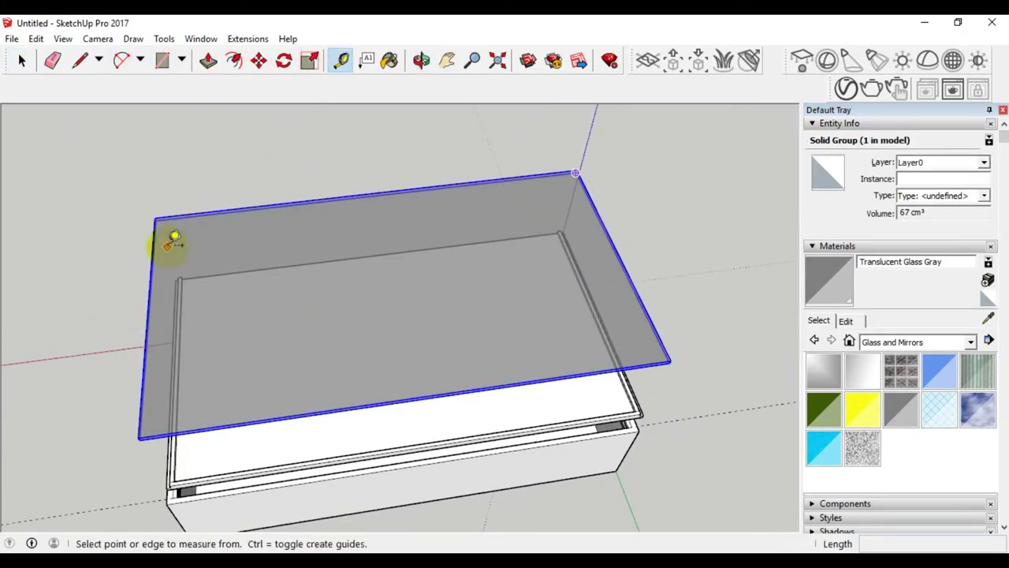
pyautogui.click(149, 301)
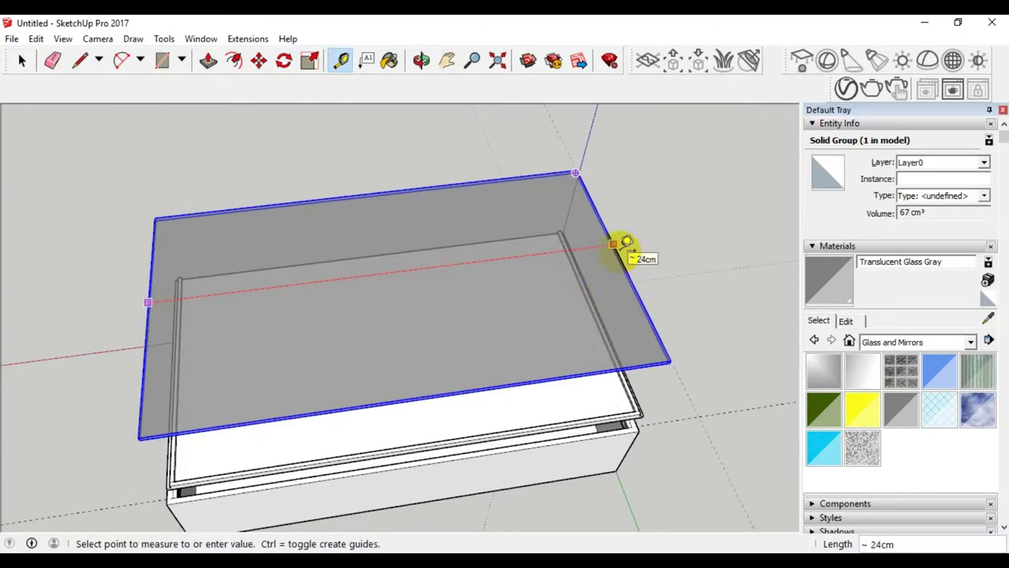
pyautogui.write('12')
pyautogui.press('Return')
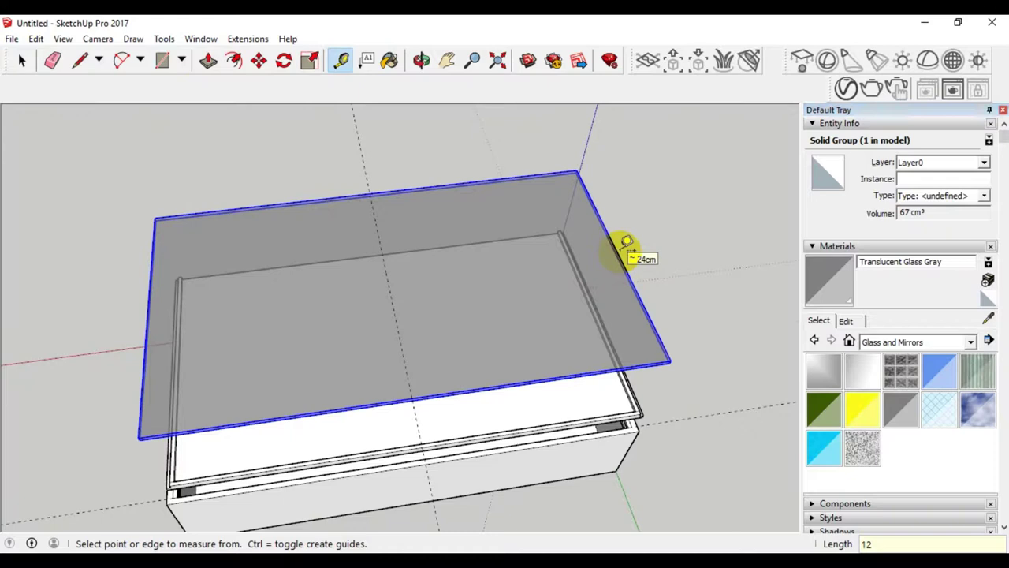
pyautogui.moveTo(135, 428)
pyautogui.mouseDown(button='middle')
pyautogui.moveTo(212, 239)
pyautogui.moveTo(150, 228)
pyautogui.moveTo(147, 255)
pyautogui.mouseUp(button='middle')
pyautogui.scroll(3, 162, 360)
pyautogui.scroll(2, 174, 406)
pyautogui.scroll(2, 146, 390)
pyautogui.scroll(-3, 139, 394)
# - Deselect the lid and orbit to see the whole box
pyautogui.click(22, 61)
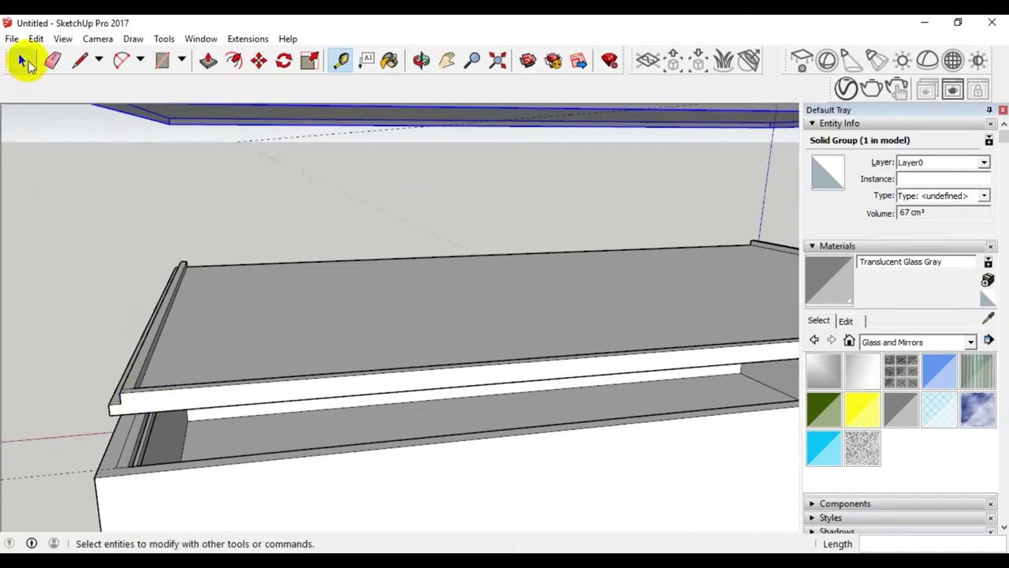
pyautogui.click(49, 213)
pyautogui.scroll(-3, 117, 397)
pyautogui.moveTo(112, 355)
pyautogui.mouseDown(button='middle')
pyautogui.moveTo(416, 360)
pyautogui.moveTo(367, 380)
pyautogui.mouseUp(button='middle')
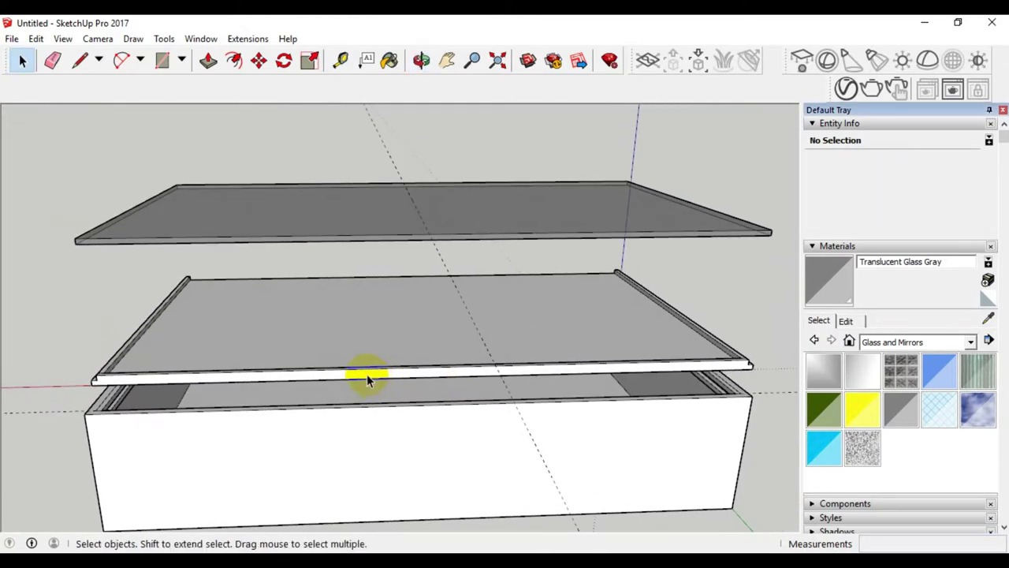
# - Start a second tape measurement from the lid's left corner, then cancel back to Select
pyautogui.click(340, 61)
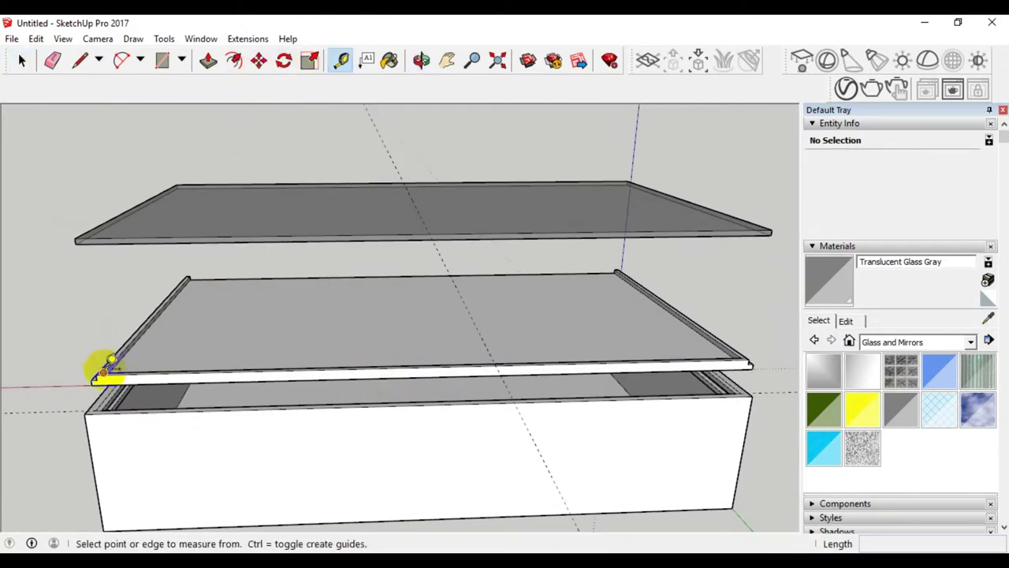
pyautogui.click(95, 377)
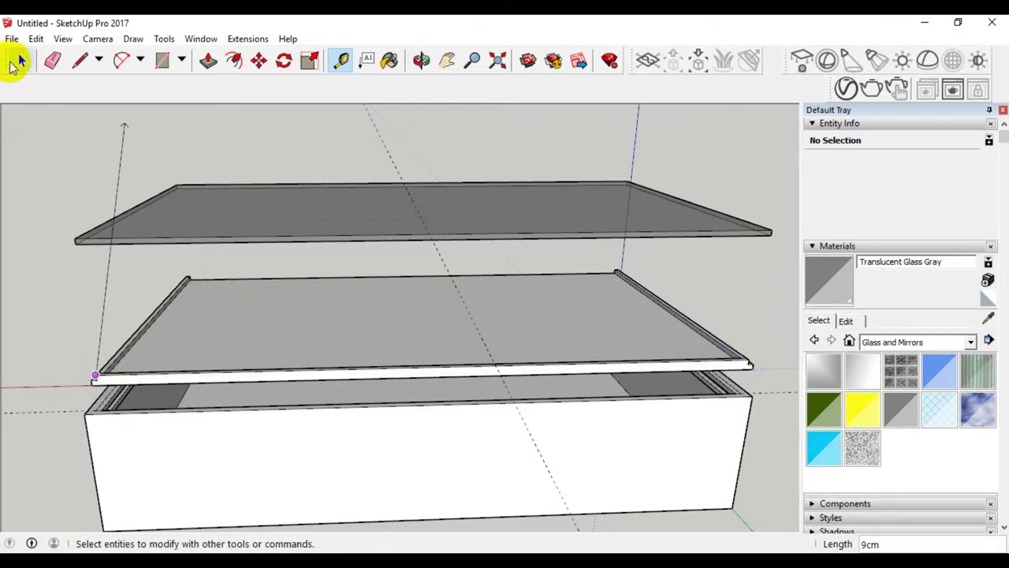
pyautogui.click(22, 61)
pyautogui.moveTo(78, 160)
pyautogui.mouseDown(button='middle')
pyautogui.moveTo(162, 213)
pyautogui.moveTo(216, 344)
pyautogui.moveTo(166, 323)
pyautogui.mouseUp(button='middle')
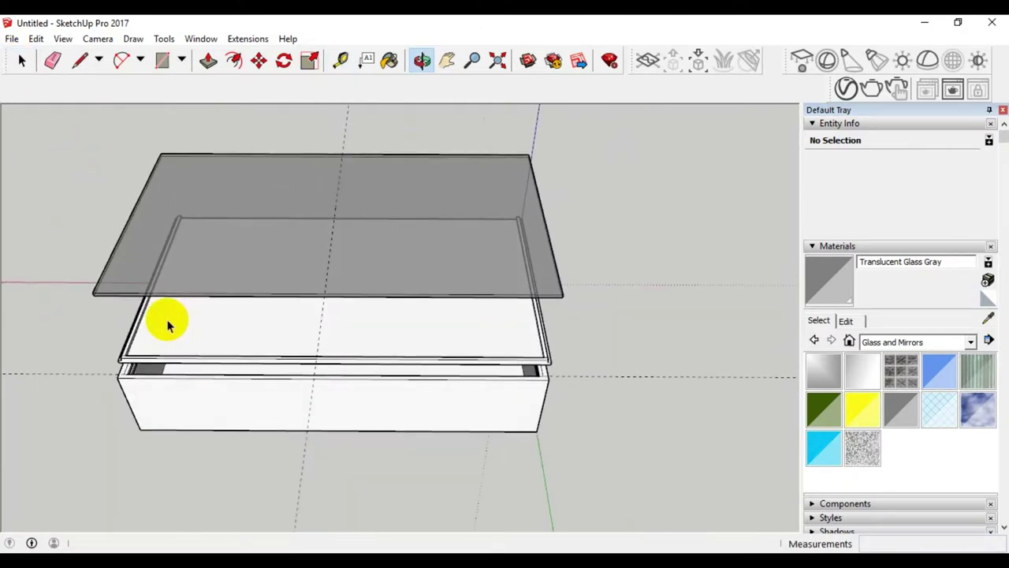
# - Draw a 1 cm radius circle centred on the guide at the lid edge
pyautogui.scroll(-2, 300, 241)
pyautogui.scroll(4, 328, 183)
pyautogui.scroll(3, 329, 183)
pyautogui.moveTo(328, 189); pyautogui.dragTo(335, 253, button='middle')
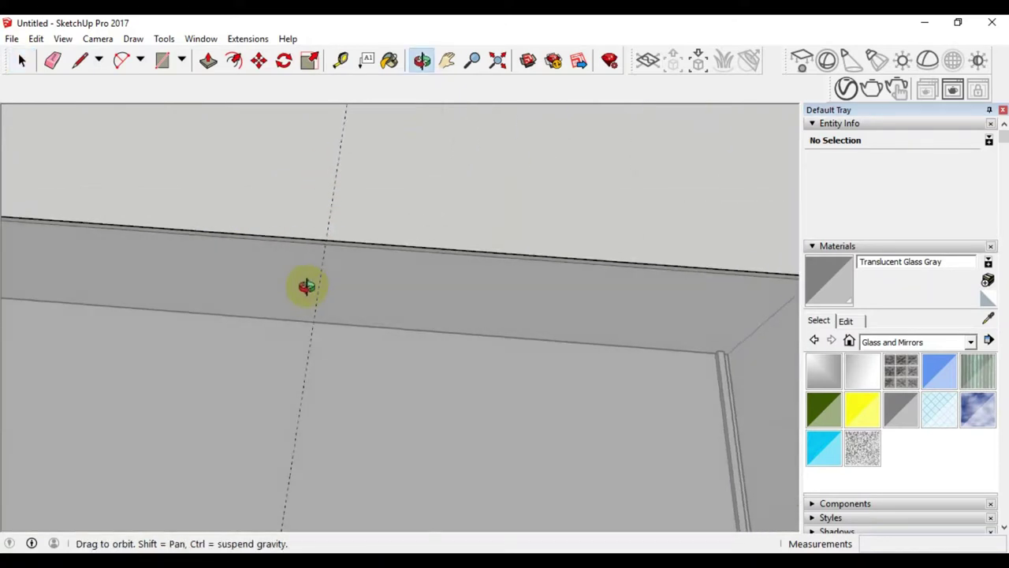
pyautogui.scroll(2, 331, 250)
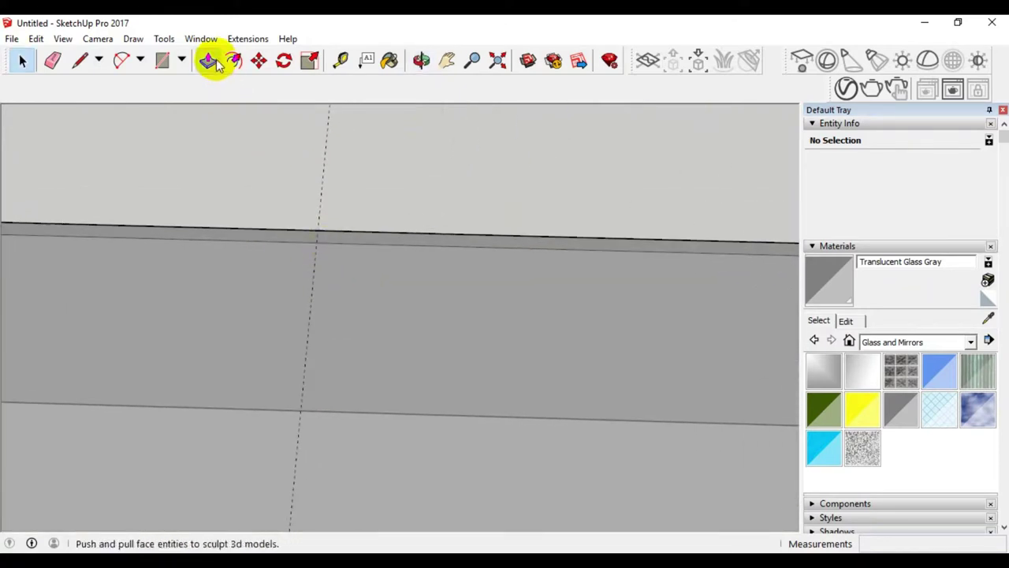
pyautogui.click(182, 62)
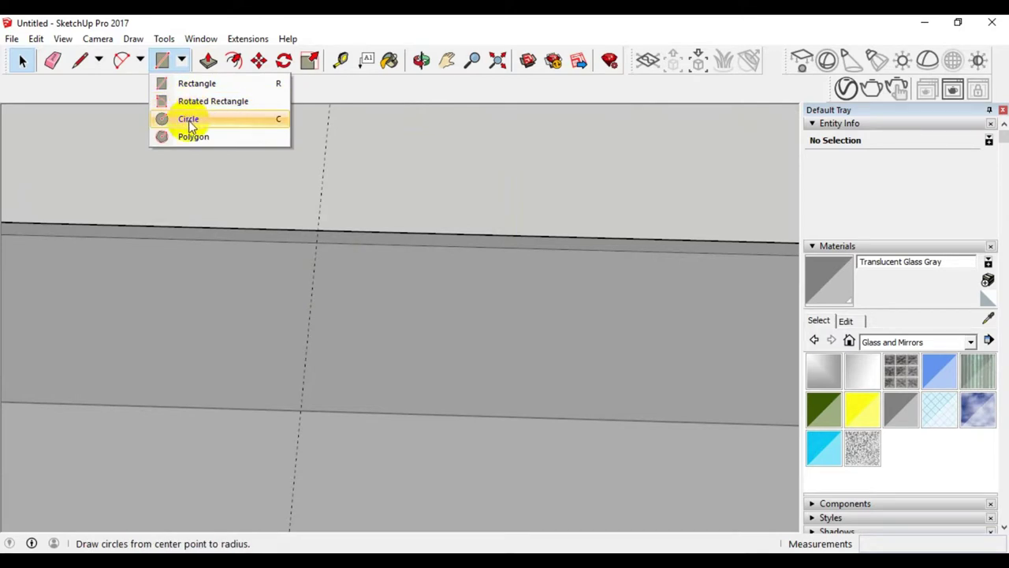
pyautogui.click(190, 125)
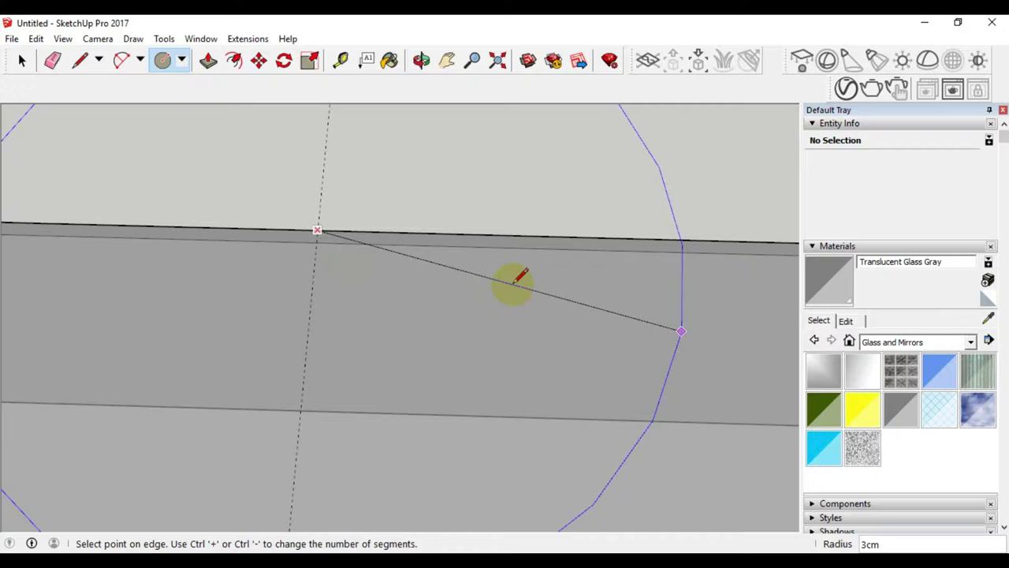
pyautogui.write('2')
pyautogui.click(520, 275)
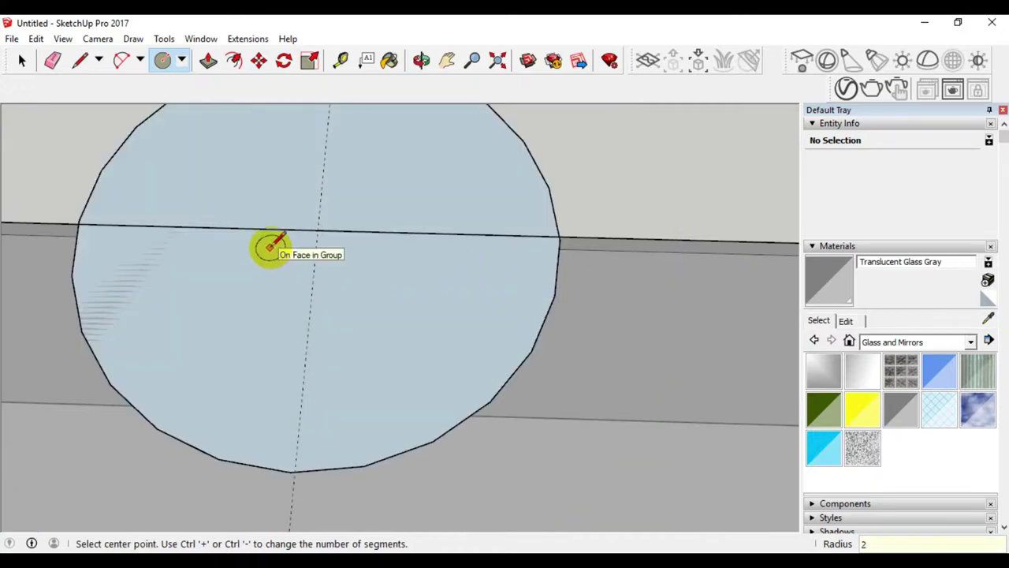
pyautogui.hotkey('ctrl', 'z')
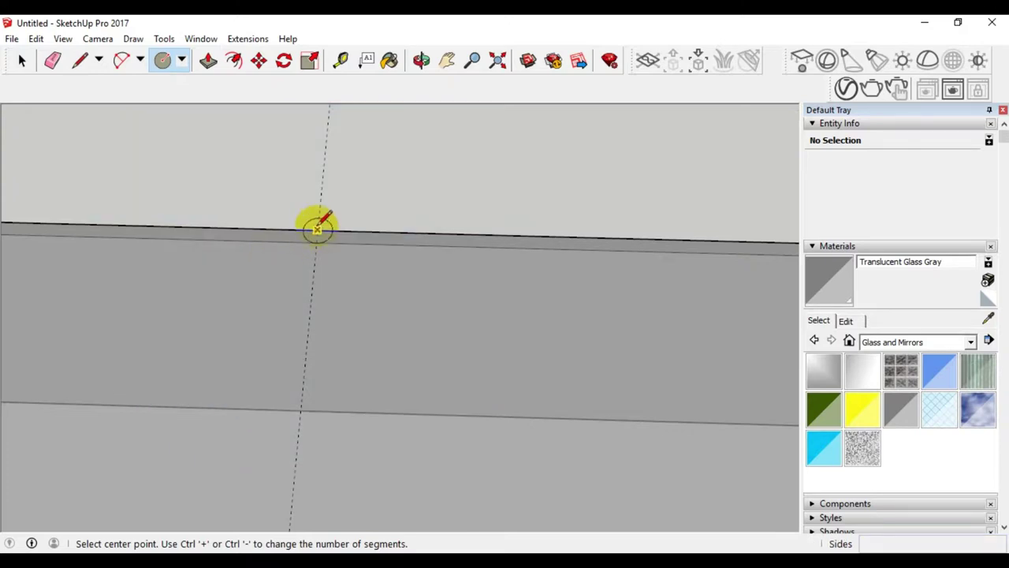
pyautogui.click(316, 230)
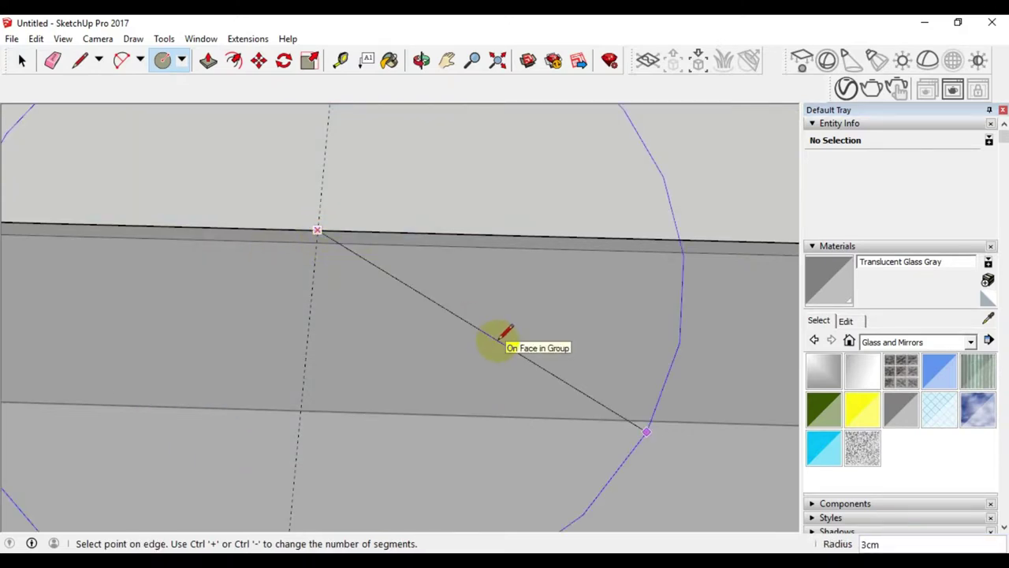
pyautogui.write('1')
pyautogui.press('Return')
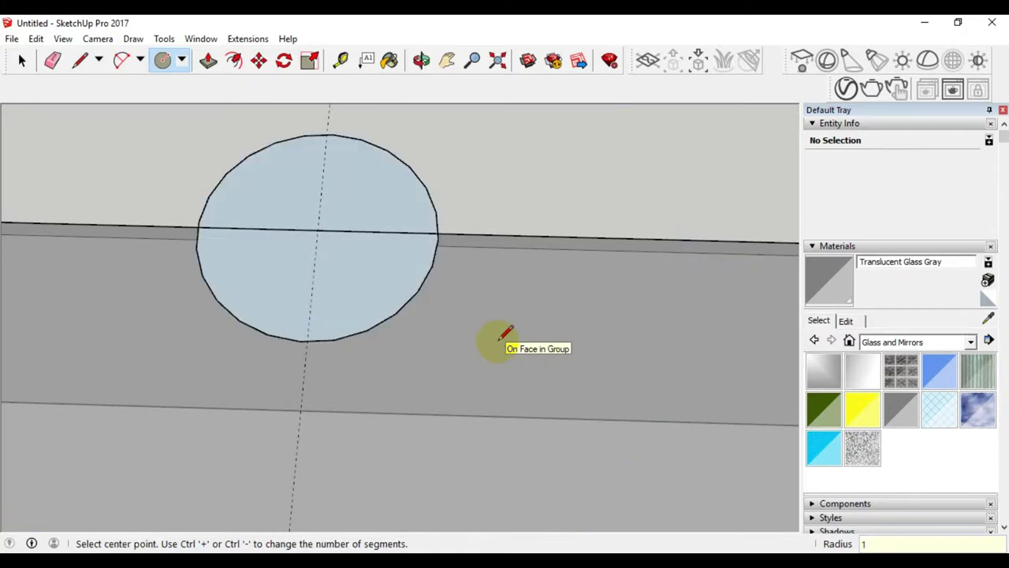
# - Select and delete the misplaced circle on the lid
pyautogui.scroll(-3, 356, 315)
pyautogui.scroll(-2, 345, 282)
pyautogui.moveTo(450, 282)
pyautogui.mouseDown(button='middle')
pyautogui.moveTo(357, 228)
pyautogui.moveTo(424, 344)
pyautogui.mouseUp(button='middle')
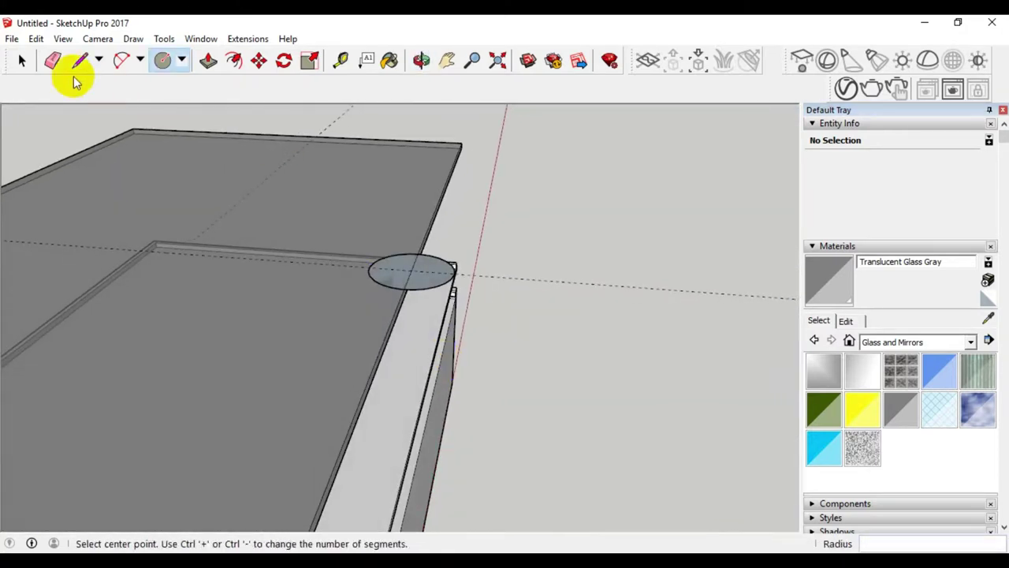
pyautogui.click(30, 61)
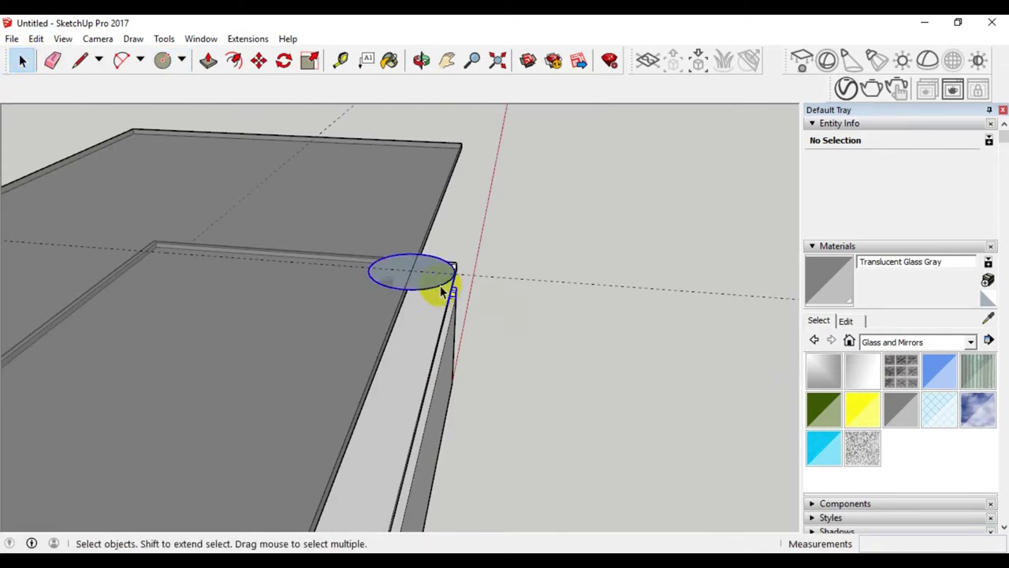
pyautogui.click(441, 292)
pyautogui.click(360, 293)
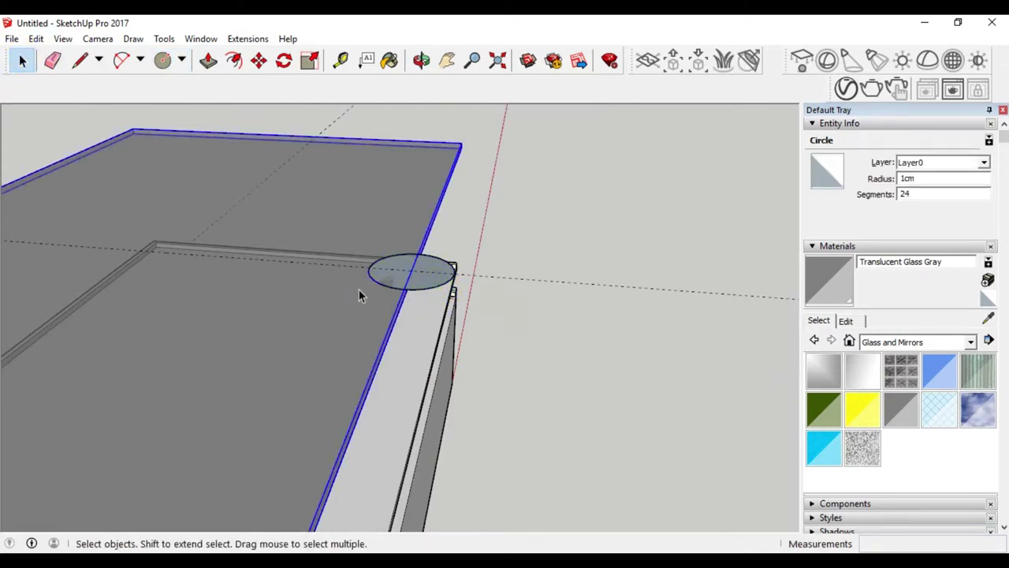
pyautogui.click(417, 294)
pyautogui.press('Delete')
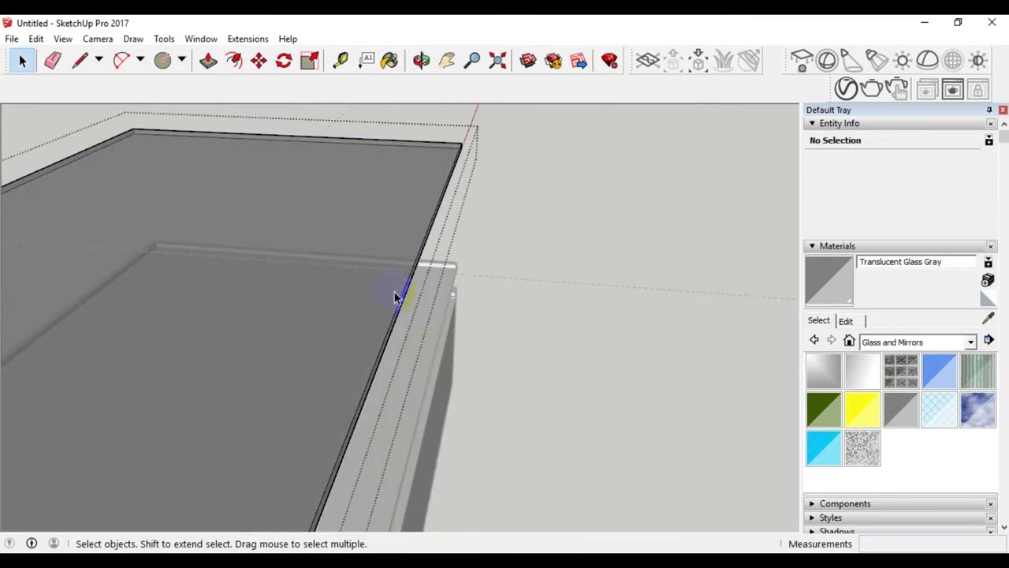
# - Redraw the circle on the lid-edge guide and erase the arc outside the lid
pyautogui.moveTo(216, 334); pyautogui.dragTo(549, 345, button='middle')
pyautogui.scroll(-3, 549, 346)
pyautogui.scroll(3, 442, 320)
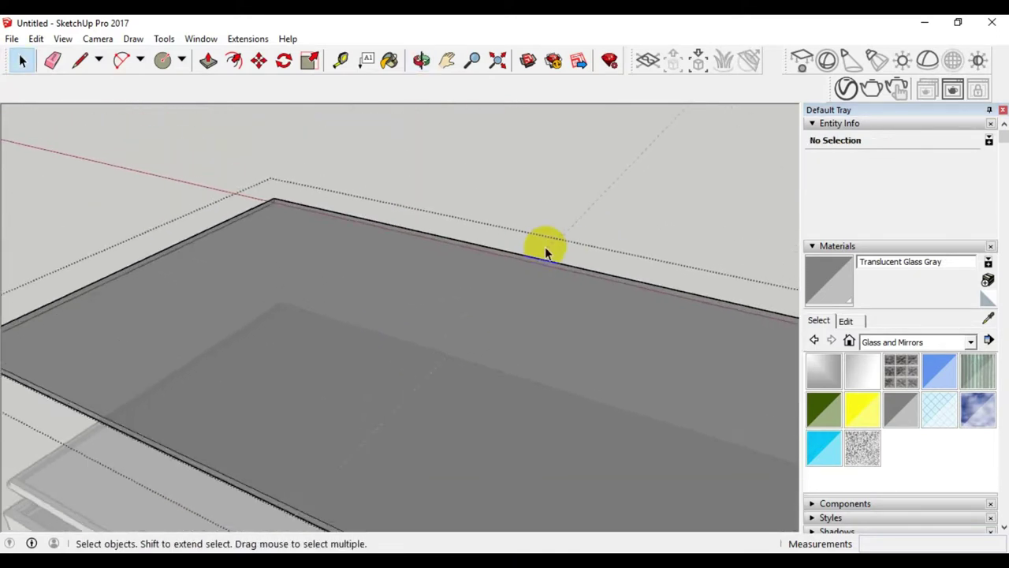
pyautogui.scroll(3, 547, 243)
pyautogui.moveTo(555, 263)
pyautogui.mouseDown(button='middle')
pyautogui.moveTo(518, 291)
pyautogui.moveTo(531, 292)
pyautogui.moveTo(532, 272)
pyautogui.mouseUp(button='middle')
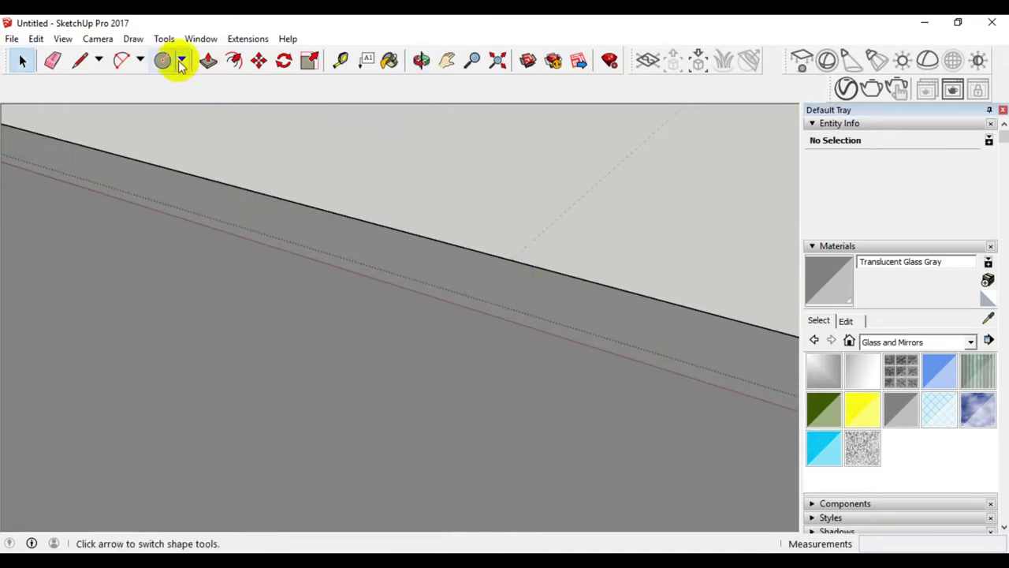
pyautogui.click(162, 60)
pyautogui.click(510, 260)
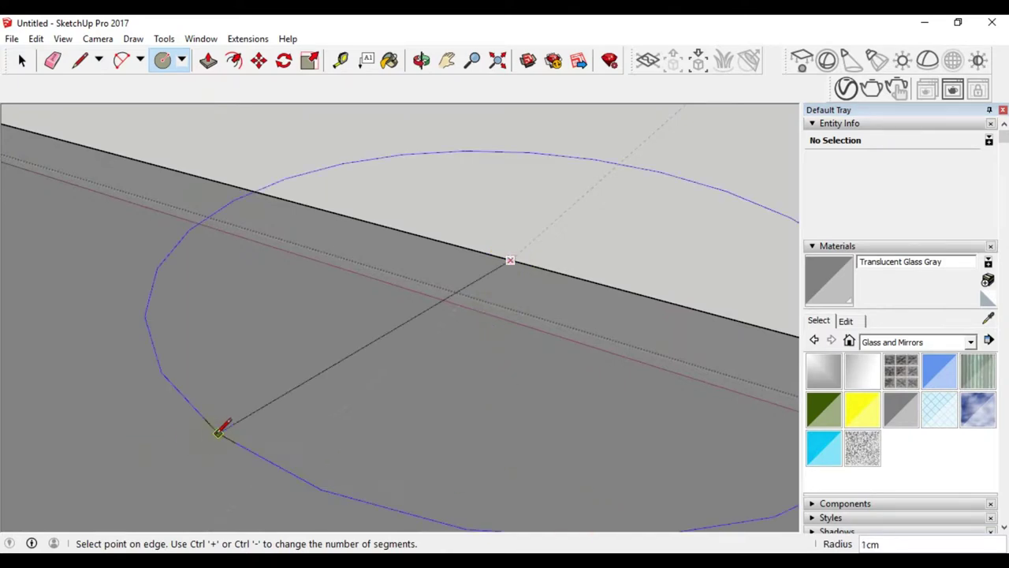
pyautogui.write('1')
pyautogui.click(219, 431)
pyautogui.click(22, 61)
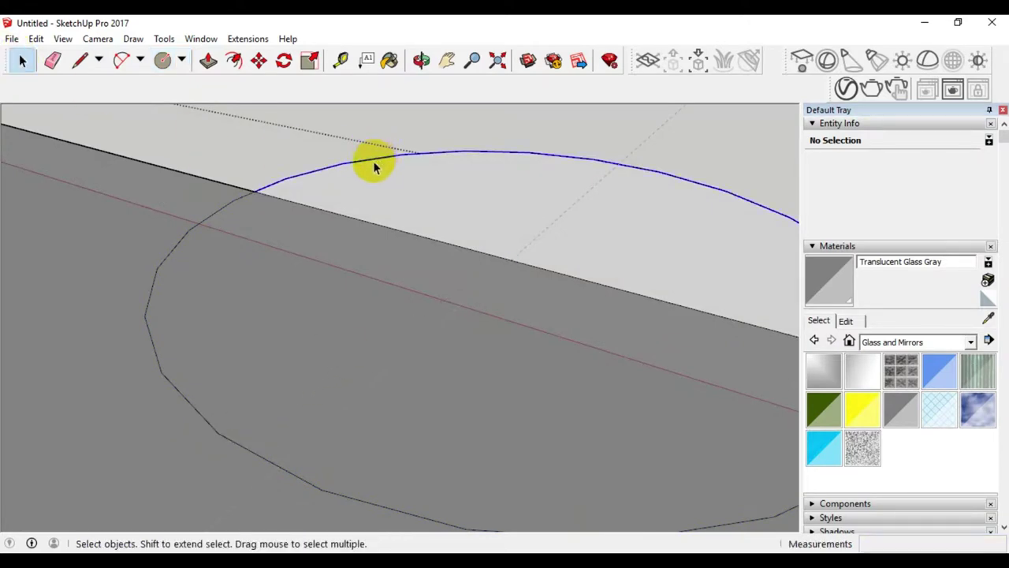
pyautogui.press('Delete')
# - Push/Pull the half-circle face through the lid to cut the finger notch
pyautogui.moveTo(371, 165); pyautogui.dragTo(356, 339, button='middle')
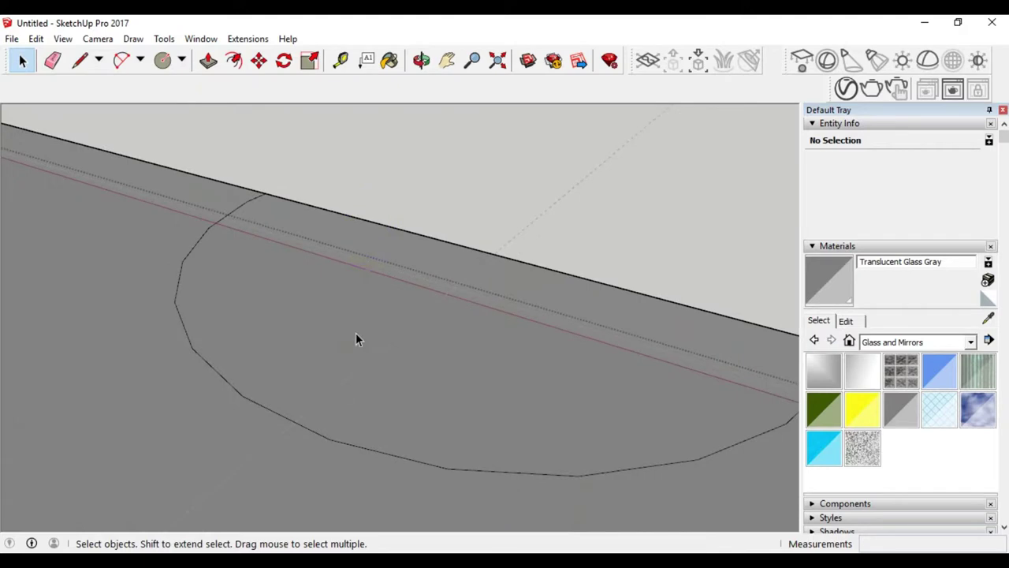
pyautogui.scroll(-3, 387, 335)
pyautogui.moveTo(424, 338)
pyautogui.mouseDown(button='middle')
pyautogui.moveTo(511, 320)
pyautogui.moveTo(557, 335)
pyautogui.moveTo(539, 405)
pyautogui.moveTo(374, 349)
pyautogui.mouseUp(button='middle')
pyautogui.scroll(2, 358, 343)
pyautogui.scroll(2, 365, 333)
pyautogui.click(364, 333)
pyautogui.click(209, 61)
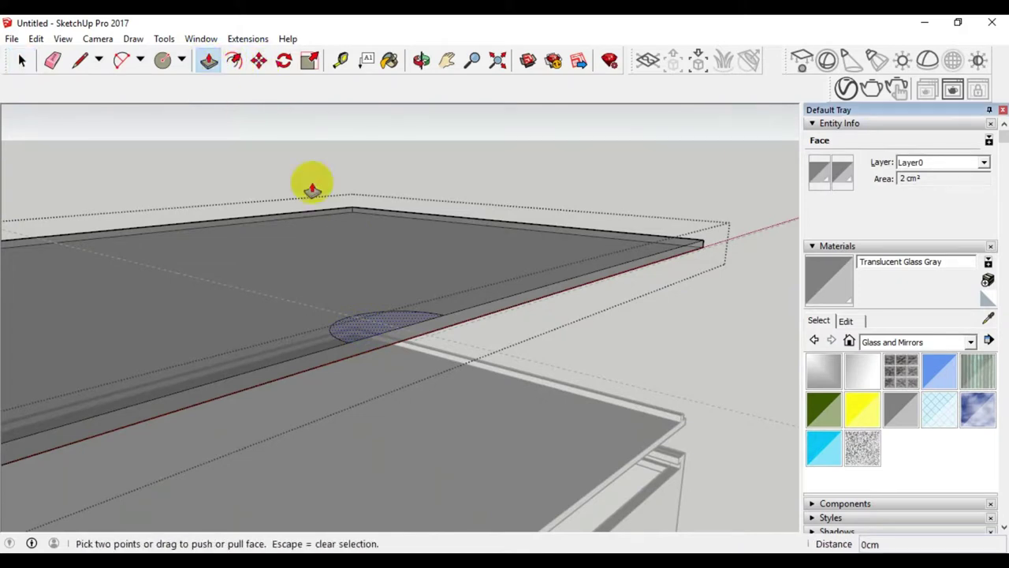
pyautogui.click(362, 344)
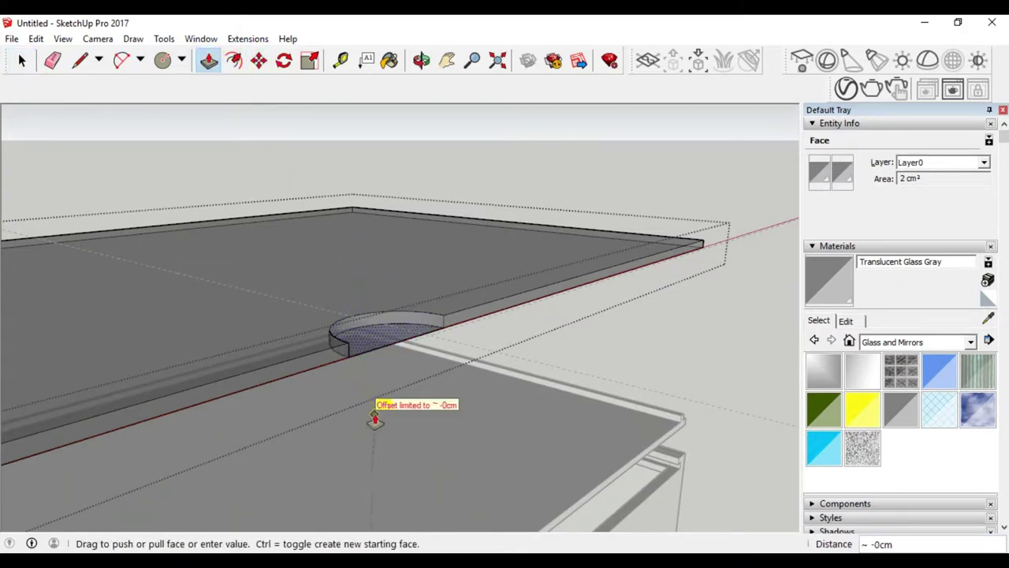
pyautogui.click(384, 446)
pyautogui.click(22, 61)
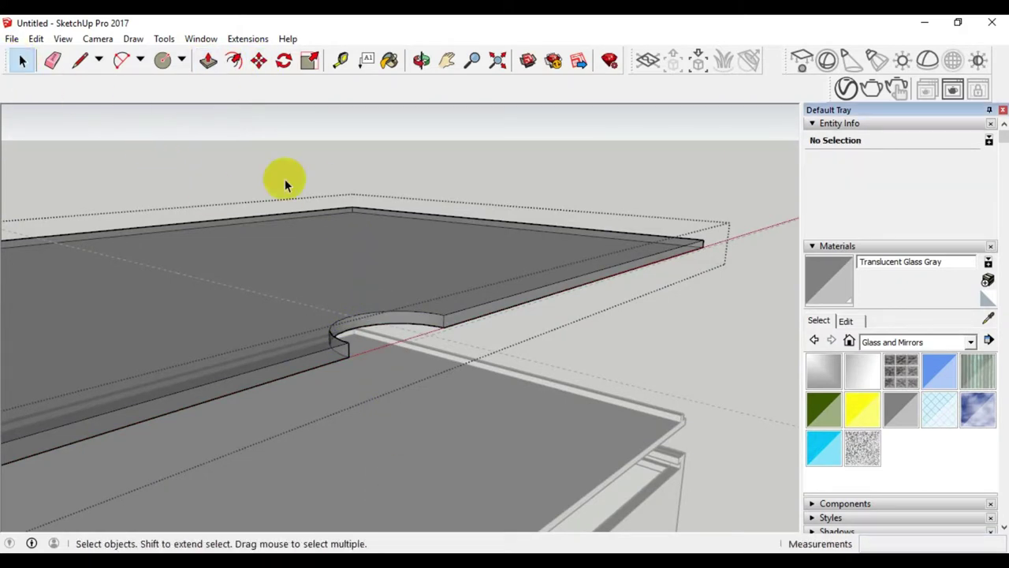
pyautogui.scroll(-5, 462, 292)
pyautogui.scroll(-3, 462, 292)
# - Start moving the lower lid panel by mistake, then cancel and deselect it
pyautogui.moveTo(604, 334)
pyautogui.mouseDown(button='middle')
pyautogui.moveTo(481, 384)
pyautogui.moveTo(441, 308)
pyautogui.mouseUp(button='middle')
pyautogui.scroll(2, 451, 289)
pyautogui.scroll(2, 446, 292)
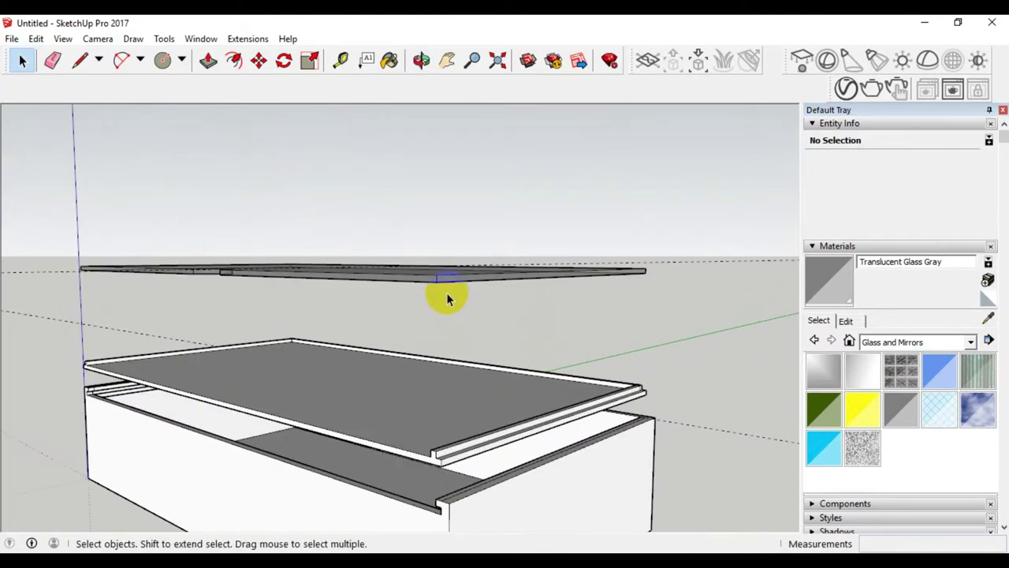
pyautogui.scroll(2, 439, 282)
pyautogui.click(439, 283)
pyautogui.click(407, 424)
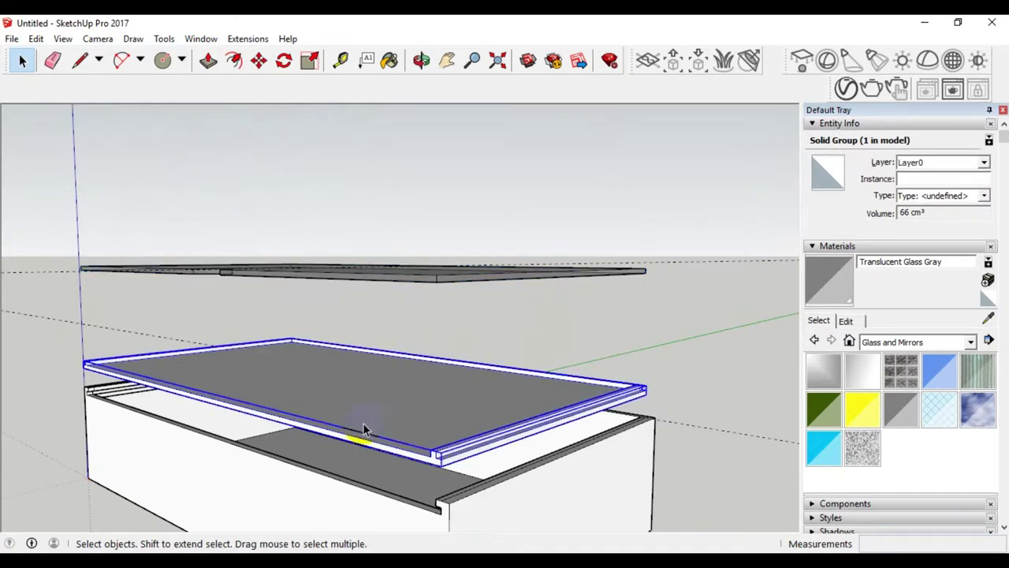
pyautogui.scroll(2, 444, 446)
pyautogui.scroll(3, 443, 446)
pyautogui.scroll(-4, 444, 425)
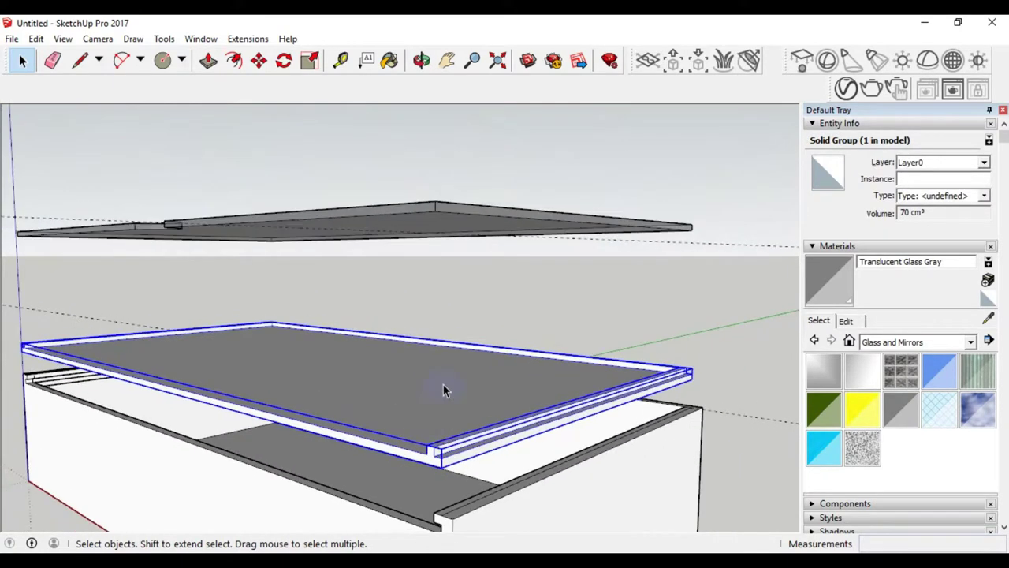
pyautogui.click(259, 63)
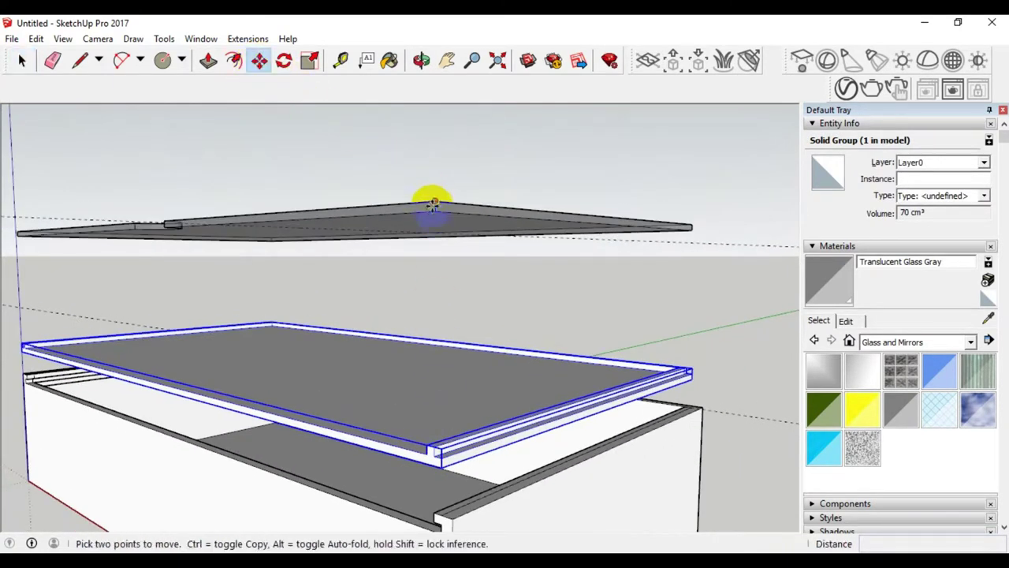
pyautogui.click(435, 210)
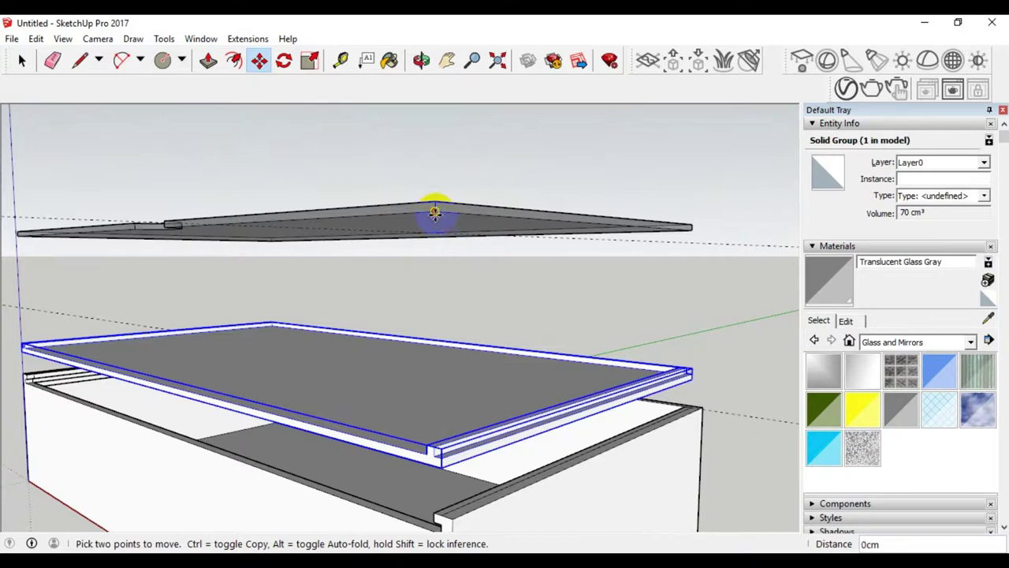
pyautogui.click(31, 63)
pyautogui.click(401, 293)
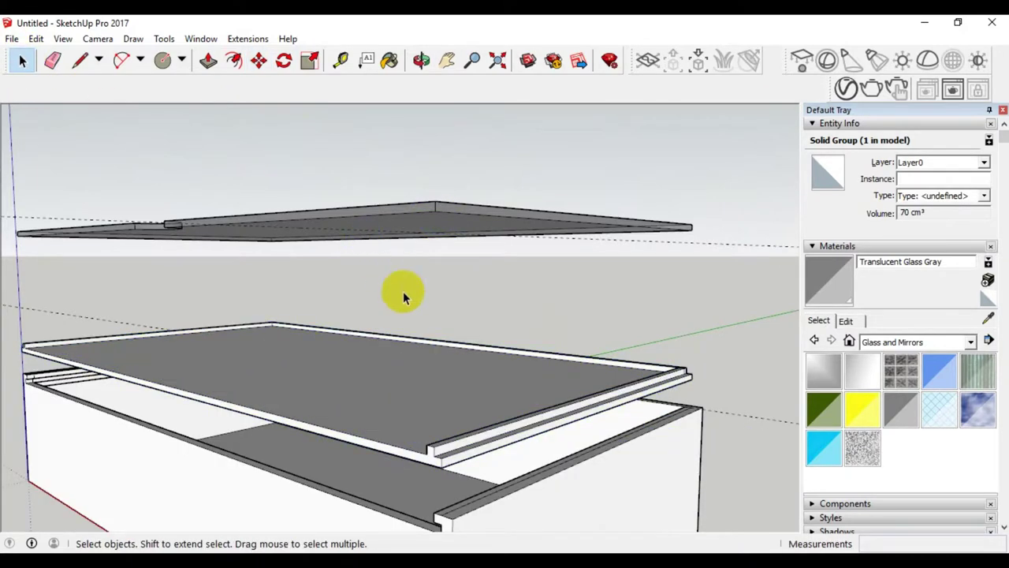
# - Move the floating top panel down onto the lower panel's endpoint
pyautogui.click(419, 206)
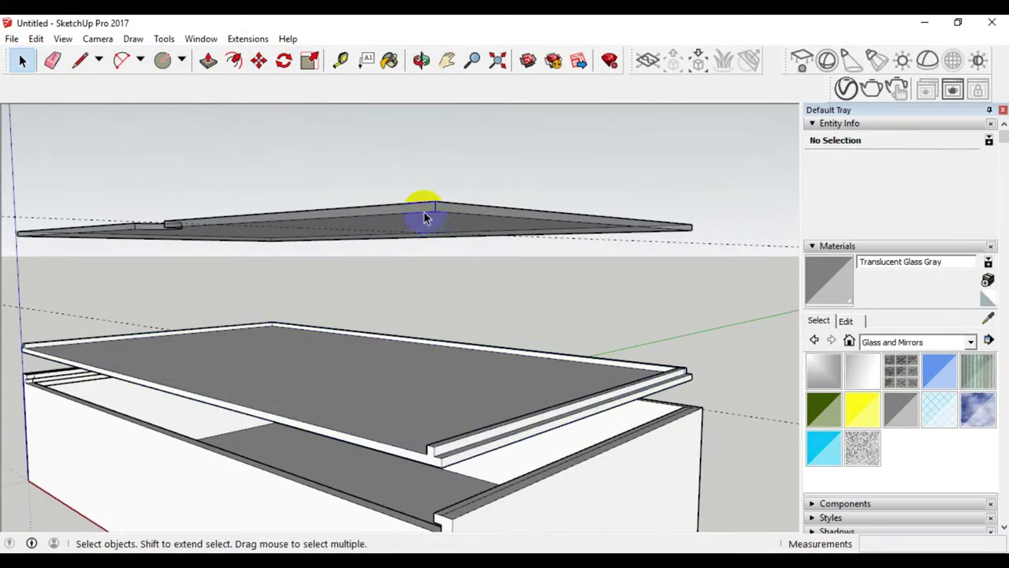
pyautogui.click(257, 70)
pyautogui.moveTo(435, 211); pyautogui.dragTo(432, 439)
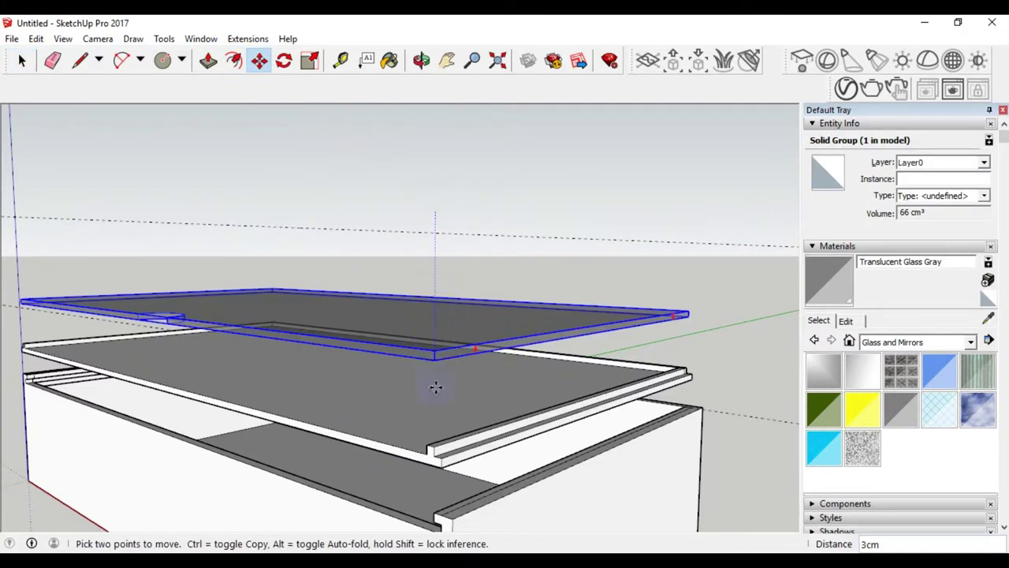
pyautogui.click(434, 448)
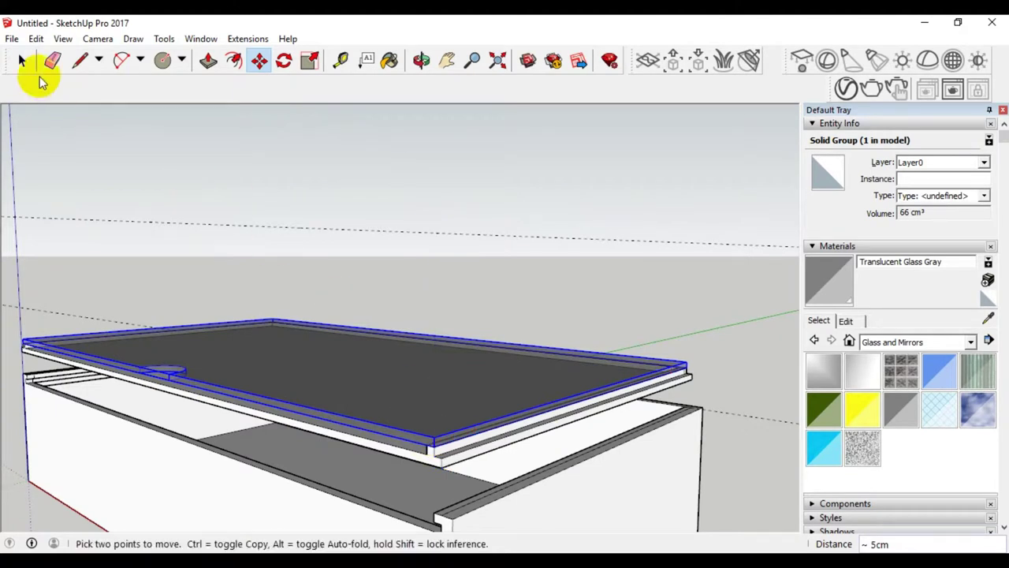
pyautogui.click(22, 60)
pyautogui.click(360, 268)
# - Orbit and zoom around the box to inspect the lowered panel and lid edge
pyautogui.moveTo(363, 293)
pyautogui.mouseDown(button='middle')
pyautogui.moveTo(375, 329)
pyautogui.moveTo(608, 365)
pyautogui.moveTo(323, 410)
pyautogui.moveTo(378, 387)
pyautogui.moveTo(311, 414)
pyautogui.moveTo(405, 441)
pyautogui.moveTo(473, 413)
pyautogui.mouseUp(button='middle')
pyautogui.scroll(2, 354, 383)
pyautogui.scroll(3, 376, 405)
pyautogui.scroll(2, 401, 396)
pyautogui.scroll(2, 439, 384)
pyautogui.scroll(-4, 439, 384)
pyautogui.scroll(-3, 462, 376)
pyautogui.moveTo(394, 383)
pyautogui.mouseDown(button='middle')
pyautogui.moveTo(450, 331)
pyautogui.moveTo(633, 376)
pyautogui.moveTo(504, 383)
pyautogui.mouseUp(button='middle')
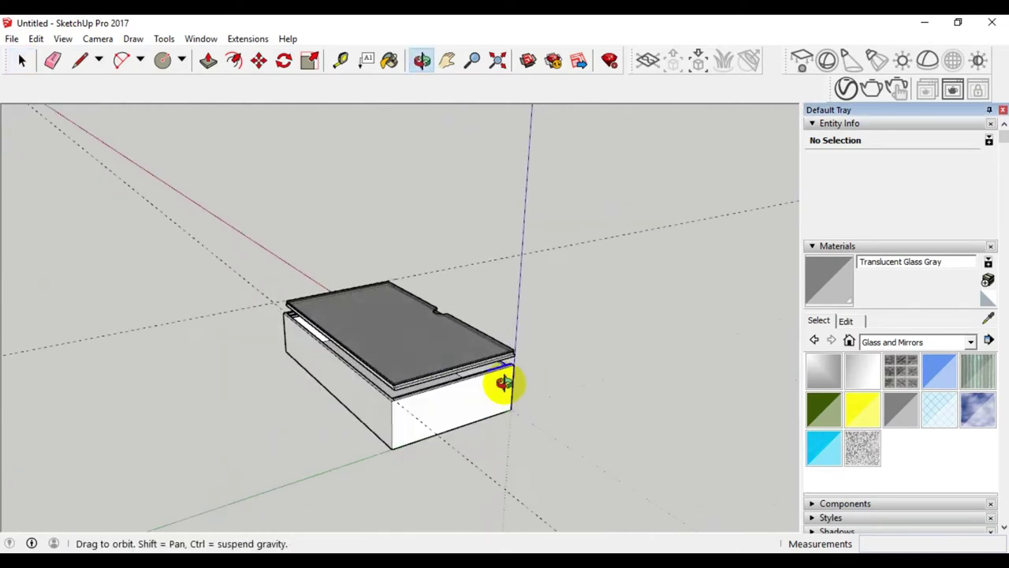
pyautogui.scroll(2, 446, 361)
pyautogui.scroll(3, 456, 360)
pyautogui.scroll(2, 456, 359)
pyautogui.moveTo(581, 342); pyautogui.dragTo(626, 338, button='middle')
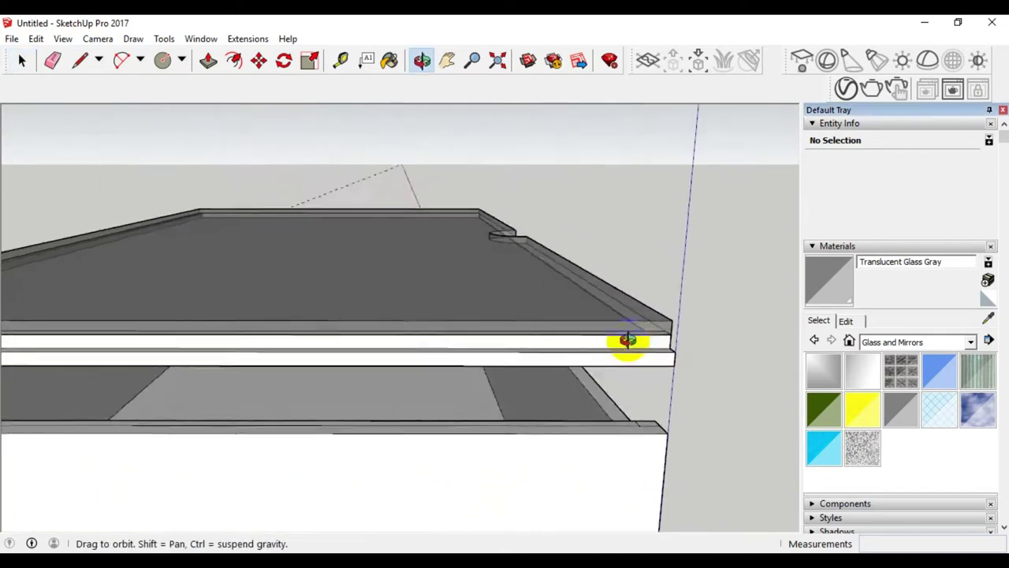
pyautogui.scroll(-3, 461, 328)
pyautogui.scroll(-2, 461, 325)
pyautogui.scroll(3, 473, 307)
pyautogui.scroll(-3, 480, 310)
pyautogui.scroll(2, 428, 281)
pyautogui.scroll(1, 431, 291)
pyautogui.scroll(-1, 431, 292)
pyautogui.scroll(-1, 429, 289)
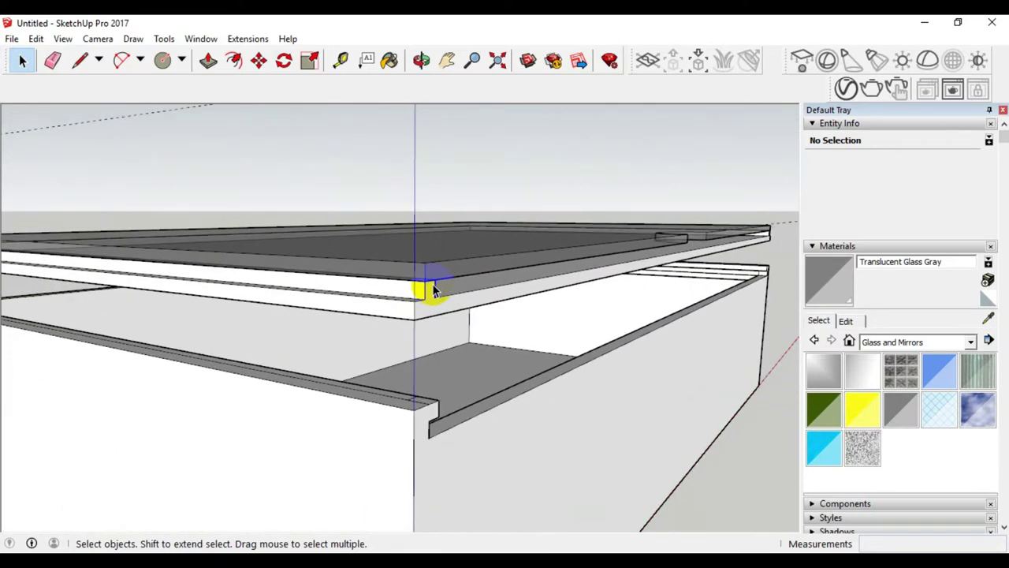
pyautogui.scroll(-3, 429, 288)
# - Paint all faces inside the box group Translucent Glass Gray
pyautogui.click(479, 381)
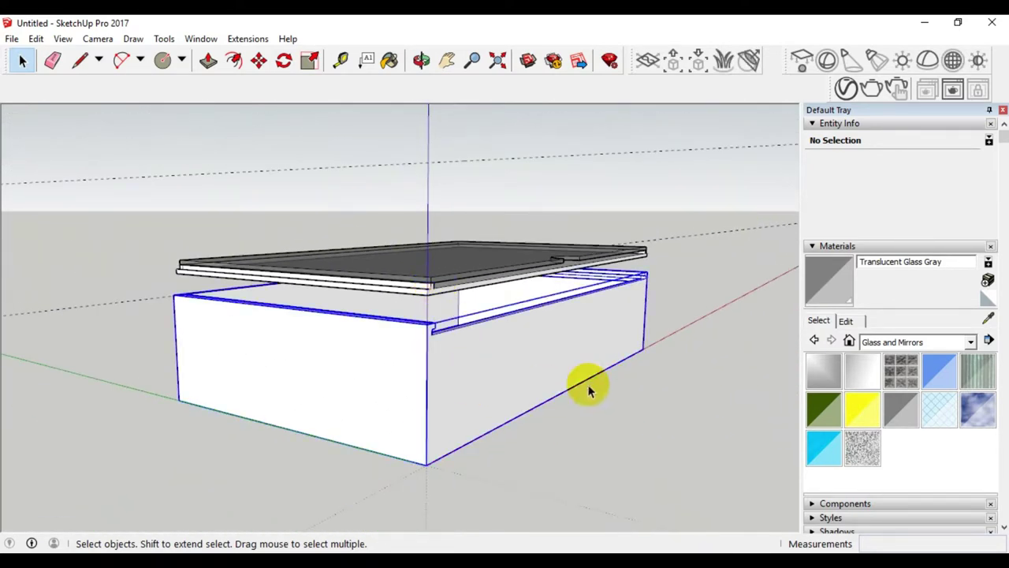
pyautogui.doubleClick(475, 366)
pyautogui.moveTo(113, 227); pyautogui.dragTo(752, 509)
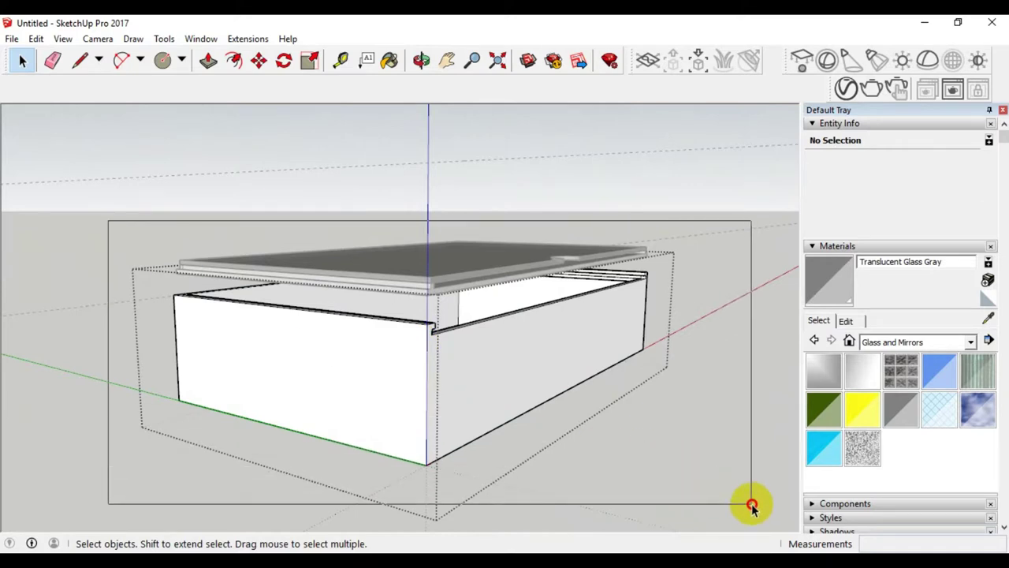
pyautogui.click(901, 414)
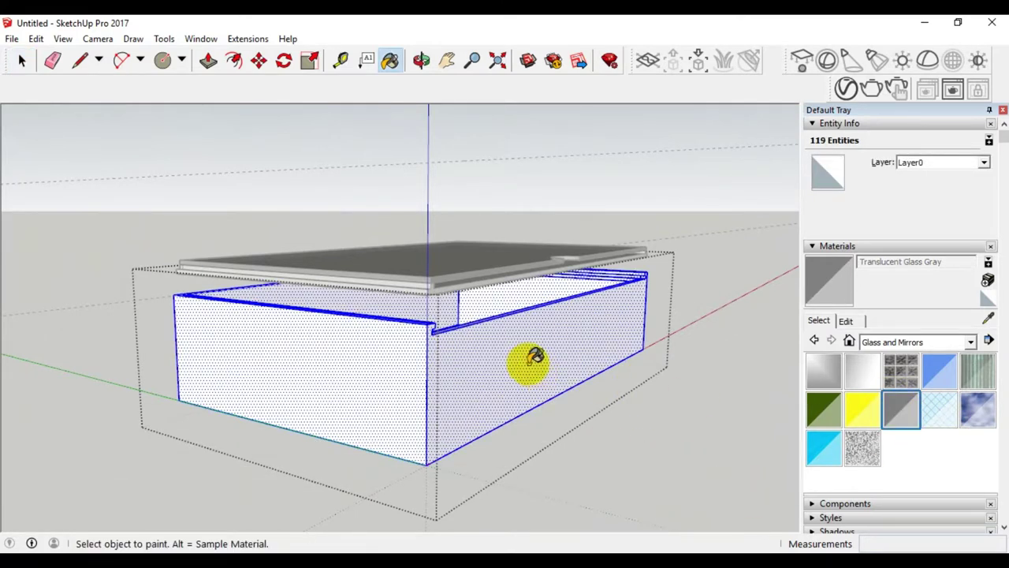
pyautogui.click(529, 358)
pyautogui.click(22, 61)
pyautogui.click(153, 176)
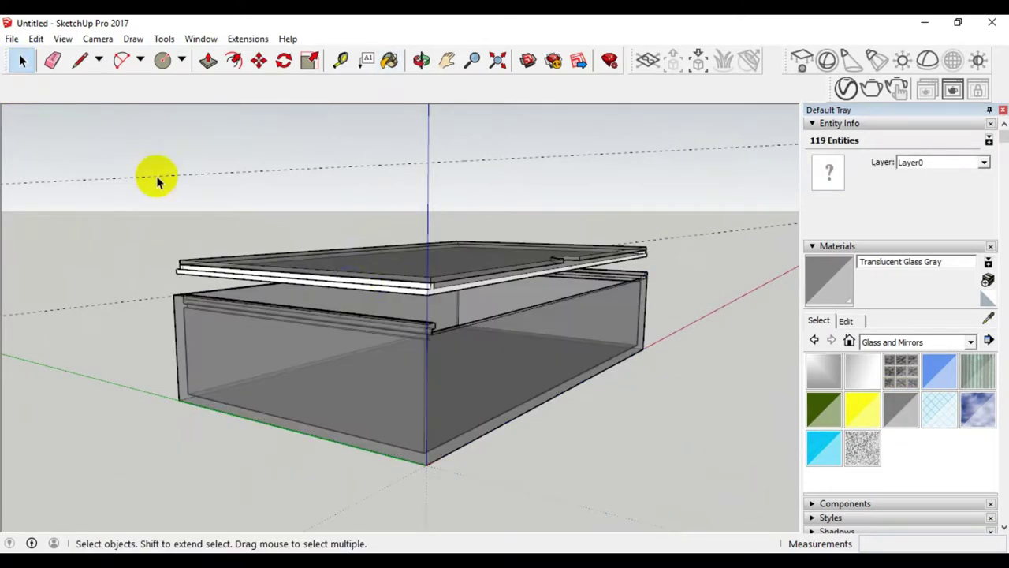
pyautogui.moveTo(491, 342)
pyautogui.mouseDown(button='middle')
pyautogui.moveTo(381, 359)
pyautogui.moveTo(292, 295)
pyautogui.mouseUp(button='middle')
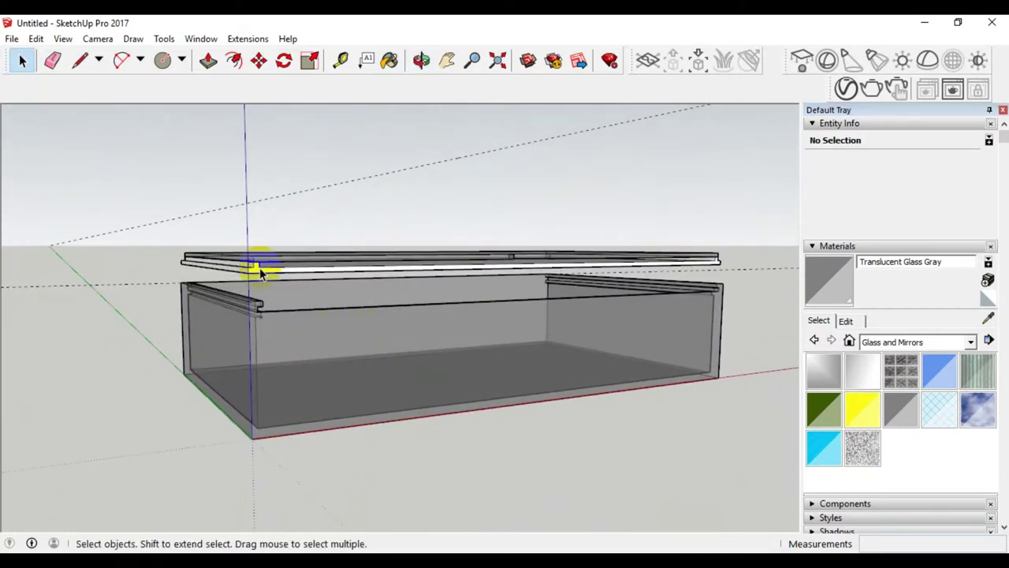
# - Paint the lid group's geometry Translucent Glass Gray
pyautogui.click(259, 270)
pyautogui.doubleClick(256, 270)
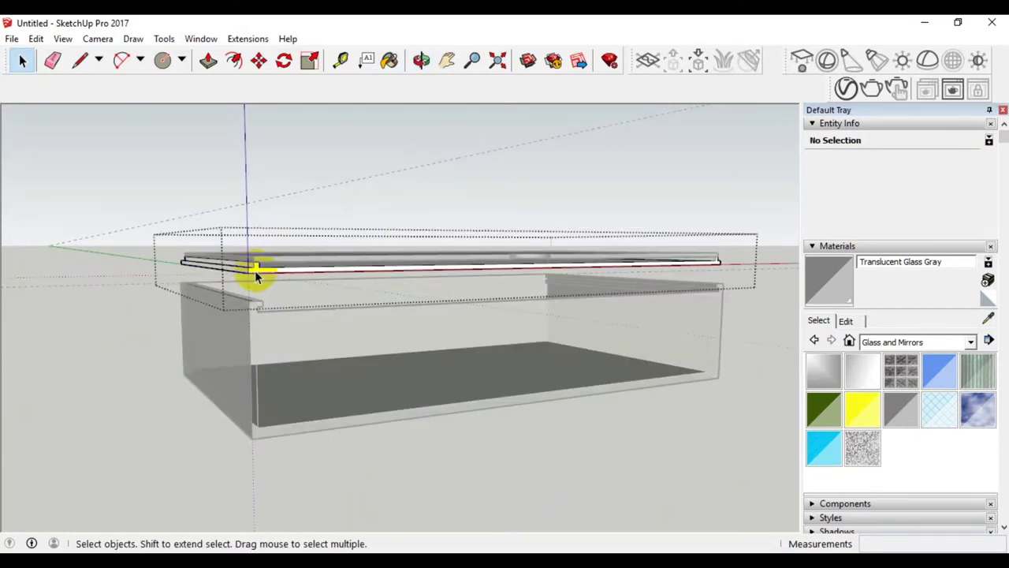
pyautogui.click(258, 270)
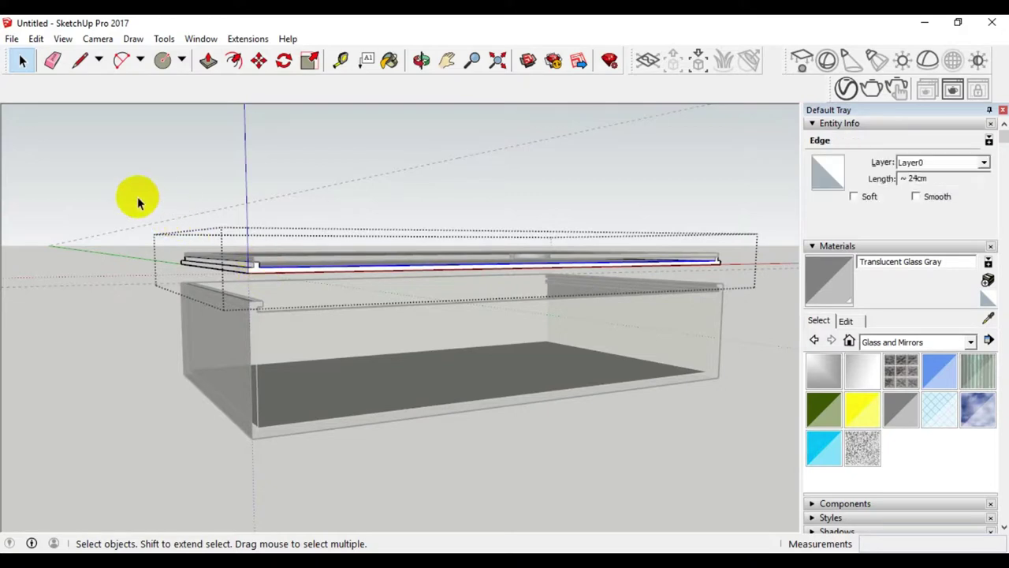
pyautogui.click(899, 411)
pyautogui.click(264, 264)
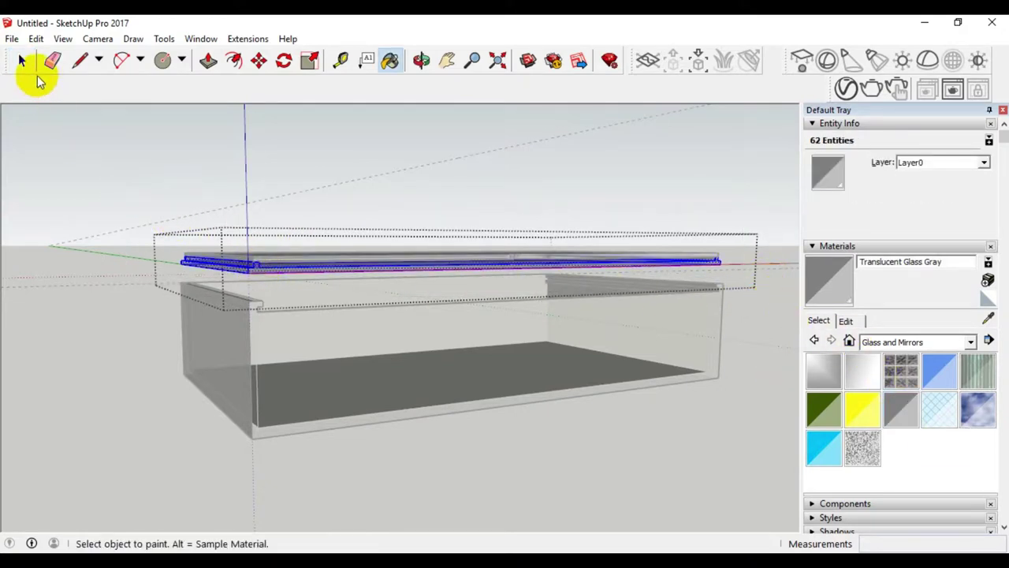
pyautogui.click(21, 60)
pyautogui.moveTo(234, 276); pyautogui.dragTo(241, 334, button='middle')
pyautogui.scroll(3, 276, 359)
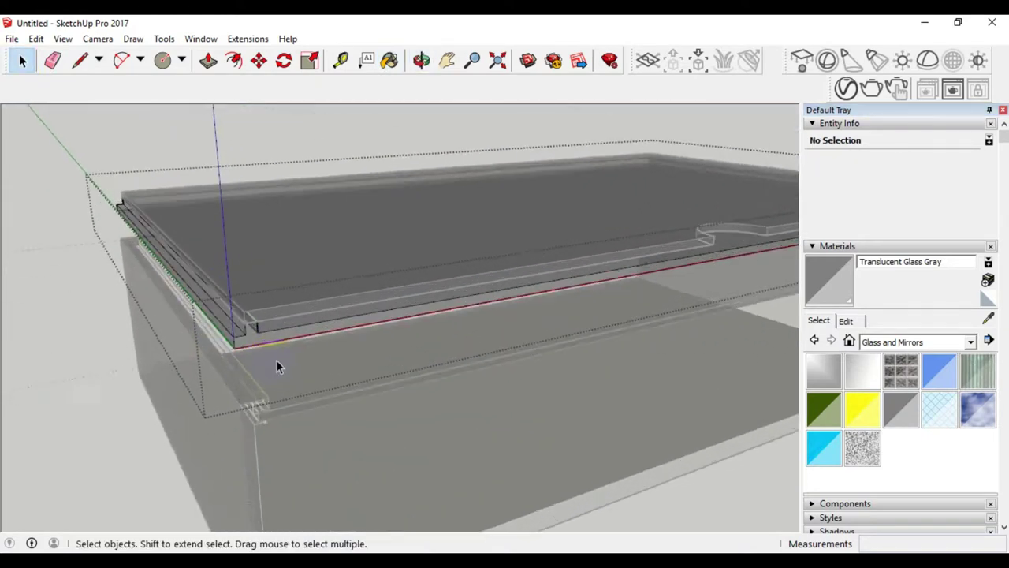
pyautogui.scroll(2, 241, 302)
pyautogui.scroll(-3, 241, 301)
pyautogui.scroll(-2, 208, 237)
pyautogui.scroll(2, 197, 352)
pyautogui.moveTo(266, 369)
pyautogui.mouseDown(button='middle')
pyautogui.moveTo(230, 344)
pyautogui.moveTo(205, 274)
pyautogui.mouseUp(button='middle')
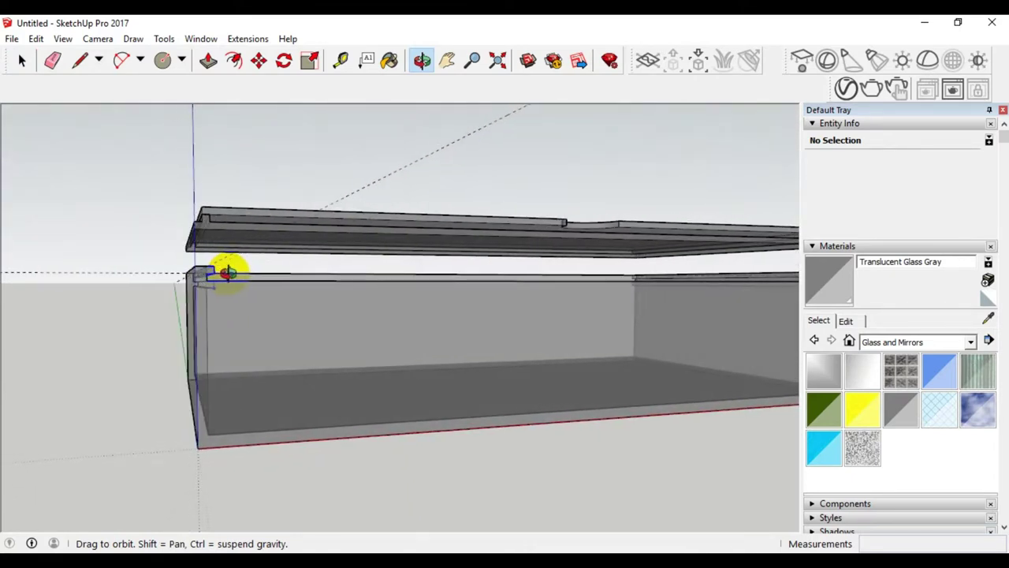
pyautogui.scroll(-2, 212, 274)
pyautogui.press('space')
pyautogui.scroll(-2, 197, 284)
pyautogui.scroll(3, 316, 284)
pyautogui.moveTo(460, 276)
pyautogui.mouseDown(button='middle')
pyautogui.moveTo(593, 290)
pyautogui.moveTo(550, 294)
pyautogui.mouseUp(button='middle')
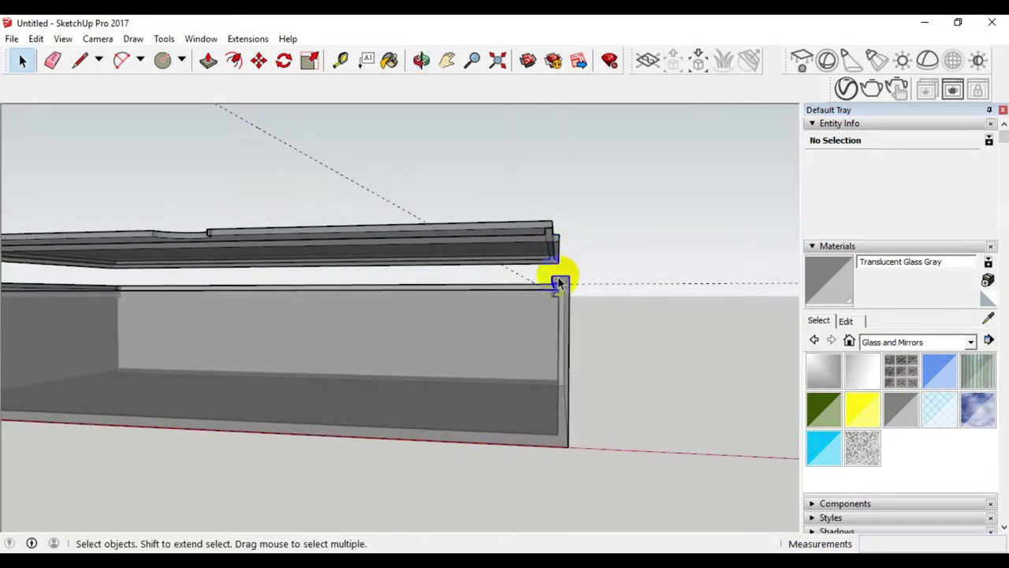
pyautogui.scroll(-2, 557, 282)
pyautogui.scroll(-1, 581, 292)
pyautogui.scroll(3, 309, 282)
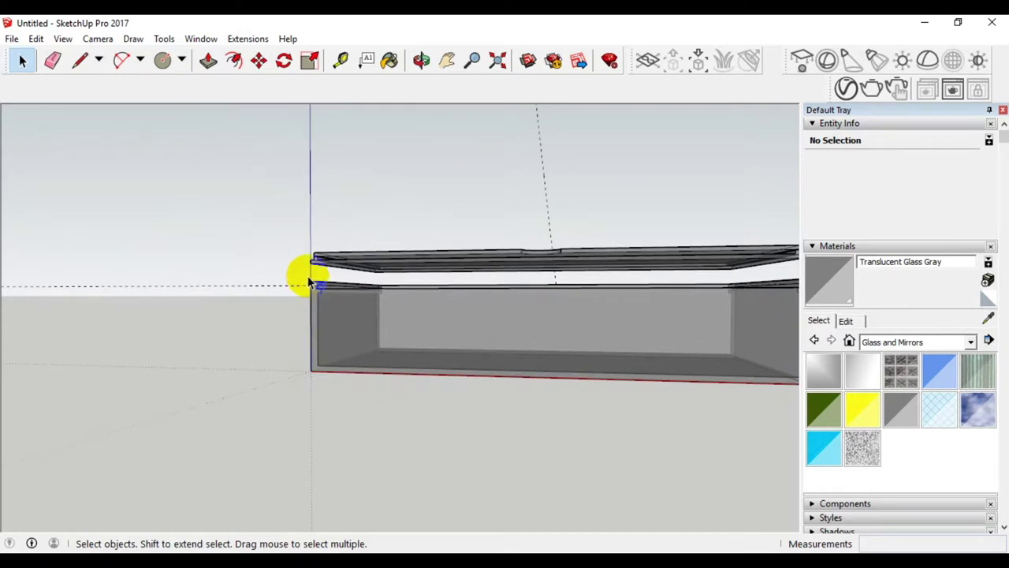
pyautogui.scroll(2, 309, 283)
pyautogui.scroll(1, 296, 275)
pyautogui.moveTo(301, 277)
pyautogui.mouseDown(button='middle')
pyautogui.moveTo(352, 302)
pyautogui.moveTo(377, 296)
pyautogui.mouseUp(button='middle')
pyautogui.scroll(-2, 355, 294)
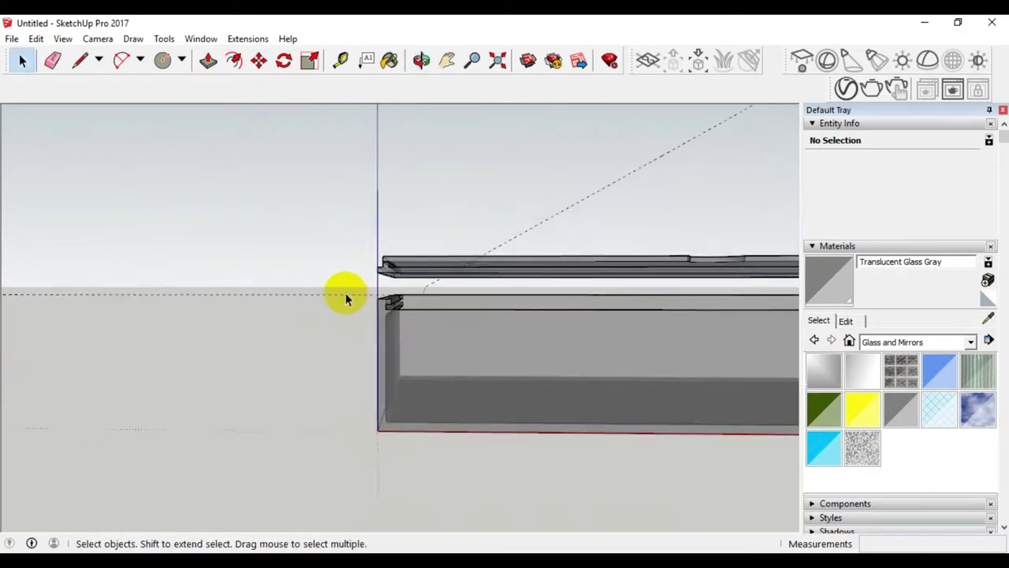
pyautogui.scroll(-3, 344, 292)
pyautogui.scroll(-1, 344, 293)
pyautogui.scroll(3, 565, 296)
pyautogui.scroll(2, 551, 282)
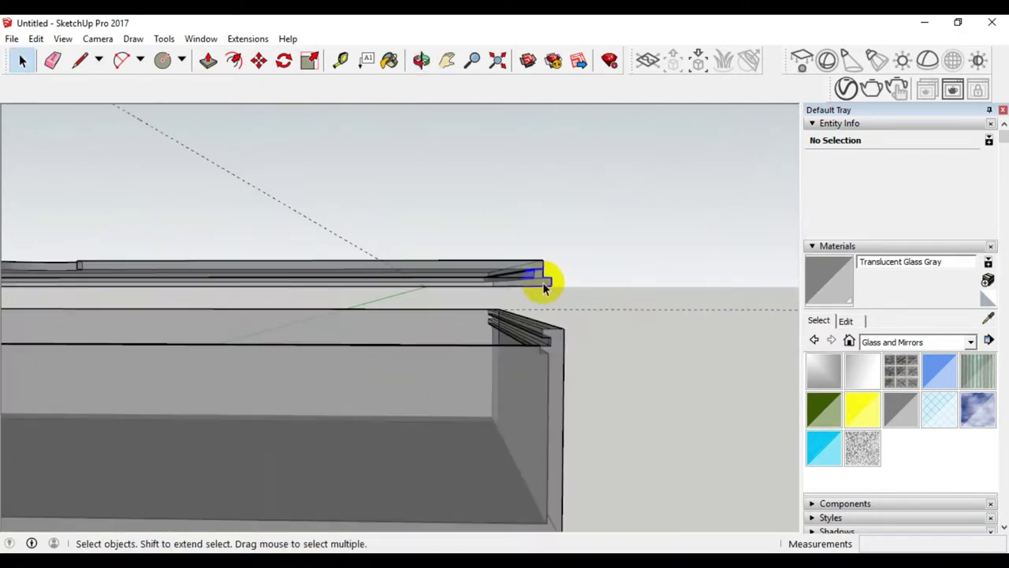
pyautogui.scroll(2, 544, 281)
pyautogui.scroll(2, 543, 285)
pyautogui.scroll(-2, 542, 284)
pyautogui.scroll(-1, 568, 316)
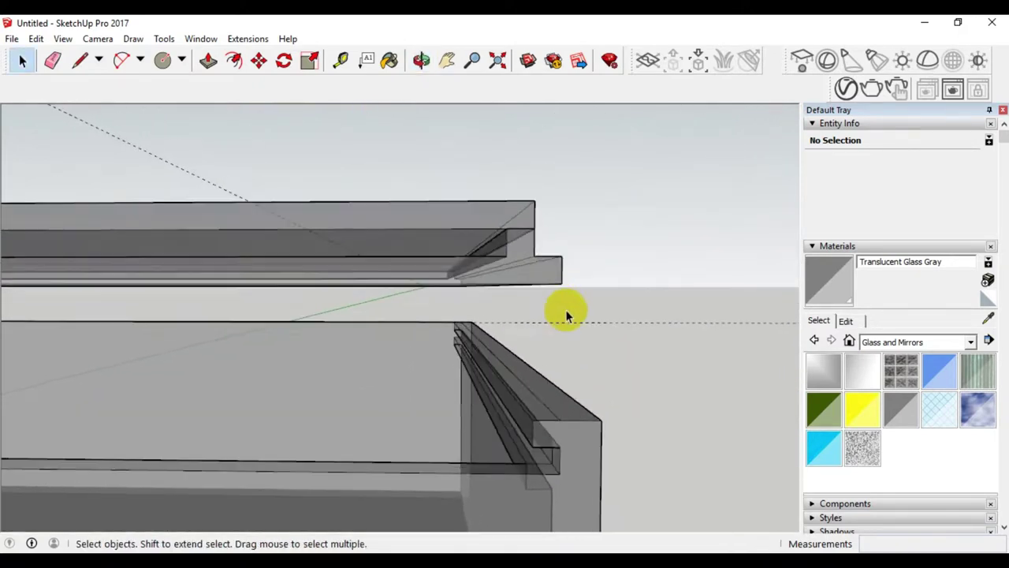
pyautogui.scroll(-1, 601, 367)
pyautogui.scroll(-2, 567, 342)
pyautogui.moveTo(567, 342)
pyautogui.mouseDown(button='middle')
pyautogui.moveTo(579, 372)
pyautogui.moveTo(563, 349)
pyautogui.moveTo(560, 367)
pyautogui.mouseUp(button='middle')
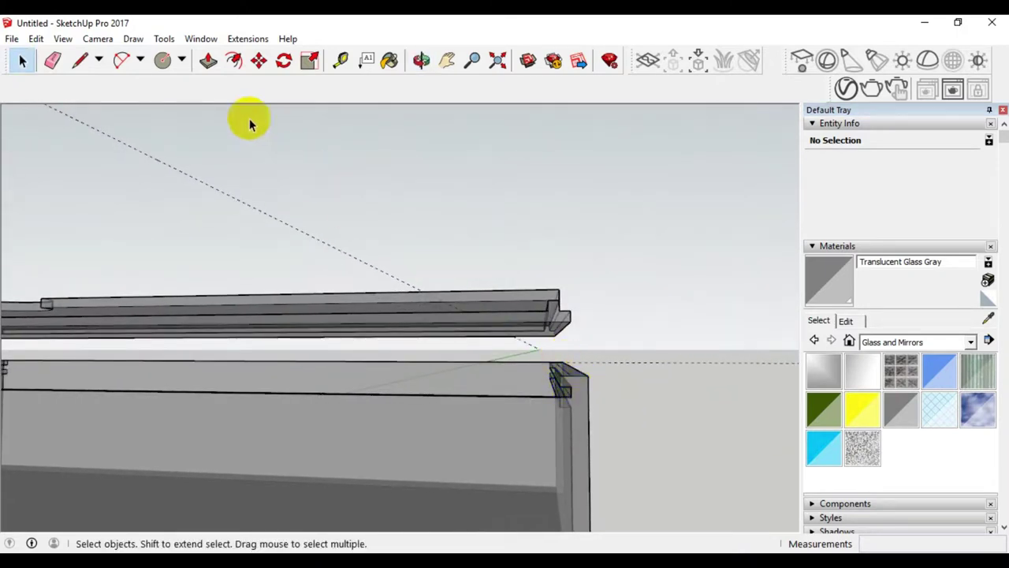
# - Move the selected lid parts from their corner down onto the box rail's corner
pyautogui.click(556, 325)
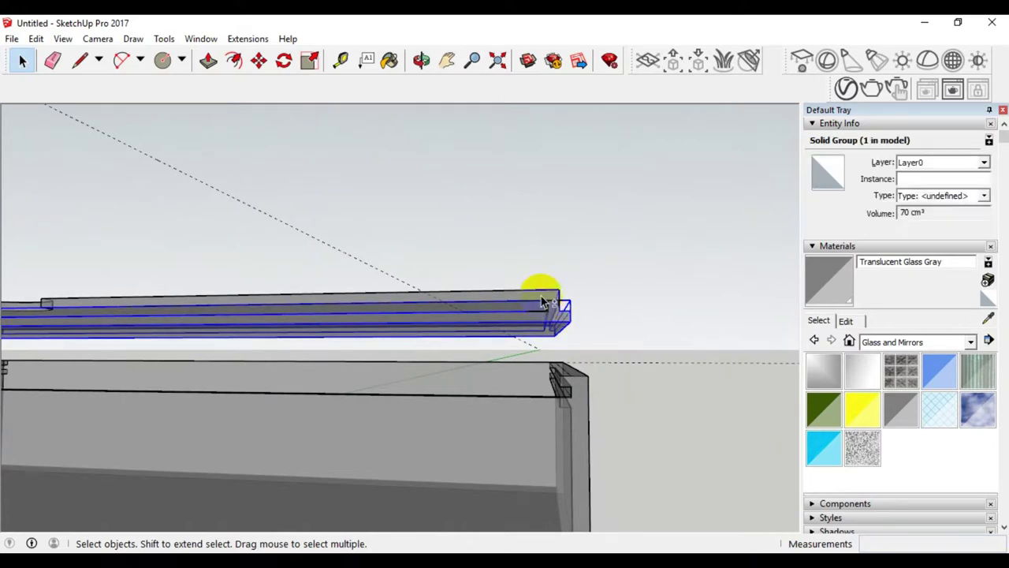
pyautogui.click(260, 65)
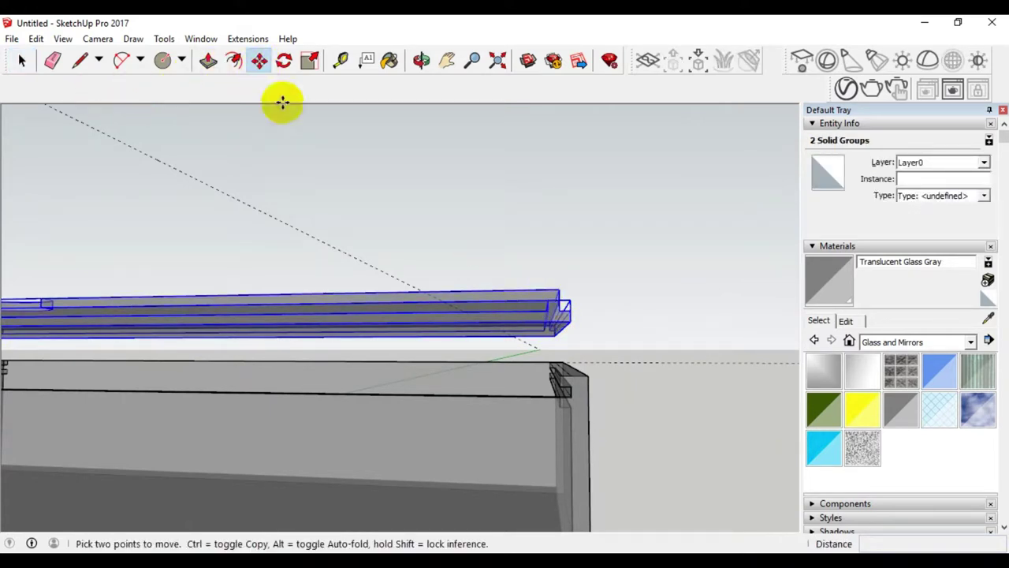
pyautogui.click(569, 322)
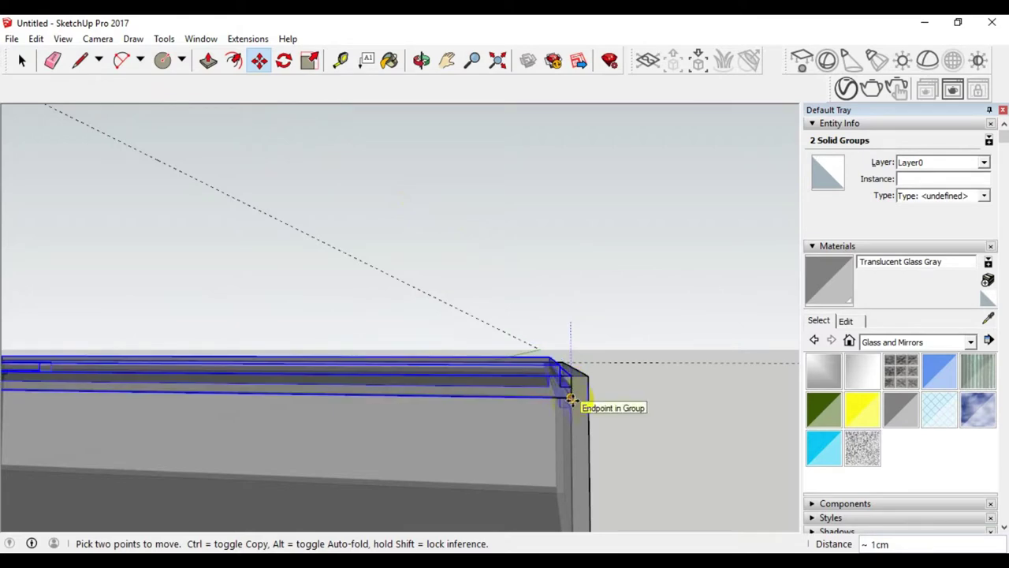
pyautogui.click(571, 399)
pyautogui.moveTo(622, 413)
pyautogui.mouseDown(button='middle')
pyautogui.moveTo(552, 338)
pyautogui.moveTo(563, 338)
pyautogui.moveTo(583, 356)
pyautogui.moveTo(510, 361)
pyautogui.moveTo(600, 362)
pyautogui.moveTo(601, 389)
pyautogui.mouseUp(button='middle')
# - Orbit around the box corner to check how the lid sits on the rails
pyautogui.scroll(-2, 608, 378)
pyautogui.scroll(-3, 608, 378)
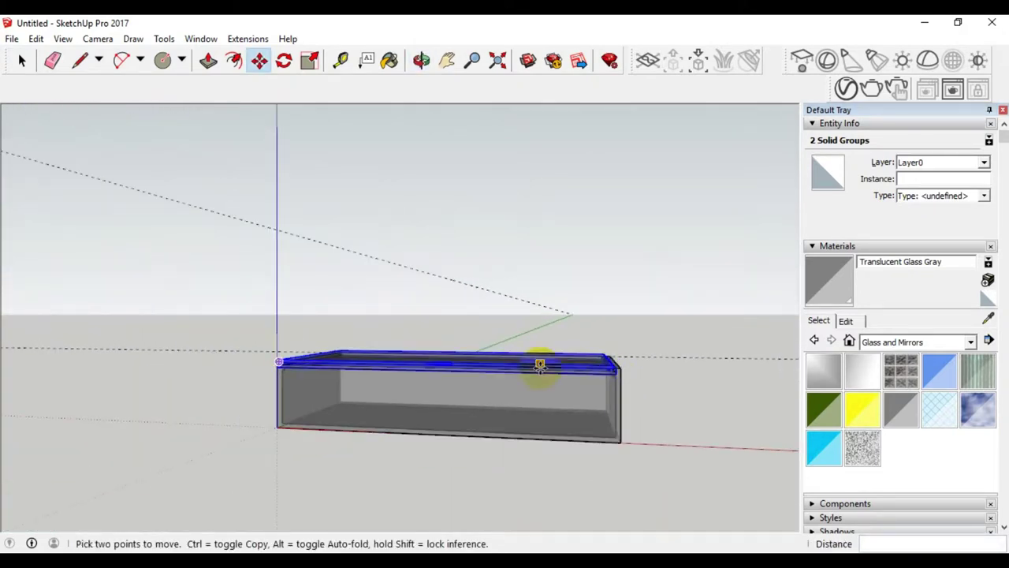
pyautogui.scroll(2, 256, 371)
pyautogui.scroll(2, 300, 387)
pyautogui.scroll(2, 316, 381)
pyautogui.moveTo(312, 362)
pyautogui.mouseDown(button='middle')
pyautogui.moveTo(383, 360)
pyautogui.moveTo(371, 355)
pyautogui.moveTo(370, 371)
pyautogui.moveTo(378, 367)
pyautogui.mouseUp(button='middle')
pyautogui.press('m')
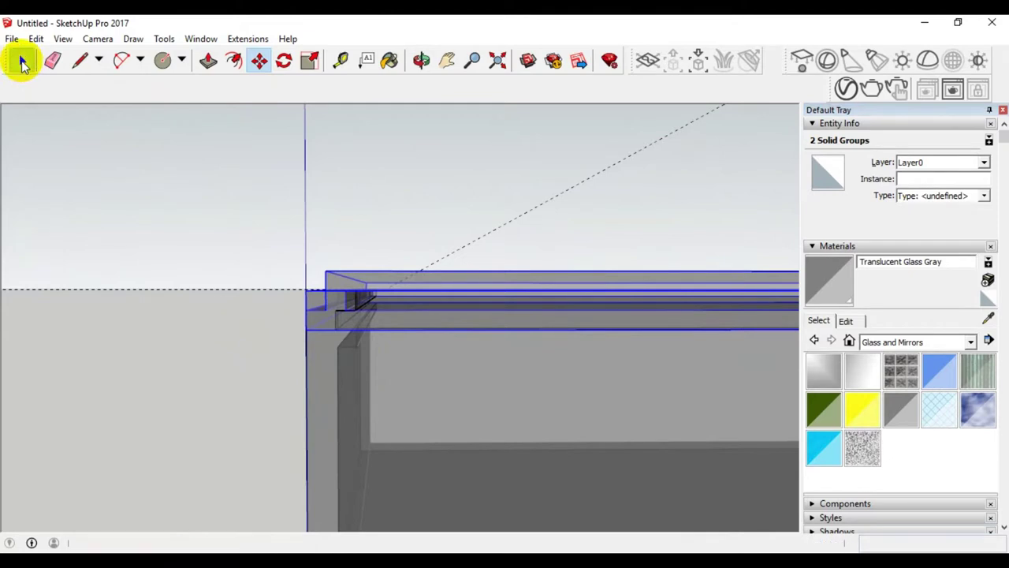
pyautogui.click(22, 63)
pyautogui.moveTo(331, 290)
pyautogui.mouseDown(button='middle')
pyautogui.moveTo(349, 305)
pyautogui.moveTo(351, 347)
pyautogui.moveTo(352, 283)
pyautogui.mouseUp(button='middle')
# - Scale both lid pieces to 0.99 along the red axis at the box corner
pyautogui.click(258, 61)
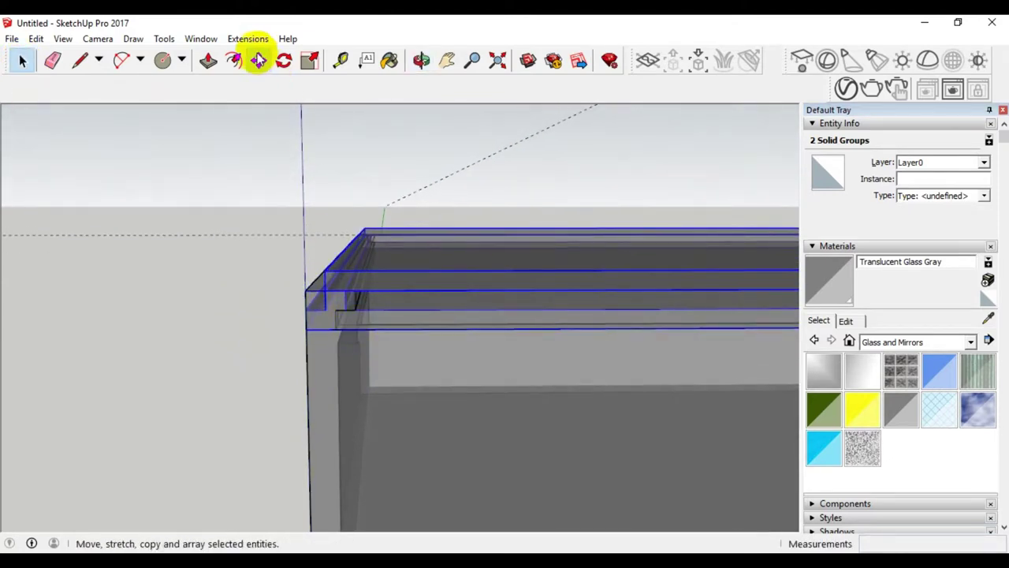
pyautogui.click(309, 63)
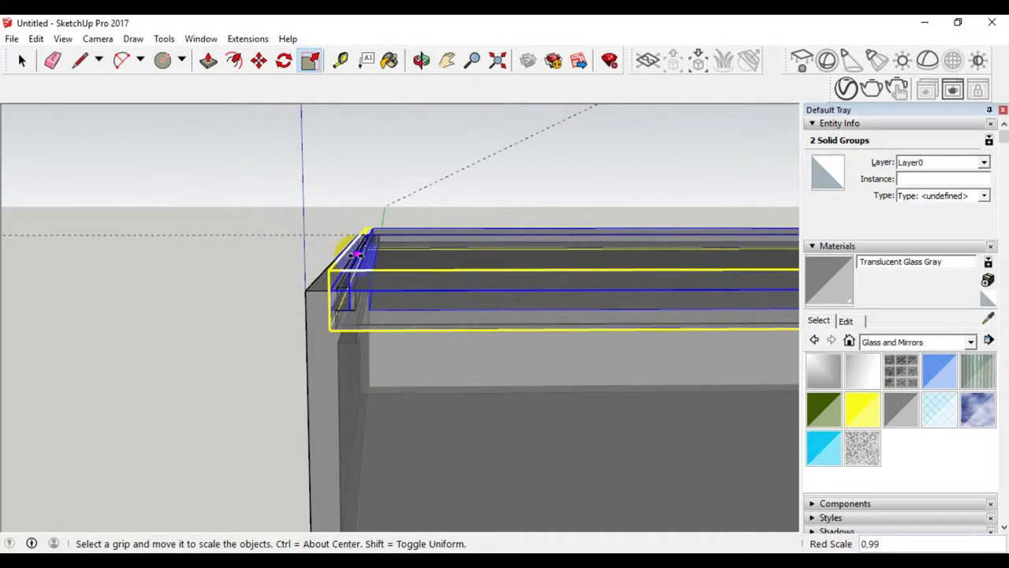
pyautogui.moveTo(357, 252); pyautogui.dragTo(357, 248, button='middle')
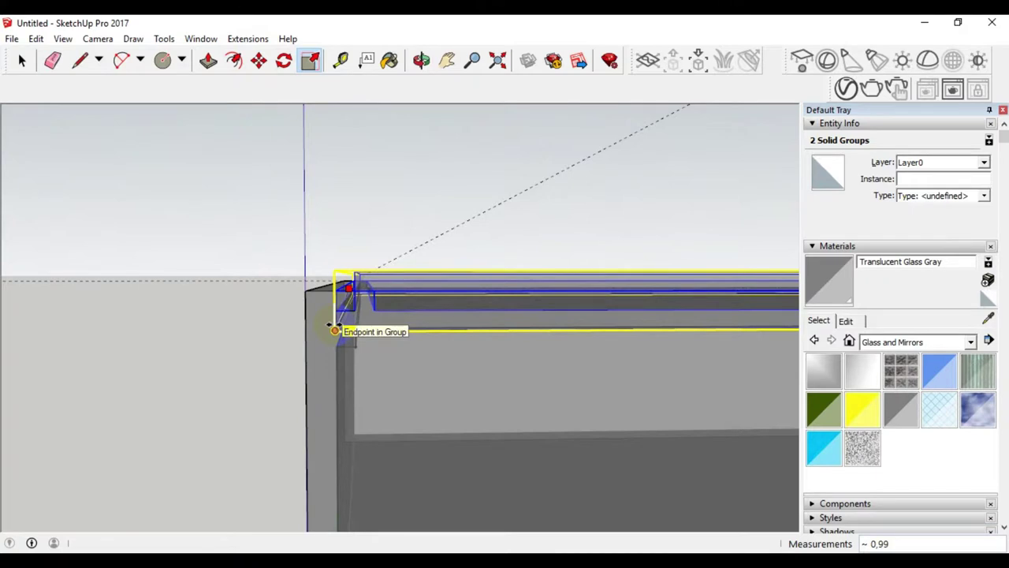
pyautogui.click(22, 61)
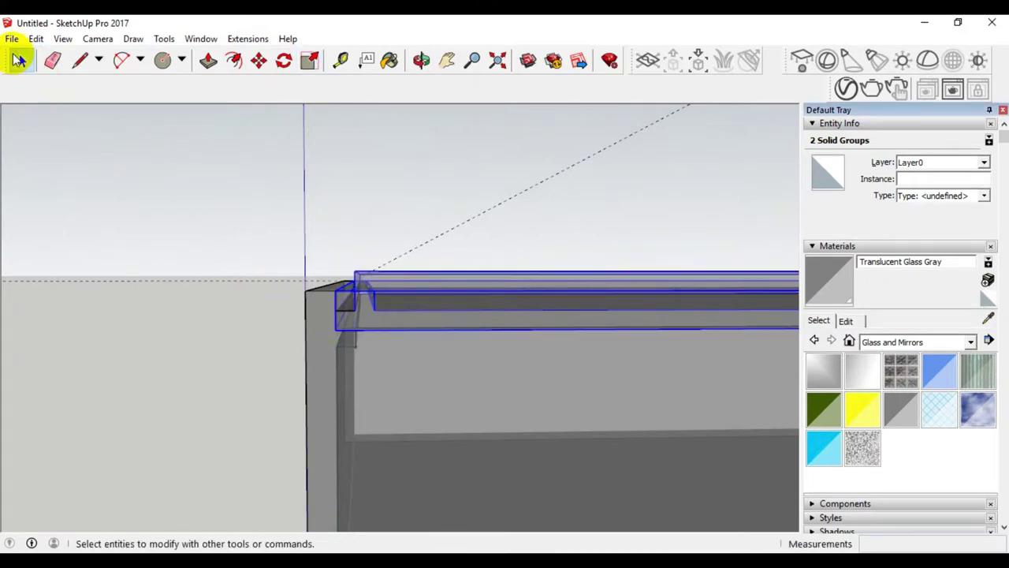
pyautogui.click(260, 299)
# - Select the box's glass group and open it for editing
pyautogui.moveTo(378, 328)
pyautogui.mouseDown(button='middle')
pyautogui.moveTo(372, 311)
pyautogui.moveTo(349, 315)
pyautogui.moveTo(354, 404)
pyautogui.moveTo(338, 308)
pyautogui.moveTo(308, 286)
pyautogui.moveTo(329, 227)
pyautogui.moveTo(451, 300)
pyautogui.moveTo(496, 353)
pyautogui.moveTo(343, 381)
pyautogui.moveTo(247, 344)
pyautogui.moveTo(338, 342)
pyautogui.moveTo(250, 338)
pyautogui.moveTo(337, 337)
pyautogui.moveTo(359, 324)
pyautogui.mouseUp(button='middle')
pyautogui.scroll(-1, 331, 314)
pyautogui.scroll(-3, 316, 308)
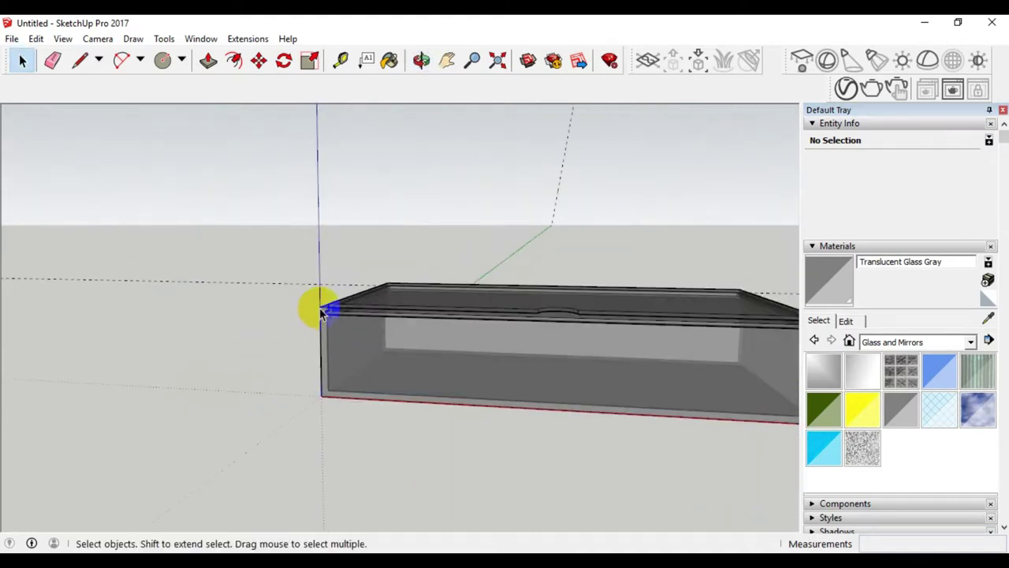
pyautogui.scroll(-3, 316, 308)
pyautogui.scroll(5, 505, 315)
pyautogui.scroll(2, 523, 311)
pyautogui.scroll(2, 513, 313)
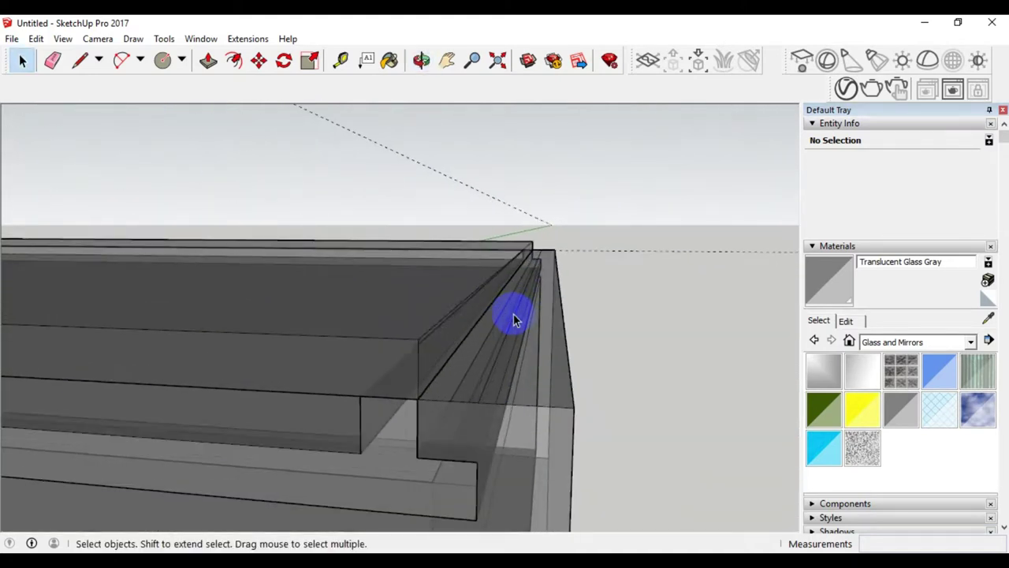
pyautogui.scroll(-3, 532, 301)
pyautogui.scroll(-1, 528, 306)
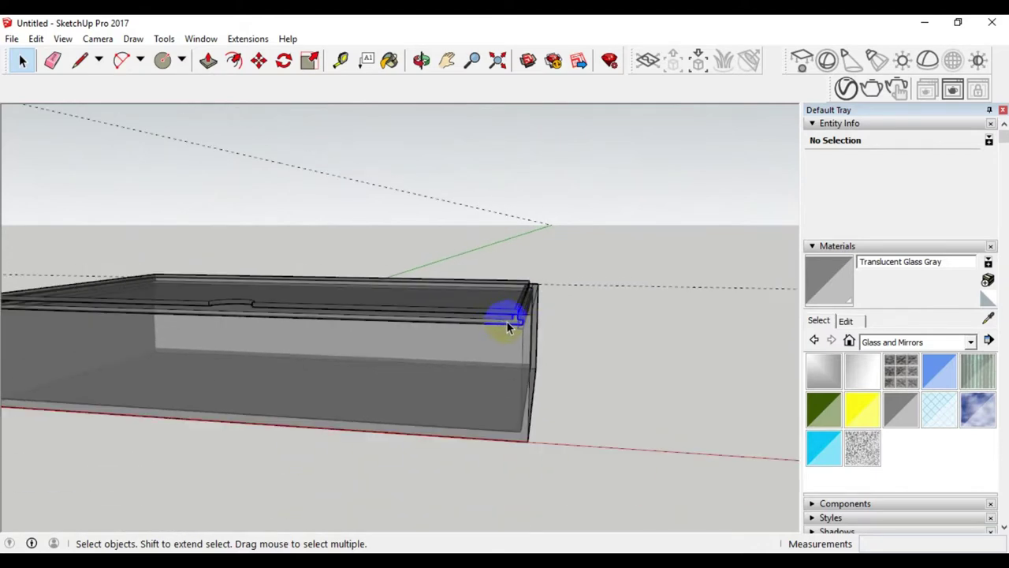
pyautogui.click(509, 327)
pyautogui.scroll(2, 536, 311)
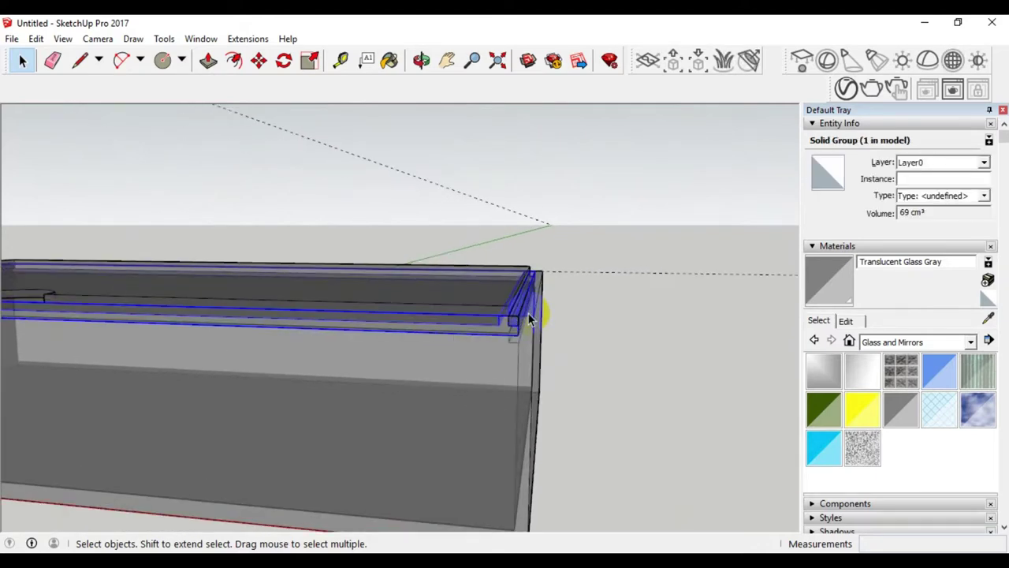
pyautogui.scroll(2, 531, 316)
pyautogui.scroll(1, 528, 320)
pyautogui.scroll(-1, 528, 317)
pyautogui.scroll(-2, 536, 312)
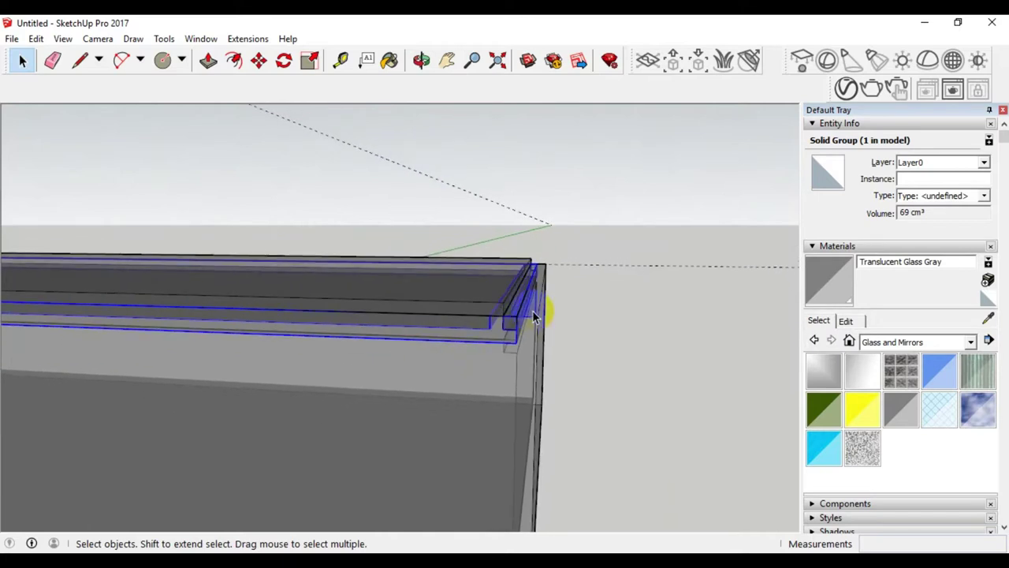
pyautogui.scroll(-2, 540, 309)
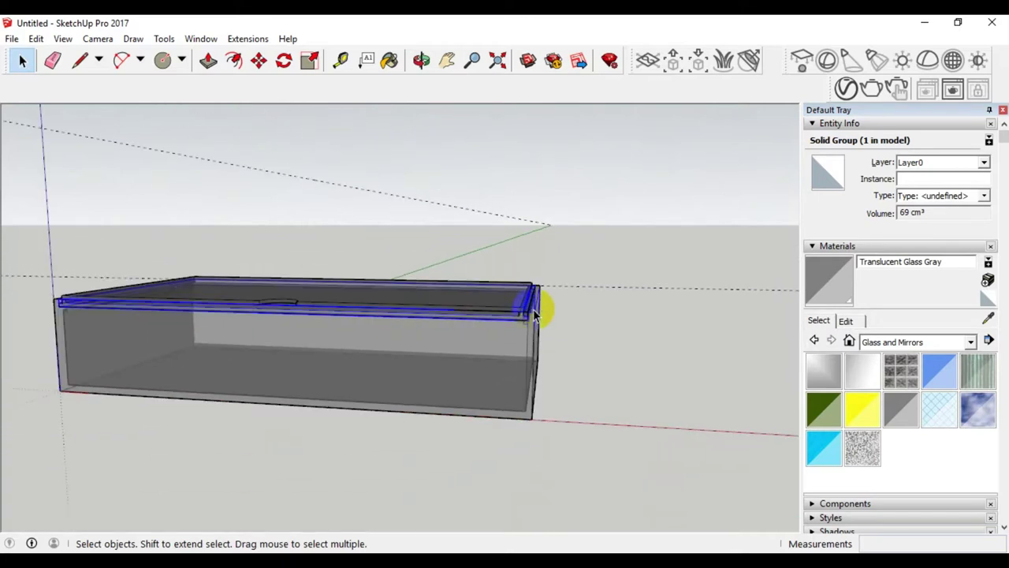
pyautogui.doubleClick(500, 372)
# - Select all the box geometry and paint it Translucent Glass Gold
pyautogui.moveTo(672, 233); pyautogui.dragTo(29, 426)
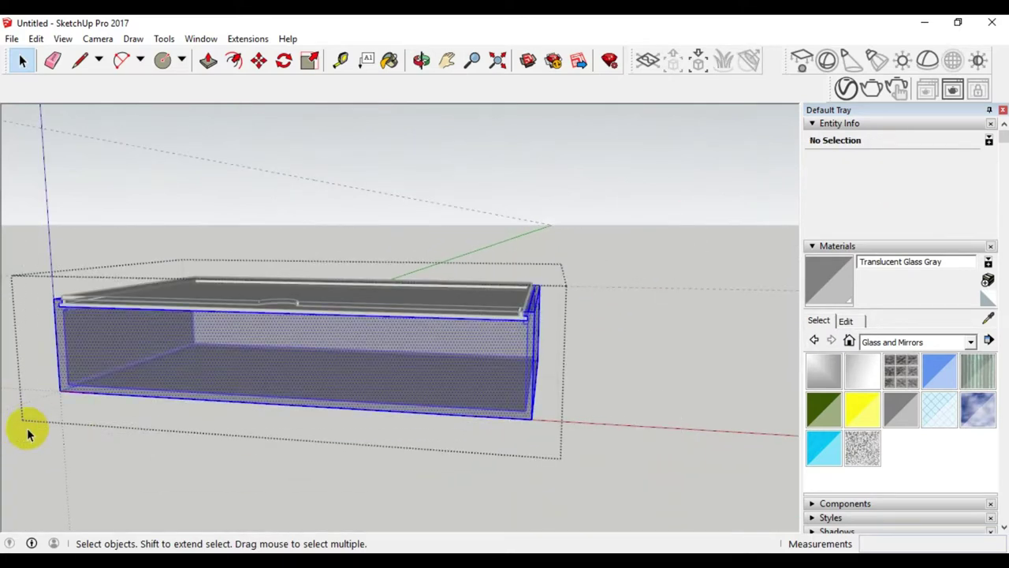
pyautogui.click(862, 410)
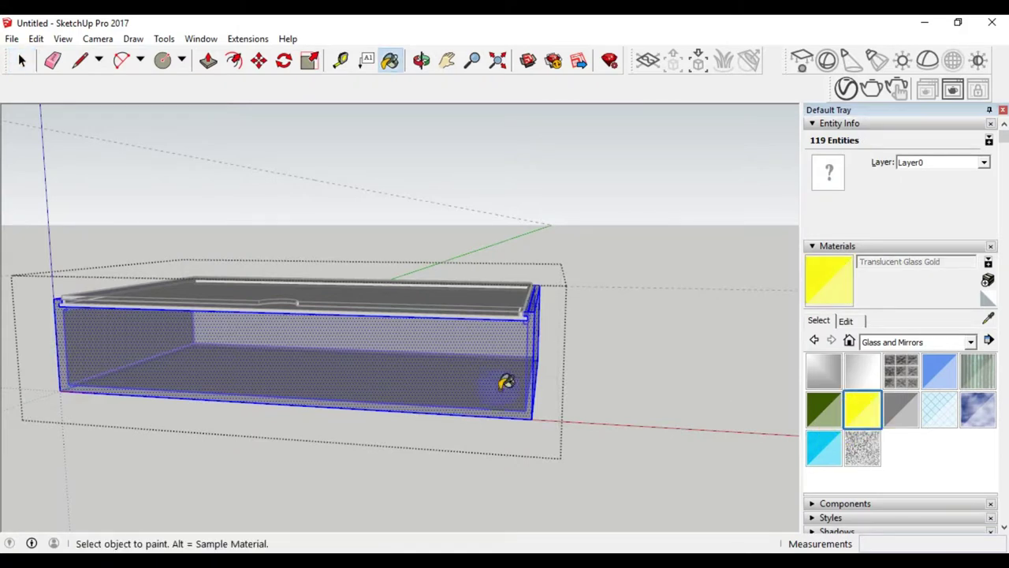
pyautogui.click(471, 380)
pyautogui.moveTo(481, 384); pyautogui.dragTo(489, 367, button='middle')
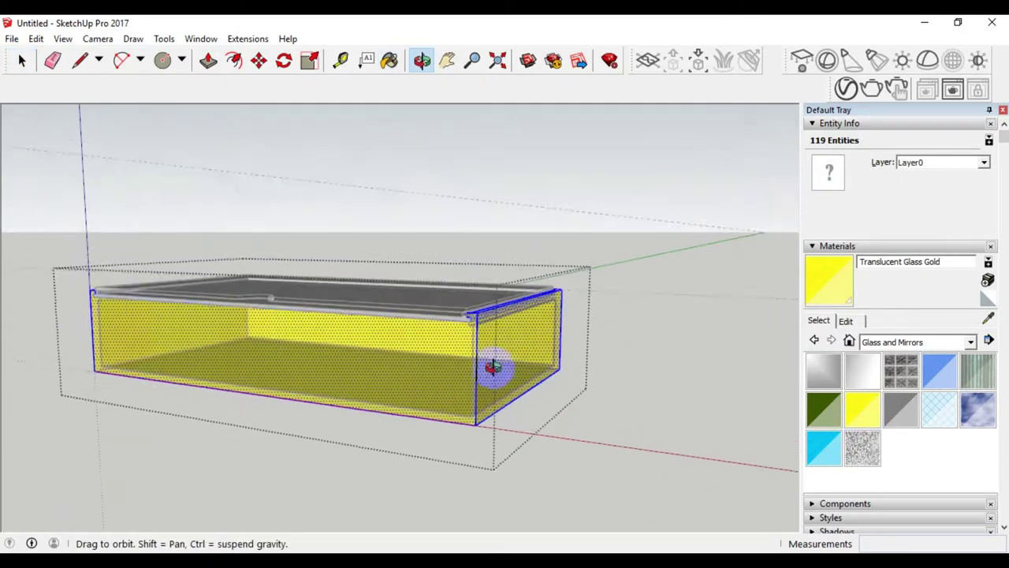
pyautogui.click(205, 176)
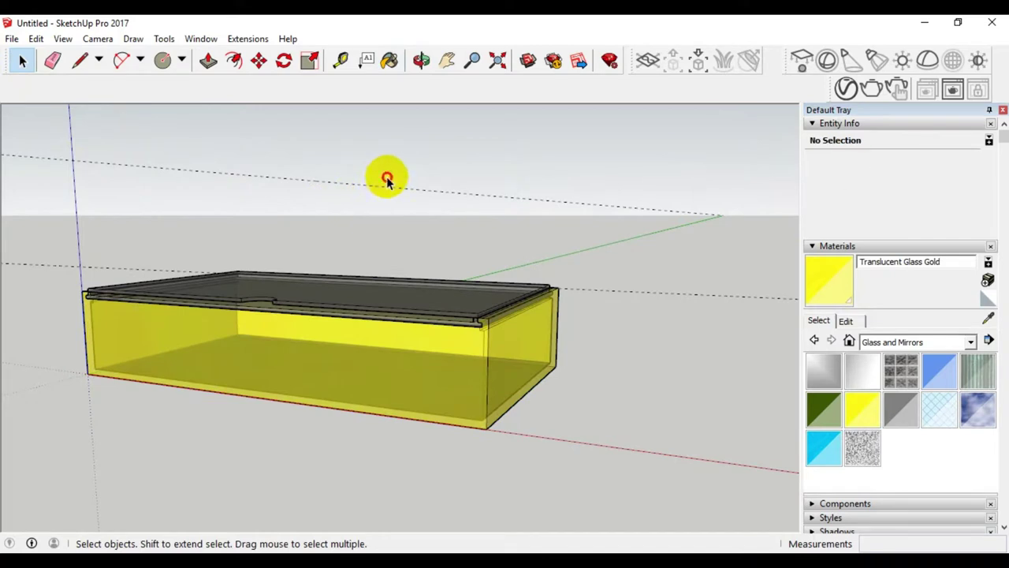
pyautogui.scroll(1, 466, 349)
pyautogui.scroll(2, 405, 349)
pyautogui.scroll(2, 428, 350)
pyautogui.scroll(2, 434, 349)
pyautogui.scroll(1, 435, 349)
pyautogui.scroll(1, 466, 376)
pyautogui.scroll(-1, 414, 353)
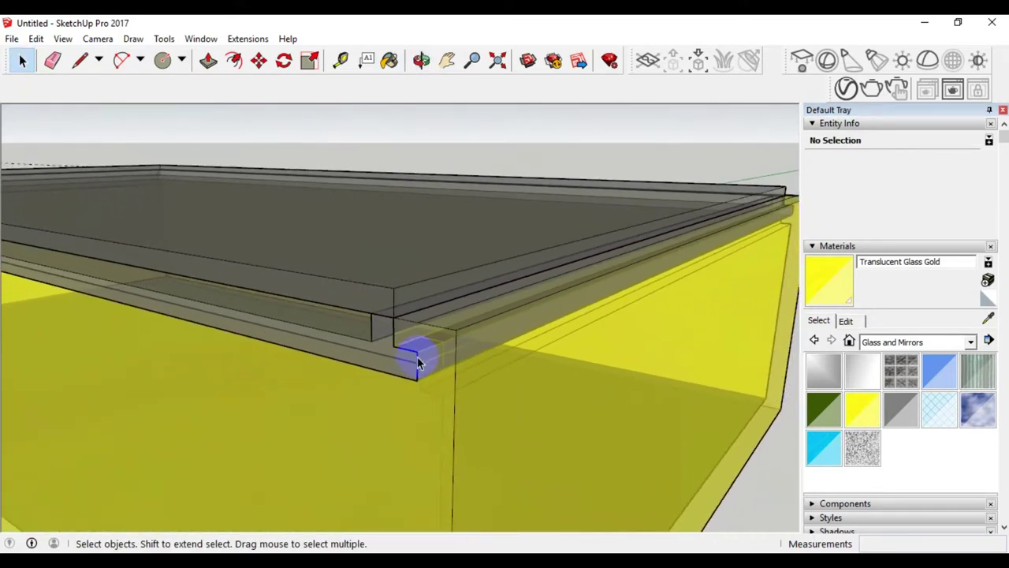
pyautogui.scroll(-2, 418, 360)
pyautogui.moveTo(418, 360)
pyautogui.mouseDown(button='middle')
pyautogui.moveTo(387, 354)
pyautogui.moveTo(496, 328)
pyautogui.moveTo(660, 340)
pyautogui.moveTo(615, 280)
pyautogui.moveTo(478, 313)
pyautogui.moveTo(607, 317)
pyautogui.moveTo(462, 394)
pyautogui.mouseUp(button='middle')
pyautogui.scroll(2, 541, 305)
pyautogui.scroll(2, 544, 346)
pyautogui.scroll(-2, 579, 321)
pyautogui.scroll(-2, 580, 319)
pyautogui.scroll(-2, 581, 316)
pyautogui.scroll(3, 462, 394)
pyautogui.scroll(3, 492, 398)
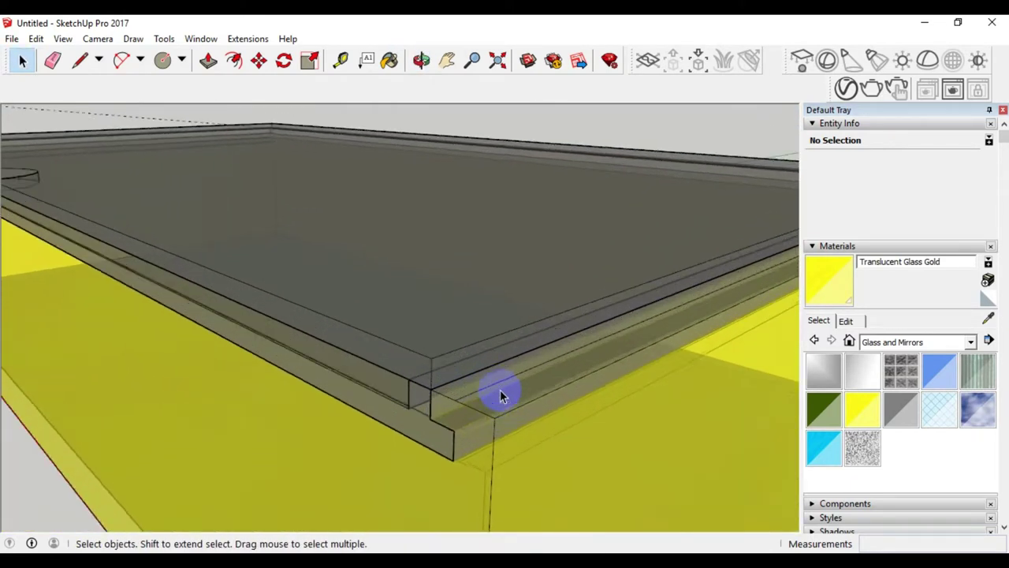
pyautogui.scroll(2, 500, 394)
pyautogui.scroll(-2, 468, 368)
pyautogui.scroll(-3, 472, 364)
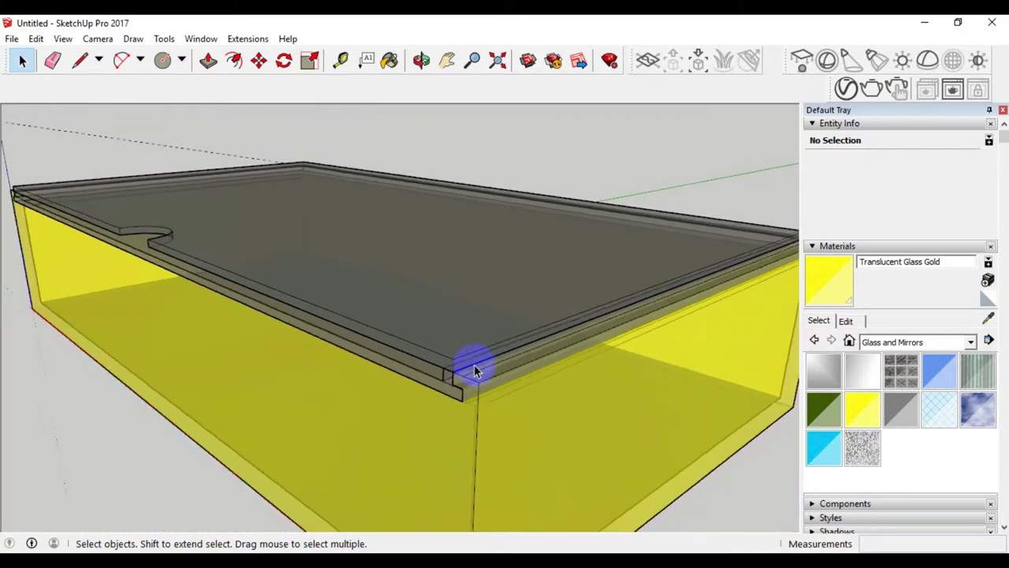
pyautogui.scroll(-2, 474, 369)
pyautogui.scroll(-1, 477, 374)
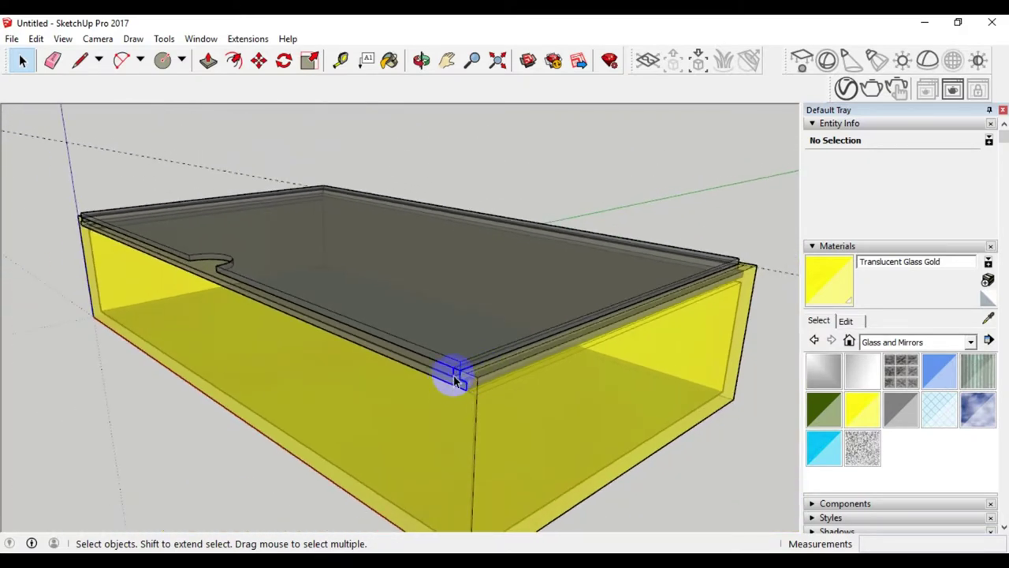
pyautogui.scroll(3, 455, 378)
pyautogui.scroll(1, 505, 365)
pyautogui.scroll(1, 495, 371)
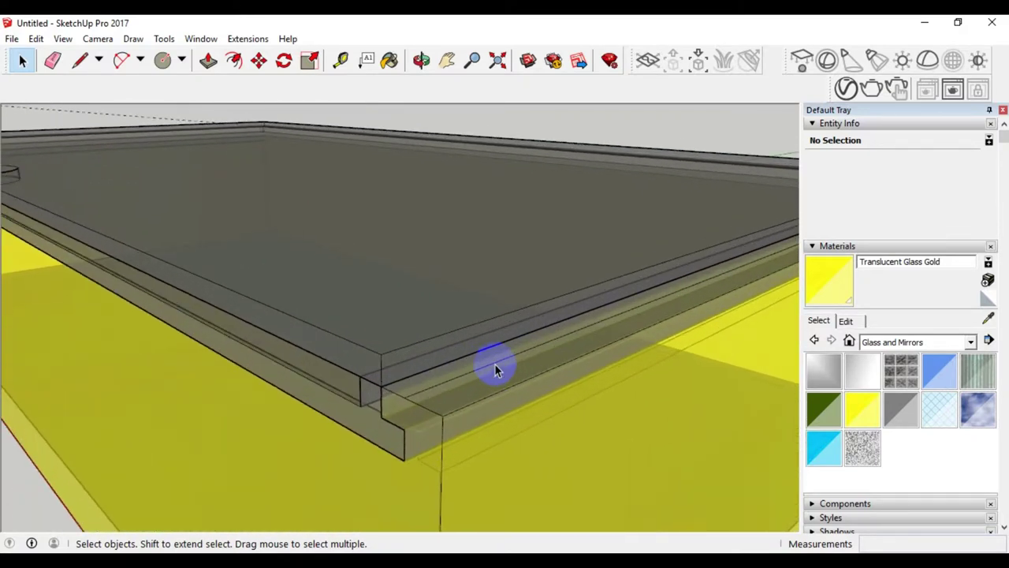
pyautogui.scroll(1, 495, 370)
pyautogui.scroll(-2, 495, 369)
pyautogui.scroll(-2, 496, 365)
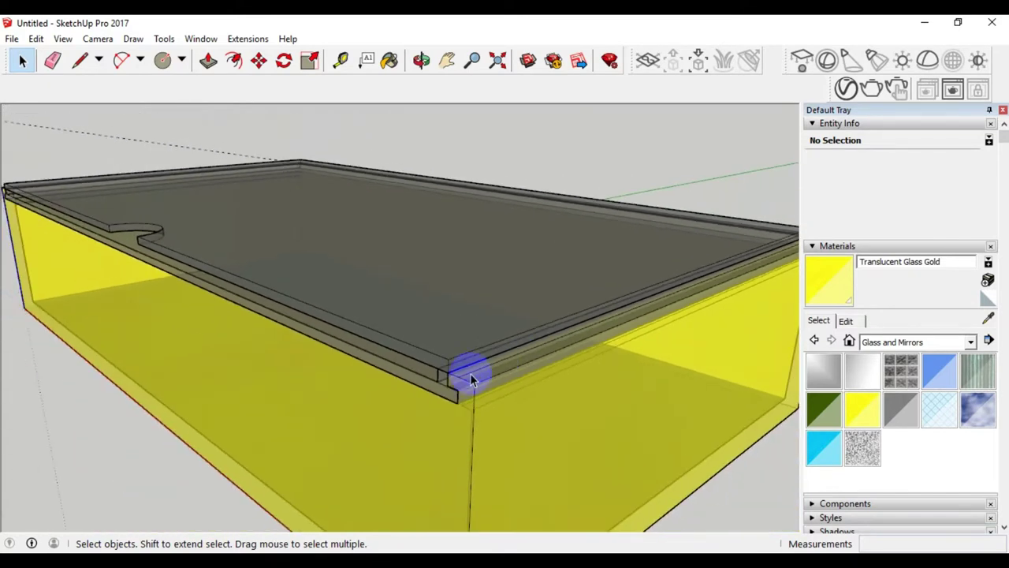
pyautogui.moveTo(466, 373); pyautogui.dragTo(536, 339, button='middle')
pyautogui.moveTo(535, 338)
pyautogui.mouseDown()
pyautogui.moveTo(563, 299)
pyautogui.moveTo(603, 305)
pyautogui.moveTo(574, 303)
pyautogui.mouseUp()
pyautogui.press('space')
pyautogui.moveTo(525, 340)
pyautogui.mouseDown(button='middle')
pyautogui.moveTo(514, 345)
pyautogui.moveTo(527, 353)
pyautogui.mouseUp(button='middle')
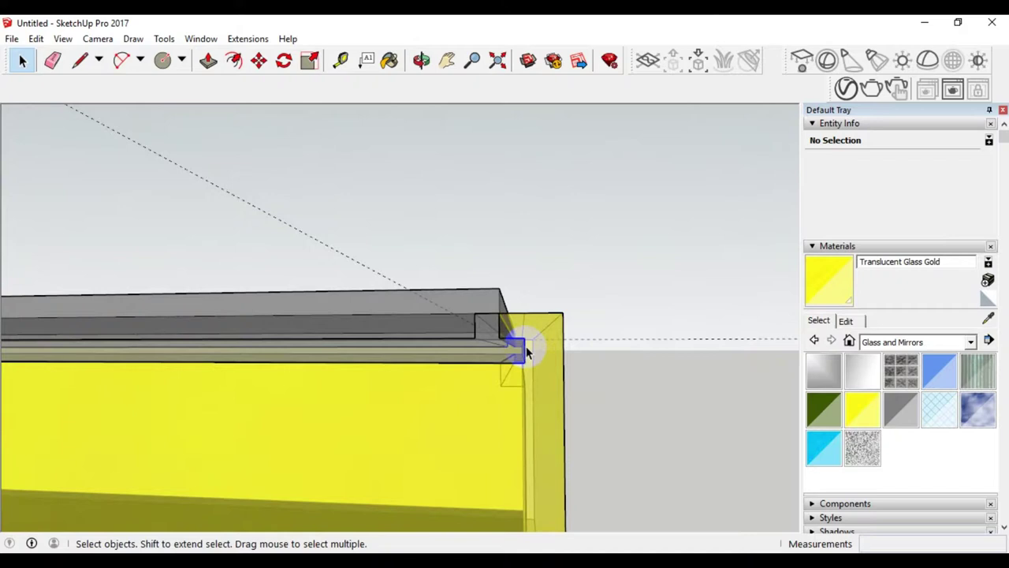
pyautogui.scroll(1, 520, 347)
pyautogui.scroll(1, 517, 343)
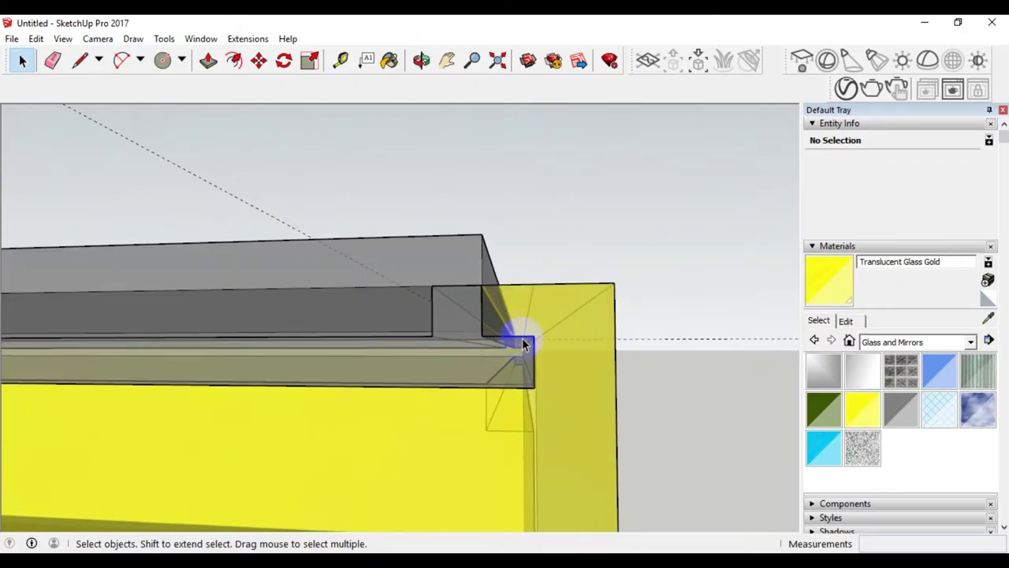
pyautogui.scroll(2, 524, 343)
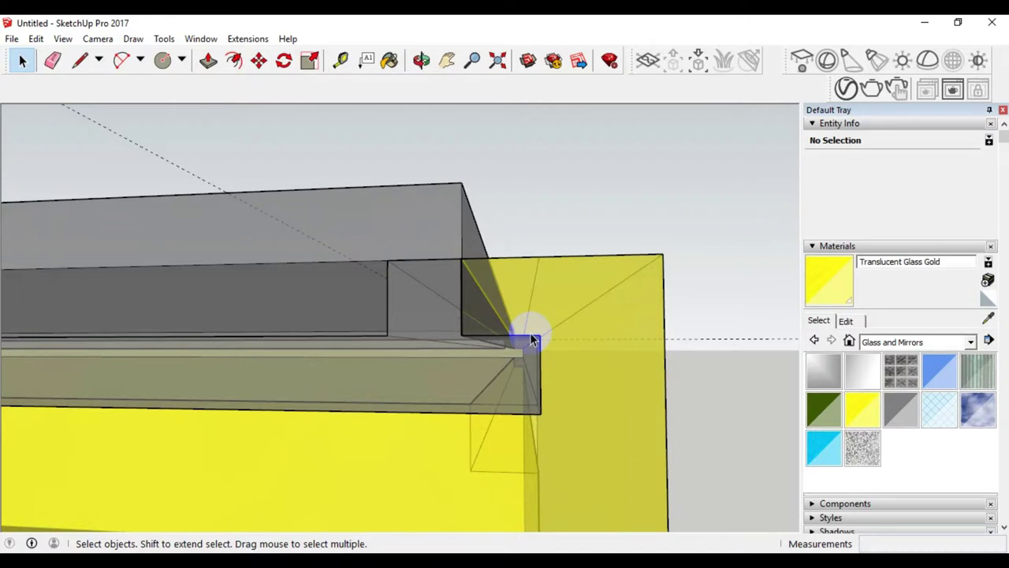
pyautogui.scroll(-2, 533, 339)
pyautogui.scroll(-1, 526, 339)
pyautogui.scroll(-2, 527, 339)
pyautogui.scroll(-1, 536, 340)
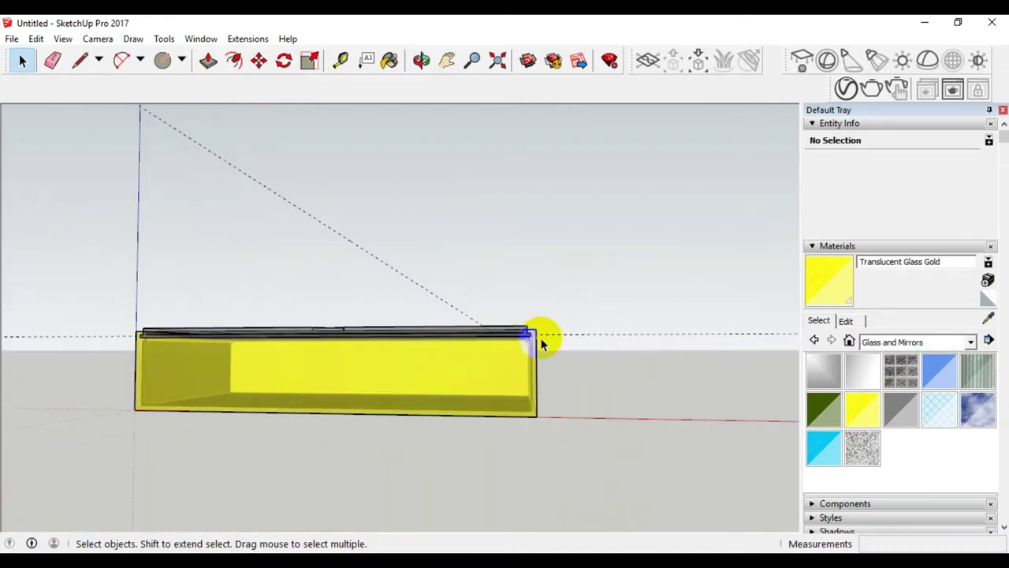
pyautogui.moveTo(541, 343); pyautogui.dragTo(513, 423, button='middle')
pyautogui.scroll(2, 504, 410)
pyautogui.scroll(2, 494, 401)
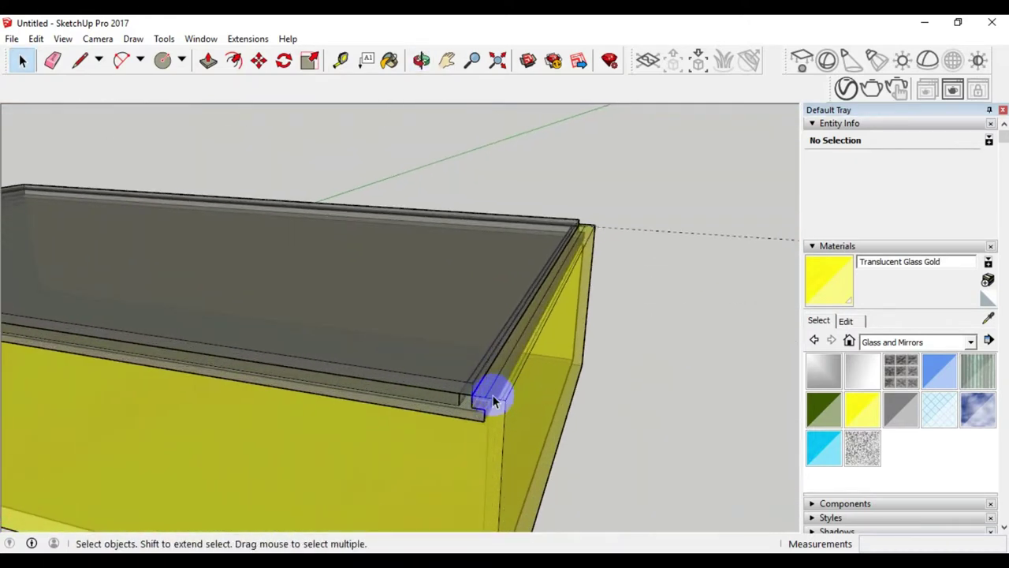
pyautogui.scroll(1, 494, 400)
pyautogui.scroll(1, 492, 398)
pyautogui.scroll(1, 492, 400)
pyautogui.scroll(1, 495, 382)
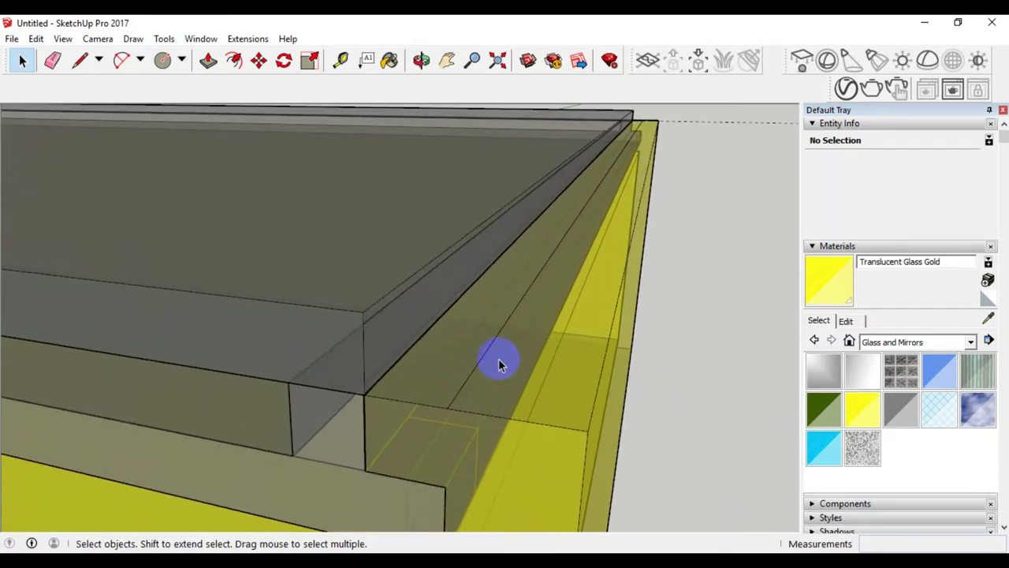
pyautogui.scroll(-2, 498, 363)
pyautogui.scroll(-1, 498, 361)
pyautogui.moveTo(487, 392); pyautogui.dragTo(513, 342, button='middle')
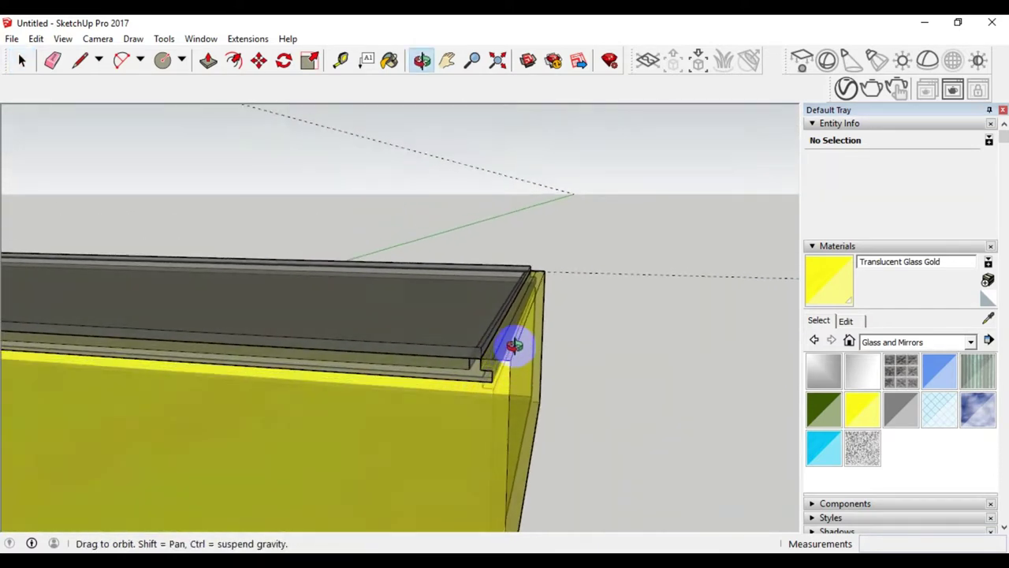
pyautogui.scroll(-1, 462, 408)
pyautogui.moveTo(462, 409); pyautogui.dragTo(464, 399, button='middle')
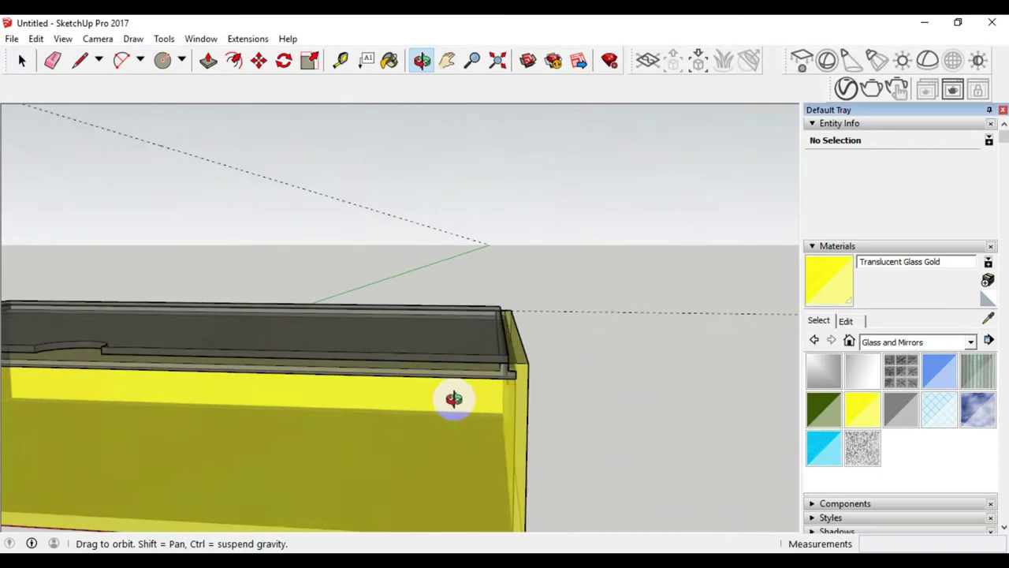
pyautogui.scroll(1, 513, 360)
pyautogui.scroll(2, 517, 368)
pyautogui.scroll(1, 518, 369)
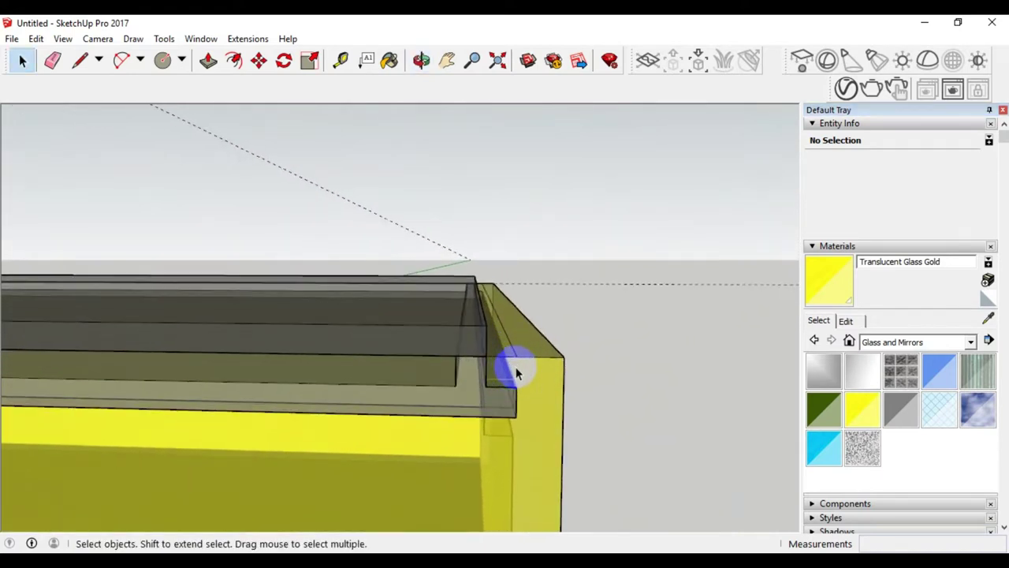
pyautogui.scroll(1, 517, 373)
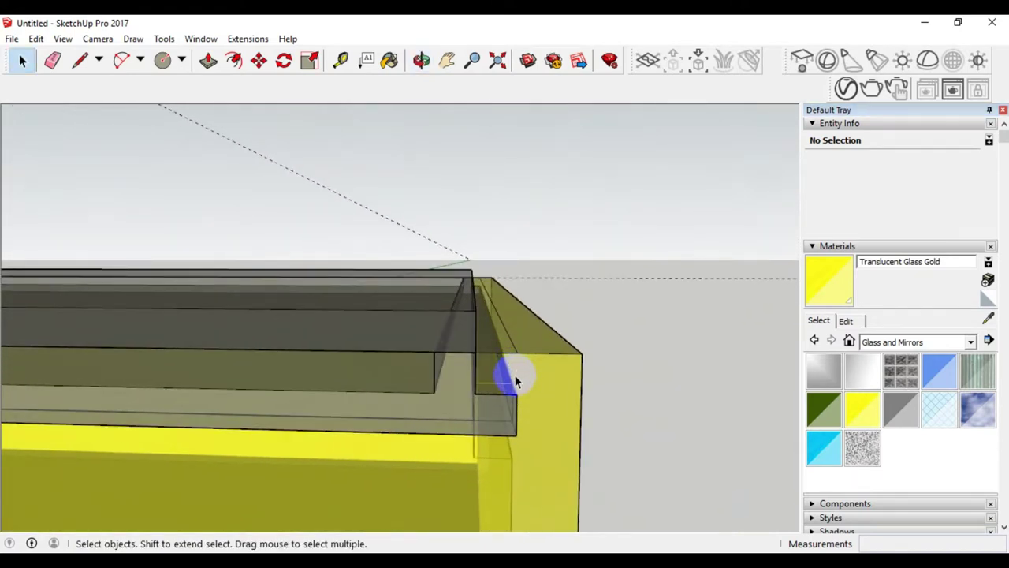
pyautogui.scroll(2, 516, 381)
pyautogui.scroll(1, 518, 378)
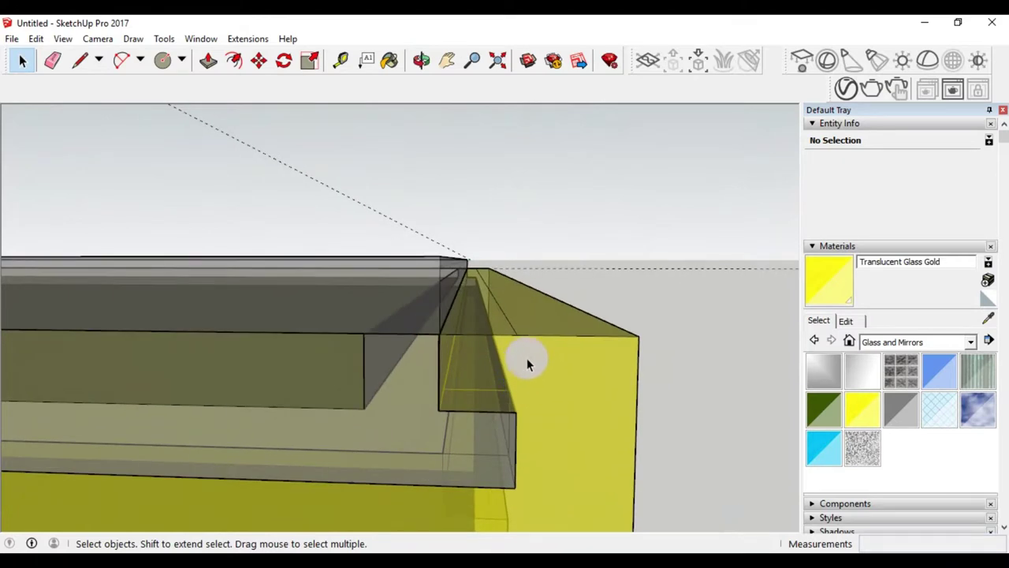
pyautogui.moveTo(518, 329)
pyautogui.mouseDown(button='middle')
pyautogui.moveTo(534, 323)
pyautogui.moveTo(529, 311)
pyautogui.mouseUp(button='middle')
# - Open the gold box group for editing and orbit down to its right edge
pyautogui.click(534, 293)
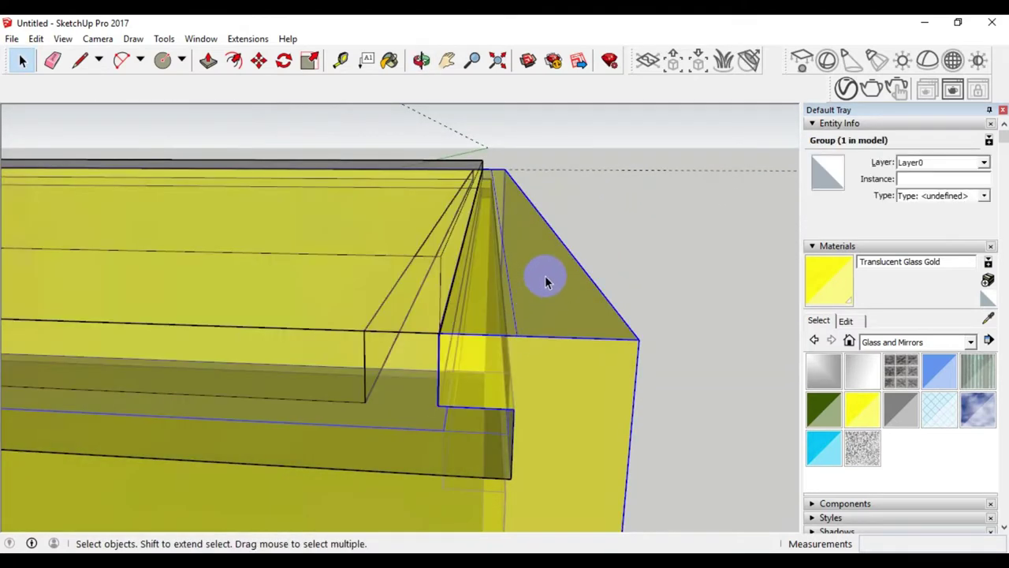
pyautogui.doubleClick(544, 281)
pyautogui.moveTo(528, 286); pyautogui.dragTo(534, 213, button='middle')
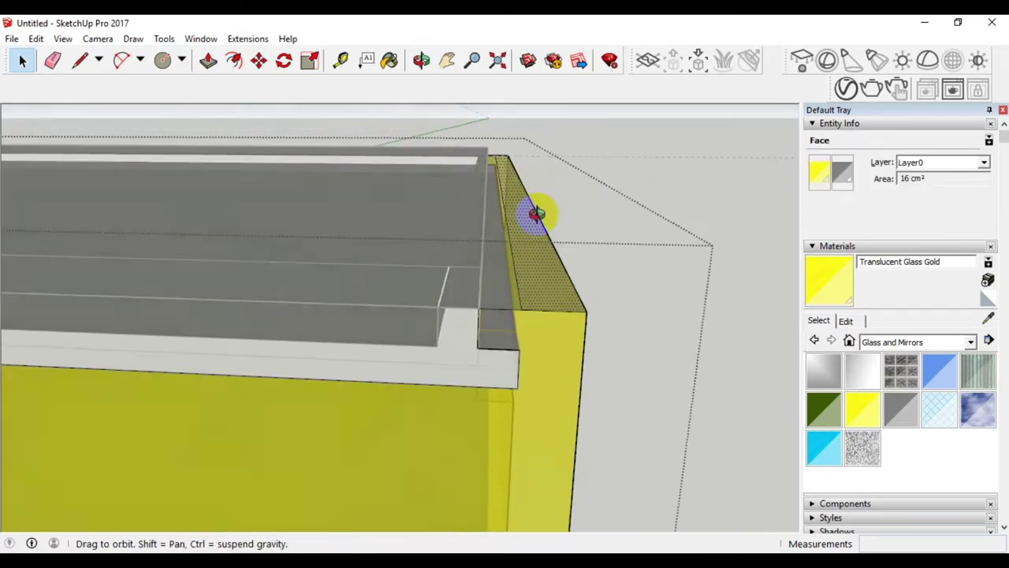
pyautogui.scroll(-3, 502, 302)
pyautogui.scroll(-5, 505, 302)
pyautogui.scroll(3, 527, 196)
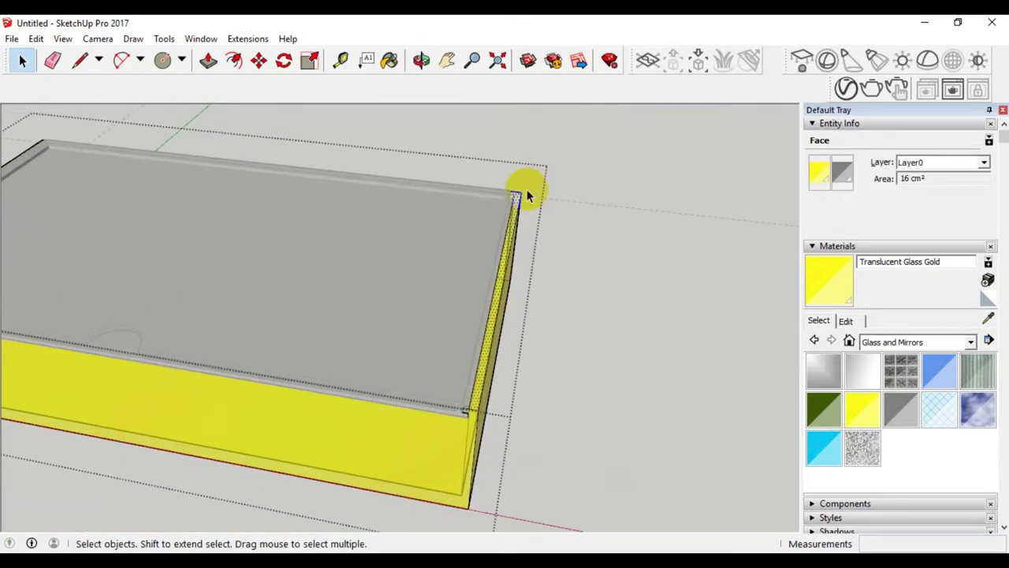
pyautogui.scroll(2, 529, 196)
pyautogui.scroll(-1, 513, 197)
pyautogui.scroll(-5, 513, 197)
pyautogui.moveTo(509, 237)
pyautogui.mouseDown(button='middle')
pyautogui.moveTo(473, 333)
pyautogui.moveTo(484, 308)
pyautogui.moveTo(488, 316)
pyautogui.mouseUp(button='middle')
pyautogui.scroll(3, 494, 256)
pyautogui.scroll(2, 495, 260)
pyautogui.scroll(-2, 495, 258)
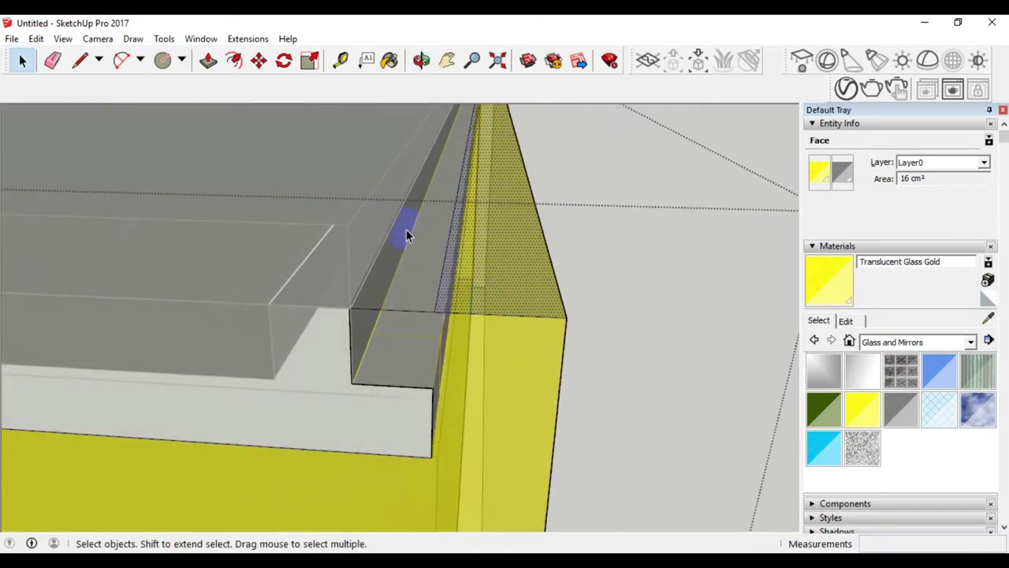
# - Push/Pull the narrow corner face of the gold wall up by 5
pyautogui.click(206, 62)
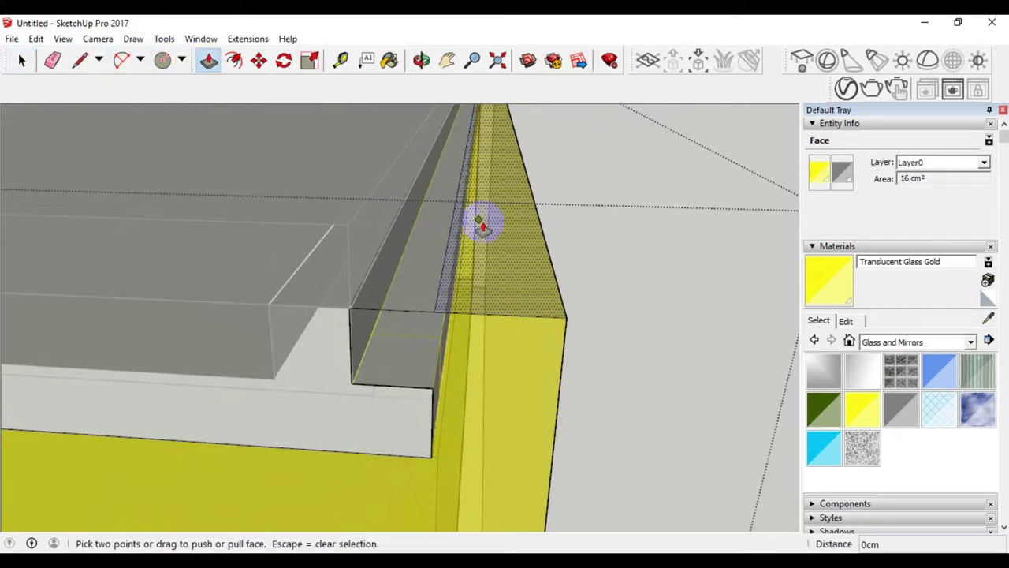
pyautogui.moveTo(507, 266); pyautogui.dragTo(512, 215)
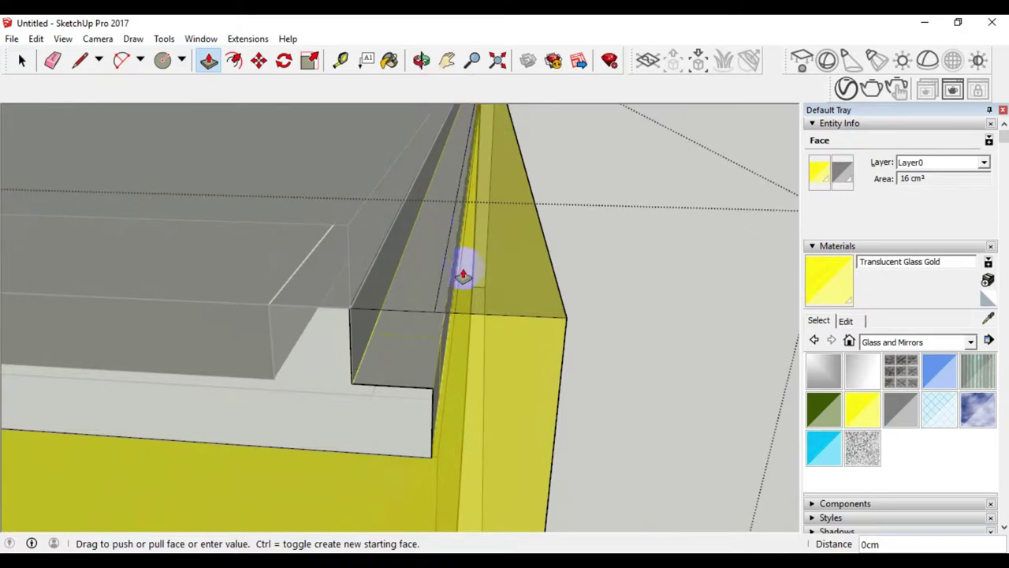
pyautogui.scroll(-2, 463, 276)
pyautogui.scroll(-1, 469, 237)
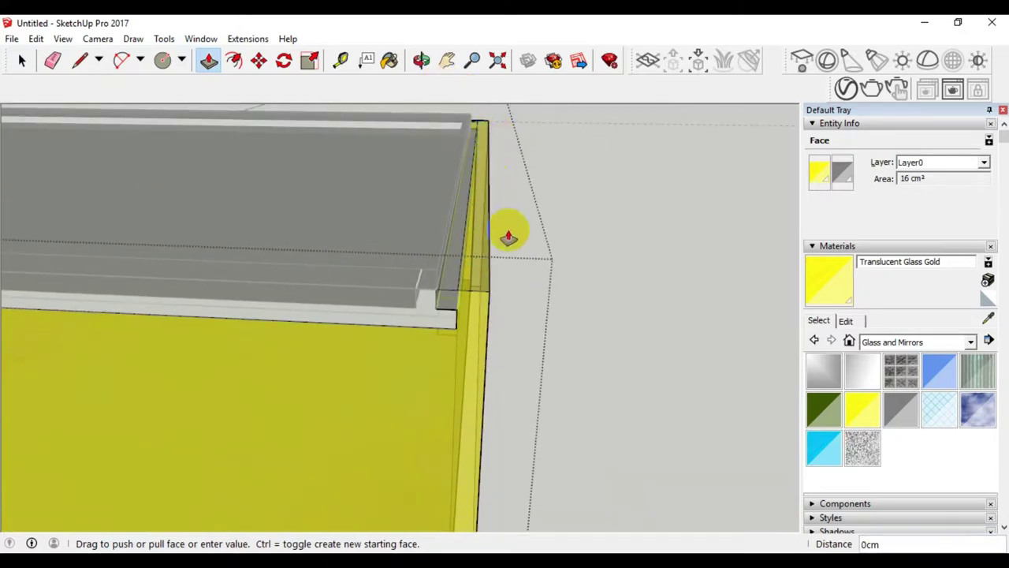
pyautogui.moveTo(508, 237); pyautogui.dragTo(504, 176, button='middle')
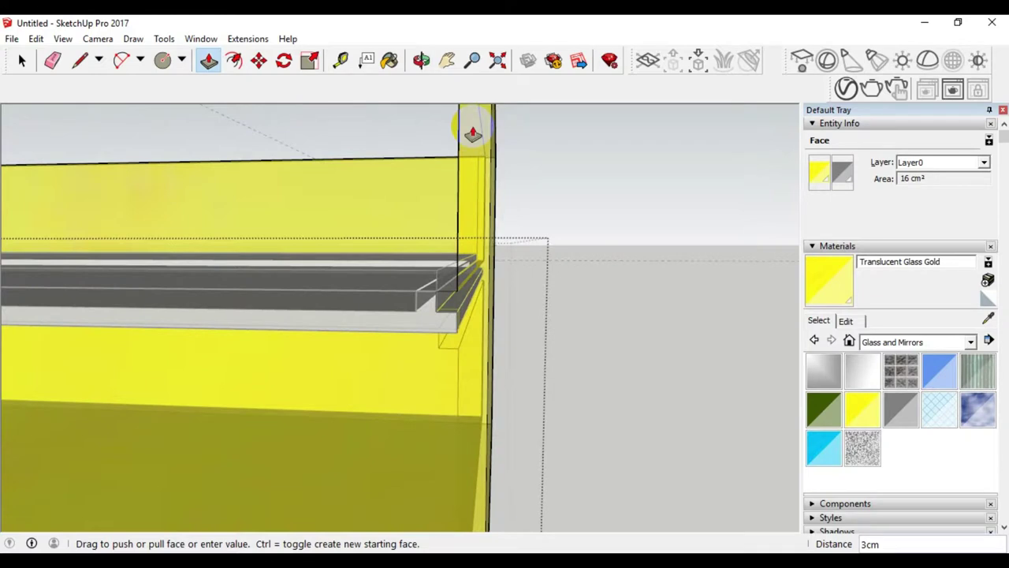
pyautogui.write('5')
pyautogui.press('Return')
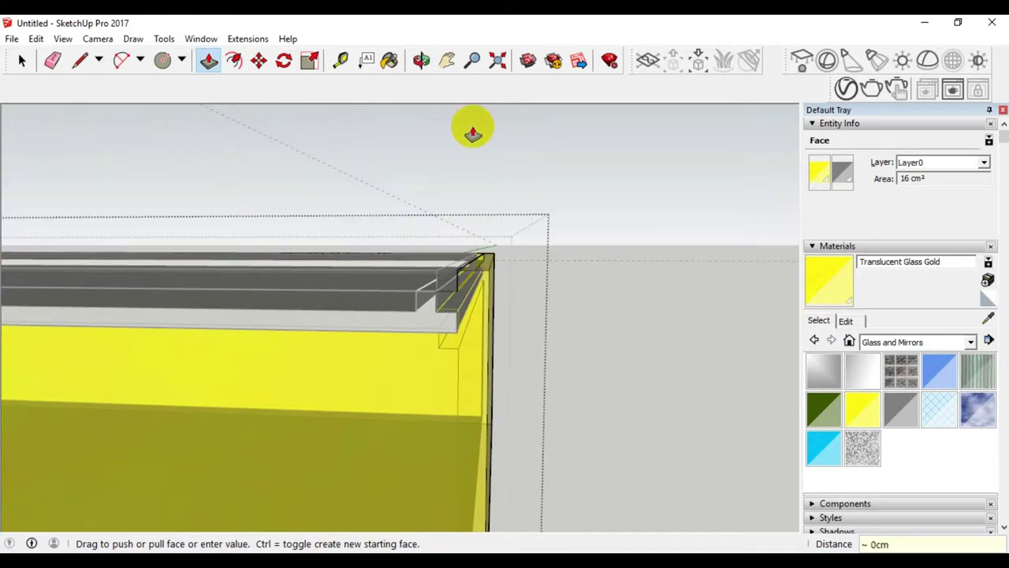
# - Pull the small top face at the lid corner up another 5, then return to Select
pyautogui.moveTo(367, 323)
pyautogui.mouseDown(button='middle')
pyautogui.moveTo(439, 322)
pyautogui.moveTo(446, 297)
pyautogui.moveTo(405, 334)
pyautogui.moveTo(443, 291)
pyautogui.mouseUp(button='middle')
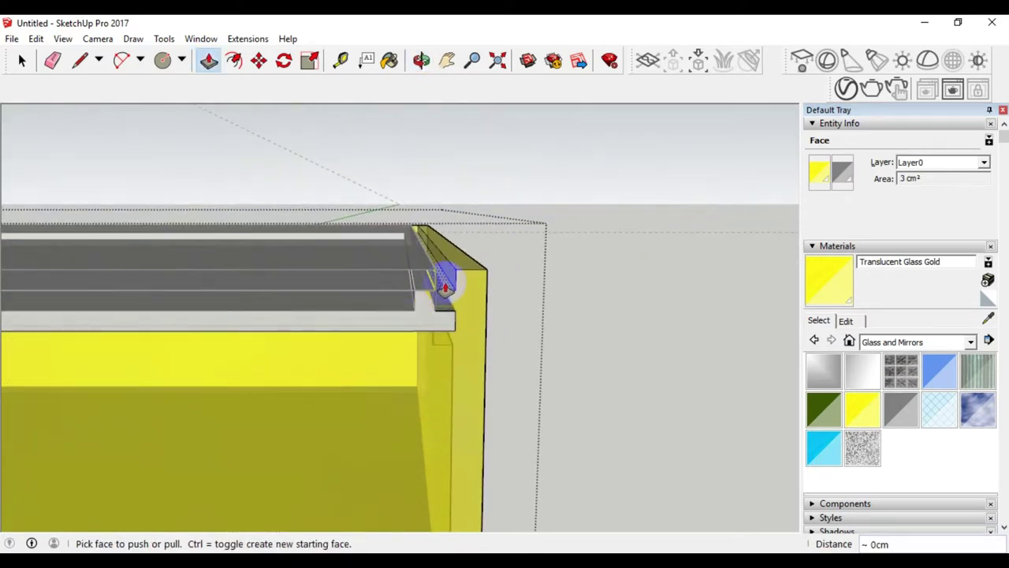
pyautogui.moveTo(432, 163)
pyautogui.mouseDown()
pyautogui.moveTo(427, 113)
pyautogui.moveTo(446, 245)
pyautogui.mouseUp()
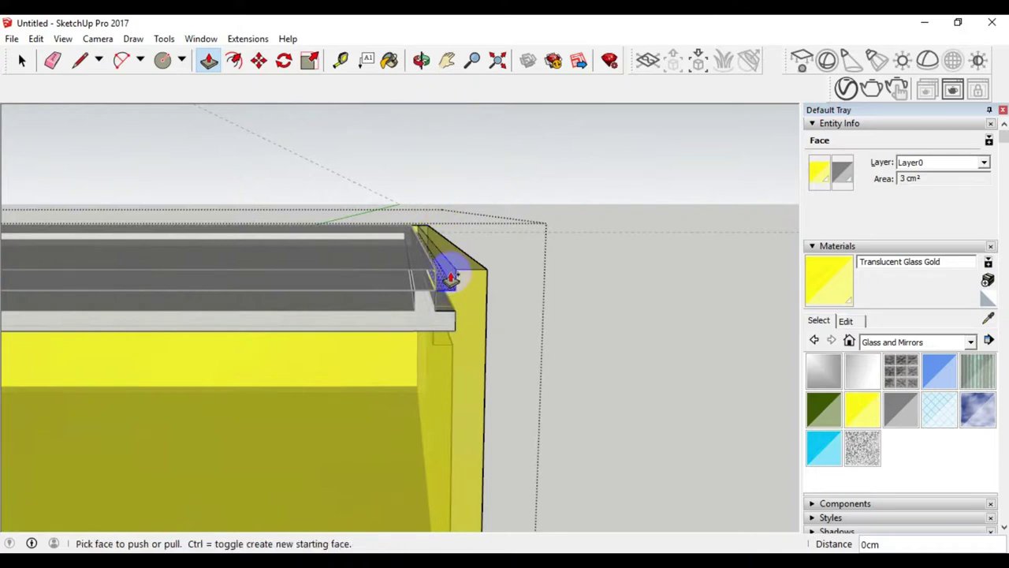
pyautogui.moveTo(447, 175); pyautogui.dragTo(449, 121)
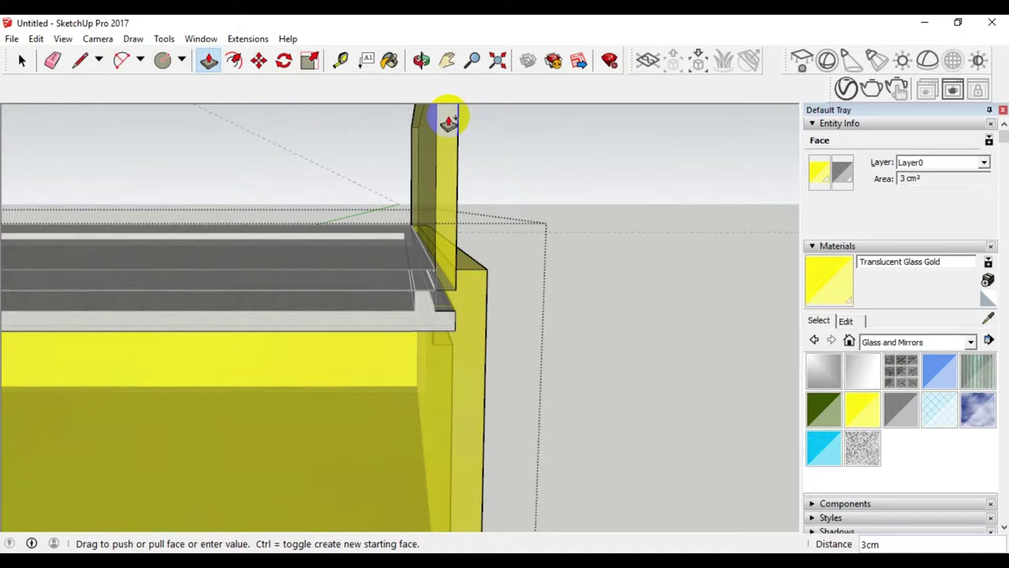
pyautogui.write('5')
pyautogui.press('Return')
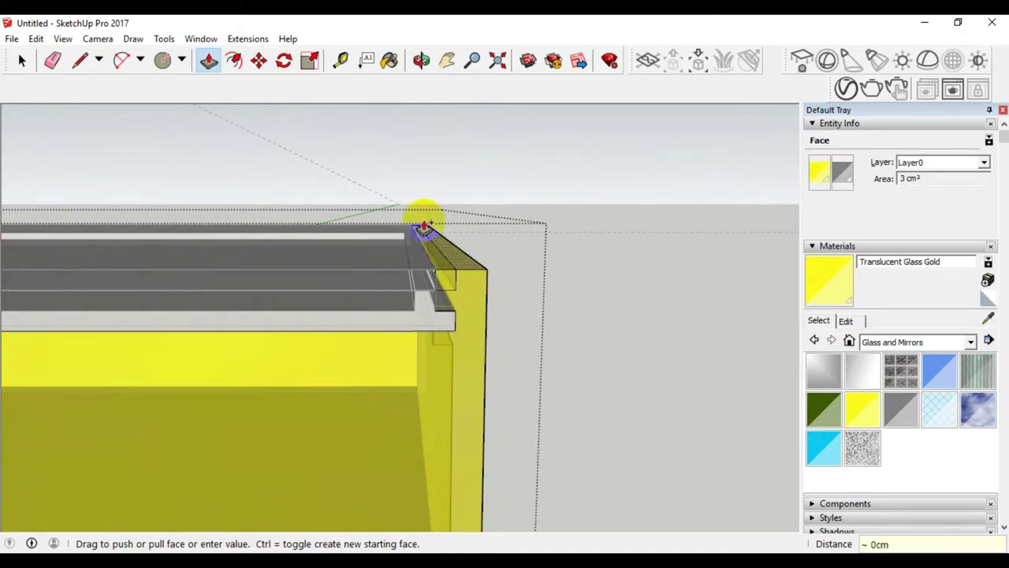
pyautogui.moveTo(478, 276)
pyautogui.mouseDown(button='middle')
pyautogui.moveTo(427, 249)
pyautogui.moveTo(469, 291)
pyautogui.moveTo(452, 300)
pyautogui.mouseUp(button='middle')
pyautogui.click(22, 60)
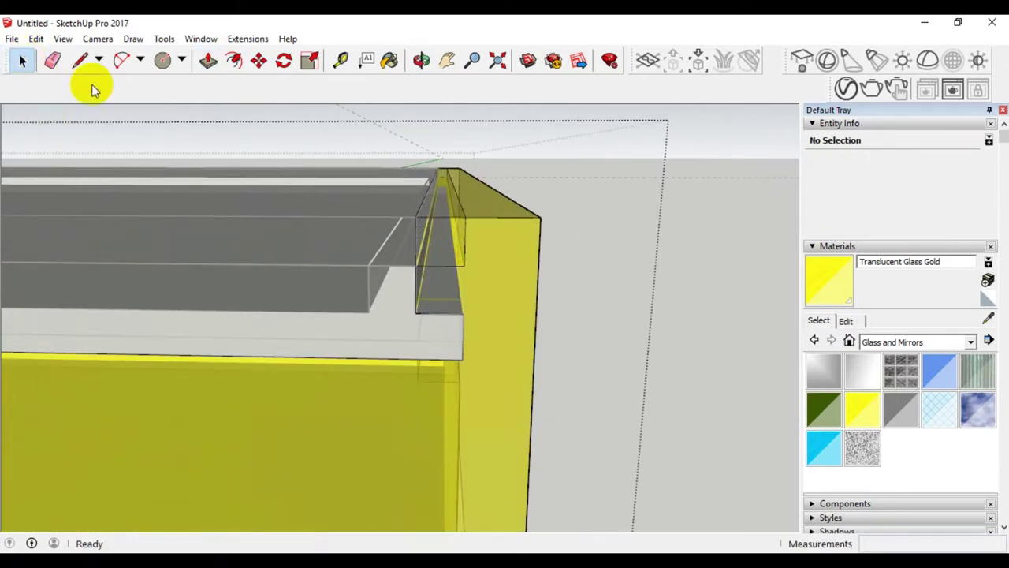
pyautogui.scroll(3, 387, 272)
pyautogui.scroll(2, 423, 210)
pyautogui.moveTo(423, 210); pyautogui.dragTo(423, 244, button='middle')
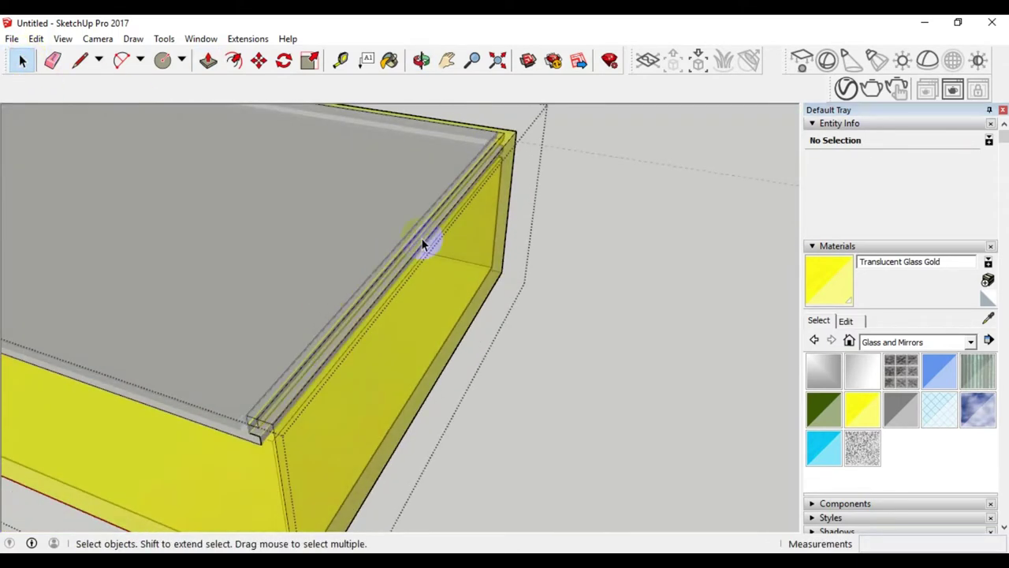
pyautogui.scroll(3, 500, 128)
pyautogui.moveTo(496, 135)
pyautogui.mouseDown(button='middle')
pyautogui.moveTo(412, 203)
pyautogui.moveTo(481, 139)
pyautogui.mouseUp(button='middle')
pyautogui.scroll(-2, 482, 163)
pyautogui.scroll(-3, 515, 163)
pyautogui.scroll(-3, 519, 187)
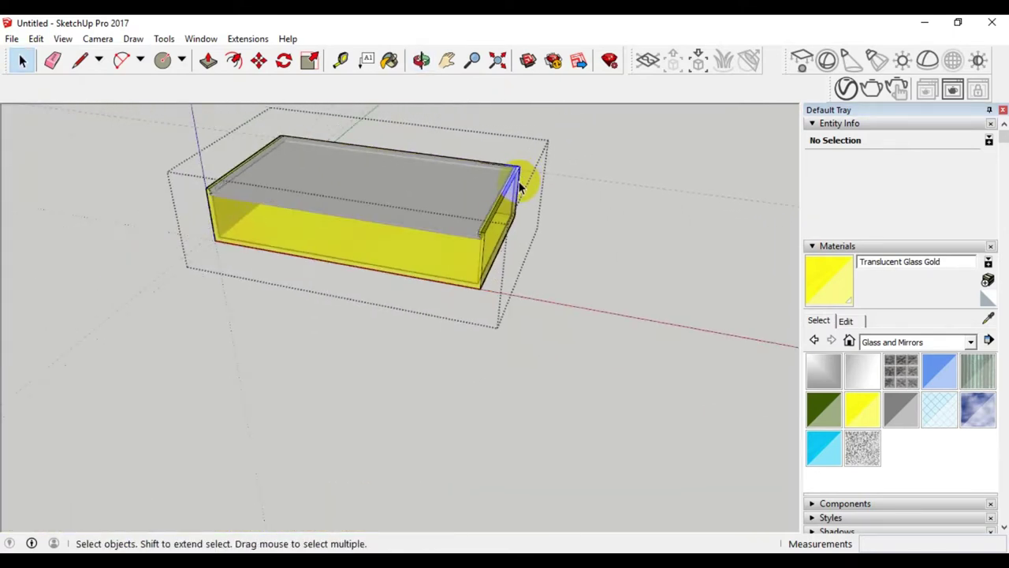
pyautogui.moveTo(519, 187); pyautogui.dragTo(326, 169, button='middle')
pyautogui.scroll(3, 232, 219)
pyautogui.moveTo(232, 218); pyautogui.dragTo(342, 243, button='middle')
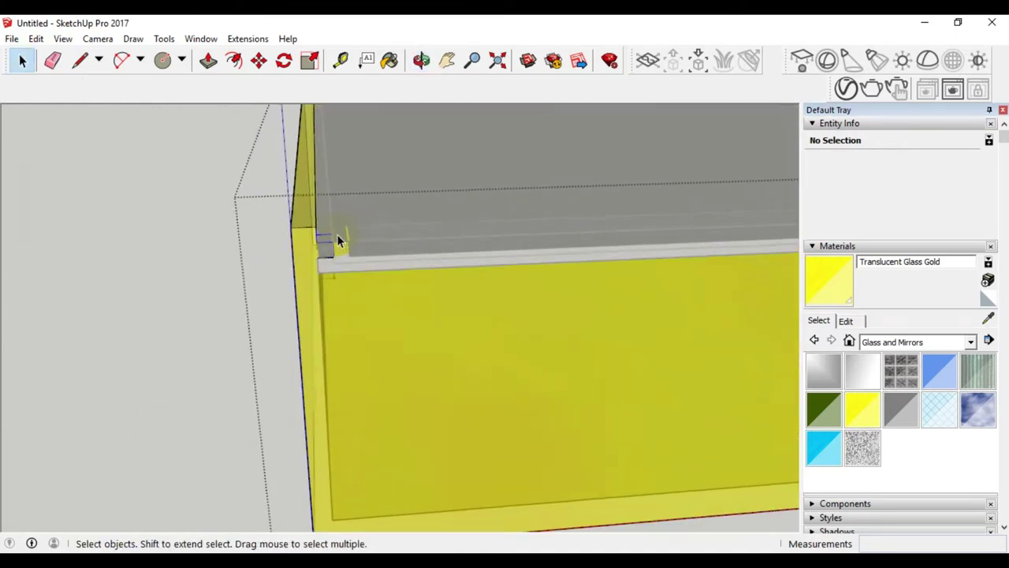
pyautogui.scroll(2, 335, 242)
pyautogui.click(310, 237)
pyautogui.scroll(1, 312, 234)
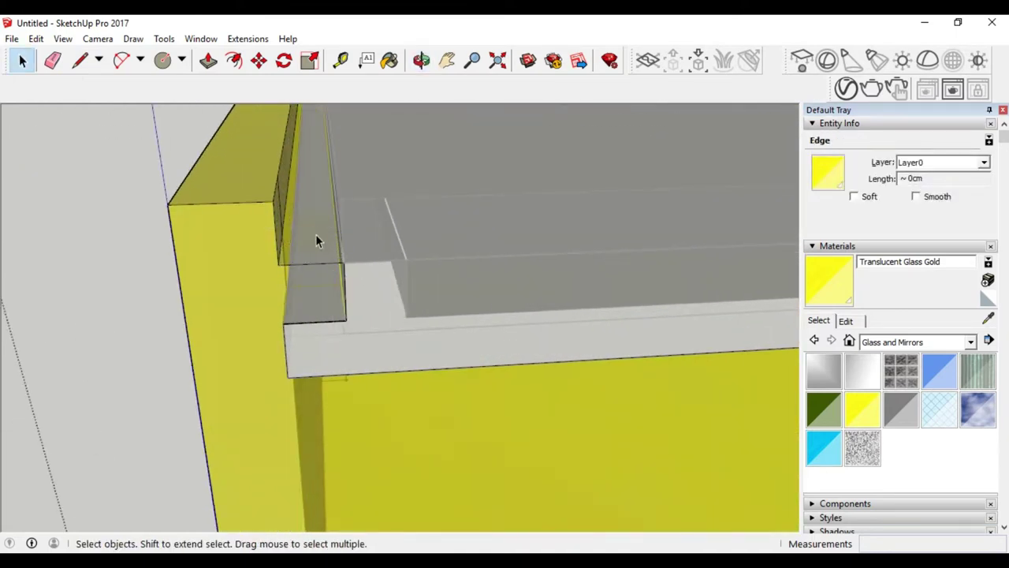
pyautogui.click(312, 262)
pyautogui.moveTo(323, 288)
pyautogui.mouseDown(button='middle')
pyautogui.moveTo(322, 187)
pyautogui.moveTo(299, 271)
pyautogui.moveTo(316, 211)
pyautogui.mouseUp(button='middle')
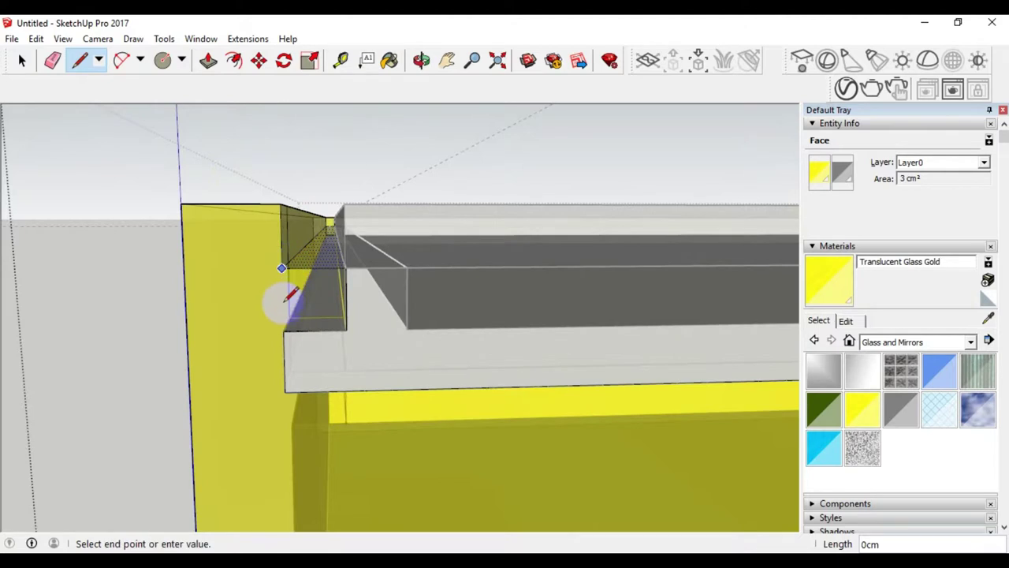
# - Finish the edge splitting the lower face and orbit beneath the left corner
pyautogui.click(283, 330)
pyautogui.moveTo(184, 282)
pyautogui.mouseDown(button='middle')
pyautogui.moveTo(220, 232)
pyautogui.moveTo(232, 281)
pyautogui.moveTo(288, 349)
pyautogui.moveTo(89, 275)
pyautogui.moveTo(361, 342)
pyautogui.mouseUp(button='middle')
pyautogui.scroll(2, 239, 281)
pyautogui.scroll(3, 241, 315)
pyautogui.moveTo(243, 340); pyautogui.dragTo(245, 273, button='middle')
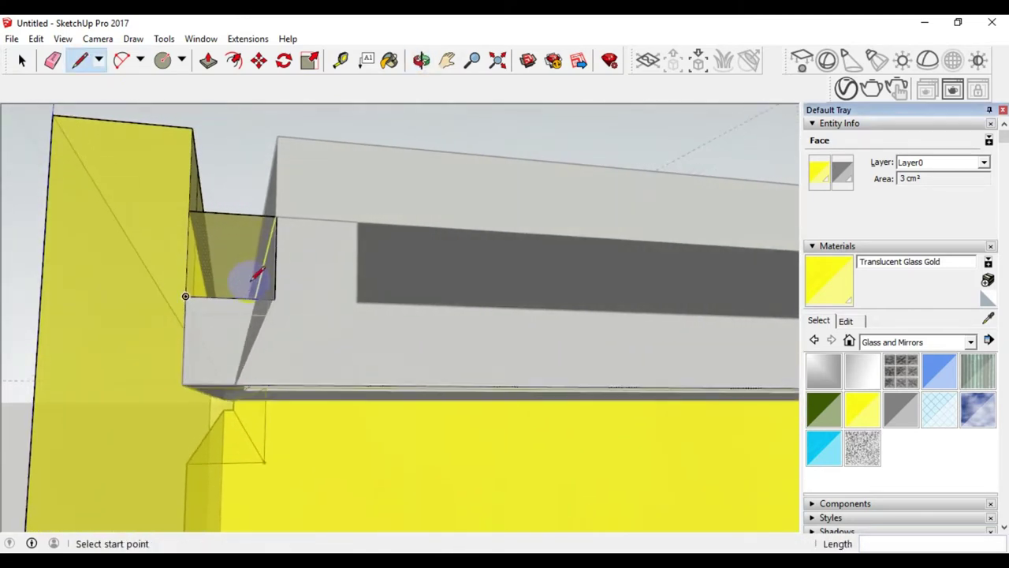
pyautogui.moveTo(280, 426)
pyautogui.mouseDown(button='middle')
pyautogui.moveTo(149, 385)
pyautogui.moveTo(408, 396)
pyautogui.mouseUp(button='middle')
pyautogui.scroll(2, 149, 419)
pyautogui.scroll(2, 119, 401)
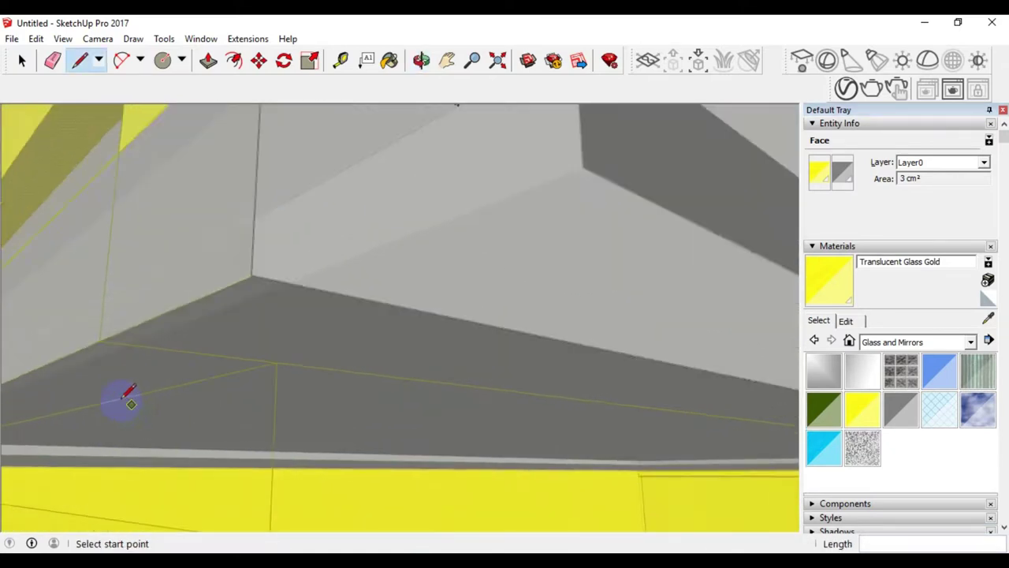
pyautogui.scroll(2, 103, 386)
pyautogui.scroll(1, 103, 385)
pyautogui.scroll(1, 105, 376)
pyautogui.scroll(1, 106, 371)
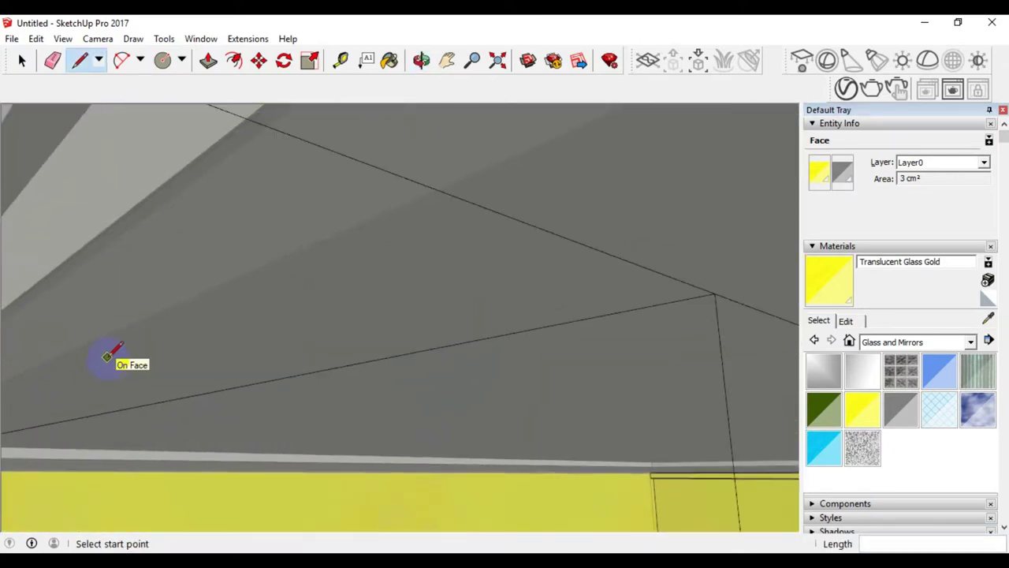
pyautogui.scroll(1, 103, 356)
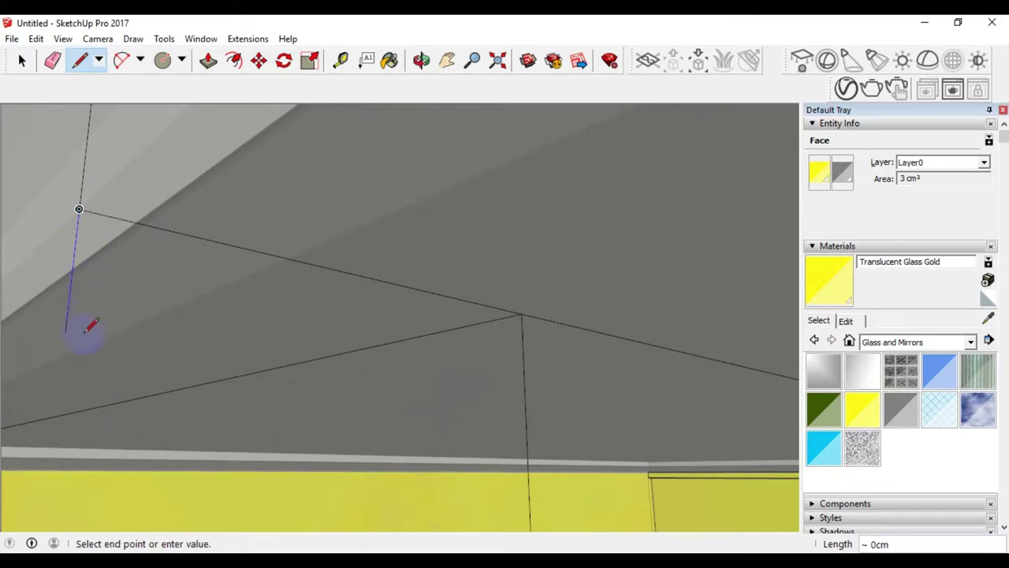
pyautogui.scroll(-1, 86, 330)
pyautogui.scroll(-1, 84, 338)
pyautogui.scroll(-1, 84, 338)
pyautogui.scroll(-1, 84, 334)
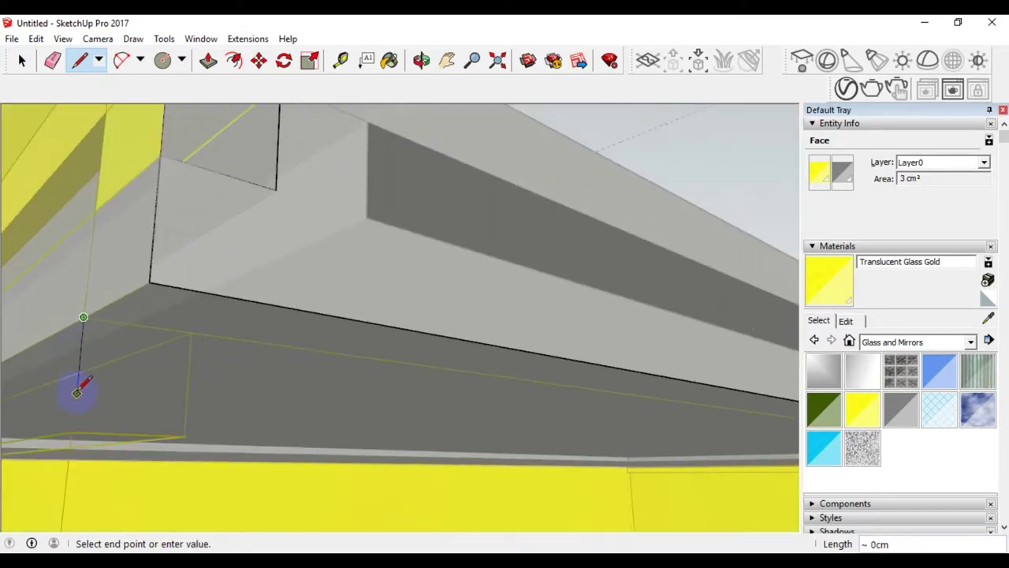
pyautogui.scroll(2, 70, 434)
pyautogui.scroll(1, 69, 430)
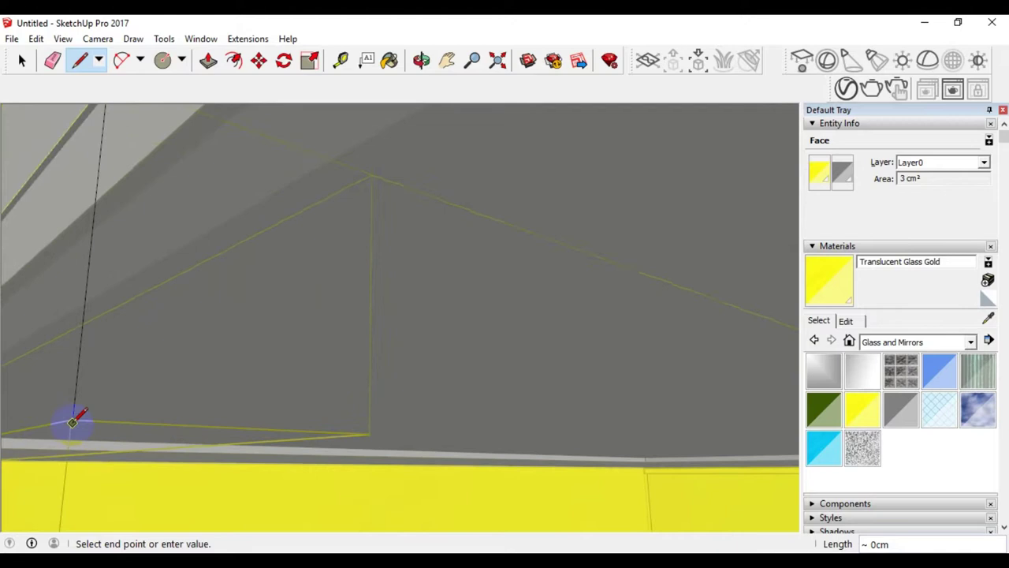
pyautogui.scroll(1, 70, 428)
pyautogui.scroll(1, 71, 426)
pyautogui.scroll(1, 70, 418)
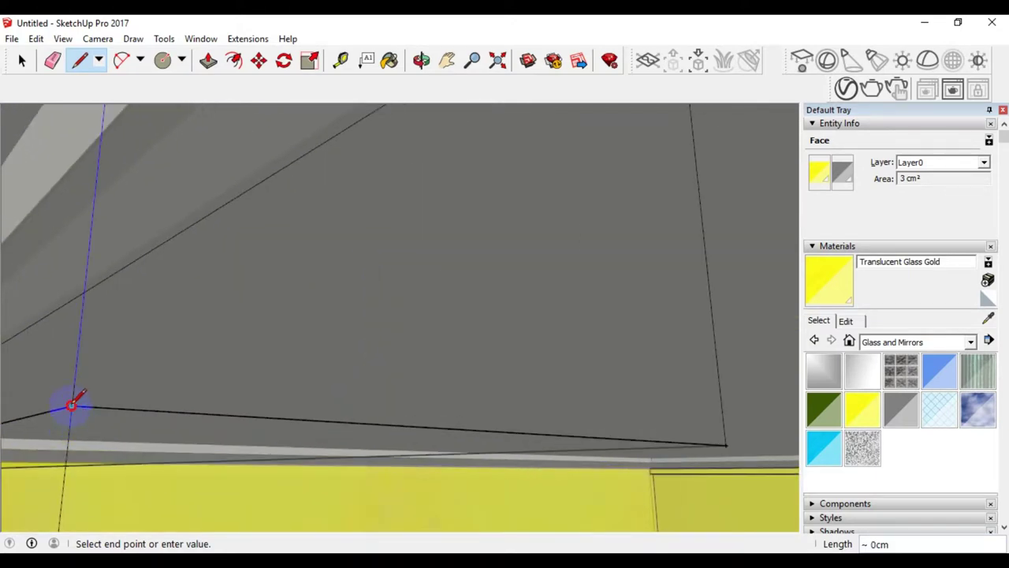
# - Draw the closing line across the gap under the lid, creating a new gold face
pyautogui.click(71, 404)
pyautogui.scroll(-2, 93, 400)
pyautogui.scroll(-2, 90, 400)
pyautogui.scroll(-1, 93, 397)
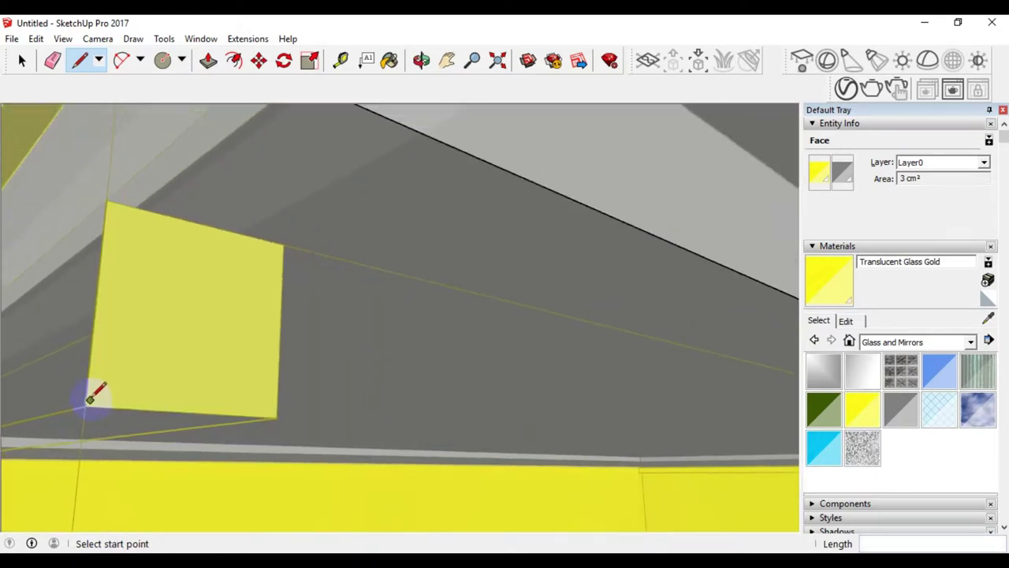
pyautogui.scroll(-2, 111, 378)
pyautogui.scroll(-2, 150, 357)
pyautogui.scroll(-2, 221, 355)
pyautogui.moveTo(271, 354)
pyautogui.mouseDown(button='middle')
pyautogui.moveTo(127, 439)
pyautogui.moveTo(334, 389)
pyautogui.moveTo(228, 405)
pyautogui.moveTo(316, 322)
pyautogui.mouseUp(button='middle')
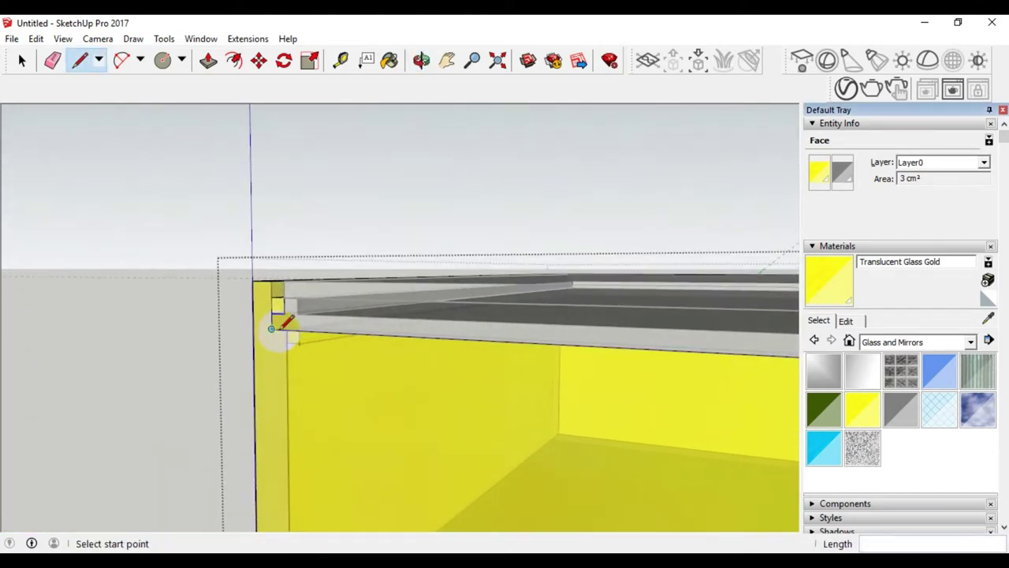
pyautogui.scroll(2, 276, 315)
pyautogui.scroll(2, 281, 297)
pyautogui.moveTo(277, 289)
pyautogui.mouseDown(button='middle')
pyautogui.moveTo(342, 320)
pyautogui.moveTo(327, 389)
pyautogui.mouseUp(button='middle')
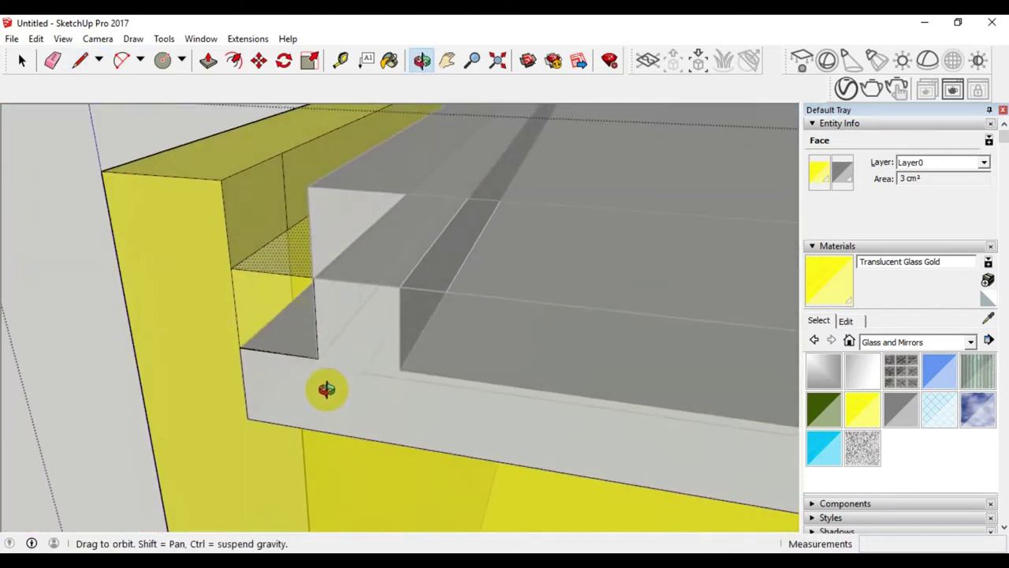
pyautogui.moveTo(416, 281)
pyautogui.mouseDown(button='middle')
pyautogui.moveTo(360, 316)
pyautogui.moveTo(416, 277)
pyautogui.moveTo(304, 305)
pyautogui.moveTo(433, 266)
pyautogui.mouseUp(button='middle')
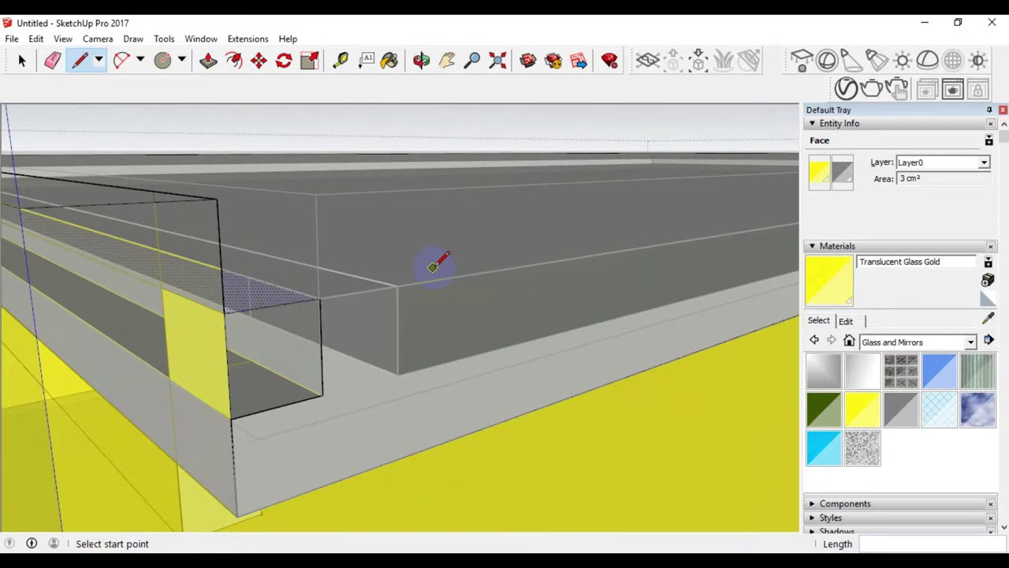
pyautogui.click(24, 67)
pyautogui.scroll(-2, 315, 281)
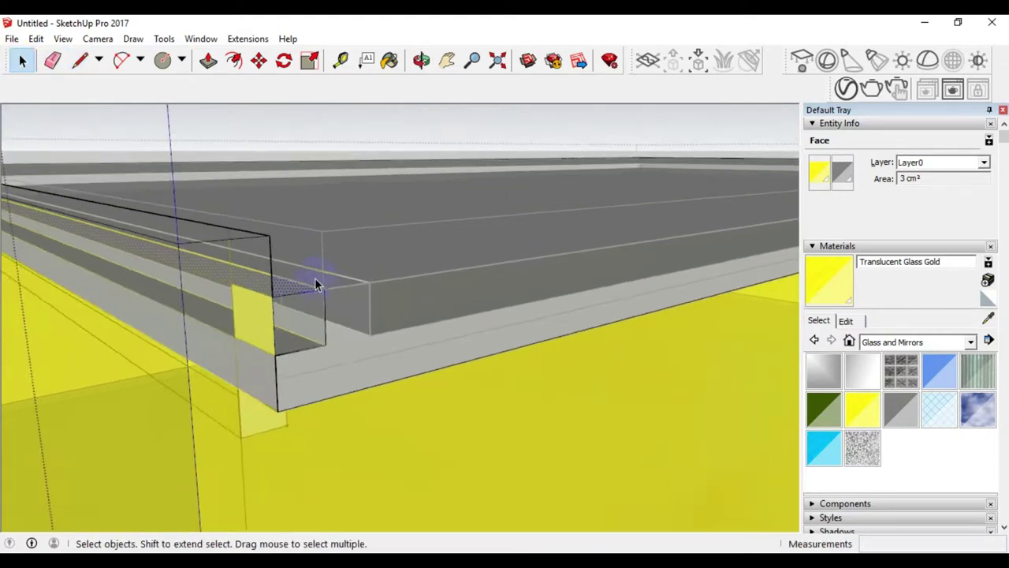
pyautogui.scroll(-3, 289, 265)
pyautogui.scroll(-3, 294, 267)
pyautogui.scroll(3, 236, 223)
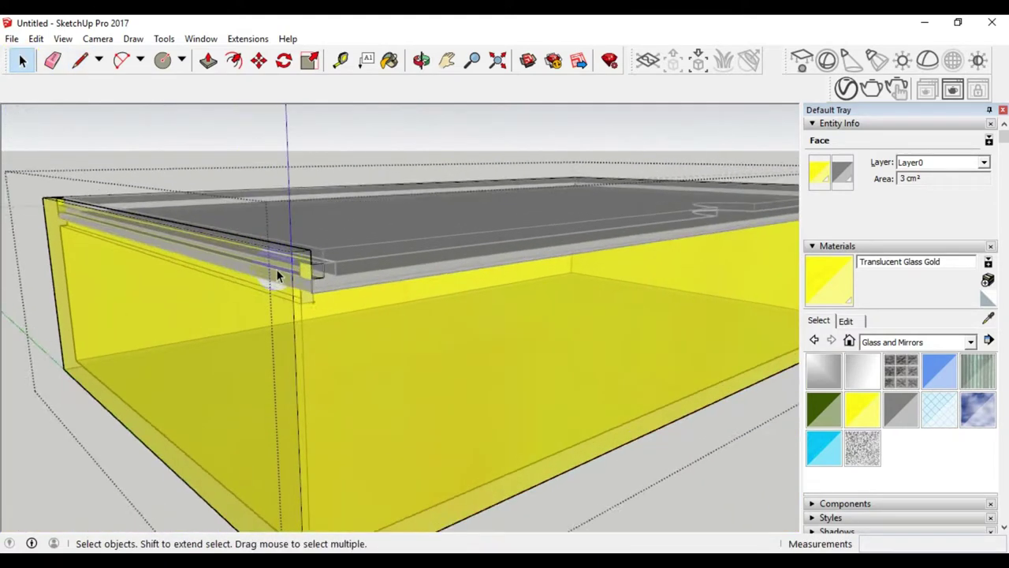
pyautogui.moveTo(276, 269); pyautogui.dragTo(354, 249, button='middle')
pyautogui.scroll(2, 339, 241)
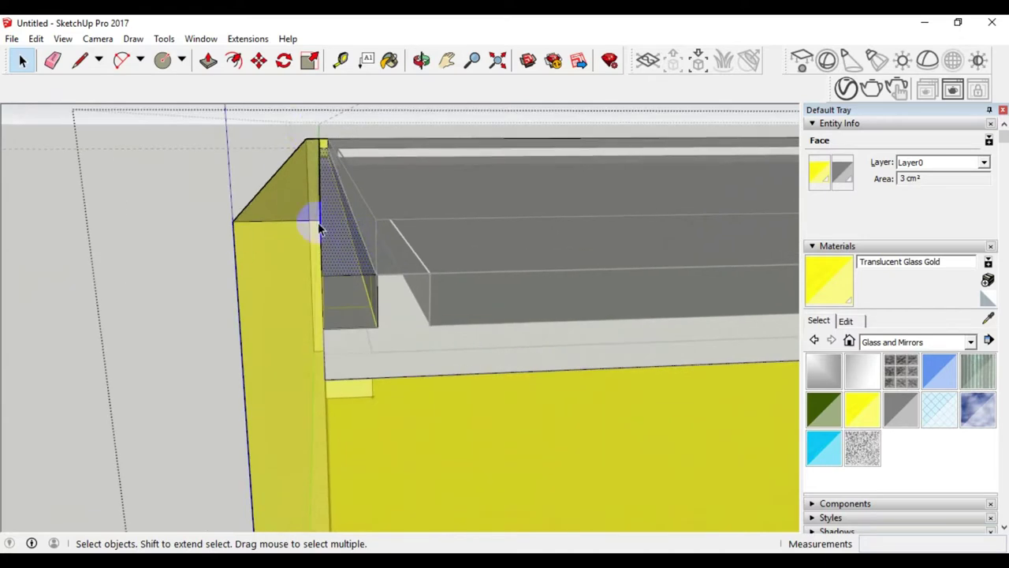
pyautogui.click(207, 63)
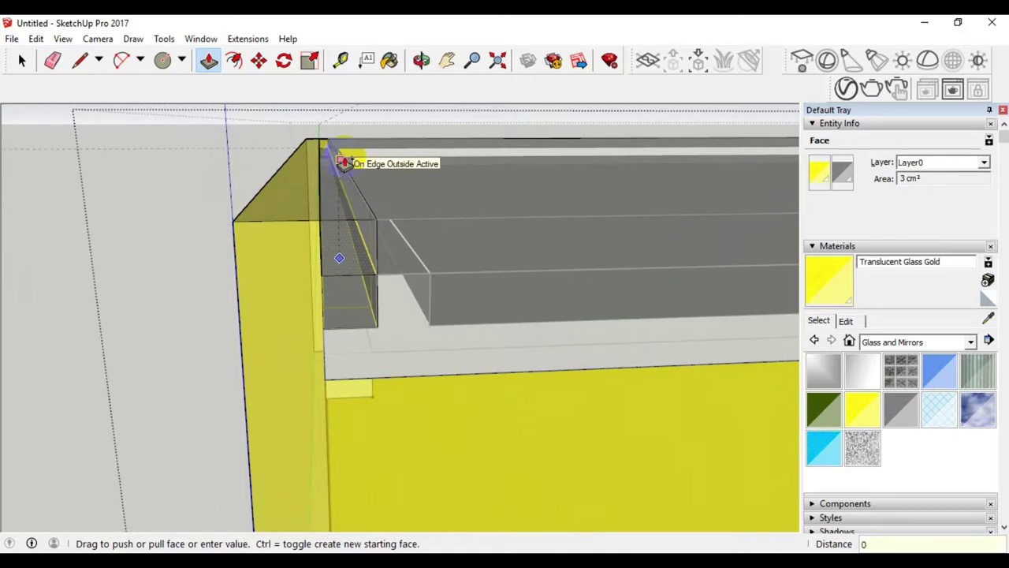
pyautogui.scroll(-2, 280, 260)
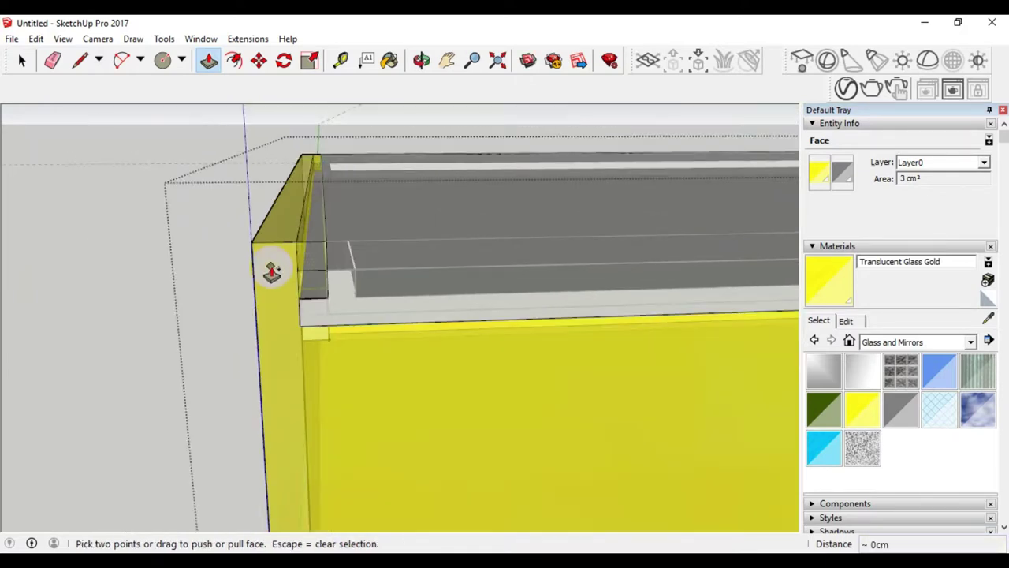
pyautogui.scroll(-2, 279, 266)
pyautogui.scroll(-2, 276, 264)
pyautogui.scroll(-1, 276, 260)
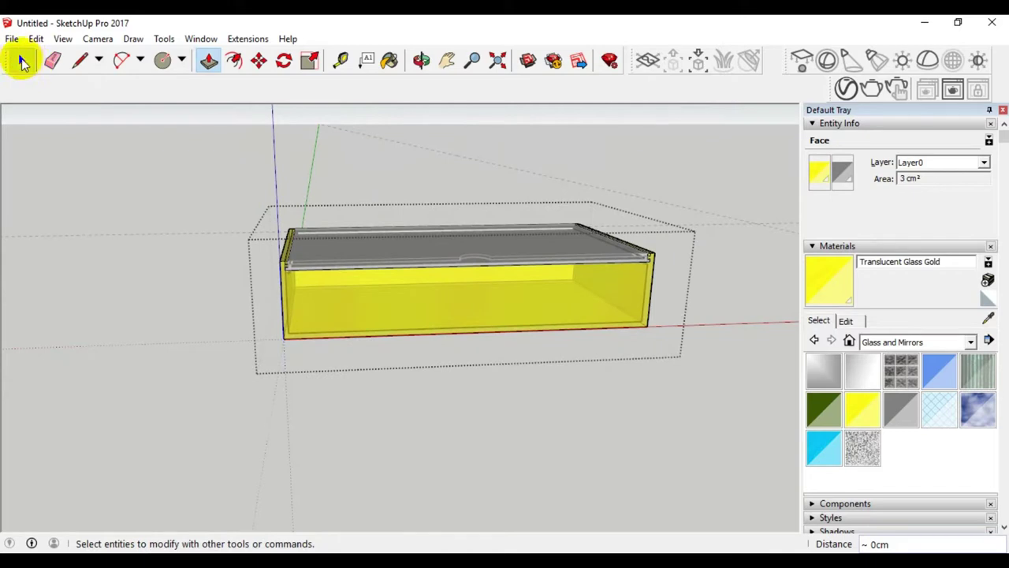
pyautogui.click(22, 61)
pyautogui.moveTo(631, 345); pyautogui.dragTo(312, 178)
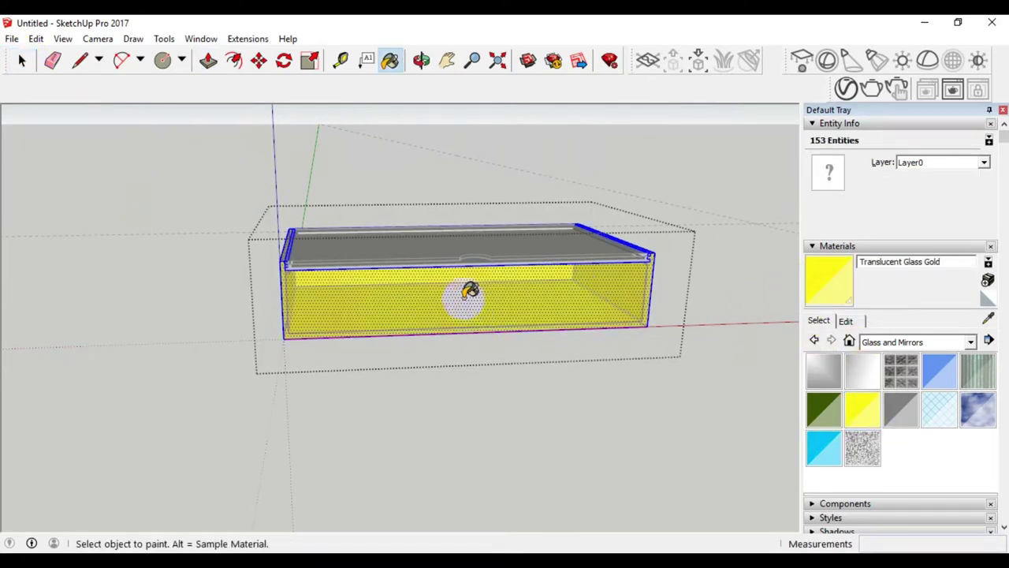
pyautogui.click(22, 62)
pyautogui.click(252, 284)
pyautogui.scroll(3, 276, 276)
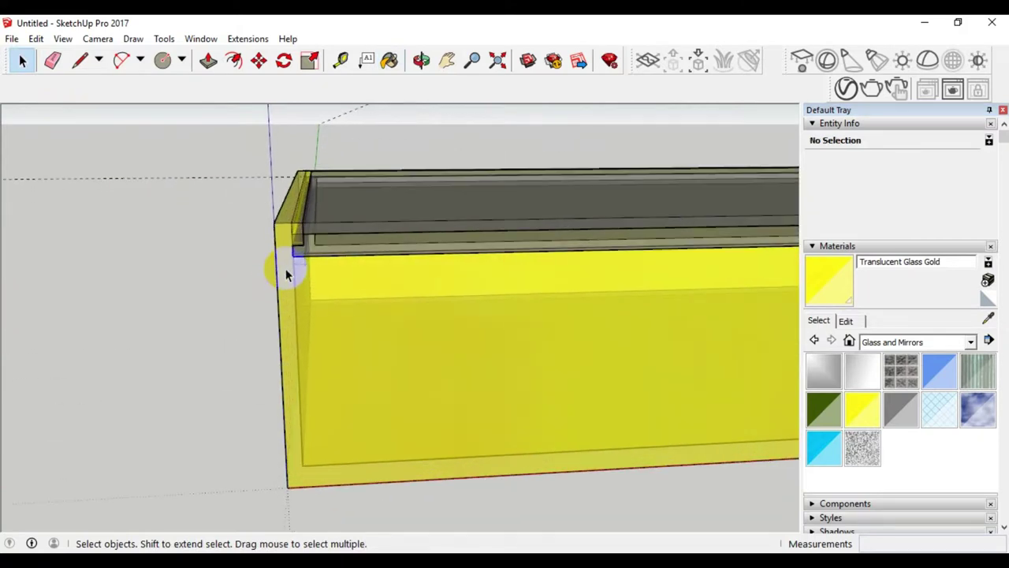
pyautogui.scroll(2, 237, 274)
pyautogui.moveTo(229, 275)
pyautogui.mouseDown(button='middle')
pyautogui.moveTo(329, 220)
pyautogui.moveTo(292, 223)
pyautogui.mouseUp(button='middle')
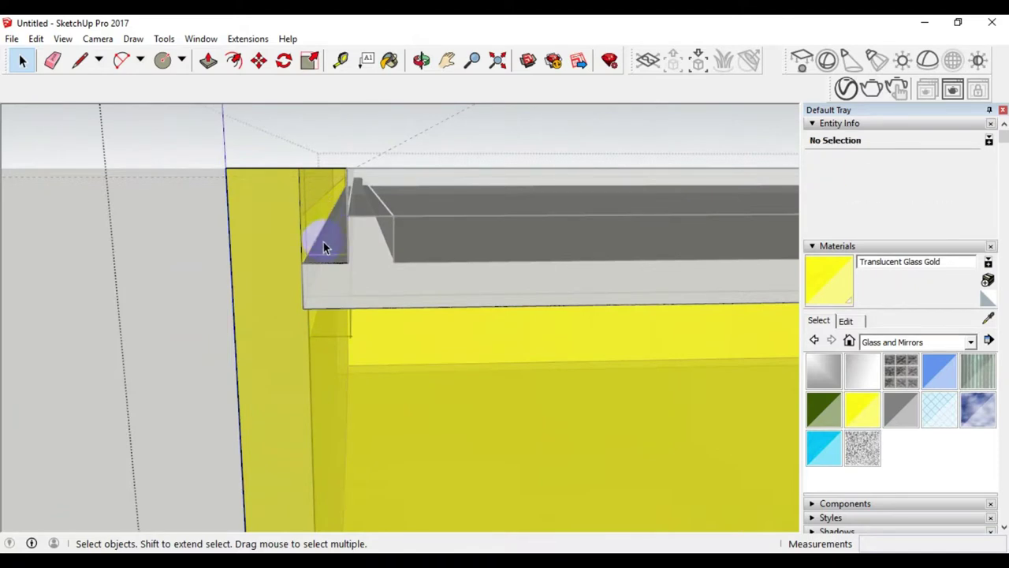
pyautogui.moveTo(313, 230)
pyautogui.mouseDown(button='middle')
pyautogui.moveTo(338, 210)
pyautogui.moveTo(308, 277)
pyautogui.moveTo(261, 229)
pyautogui.moveTo(418, 235)
pyautogui.moveTo(323, 247)
pyautogui.moveTo(446, 248)
pyautogui.moveTo(350, 266)
pyautogui.moveTo(234, 260)
pyautogui.moveTo(322, 245)
pyautogui.moveTo(180, 292)
pyautogui.mouseUp(button='middle')
pyautogui.scroll(-3, 255, 250)
pyautogui.scroll(-2, 260, 247)
pyautogui.scroll(5, 259, 247)
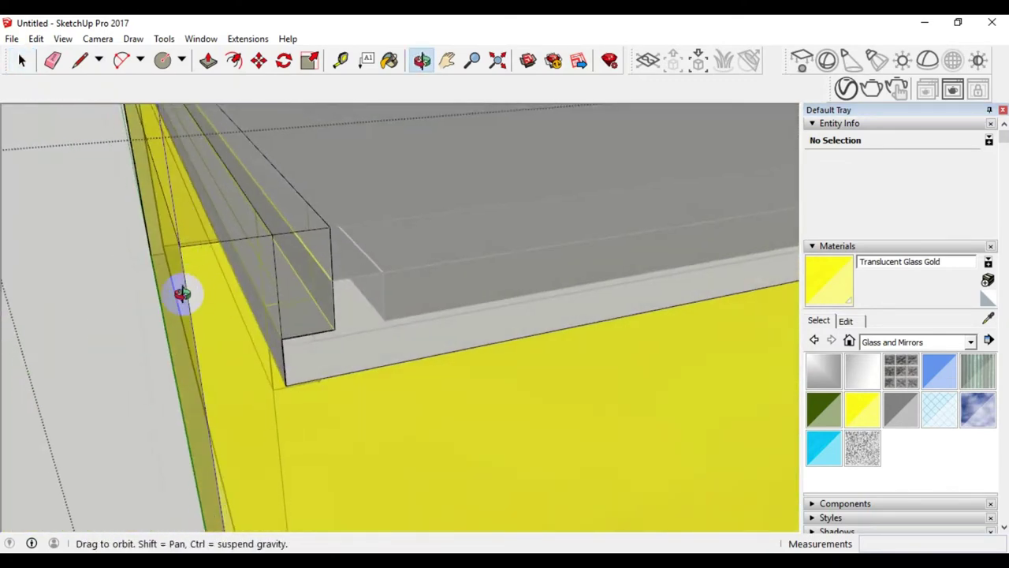
pyautogui.scroll(-1, 218, 261)
pyautogui.scroll(-2, 225, 266)
pyautogui.scroll(-2, 228, 268)
pyautogui.scroll(3, 473, 286)
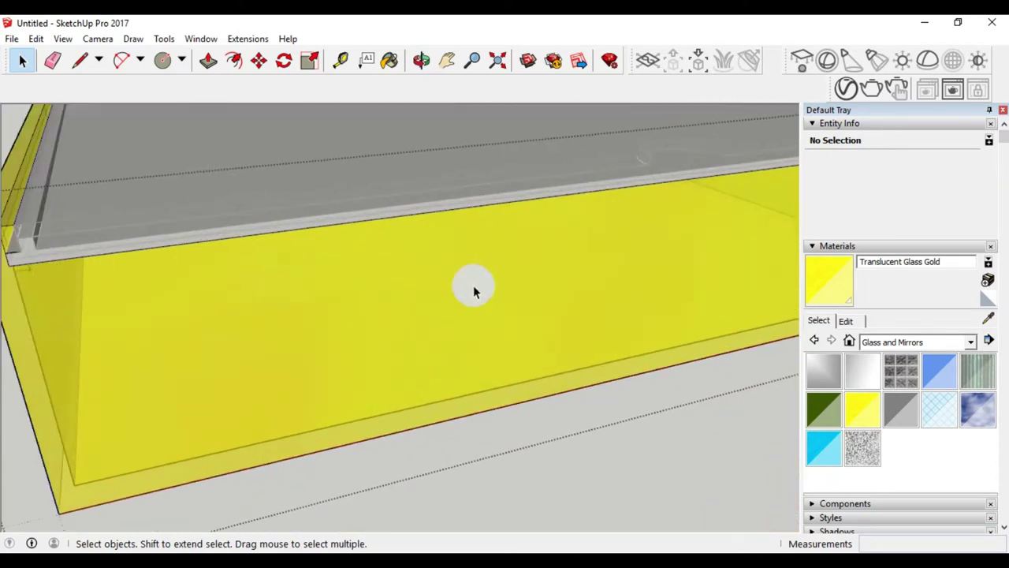
pyautogui.scroll(-4, 210, 275)
pyautogui.moveTo(209, 275); pyautogui.dragTo(513, 225, button='middle')
pyautogui.scroll(3, 484, 231)
pyautogui.scroll(2, 479, 230)
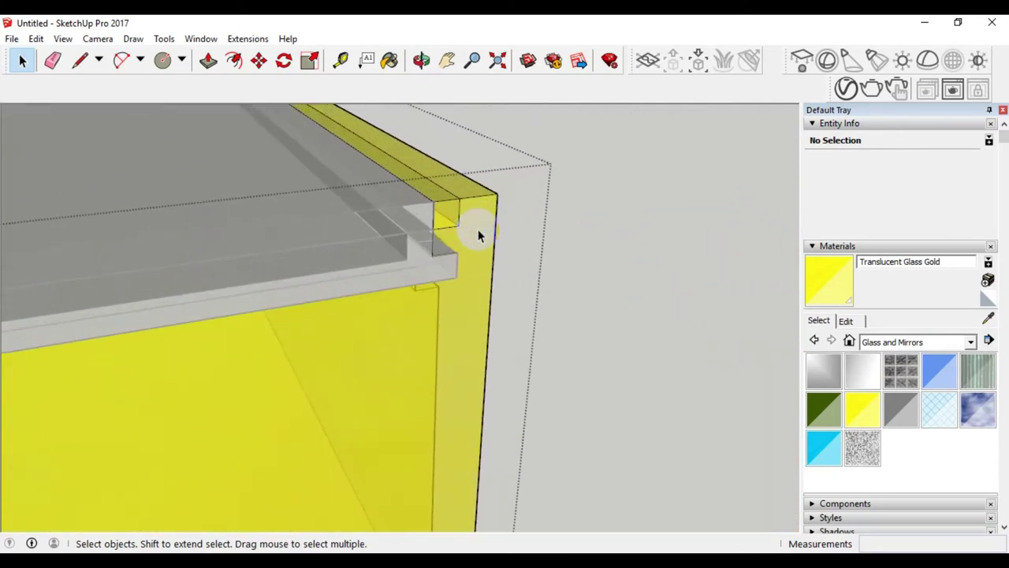
pyautogui.scroll(2, 473, 231)
pyautogui.moveTo(502, 287)
pyautogui.mouseDown(button='middle')
pyautogui.moveTo(440, 221)
pyautogui.moveTo(412, 227)
pyautogui.mouseUp(button='middle')
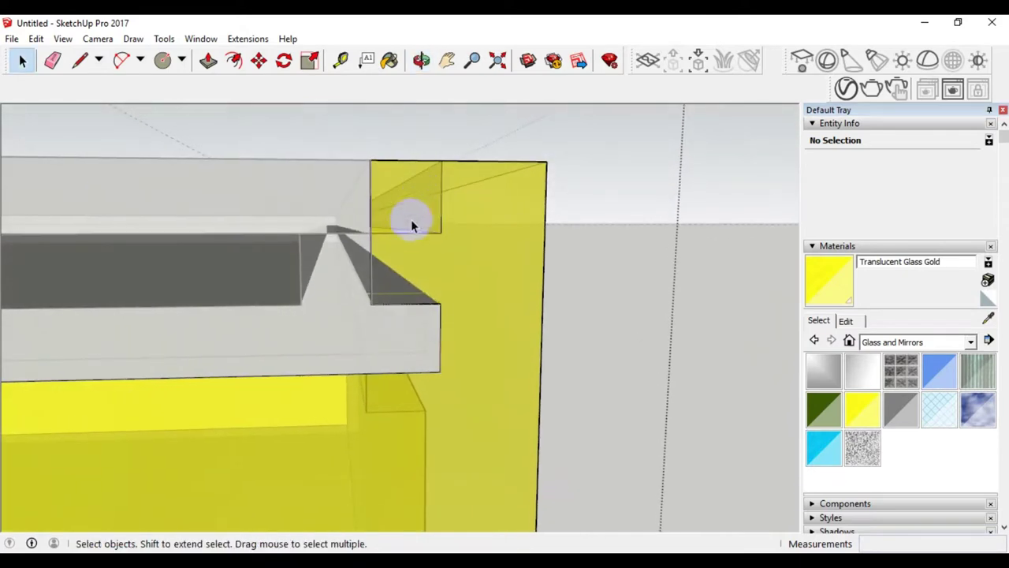
pyautogui.doubleClick(403, 239)
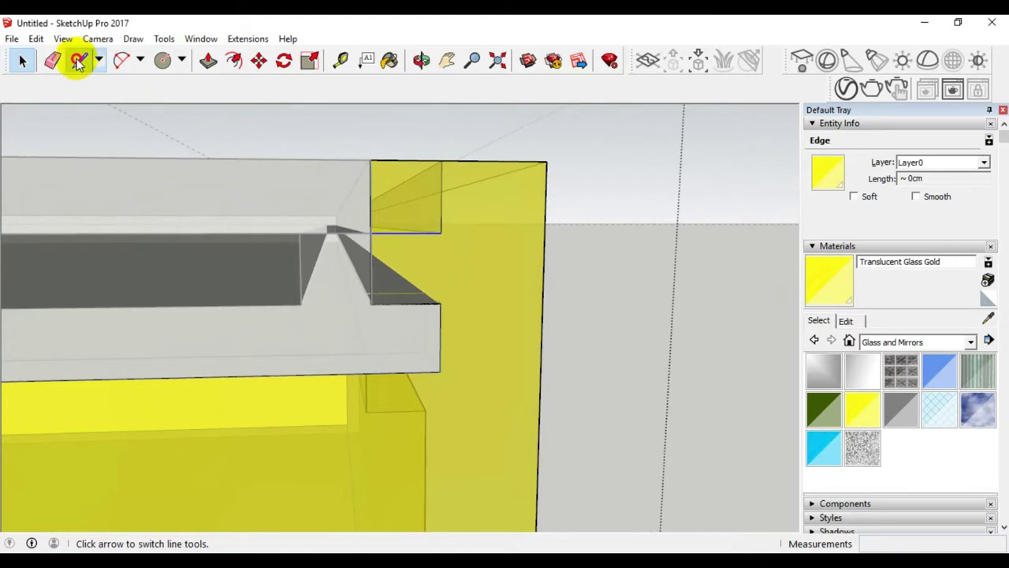
# - Select the small yellow faces in the right-end corner notch to inspect them
pyautogui.click(439, 232)
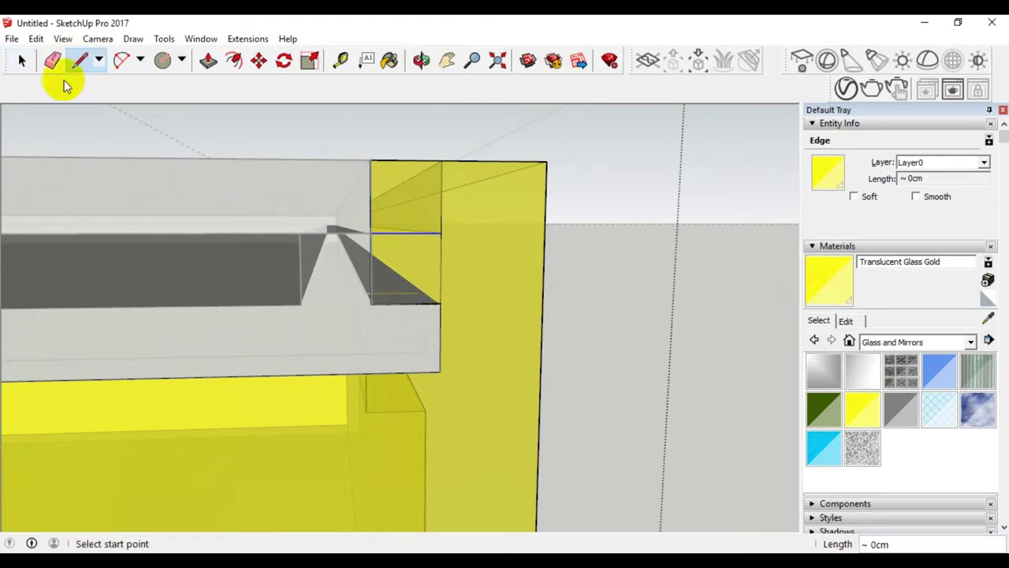
pyautogui.click(21, 63)
pyautogui.click(391, 238)
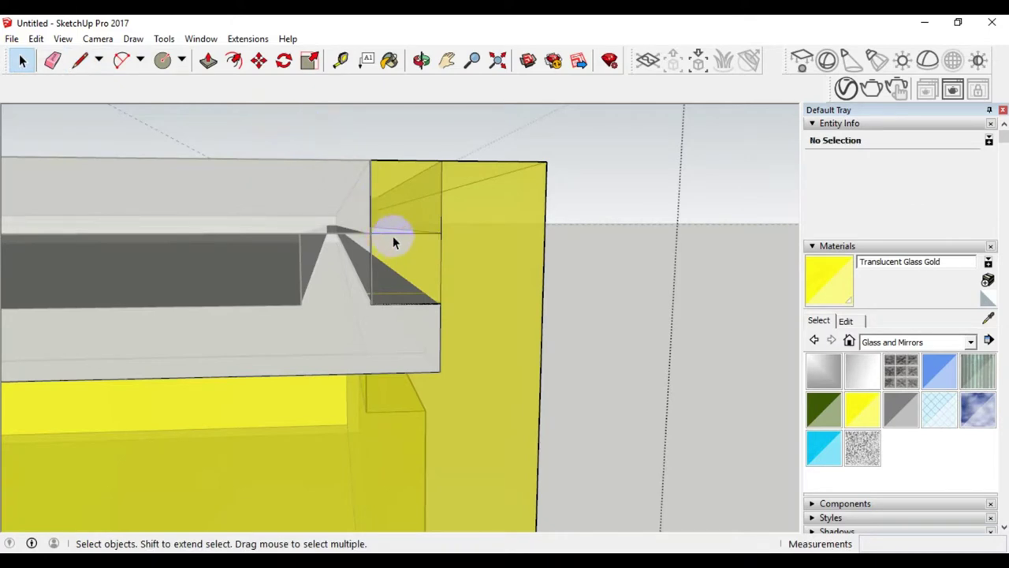
pyautogui.click(409, 252)
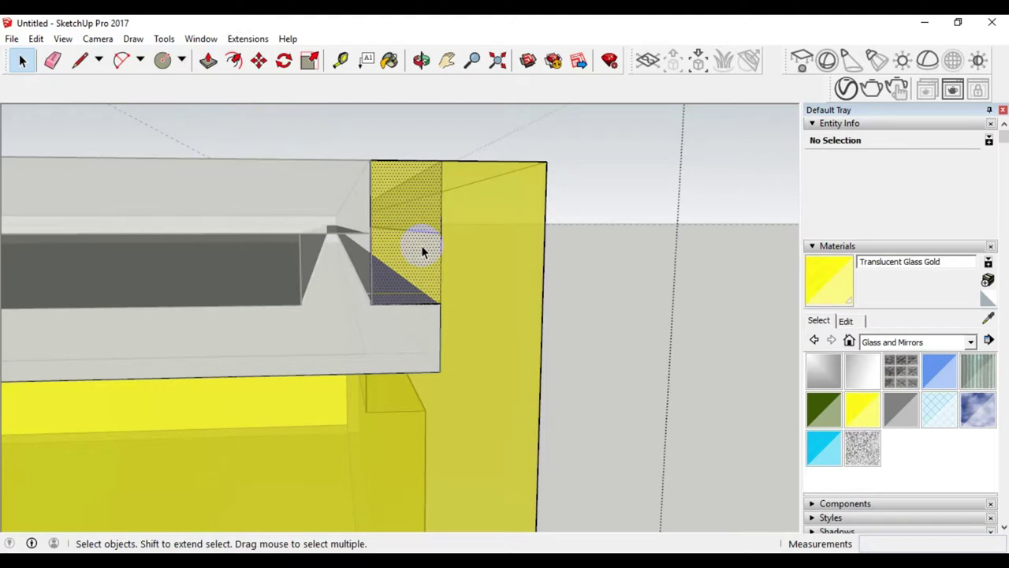
pyautogui.click(421, 251)
pyautogui.moveTo(446, 268)
pyautogui.mouseDown(button='middle')
pyautogui.moveTo(367, 273)
pyautogui.moveTo(507, 273)
pyautogui.moveTo(489, 272)
pyautogui.mouseUp(button='middle')
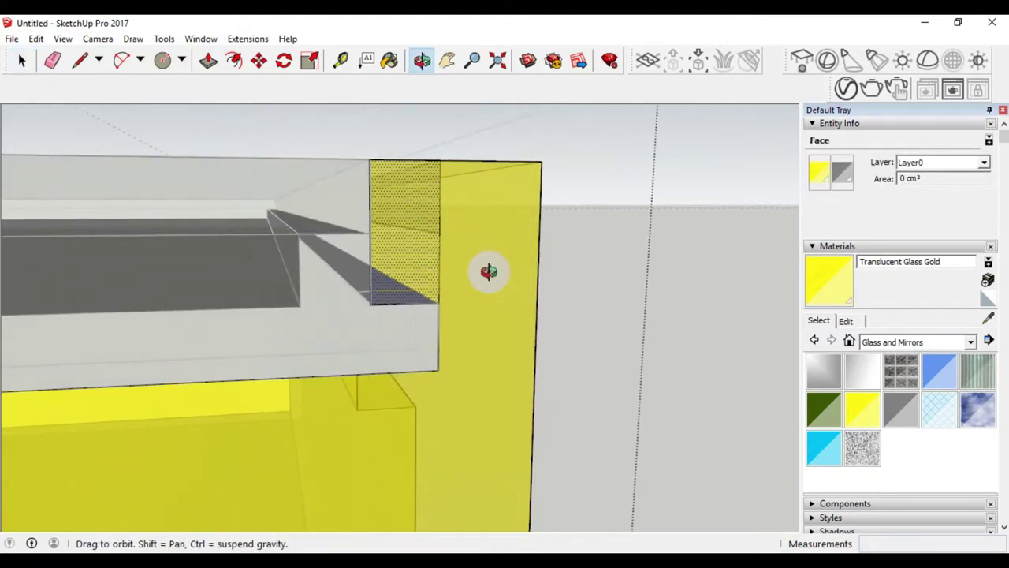
pyautogui.scroll(2, 435, 228)
pyautogui.scroll(3, 417, 228)
pyautogui.scroll(2, 401, 247)
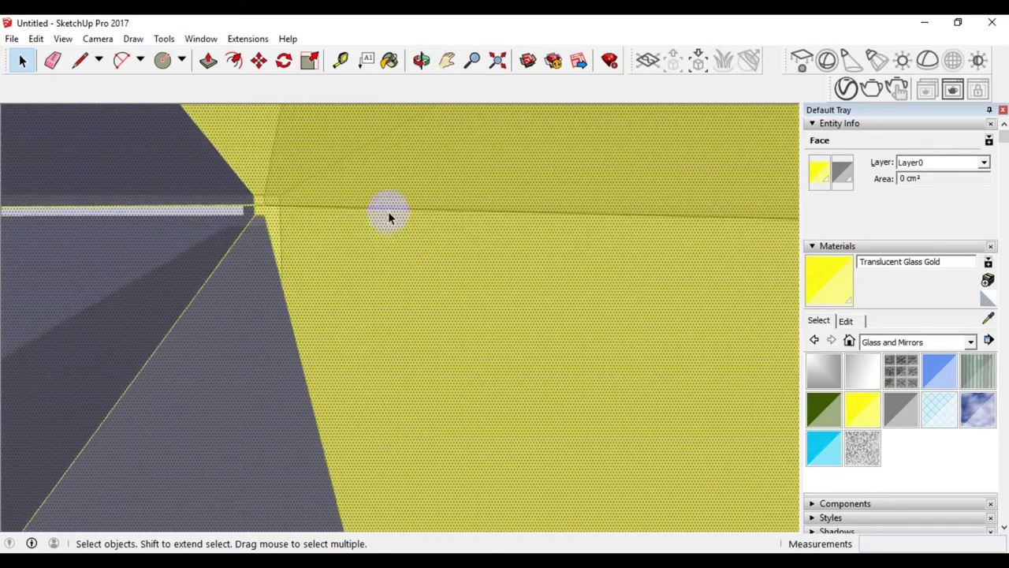
pyautogui.scroll(2, 387, 212)
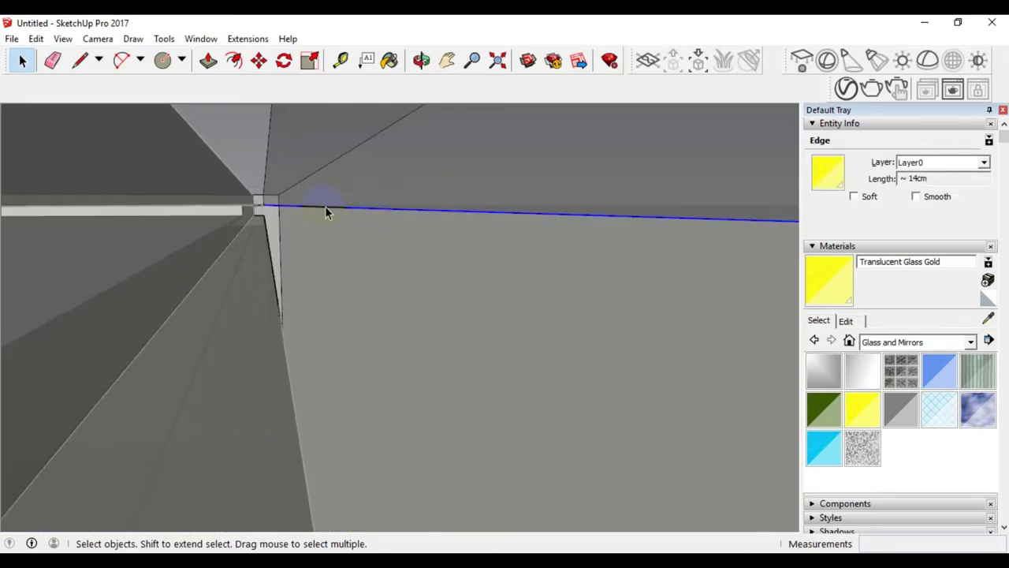
pyautogui.click(277, 209)
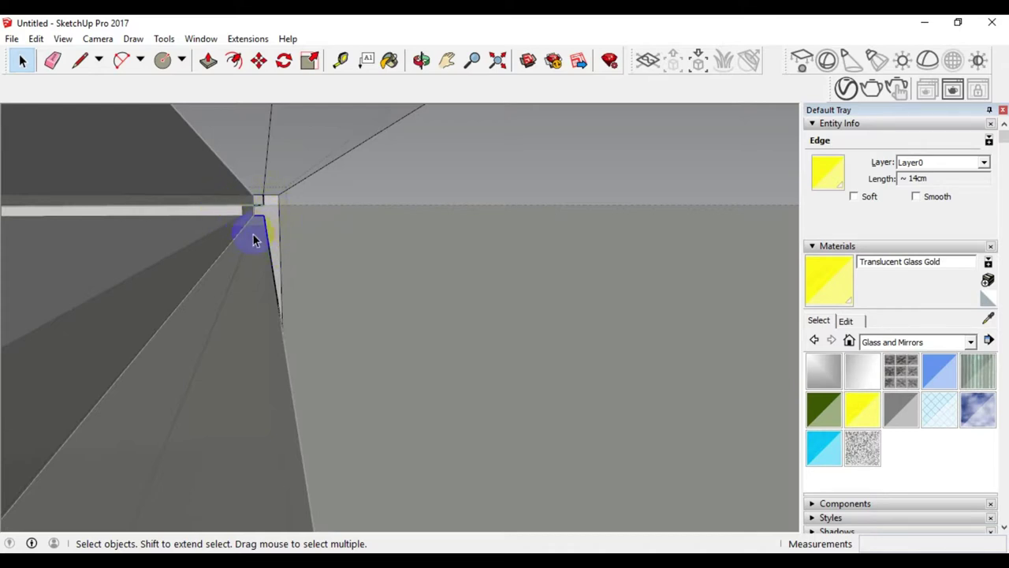
# - Delete the stray edge crossing the dark face inside the corner
pyautogui.scroll(-2, 268, 282)
pyautogui.scroll(-3, 270, 282)
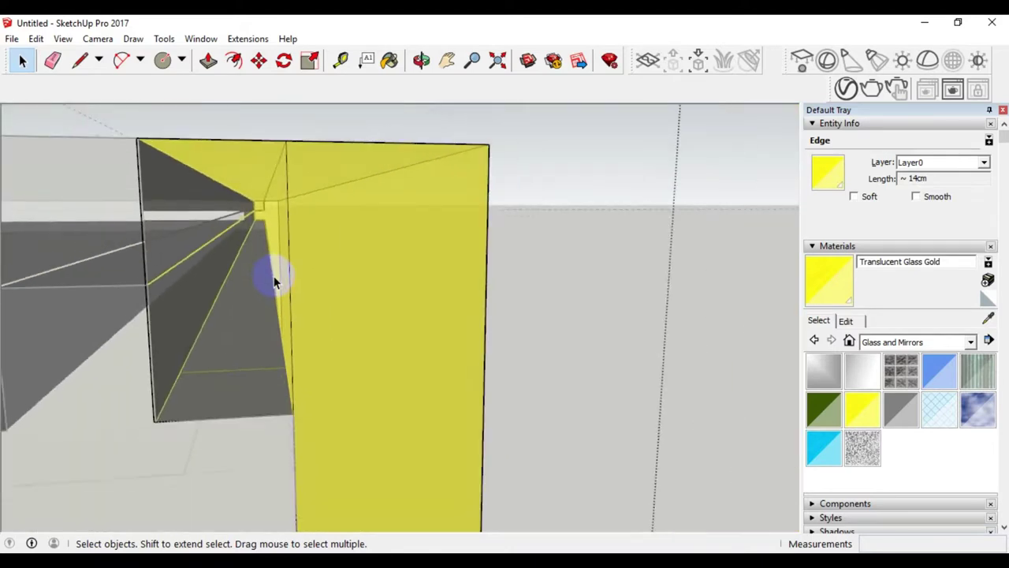
pyautogui.scroll(-3, 272, 284)
pyautogui.scroll(2, 270, 291)
pyautogui.click(251, 290)
pyautogui.scroll(2, 252, 308)
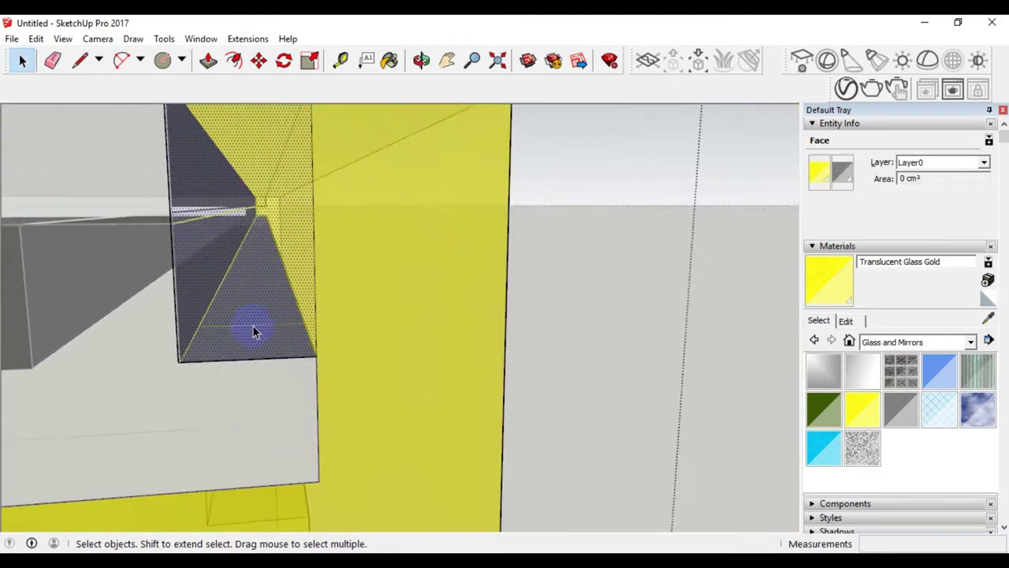
pyautogui.scroll(3, 255, 331)
pyautogui.scroll(2, 241, 339)
pyautogui.scroll(1, 231, 292)
pyautogui.scroll(2, 177, 318)
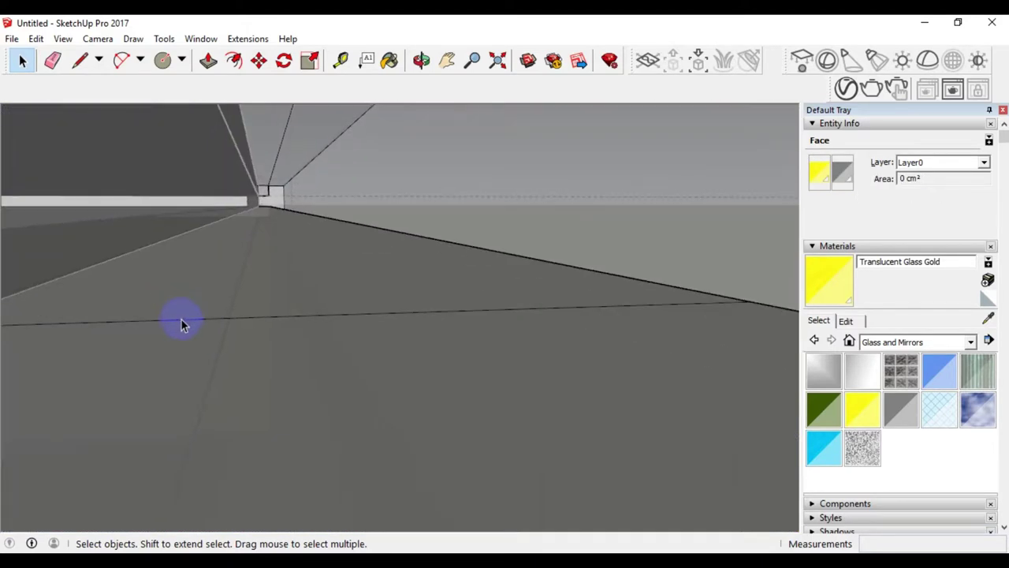
pyautogui.click(182, 319)
pyautogui.press('Delete')
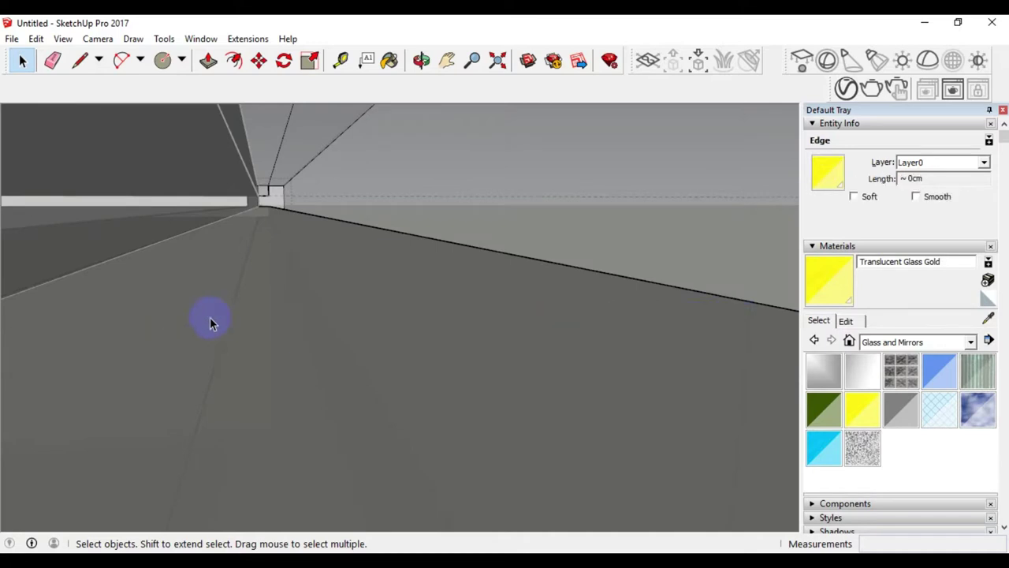
# - Check the cleaned corner face and orbit back out around the box's top corner
pyautogui.scroll(-2, 295, 278)
pyautogui.scroll(-2, 293, 275)
pyautogui.scroll(-2, 290, 274)
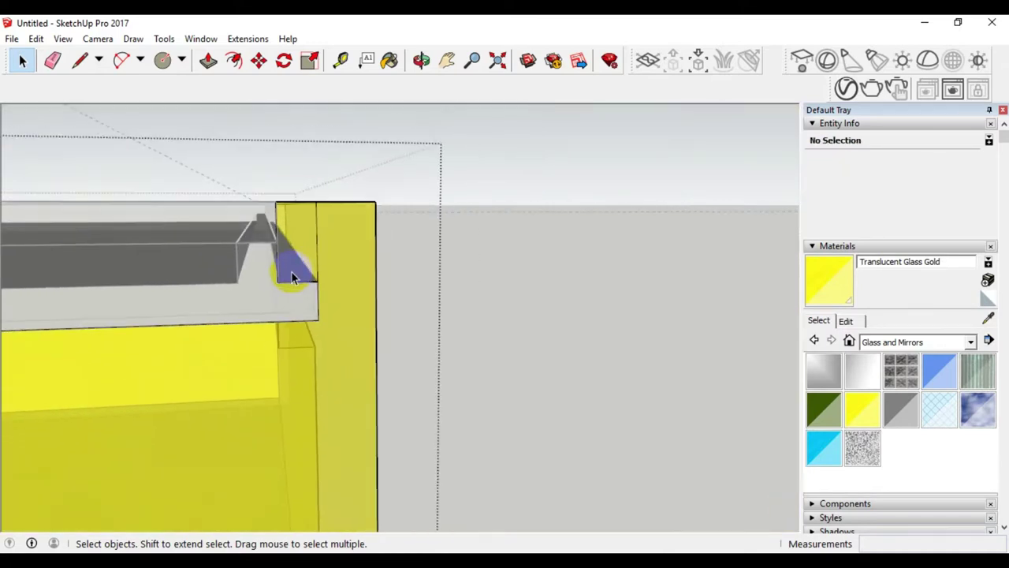
pyautogui.scroll(-1, 291, 276)
pyautogui.tripleClick(341, 245)
pyautogui.click(299, 245)
pyautogui.moveTo(347, 215)
pyautogui.mouseDown(button='middle')
pyautogui.moveTo(297, 225)
pyautogui.moveTo(284, 288)
pyautogui.moveTo(342, 255)
pyautogui.moveTo(306, 241)
pyautogui.mouseUp(button='middle')
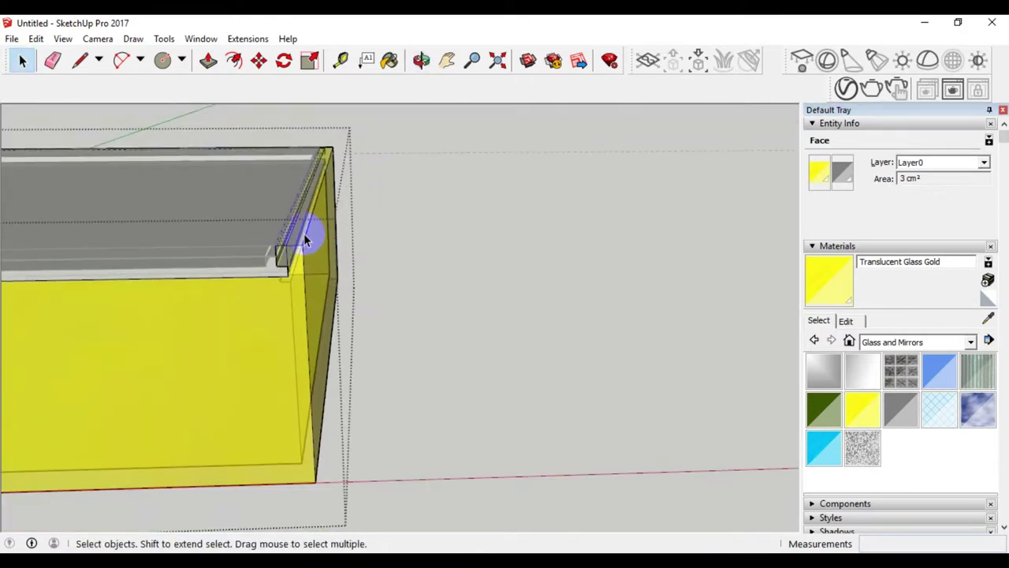
pyautogui.scroll(-3, 310, 266)
pyautogui.scroll(5, 292, 286)
pyautogui.moveTo(293, 286)
pyautogui.mouseDown(button='middle')
pyautogui.moveTo(299, 296)
pyautogui.moveTo(331, 230)
pyautogui.moveTo(300, 274)
pyautogui.moveTo(321, 315)
pyautogui.moveTo(292, 270)
pyautogui.moveTo(334, 317)
pyautogui.mouseUp(button='middle')
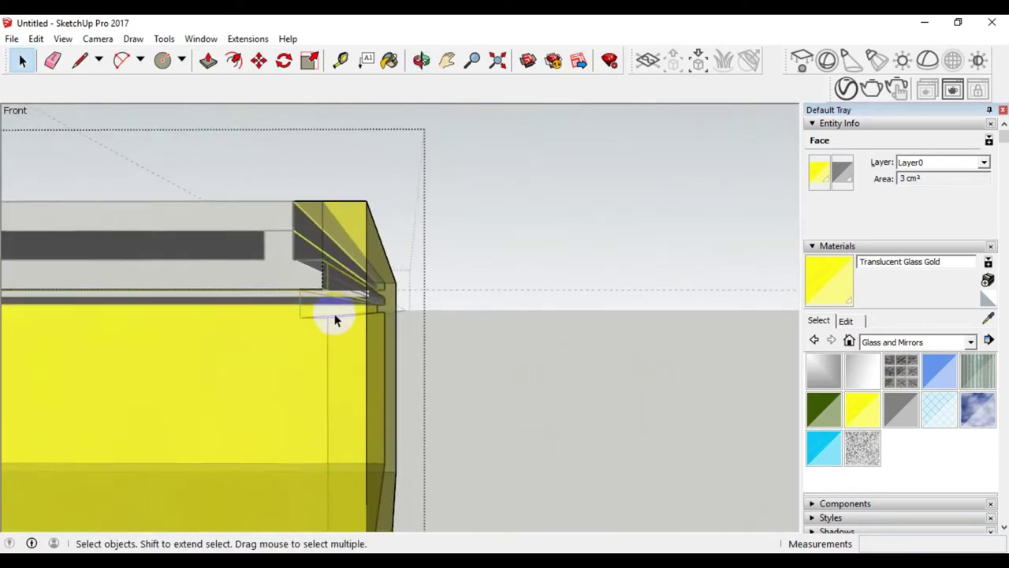
# - Draw an edge from the panel corner up to the upper corner of the notch
pyautogui.scroll(2, 336, 316)
pyautogui.scroll(2, 331, 309)
pyautogui.scroll(3, 315, 311)
pyautogui.scroll(1, 311, 323)
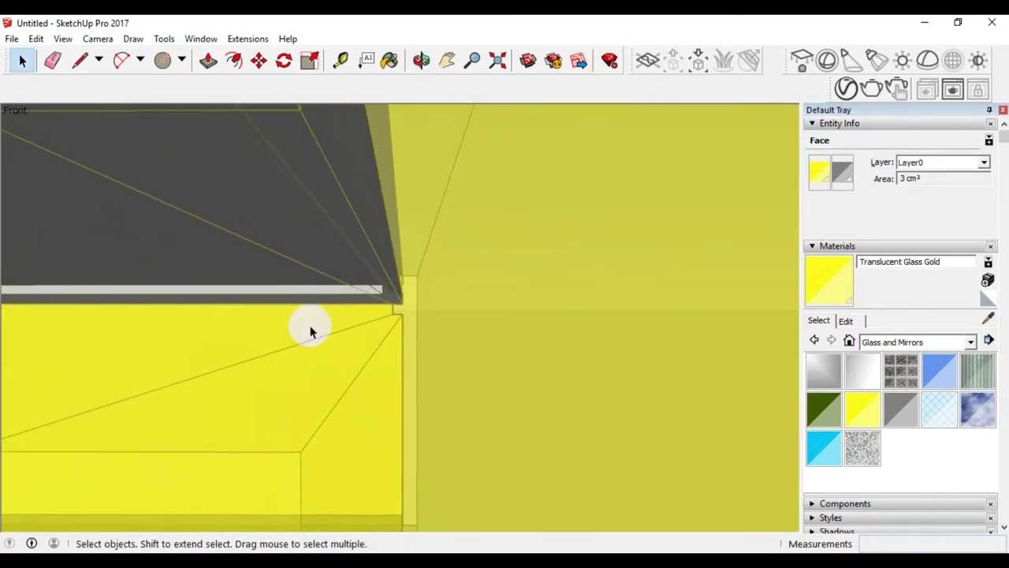
pyautogui.scroll(1, 299, 476)
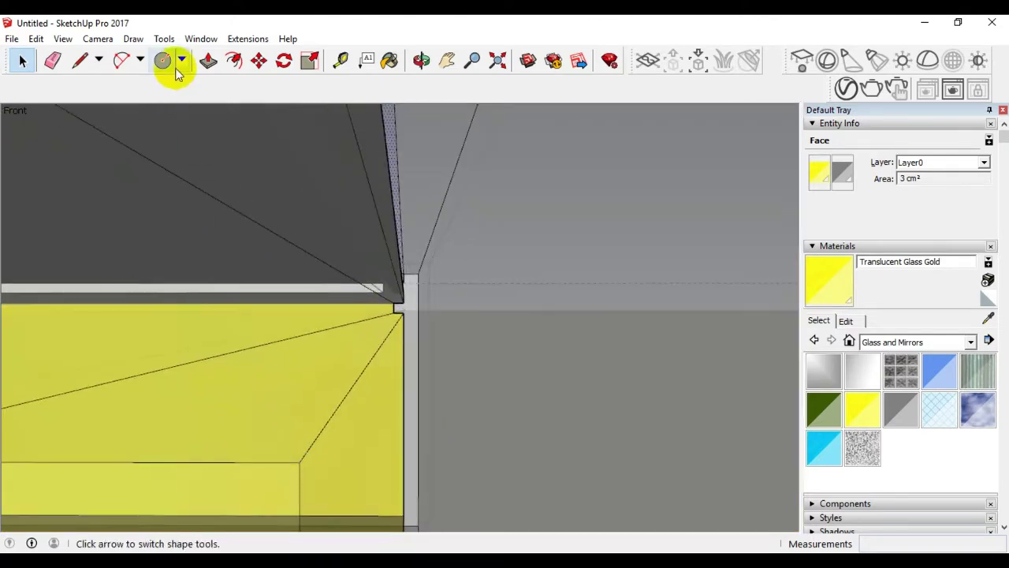
pyautogui.click(299, 461)
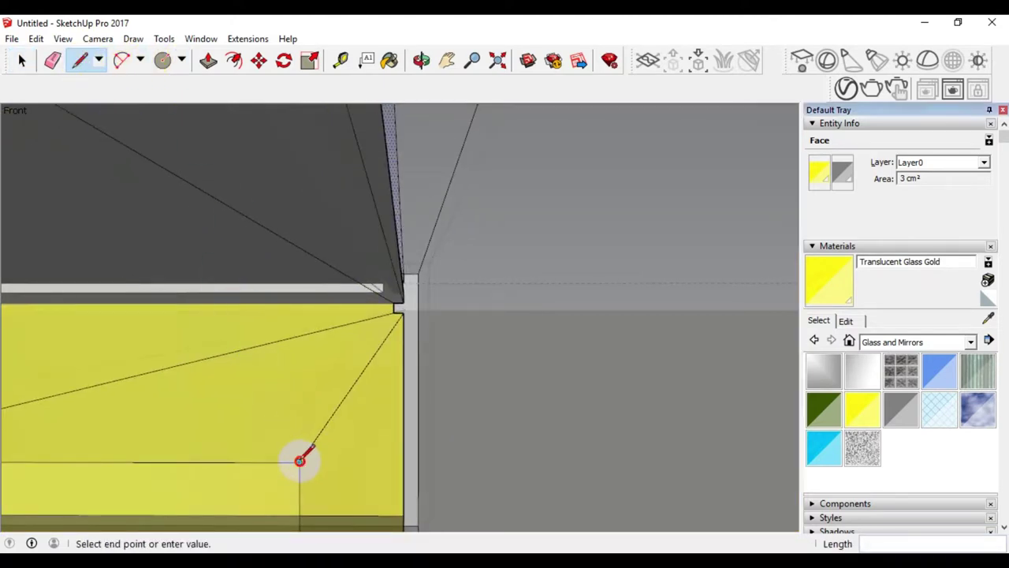
pyautogui.scroll(-1, 302, 458)
pyautogui.scroll(-1, 325, 392)
pyautogui.scroll(-1, 315, 387)
pyautogui.scroll(1, 299, 237)
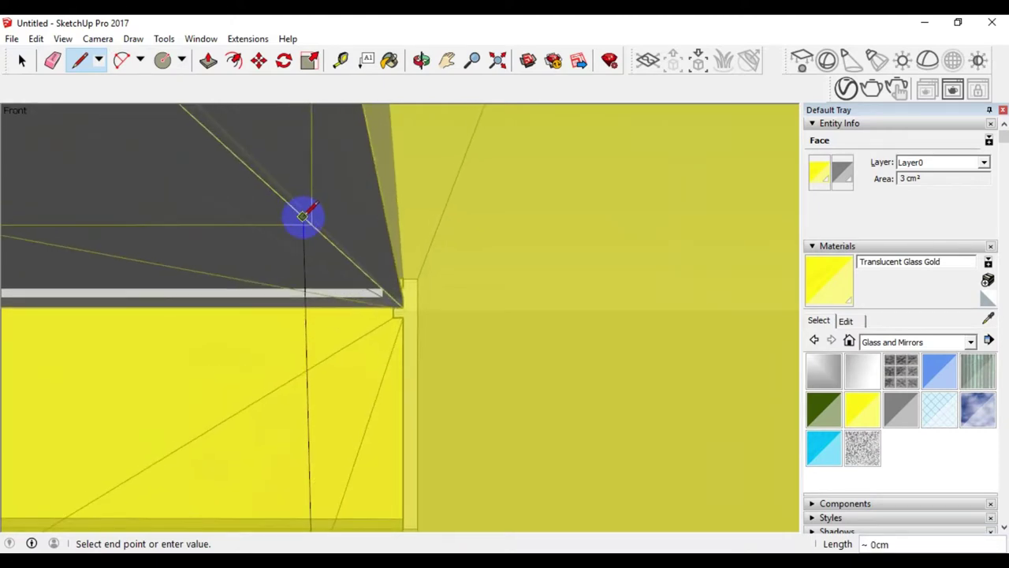
pyautogui.scroll(1, 311, 228)
pyautogui.scroll(1, 323, 240)
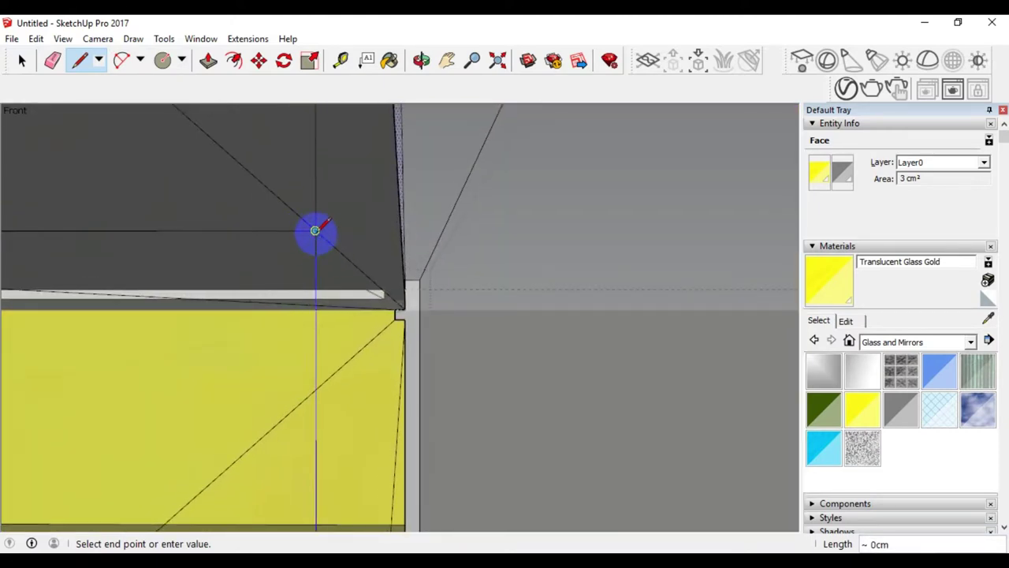
pyautogui.click(314, 230)
# - Add edges to the lower corner and a vertical edge so a face fills the notch
pyautogui.scroll(2, 398, 298)
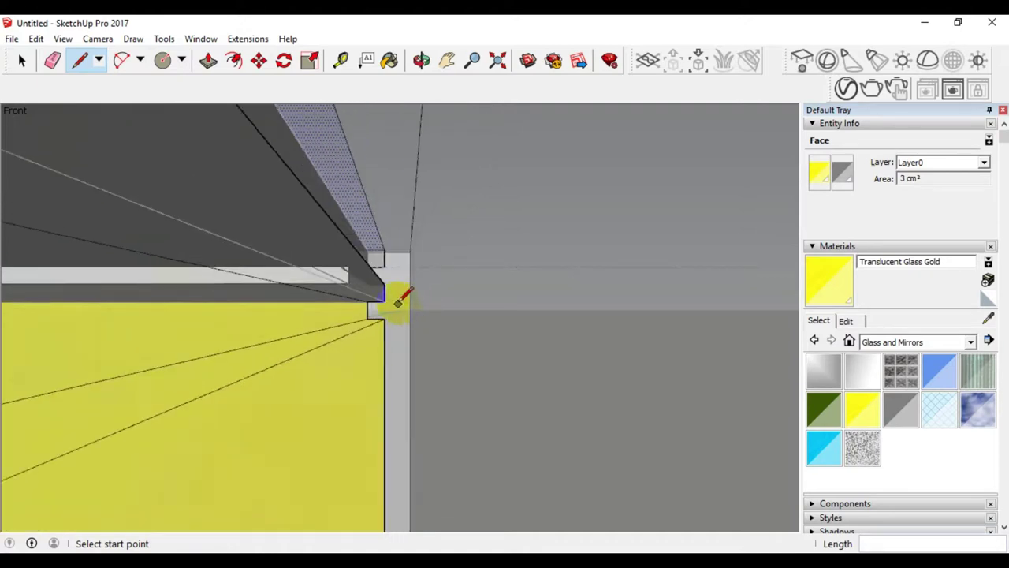
pyautogui.scroll(1, 387, 297)
pyautogui.scroll(1, 371, 297)
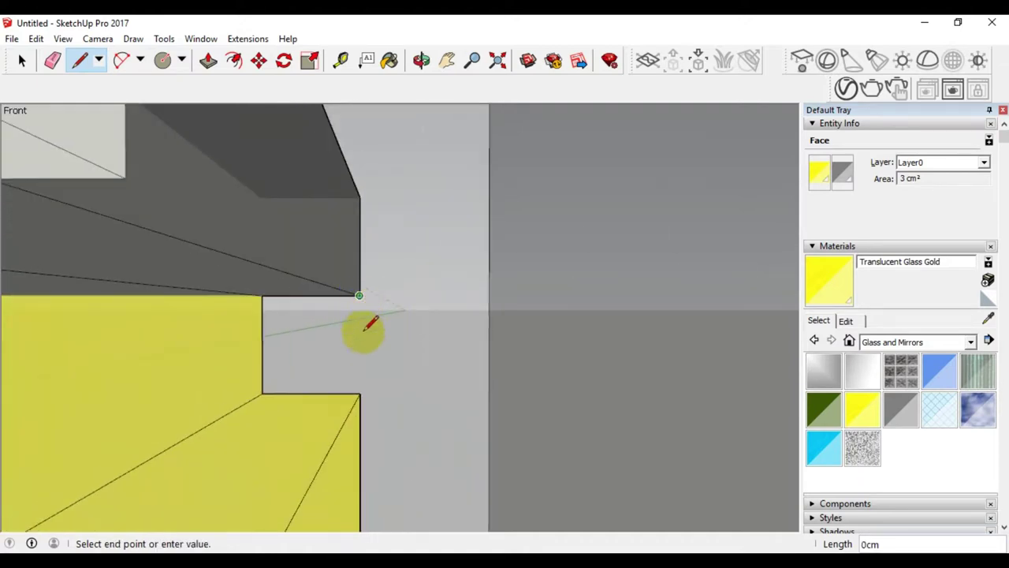
pyautogui.click(359, 391)
pyautogui.scroll(1, 349, 334)
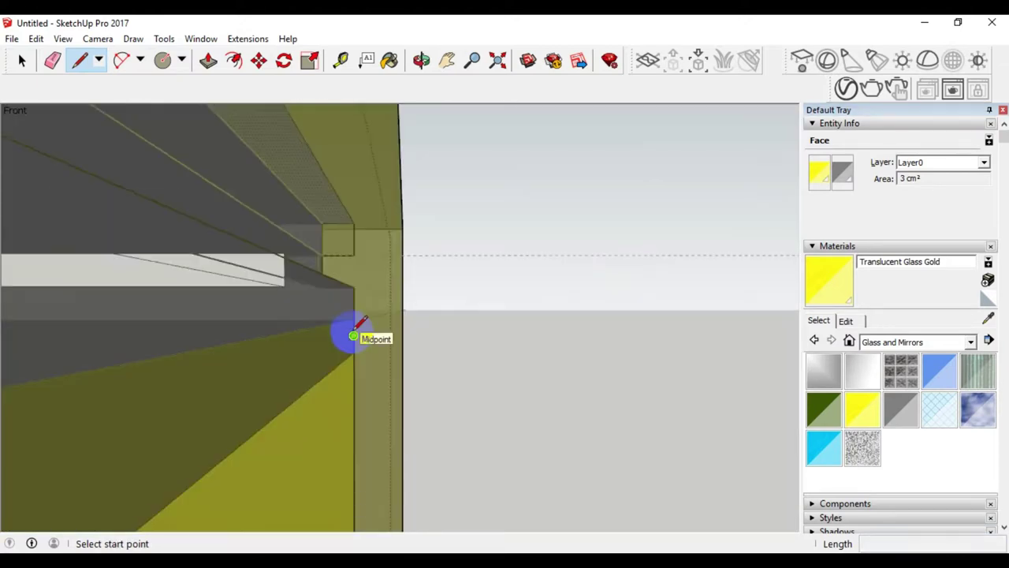
pyautogui.scroll(1, 361, 320)
pyautogui.scroll(-1, 361, 319)
pyautogui.scroll(1, 376, 300)
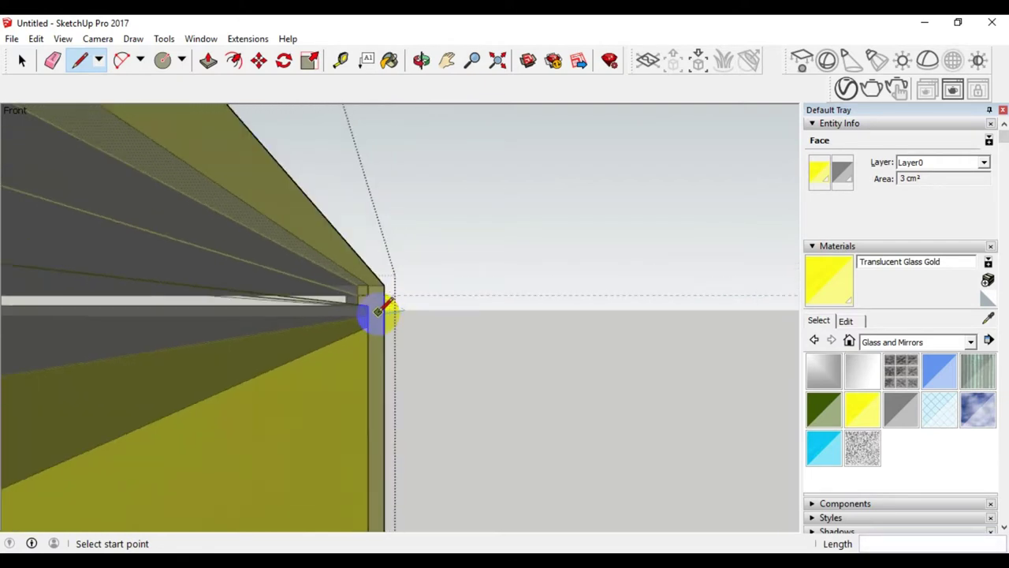
pyautogui.scroll(-3, 383, 300)
pyautogui.scroll(1, 392, 300)
pyautogui.scroll(2, 370, 292)
pyautogui.scroll(2, 367, 293)
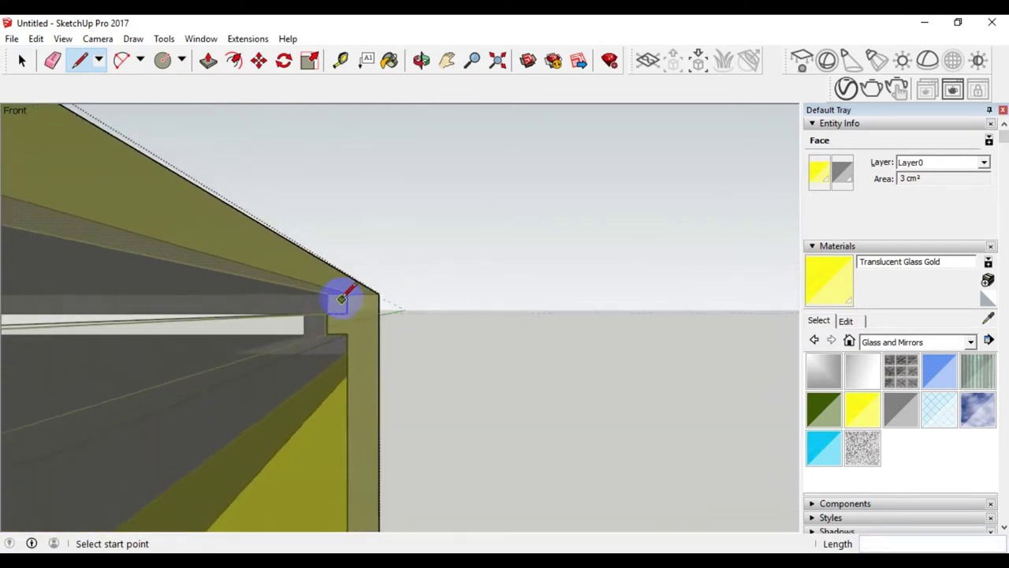
pyautogui.scroll(2, 339, 294)
pyautogui.scroll(1, 347, 296)
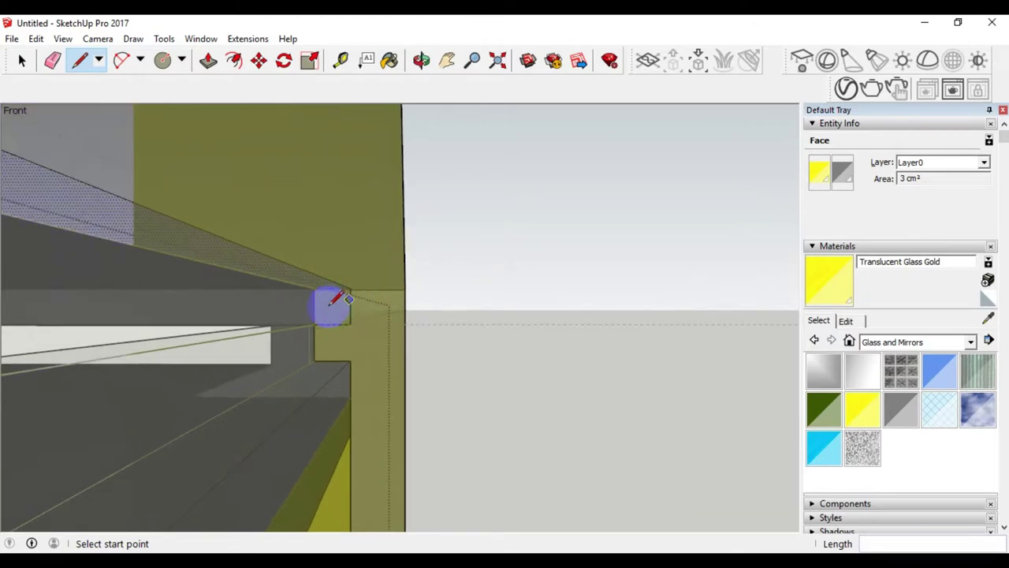
pyautogui.scroll(2, 333, 296)
pyautogui.scroll(1, 355, 307)
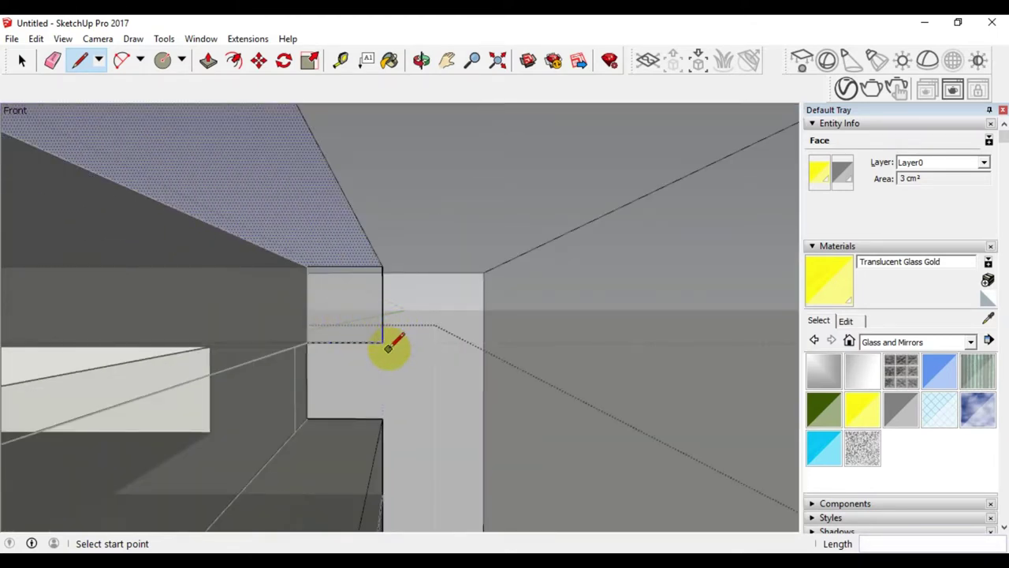
pyautogui.scroll(1, 391, 345)
pyautogui.scroll(-1, 391, 345)
pyautogui.scroll(1, 391, 343)
pyautogui.scroll(1, 394, 339)
pyautogui.moveTo(394, 339)
pyautogui.mouseDown(button='middle')
pyautogui.moveTo(327, 354)
pyautogui.moveTo(365, 340)
pyautogui.mouseUp(button='middle')
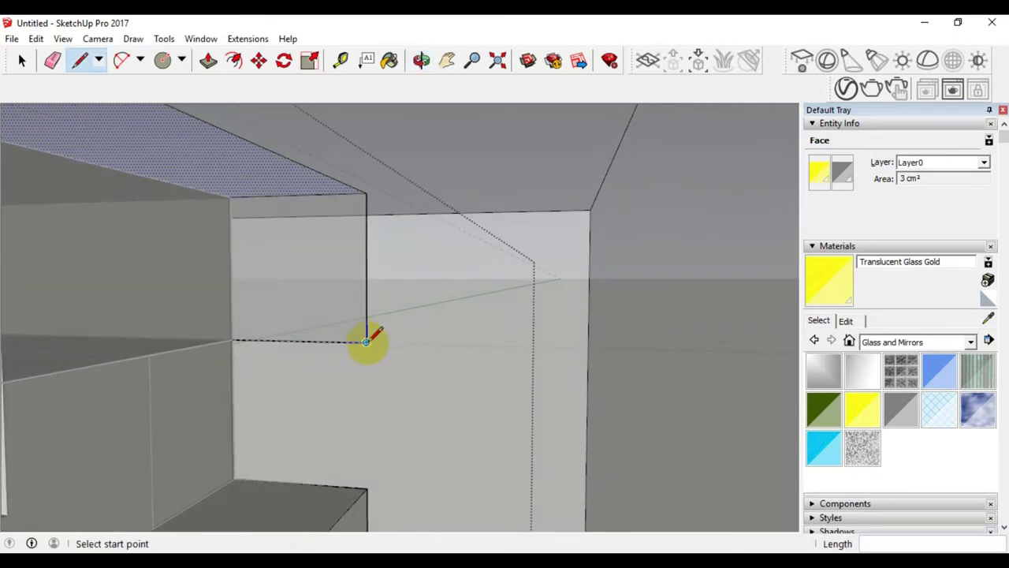
pyautogui.click(366, 489)
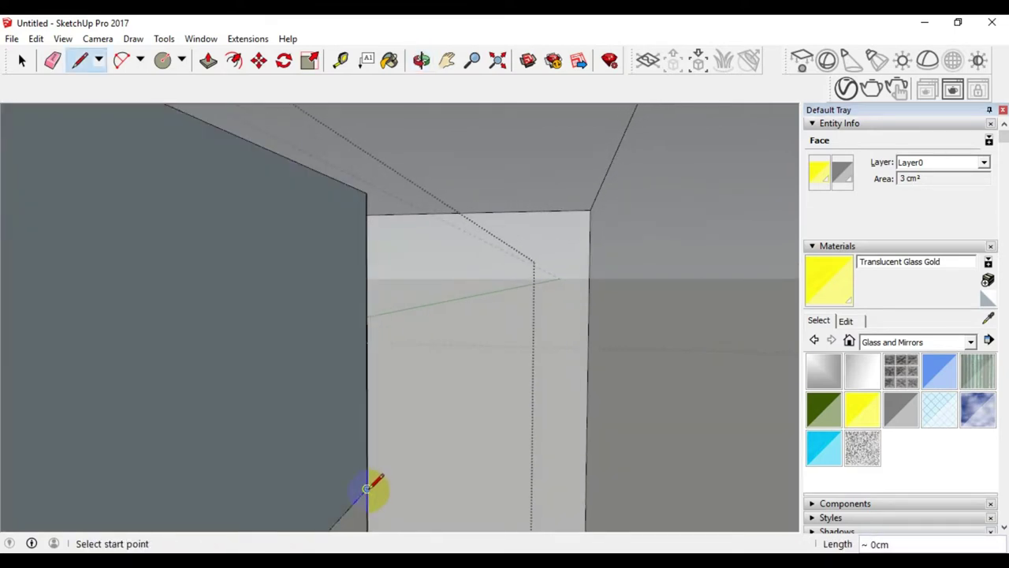
# - Orbit and zoom around the box corner, including from below, to check the filled notch
pyautogui.scroll(-1, 367, 402)
pyautogui.scroll(-1, 377, 399)
pyautogui.scroll(-1, 394, 384)
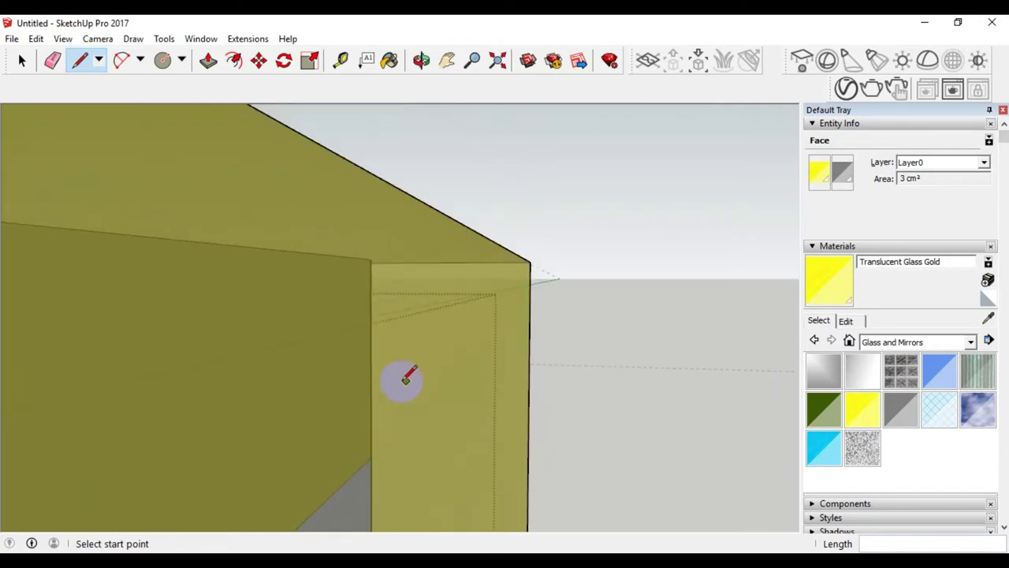
pyautogui.scroll(-2, 416, 366)
pyautogui.scroll(-2, 429, 357)
pyautogui.moveTo(518, 334)
pyautogui.mouseDown(button='middle')
pyautogui.moveTo(168, 410)
pyautogui.moveTo(360, 378)
pyautogui.moveTo(324, 392)
pyautogui.moveTo(327, 383)
pyautogui.moveTo(354, 394)
pyautogui.moveTo(295, 354)
pyautogui.moveTo(308, 327)
pyautogui.moveTo(412, 413)
pyautogui.moveTo(523, 412)
pyautogui.moveTo(475, 428)
pyautogui.moveTo(412, 378)
pyautogui.mouseUp(button='middle')
pyautogui.scroll(2, 412, 377)
pyautogui.scroll(3, 410, 371)
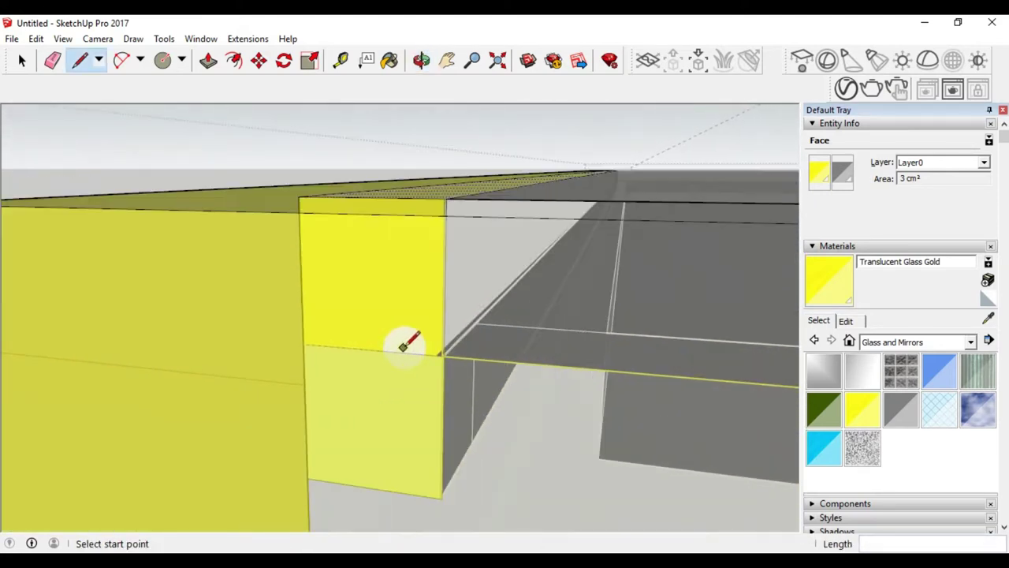
pyautogui.scroll(3, 414, 371)
pyautogui.scroll(2, 430, 376)
pyautogui.moveTo(436, 377)
pyautogui.mouseDown(button='middle')
pyautogui.moveTo(552, 361)
pyautogui.moveTo(496, 376)
pyautogui.moveTo(541, 379)
pyautogui.moveTo(568, 361)
pyautogui.moveTo(534, 323)
pyautogui.moveTo(492, 361)
pyautogui.moveTo(561, 373)
pyautogui.mouseUp(button='middle')
pyautogui.moveTo(568, 373)
pyautogui.mouseDown()
pyautogui.moveTo(356, 344)
pyautogui.moveTo(463, 391)
pyautogui.mouseUp()
pyautogui.moveTo(465, 394); pyautogui.dragTo(478, 376, button='middle')
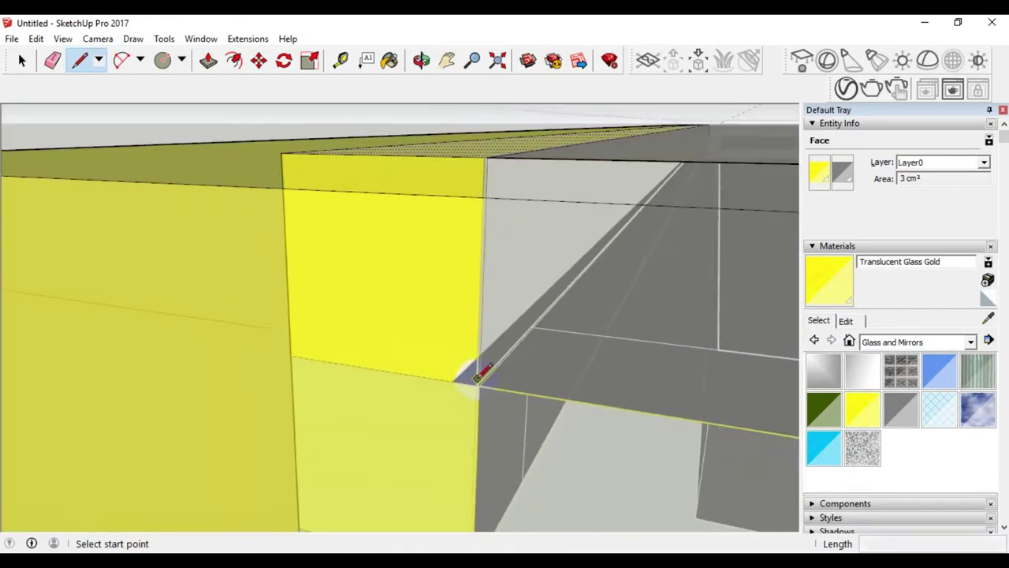
pyautogui.scroll(-3, 543, 346)
pyautogui.scroll(-2, 548, 351)
pyautogui.scroll(-2, 536, 346)
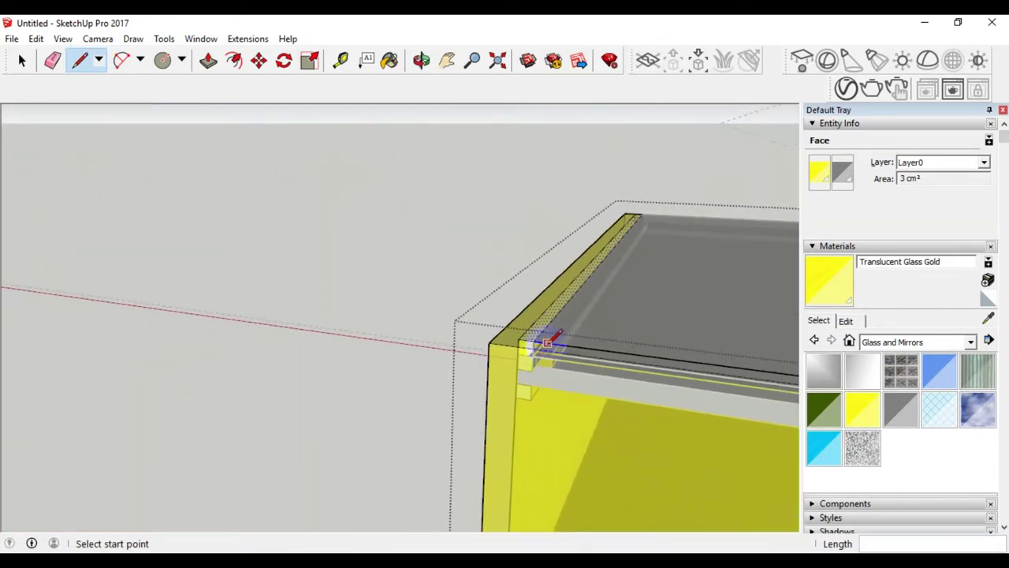
pyautogui.moveTo(548, 343); pyautogui.dragTo(609, 296, button='middle')
pyautogui.scroll(2, 561, 345)
pyautogui.scroll(2, 552, 347)
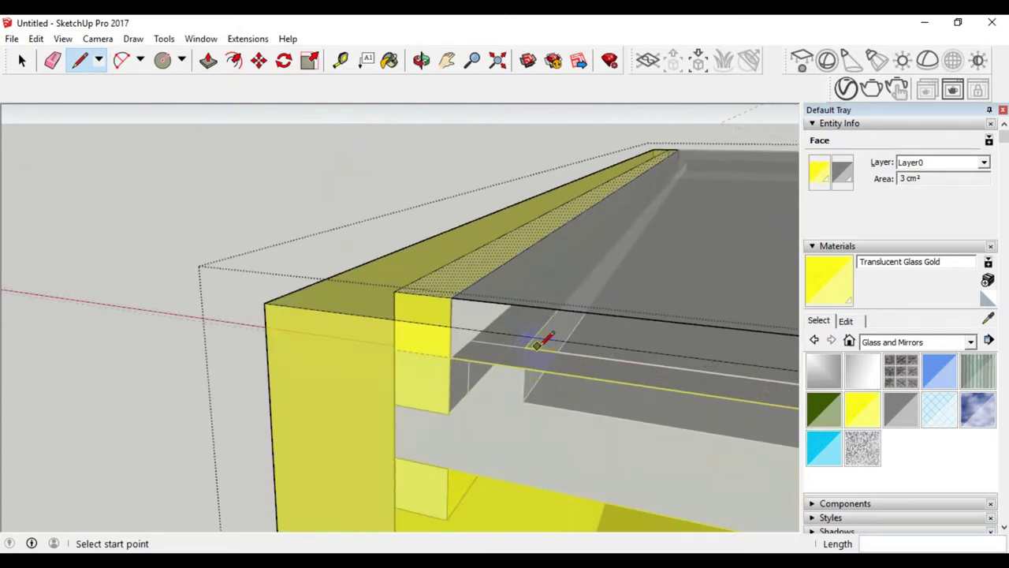
pyautogui.scroll(2, 488, 349)
pyautogui.scroll(2, 455, 358)
pyautogui.scroll(-1, 455, 361)
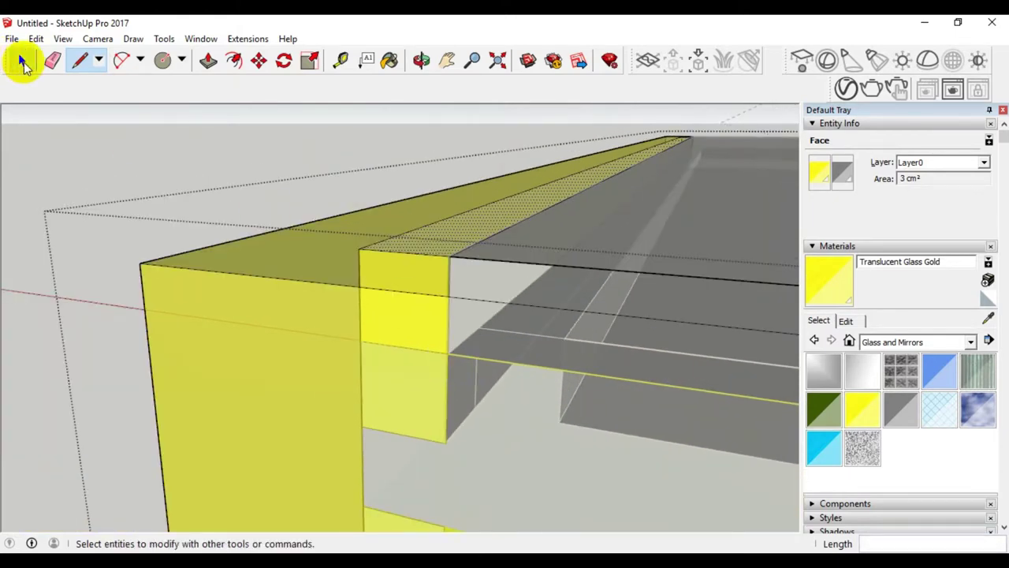
# - Clear the face selection and open the gold glass box group for editing
pyautogui.click(173, 190)
pyautogui.scroll(-2, 379, 275)
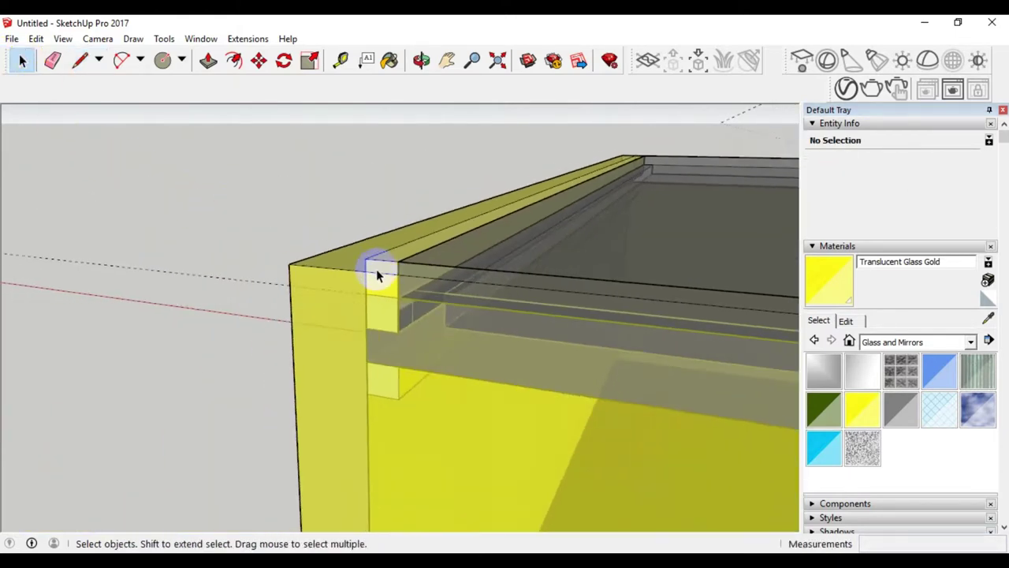
pyautogui.scroll(-1, 378, 274)
pyautogui.moveTo(378, 275)
pyautogui.mouseDown(button='middle')
pyautogui.moveTo(316, 286)
pyautogui.moveTo(479, 288)
pyautogui.mouseUp(button='middle')
pyautogui.scroll(1, 513, 263)
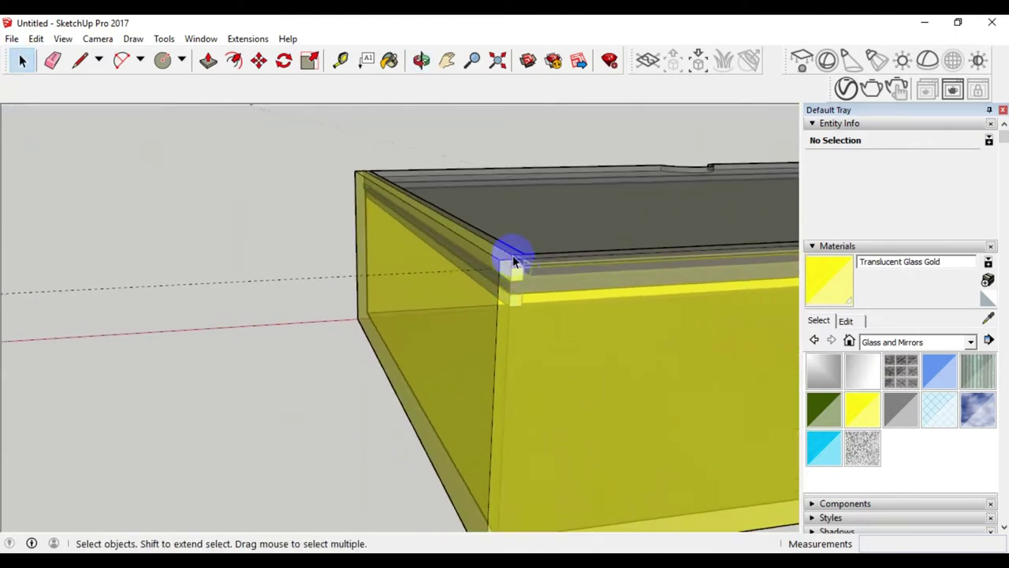
pyautogui.scroll(1, 508, 276)
pyautogui.scroll(-2, 374, 259)
pyautogui.scroll(-2, 350, 263)
pyautogui.scroll(-2, 349, 263)
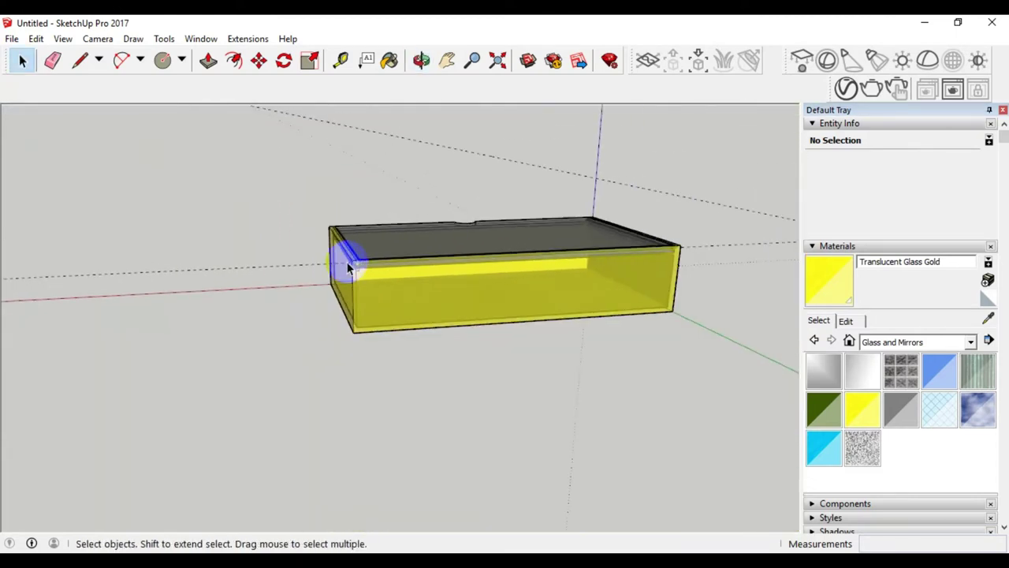
pyautogui.doubleClick(468, 290)
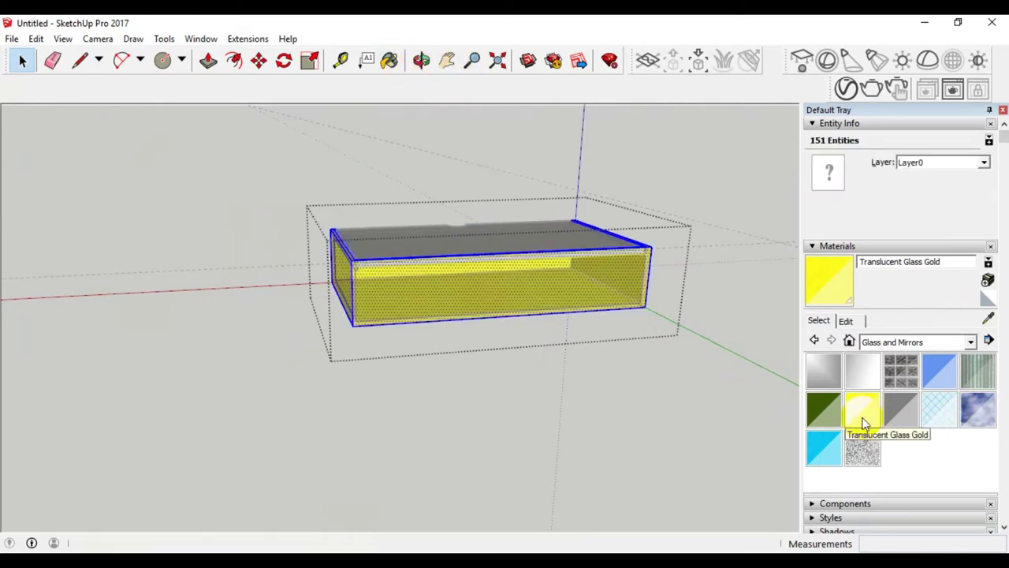
# - Open the inner grey glass group for editing and orbit to face its corner
pyautogui.click(231, 244)
pyautogui.moveTo(231, 244); pyautogui.dragTo(389, 286, button='middle')
pyautogui.scroll(2, 389, 286)
pyautogui.scroll(2, 349, 264)
pyautogui.scroll(2, 289, 243)
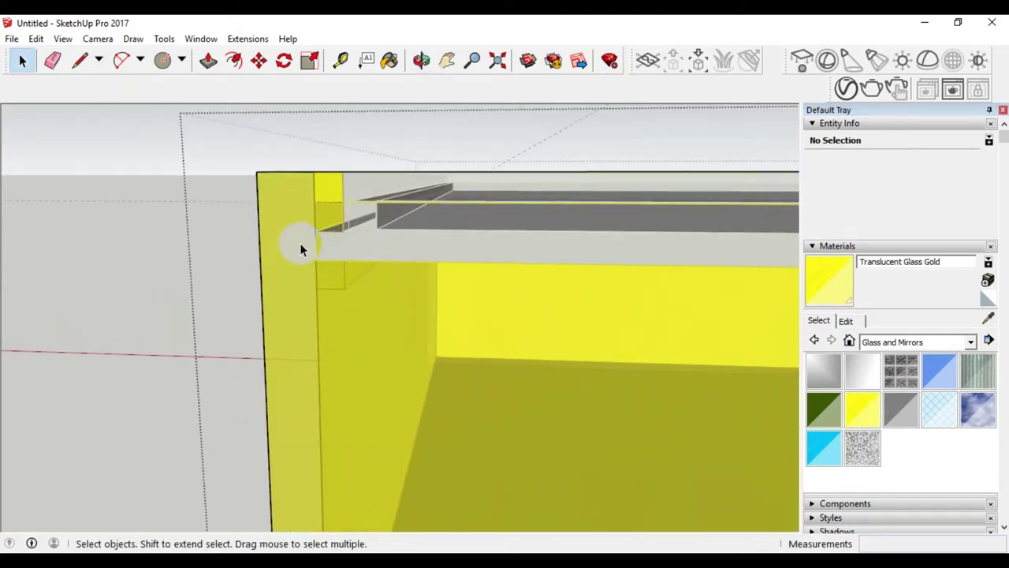
pyautogui.scroll(2, 354, 281)
pyautogui.scroll(2, 412, 304)
pyautogui.scroll(-2, 349, 308)
pyautogui.scroll(-2, 364, 329)
pyautogui.moveTo(364, 330)
pyautogui.mouseDown(button='middle')
pyautogui.moveTo(333, 214)
pyautogui.moveTo(494, 389)
pyautogui.moveTo(657, 365)
pyautogui.mouseUp(button='middle')
pyautogui.scroll(-3, 358, 342)
pyautogui.scroll(-3, 476, 326)
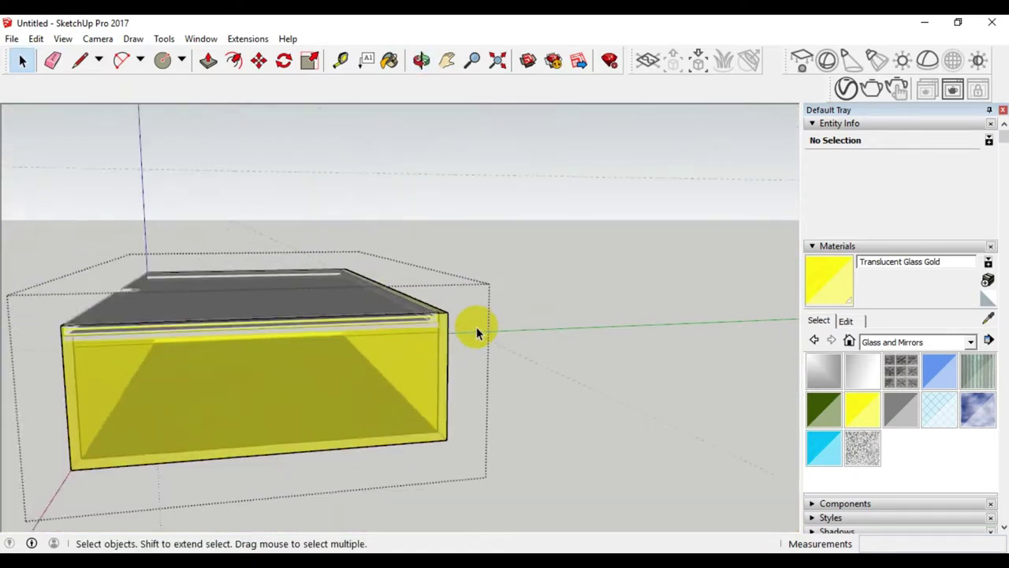
pyautogui.scroll(-3, 476, 331)
pyautogui.moveTo(428, 333)
pyautogui.mouseDown(button='middle')
pyautogui.moveTo(547, 344)
pyautogui.moveTo(419, 387)
pyautogui.moveTo(313, 387)
pyautogui.mouseUp(button='middle')
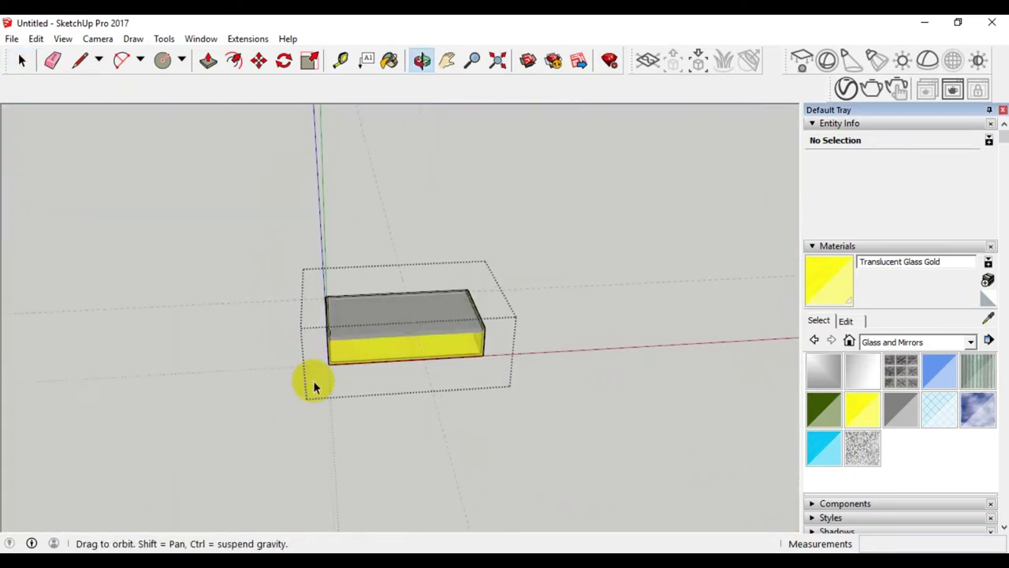
pyautogui.scroll(3, 334, 339)
pyautogui.scroll(3, 322, 340)
pyautogui.scroll(2, 321, 338)
pyautogui.moveTo(322, 338)
pyautogui.mouseDown(button='middle')
pyautogui.moveTo(296, 363)
pyautogui.moveTo(354, 354)
pyautogui.moveTo(331, 334)
pyautogui.moveTo(288, 331)
pyautogui.mouseUp(button='middle')
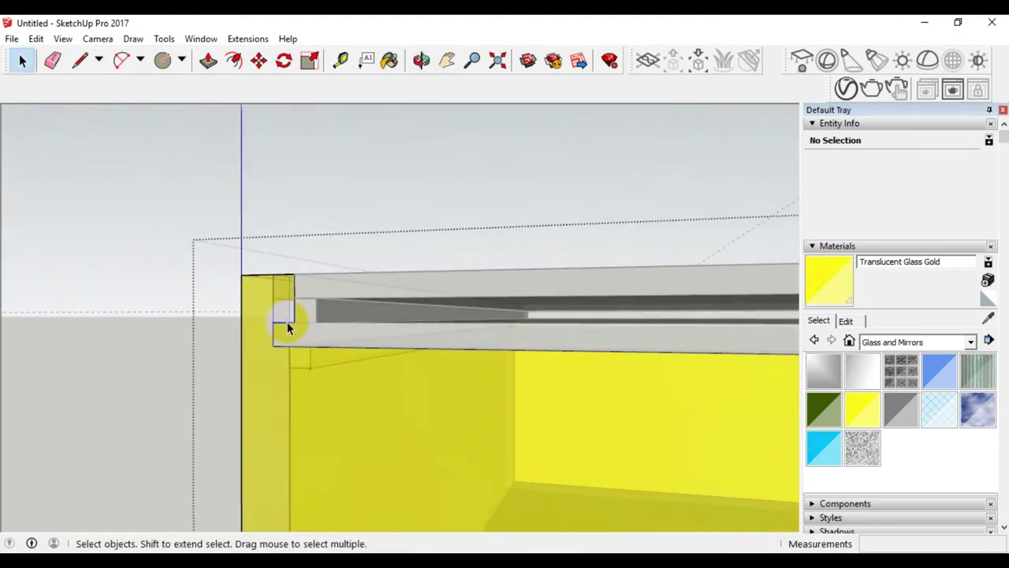
pyautogui.scroll(1, 288, 329)
pyautogui.scroll(3, 308, 320)
pyautogui.doubleClick(347, 302)
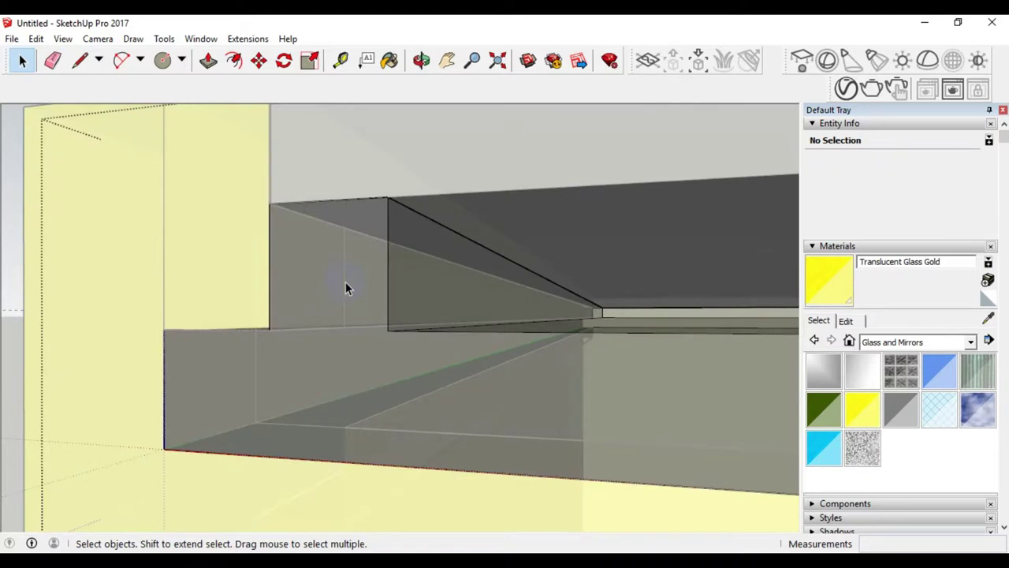
pyautogui.moveTo(271, 373)
pyautogui.mouseDown(button='middle')
pyautogui.moveTo(349, 390)
pyautogui.moveTo(351, 370)
pyautogui.mouseUp(button='middle')
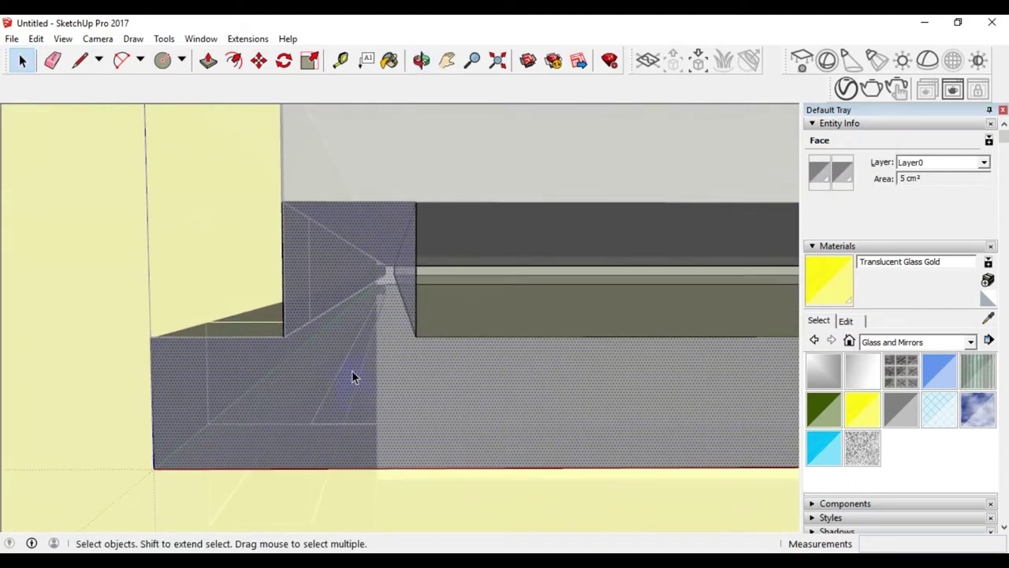
pyautogui.scroll(2, 370, 328)
pyautogui.moveTo(471, 359)
pyautogui.mouseDown(button='middle')
pyautogui.moveTo(214, 358)
pyautogui.moveTo(244, 347)
pyautogui.mouseUp(button='middle')
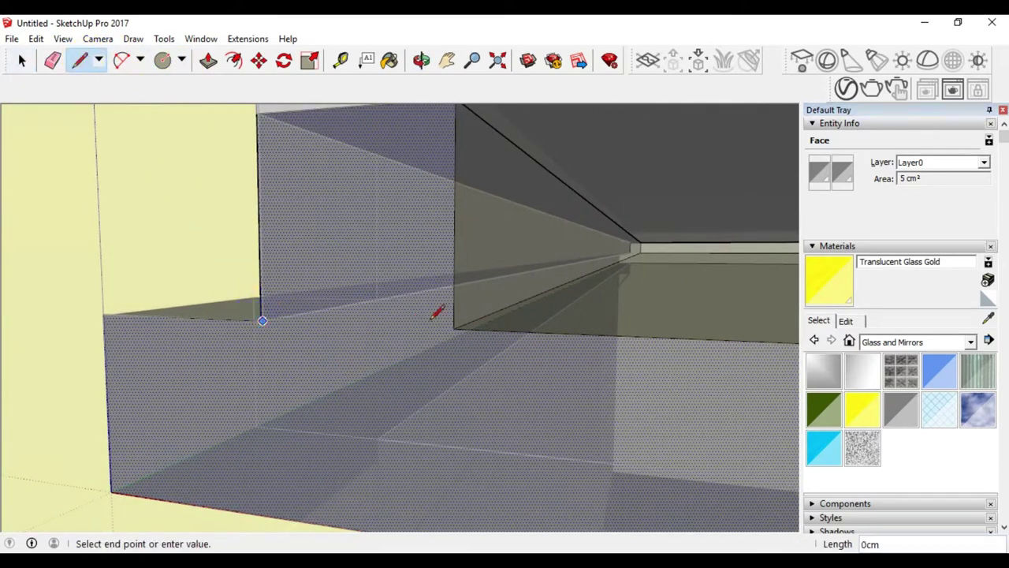
# - Finish the Pencil edge that splits the grey face at the gold box's corner
pyautogui.click(454, 328)
pyautogui.scroll(-3, 115, 320)
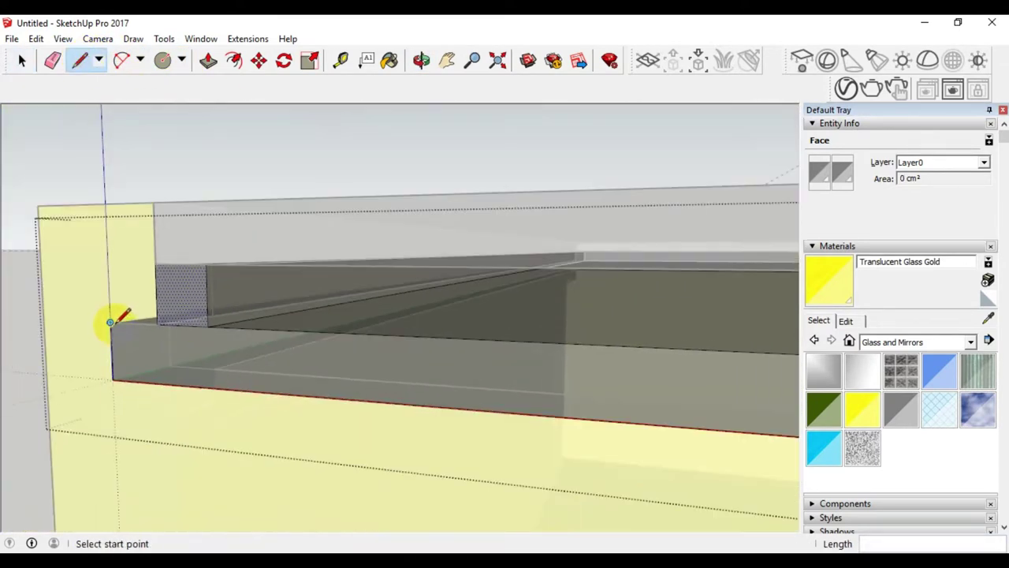
pyautogui.scroll(-2, 116, 317)
pyautogui.scroll(-2, 157, 315)
pyautogui.scroll(-2, 178, 315)
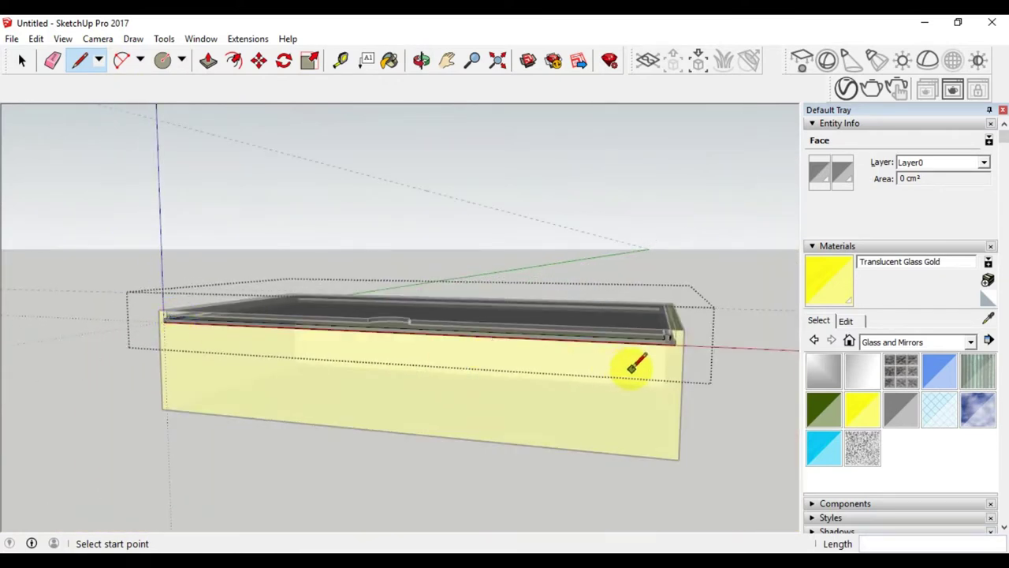
pyautogui.scroll(2, 633, 365)
pyautogui.scroll(2, 675, 316)
pyautogui.scroll(2, 662, 304)
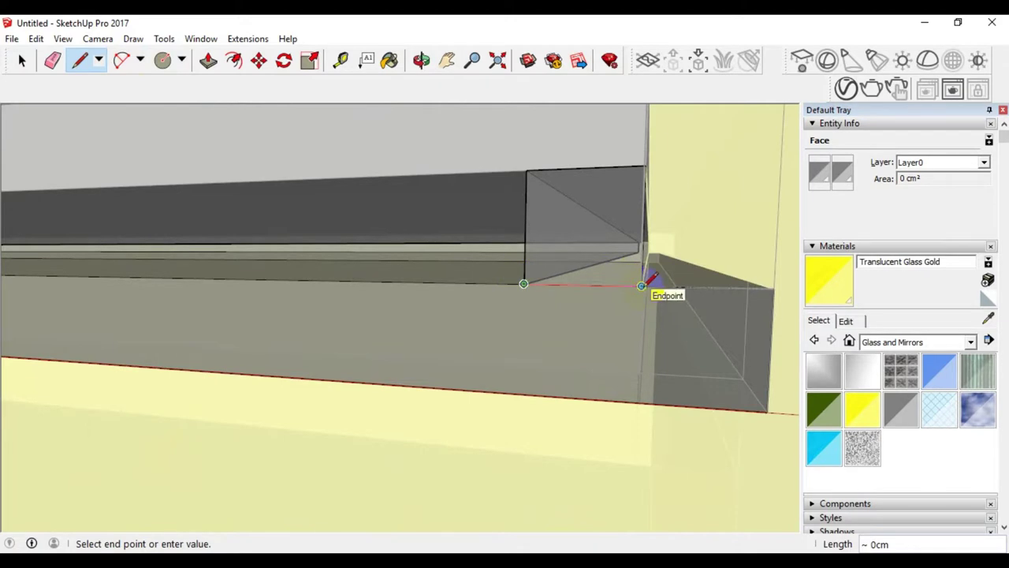
pyautogui.scroll(-3, 304, 387)
pyautogui.scroll(-2, 383, 349)
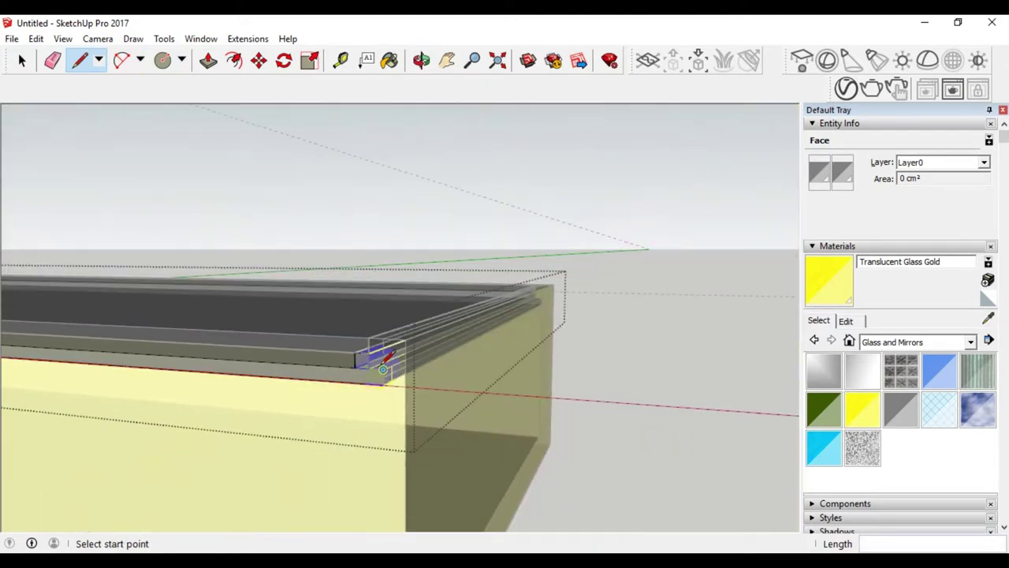
pyautogui.scroll(1, 394, 331)
pyautogui.scroll(3, 478, 323)
pyautogui.scroll(-2, 252, 405)
pyautogui.scroll(-2, 244, 387)
# - Draw a second edge at the corner to close a new face at the groove's end
pyautogui.moveTo(243, 387)
pyautogui.mouseDown(button='middle')
pyautogui.moveTo(264, 393)
pyautogui.moveTo(299, 371)
pyautogui.mouseUp(button='middle')
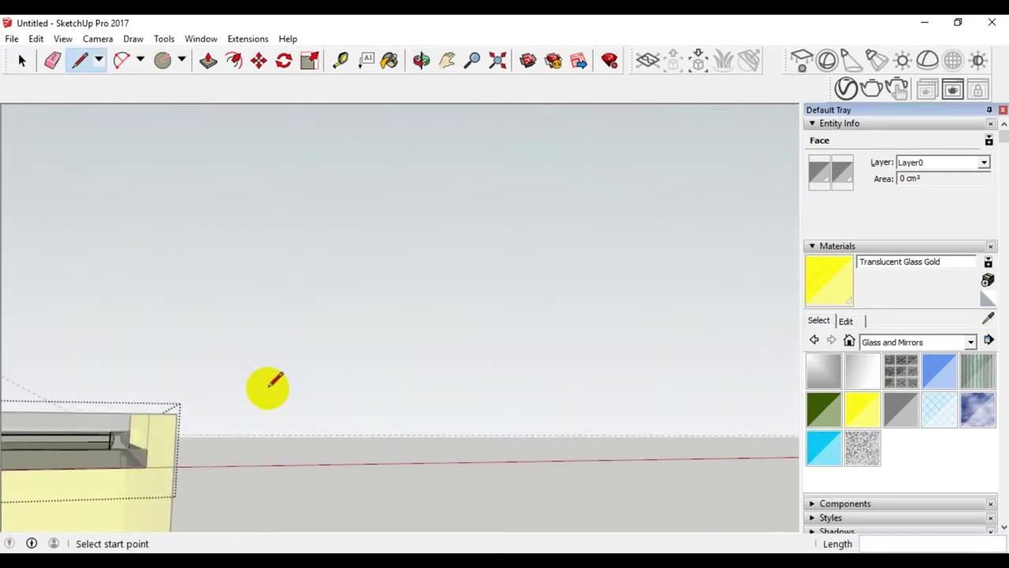
pyautogui.scroll(2, 157, 433)
pyautogui.scroll(2, 111, 448)
pyautogui.scroll(2, 118, 442)
pyautogui.scroll(2, 126, 429)
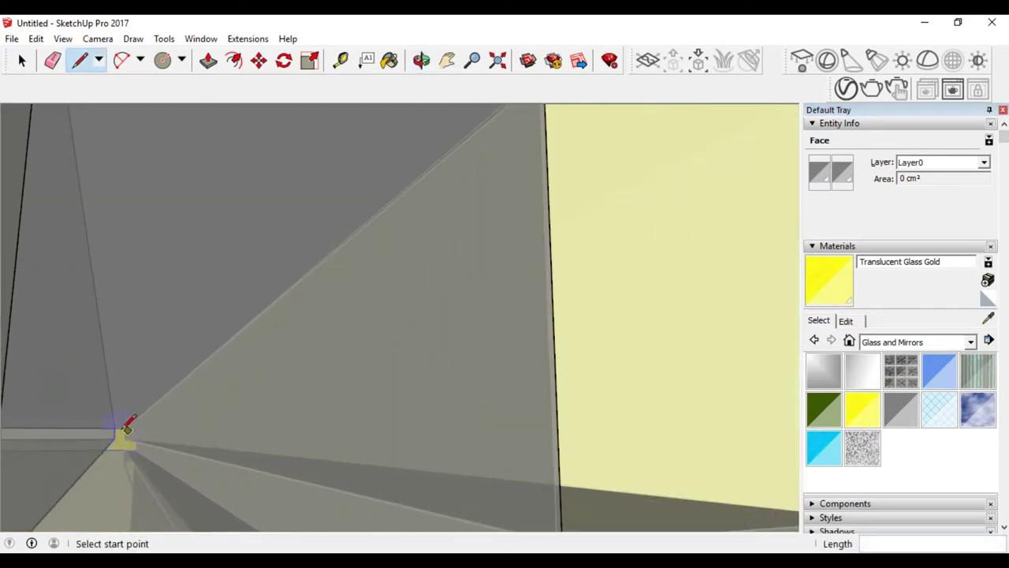
pyautogui.scroll(1, 124, 434)
pyautogui.scroll(1, 120, 433)
pyautogui.scroll(2, 110, 453)
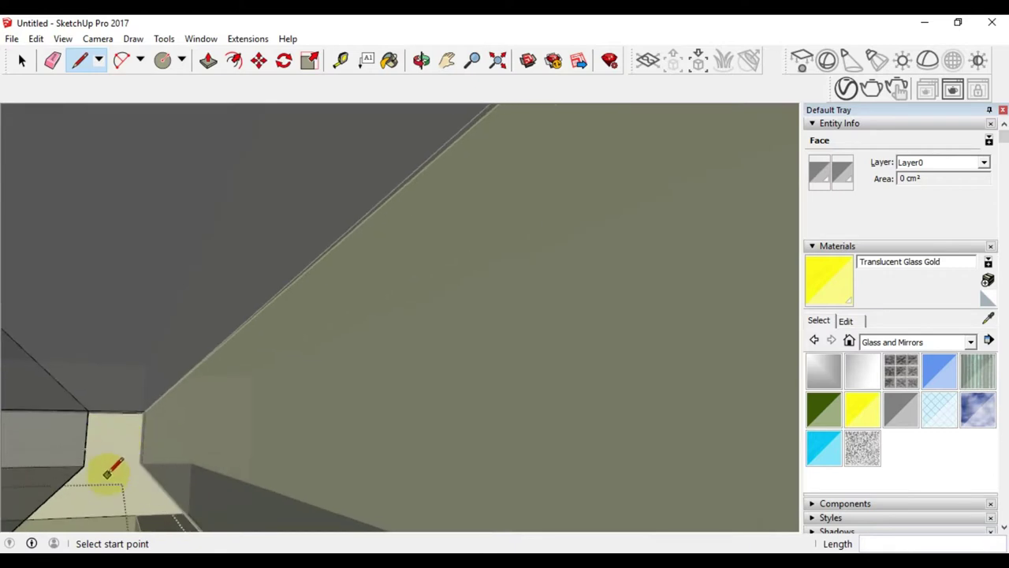
pyautogui.scroll(1, 105, 465)
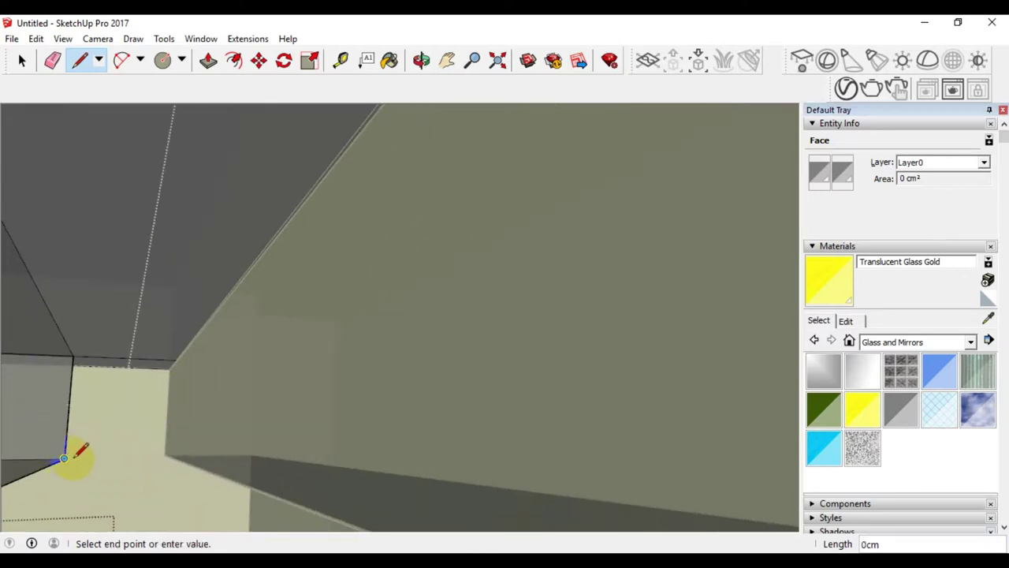
pyautogui.scroll(1, 170, 454)
pyautogui.scroll(2, 167, 453)
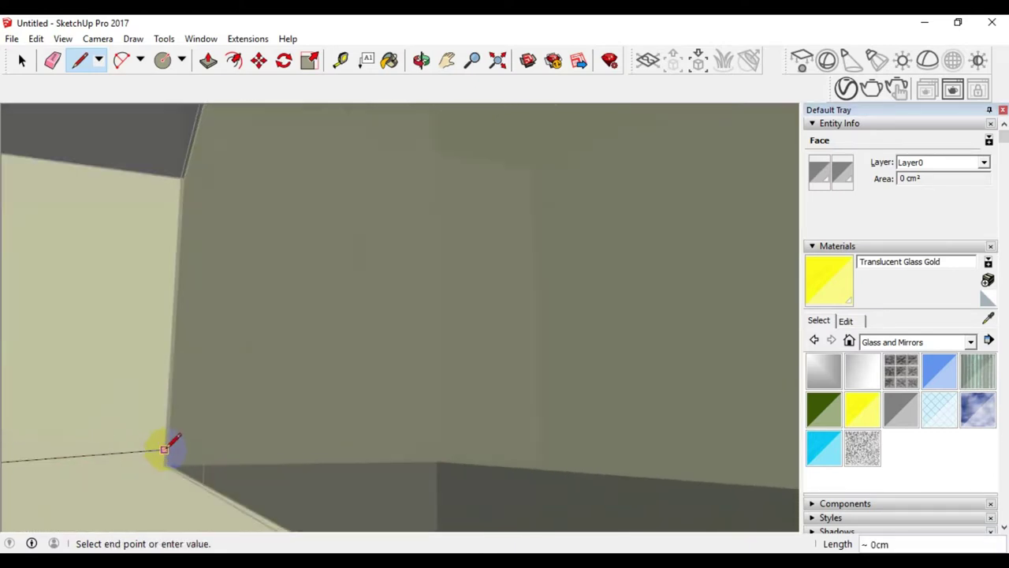
pyautogui.scroll(1, 164, 451)
pyautogui.scroll(-1, 167, 469)
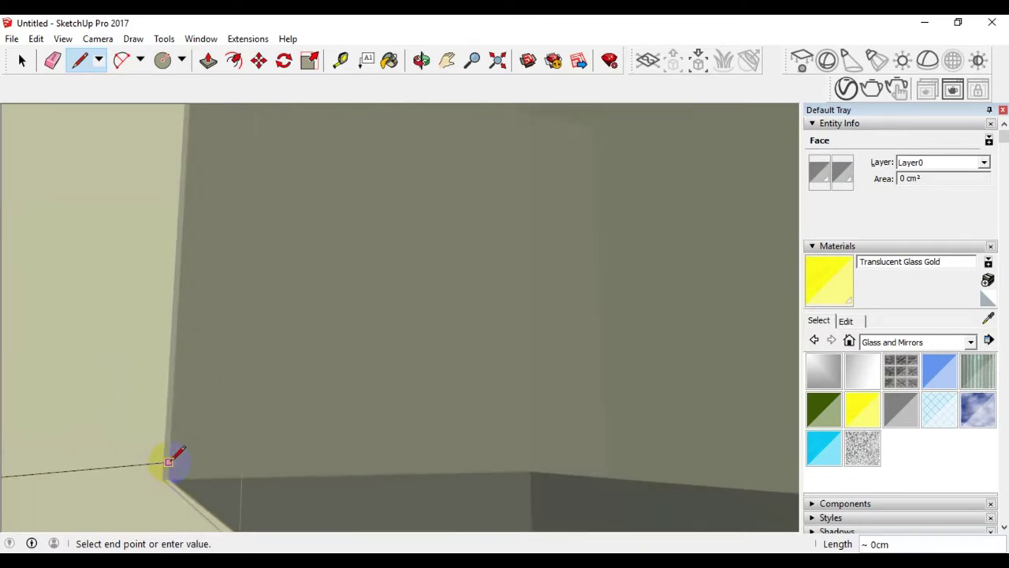
pyautogui.scroll(-1, 169, 462)
pyautogui.scroll(-1, 170, 461)
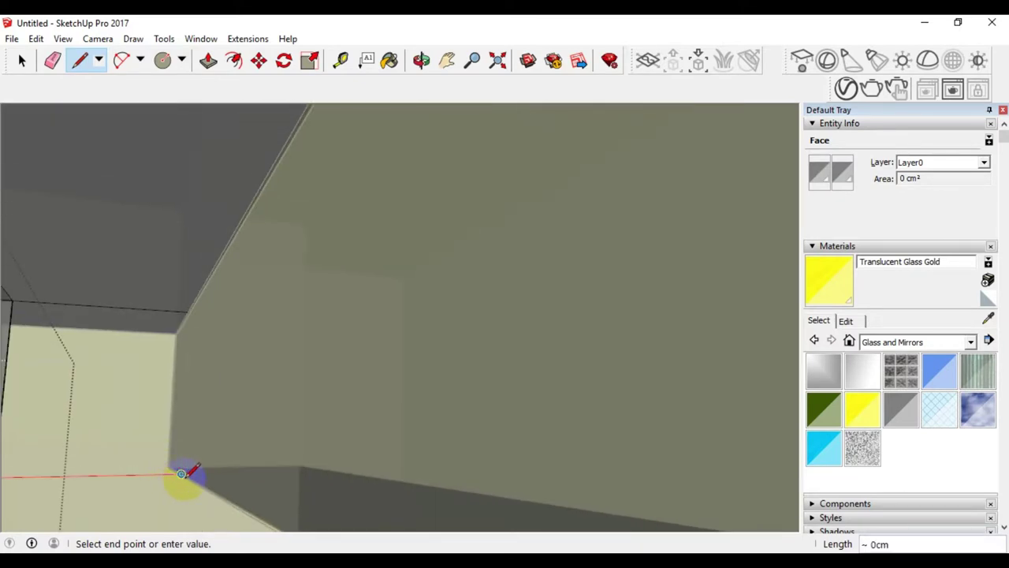
pyautogui.click(181, 473)
# - Draw the last edge that closes the face in the square gap beside the grey lid's end
pyautogui.moveTo(182, 473)
pyautogui.mouseDown(button='middle')
pyautogui.moveTo(175, 446)
pyautogui.moveTo(241, 408)
pyautogui.moveTo(360, 401)
pyautogui.moveTo(423, 412)
pyautogui.moveTo(379, 416)
pyautogui.moveTo(390, 441)
pyautogui.mouseUp(button='middle')
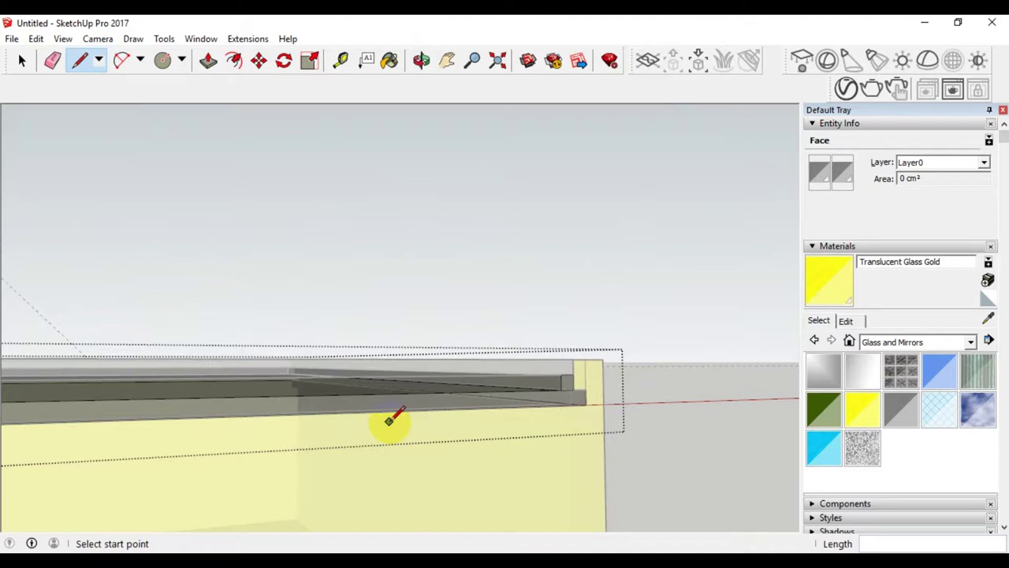
pyautogui.scroll(-3, 552, 413)
pyautogui.scroll(-2, 557, 416)
pyautogui.scroll(3, 316, 421)
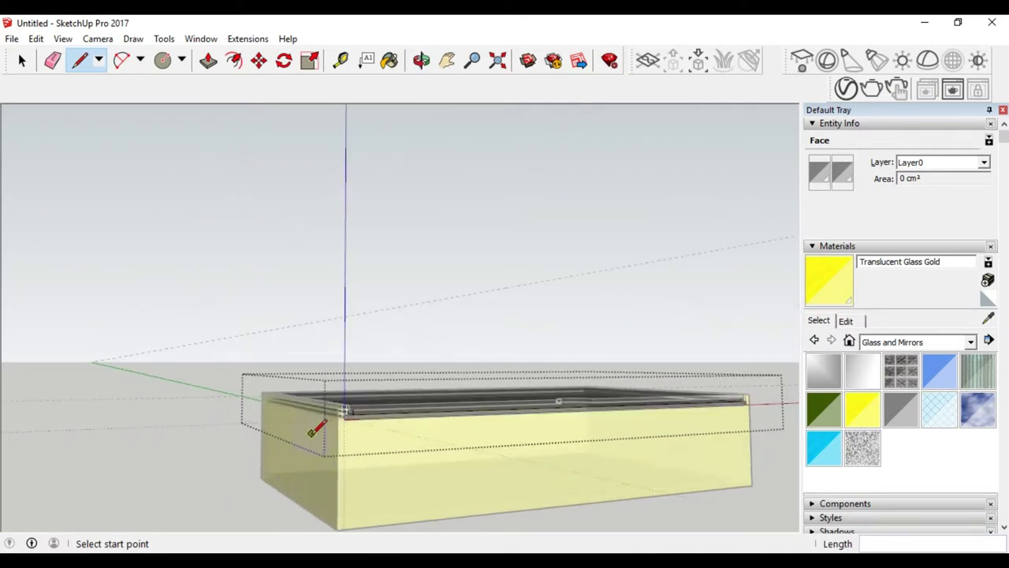
pyautogui.scroll(3, 362, 406)
pyautogui.scroll(2, 363, 406)
pyautogui.scroll(2, 371, 371)
pyautogui.moveTo(372, 387)
pyautogui.mouseDown(button='middle')
pyautogui.moveTo(257, 416)
pyautogui.moveTo(261, 387)
pyautogui.moveTo(279, 426)
pyautogui.moveTo(270, 428)
pyautogui.moveTo(251, 407)
pyautogui.moveTo(259, 403)
pyautogui.mouseUp(button='middle')
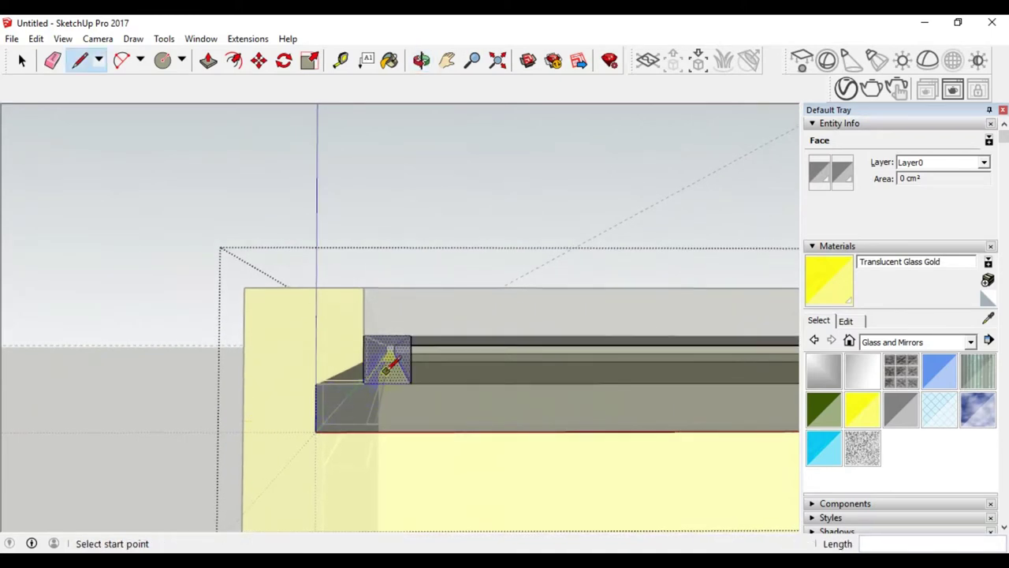
pyautogui.scroll(2, 387, 367)
pyautogui.scroll(2, 387, 365)
pyautogui.scroll(1, 386, 359)
pyautogui.scroll(2, 388, 349)
pyautogui.scroll(2, 386, 347)
pyautogui.scroll(1, 390, 354)
pyautogui.scroll(2, 390, 339)
pyautogui.scroll(2, 441, 323)
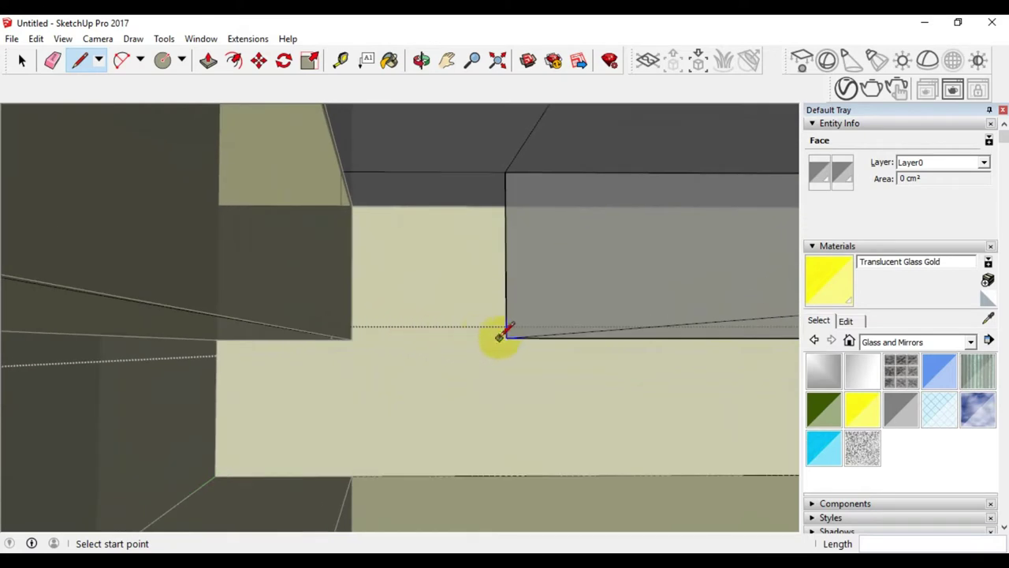
pyautogui.click(351, 338)
pyautogui.scroll(-2, 367, 367)
pyautogui.scroll(-1, 380, 360)
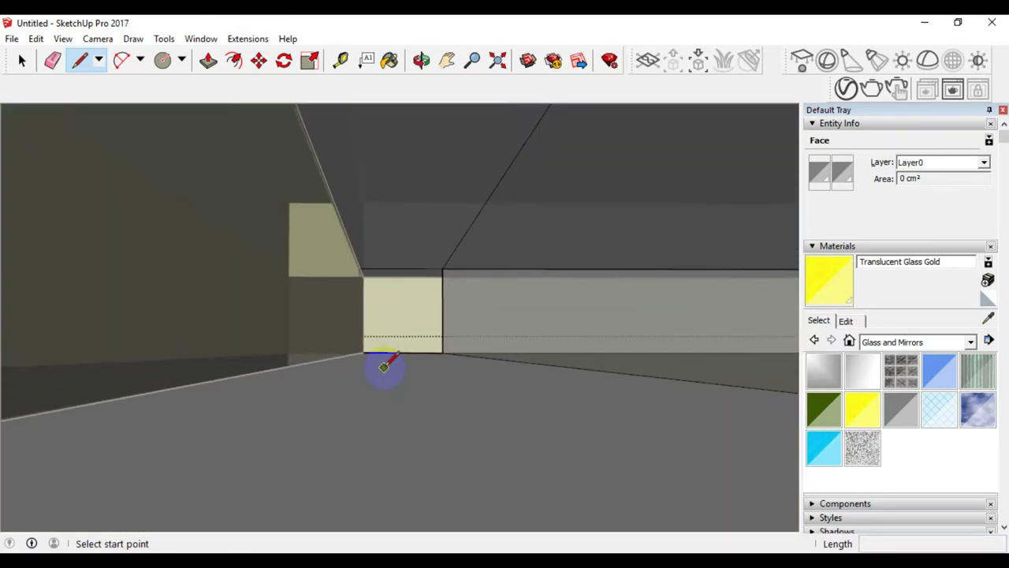
pyautogui.scroll(-2, 384, 359)
pyautogui.scroll(-2, 386, 361)
pyautogui.scroll(2, 383, 366)
pyautogui.scroll(1, 387, 371)
pyautogui.scroll(2, 378, 364)
pyautogui.scroll(1, 379, 361)
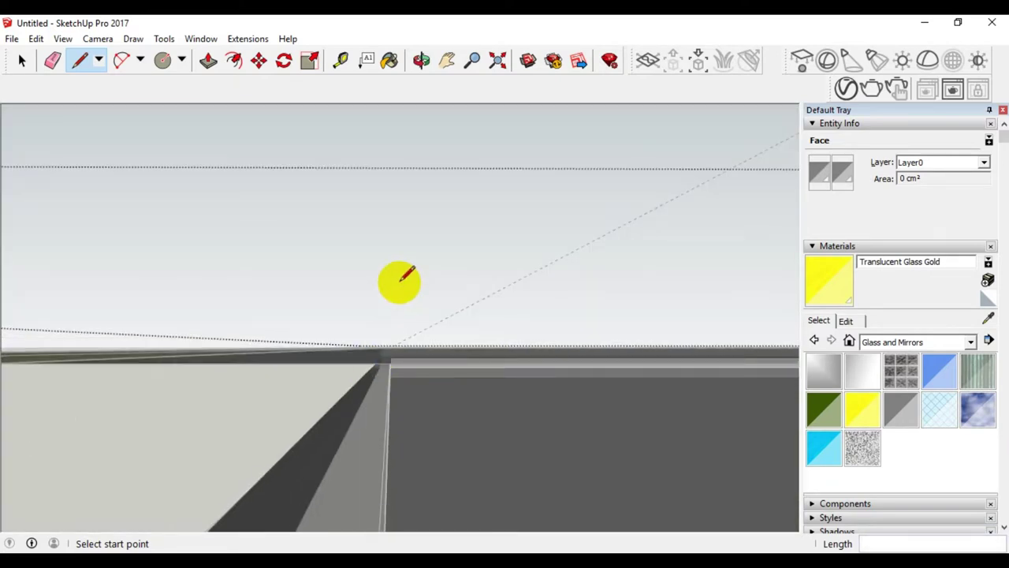
pyautogui.scroll(-3, 398, 284)
pyautogui.scroll(1, 451, 310)
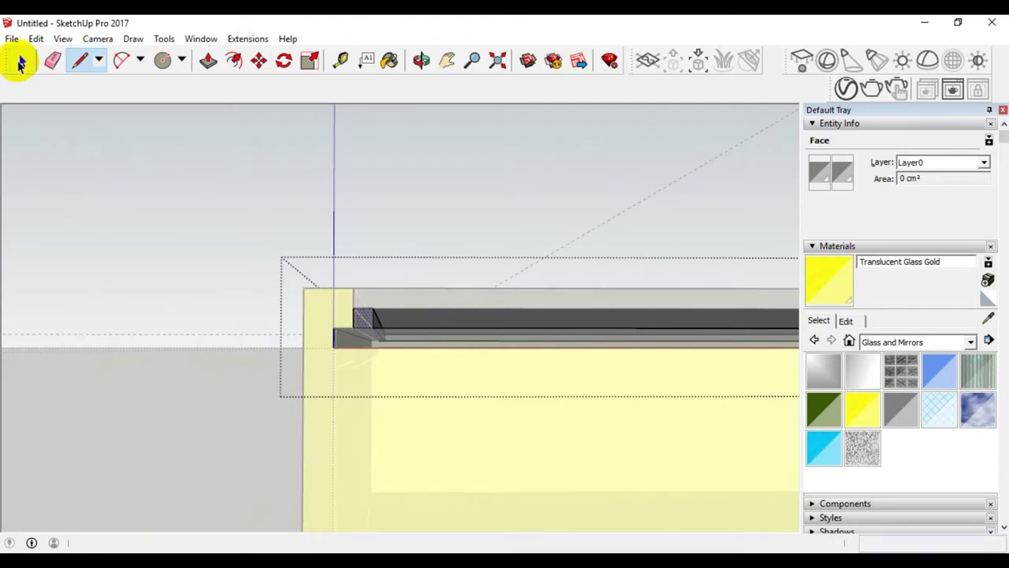
# - Return to Select, orbit around the gold box, and enter the grey glass lid group
pyautogui.click(22, 63)
pyautogui.click(216, 298)
pyautogui.moveTo(203, 296); pyautogui.dragTo(192, 336, button='middle')
pyautogui.scroll(-2, 192, 334)
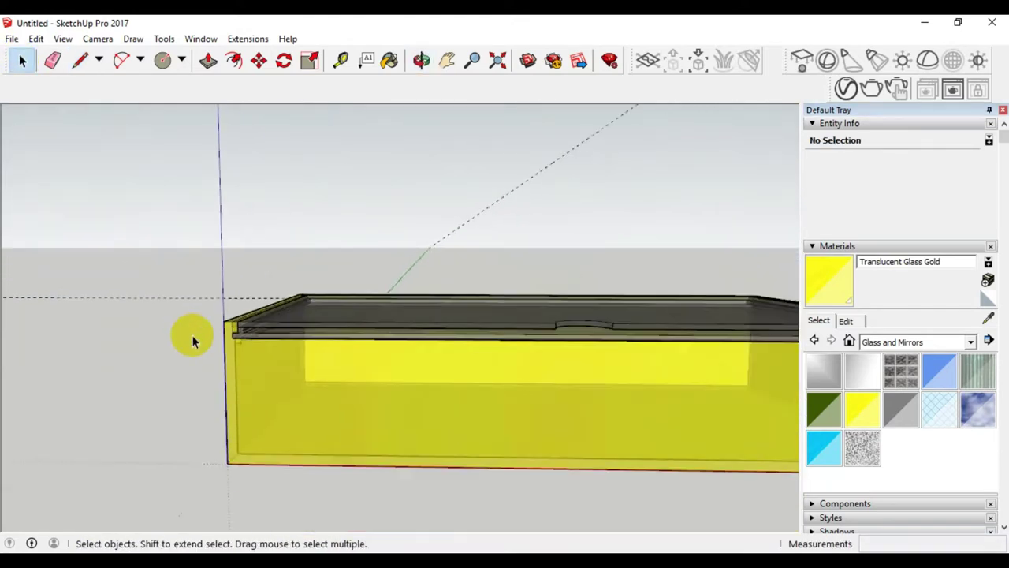
pyautogui.scroll(-3, 192, 335)
pyautogui.scroll(5, 366, 335)
pyautogui.moveTo(367, 335)
pyautogui.mouseDown(button='middle')
pyautogui.moveTo(294, 371)
pyautogui.moveTo(300, 355)
pyautogui.mouseUp(button='middle')
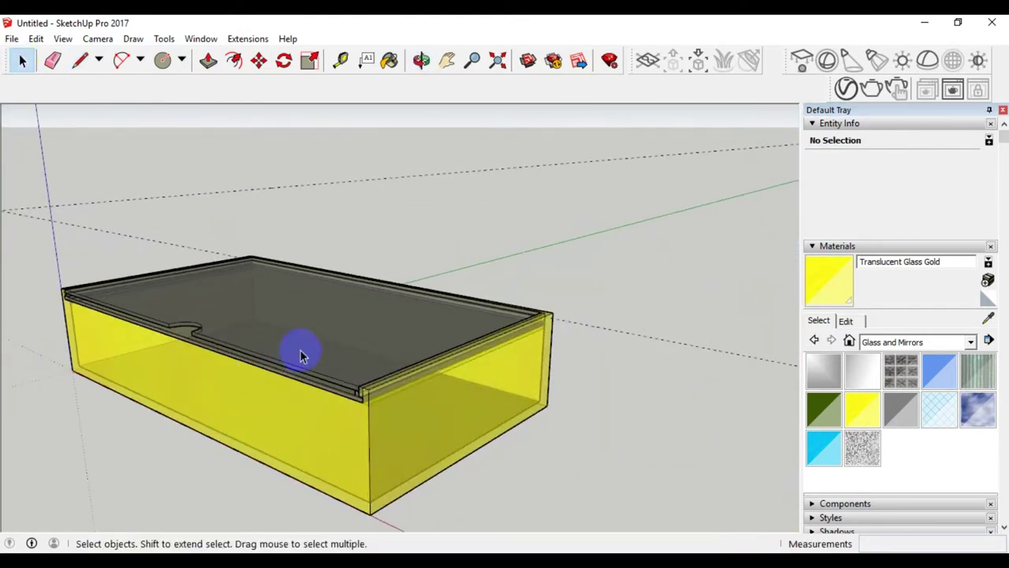
pyautogui.moveTo(255, 381); pyautogui.dragTo(306, 333, button='middle')
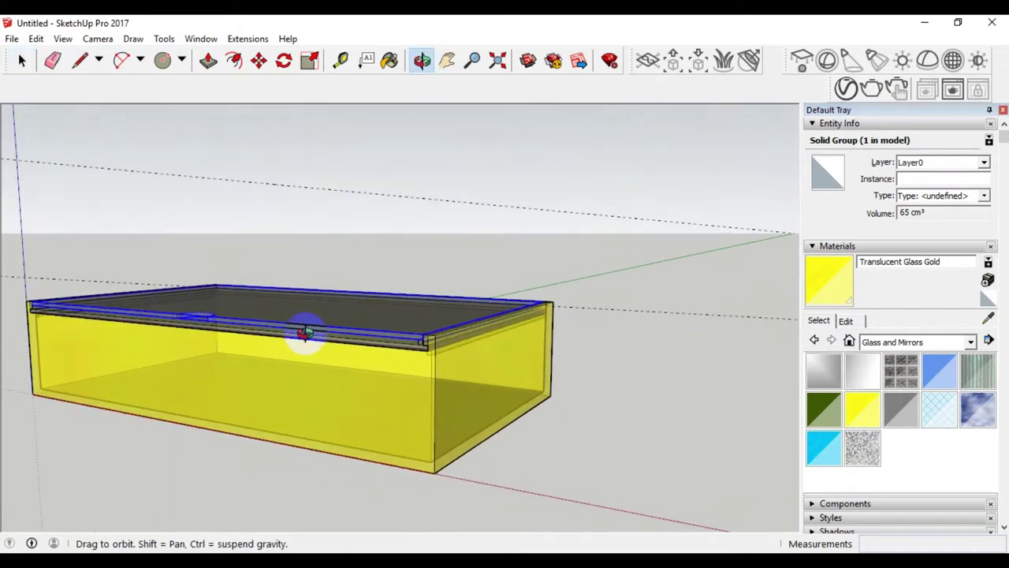
pyautogui.doubleClick(315, 341)
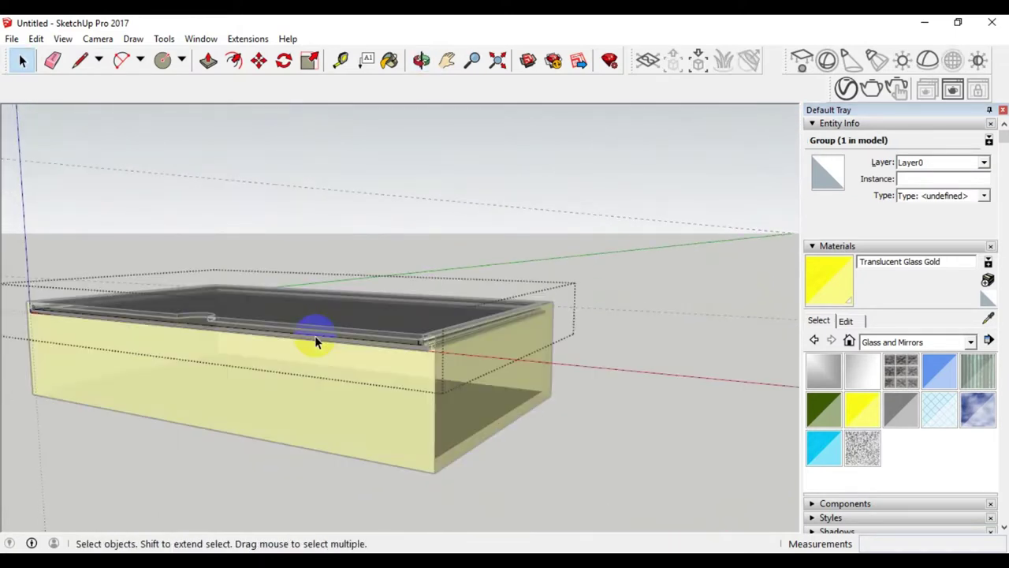
pyautogui.scroll(3, 410, 337)
pyautogui.scroll(2, 431, 348)
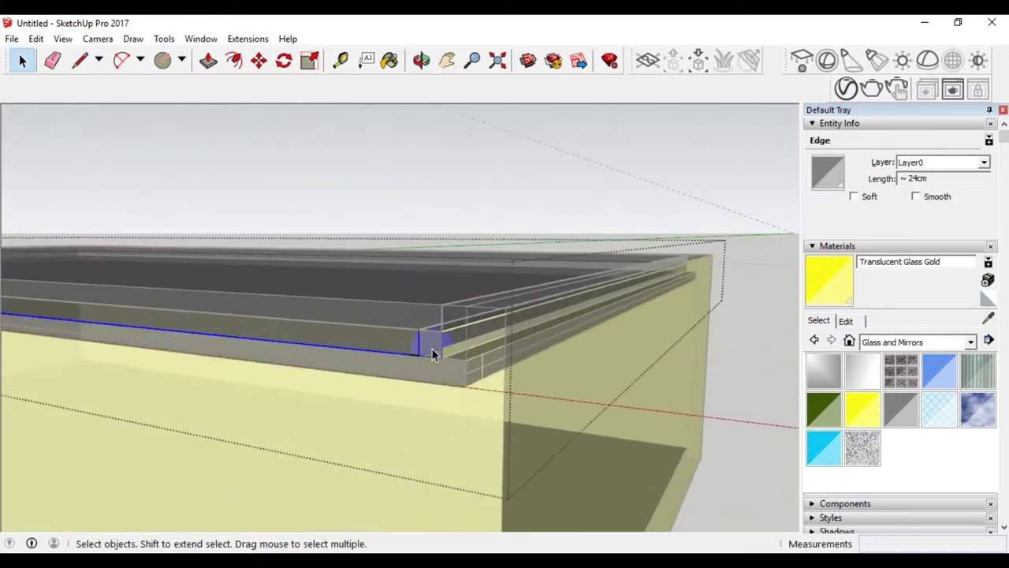
pyautogui.scroll(2, 427, 354)
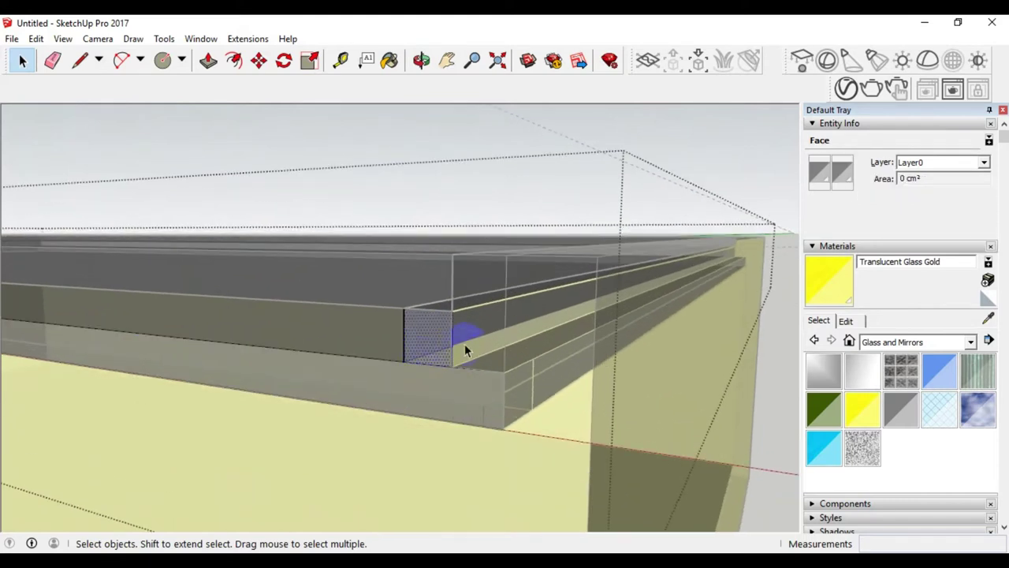
# - Paint the lid strip's end face with the lid's Translucent Glass Gray material
pyautogui.click(443, 309)
pyautogui.scroll(-4, 435, 339)
pyautogui.scroll(-3, 449, 335)
pyautogui.click(455, 334)
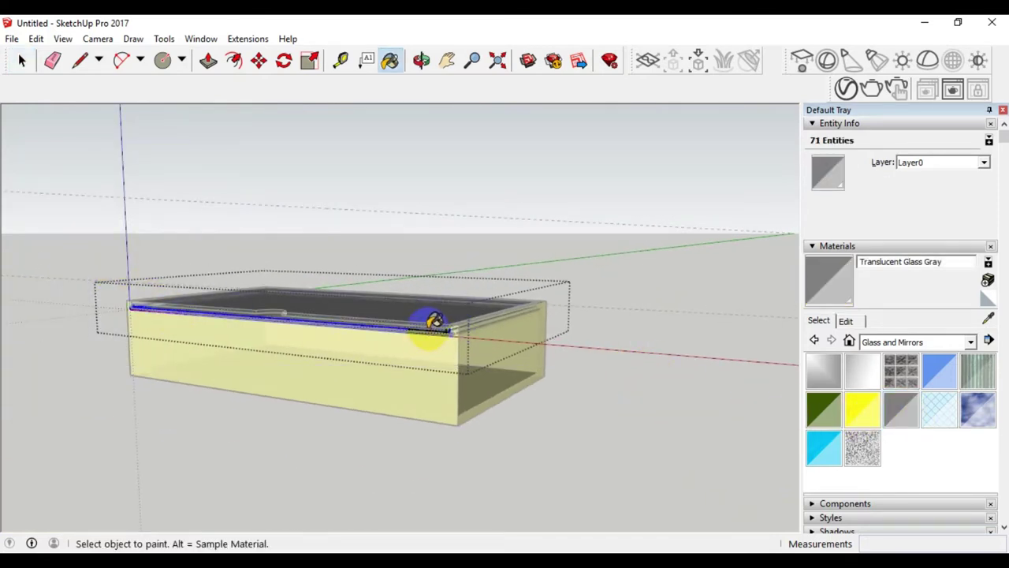
# - Exit the lid group and orbit around the box to inspect the corner and top
pyautogui.click(246, 199)
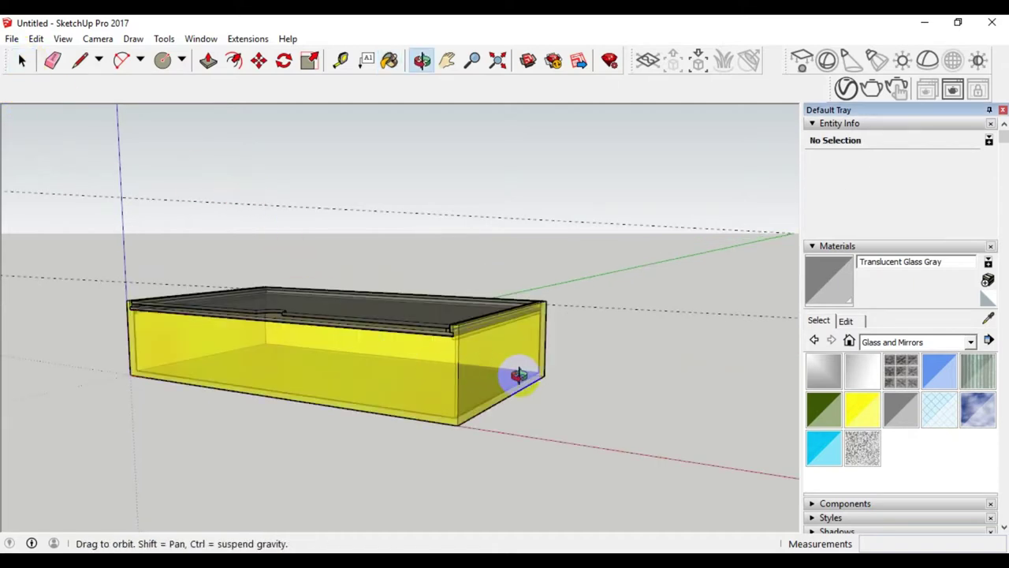
pyautogui.press('space')
pyautogui.scroll(3, 347, 341)
pyautogui.scroll(3, 327, 345)
pyautogui.scroll(3, 343, 350)
pyautogui.scroll(-2, 351, 349)
pyautogui.scroll(-2, 360, 349)
pyautogui.scroll(-1, 367, 345)
pyautogui.moveTo(273, 405)
pyautogui.mouseDown(button='middle')
pyautogui.moveTo(531, 395)
pyautogui.moveTo(309, 398)
pyautogui.moveTo(484, 374)
pyautogui.moveTo(232, 405)
pyautogui.moveTo(257, 398)
pyautogui.moveTo(225, 394)
pyautogui.moveTo(307, 410)
pyautogui.moveTo(459, 405)
pyautogui.moveTo(319, 417)
pyautogui.moveTo(421, 410)
pyautogui.moveTo(270, 405)
pyautogui.moveTo(446, 419)
pyautogui.moveTo(403, 441)
pyautogui.moveTo(491, 480)
pyautogui.moveTo(585, 401)
pyautogui.moveTo(596, 355)
pyautogui.moveTo(311, 383)
pyautogui.mouseUp(button='middle')
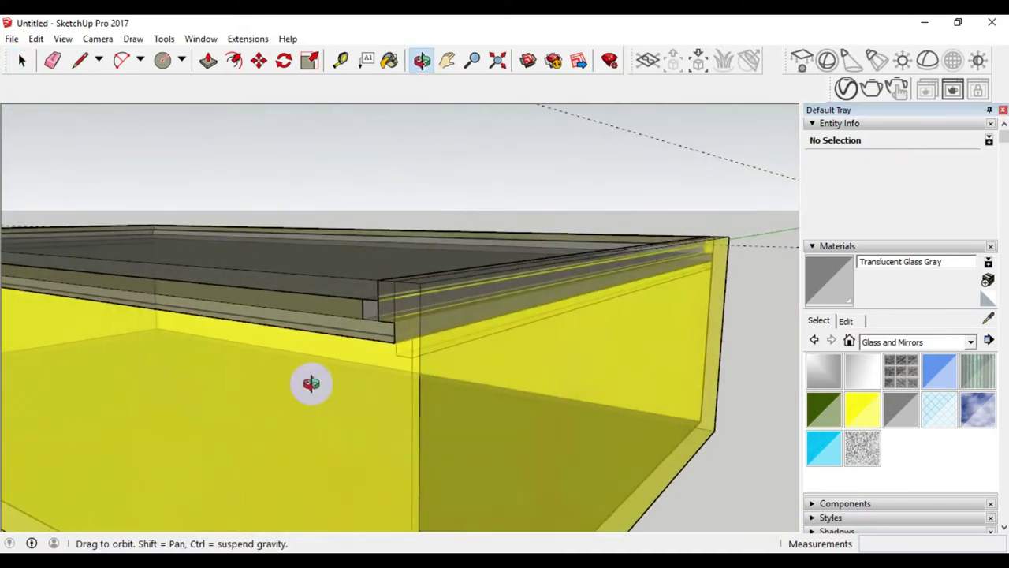
pyautogui.moveTo(546, 376)
pyautogui.mouseDown(button='middle')
pyautogui.moveTo(407, 381)
pyautogui.moveTo(622, 359)
pyautogui.moveTo(545, 327)
pyautogui.moveTo(539, 293)
pyautogui.moveTo(548, 303)
pyautogui.mouseUp(button='middle')
pyautogui.scroll(-2, 546, 298)
pyautogui.scroll(-3, 544, 299)
pyautogui.scroll(-2, 536, 347)
pyautogui.scroll(5, 529, 387)
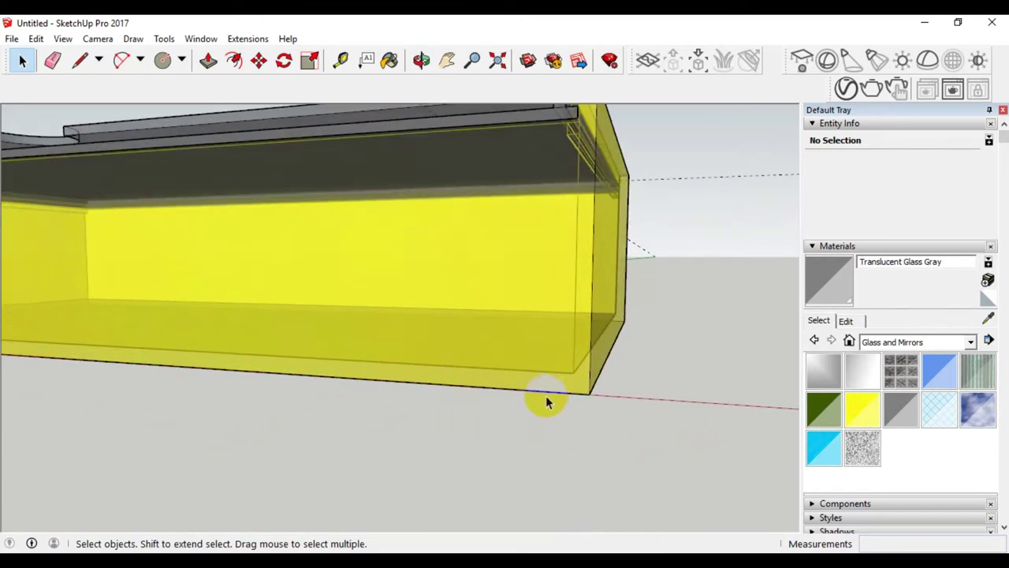
pyautogui.scroll(2, 552, 396)
pyautogui.scroll(1, 561, 396)
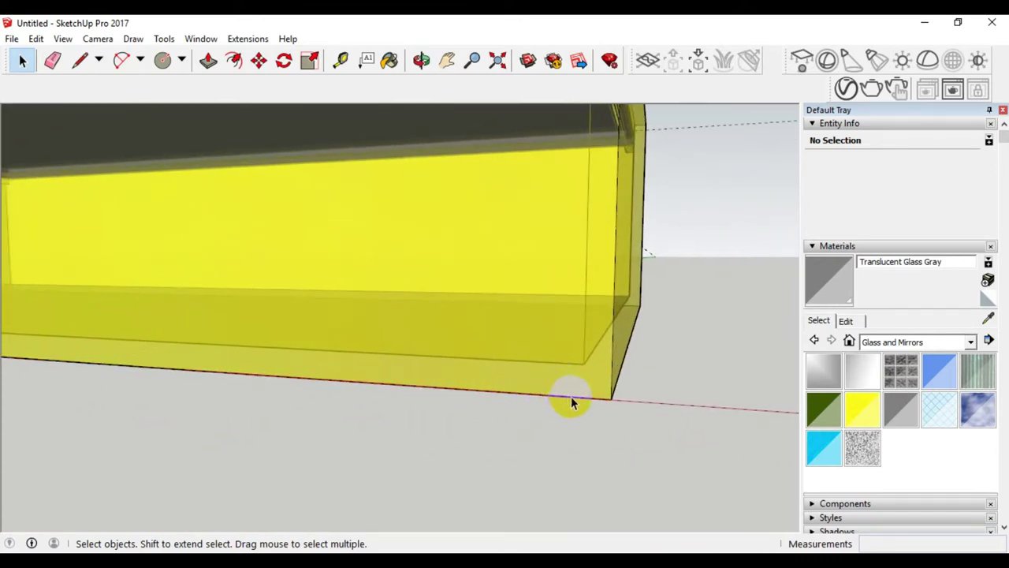
pyautogui.scroll(-1, 581, 398)
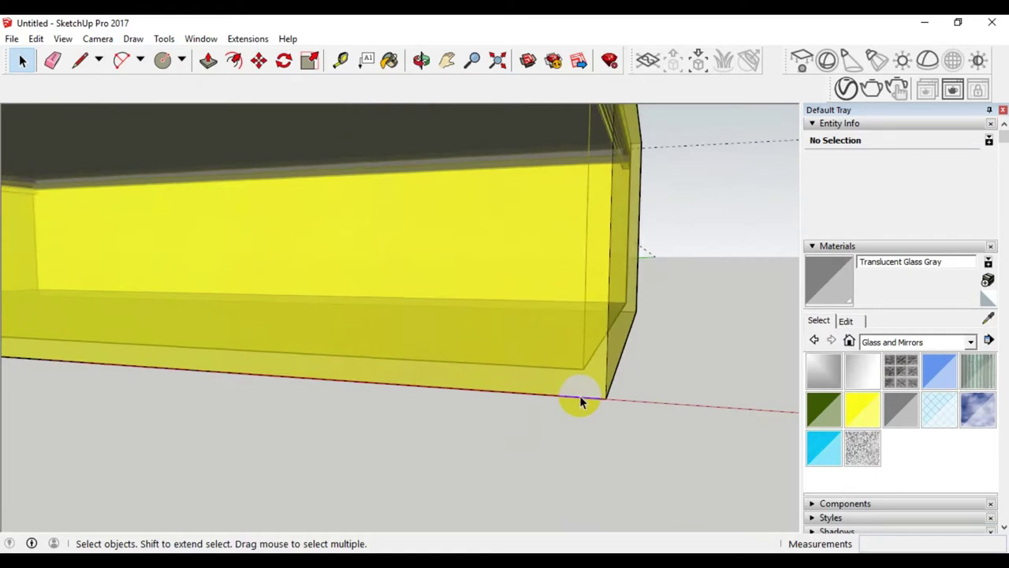
pyautogui.scroll(-2, 577, 386)
pyautogui.moveTo(573, 369)
pyautogui.mouseDown(button='middle')
pyautogui.moveTo(532, 322)
pyautogui.moveTo(470, 363)
pyautogui.moveTo(543, 349)
pyautogui.moveTo(478, 292)
pyautogui.moveTo(540, 281)
pyautogui.moveTo(635, 310)
pyautogui.moveTo(476, 389)
pyautogui.moveTo(552, 410)
pyautogui.moveTo(457, 412)
pyautogui.moveTo(556, 318)
pyautogui.moveTo(552, 307)
pyautogui.moveTo(428, 333)
pyautogui.moveTo(142, 308)
pyautogui.moveTo(308, 326)
pyautogui.moveTo(263, 345)
pyautogui.moveTo(585, 348)
pyautogui.moveTo(481, 345)
pyautogui.moveTo(511, 354)
pyautogui.moveTo(423, 356)
pyautogui.moveTo(477, 367)
pyautogui.moveTo(435, 378)
pyautogui.moveTo(397, 360)
pyautogui.moveTo(405, 344)
pyautogui.moveTo(444, 408)
pyautogui.moveTo(361, 368)
pyautogui.moveTo(394, 394)
pyautogui.moveTo(383, 383)
pyautogui.mouseUp(button='middle')
pyautogui.scroll(3, 389, 315)
pyautogui.scroll(-4, 440, 310)
pyautogui.scroll(2, 339, 314)
pyautogui.scroll(-1, 341, 314)
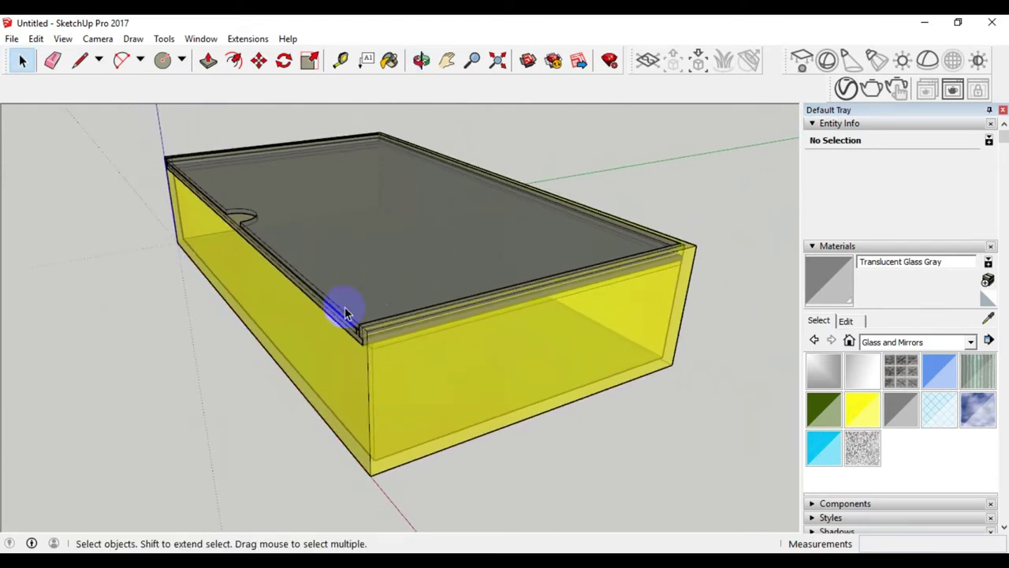
# - Select both grey glass lid pieces and combine them with Make Group
pyautogui.click(380, 293)
pyautogui.scroll(2, 347, 346)
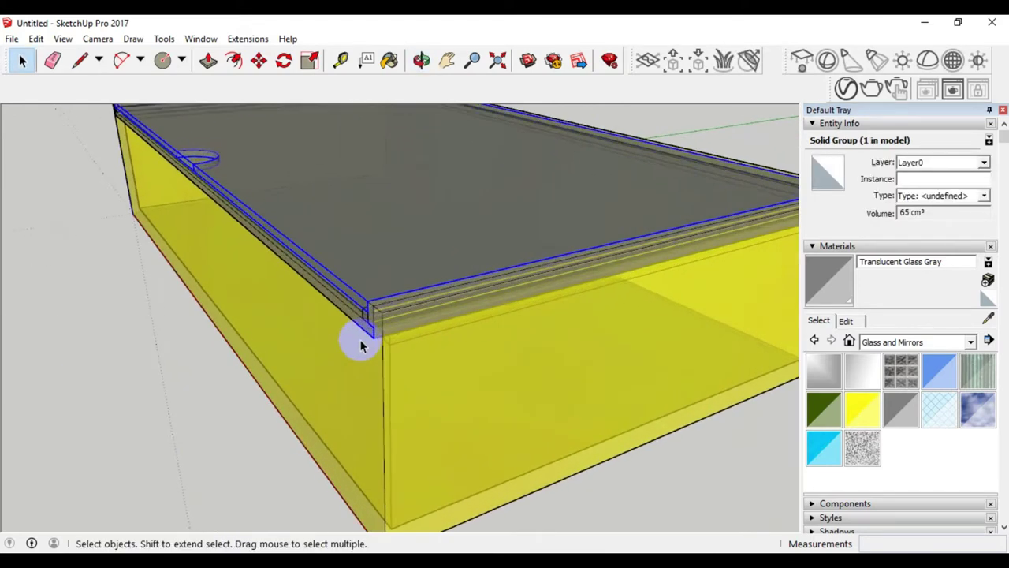
pyautogui.scroll(1, 362, 323)
pyautogui.keyDown('shift'); pyautogui.click(361, 319); pyautogui.keyUp('shift')
pyautogui.rightClick(361, 317)
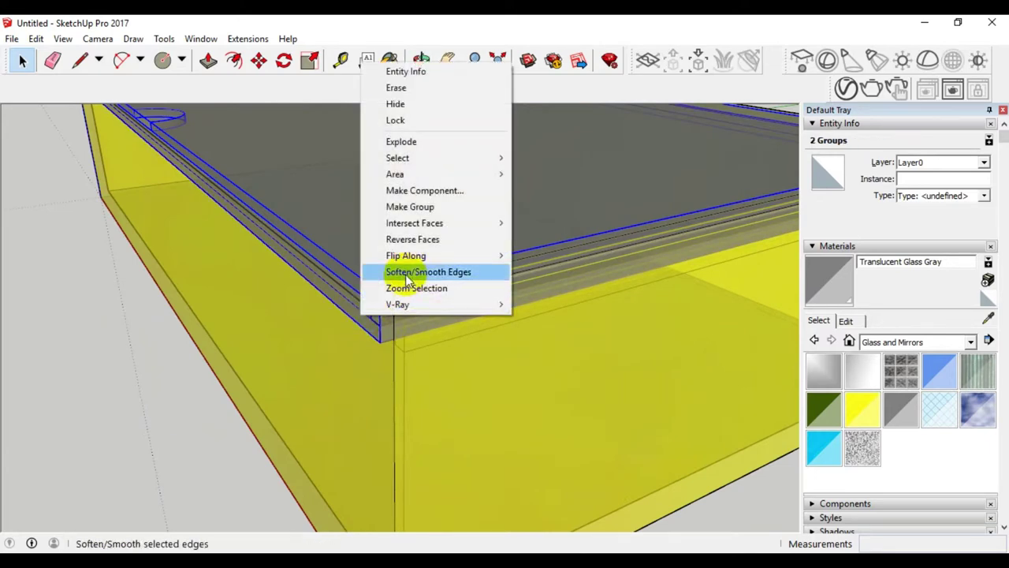
pyautogui.click(426, 207)
pyautogui.scroll(-2, 342, 353)
pyautogui.scroll(-2, 347, 346)
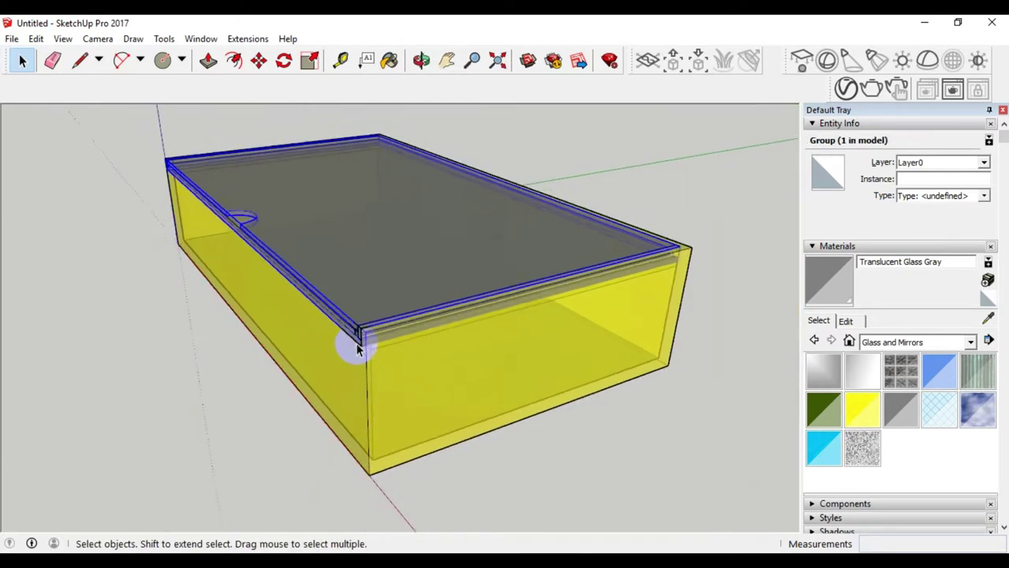
pyautogui.scroll(-1, 349, 345)
pyautogui.click(394, 362)
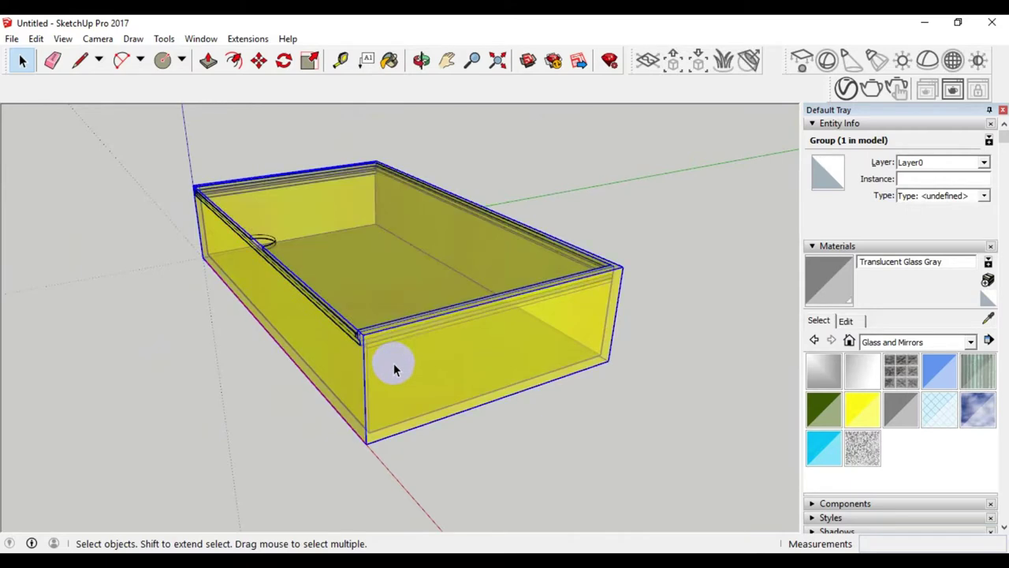
pyautogui.moveTo(374, 331); pyautogui.dragTo(360, 342, button='middle')
pyautogui.scroll(2, 361, 342)
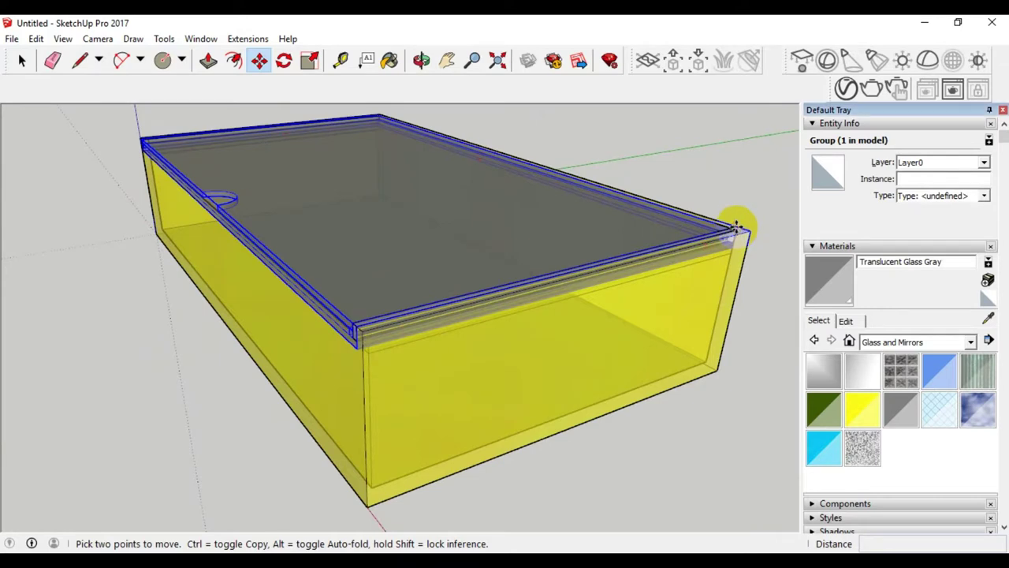
# - Slide the grey glass lid along the box's length to a partly open position
pyautogui.click(735, 227)
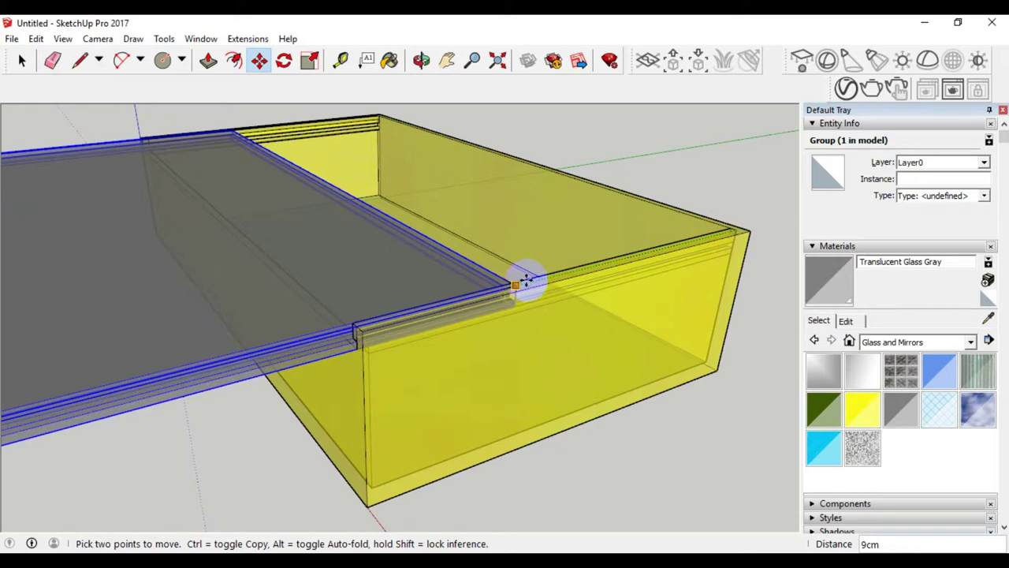
pyautogui.click(525, 281)
pyautogui.scroll(-3, 596, 270)
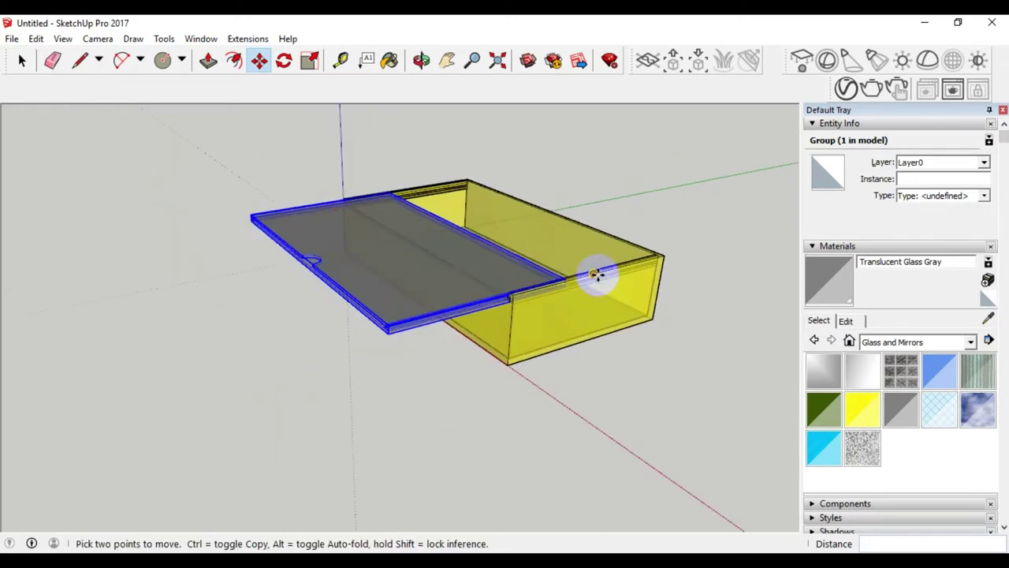
pyautogui.moveTo(596, 270); pyautogui.dragTo(428, 276, button='middle')
pyautogui.moveTo(568, 349); pyautogui.dragTo(579, 271, button='middle')
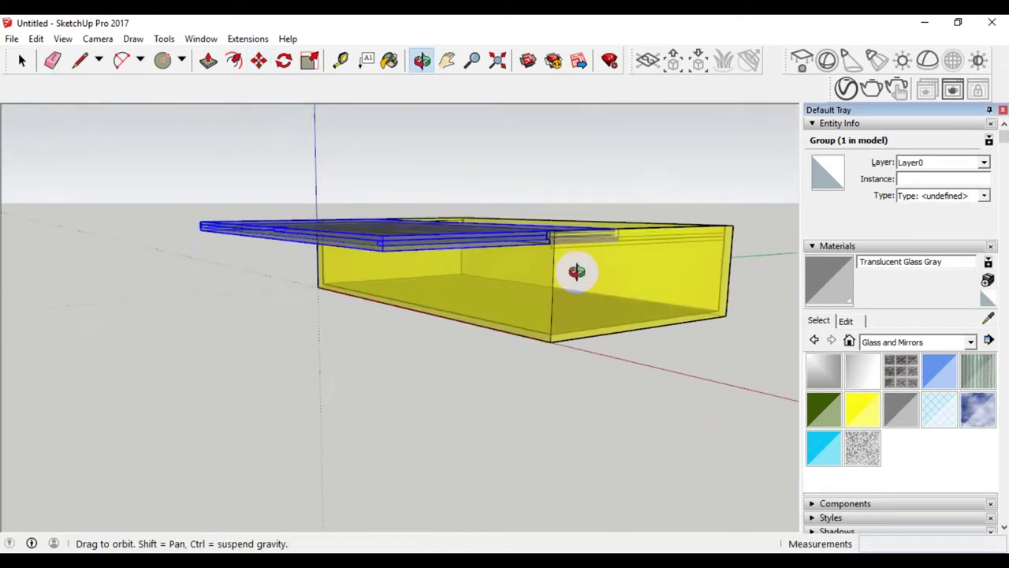
pyautogui.scroll(2, 533, 225)
pyautogui.scroll(2, 536, 236)
pyautogui.moveTo(536, 236)
pyautogui.mouseDown(button='middle')
pyautogui.moveTo(500, 294)
pyautogui.moveTo(636, 315)
pyautogui.moveTo(647, 297)
pyautogui.mouseUp(button='middle')
# - Deselect the lid and orbit and zoom around the box to inspect the lid's position
pyautogui.click(22, 60)
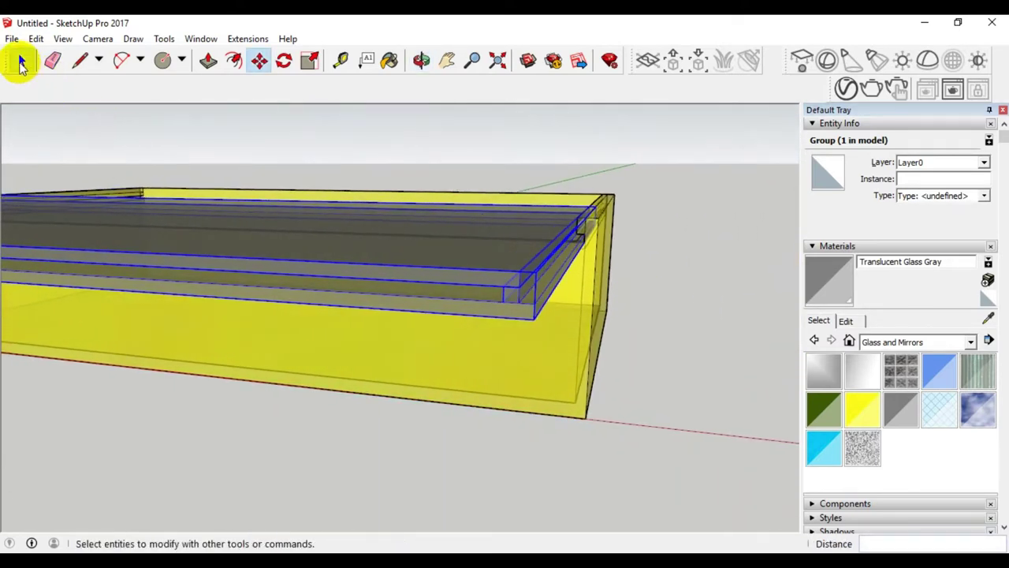
pyautogui.click(619, 168)
pyautogui.moveTo(620, 168)
pyautogui.mouseDown(button='middle')
pyautogui.moveTo(547, 250)
pyautogui.moveTo(563, 281)
pyautogui.moveTo(442, 275)
pyautogui.moveTo(466, 293)
pyautogui.moveTo(575, 276)
pyautogui.moveTo(232, 275)
pyautogui.moveTo(327, 279)
pyautogui.mouseUp(button='middle')
pyautogui.scroll(5, 314, 276)
pyautogui.scroll(3, 313, 276)
pyautogui.scroll(2, 300, 270)
pyautogui.scroll(-3, 282, 270)
pyautogui.scroll(-2, 242, 270)
pyautogui.scroll(-4, 241, 271)
pyautogui.moveTo(252, 271)
pyautogui.mouseDown(button='middle')
pyautogui.moveTo(331, 304)
pyautogui.moveTo(517, 321)
pyautogui.moveTo(367, 289)
pyautogui.moveTo(428, 334)
pyautogui.moveTo(326, 276)
pyautogui.moveTo(407, 385)
pyautogui.moveTo(289, 319)
pyautogui.mouseUp(button='middle')
pyautogui.scroll(-2, 289, 320)
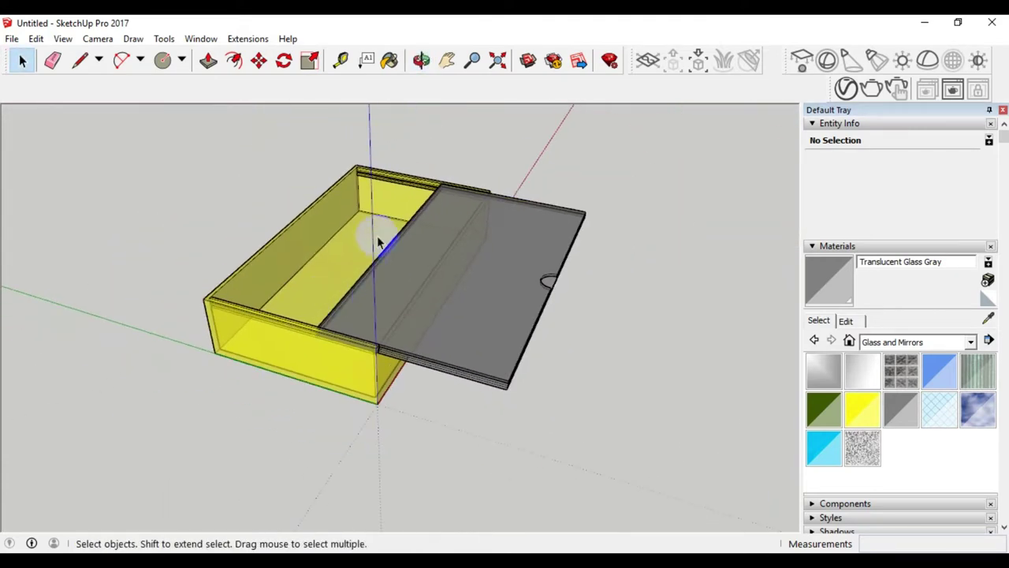
pyautogui.scroll(3, 383, 237)
pyautogui.scroll(-1, 387, 189)
pyautogui.scroll(-1, 397, 320)
pyautogui.scroll(1, 399, 329)
pyautogui.scroll(-1, 397, 351)
pyautogui.scroll(1, 393, 391)
pyautogui.moveTo(393, 397)
pyautogui.mouseDown(button='middle')
pyautogui.moveTo(334, 243)
pyautogui.moveTo(383, 417)
pyautogui.moveTo(374, 338)
pyautogui.moveTo(407, 342)
pyautogui.moveTo(416, 392)
pyautogui.mouseUp(button='middle')
pyautogui.scroll(1, 400, 414)
pyautogui.scroll(-1, 417, 401)
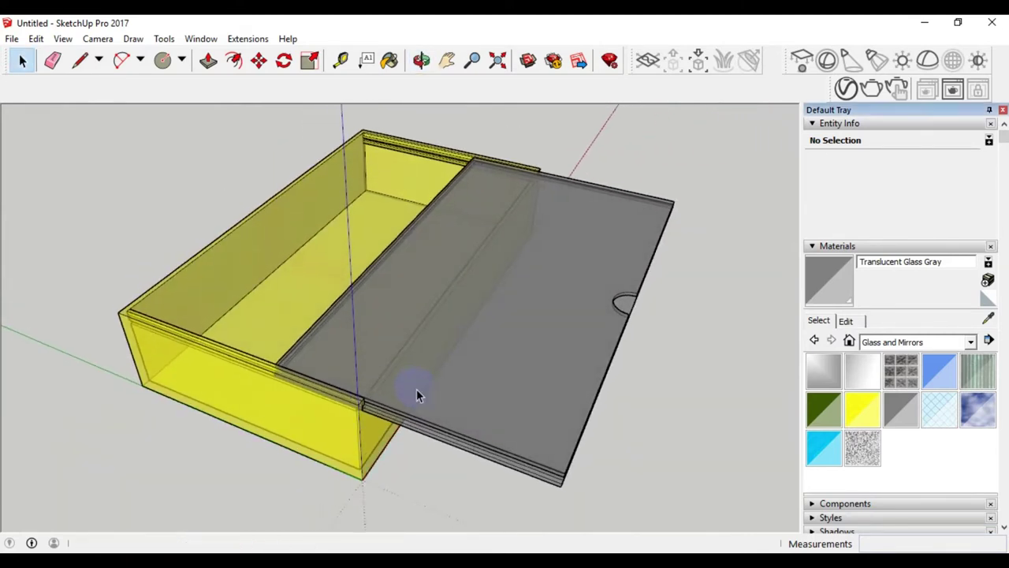
pyautogui.scroll(-1, 418, 384)
pyautogui.scroll(2, 296, 375)
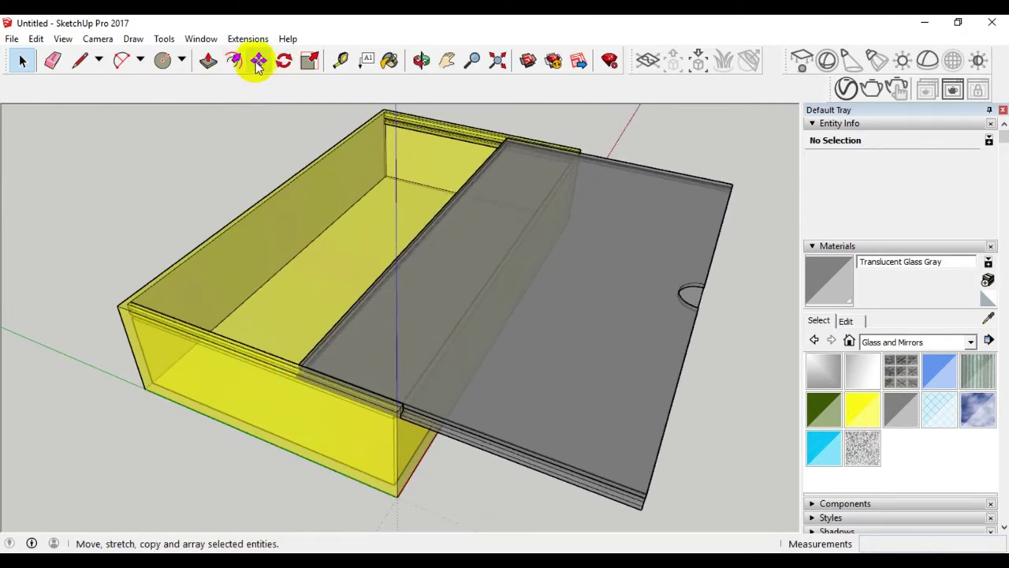
# - Move the lid by its corner along the red axis until it closes flush in the rails
pyautogui.click(259, 61)
pyautogui.click(268, 353)
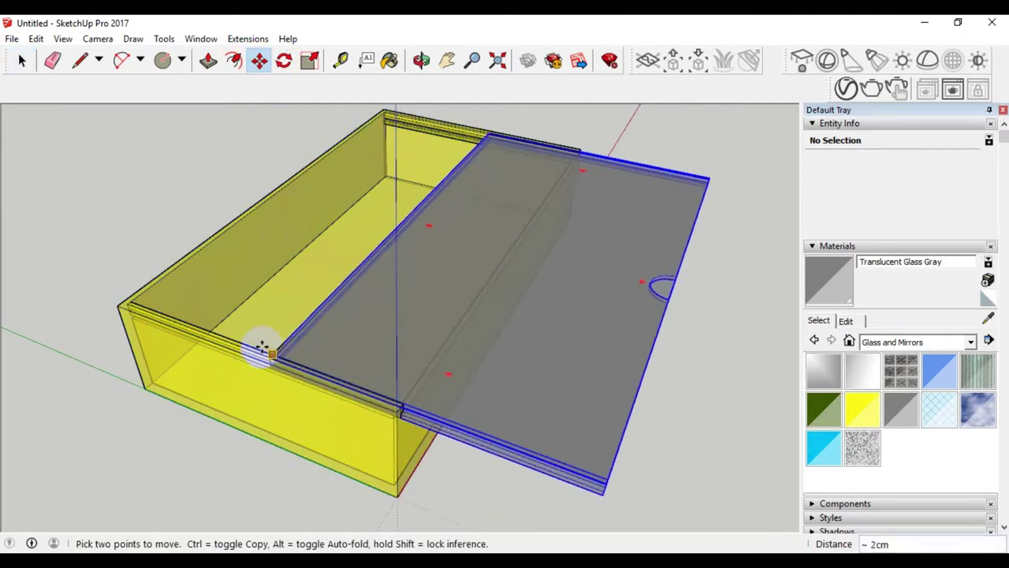
pyautogui.click(144, 302)
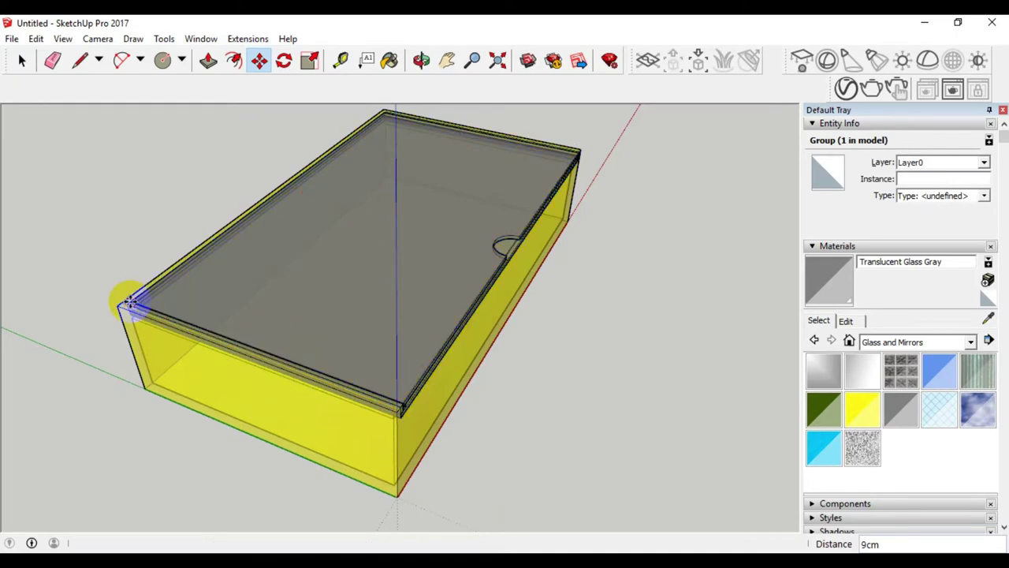
pyautogui.click(22, 61)
pyautogui.click(74, 148)
pyautogui.moveTo(527, 298)
pyautogui.mouseDown(button='middle')
pyautogui.moveTo(240, 235)
pyautogui.moveTo(305, 277)
pyautogui.moveTo(433, 311)
pyautogui.moveTo(336, 321)
pyautogui.mouseUp(button='middle')
pyautogui.scroll(-3, 347, 319)
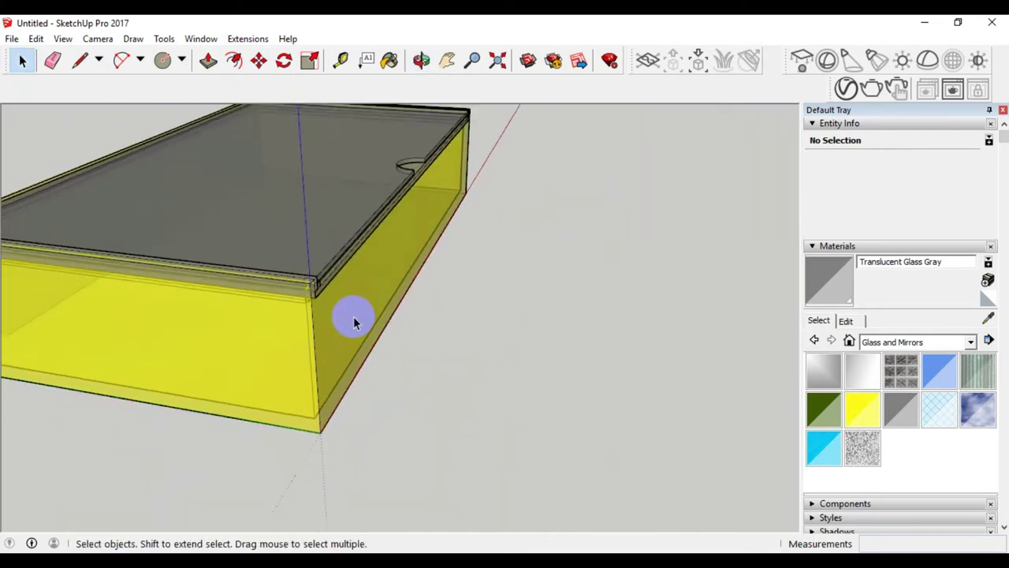
pyautogui.scroll(-3, 334, 300)
pyautogui.scroll(5, 142, 252)
pyautogui.scroll(3, 157, 283)
pyautogui.scroll(-5, 164, 306)
pyautogui.moveTo(207, 304)
pyautogui.mouseDown(button='middle')
pyautogui.moveTo(525, 279)
pyautogui.moveTo(513, 300)
pyautogui.moveTo(467, 324)
pyautogui.moveTo(428, 292)
pyautogui.moveTo(231, 286)
pyautogui.moveTo(297, 345)
pyautogui.moveTo(457, 342)
pyautogui.moveTo(490, 329)
pyautogui.moveTo(405, 344)
pyautogui.moveTo(353, 321)
pyautogui.moveTo(335, 283)
pyautogui.mouseUp(button='middle')
pyautogui.scroll(3, 419, 281)
pyautogui.scroll(-3, 401, 293)
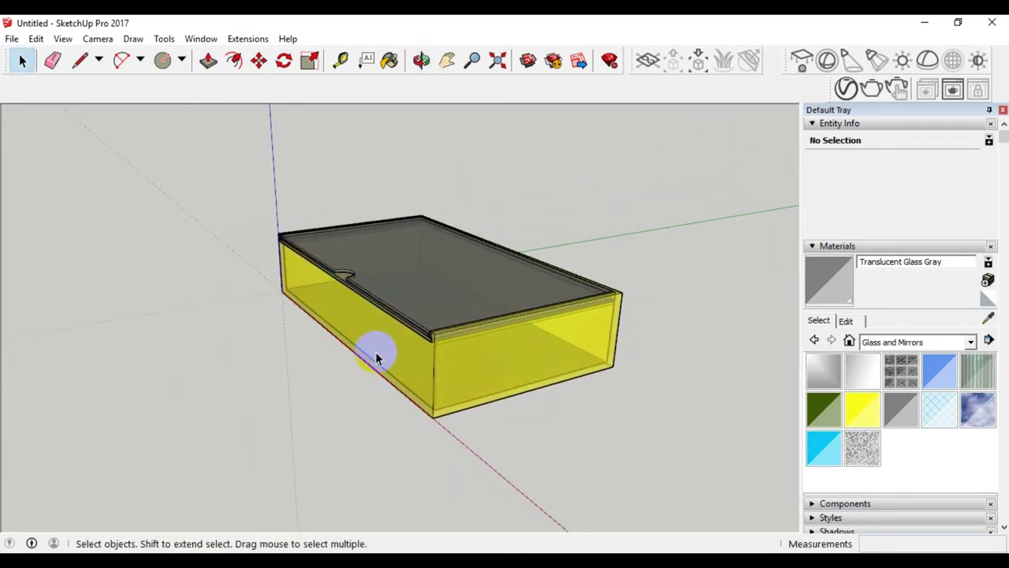
pyautogui.scroll(2, 436, 335)
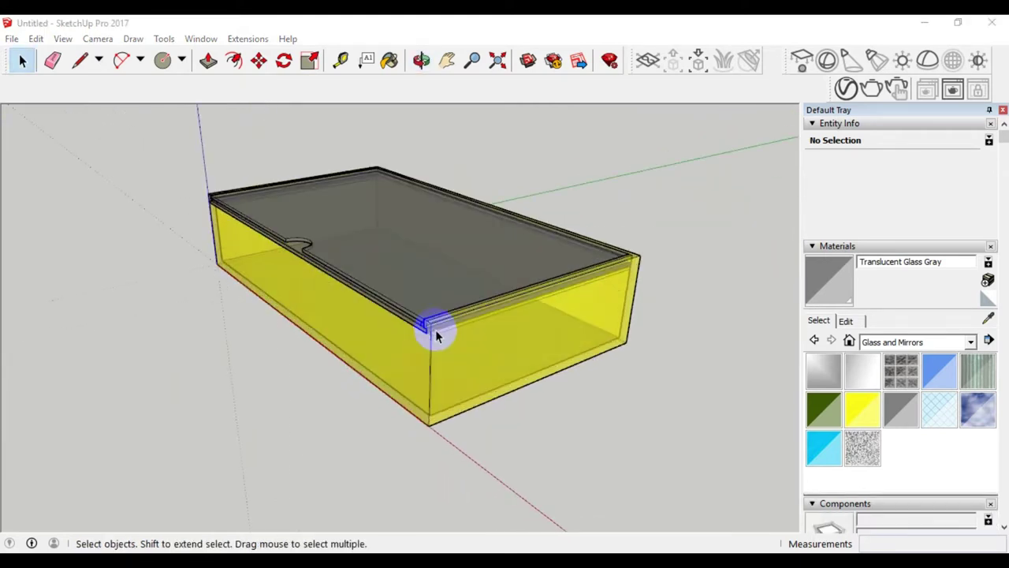
# - Lift the grey glass lid 8 cm straight up along the blue axis
pyautogui.click(258, 60)
pyautogui.scroll(1, 420, 339)
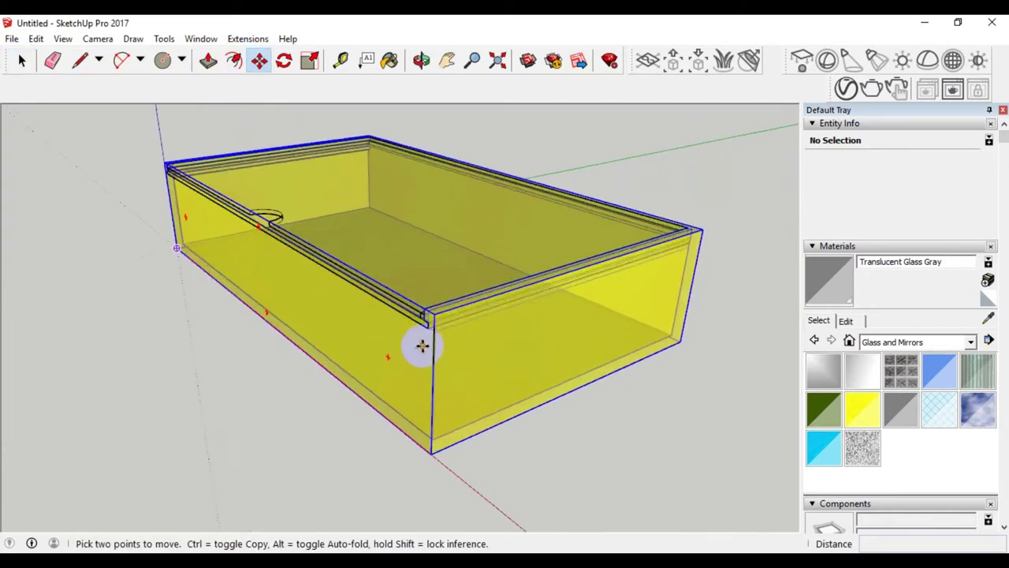
pyautogui.scroll(2, 424, 331)
pyautogui.scroll(1, 430, 317)
pyautogui.click(430, 317)
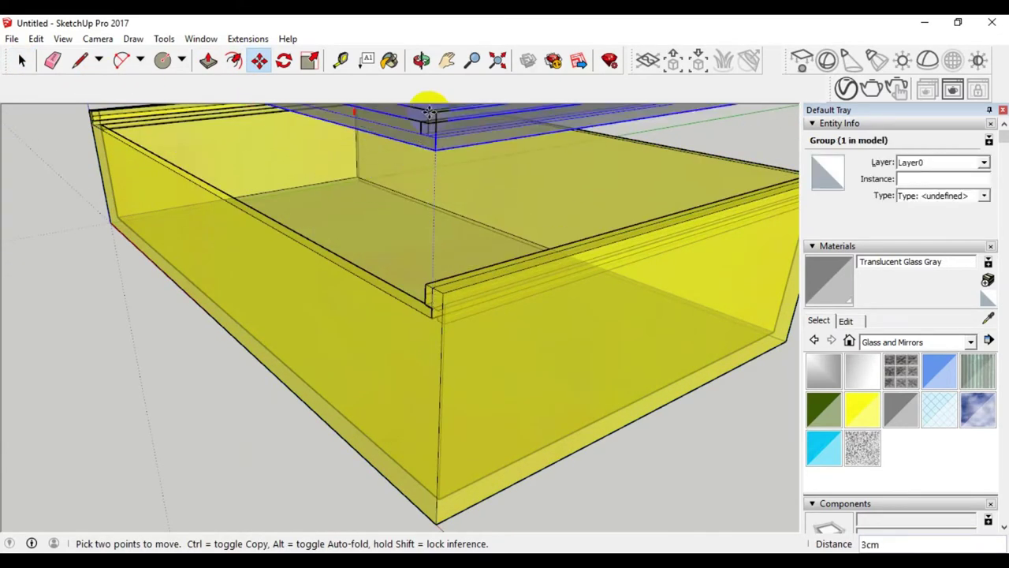
pyautogui.press('Return')
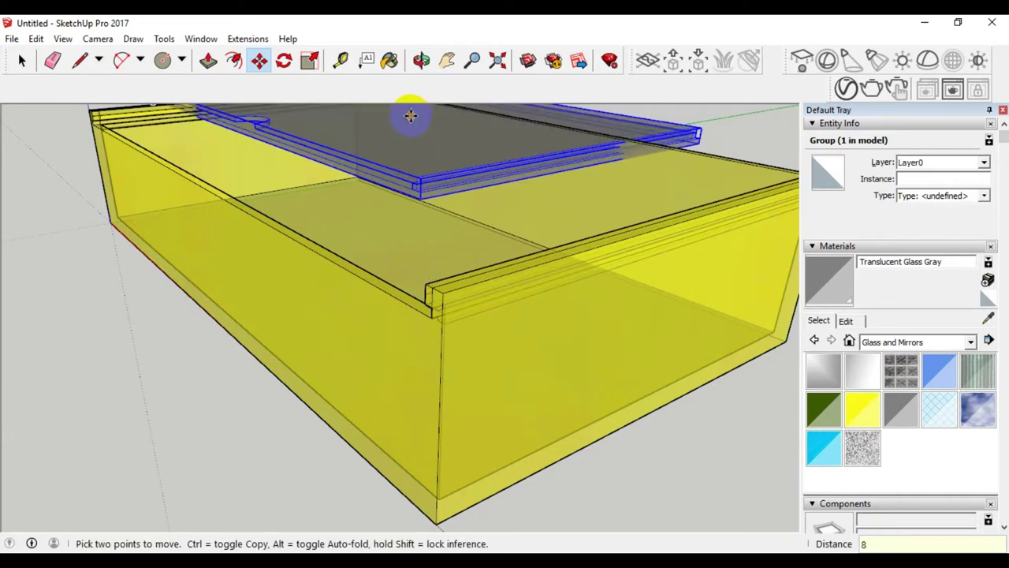
pyautogui.hotkey('ctrl', 'z')
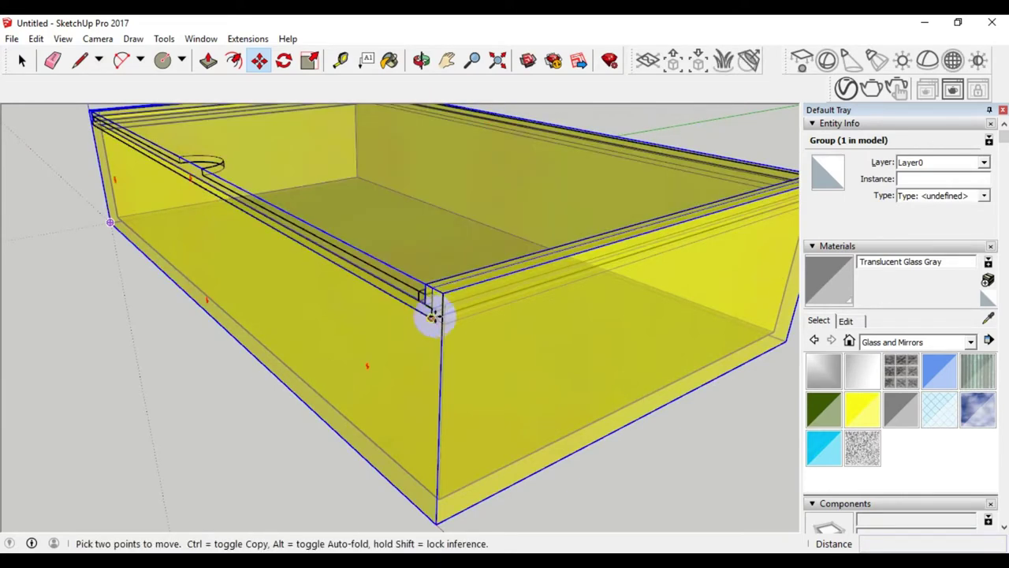
pyautogui.click(432, 315)
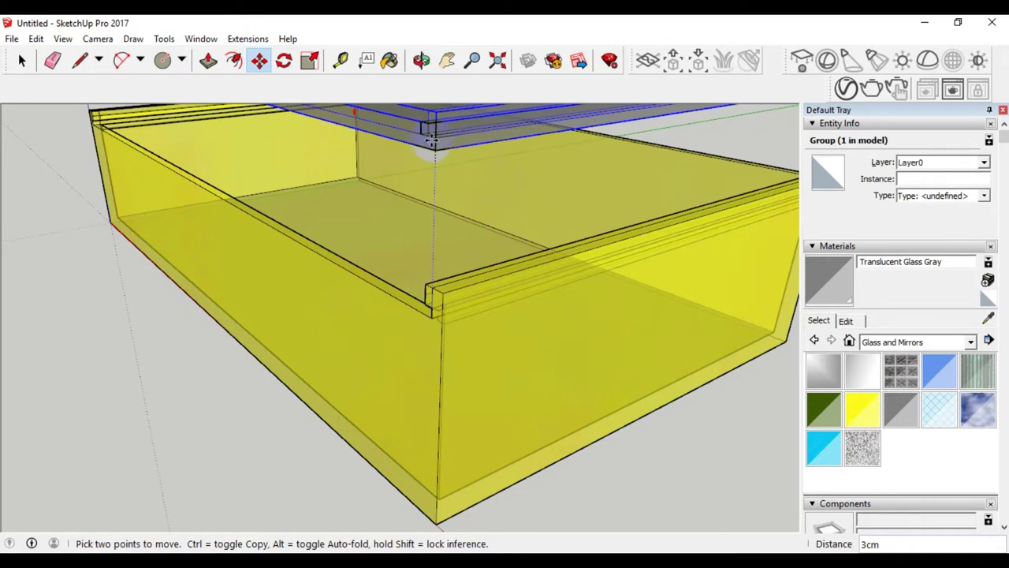
pyautogui.write('8')
pyautogui.press('Return')
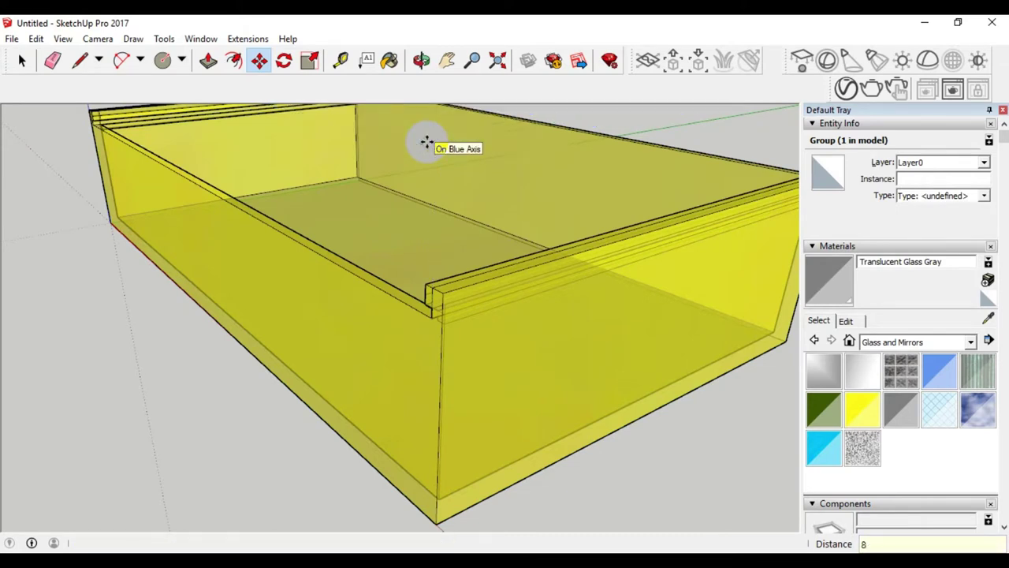
pyautogui.scroll(-3, 457, 261)
pyautogui.scroll(-2, 428, 334)
pyautogui.moveTo(481, 311)
pyautogui.mouseDown(button='middle')
pyautogui.moveTo(373, 270)
pyautogui.moveTo(401, 268)
pyautogui.mouseUp(button='middle')
pyautogui.scroll(5, 401, 266)
pyautogui.scroll(-5, 404, 262)
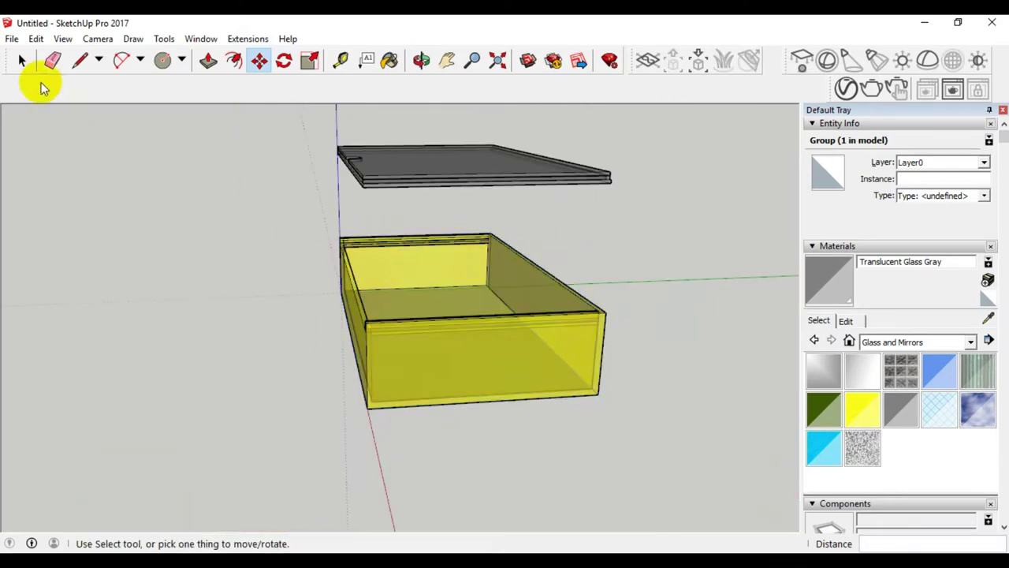
# - Deselect the lid and orbit around the open box to view the raised lid
pyautogui.click(22, 60)
pyautogui.moveTo(291, 286)
pyautogui.mouseDown(button='middle')
pyautogui.moveTo(424, 366)
pyautogui.moveTo(349, 337)
pyautogui.mouseUp(button='middle')
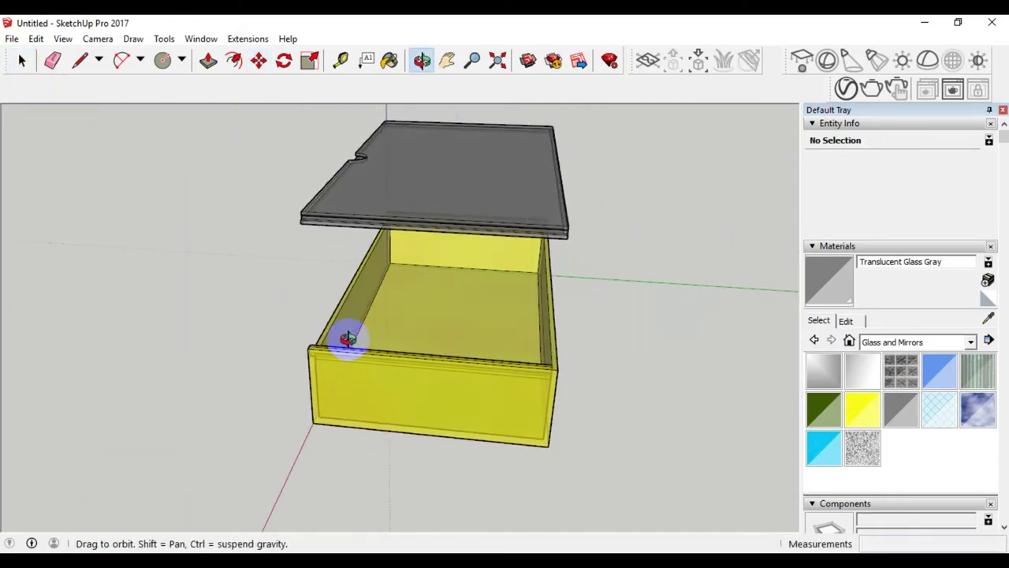
pyautogui.scroll(3, 407, 297)
pyautogui.scroll(2, 418, 297)
pyautogui.moveTo(417, 297); pyautogui.dragTo(429, 323, button='middle')
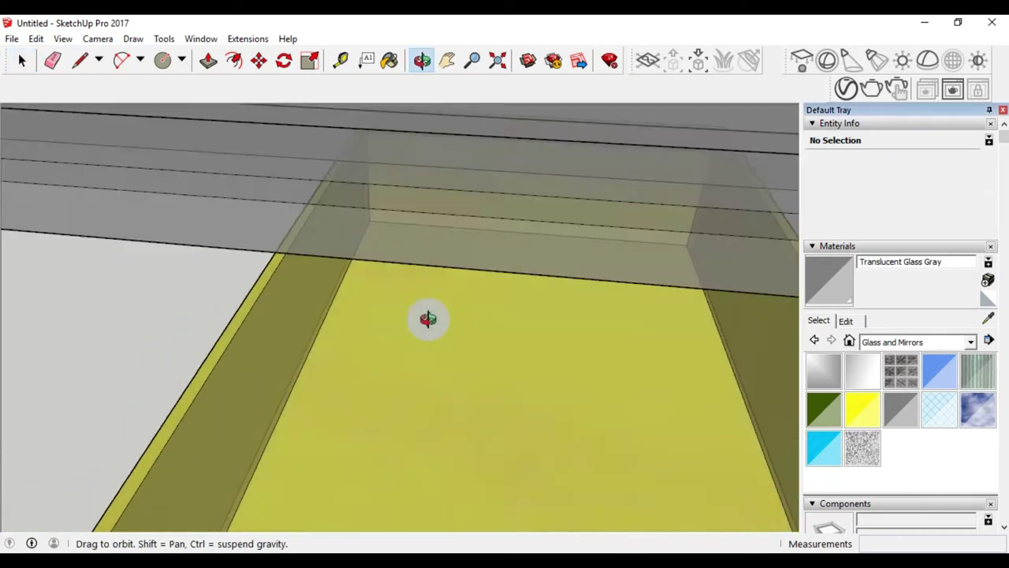
pyautogui.scroll(-3, 439, 275)
pyautogui.scroll(-3, 473, 292)
pyautogui.moveTo(483, 295)
pyautogui.mouseDown(button='middle')
pyautogui.moveTo(365, 326)
pyautogui.moveTo(509, 305)
pyautogui.moveTo(523, 225)
pyautogui.mouseUp(button='middle')
pyautogui.scroll(-3, 505, 270)
pyautogui.scroll(3, 506, 270)
pyautogui.moveTo(506, 269)
pyautogui.mouseDown(button='middle')
pyautogui.moveTo(513, 192)
pyautogui.moveTo(518, 333)
pyautogui.moveTo(509, 277)
pyautogui.mouseUp(button='middle')
# - Raise the lid higher so it hovers well above the open gold box
pyautogui.click(259, 61)
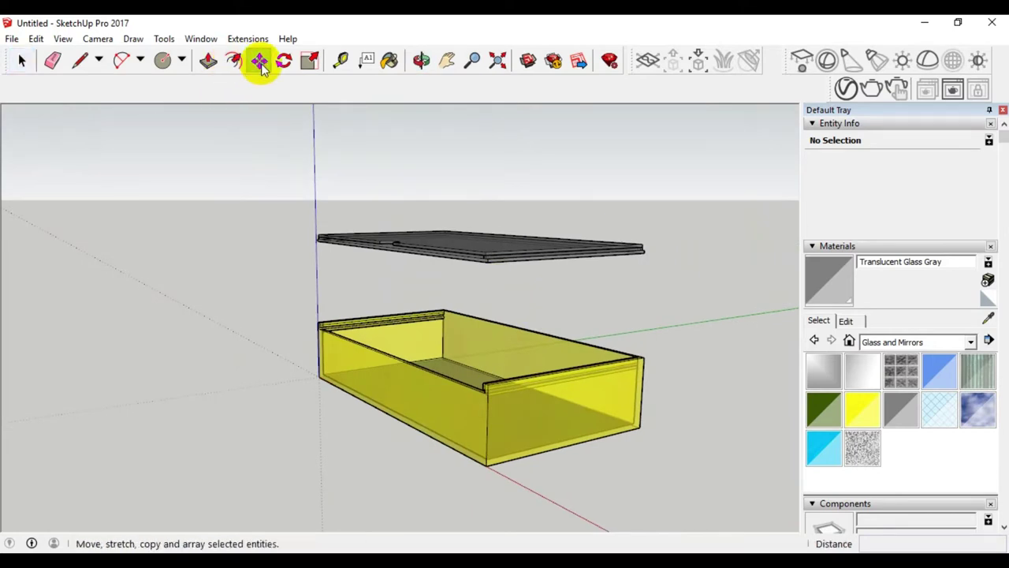
pyautogui.click(488, 262)
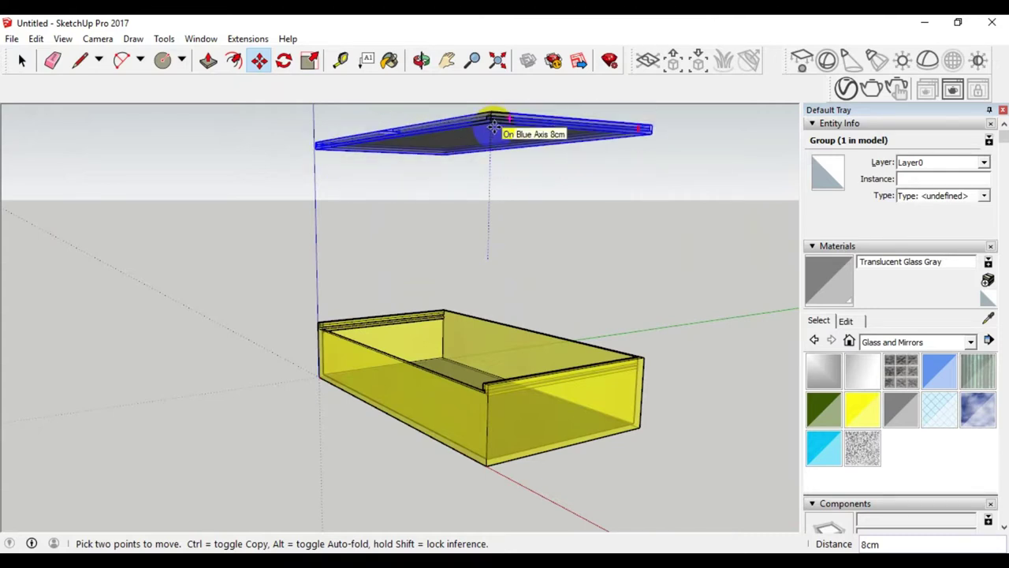
pyautogui.write('8')
pyautogui.click(493, 127)
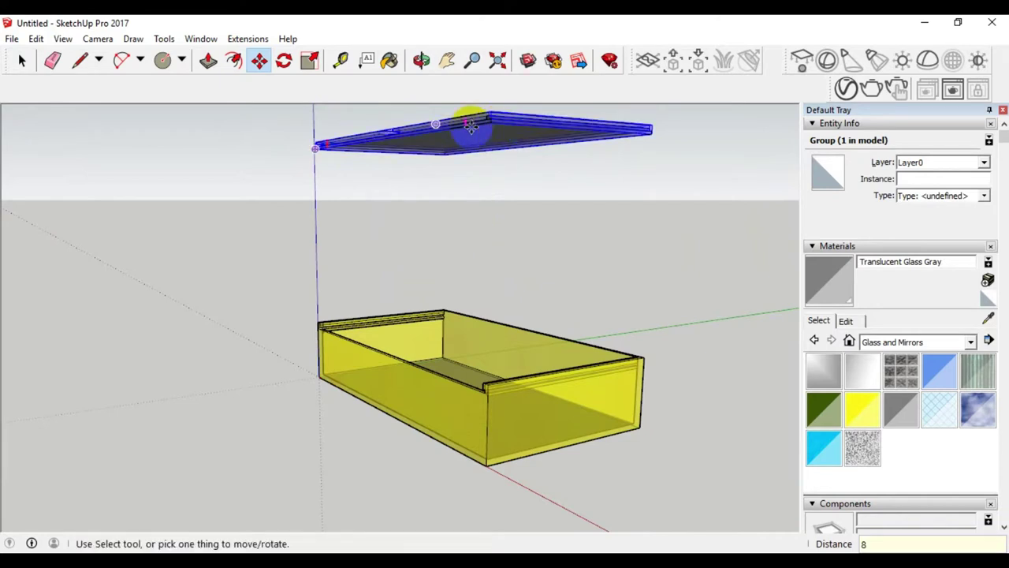
pyautogui.click(22, 60)
pyautogui.scroll(-2, 528, 371)
pyautogui.moveTo(528, 370)
pyautogui.mouseDown(button='middle')
pyautogui.moveTo(421, 394)
pyautogui.moveTo(562, 356)
pyautogui.moveTo(442, 374)
pyautogui.moveTo(407, 409)
pyautogui.mouseUp(button='middle')
pyautogui.moveTo(499, 425)
pyautogui.mouseDown(button='middle')
pyautogui.moveTo(547, 446)
pyautogui.moveTo(443, 423)
pyautogui.moveTo(470, 447)
pyautogui.mouseUp(button='middle')
pyautogui.moveTo(285, 371); pyautogui.dragTo(326, 383, button='middle')
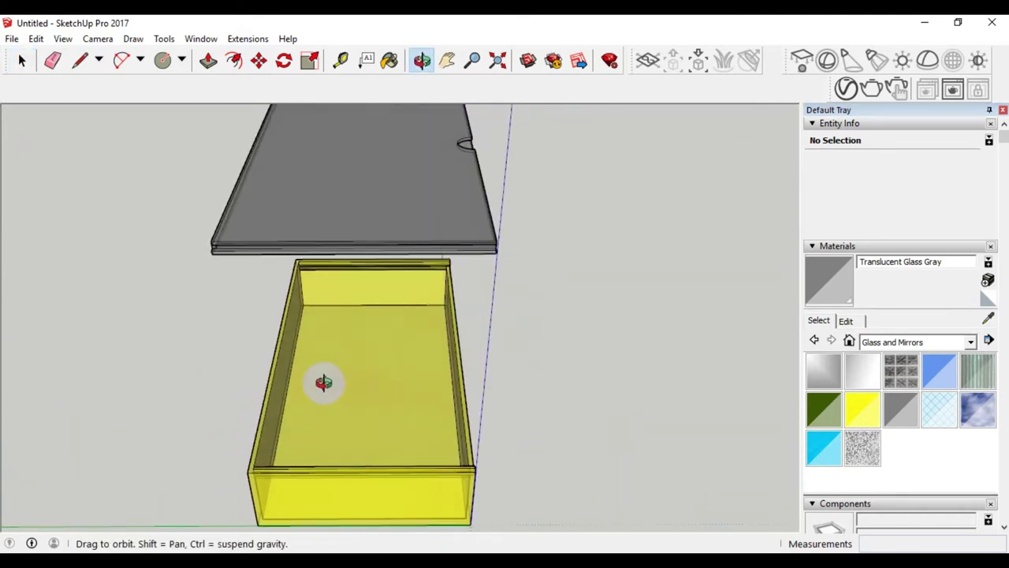
pyautogui.scroll(3, 342, 364)
pyautogui.scroll(1, 343, 363)
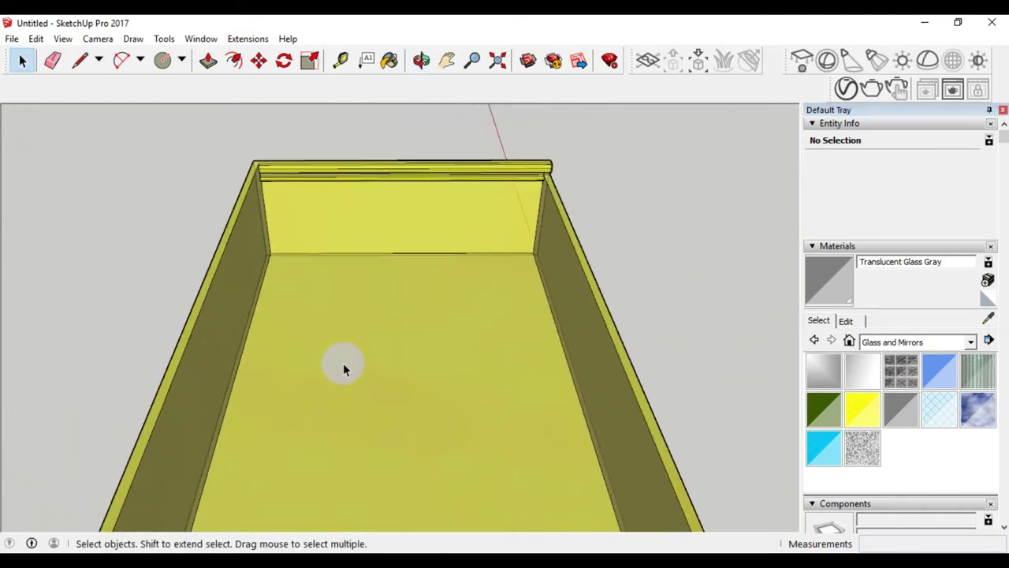
# - Place a Tape Measure guide along the box floor 6,5 cm from the inner left wall
pyautogui.click(340, 61)
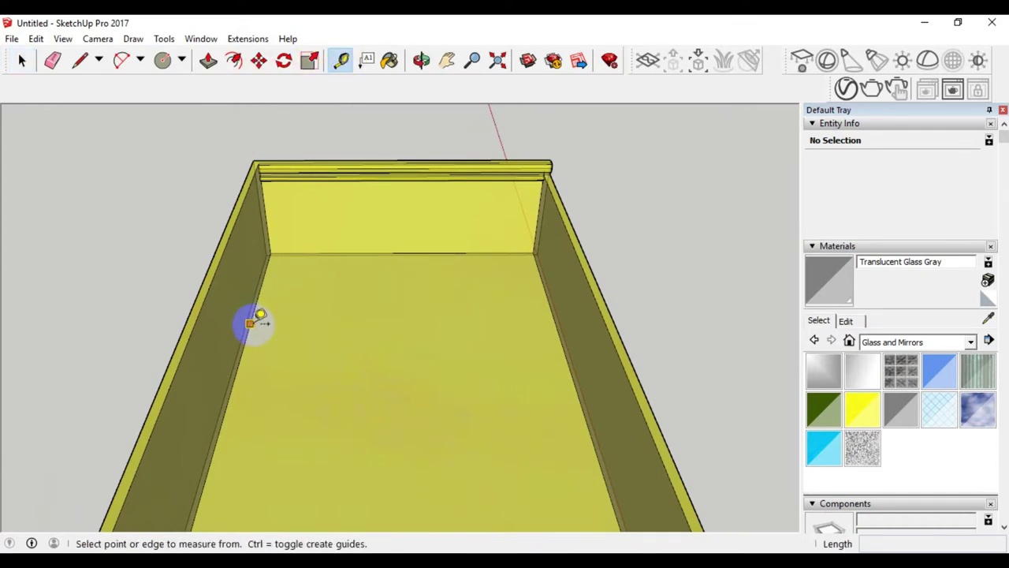
pyautogui.click(250, 323)
pyautogui.write('6,5')
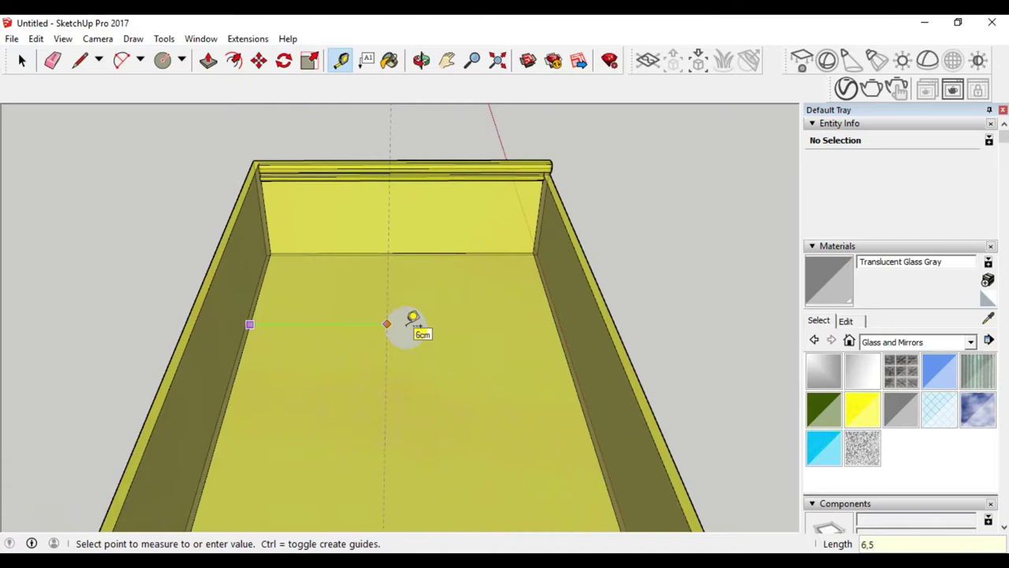
pyautogui.press('Return')
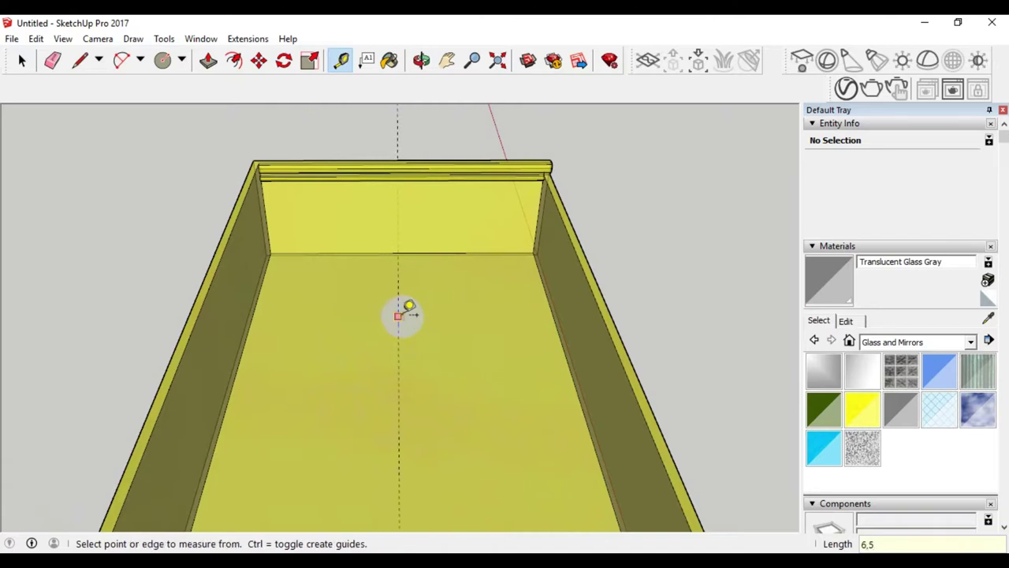
pyautogui.click(398, 323)
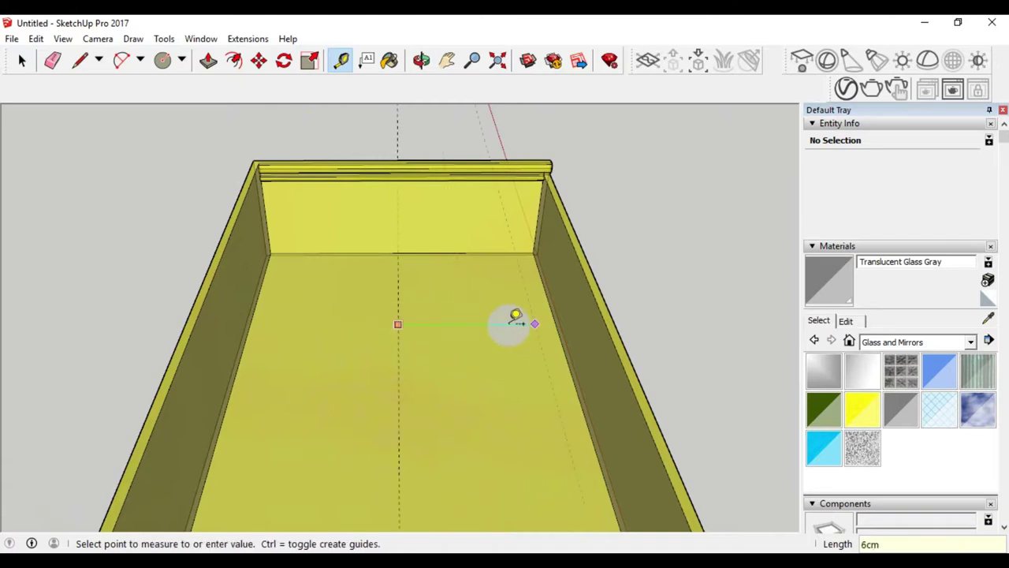
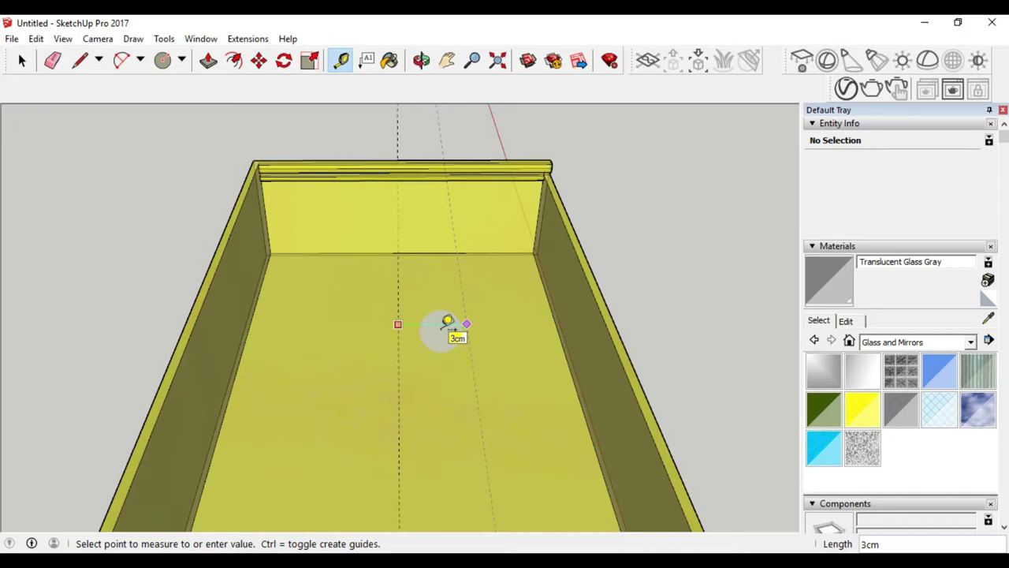
# - Offset parallel guide lines from the centre guide along the box floor, dismissing the invalid-length warning
pyautogui.click(21, 61)
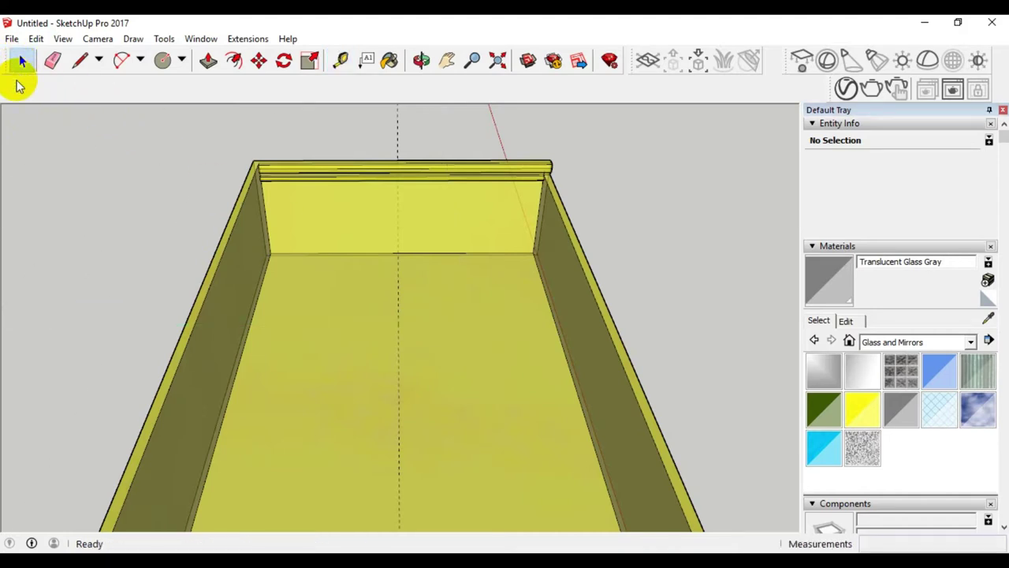
pyautogui.scroll(1, 403, 362)
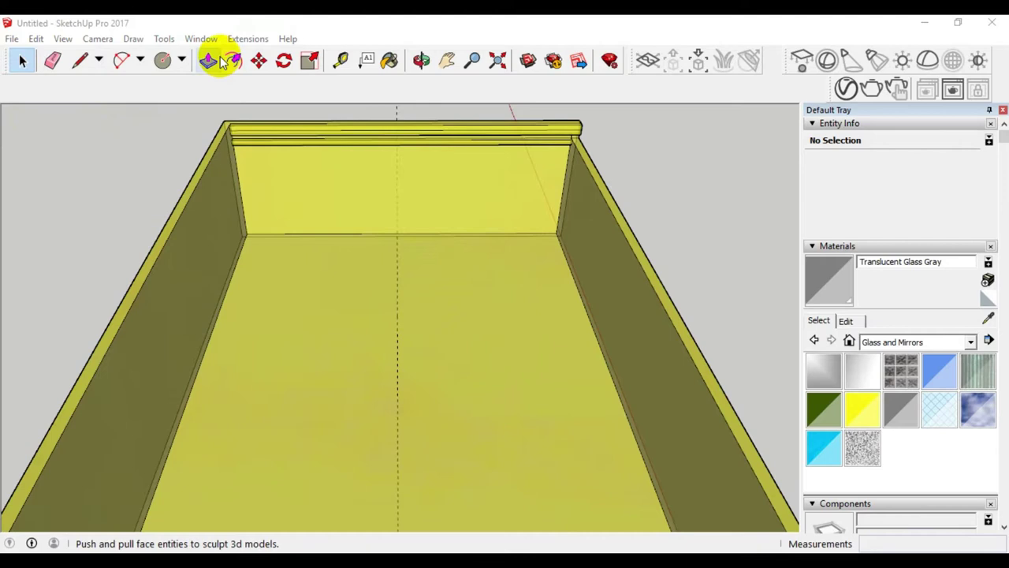
pyautogui.click(344, 63)
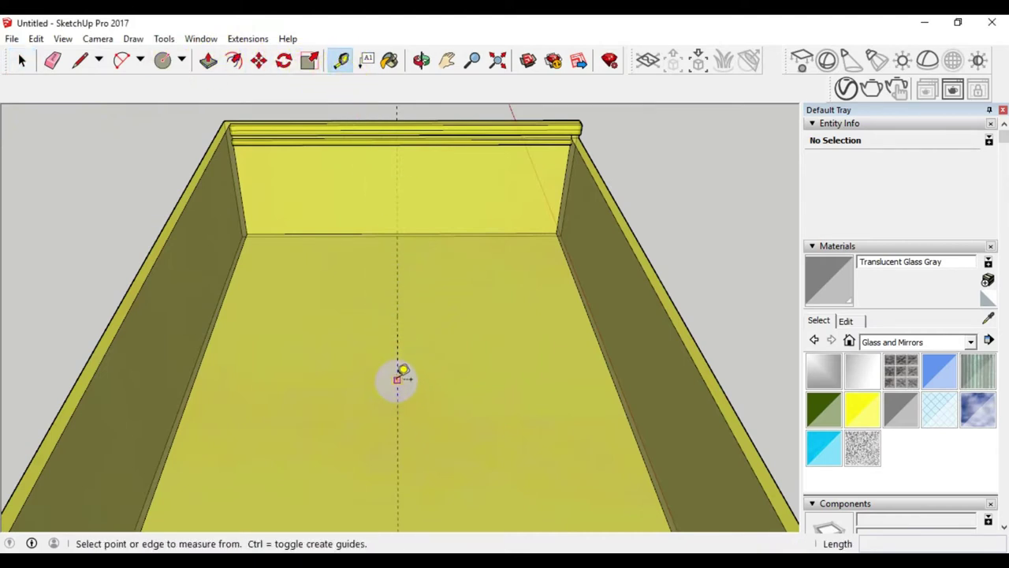
pyautogui.click(397, 374)
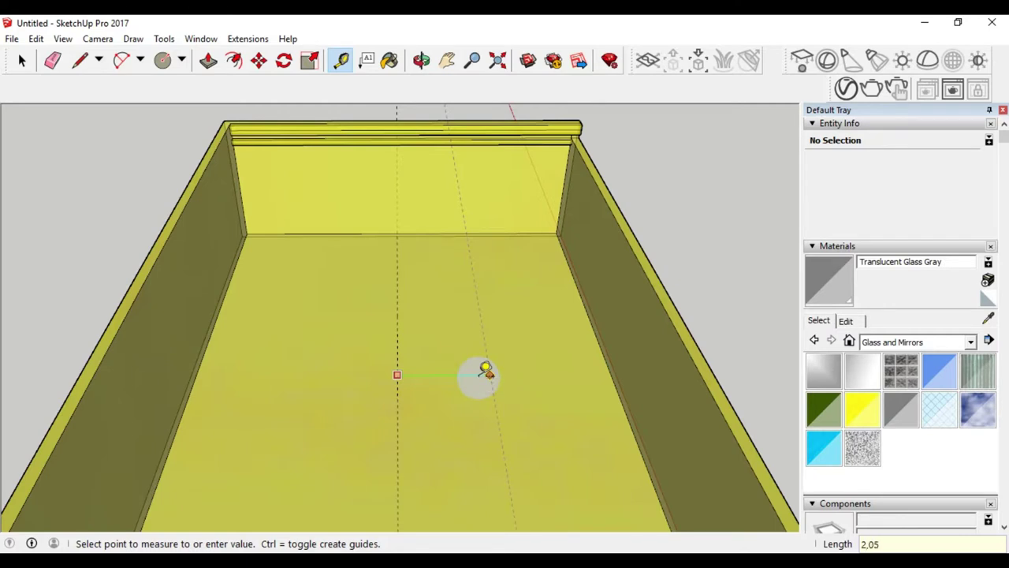
pyautogui.click(486, 373)
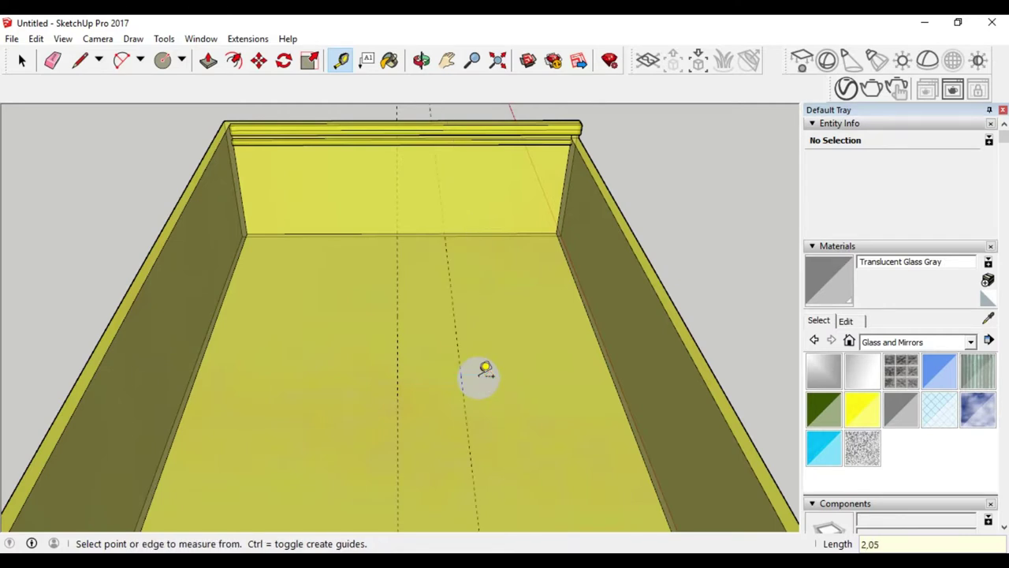
pyautogui.click(398, 379)
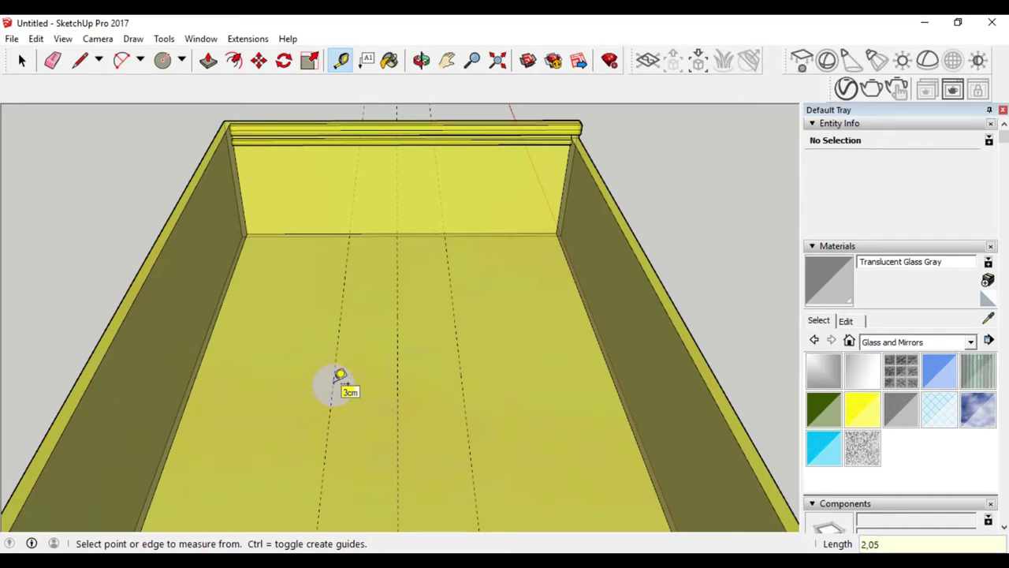
pyautogui.click(333, 377)
pyautogui.write('2.05')
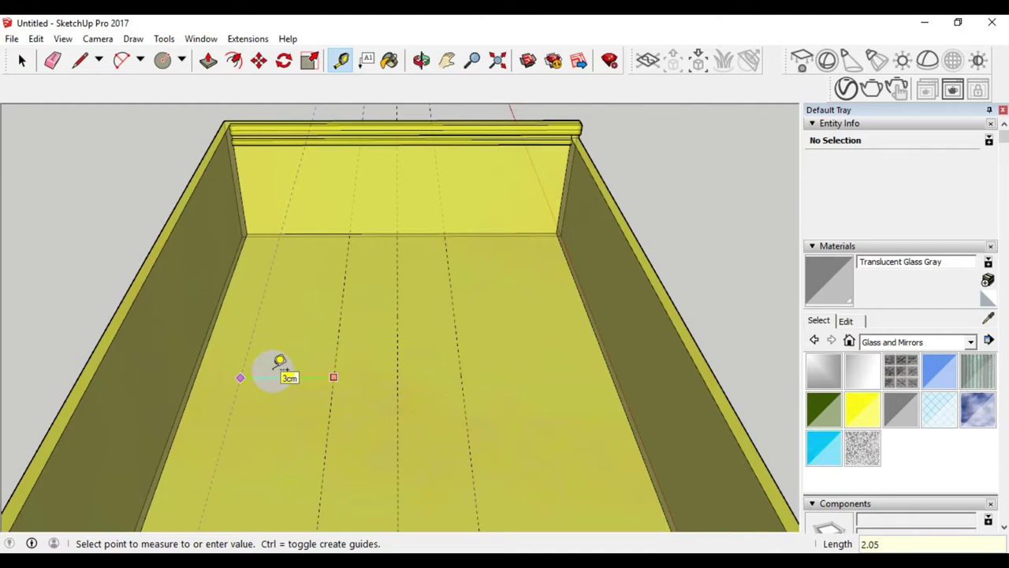
pyautogui.press('Return')
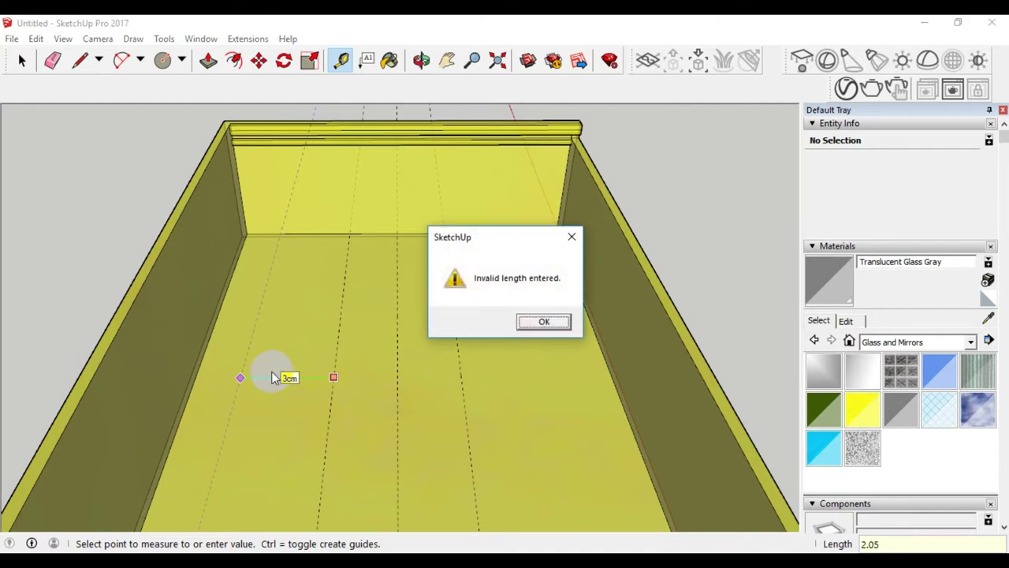
pyautogui.click(548, 323)
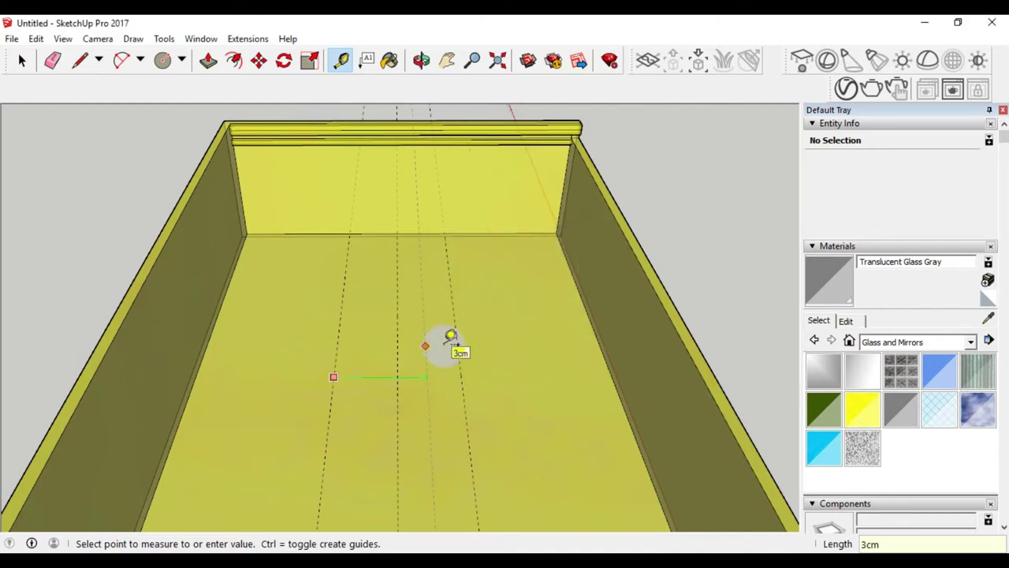
pyautogui.click(21, 63)
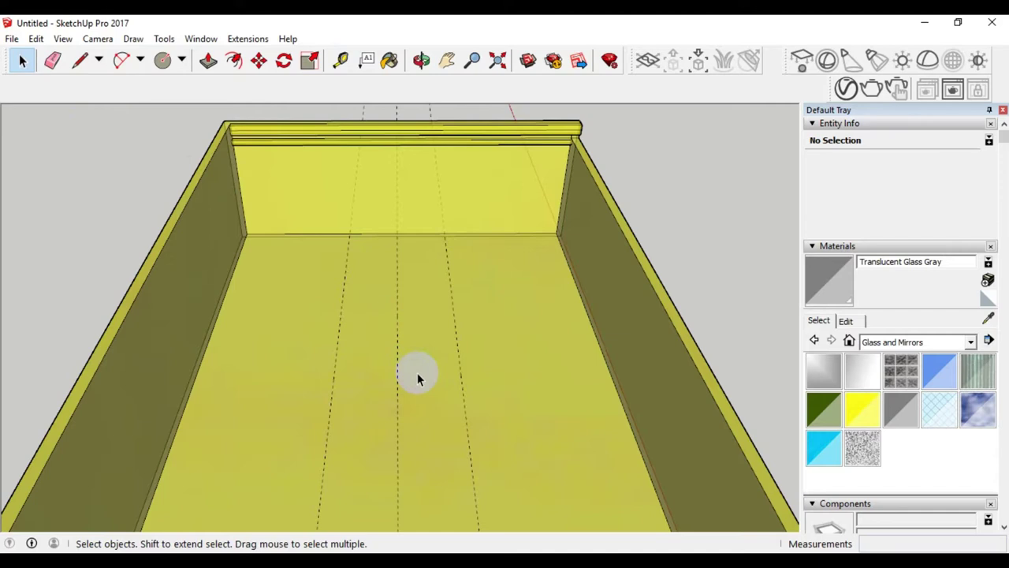
pyautogui.scroll(3, 389, 243)
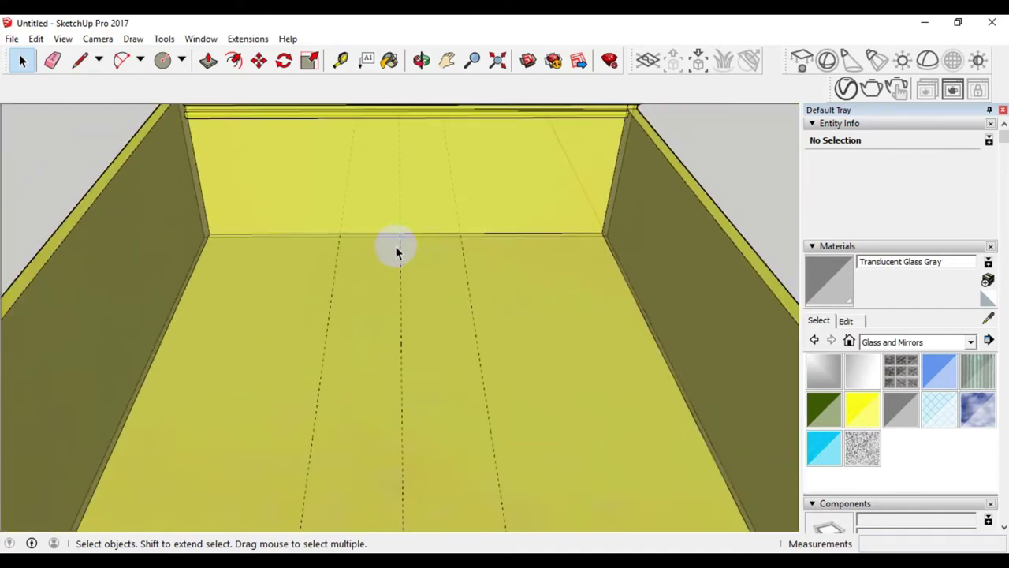
# - Draw a rectangle on the box floor from the back-wall guide intersection to the front between guides
pyautogui.click(418, 284)
pyautogui.click(95, 127)
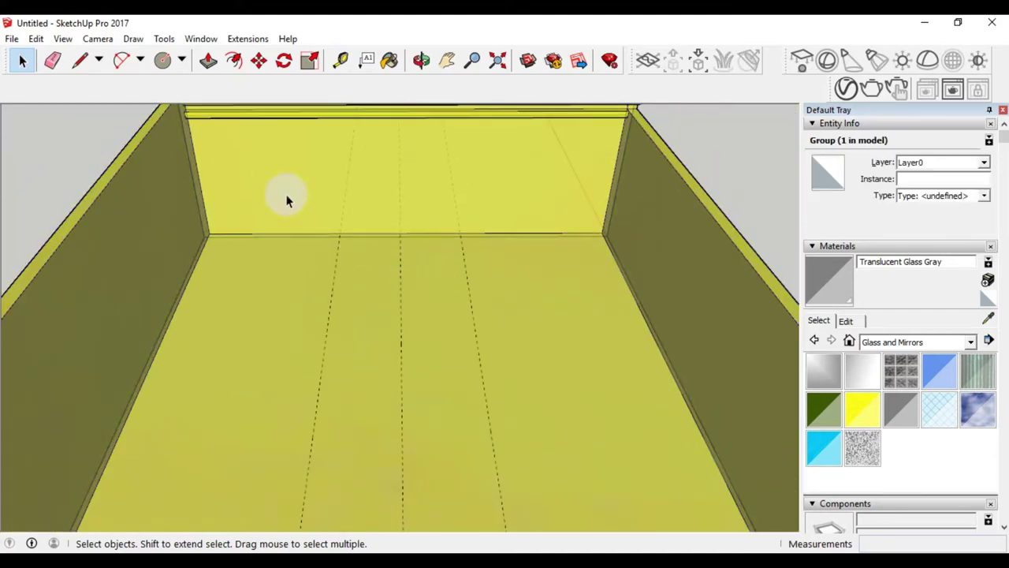
pyautogui.click(182, 60)
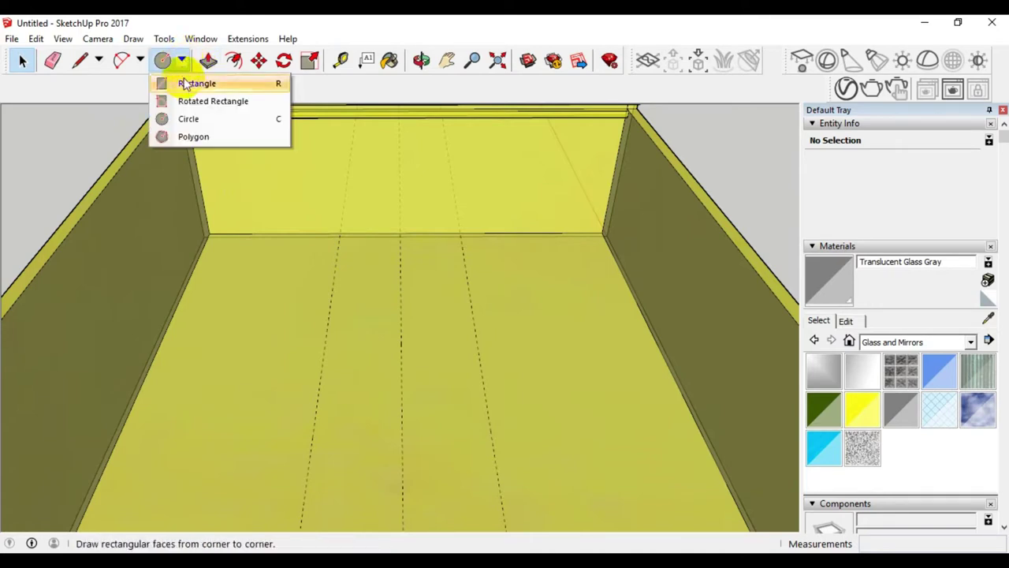
pyautogui.click(189, 92)
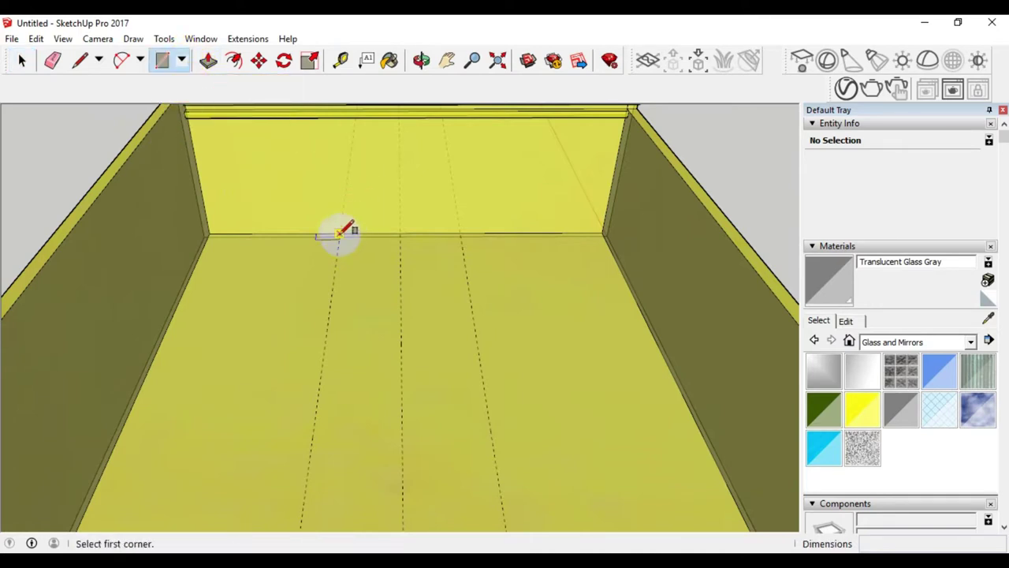
pyautogui.scroll(2, 339, 233)
pyautogui.scroll(2, 342, 232)
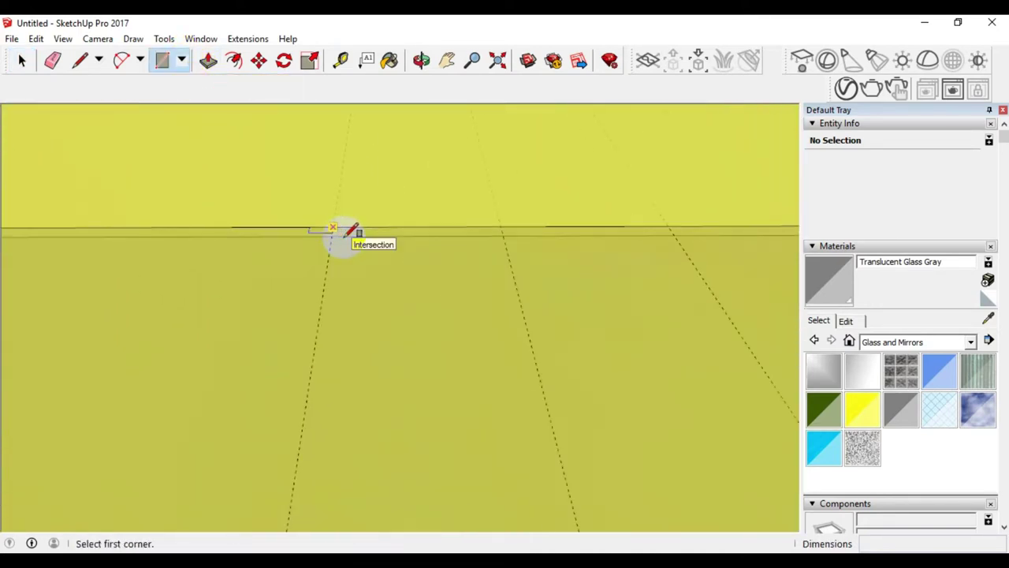
pyautogui.scroll(2, 344, 230)
pyautogui.scroll(2, 344, 232)
pyautogui.scroll(-2, 314, 212)
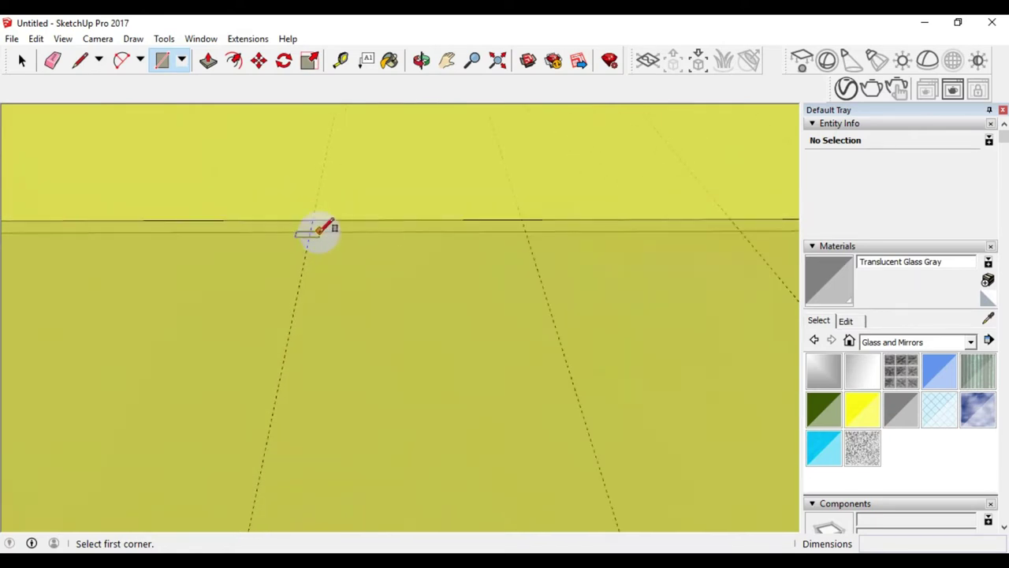
pyautogui.scroll(-2, 325, 222)
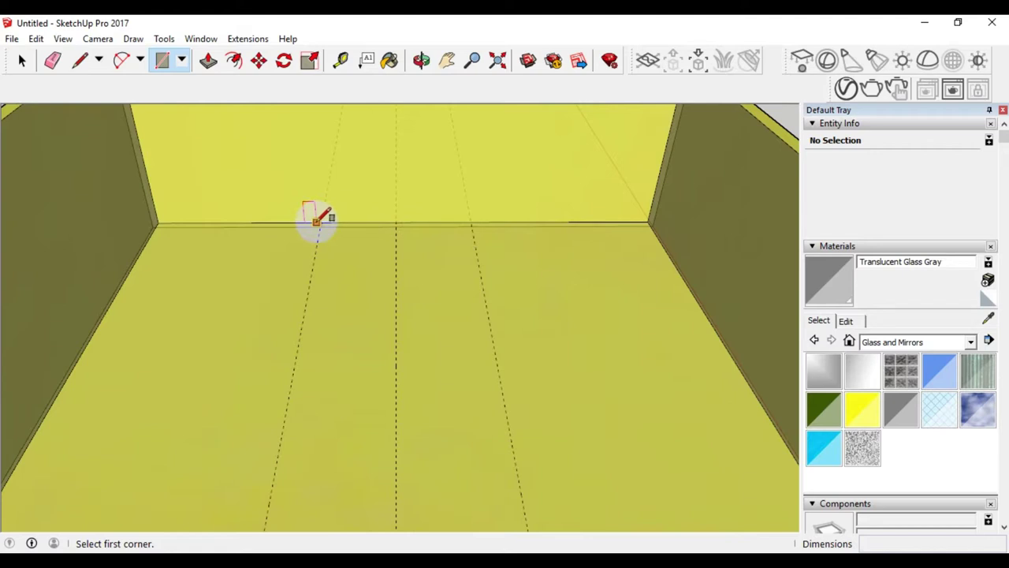
pyautogui.click(319, 221)
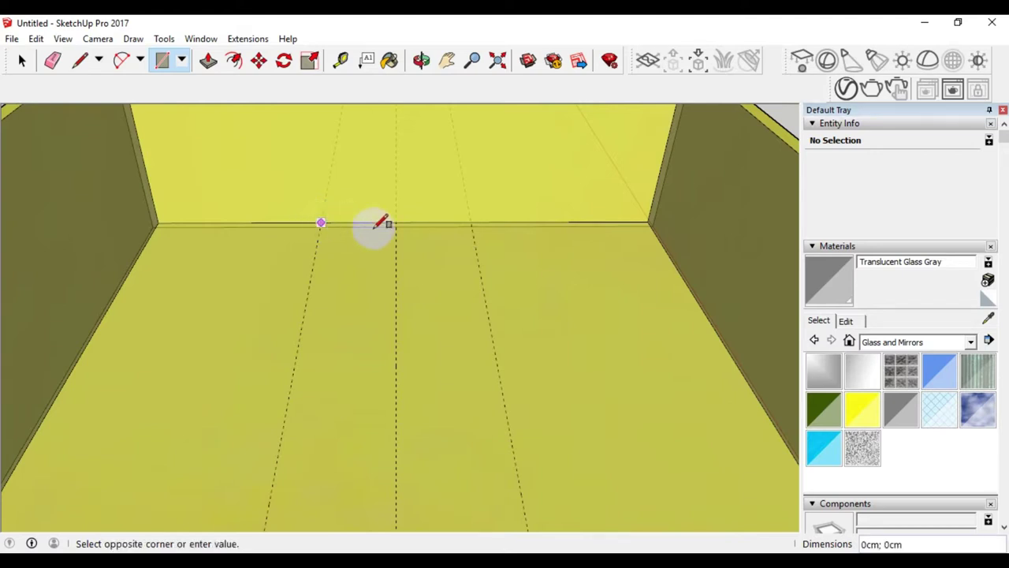
pyautogui.scroll(-3, 471, 221)
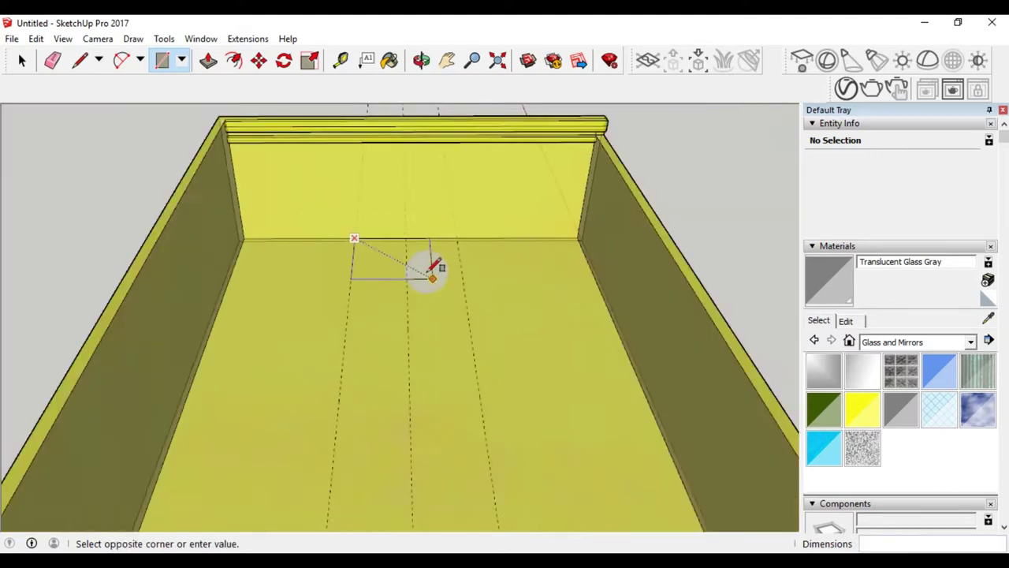
pyautogui.scroll(-3, 425, 268)
pyautogui.moveTo(423, 266)
pyautogui.mouseDown(button='middle')
pyautogui.moveTo(450, 342)
pyautogui.moveTo(450, 421)
pyautogui.moveTo(265, 503)
pyautogui.moveTo(243, 473)
pyautogui.moveTo(260, 434)
pyautogui.mouseUp(button='middle')
pyautogui.scroll(2, 256, 440)
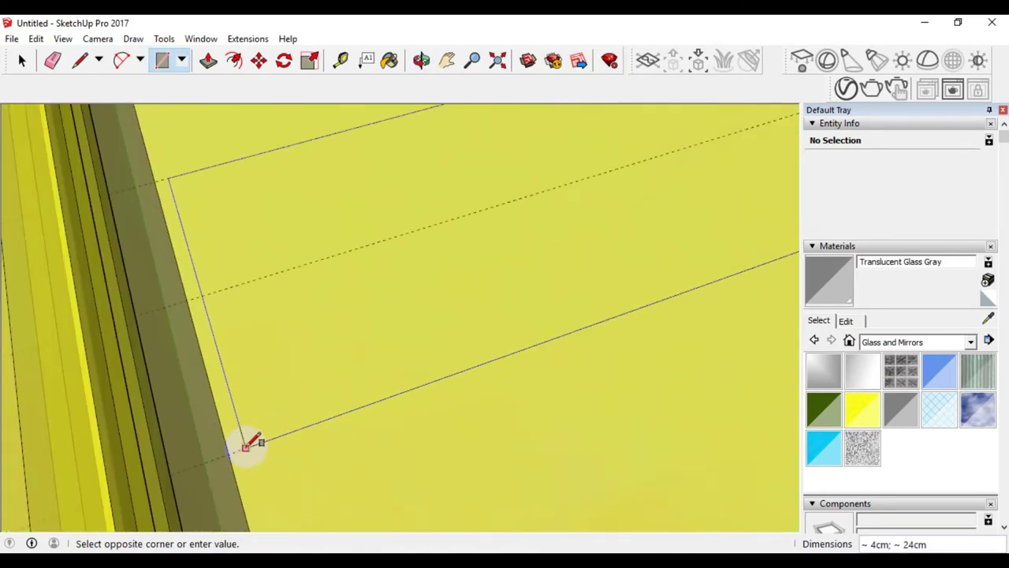
pyautogui.click(227, 455)
# - Paint the new central floor strip with Translucent Glass Gray
pyautogui.moveTo(266, 405)
pyautogui.mouseDown(button='middle')
pyautogui.moveTo(378, 422)
pyautogui.moveTo(484, 389)
pyautogui.moveTo(442, 433)
pyautogui.moveTo(473, 387)
pyautogui.moveTo(386, 277)
pyautogui.moveTo(552, 389)
pyautogui.moveTo(411, 363)
pyautogui.moveTo(552, 326)
pyautogui.moveTo(383, 315)
pyautogui.moveTo(428, 264)
pyautogui.moveTo(165, 298)
pyautogui.moveTo(232, 457)
pyautogui.moveTo(271, 462)
pyautogui.mouseUp(button='middle')
pyautogui.scroll(3, 387, 278)
pyautogui.scroll(-4, 354, 270)
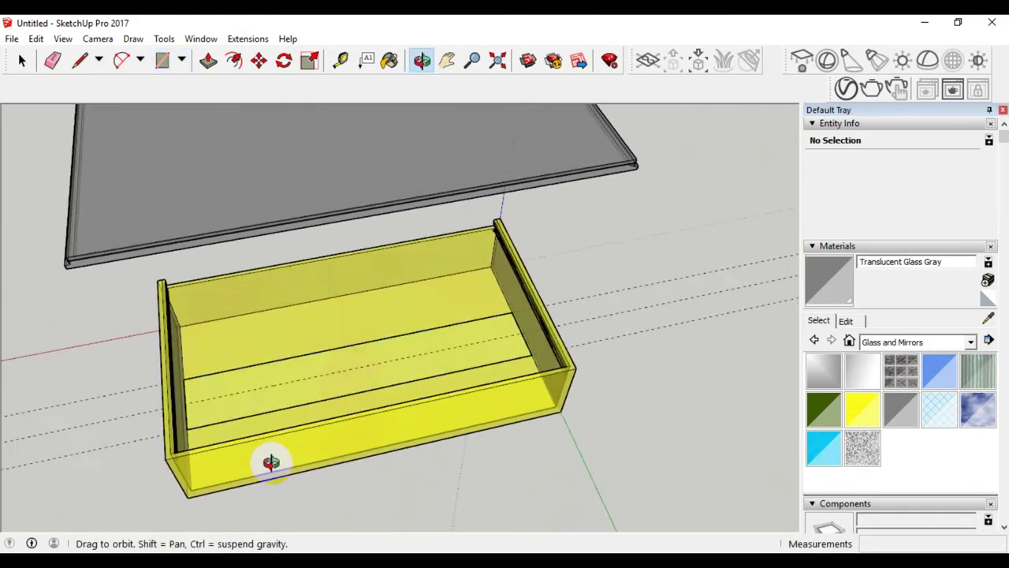
pyautogui.scroll(2, 293, 401)
pyautogui.moveTo(293, 401)
pyautogui.mouseDown(button='middle')
pyautogui.moveTo(57, 405)
pyautogui.moveTo(387, 387)
pyautogui.moveTo(406, 354)
pyautogui.mouseUp(button='middle')
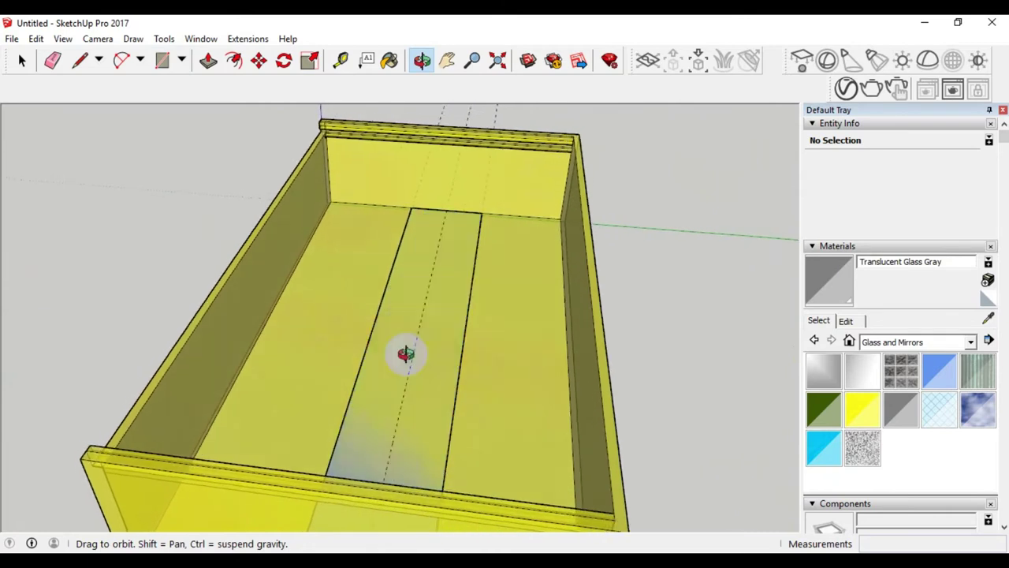
pyautogui.scroll(2, 435, 376)
pyautogui.scroll(-2, 434, 376)
pyautogui.click(432, 394)
pyautogui.scroll(2, 405, 349)
# - Offset the gray strip's outline inward by 5 to create an inner face
pyautogui.click(22, 61)
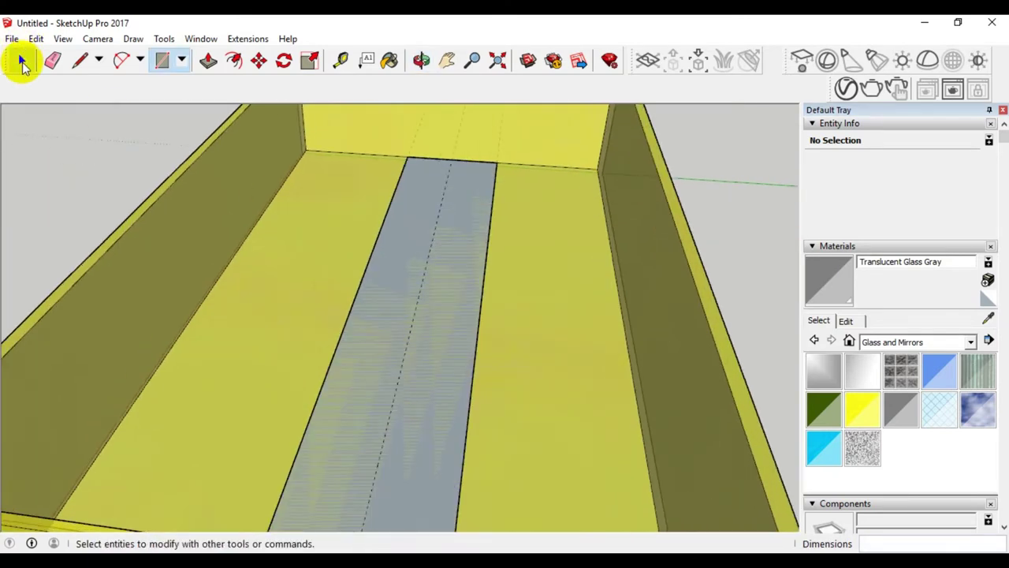
pyautogui.click(236, 61)
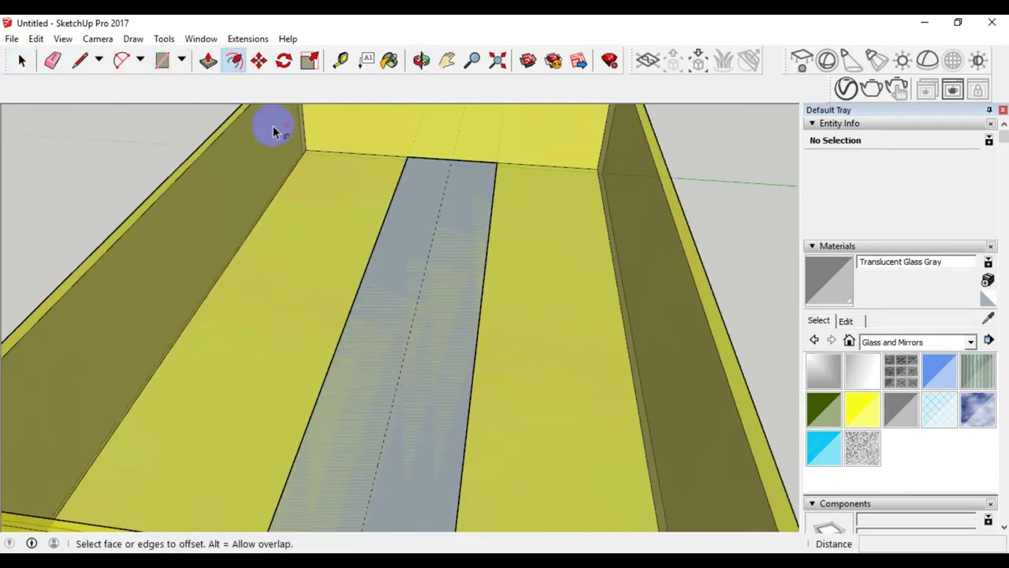
pyautogui.click(375, 301)
pyautogui.moveTo(375, 303); pyautogui.dragTo(377, 296)
pyautogui.write('0,')
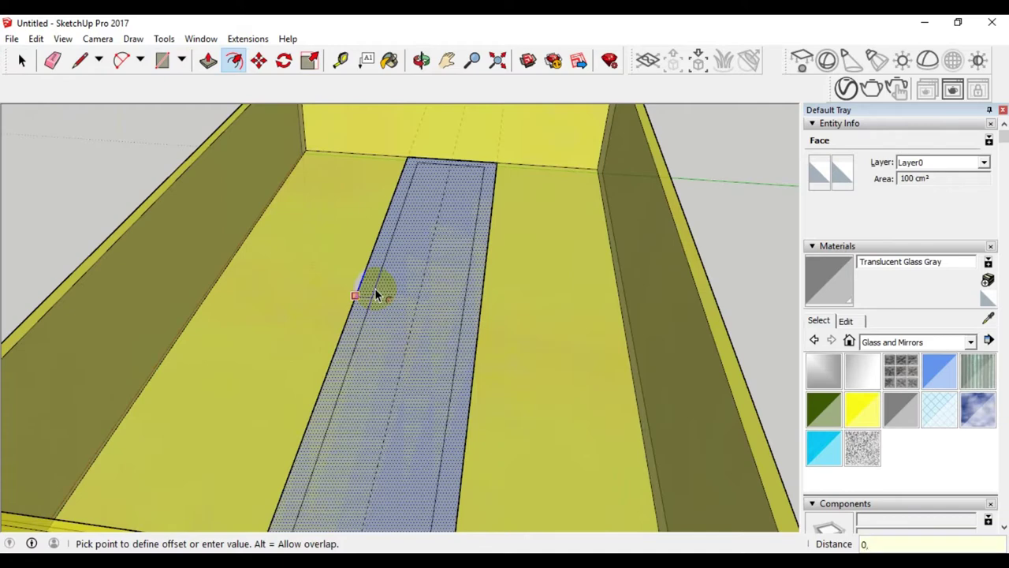
pyautogui.write('5')
pyautogui.press('Return')
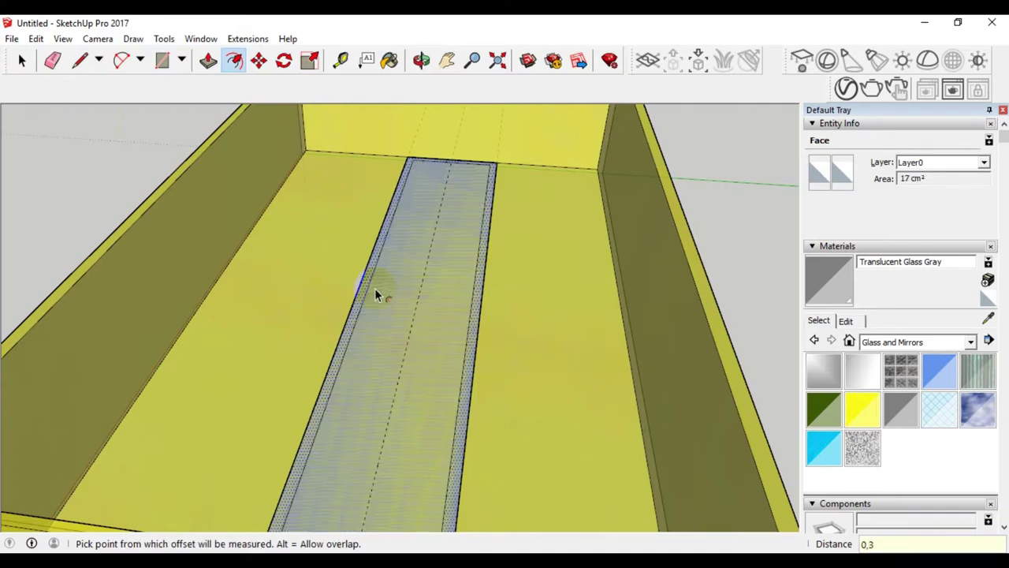
pyautogui.moveTo(398, 356); pyautogui.dragTo(442, 367, button='middle')
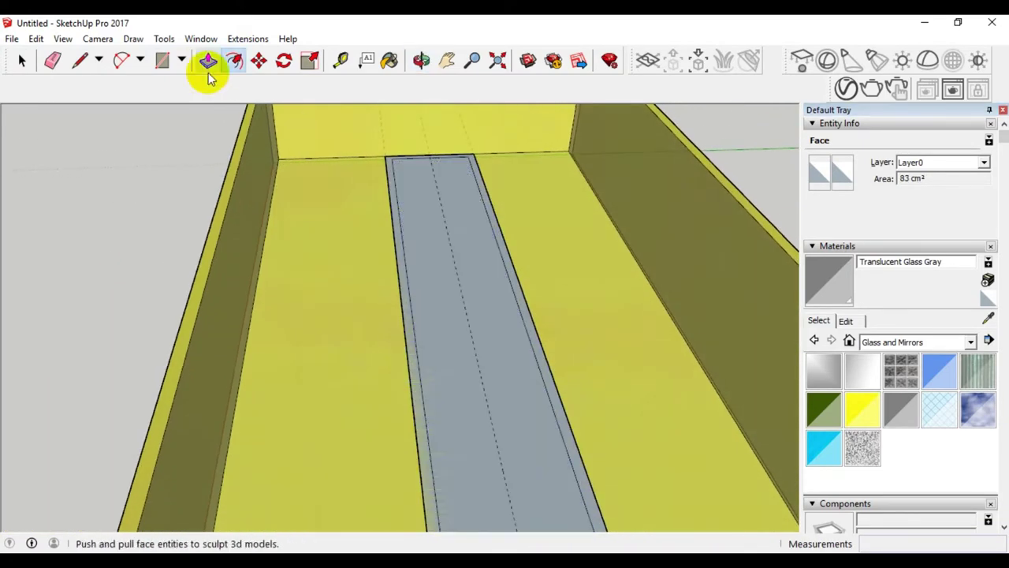
# - Delete the inner gray face so the yellow floor shows inside the gray frame
pyautogui.click(22, 61)
pyautogui.click(419, 205)
pyautogui.press('Delete')
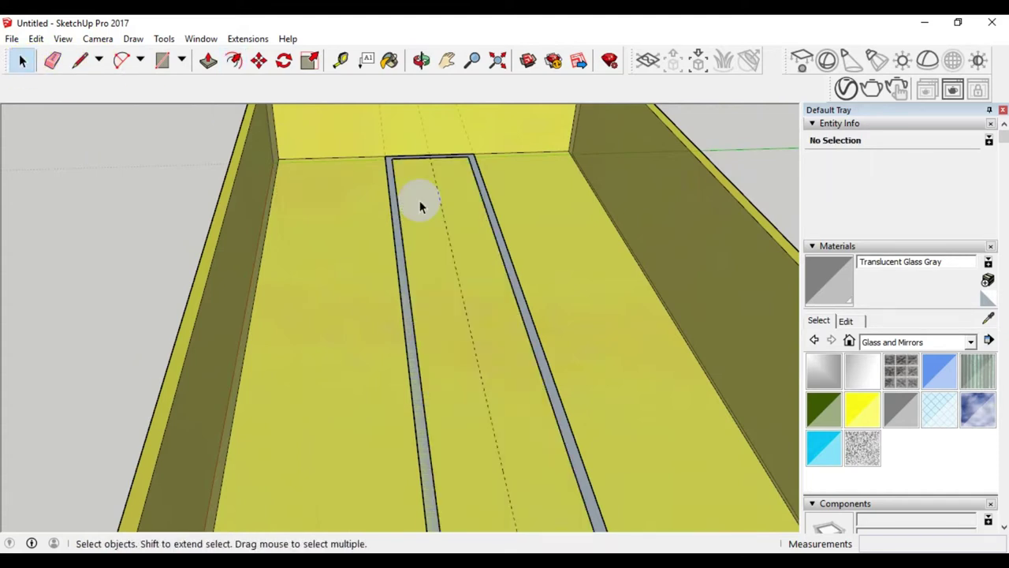
pyautogui.moveTo(336, 250); pyautogui.dragTo(406, 224, button='middle')
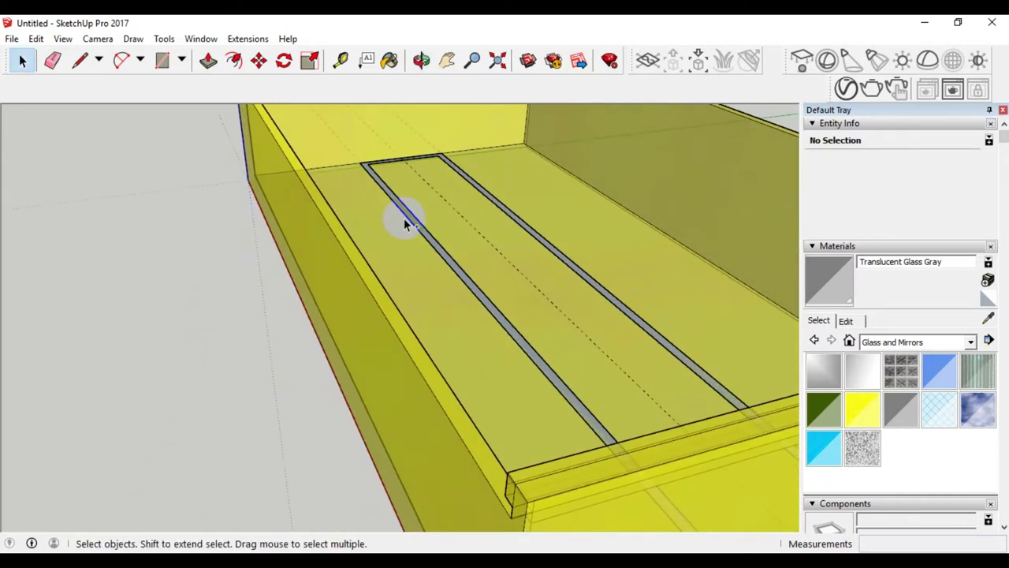
# - Restore the deleted inner face and draw a line from the channel corner along the glass strip
pyautogui.hotkey('ctrl', 'z')
pyautogui.scroll(3, 377, 163)
pyautogui.scroll(3, 360, 158)
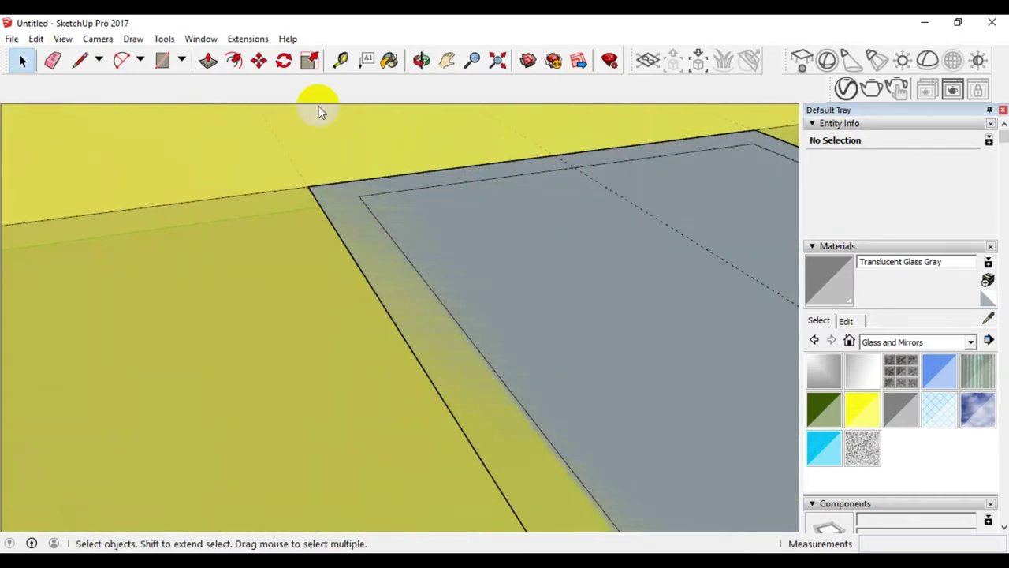
pyautogui.click(82, 61)
pyautogui.click(358, 195)
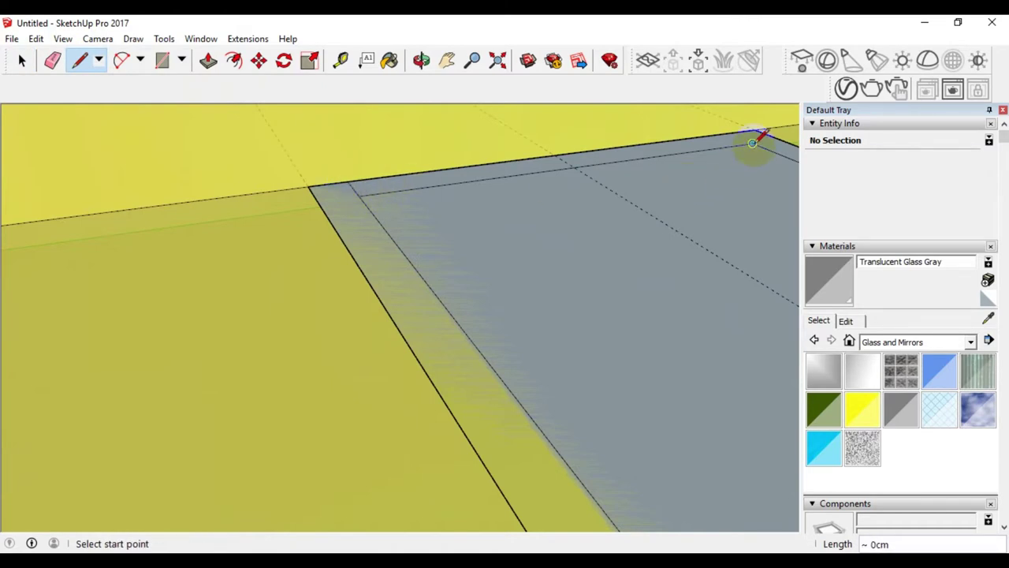
pyautogui.click(727, 132)
pyautogui.scroll(-3, 507, 252)
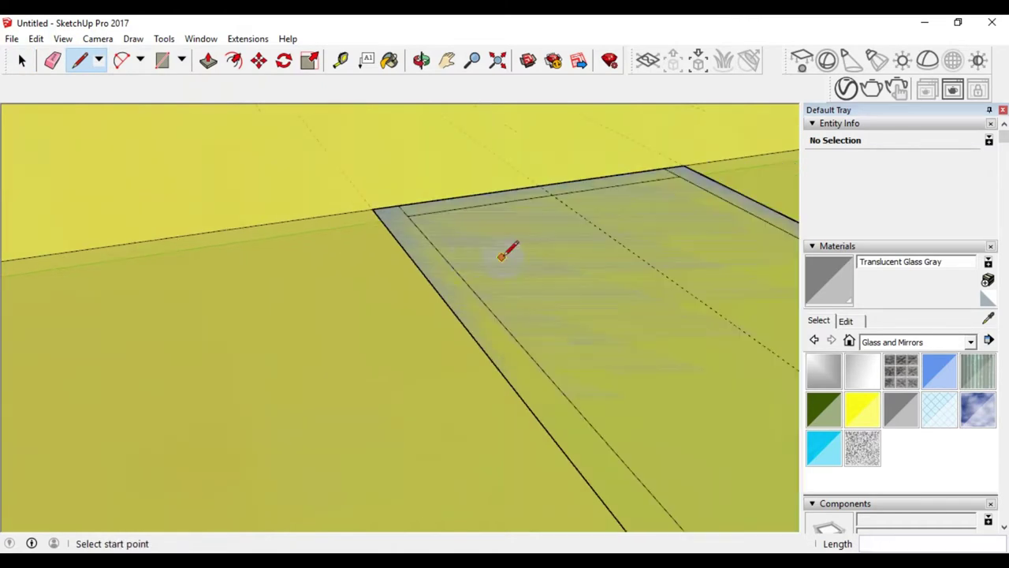
pyautogui.scroll(-3, 461, 255)
pyautogui.scroll(-3, 424, 292)
pyautogui.scroll(-3, 402, 316)
pyautogui.scroll(-2, 355, 351)
pyautogui.moveTo(333, 361)
pyautogui.mouseDown(button='middle')
pyautogui.moveTo(655, 401)
pyautogui.moveTo(579, 295)
pyautogui.moveTo(401, 273)
pyautogui.moveTo(541, 299)
pyautogui.mouseUp(button='middle')
pyautogui.scroll(3, 579, 296)
pyautogui.scroll(3, 520, 260)
pyautogui.scroll(2, 498, 234)
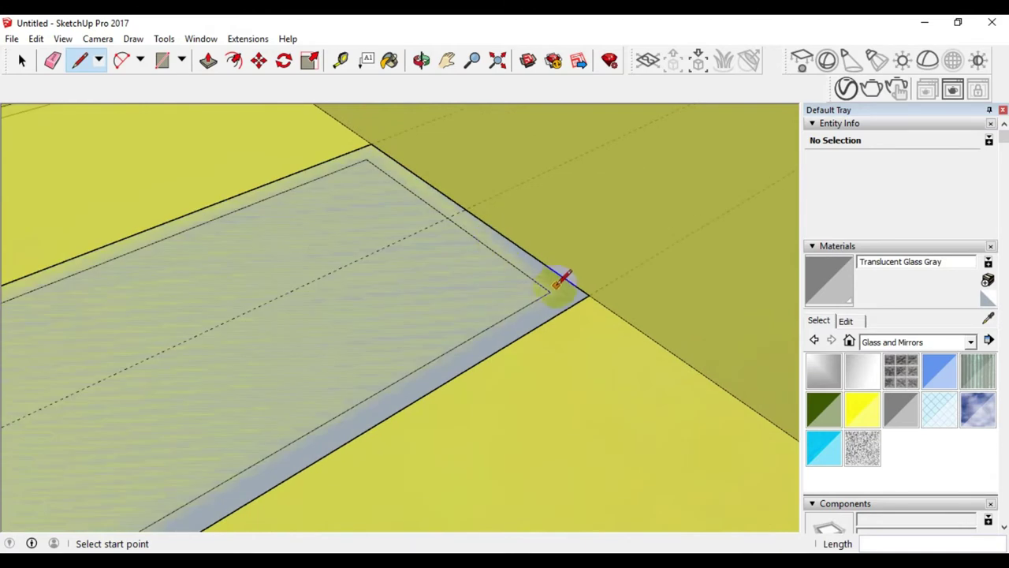
# - Draw two short lines across the glass strip's corners
pyautogui.click(549, 292)
pyautogui.click(568, 280)
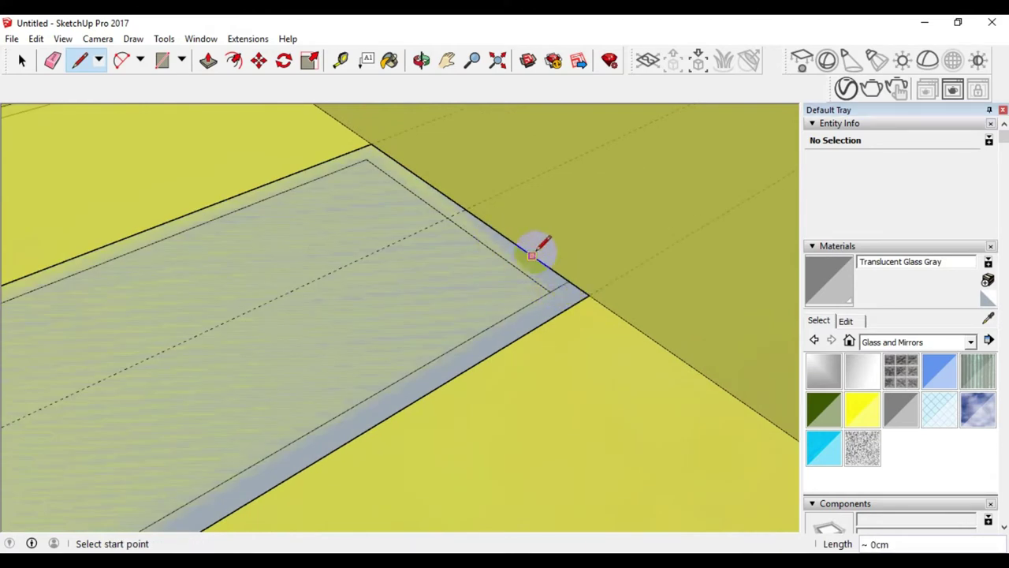
pyautogui.click(365, 158)
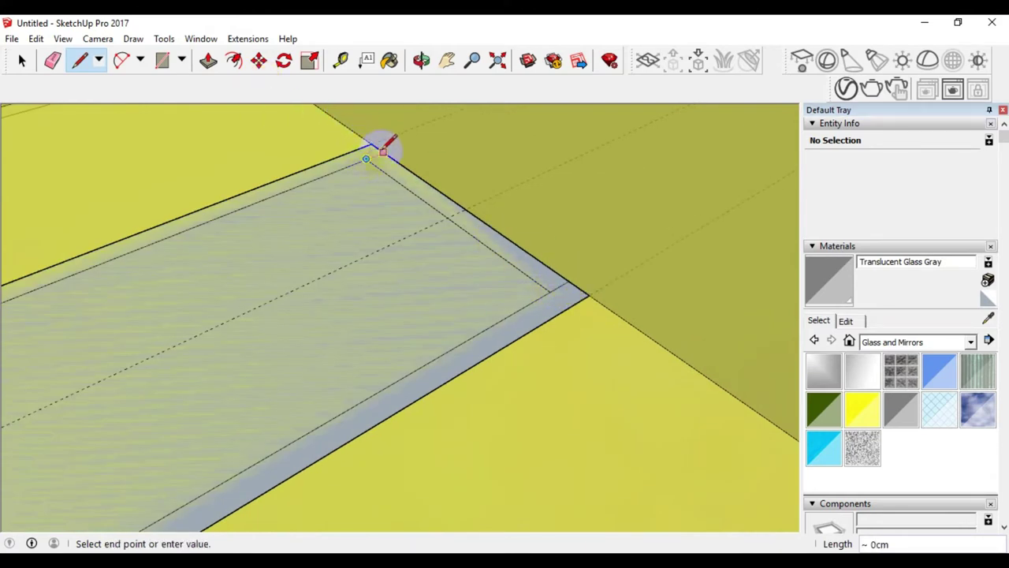
pyautogui.click(384, 149)
# - Select the glass strip's short edge together with its glass face
pyautogui.click(22, 61)
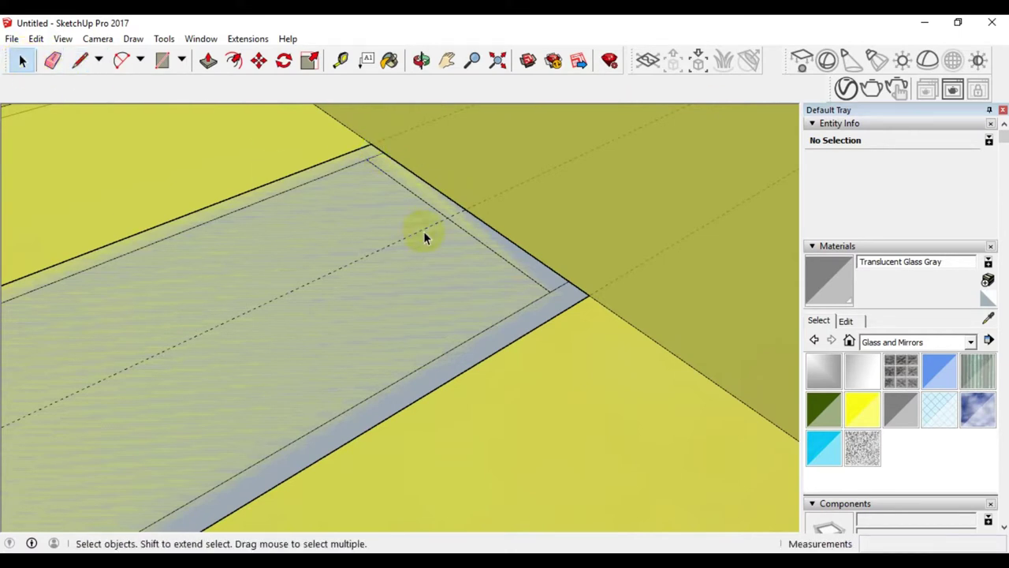
pyautogui.click(425, 207)
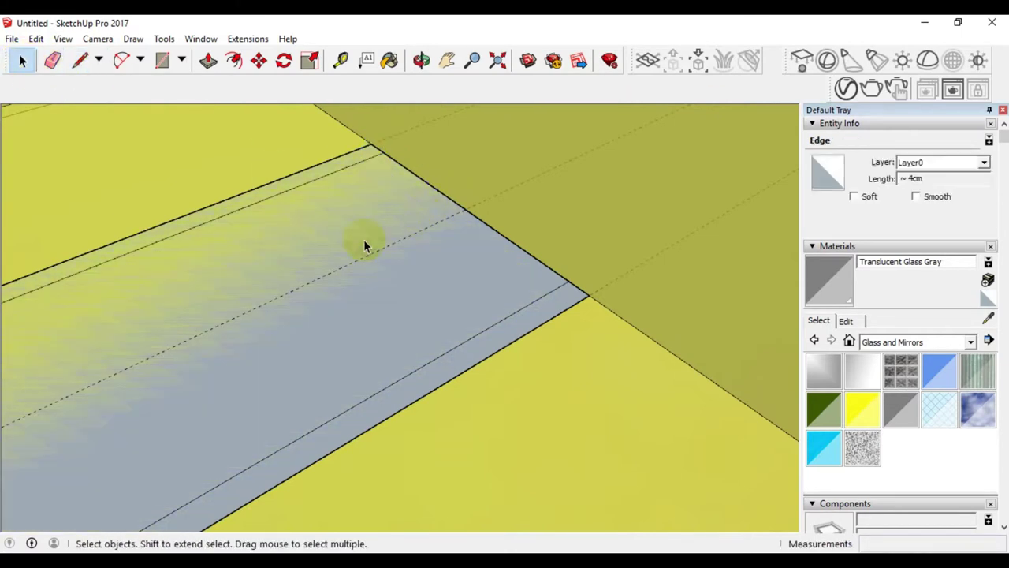
pyautogui.scroll(-5, 390, 238)
pyautogui.scroll(-3, 559, 243)
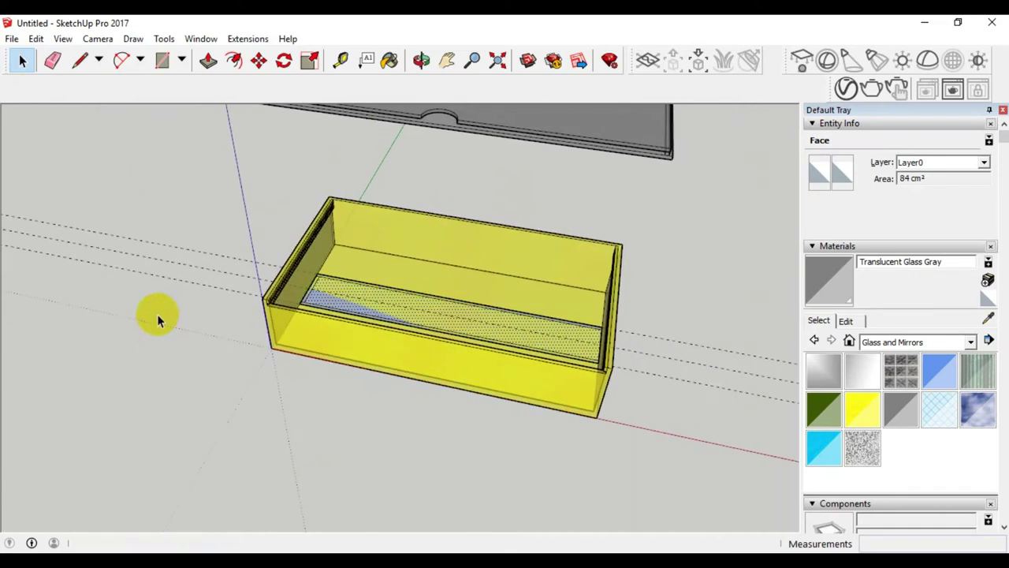
pyautogui.scroll(2, 158, 315)
pyautogui.scroll(3, 312, 294)
pyautogui.scroll(3, 332, 278)
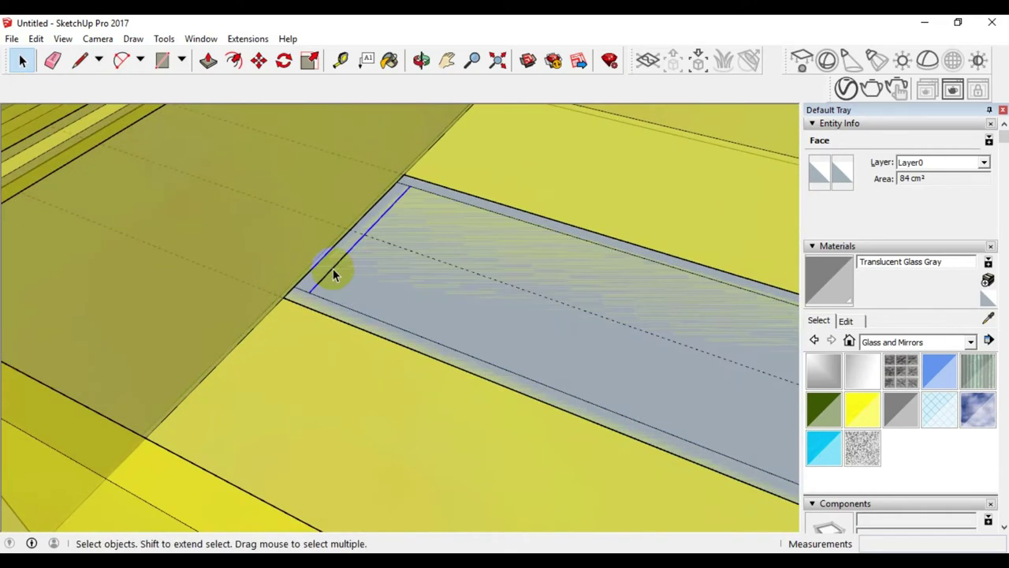
pyautogui.click(390, 298)
pyautogui.scroll(-2, 384, 298)
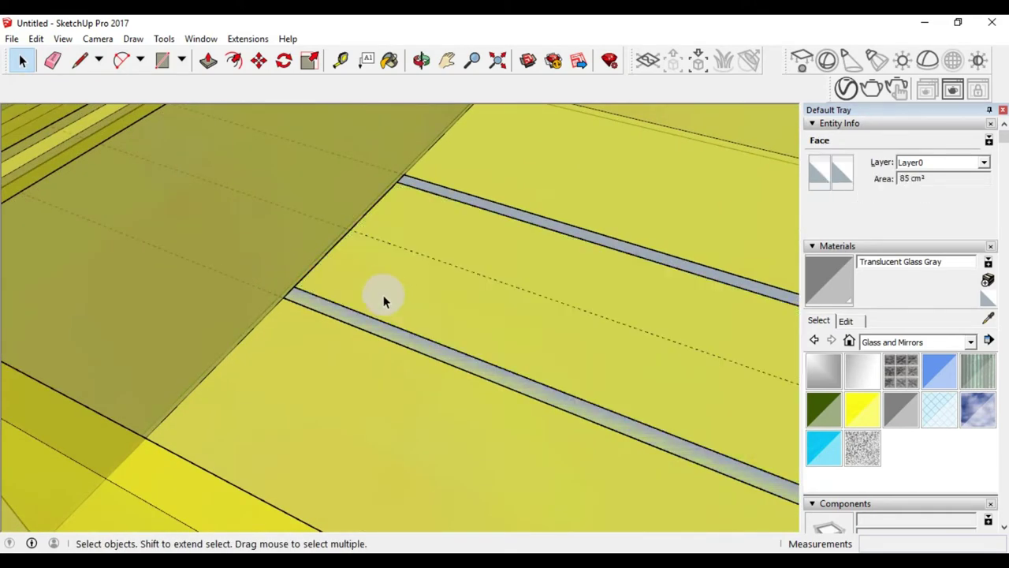
pyautogui.scroll(-3, 383, 300)
pyautogui.scroll(-2, 395, 299)
pyautogui.scroll(4, 552, 347)
pyautogui.moveTo(601, 379)
pyautogui.mouseDown(button='middle')
pyautogui.moveTo(428, 435)
pyautogui.moveTo(234, 365)
pyautogui.moveTo(447, 361)
pyautogui.moveTo(563, 373)
pyautogui.moveTo(428, 349)
pyautogui.moveTo(541, 334)
pyautogui.moveTo(551, 357)
pyautogui.moveTo(479, 335)
pyautogui.mouseUp(button='middle')
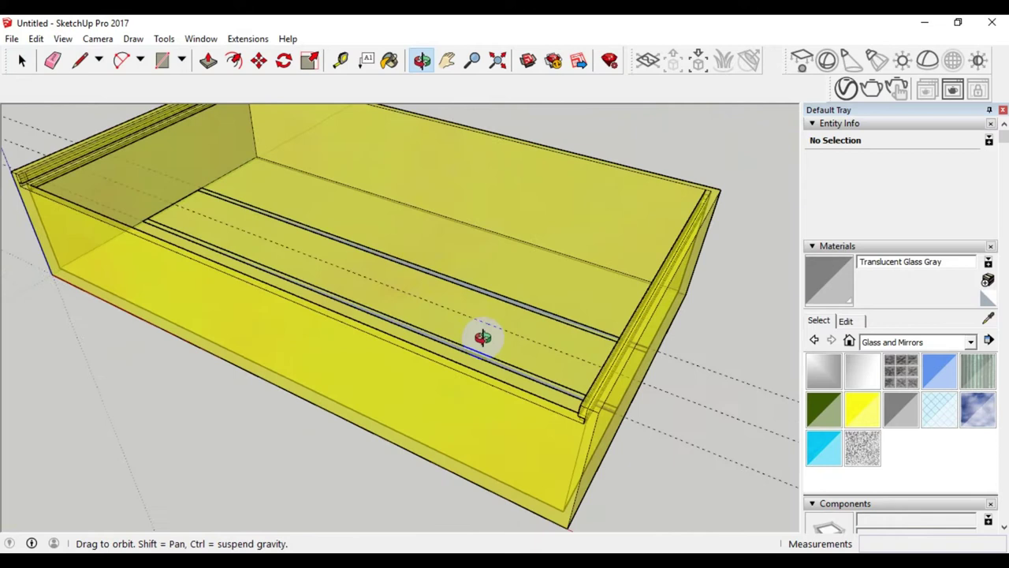
pyautogui.moveTo(355, 311); pyautogui.dragTo(368, 297, button='middle')
pyautogui.scroll(-3, 368, 297)
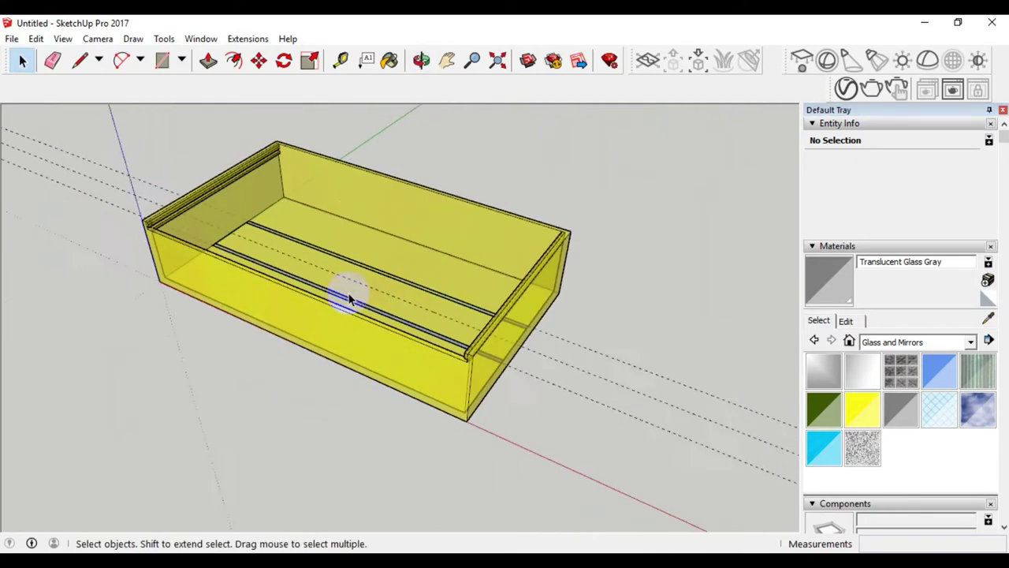
pyautogui.scroll(5, 309, 223)
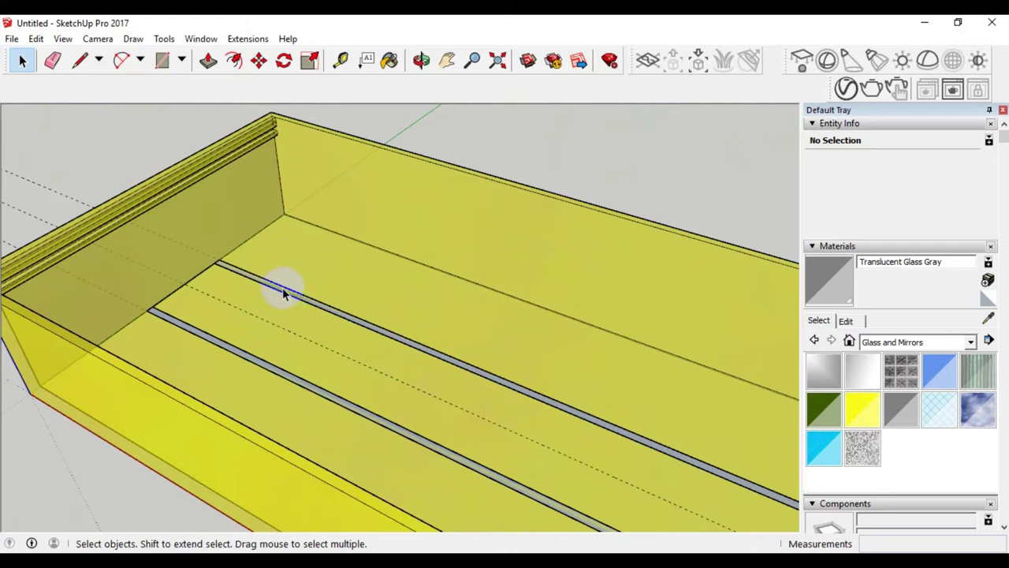
pyautogui.moveTo(269, 251)
pyautogui.mouseDown(button='middle')
pyautogui.moveTo(266, 308)
pyautogui.moveTo(282, 268)
pyautogui.mouseUp(button='middle')
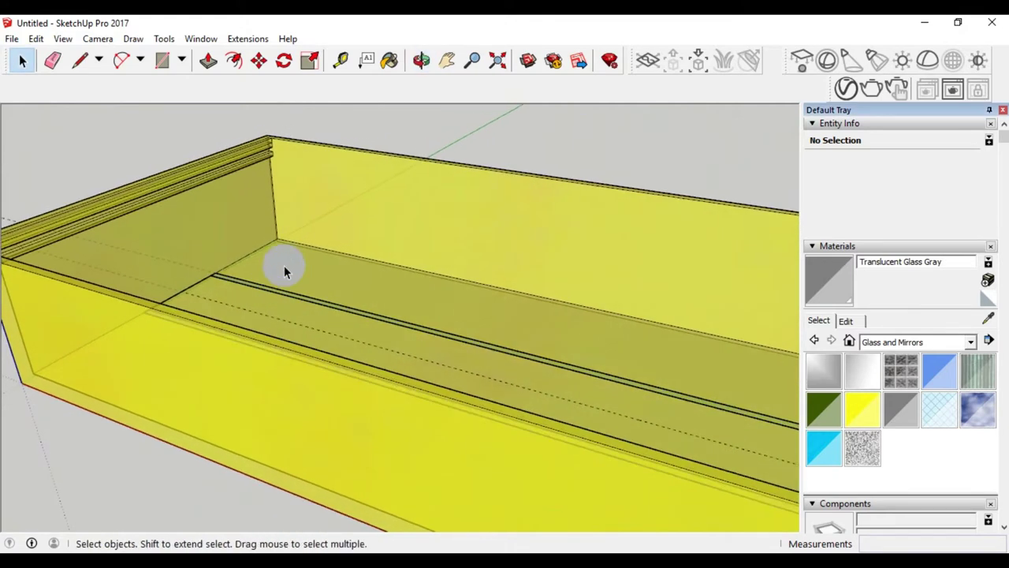
pyautogui.scroll(2, 277, 244)
pyautogui.moveTo(269, 233); pyautogui.dragTo(302, 168, button='middle')
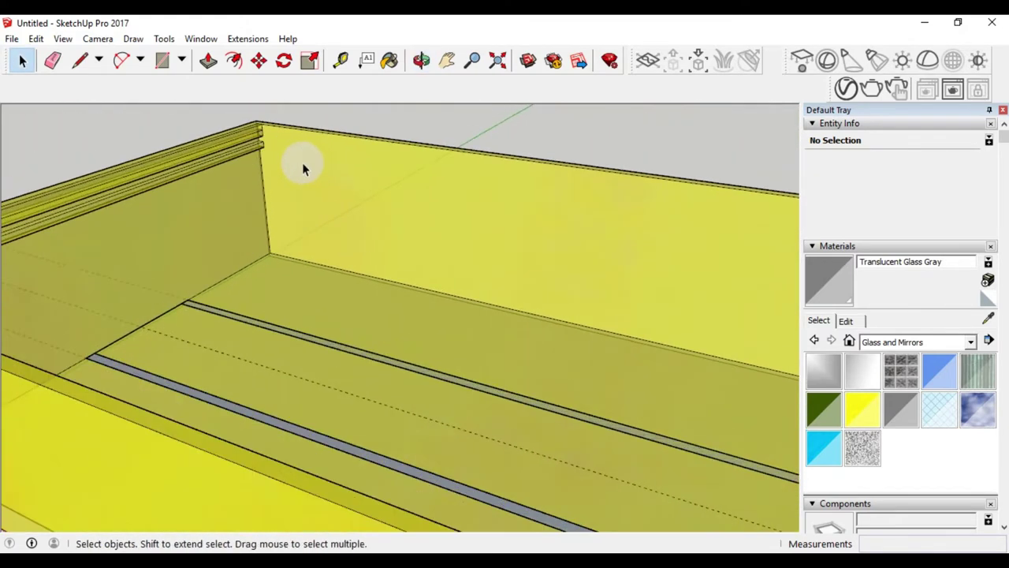
pyautogui.click(342, 61)
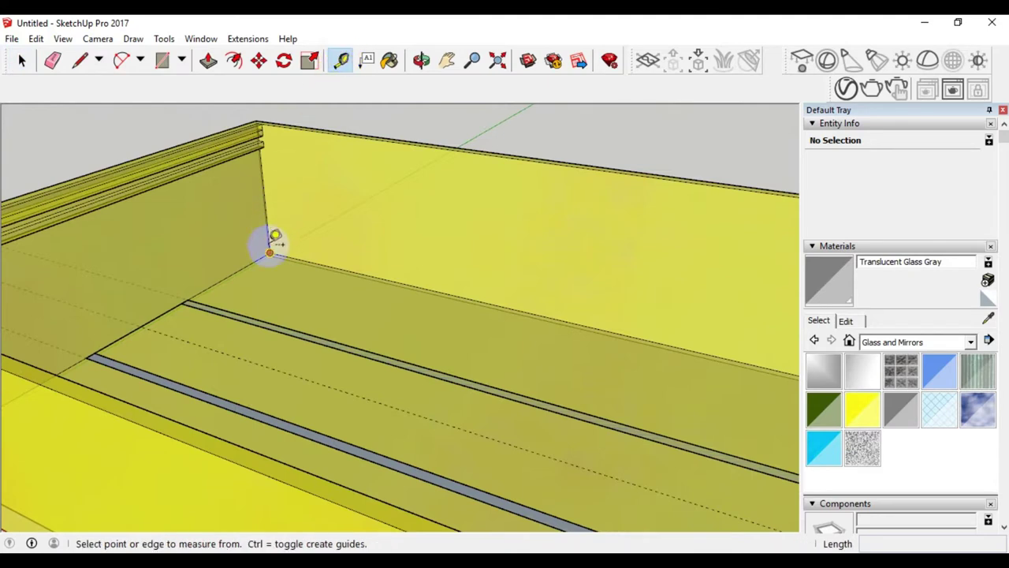
pyautogui.click(244, 266)
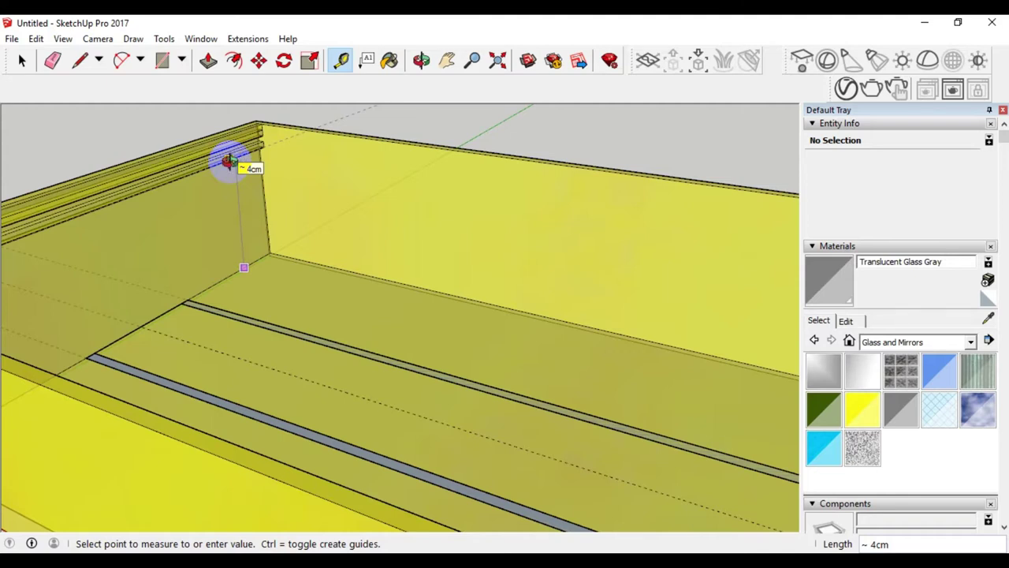
pyautogui.moveTo(229, 160); pyautogui.dragTo(228, 130, button='middle')
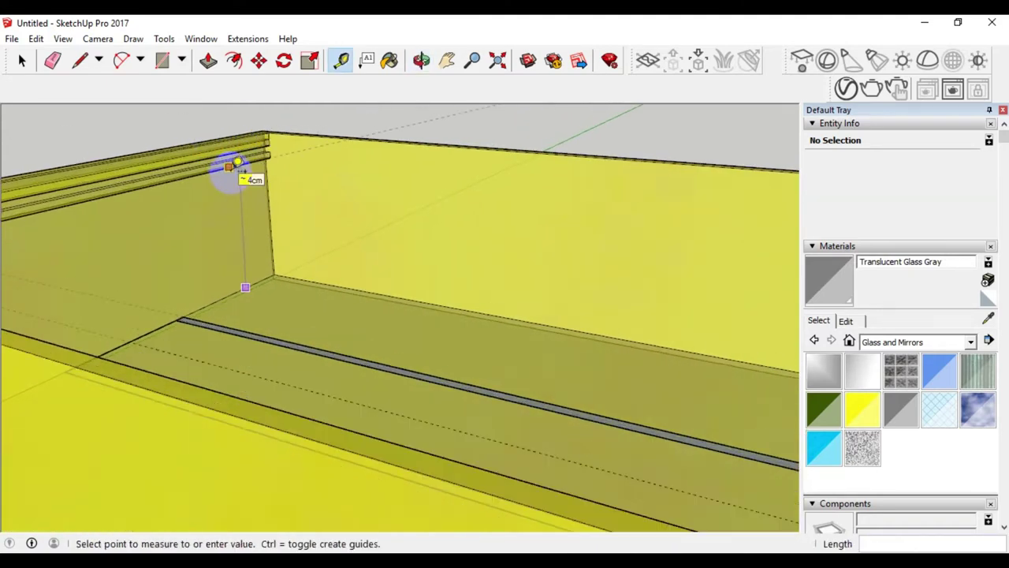
pyautogui.moveTo(230, 166); pyautogui.dragTo(242, 160, button='middle')
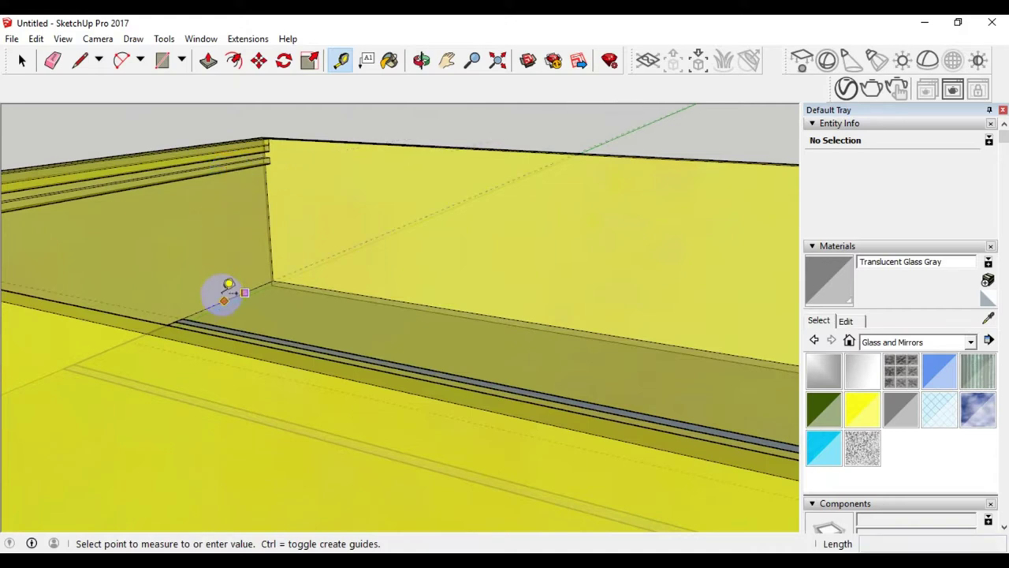
pyautogui.scroll(-5, 218, 292)
pyautogui.moveTo(218, 293)
pyautogui.mouseDown(button='middle')
pyautogui.moveTo(253, 382)
pyautogui.moveTo(197, 280)
pyautogui.mouseUp(button='middle')
pyautogui.click(196, 278)
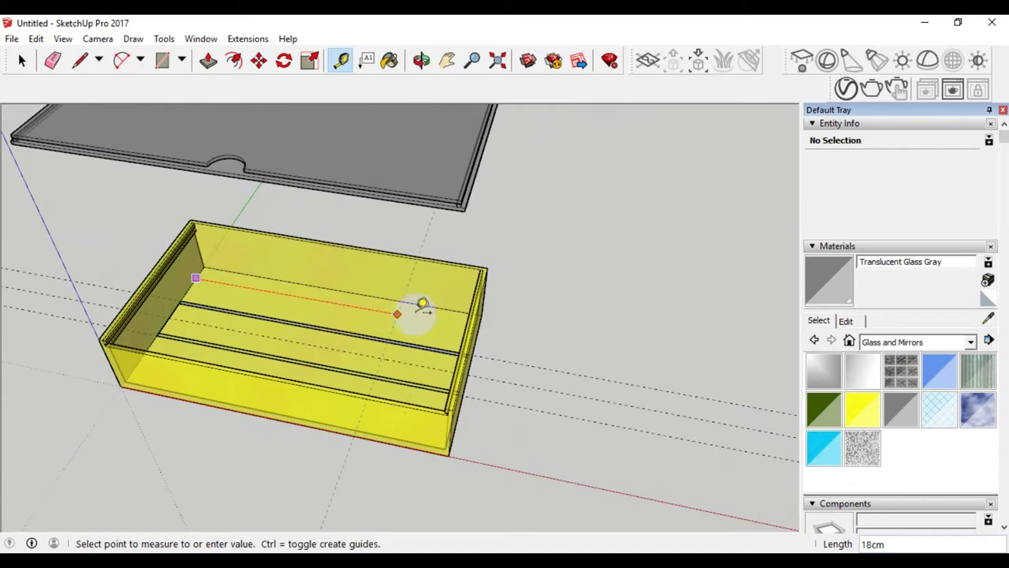
pyautogui.moveTo(446, 318)
pyautogui.mouseDown(button='middle')
pyautogui.moveTo(482, 342)
pyautogui.moveTo(459, 298)
pyautogui.mouseUp(button='middle')
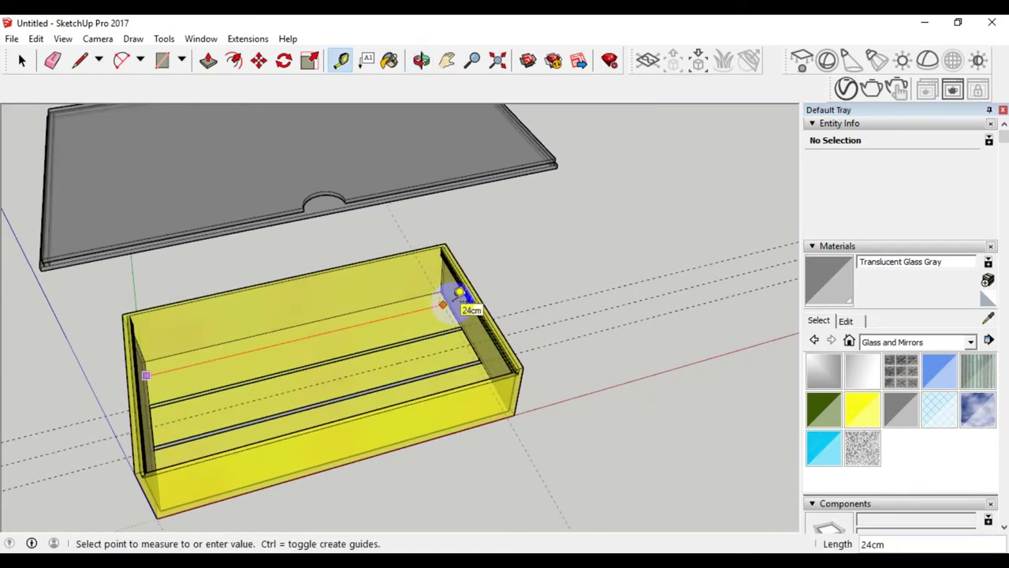
pyautogui.click(21, 60)
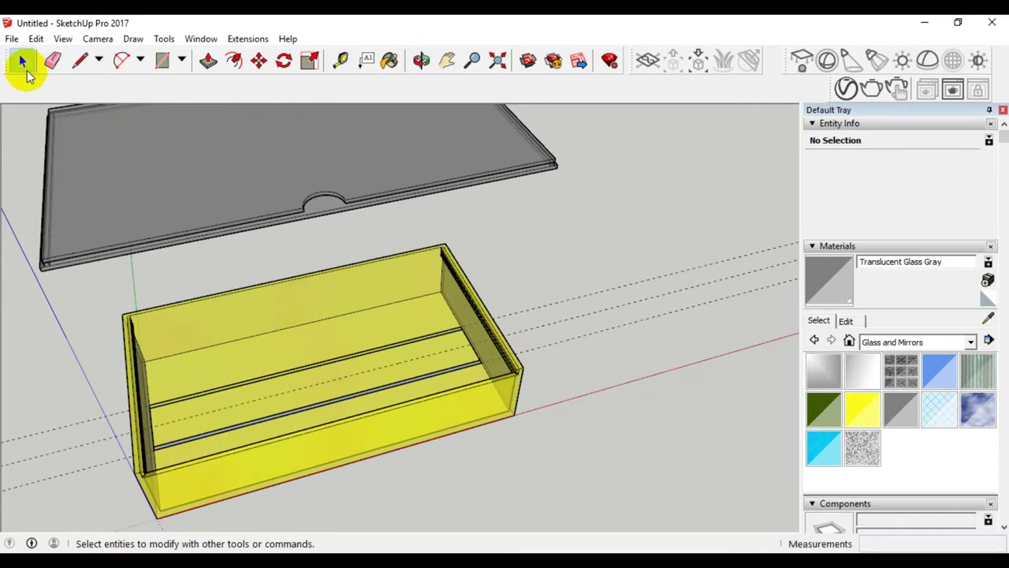
# - Push/Pull one floor rail up 4cm into a gray divider wall
pyautogui.moveTo(450, 405)
pyautogui.mouseDown(button='middle')
pyautogui.moveTo(354, 450)
pyautogui.moveTo(431, 426)
pyautogui.moveTo(321, 270)
pyautogui.mouseUp(button='middle')
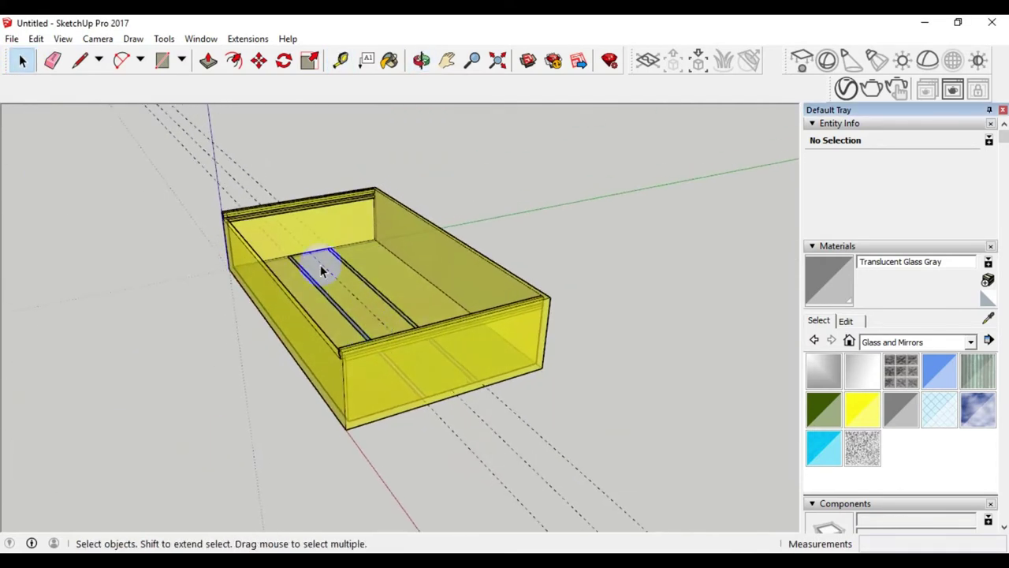
pyautogui.scroll(3, 321, 270)
pyautogui.scroll(3, 293, 264)
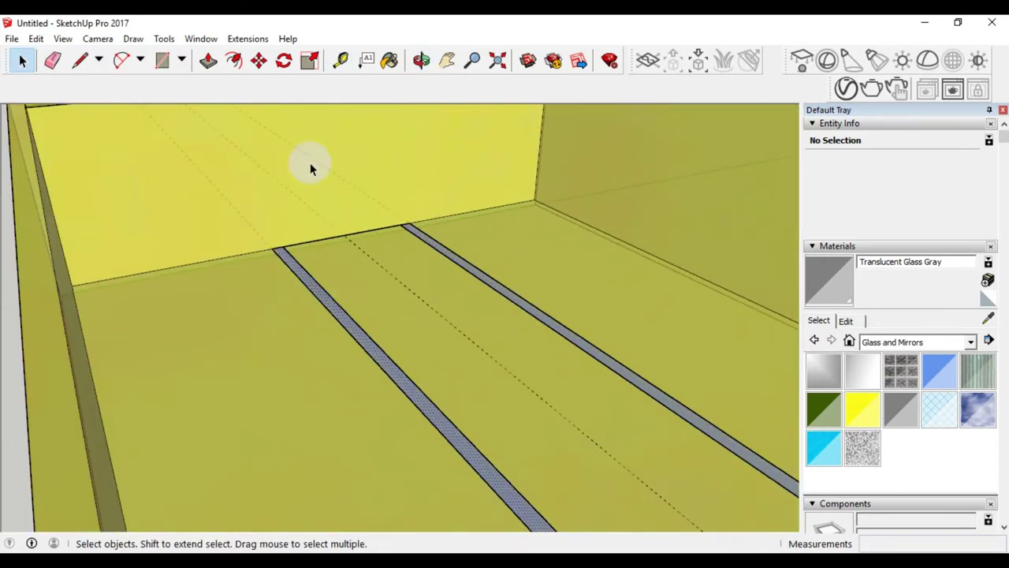
pyautogui.click(208, 61)
pyautogui.click(309, 275)
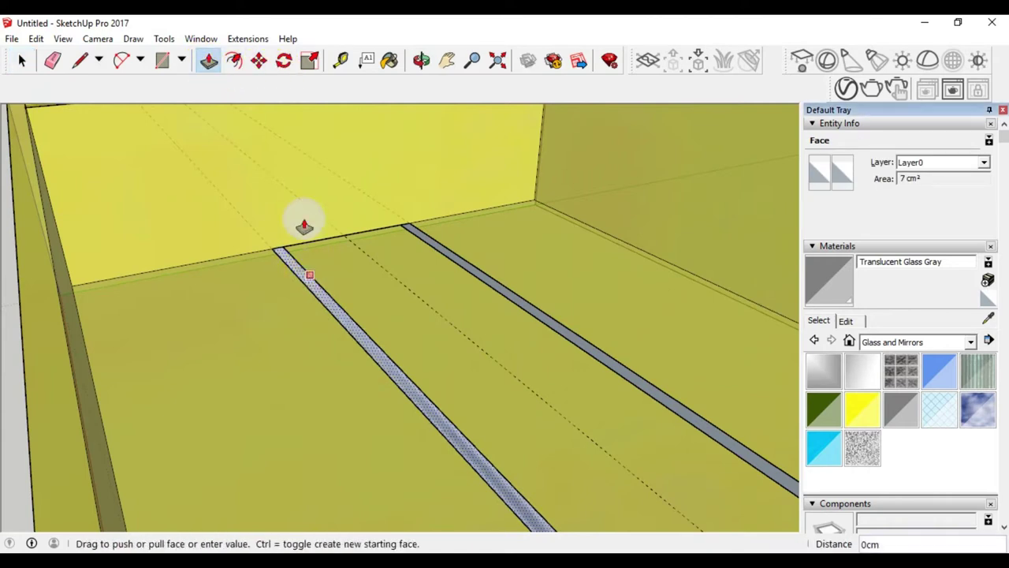
pyautogui.write('4')
pyautogui.press('Return')
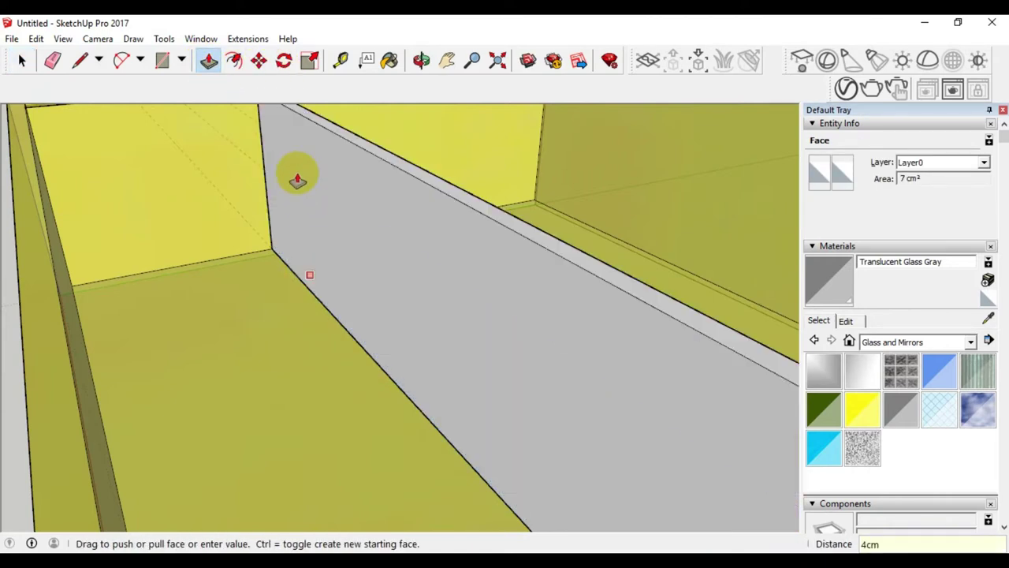
# - Pull the divider wall's thin top face slightly higher
pyautogui.moveTo(331, 288)
pyautogui.mouseDown(button='middle')
pyautogui.moveTo(298, 240)
pyautogui.moveTo(284, 165)
pyautogui.moveTo(300, 147)
pyautogui.mouseUp(button='middle')
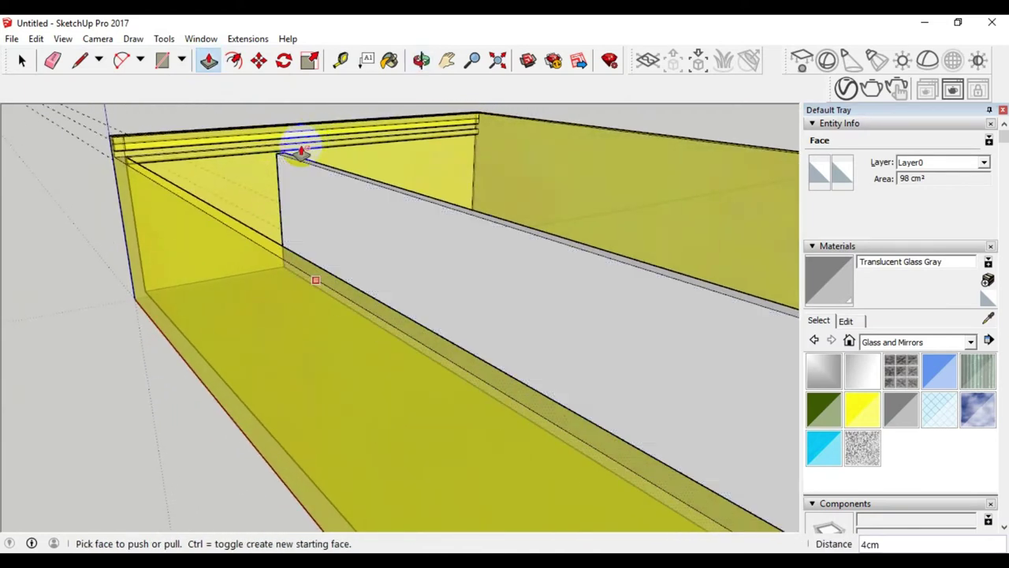
pyautogui.scroll(3, 281, 146)
pyautogui.scroll(2, 272, 162)
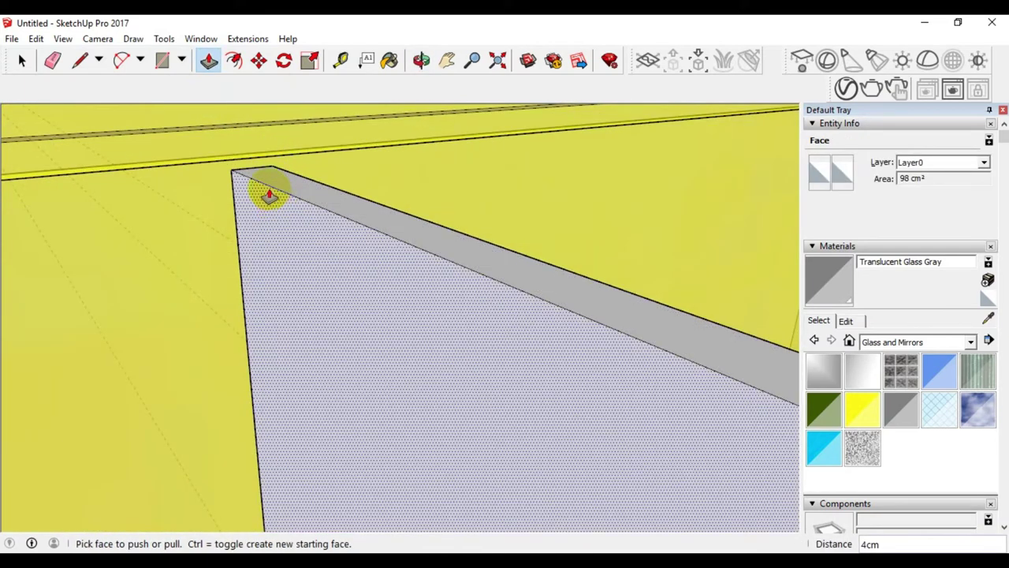
pyautogui.click(267, 170)
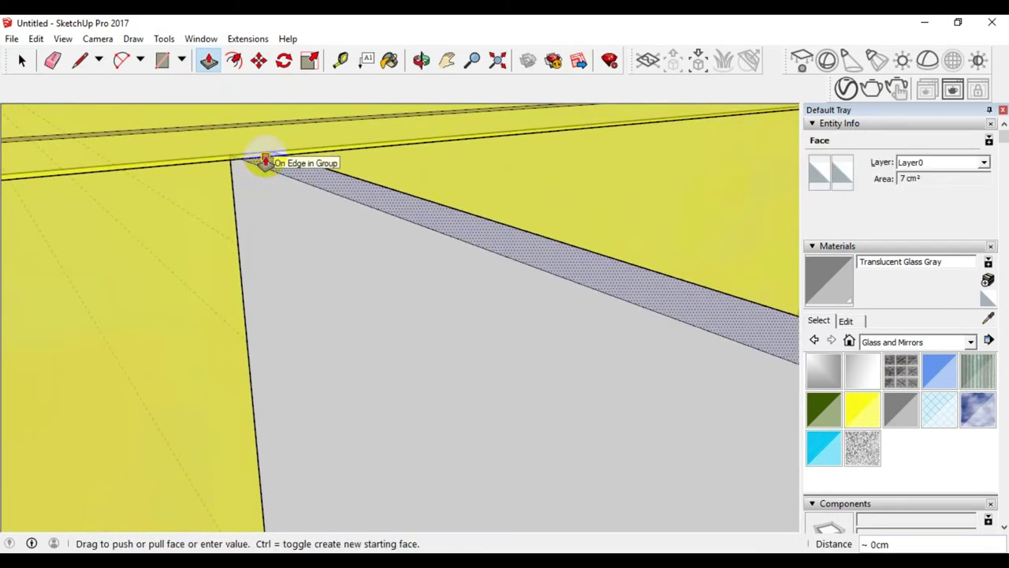
pyautogui.click(265, 160)
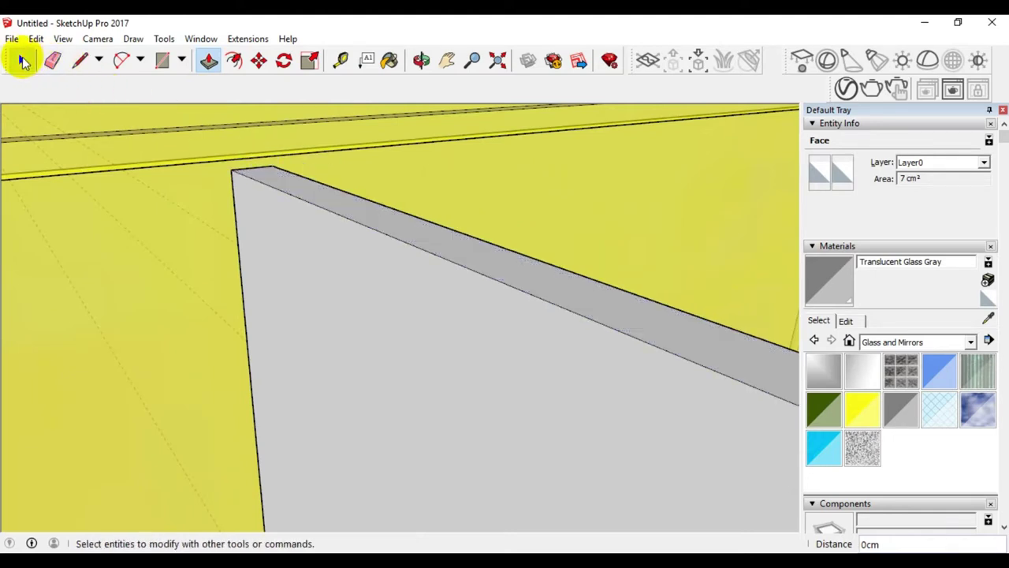
pyautogui.click(22, 61)
pyautogui.scroll(-5, 344, 355)
# - Raise the first floor strip into a divider wall up to the rim edge
pyautogui.moveTo(345, 354); pyautogui.dragTo(349, 457, button='middle')
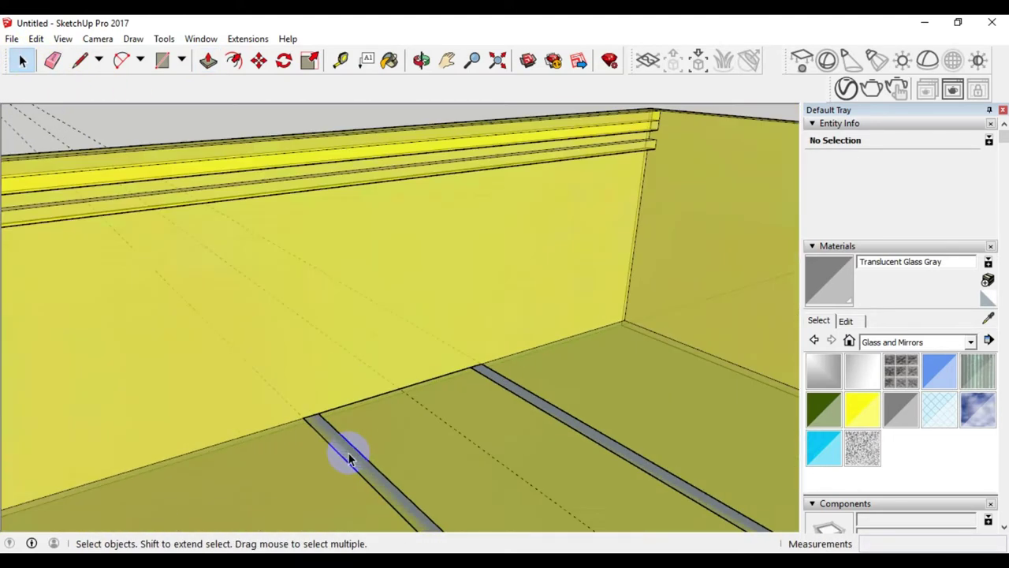
pyautogui.scroll(3, 338, 437)
pyautogui.click(208, 61)
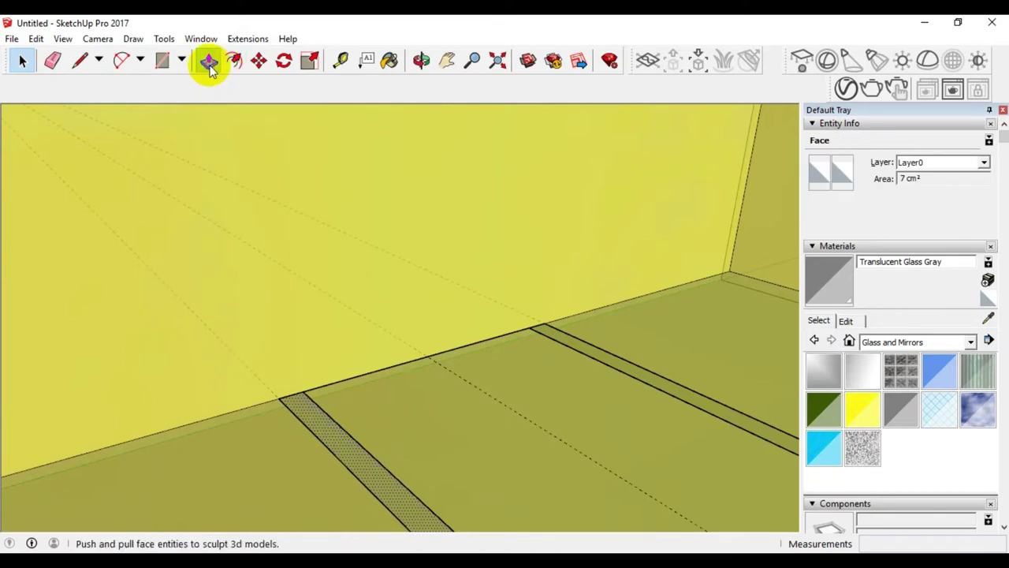
pyautogui.scroll(-3, 311, 446)
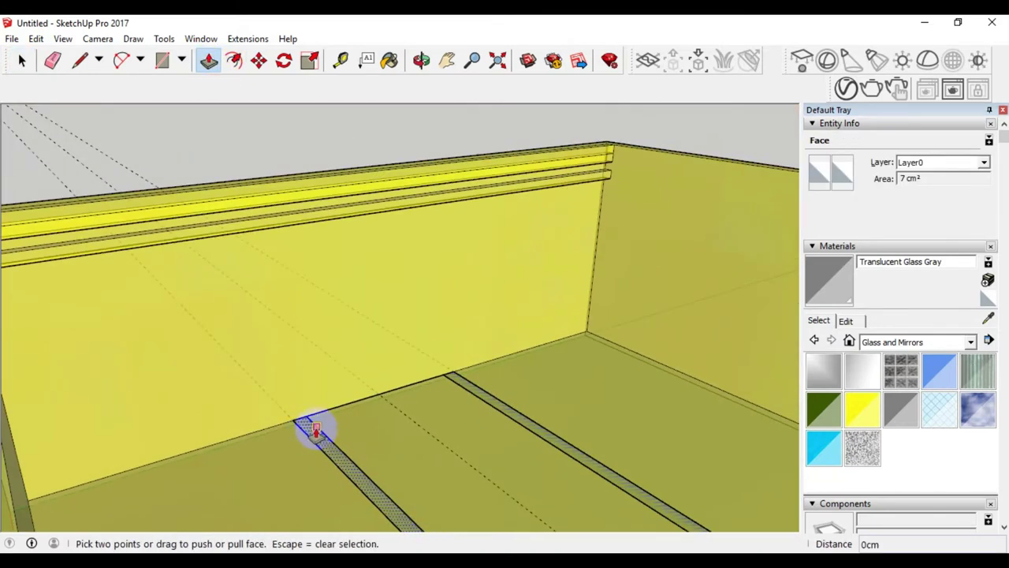
pyautogui.click(316, 429)
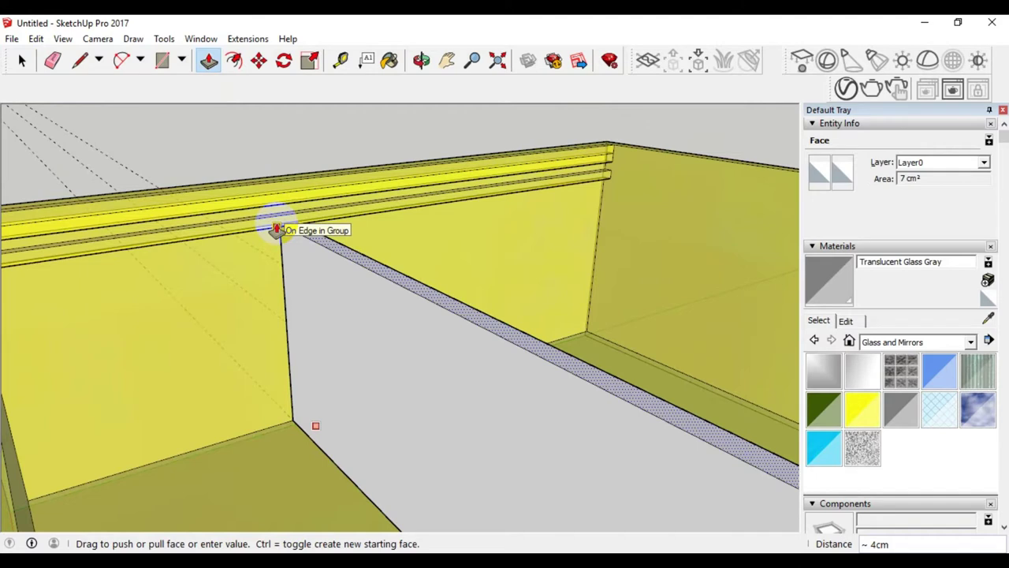
pyautogui.click(276, 229)
# - Cancel the stray extrusion and pull the second floor strip up into a divider
pyautogui.moveTo(496, 350)
pyautogui.mouseDown(button='middle')
pyautogui.moveTo(289, 265)
pyautogui.moveTo(287, 276)
pyautogui.mouseUp(button='middle')
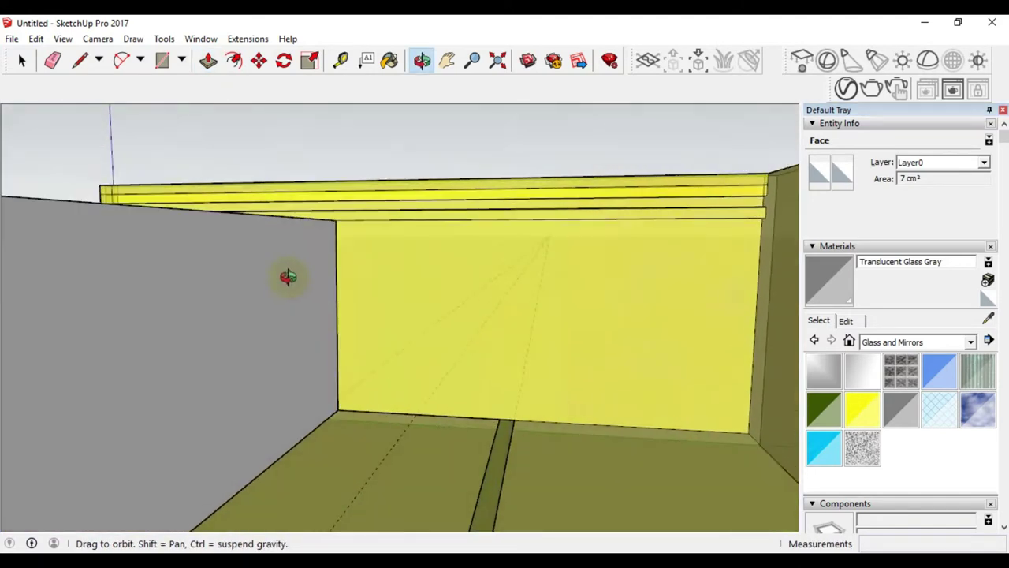
pyautogui.scroll(-1, 284, 315)
pyautogui.scroll(-3, 368, 295)
pyautogui.scroll(-3, 371, 295)
pyautogui.scroll(5, 359, 353)
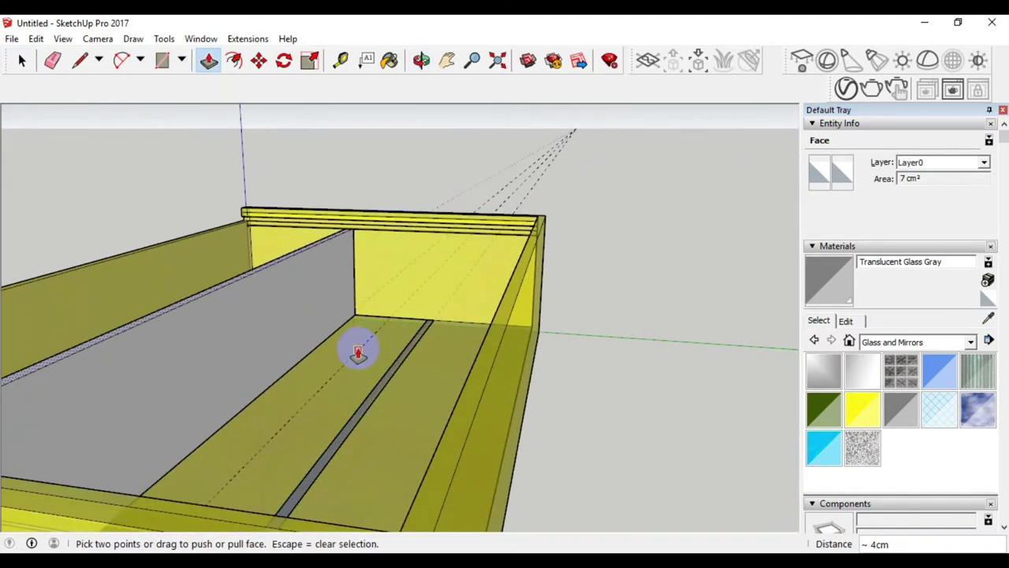
pyautogui.moveTo(359, 353); pyautogui.dragTo(413, 365, button='middle')
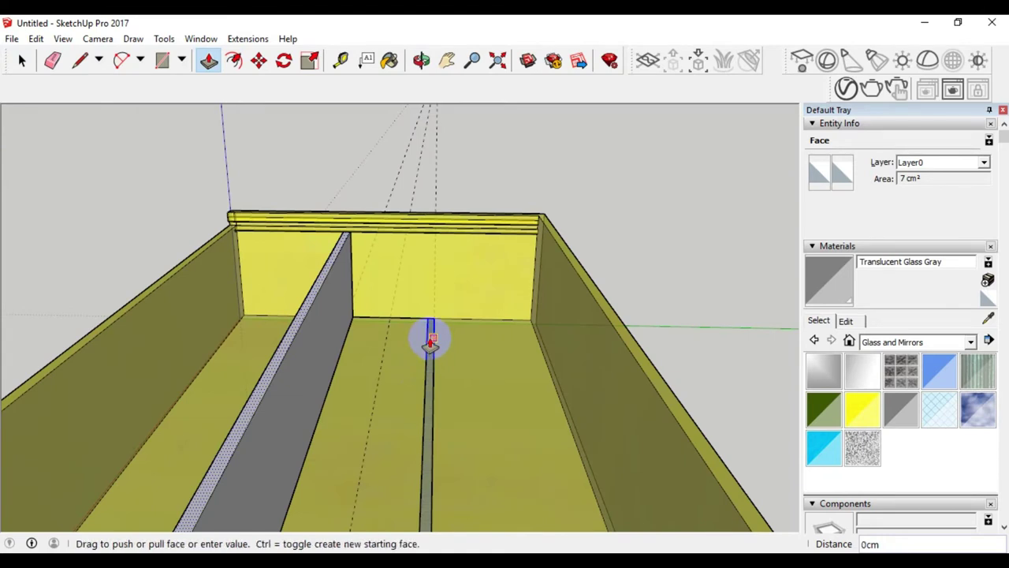
pyautogui.click(22, 60)
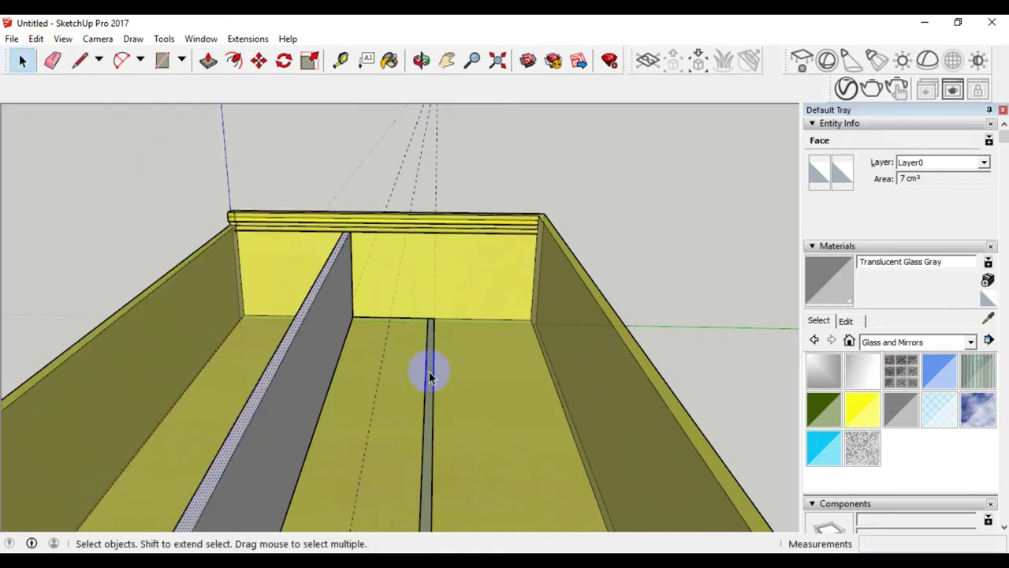
pyautogui.click(208, 61)
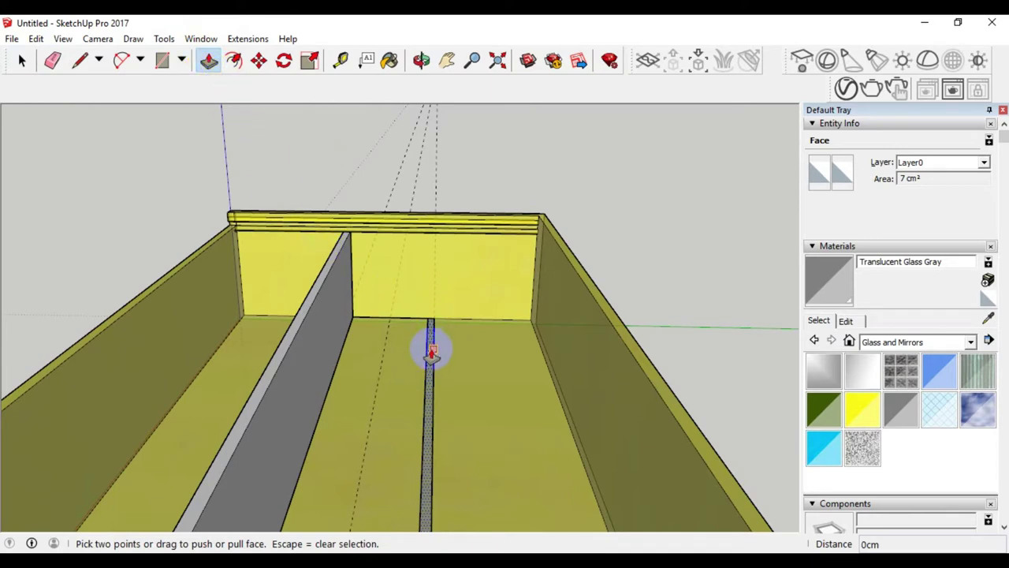
pyautogui.moveTo(431, 352); pyautogui.dragTo(439, 230)
pyautogui.scroll(2, 439, 230)
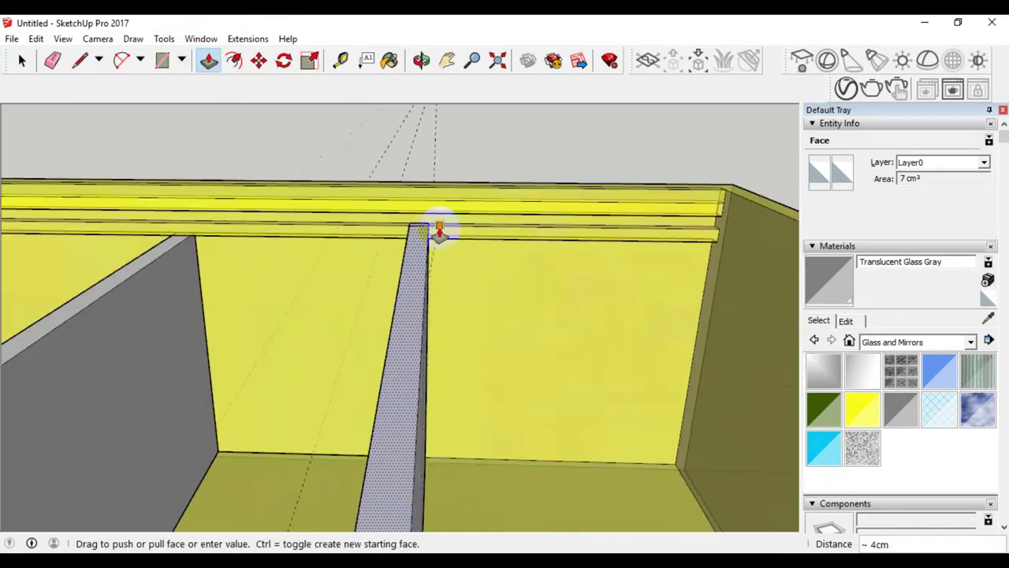
pyautogui.scroll(3, 439, 230)
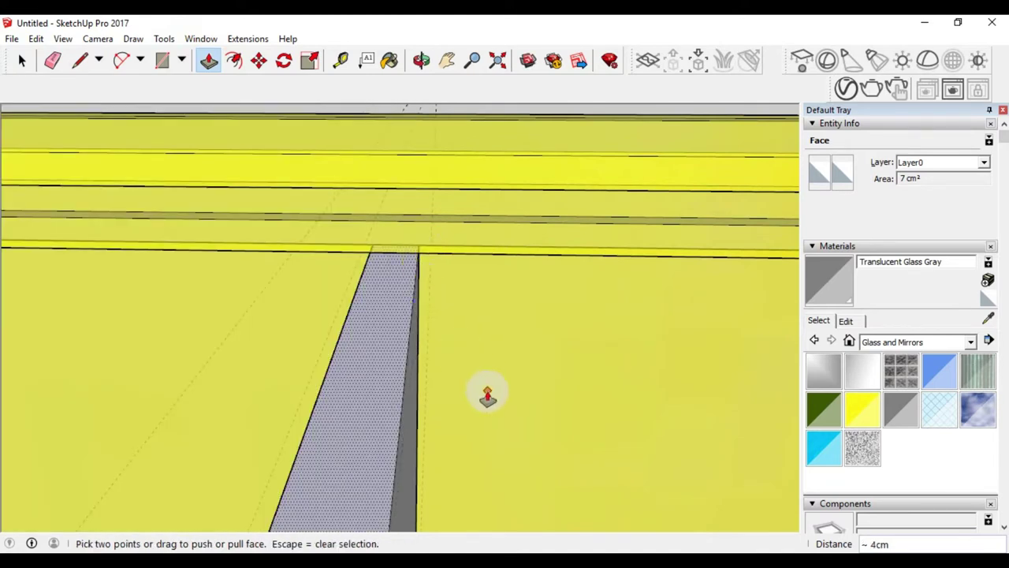
pyautogui.moveTo(487, 396)
pyautogui.mouseDown(button='middle')
pyautogui.moveTo(355, 308)
pyautogui.moveTo(469, 407)
pyautogui.mouseUp(button='middle')
pyautogui.scroll(-2, 482, 297)
pyautogui.scroll(-3, 485, 300)
pyautogui.scroll(-3, 486, 298)
pyautogui.moveTo(491, 287)
pyautogui.mouseDown(button='middle')
pyautogui.moveTo(497, 405)
pyautogui.moveTo(491, 338)
pyautogui.moveTo(471, 388)
pyautogui.moveTo(383, 406)
pyautogui.moveTo(367, 322)
pyautogui.moveTo(434, 407)
pyautogui.moveTo(401, 407)
pyautogui.moveTo(412, 434)
pyautogui.mouseUp(button='middle')
pyautogui.scroll(3, 419, 360)
pyautogui.scroll(2, 427, 372)
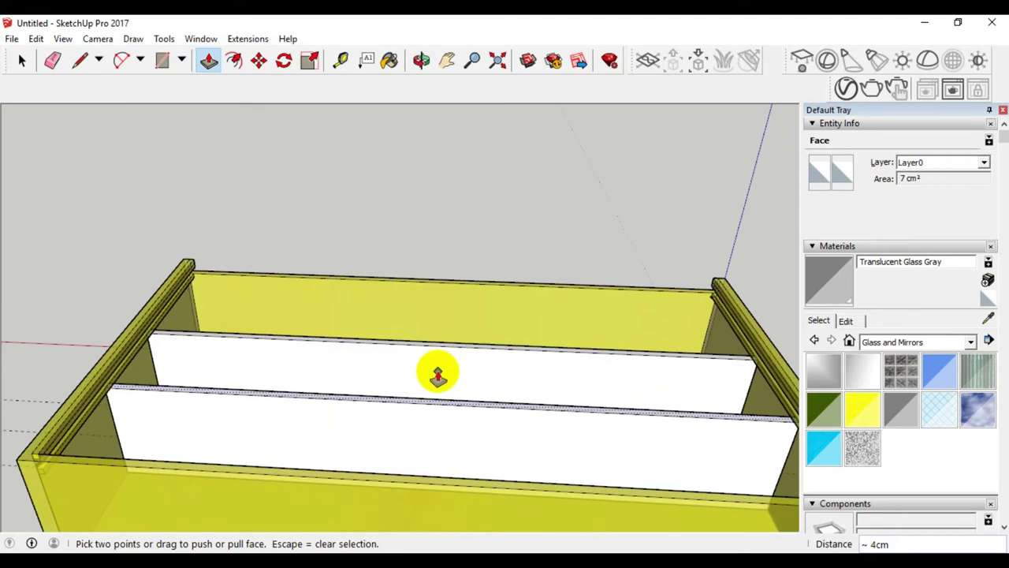
pyautogui.scroll(-2, 438, 373)
pyautogui.scroll(-2, 439, 372)
pyautogui.moveTo(439, 372)
pyautogui.mouseDown(button='middle')
pyautogui.moveTo(439, 412)
pyautogui.moveTo(610, 419)
pyautogui.moveTo(541, 408)
pyautogui.moveTo(588, 384)
pyautogui.moveTo(536, 313)
pyautogui.moveTo(541, 300)
pyautogui.moveTo(588, 286)
pyautogui.moveTo(547, 267)
pyautogui.moveTo(522, 338)
pyautogui.moveTo(383, 342)
pyautogui.moveTo(392, 318)
pyautogui.moveTo(462, 323)
pyautogui.moveTo(540, 349)
pyautogui.moveTo(288, 376)
pyautogui.moveTo(260, 322)
pyautogui.moveTo(354, 333)
pyautogui.moveTo(640, 407)
pyautogui.mouseUp(button='middle')
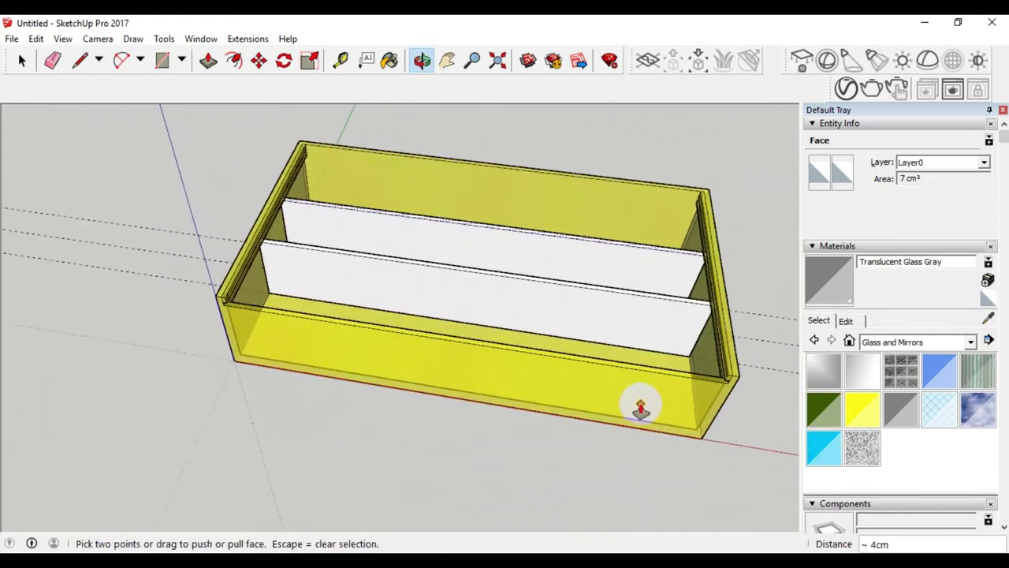
pyautogui.moveTo(381, 349)
pyautogui.mouseDown(button='middle')
pyautogui.moveTo(392, 401)
pyautogui.moveTo(560, 357)
pyautogui.moveTo(360, 270)
pyautogui.mouseUp(button='middle')
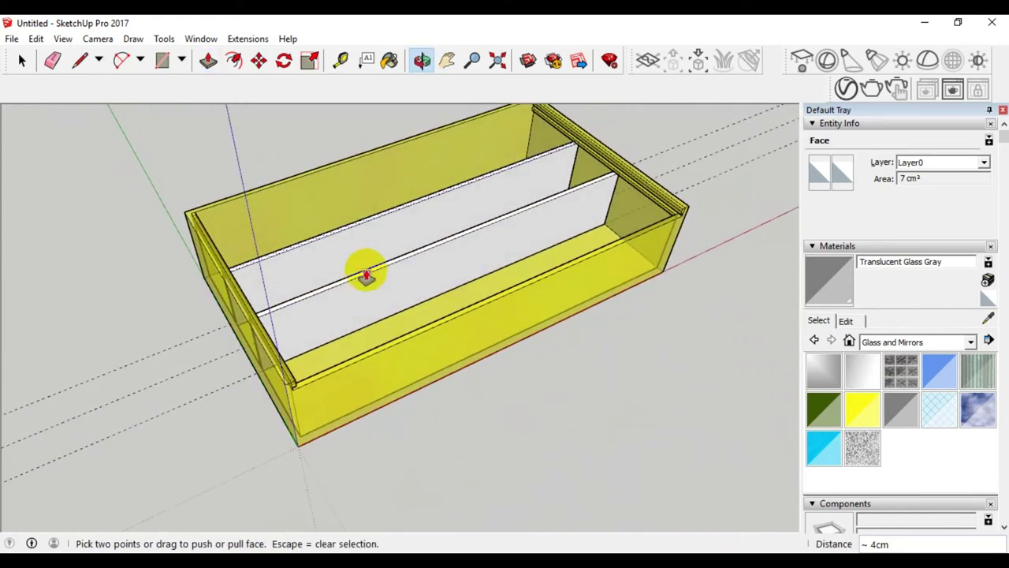
pyautogui.scroll(3, 292, 282)
pyautogui.scroll(2, 304, 281)
pyautogui.scroll(2, 307, 288)
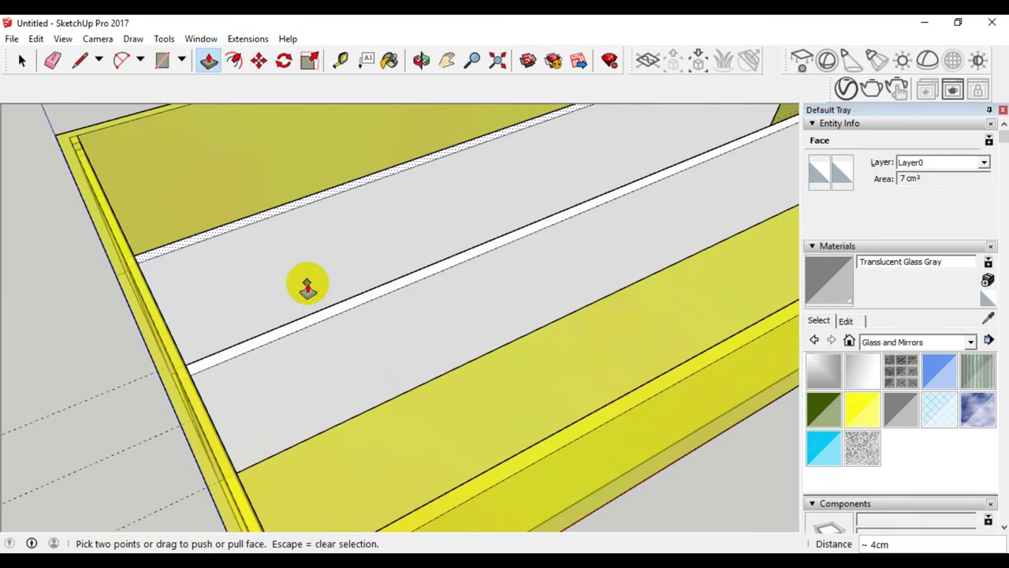
pyautogui.scroll(-3, 307, 287)
pyautogui.scroll(-2, 307, 288)
pyautogui.scroll(1, 308, 288)
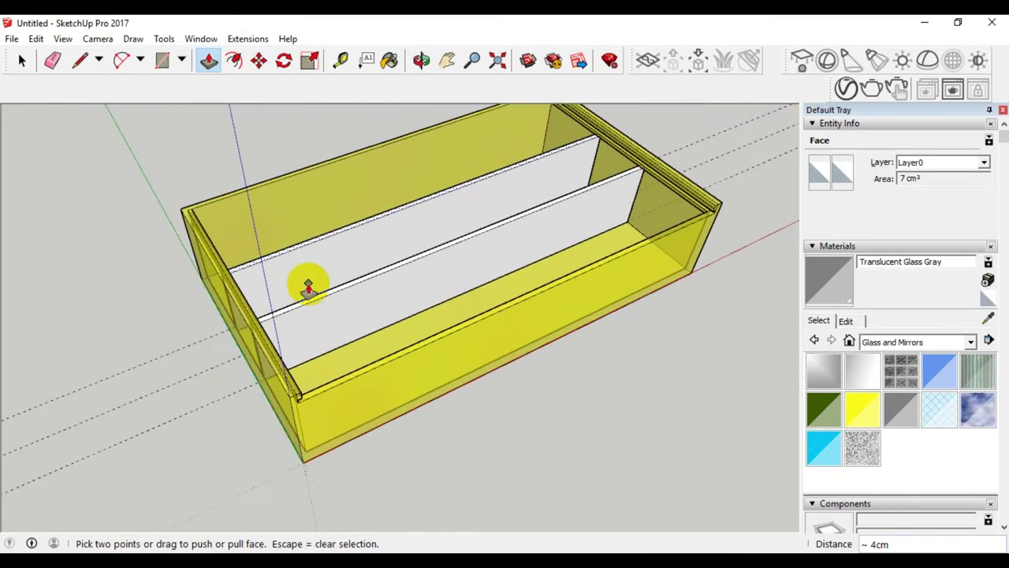
pyautogui.scroll(1, 307, 288)
pyautogui.scroll(1, 308, 288)
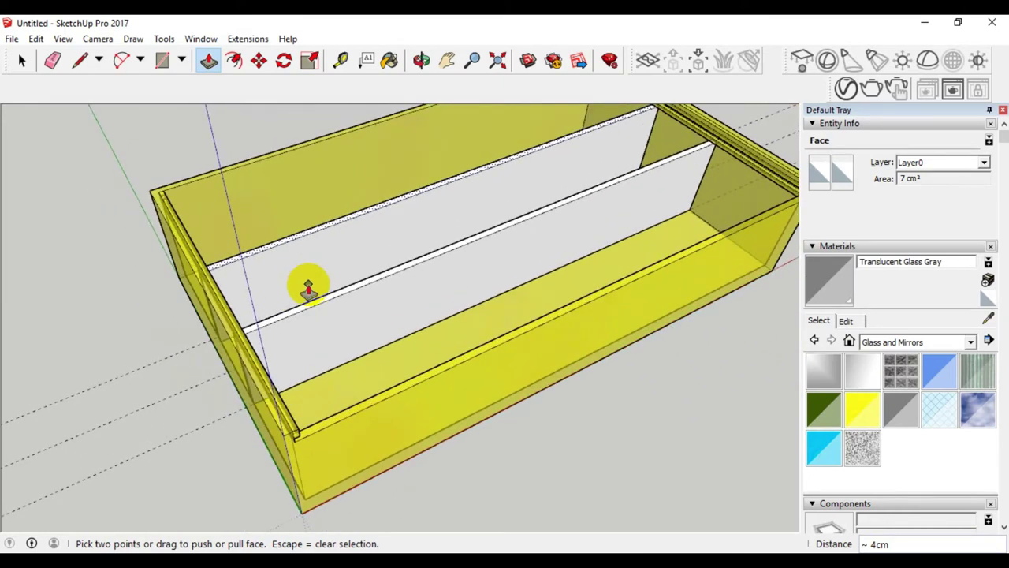
pyautogui.scroll(-3, 307, 288)
pyautogui.scroll(-2, 304, 286)
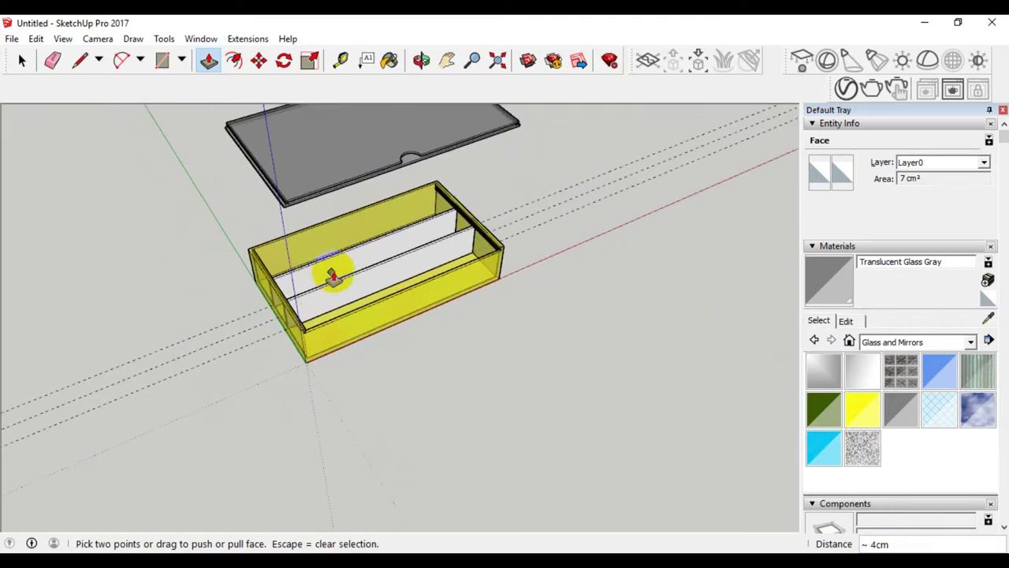
pyautogui.scroll(3, 333, 270)
pyautogui.scroll(-2, 354, 261)
pyautogui.scroll(2, 356, 264)
pyautogui.scroll(1, 354, 263)
pyautogui.moveTo(354, 263)
pyautogui.mouseDown(button='middle')
pyautogui.moveTo(270, 286)
pyautogui.moveTo(226, 266)
pyautogui.mouseUp(button='middle')
pyautogui.scroll(3, 221, 262)
pyautogui.scroll(1, 196, 249)
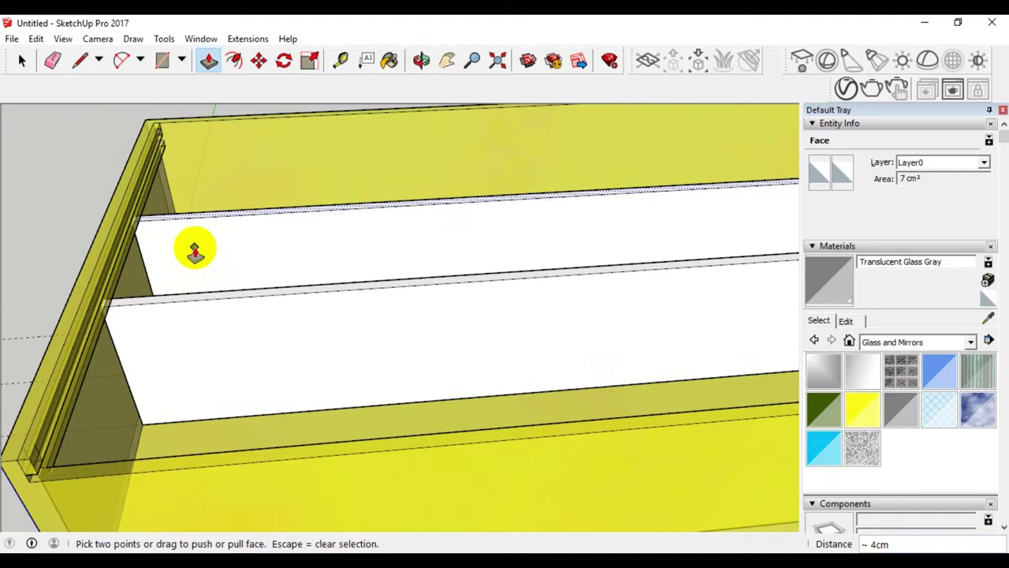
pyautogui.scroll(1, 195, 249)
pyautogui.scroll(1, 195, 250)
pyautogui.scroll(1, 195, 251)
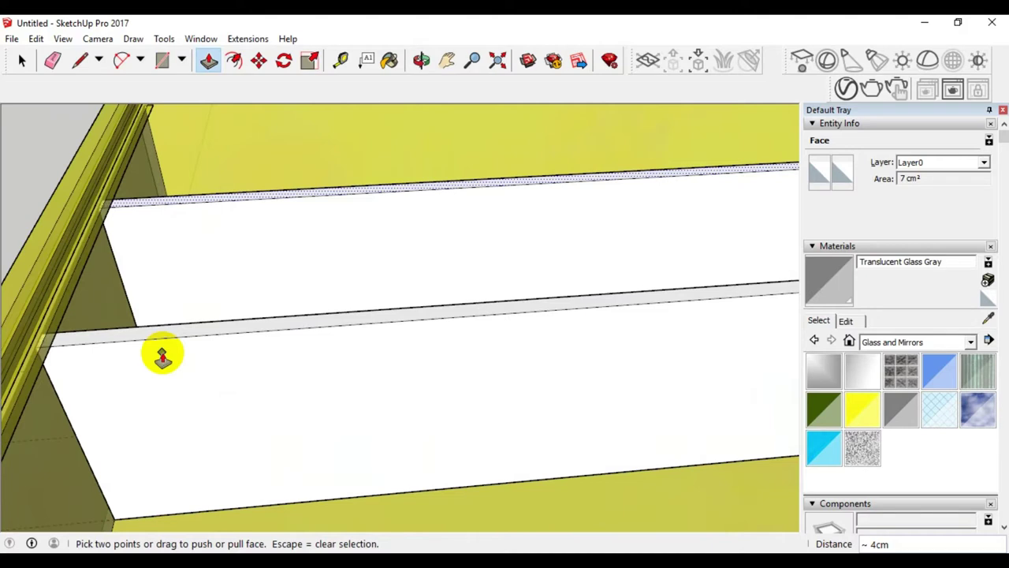
pyautogui.scroll(-3, 162, 355)
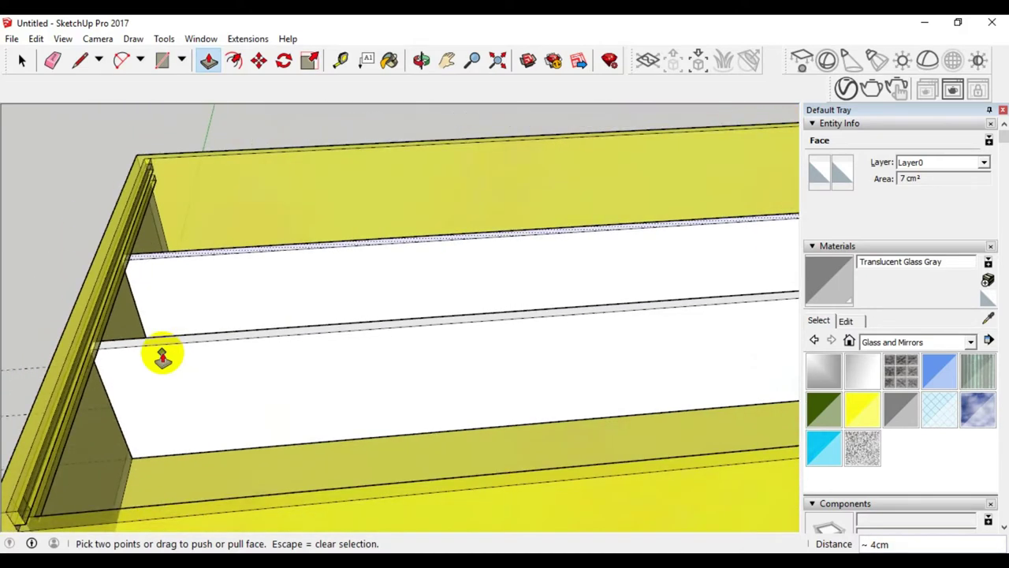
pyautogui.scroll(-2, 161, 355)
pyautogui.moveTo(162, 355); pyautogui.dragTo(642, 337, button='middle')
pyautogui.scroll(4, 626, 331)
pyautogui.scroll(-1, 627, 331)
pyautogui.scroll(-1, 621, 326)
pyautogui.scroll(-2, 620, 325)
pyautogui.scroll(-1, 618, 323)
pyautogui.scroll(-2, 617, 323)
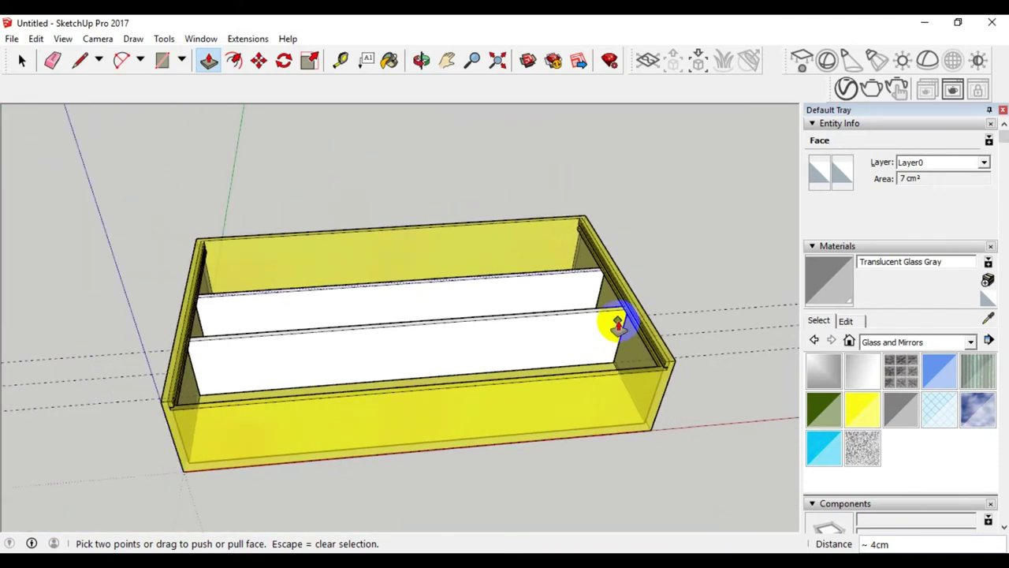
pyautogui.scroll(1, 394, 321)
pyautogui.scroll(1, 394, 321)
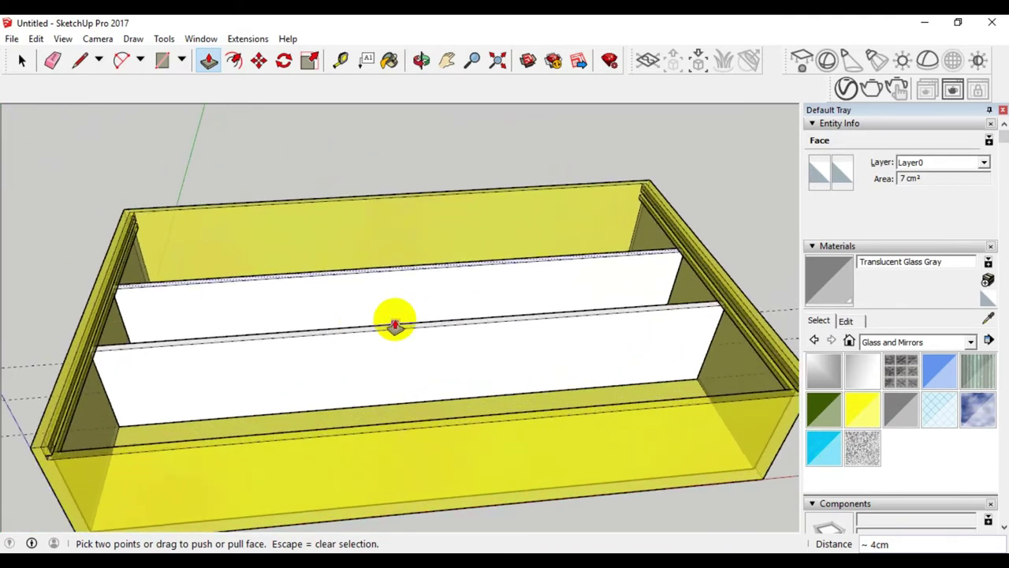
pyautogui.scroll(1, 395, 324)
pyautogui.scroll(1, 395, 322)
pyautogui.scroll(1, 395, 321)
pyautogui.scroll(-2, 394, 321)
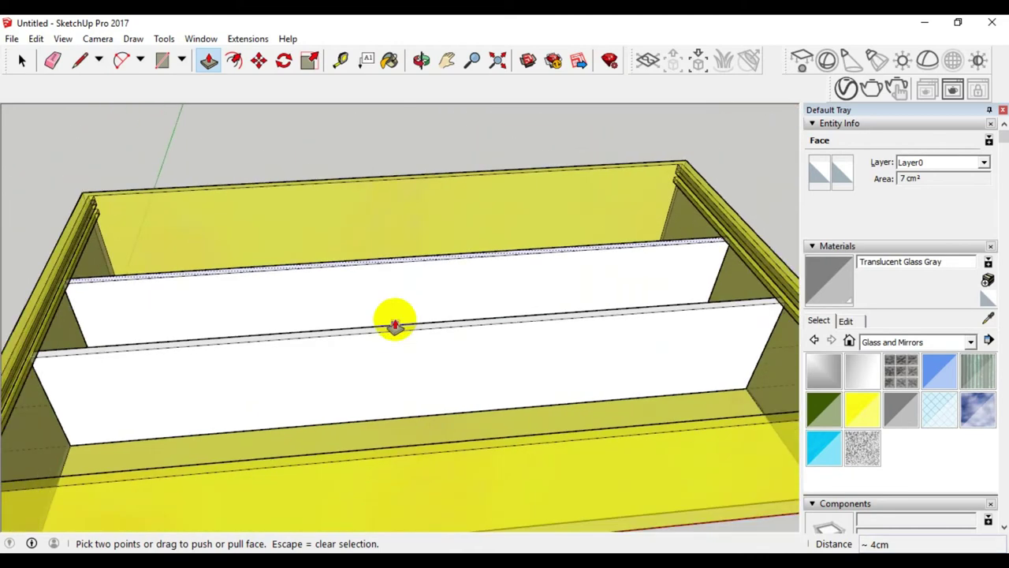
pyautogui.scroll(-1, 263, 339)
pyautogui.moveTo(263, 339)
pyautogui.mouseDown(button='middle')
pyautogui.moveTo(293, 323)
pyautogui.moveTo(305, 289)
pyautogui.mouseUp(button='middle')
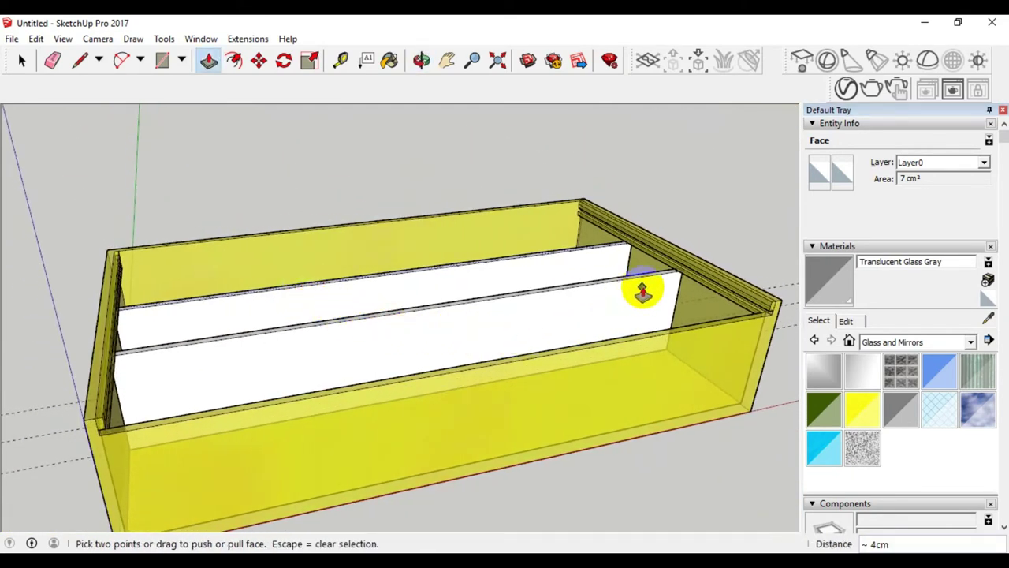
# - Select the lower divider's face inside the box
pyautogui.click(19, 61)
pyautogui.moveTo(328, 294)
pyautogui.mouseDown(button='middle')
pyautogui.moveTo(342, 361)
pyautogui.moveTo(281, 331)
pyautogui.mouseUp(button='middle')
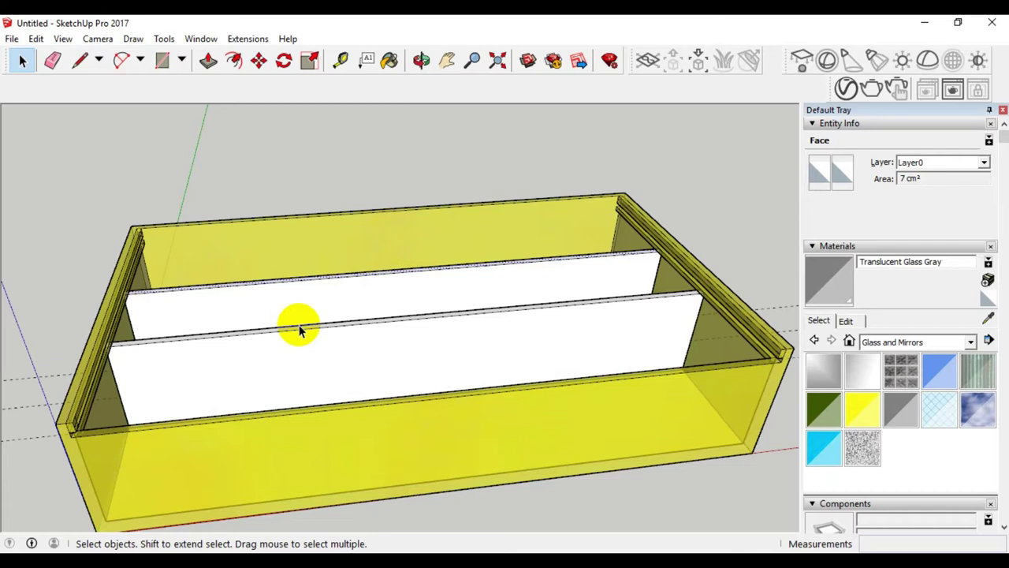
pyautogui.scroll(2, 171, 304)
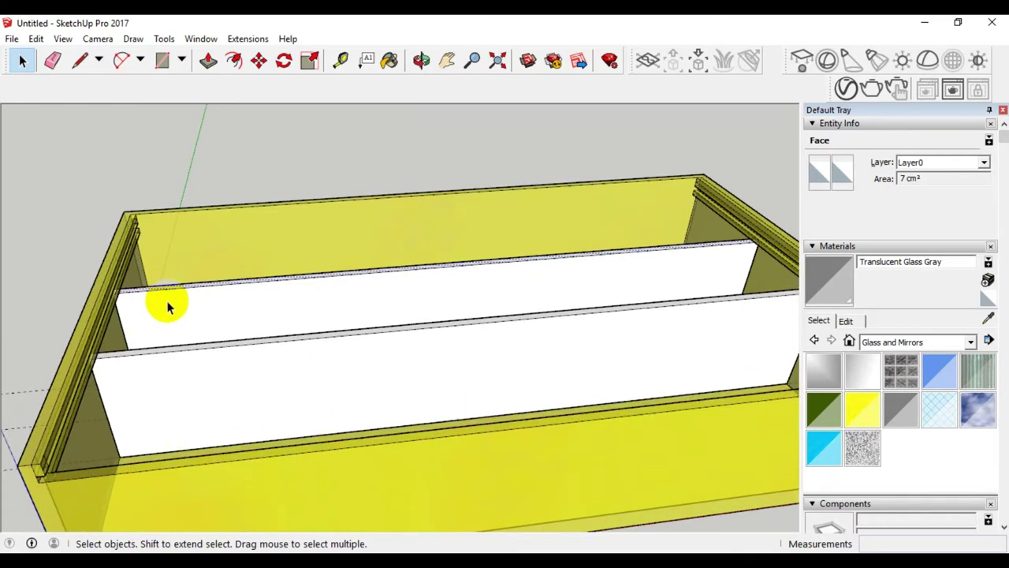
pyautogui.scroll(-2, 169, 306)
pyautogui.click(131, 336)
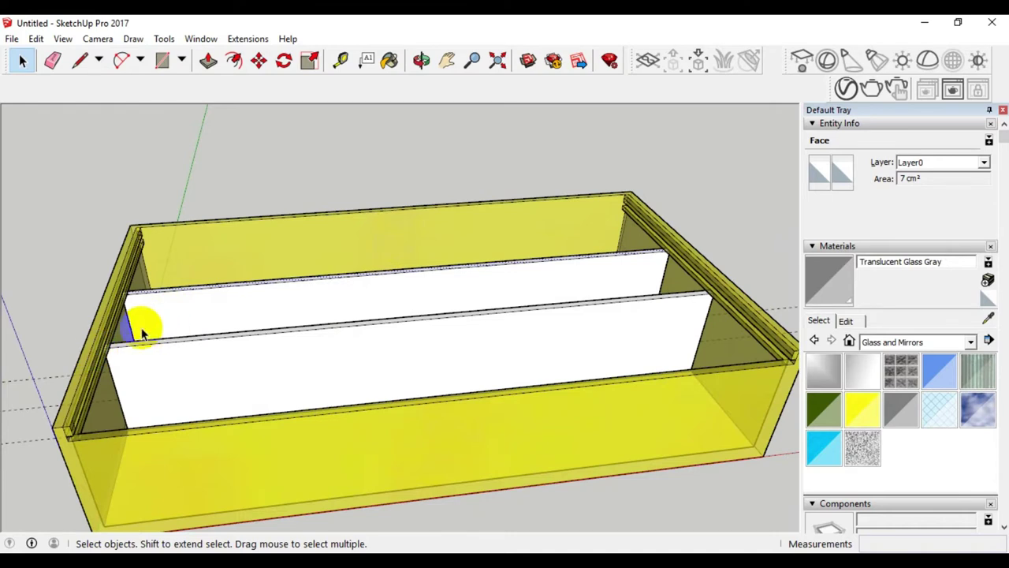
pyautogui.scroll(2, 122, 333)
pyautogui.scroll(-1, 133, 347)
pyautogui.scroll(-2, 255, 354)
pyautogui.scroll(1, 462, 365)
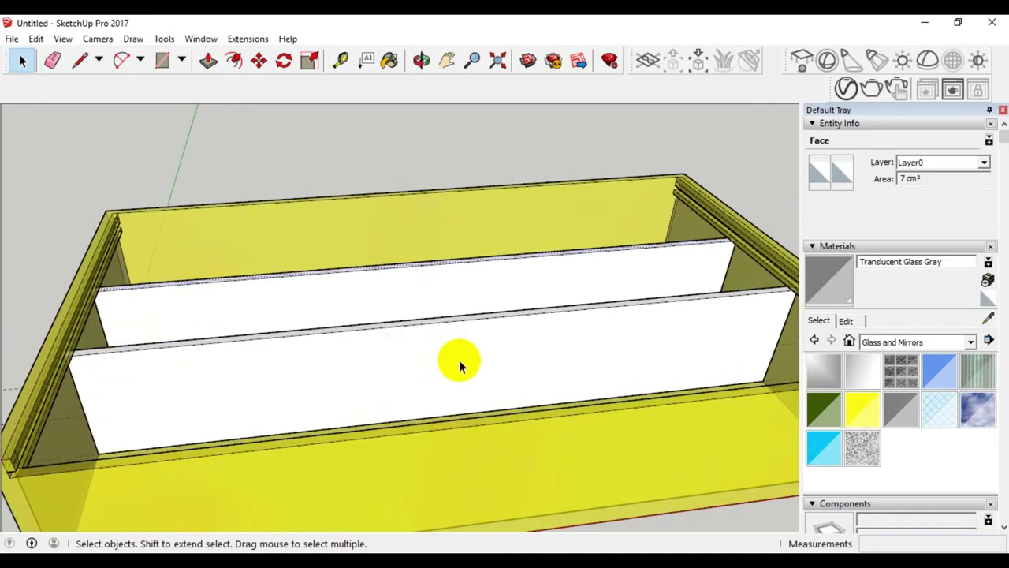
pyautogui.scroll(1, 261, 355)
pyautogui.scroll(1, 181, 365)
pyautogui.scroll(-1, 194, 360)
pyautogui.scroll(-1, 146, 365)
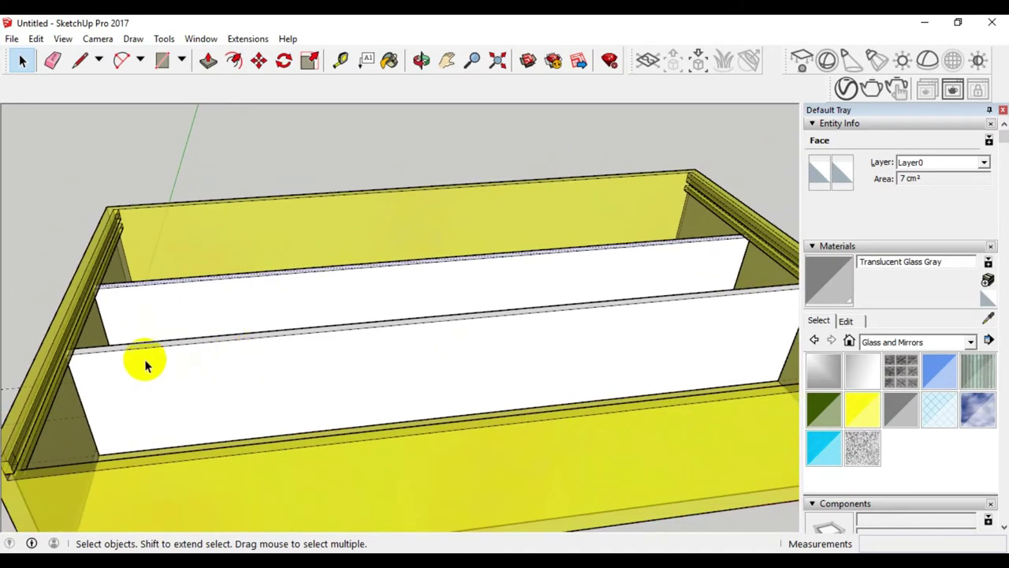
pyautogui.scroll(1, 138, 360)
pyautogui.scroll(1, 182, 355)
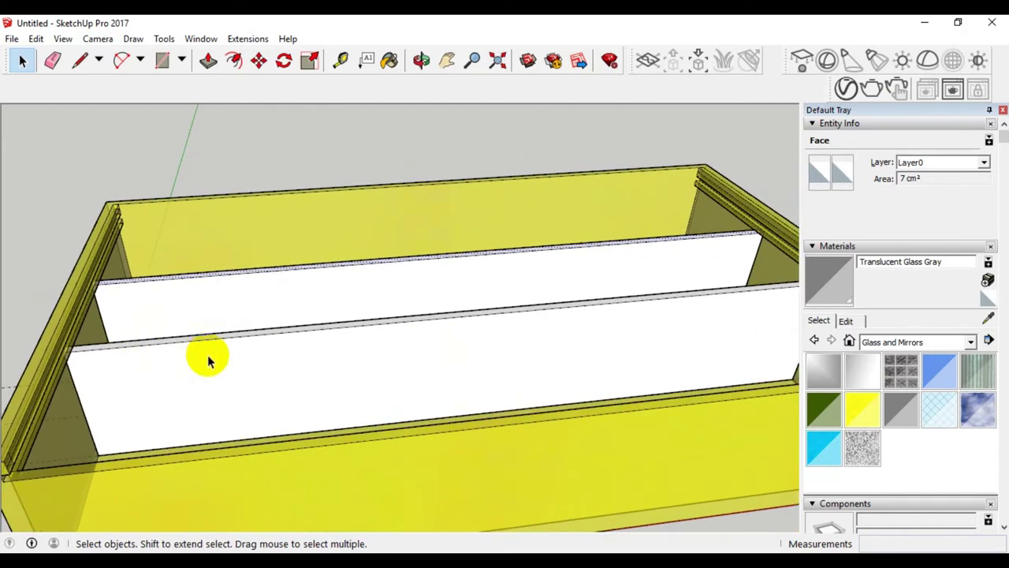
pyautogui.moveTo(345, 352)
pyautogui.mouseDown(button='middle')
pyautogui.moveTo(286, 371)
pyautogui.moveTo(292, 356)
pyautogui.moveTo(302, 362)
pyautogui.mouseUp(button='middle')
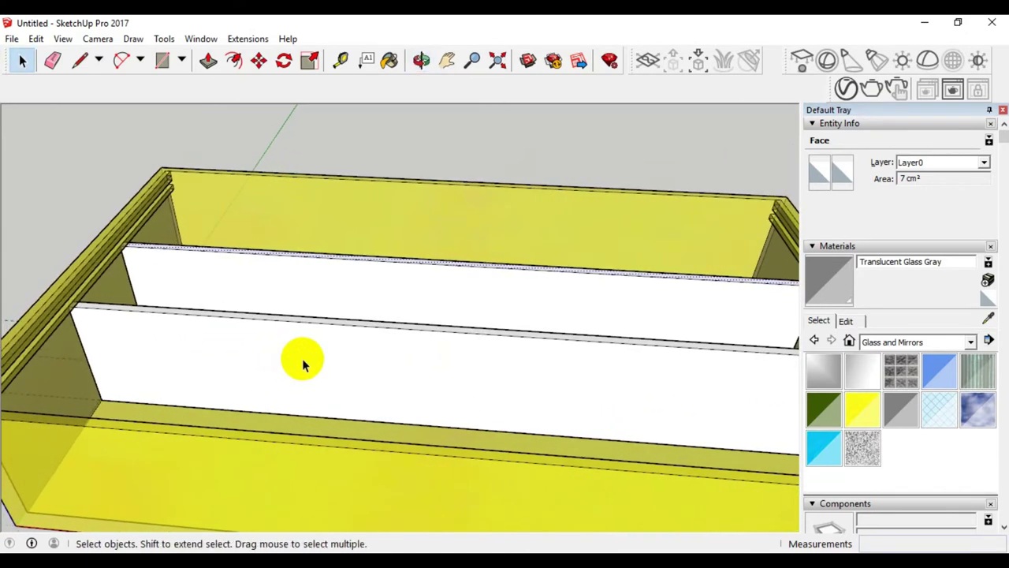
pyautogui.click(302, 362)
pyautogui.scroll(-2, 271, 354)
pyautogui.scroll(-1, 271, 354)
# - Window-select both inner dividers and combine them with Make Group
pyautogui.moveTo(434, 353)
pyautogui.mouseDown(button='middle')
pyautogui.moveTo(367, 385)
pyautogui.moveTo(225, 338)
pyautogui.moveTo(214, 288)
pyautogui.mouseUp(button='middle')
pyautogui.moveTo(300, 214); pyautogui.dragTo(523, 500)
pyautogui.moveTo(523, 500)
pyautogui.mouseDown(button='middle')
pyautogui.moveTo(473, 480)
pyautogui.moveTo(402, 384)
pyautogui.mouseUp(button='middle')
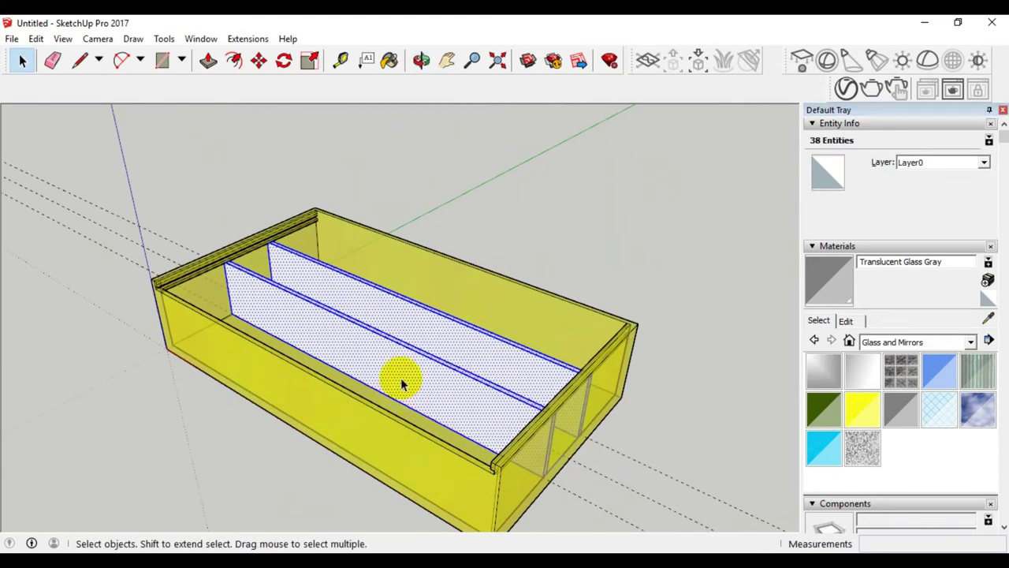
pyautogui.rightClick(401, 360)
pyautogui.click(457, 237)
pyautogui.moveTo(480, 239)
pyautogui.mouseDown(button='middle')
pyautogui.moveTo(484, 293)
pyautogui.moveTo(191, 308)
pyautogui.moveTo(347, 287)
pyautogui.mouseUp(button='middle')
pyautogui.scroll(3, 171, 338)
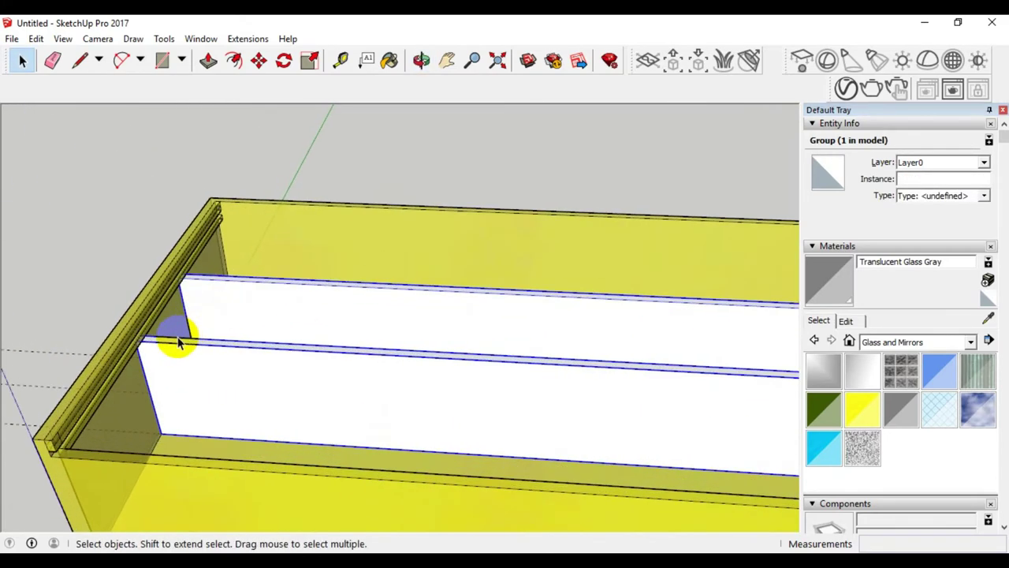
pyautogui.scroll(2, 248, 293)
pyautogui.click(341, 60)
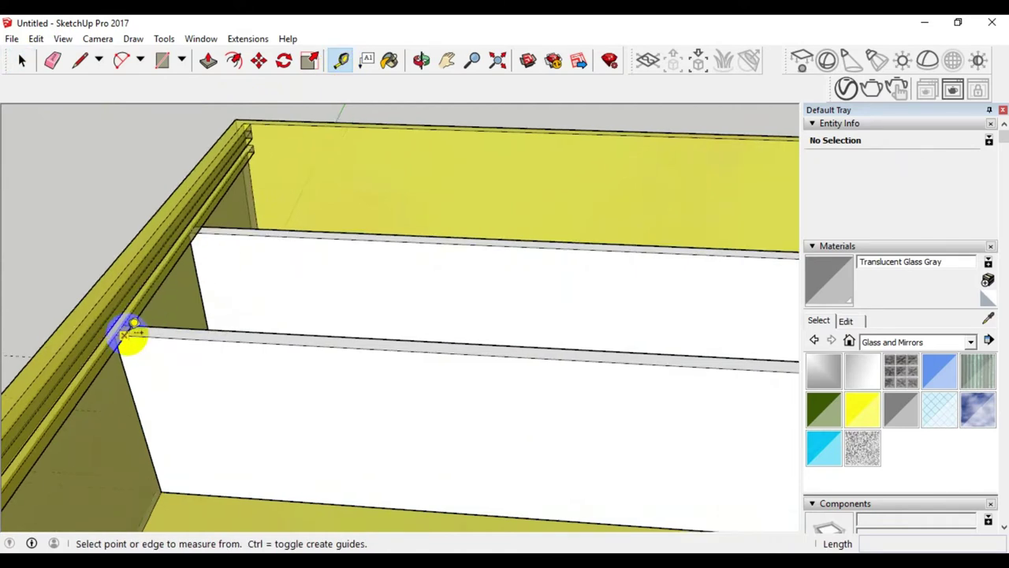
# - Place a guide across the divider top and draw a rectangle bridging the two divider tops
pyautogui.scroll(2, 130, 331)
pyautogui.click(129, 328)
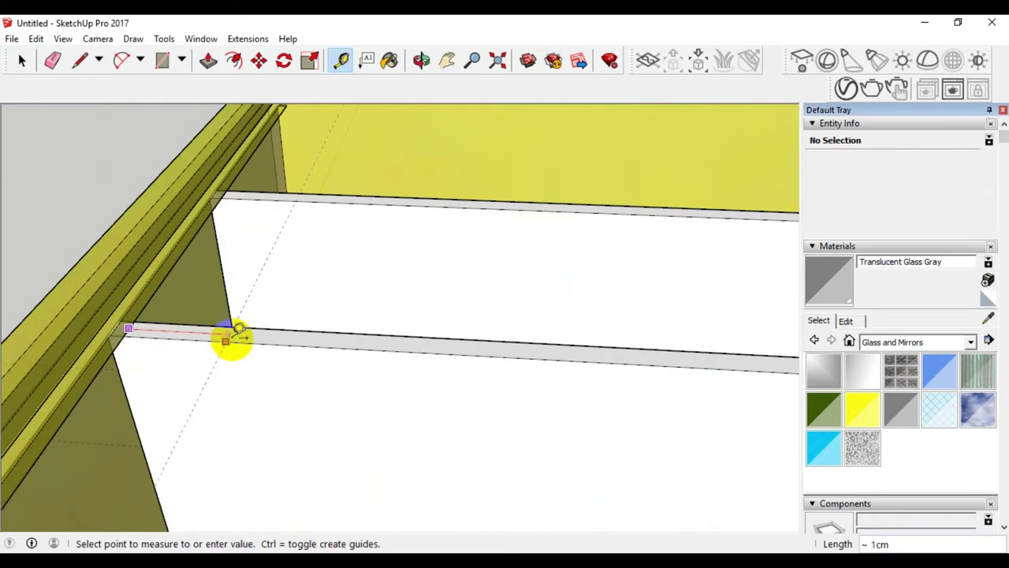
pyautogui.write('8')
pyautogui.click(427, 351)
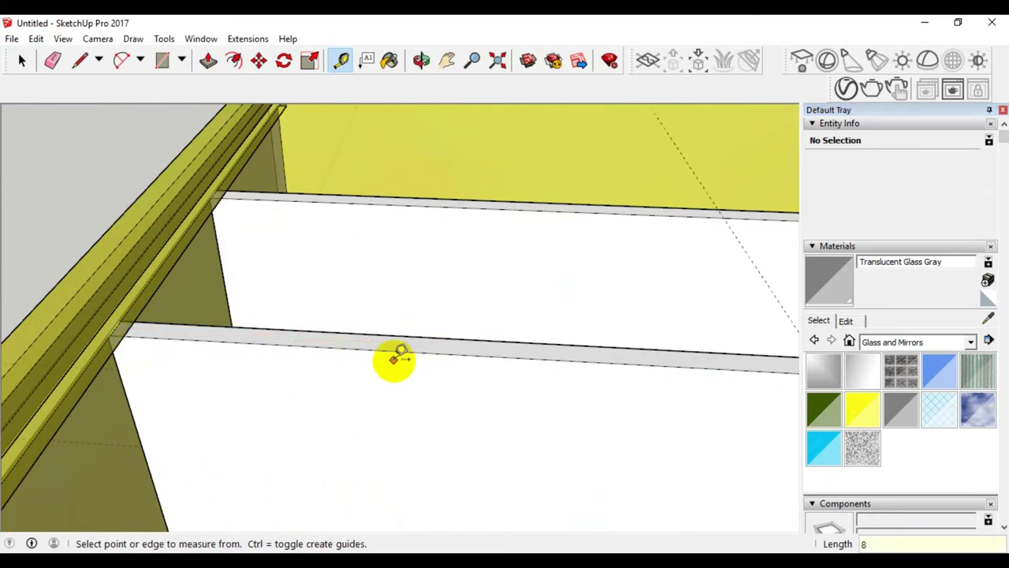
pyautogui.scroll(-3, 399, 354)
pyautogui.scroll(3, 583, 326)
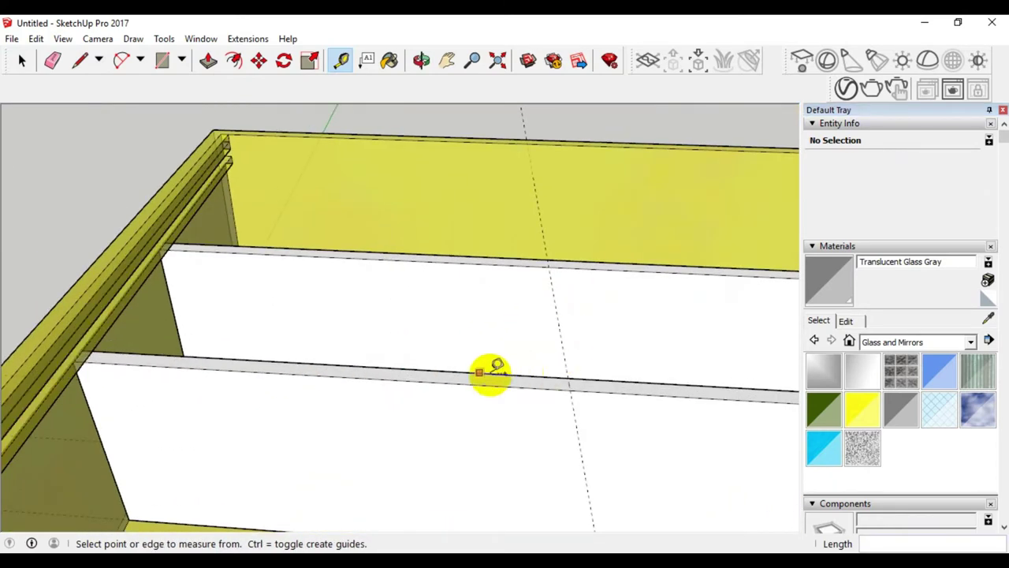
pyautogui.click(160, 67)
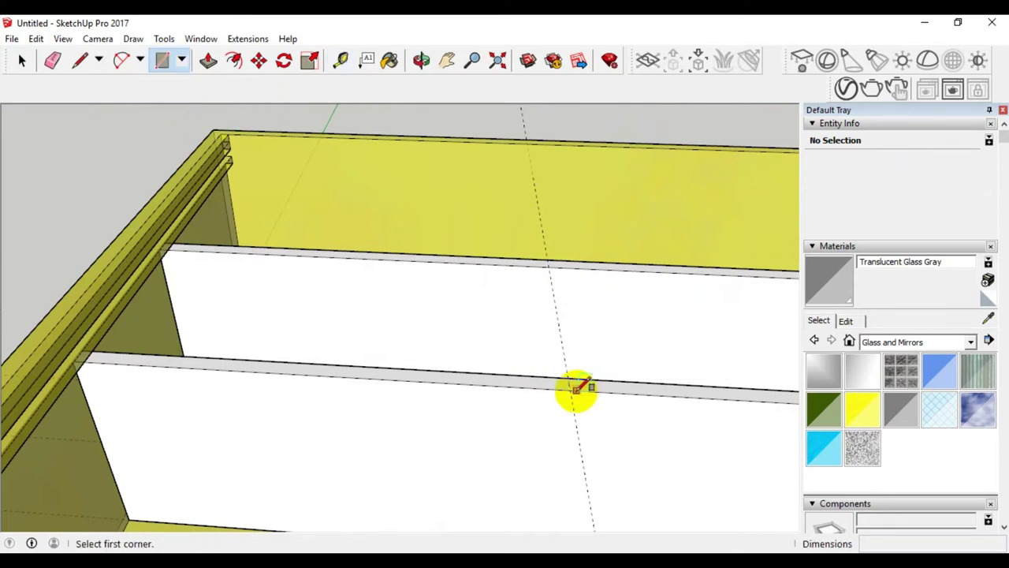
pyautogui.moveTo(569, 387); pyautogui.dragTo(168, 237)
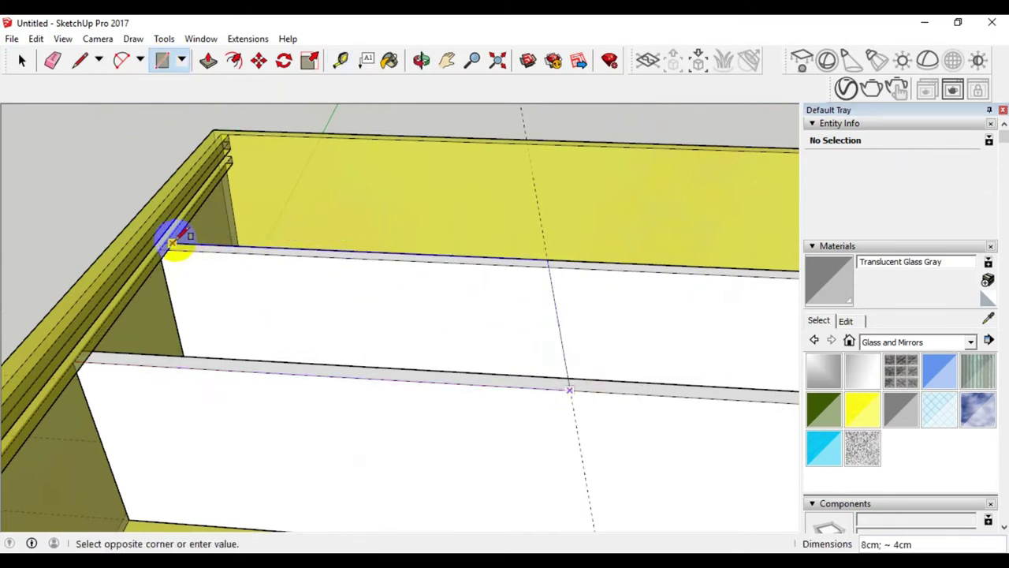
pyautogui.click(169, 237)
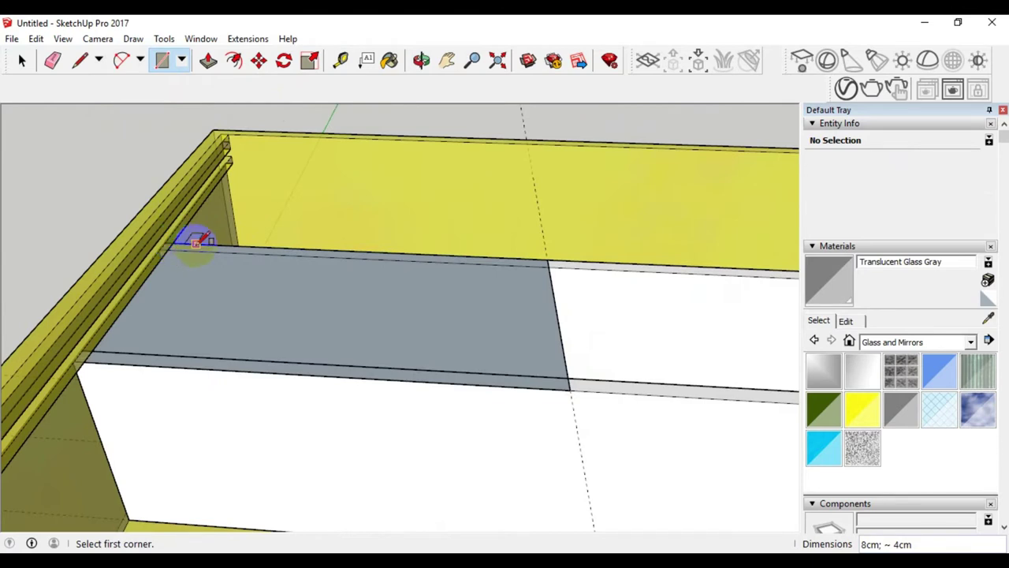
# - Pull the rectangle up into a plate 5 thick
pyautogui.click(210, 61)
pyautogui.moveTo(408, 296); pyautogui.dragTo(392, 220)
pyautogui.write('0,')
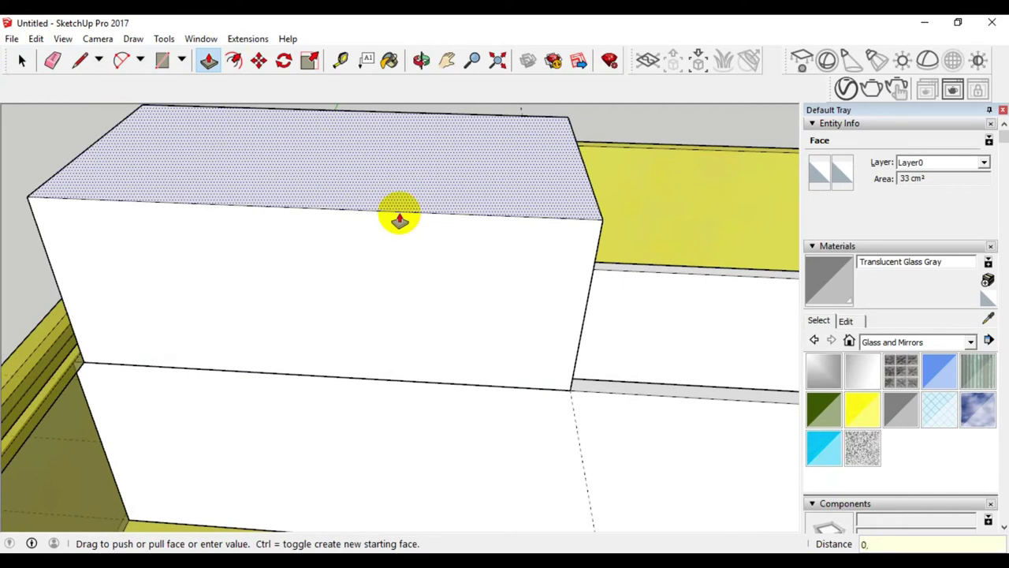
pyautogui.write('5')
pyautogui.press('Return')
pyautogui.moveTo(395, 401)
pyautogui.mouseDown(button='middle')
pyautogui.moveTo(314, 371)
pyautogui.moveTo(293, 289)
pyautogui.moveTo(318, 289)
pyautogui.moveTo(326, 316)
pyautogui.moveTo(265, 334)
pyautogui.moveTo(196, 309)
pyautogui.moveTo(180, 276)
pyautogui.moveTo(198, 265)
pyautogui.moveTo(316, 337)
pyautogui.moveTo(488, 367)
pyautogui.moveTo(392, 392)
pyautogui.mouseUp(button='middle')
pyautogui.scroll(-3, 394, 392)
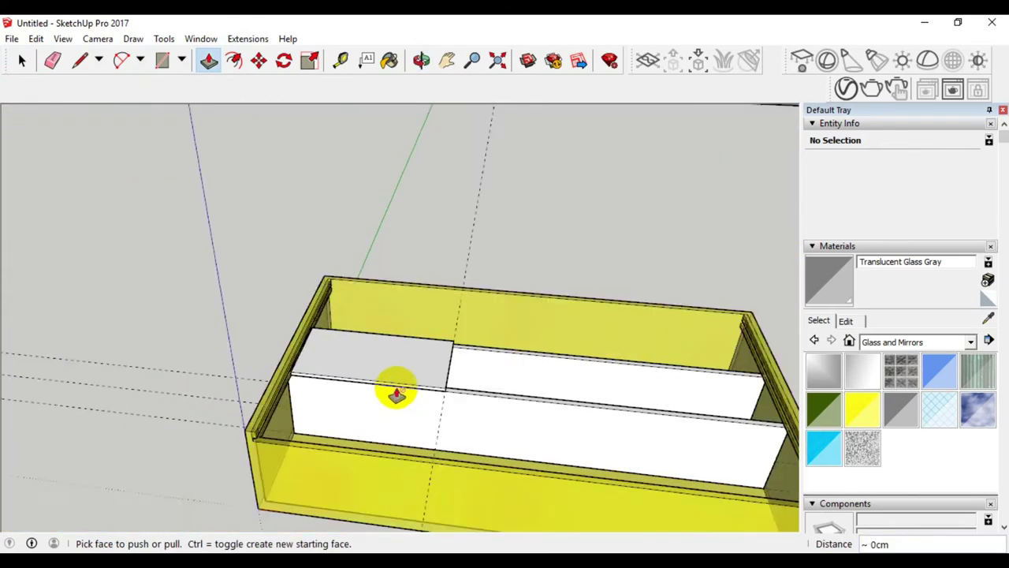
pyautogui.scroll(-2, 571, 405)
pyautogui.scroll(2, 552, 402)
pyautogui.scroll(2, 455, 409)
pyautogui.scroll(2, 499, 406)
pyautogui.moveTo(500, 406)
pyautogui.mouseDown(button='middle')
pyautogui.moveTo(394, 406)
pyautogui.moveTo(410, 358)
pyautogui.moveTo(452, 379)
pyautogui.moveTo(536, 360)
pyautogui.mouseUp(button='middle')
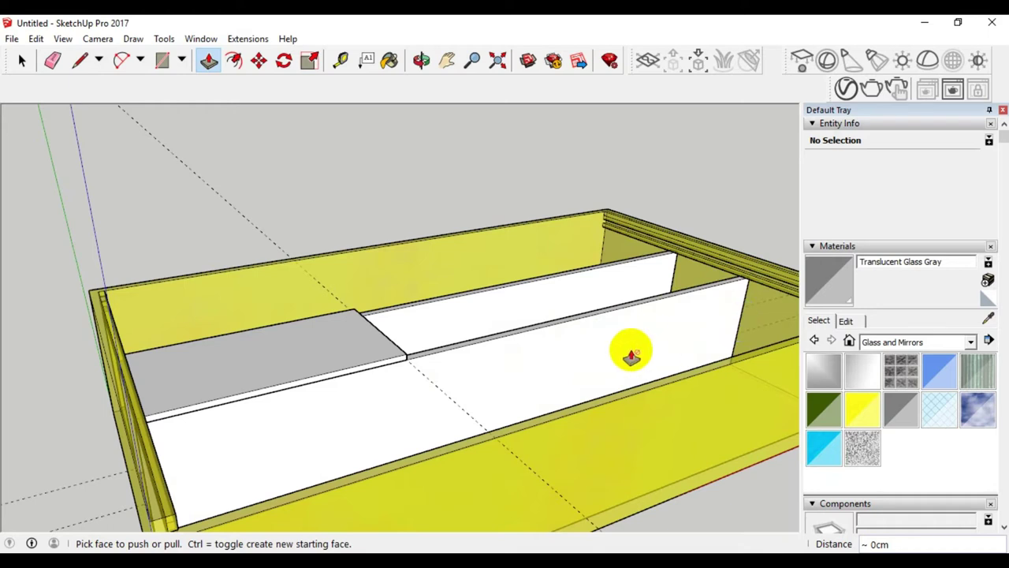
pyautogui.scroll(-3, 439, 433)
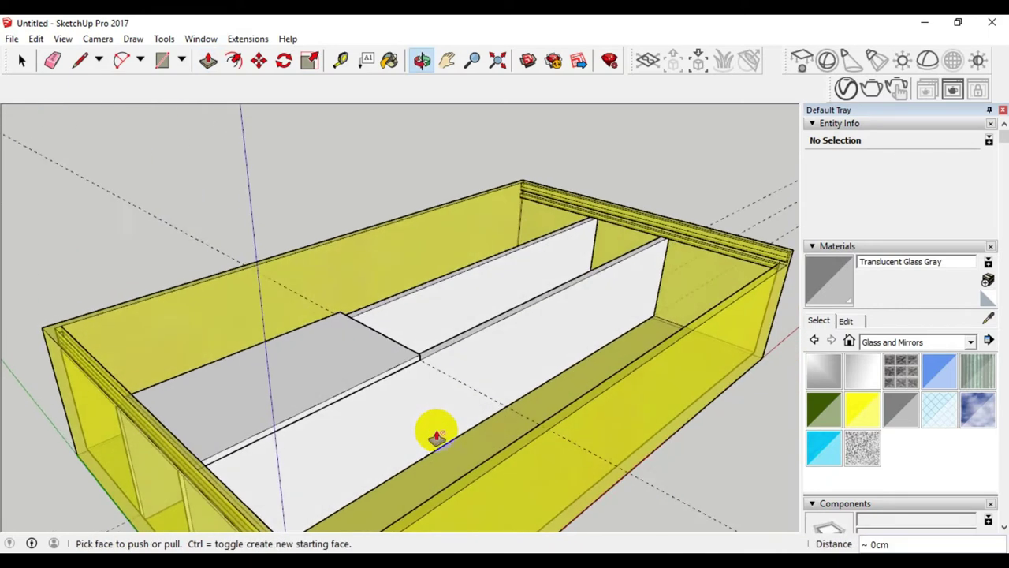
pyautogui.scroll(5, 630, 320)
pyautogui.click(22, 61)
pyautogui.click(22, 61)
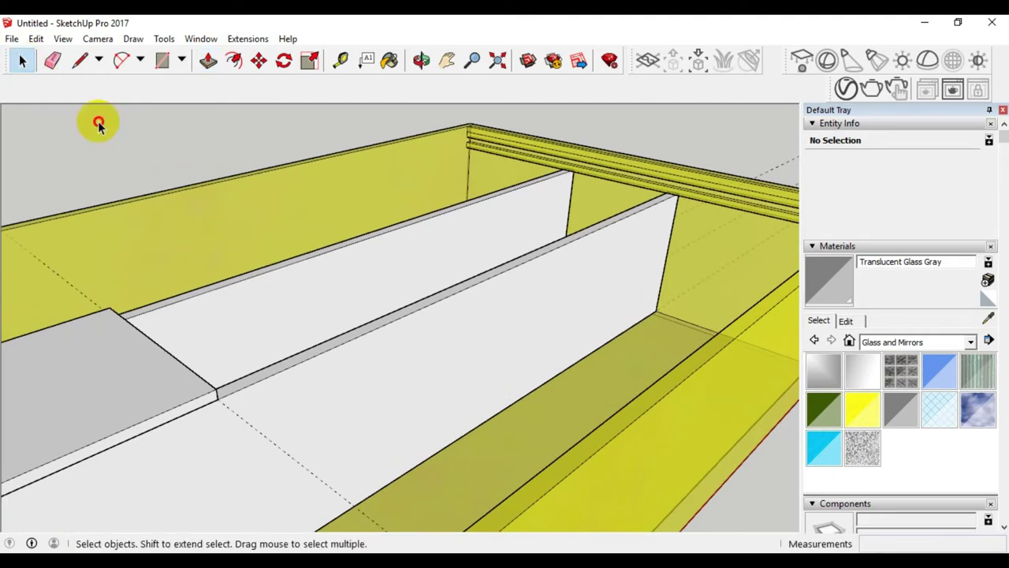
pyautogui.scroll(-3, 551, 292)
pyautogui.scroll(2, 607, 299)
pyautogui.scroll(2, 441, 351)
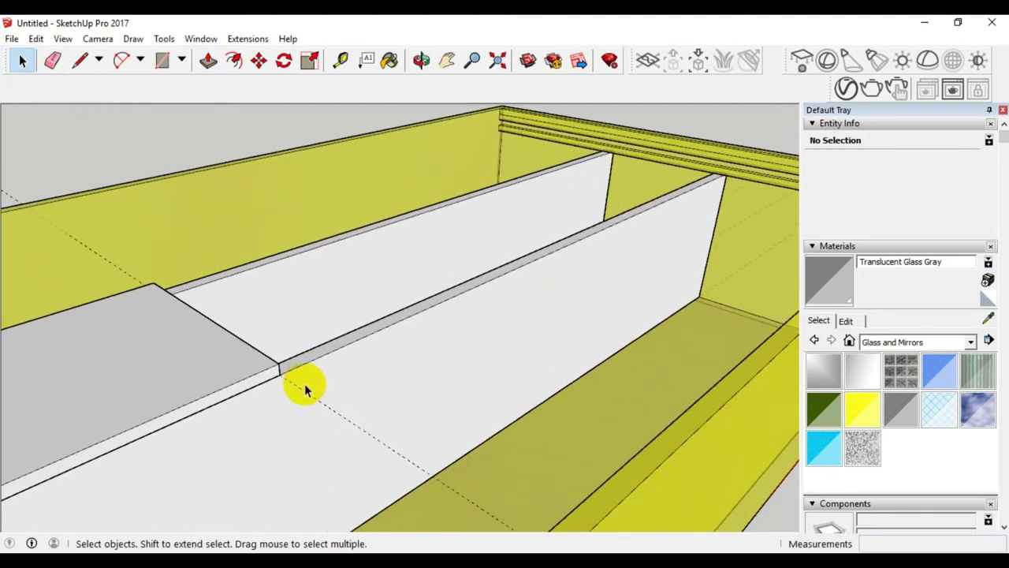
pyautogui.moveTo(304, 387); pyautogui.dragTo(270, 389, button='middle')
pyautogui.click(680, 261)
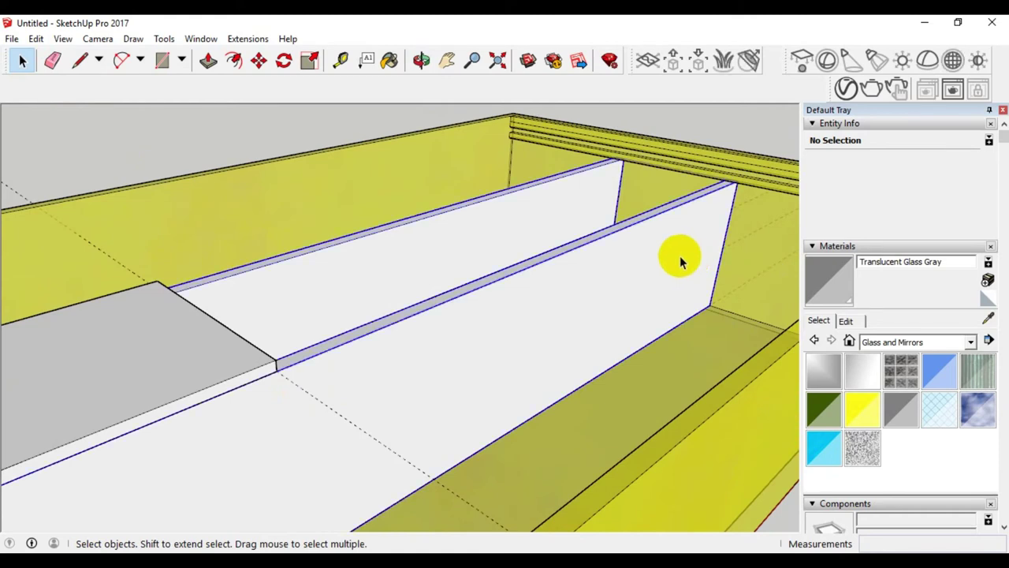
pyautogui.scroll(2, 710, 284)
pyautogui.scroll(2, 682, 268)
pyautogui.scroll(1, 690, 288)
pyautogui.press('Escape')
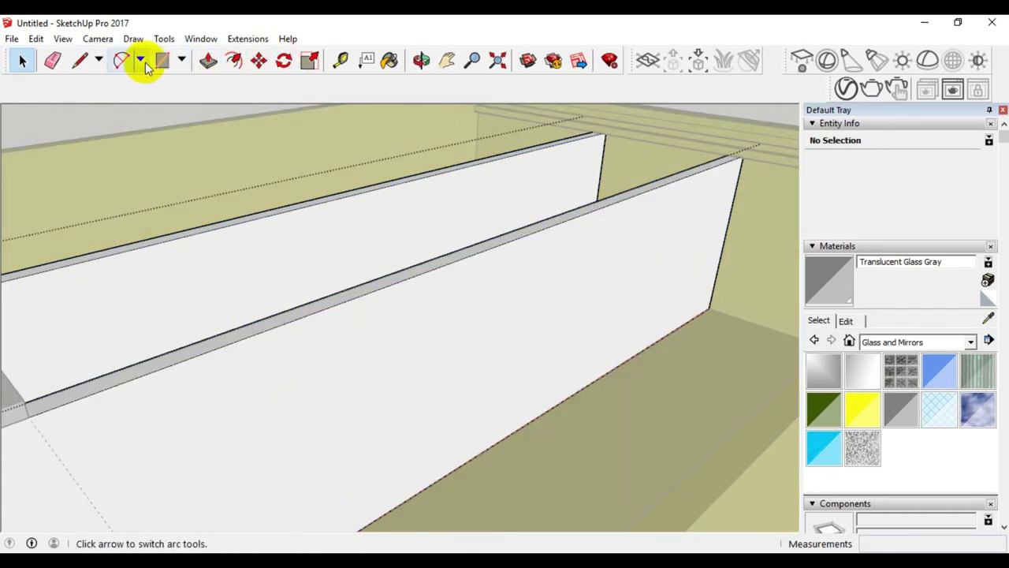
# - Place a guide up the divider's end and draw a diagonal line from the plate corner to it
pyautogui.click(339, 61)
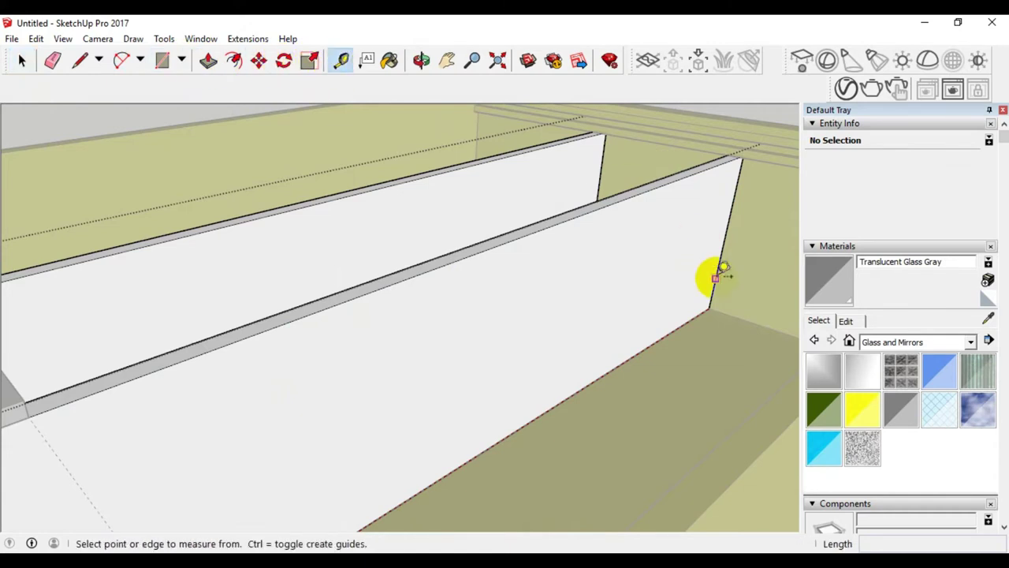
pyautogui.click(688, 319)
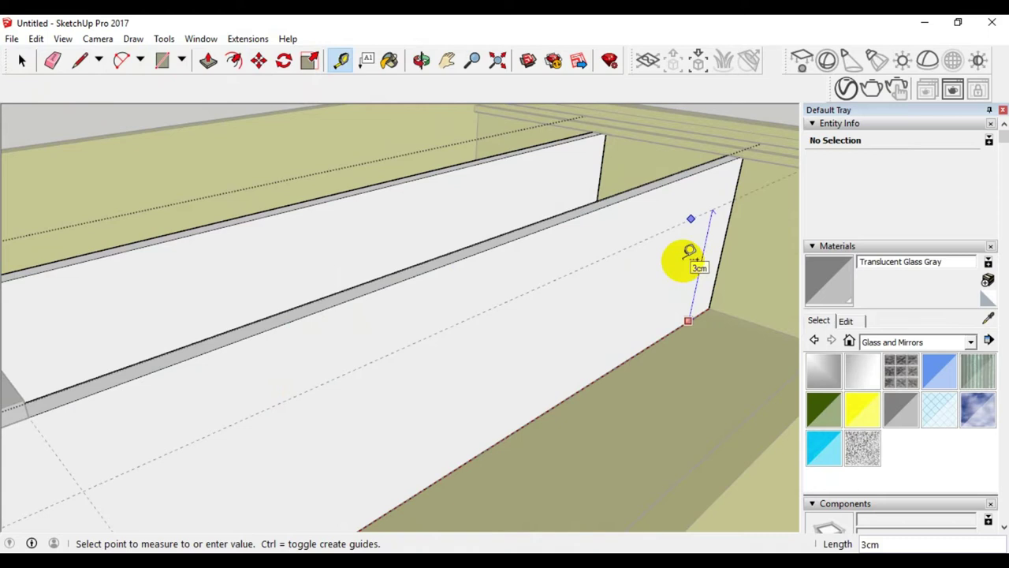
pyautogui.write('2')
pyautogui.press('Return')
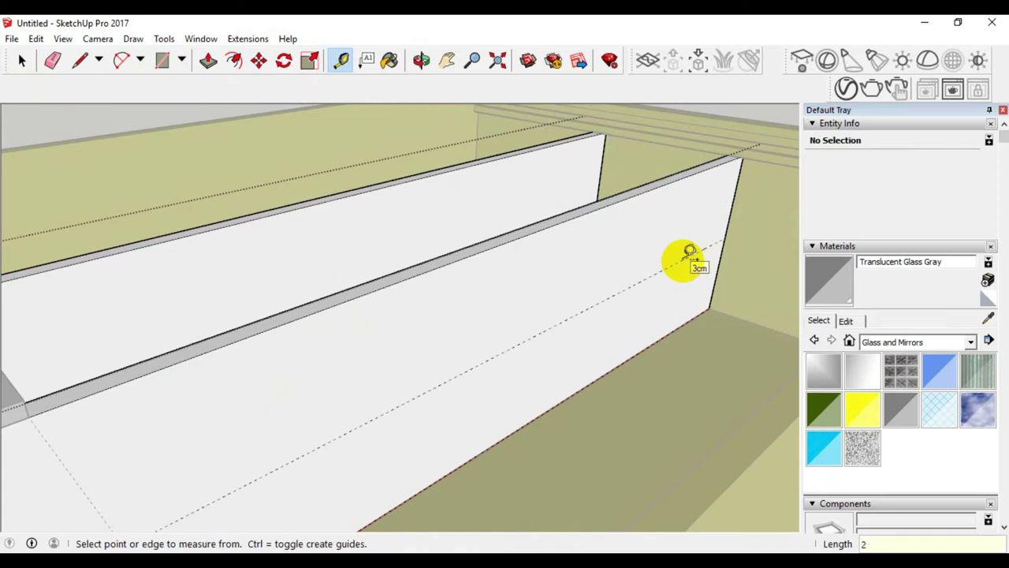
pyautogui.scroll(-2, 682, 259)
pyautogui.scroll(1, 705, 241)
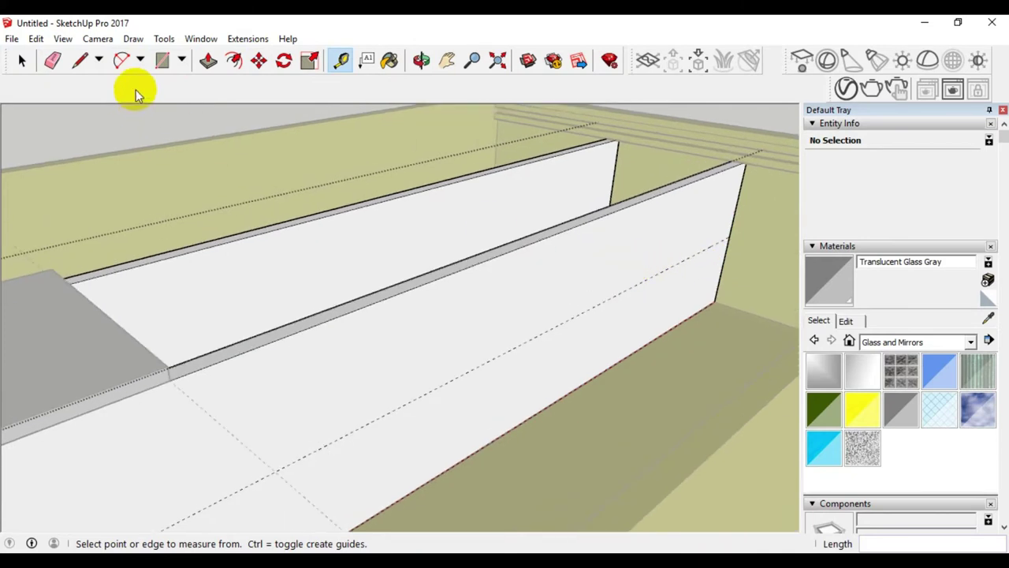
pyautogui.click(79, 61)
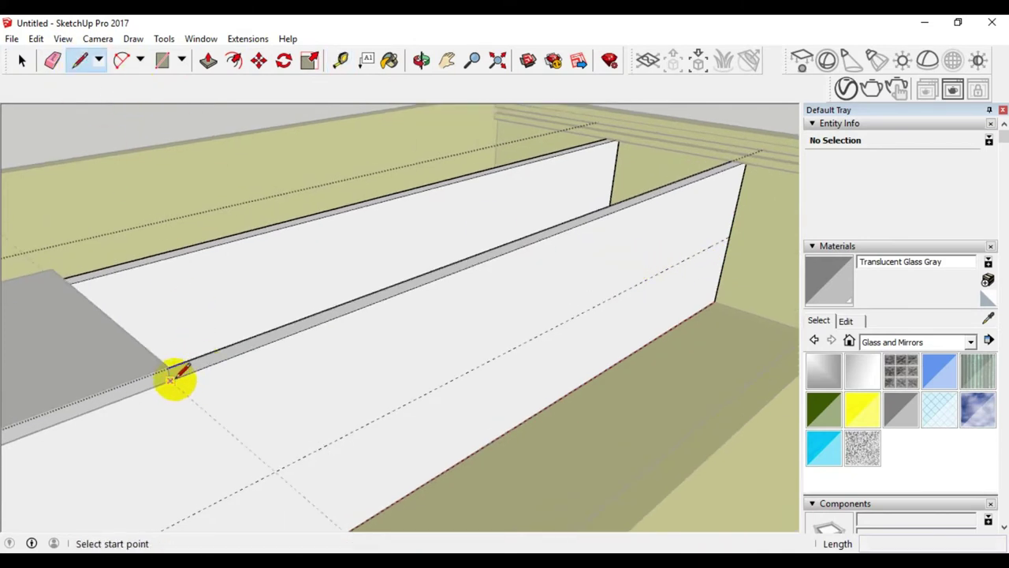
pyautogui.click(181, 379)
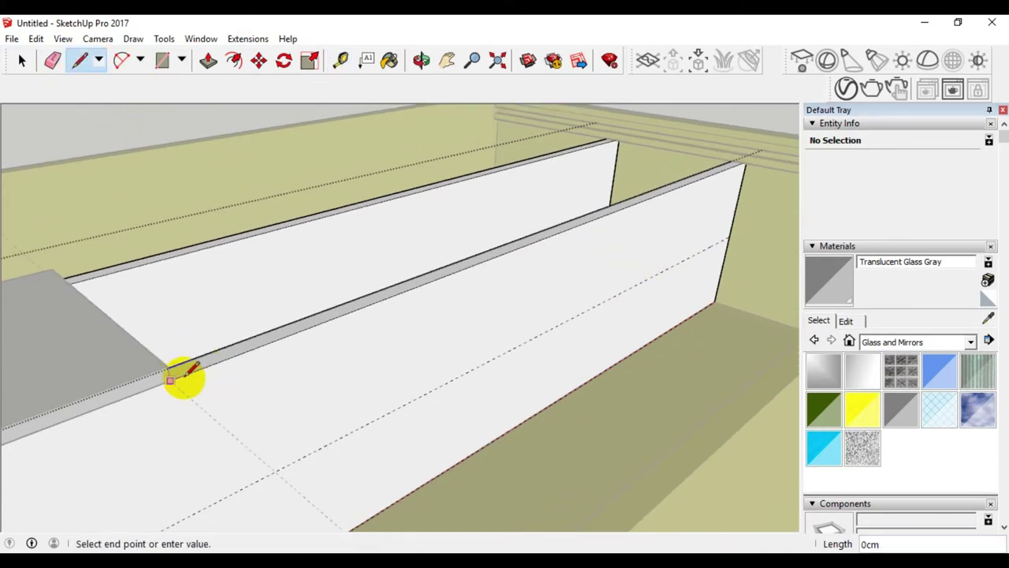
pyautogui.click(730, 235)
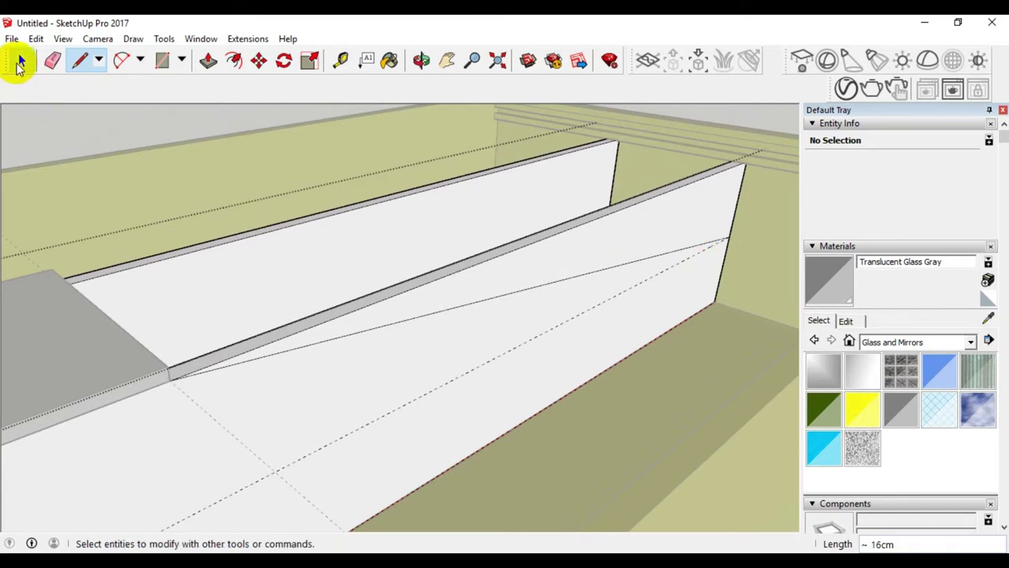
# - Push the triangular wedge above the diagonal through to remove it from the divider
pyautogui.click(22, 61)
pyautogui.click(563, 255)
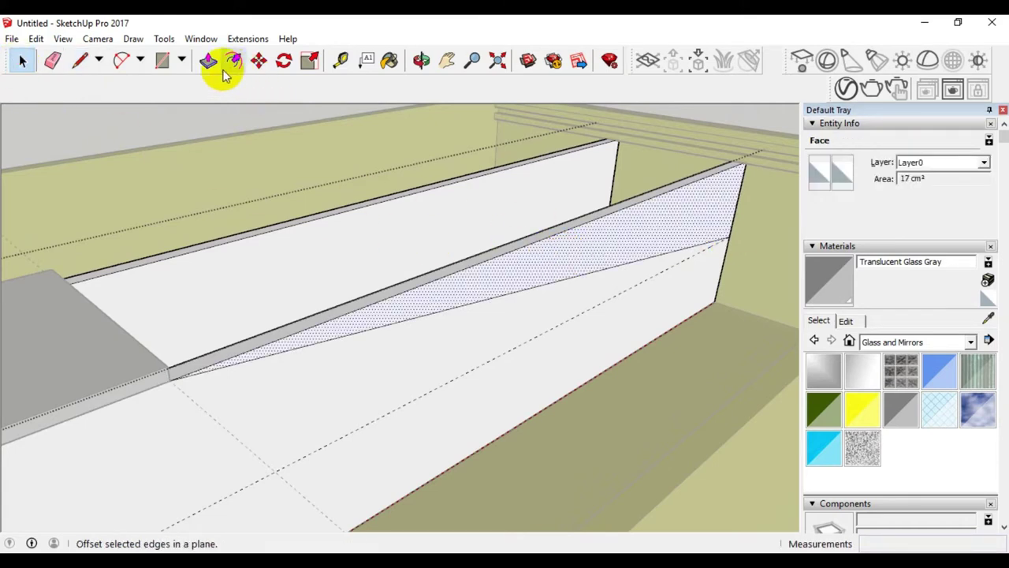
pyautogui.click(209, 61)
pyautogui.click(540, 244)
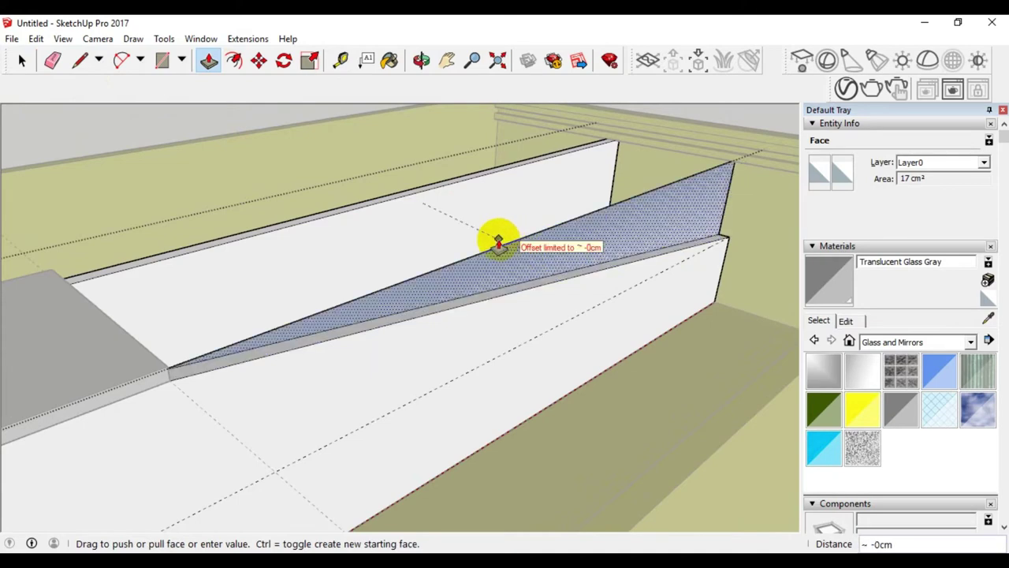
pyautogui.click(498, 247)
pyautogui.moveTo(313, 350)
pyautogui.mouseDown(button='middle')
pyautogui.moveTo(567, 391)
pyautogui.moveTo(527, 367)
pyautogui.moveTo(519, 376)
pyautogui.moveTo(331, 371)
pyautogui.moveTo(387, 355)
pyautogui.mouseUp(button='middle')
pyautogui.scroll(-5, 519, 376)
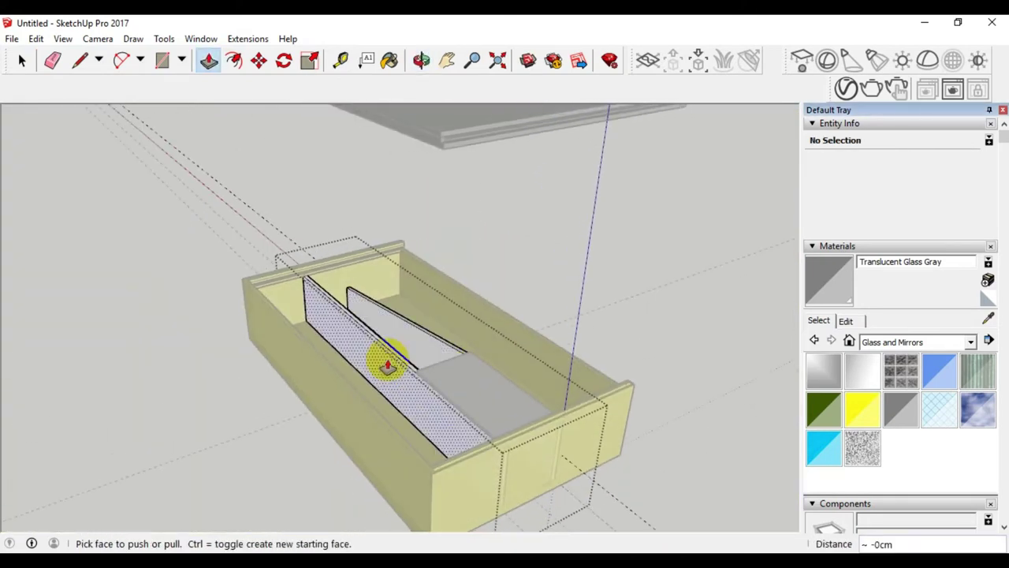
pyautogui.scroll(5, 380, 346)
pyautogui.click(22, 60)
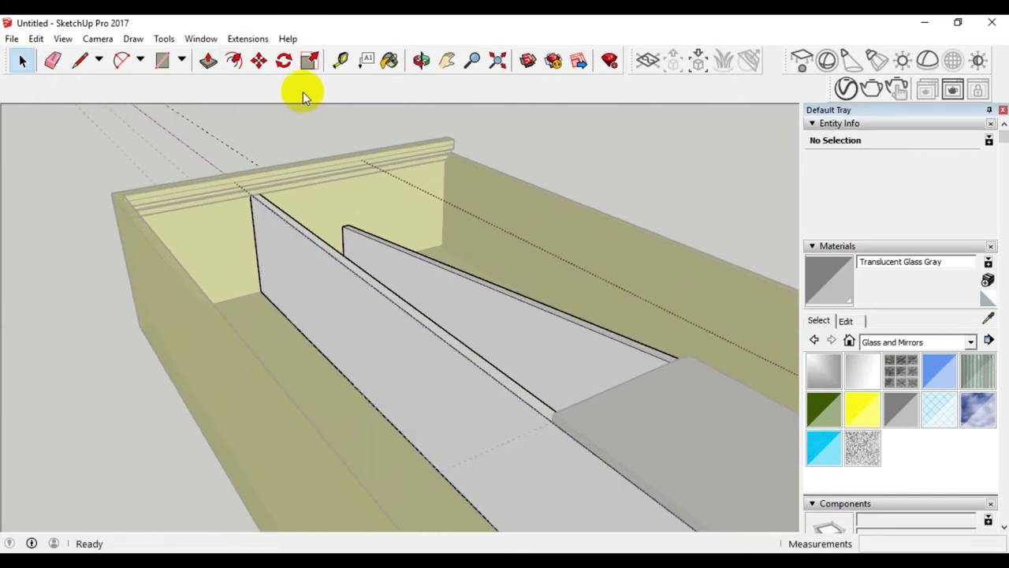
# - Set a guide 3cm up the other divider's end
pyautogui.click(339, 65)
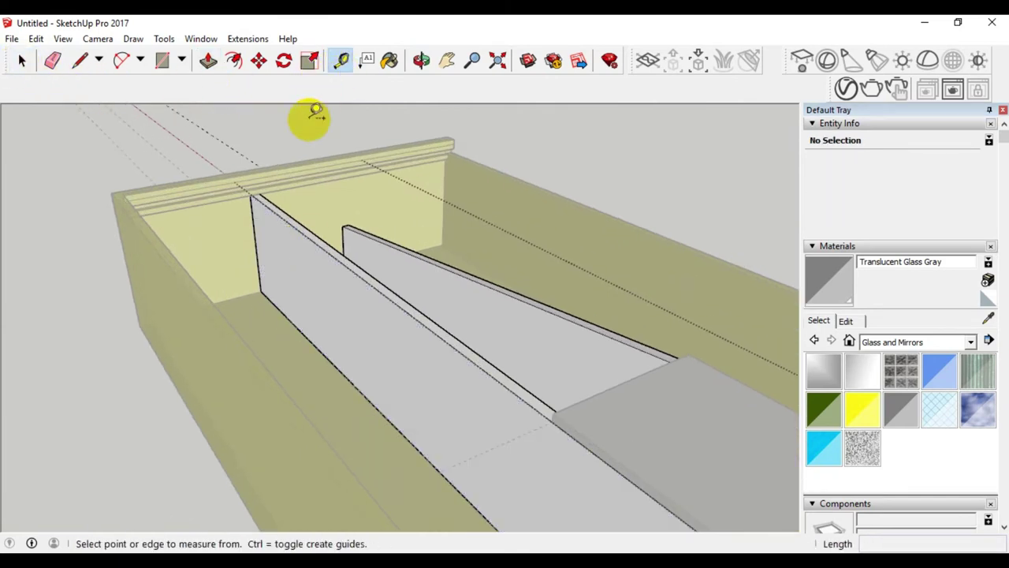
pyautogui.click(274, 302)
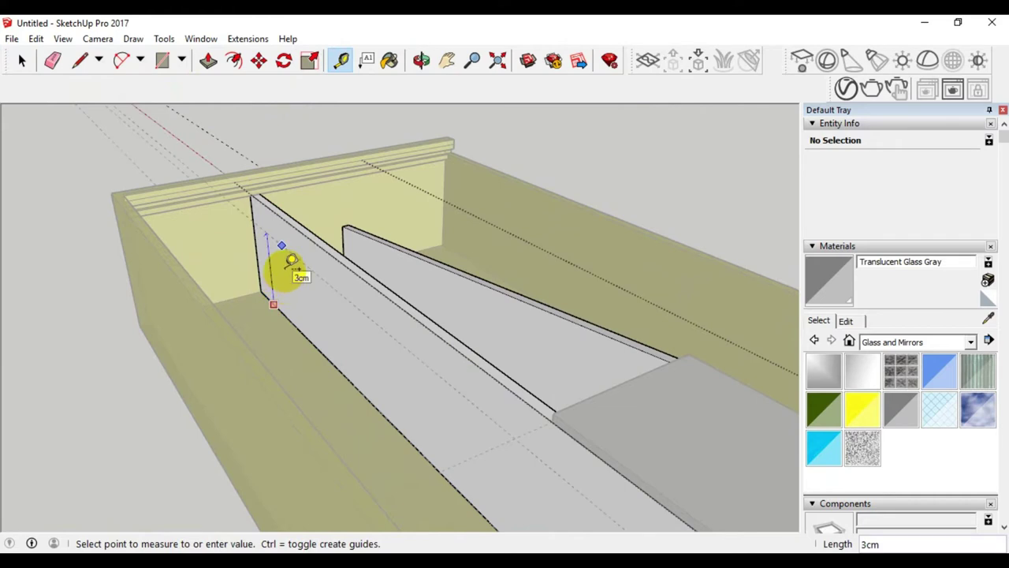
pyautogui.click(294, 258)
pyautogui.scroll(2, 293, 265)
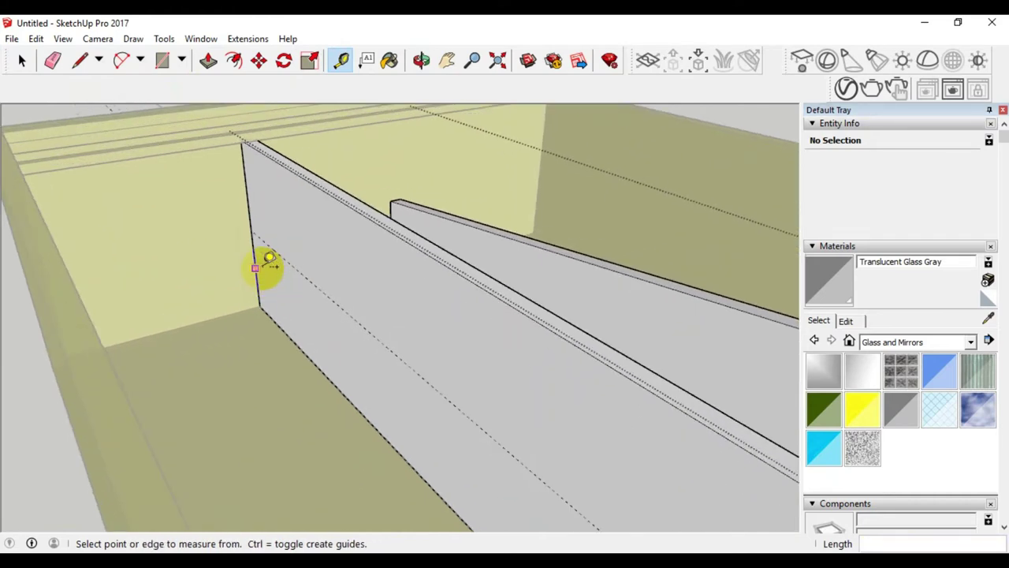
pyautogui.scroll(1, 266, 264)
pyautogui.scroll(-3, 249, 268)
pyautogui.moveTo(253, 265)
pyautogui.mouseDown(button='middle')
pyautogui.moveTo(338, 368)
pyautogui.moveTo(510, 395)
pyautogui.mouseUp(button='middle')
pyautogui.scroll(2, 370, 386)
# - Draw a line where the slab meets the divider and push the slab's upper face away
pyautogui.click(82, 60)
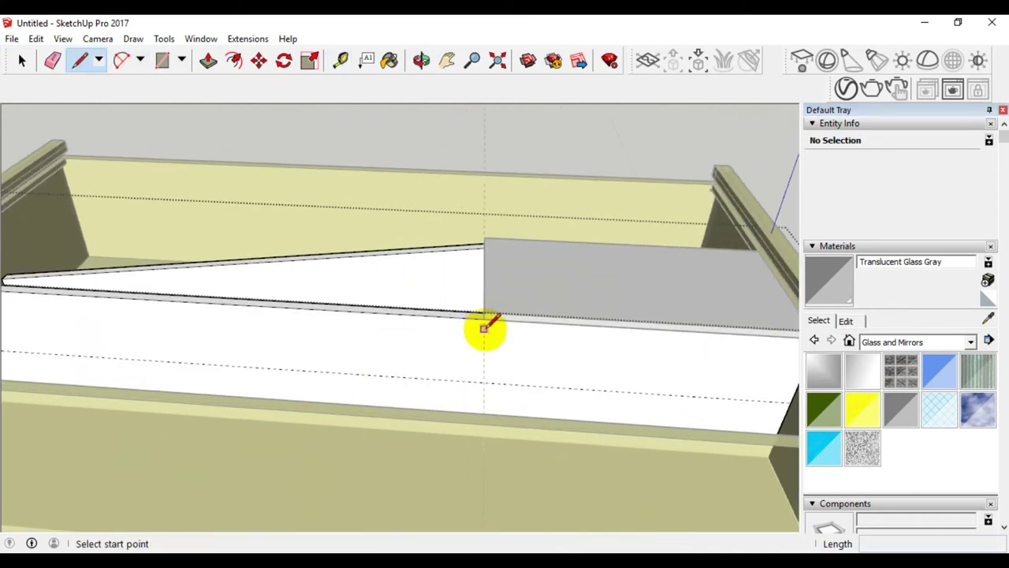
pyautogui.scroll(3, 484, 317)
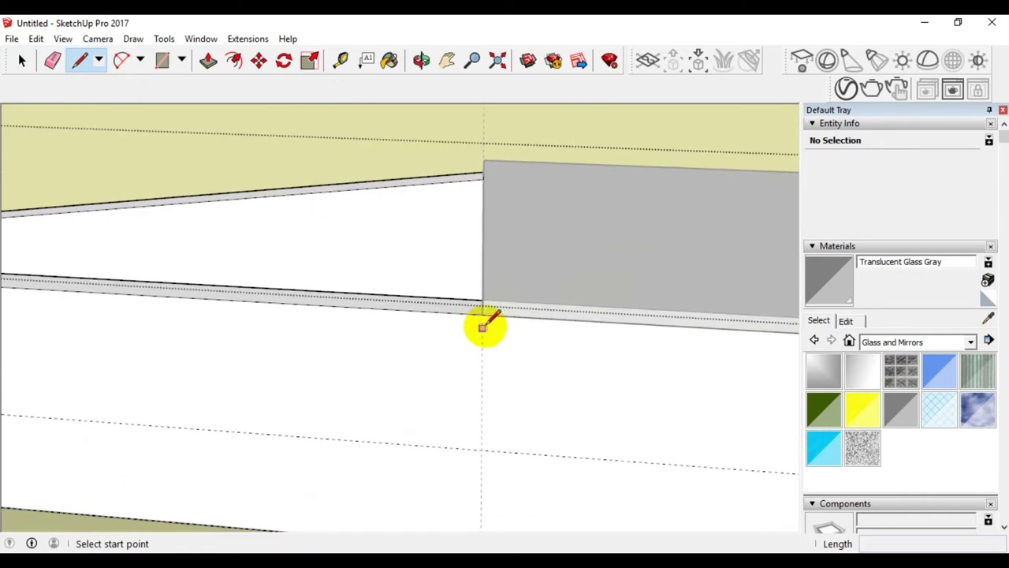
pyautogui.click(482, 315)
pyautogui.scroll(-2, 483, 319)
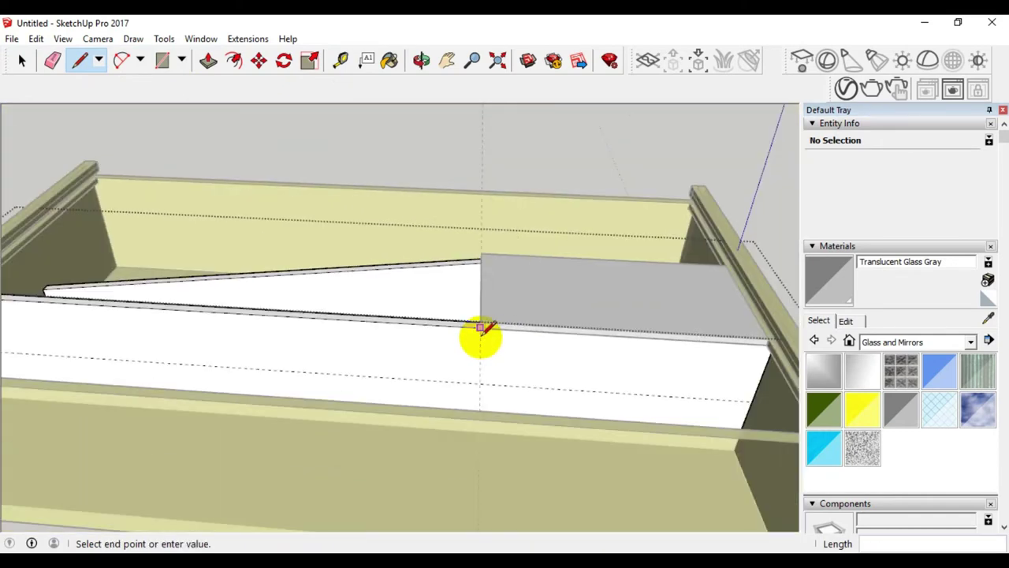
pyautogui.scroll(-2, 479, 333)
pyautogui.scroll(-1, 96, 340)
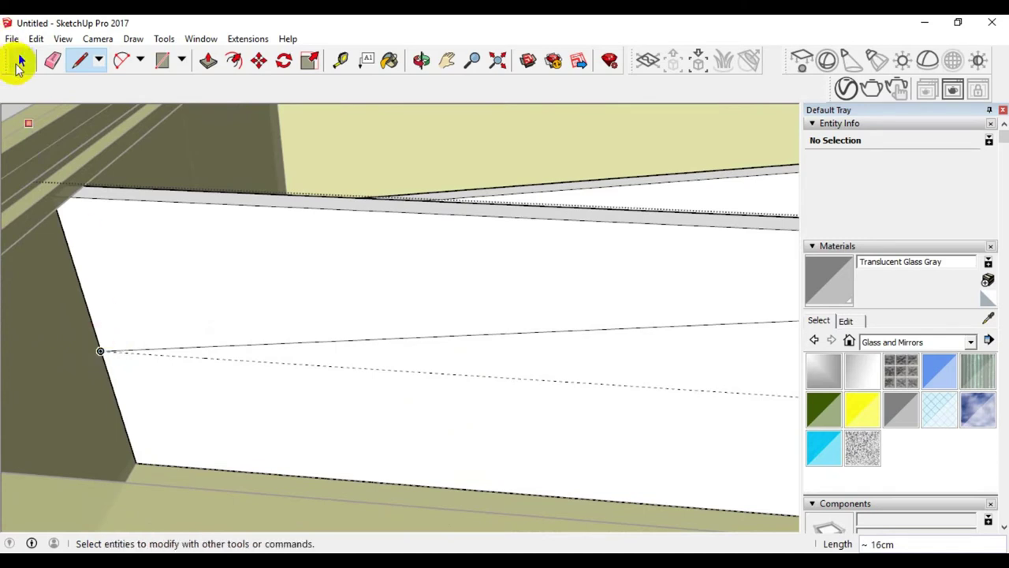
pyautogui.click(20, 63)
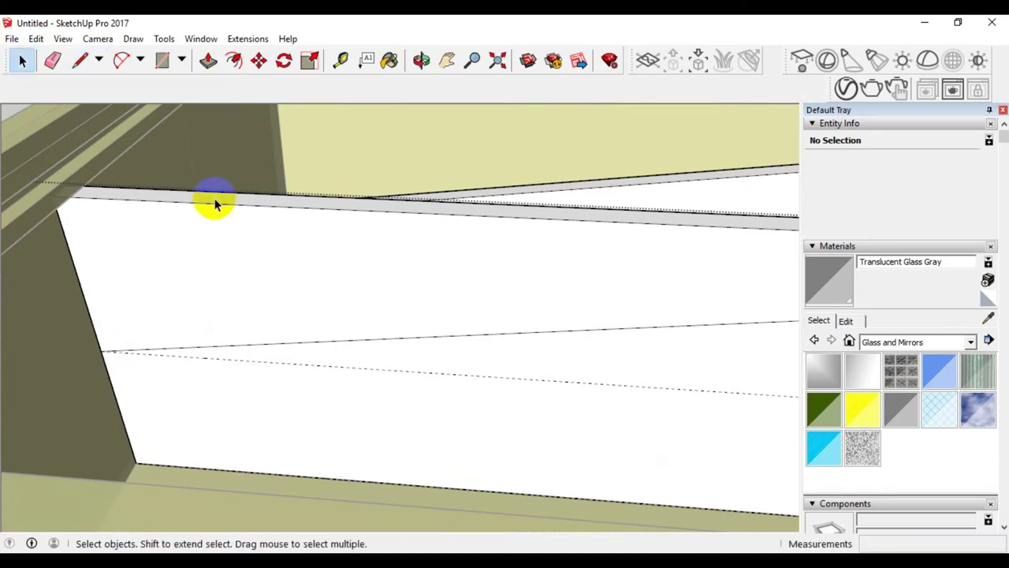
pyautogui.click(189, 288)
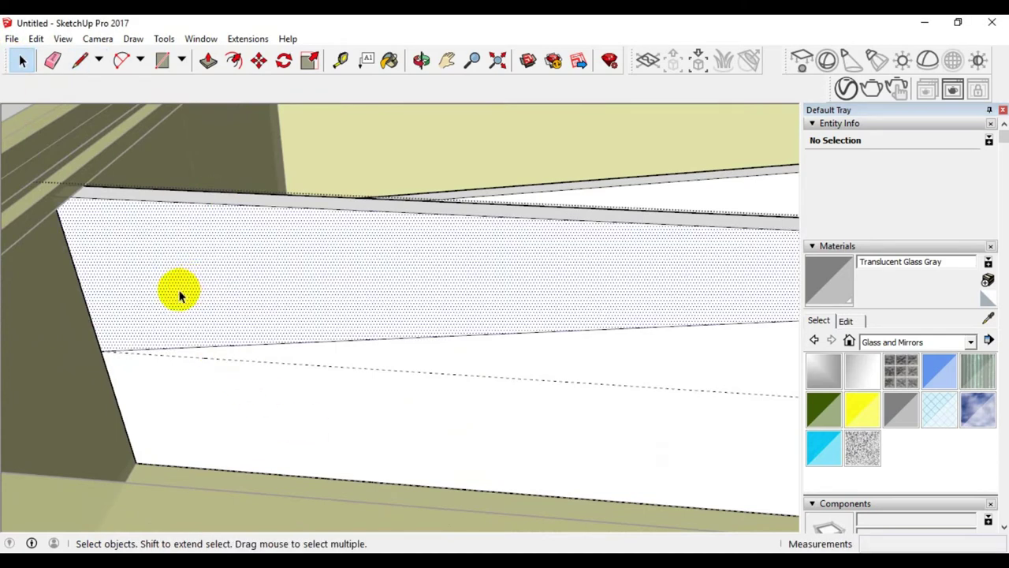
pyautogui.click(208, 65)
pyautogui.click(363, 235)
pyautogui.click(393, 214)
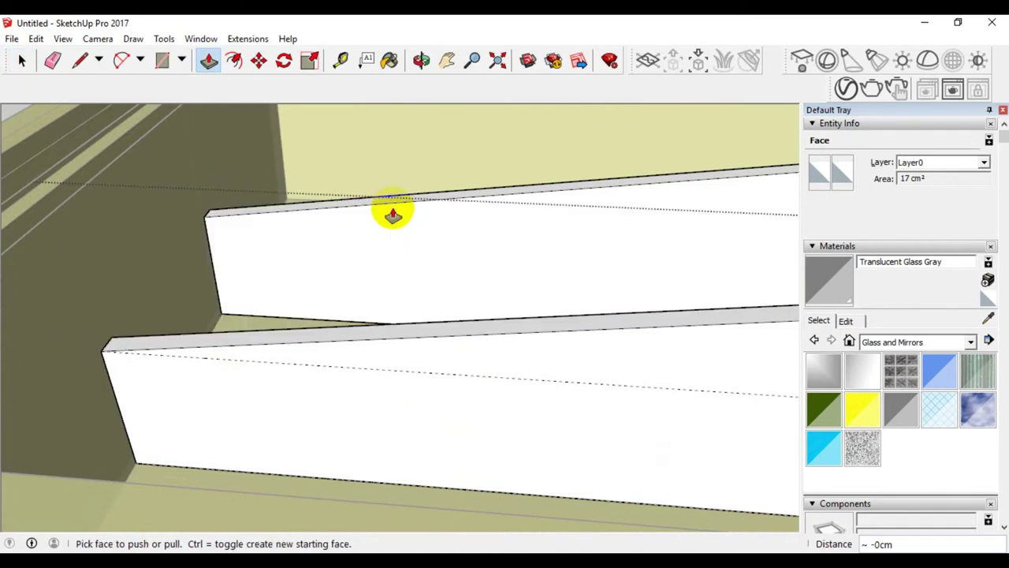
pyautogui.click(21, 60)
# - Orbit around the box to check both dividers now slope down toward the gray plate
pyautogui.scroll(-5, 237, 326)
pyautogui.scroll(-3, 259, 322)
pyautogui.moveTo(259, 322)
pyautogui.mouseDown(button='middle')
pyautogui.moveTo(583, 354)
pyautogui.moveTo(444, 371)
pyautogui.moveTo(421, 396)
pyautogui.moveTo(322, 358)
pyautogui.moveTo(367, 390)
pyautogui.moveTo(441, 413)
pyautogui.moveTo(421, 412)
pyautogui.moveTo(489, 403)
pyautogui.mouseUp(button='middle')
pyautogui.scroll(2, 423, 401)
pyautogui.moveTo(423, 401)
pyautogui.mouseDown(button='middle')
pyautogui.moveTo(372, 349)
pyautogui.moveTo(473, 401)
pyautogui.moveTo(401, 444)
pyautogui.moveTo(451, 450)
pyautogui.moveTo(518, 400)
pyautogui.mouseUp(button='middle')
pyautogui.scroll(3, 487, 428)
pyautogui.scroll(-5, 487, 427)
pyautogui.scroll(-2, 473, 399)
pyautogui.moveTo(434, 401)
pyautogui.mouseDown(button='middle')
pyautogui.moveTo(506, 450)
pyautogui.moveTo(243, 455)
pyautogui.moveTo(547, 468)
pyautogui.moveTo(539, 480)
pyautogui.moveTo(577, 480)
pyautogui.moveTo(523, 483)
pyautogui.moveTo(455, 450)
pyautogui.moveTo(461, 413)
pyautogui.mouseUp(button='middle')
pyautogui.scroll(3, 504, 413)
pyautogui.scroll(-3, 537, 411)
pyautogui.scroll(2, 537, 410)
pyautogui.moveTo(529, 434); pyautogui.dragTo(541, 446, button='middle')
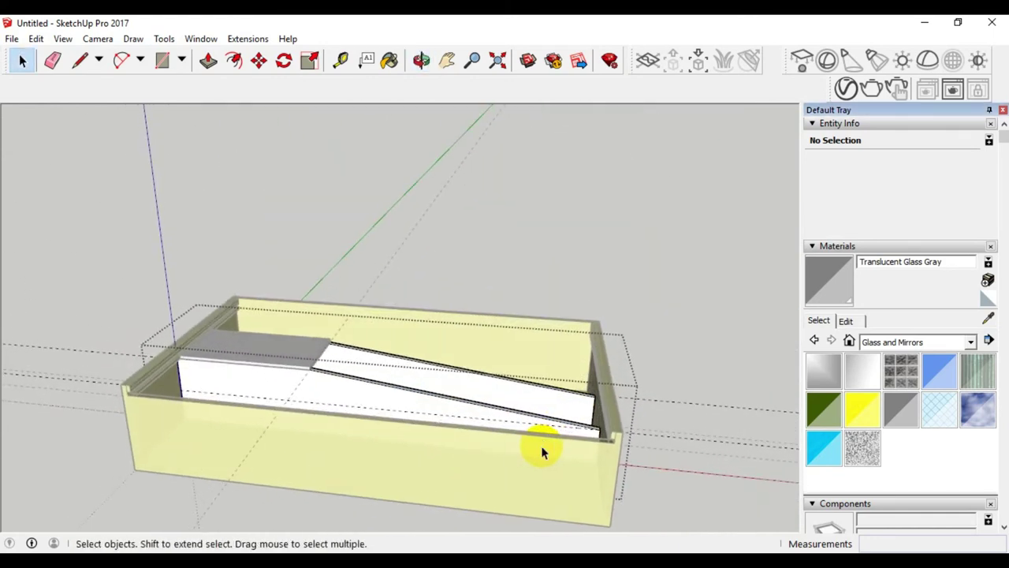
# - Paint the box-selected divider sheets Translucent Glass Gray
pyautogui.moveTo(156, 307)
pyautogui.mouseDown()
pyautogui.moveTo(732, 493)
pyautogui.moveTo(741, 516)
pyautogui.mouseUp()
pyautogui.click(899, 418)
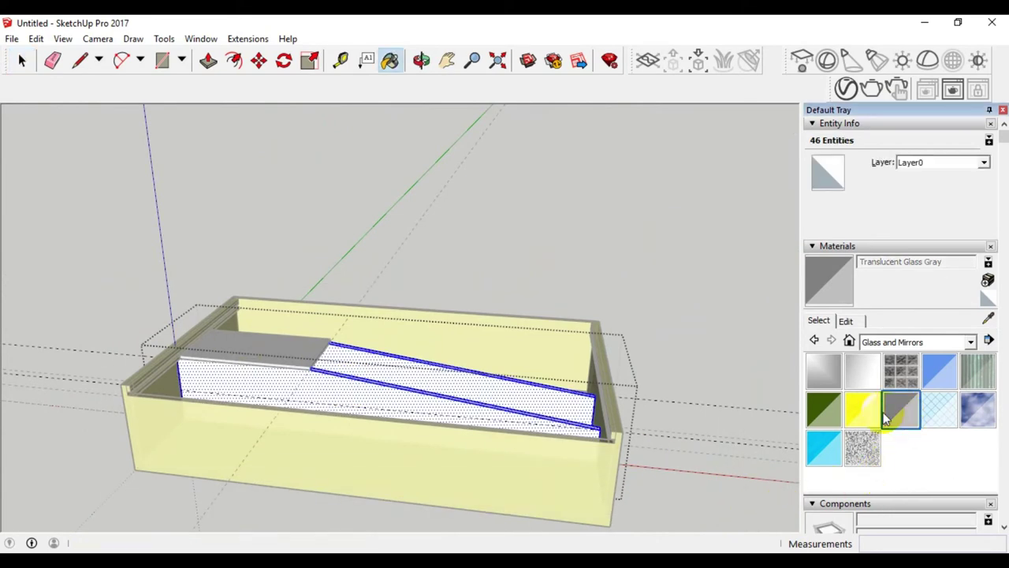
pyautogui.click(424, 391)
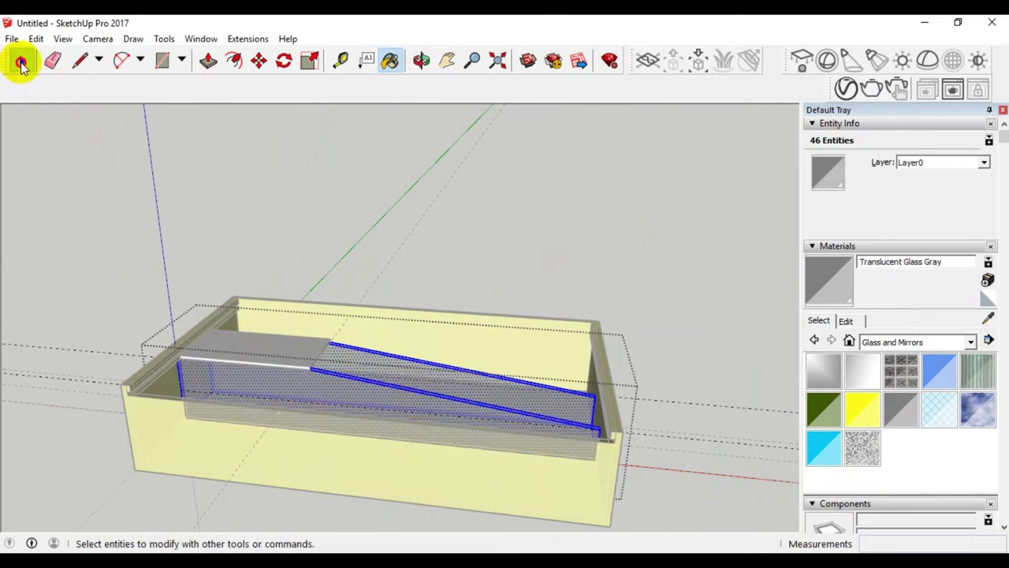
pyautogui.click(21, 63)
pyautogui.click(271, 198)
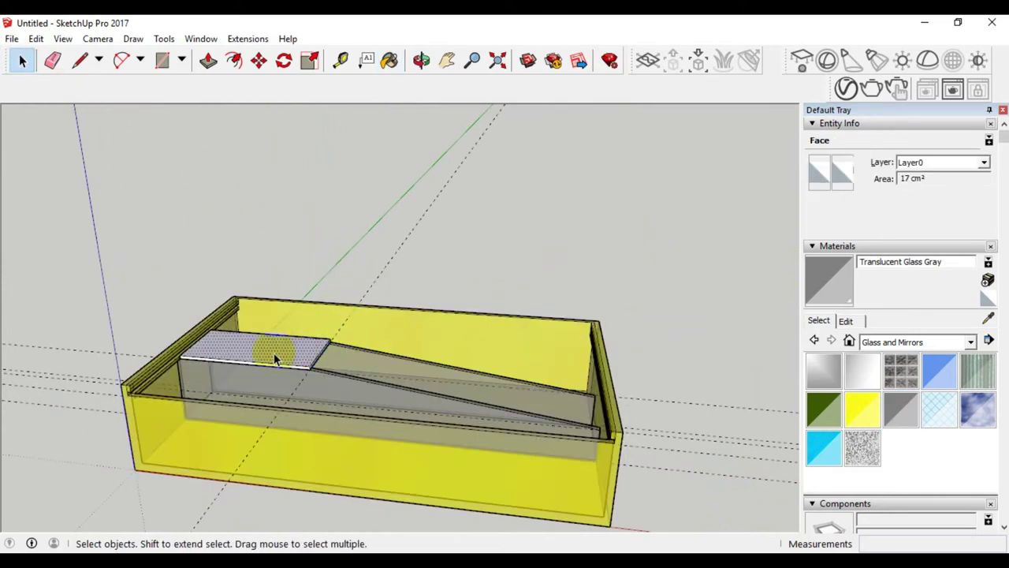
# - Paint the top divider piece Translucent Glass Gray too and group the divider geometry
pyautogui.tripleClick(370, 384)
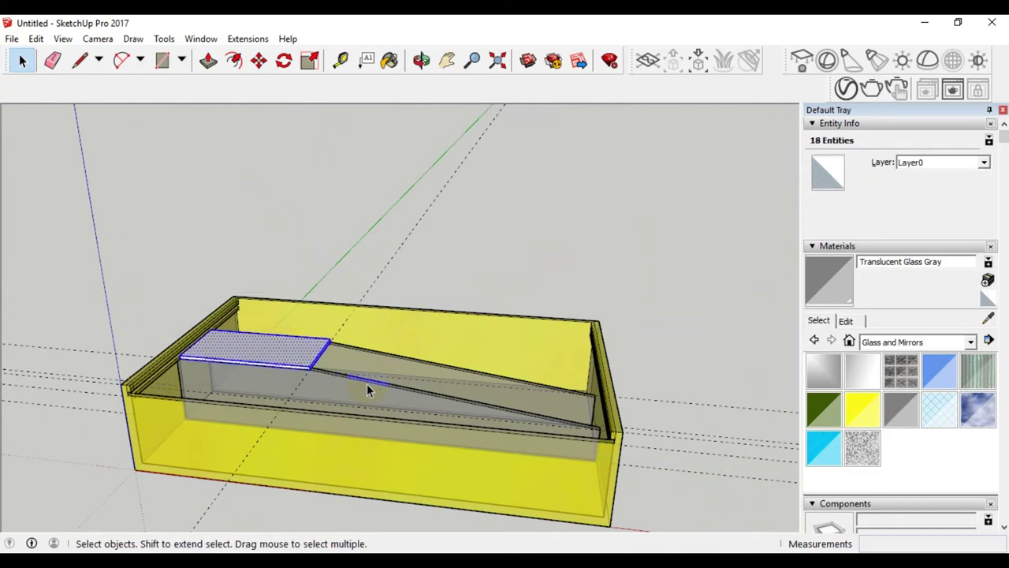
pyautogui.click(896, 409)
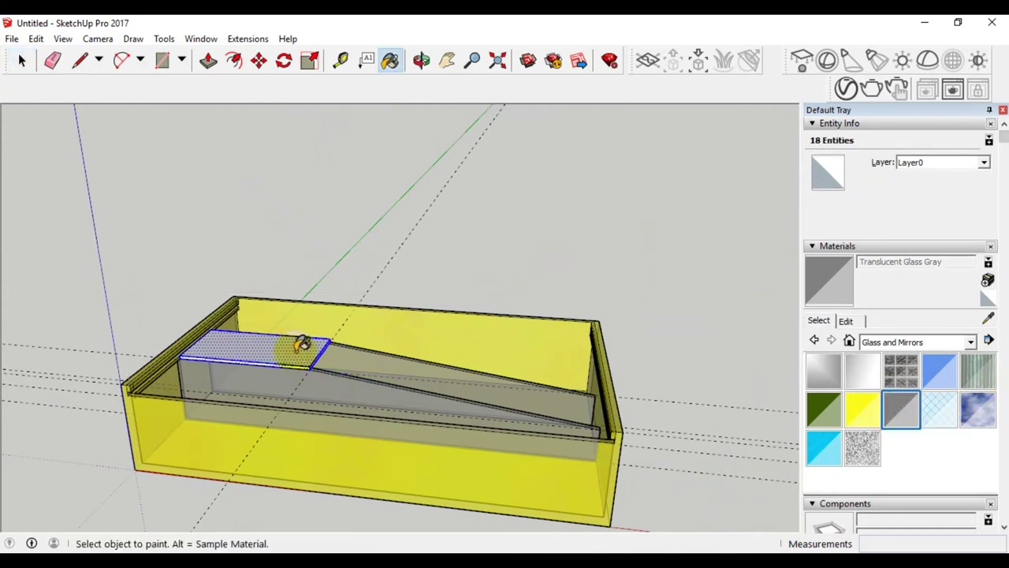
pyautogui.click(299, 347)
pyautogui.click(22, 63)
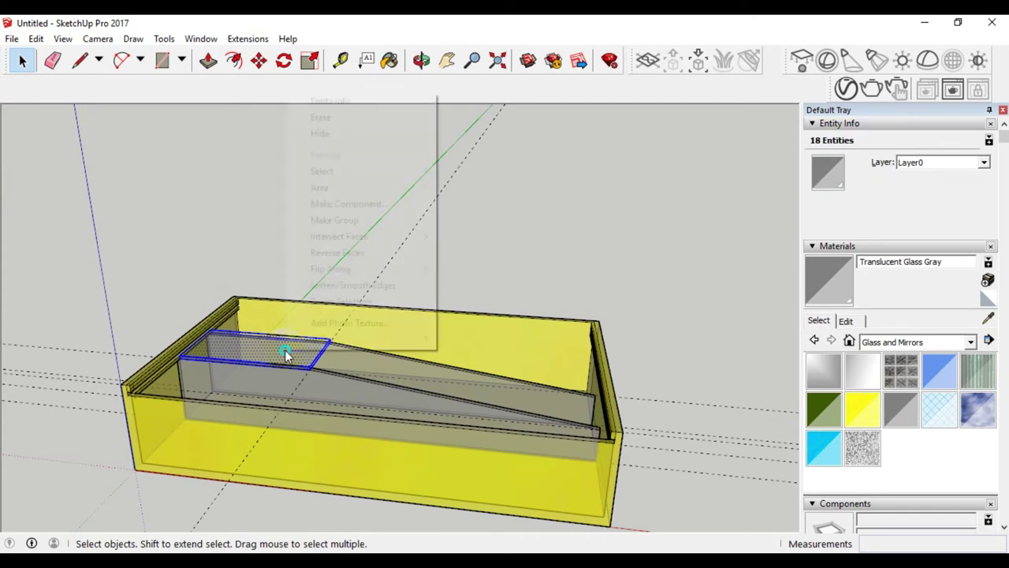
pyautogui.click(343, 223)
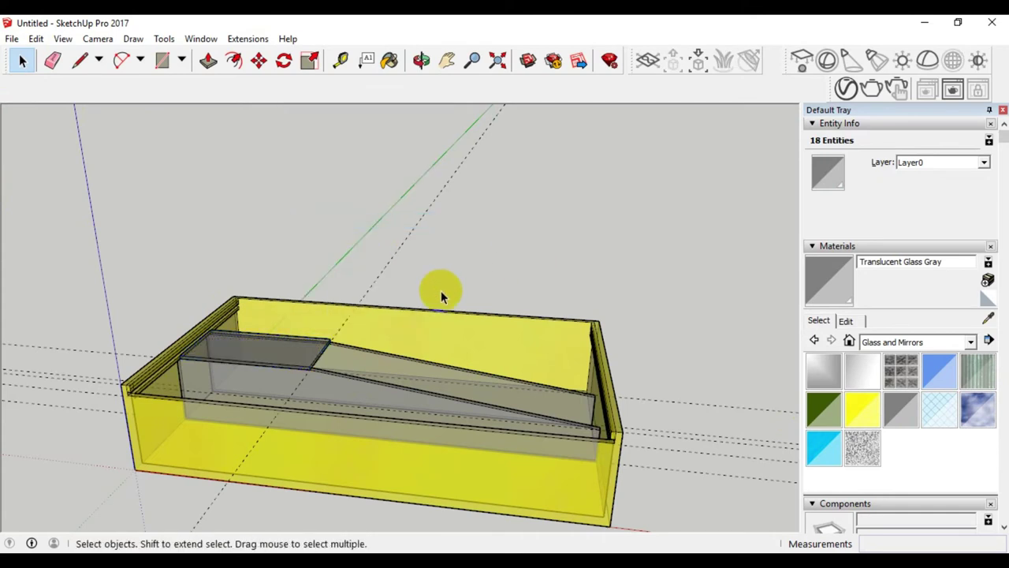
pyautogui.click(441, 295)
pyautogui.scroll(-3, 418, 316)
pyautogui.moveTo(386, 334)
pyautogui.mouseDown(button='middle')
pyautogui.moveTo(463, 395)
pyautogui.moveTo(586, 405)
pyautogui.moveTo(500, 396)
pyautogui.moveTo(508, 343)
pyautogui.mouseUp(button='middle')
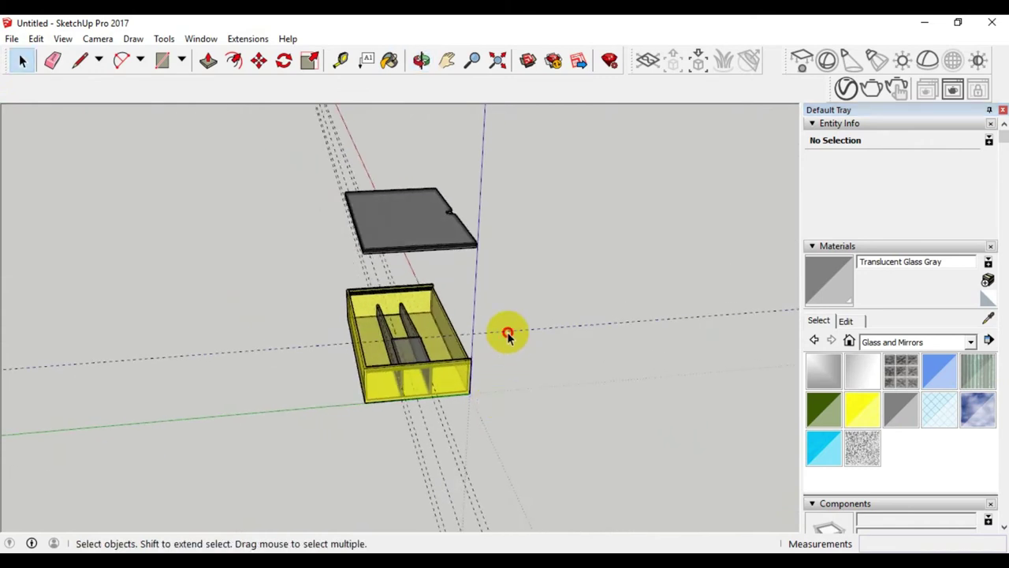
pyautogui.click(413, 431)
pyautogui.moveTo(406, 431)
pyautogui.mouseDown(button='middle')
pyautogui.moveTo(420, 376)
pyautogui.moveTo(498, 391)
pyautogui.moveTo(498, 400)
pyautogui.mouseUp(button='middle')
pyautogui.click(498, 391)
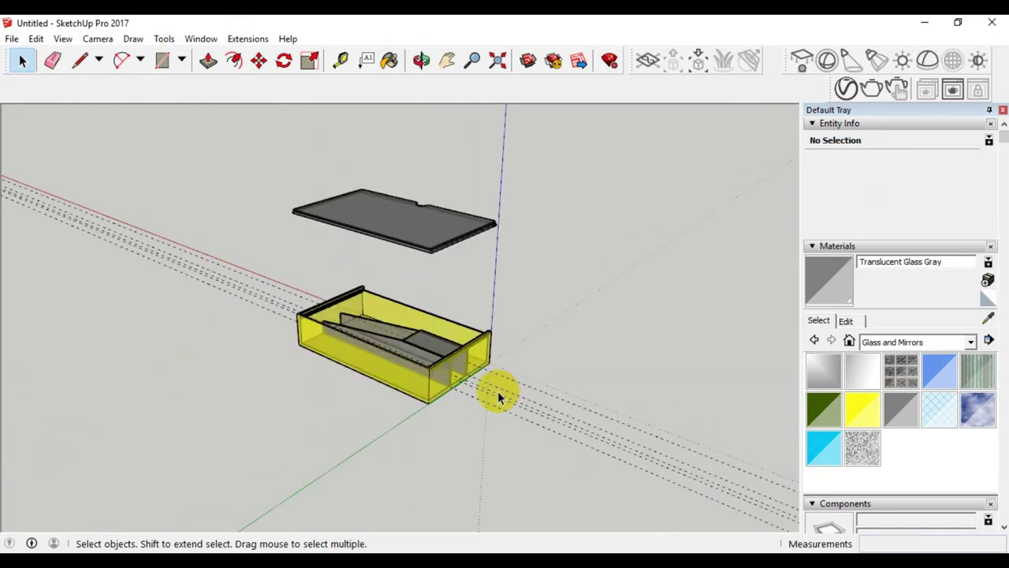
pyautogui.click(512, 402)
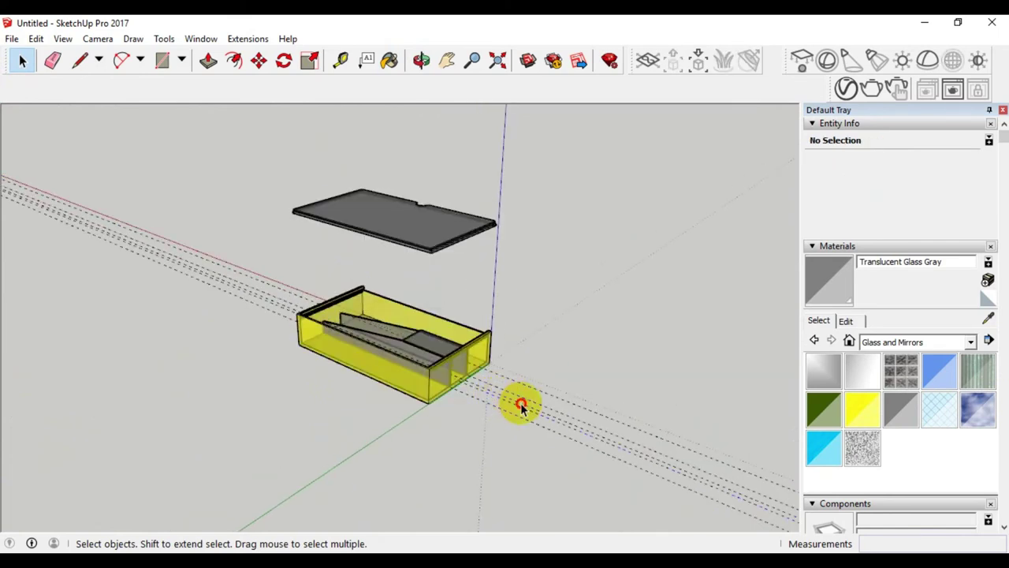
pyautogui.doubleClick(520, 407)
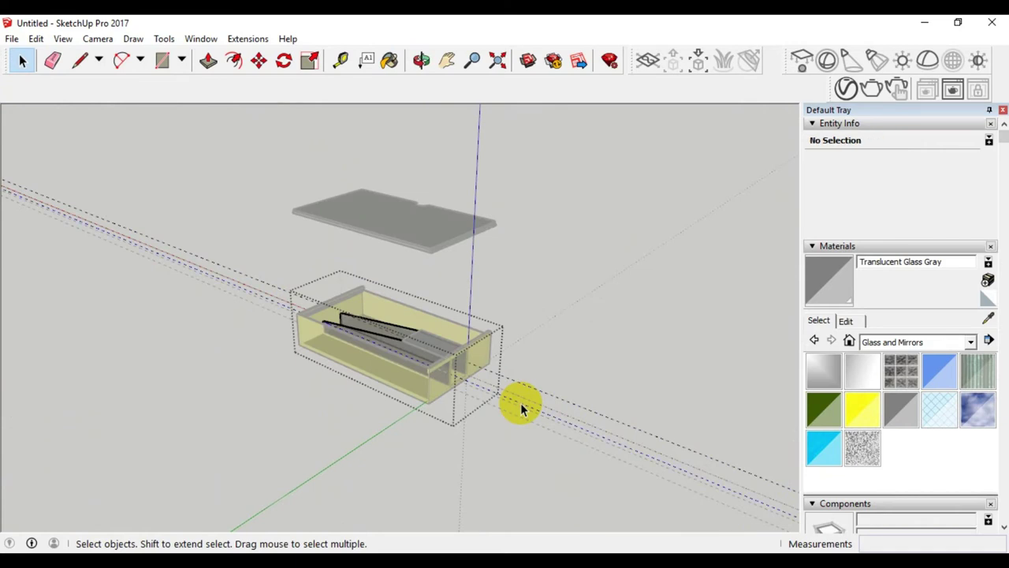
pyautogui.moveTo(503, 475); pyautogui.dragTo(521, 462)
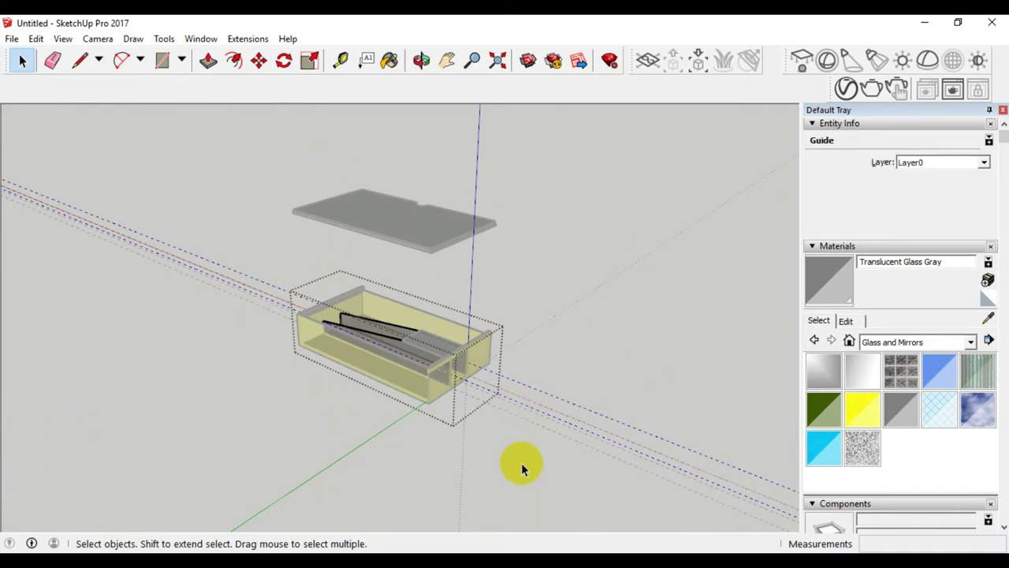
pyautogui.click(559, 435)
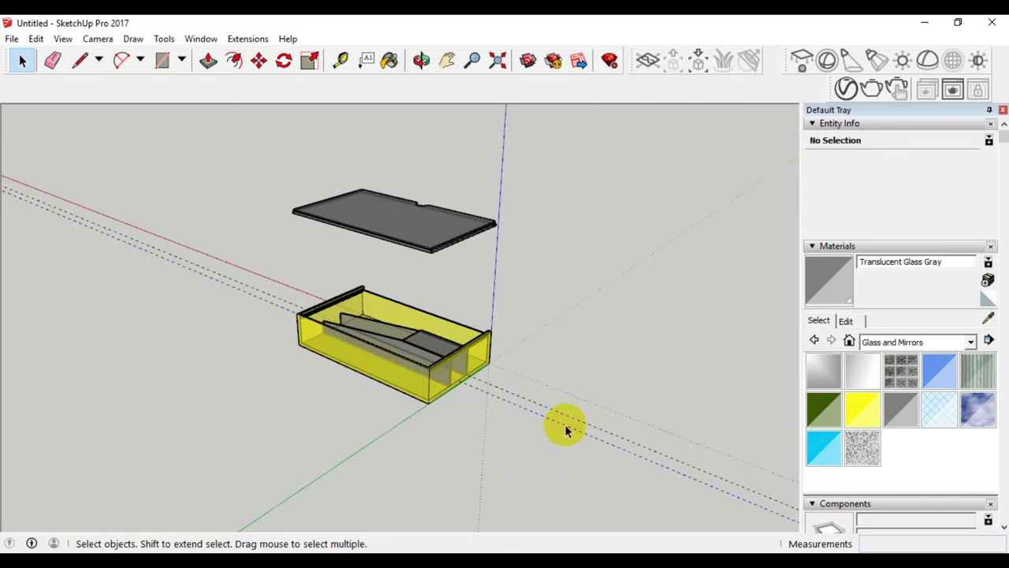
pyautogui.moveTo(568, 422)
pyautogui.mouseDown(button='middle')
pyautogui.moveTo(391, 431)
pyautogui.moveTo(313, 468)
pyautogui.moveTo(426, 412)
pyautogui.moveTo(366, 403)
pyautogui.mouseUp(button='middle')
pyautogui.scroll(5, 366, 403)
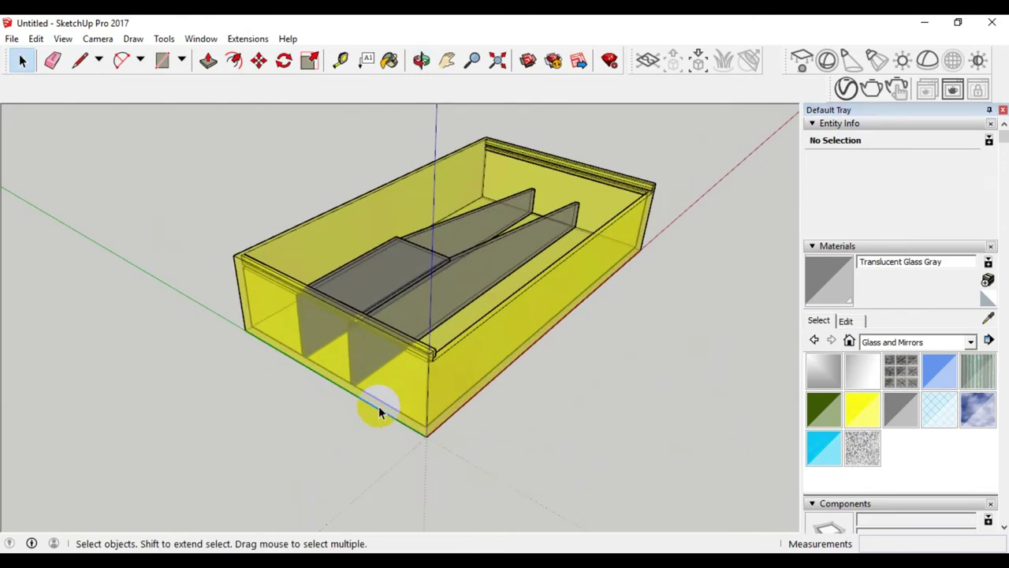
pyautogui.scroll(2, 401, 413)
pyautogui.scroll(-4, 445, 333)
pyautogui.scroll(3, 445, 332)
pyautogui.moveTo(509, 260)
pyautogui.mouseDown(button='middle')
pyautogui.moveTo(300, 345)
pyautogui.moveTo(507, 360)
pyautogui.moveTo(439, 307)
pyautogui.moveTo(477, 423)
pyautogui.moveTo(317, 377)
pyautogui.moveTo(591, 367)
pyautogui.moveTo(444, 387)
pyautogui.moveTo(526, 392)
pyautogui.moveTo(596, 412)
pyautogui.moveTo(545, 397)
pyautogui.moveTo(419, 315)
pyautogui.moveTo(421, 346)
pyautogui.mouseUp(button='middle')
pyautogui.scroll(-3, 439, 307)
pyautogui.scroll(-3, 455, 307)
pyautogui.scroll(2, 423, 351)
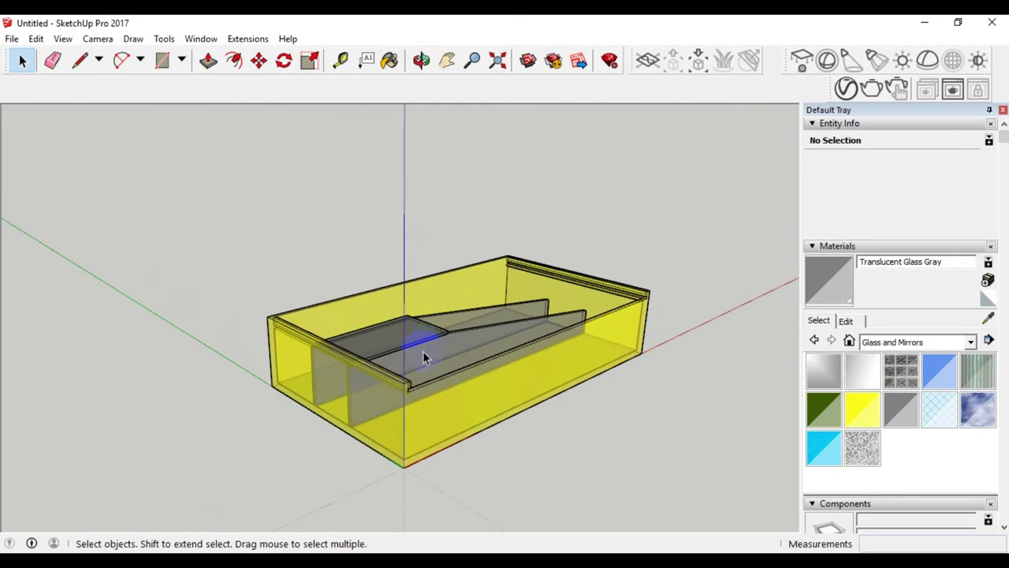
pyautogui.scroll(2, 422, 351)
pyautogui.scroll(2, 423, 352)
pyautogui.scroll(-5, 423, 352)
pyautogui.scroll(-2, 444, 347)
pyautogui.scroll(1, 443, 347)
pyautogui.scroll(2, 456, 378)
pyautogui.scroll(2, 455, 378)
pyautogui.scroll(-3, 456, 378)
pyautogui.moveTo(446, 372)
pyautogui.mouseDown(button='middle')
pyautogui.moveTo(371, 434)
pyautogui.moveTo(384, 443)
pyautogui.mouseUp(button='middle')
pyautogui.scroll(2, 410, 411)
pyautogui.moveTo(411, 411); pyautogui.dragTo(435, 466, button='middle')
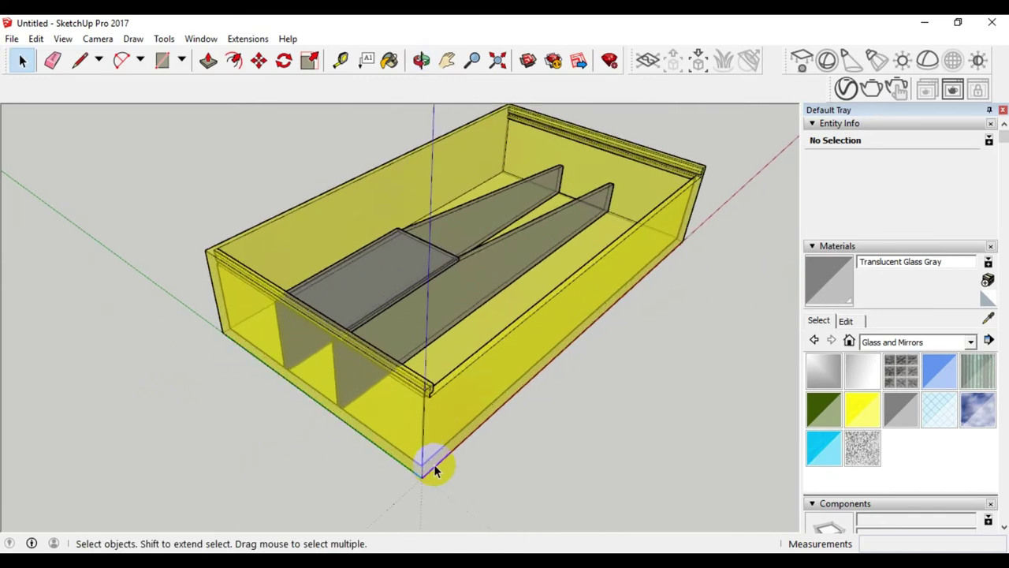
pyautogui.scroll(3, 412, 360)
pyautogui.scroll(-3, 413, 349)
pyautogui.moveTo(413, 349); pyautogui.dragTo(421, 312, button='middle')
pyautogui.scroll(3, 424, 356)
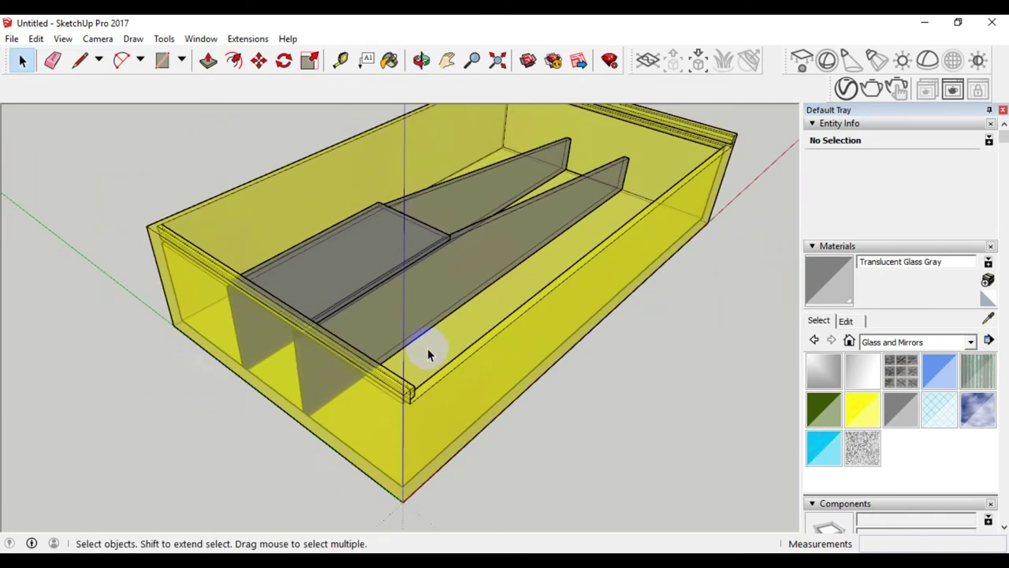
pyautogui.scroll(1, 424, 357)
pyautogui.scroll(-3, 424, 359)
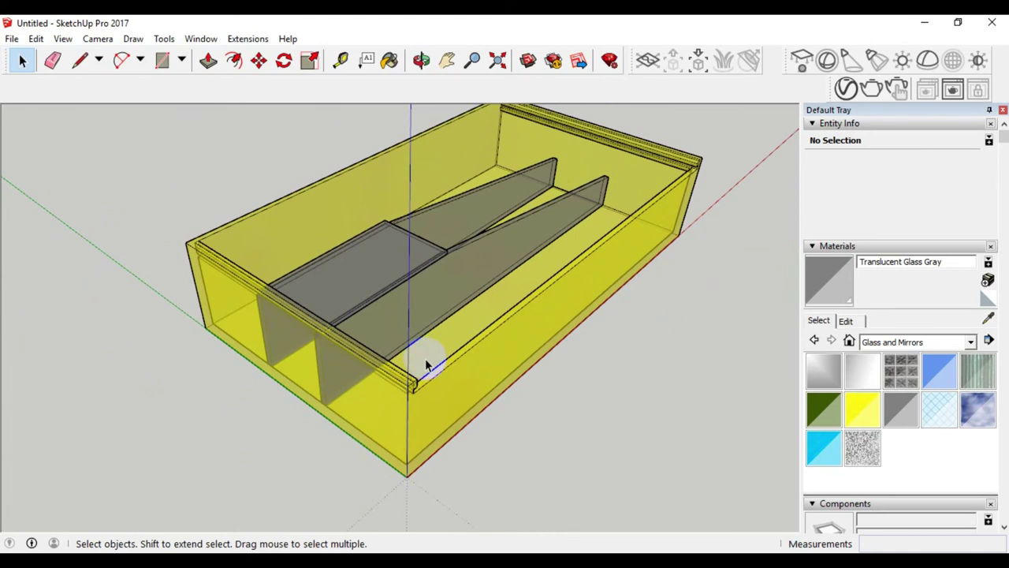
pyautogui.scroll(-1, 426, 364)
pyautogui.scroll(-1, 430, 369)
pyautogui.scroll(1, 429, 369)
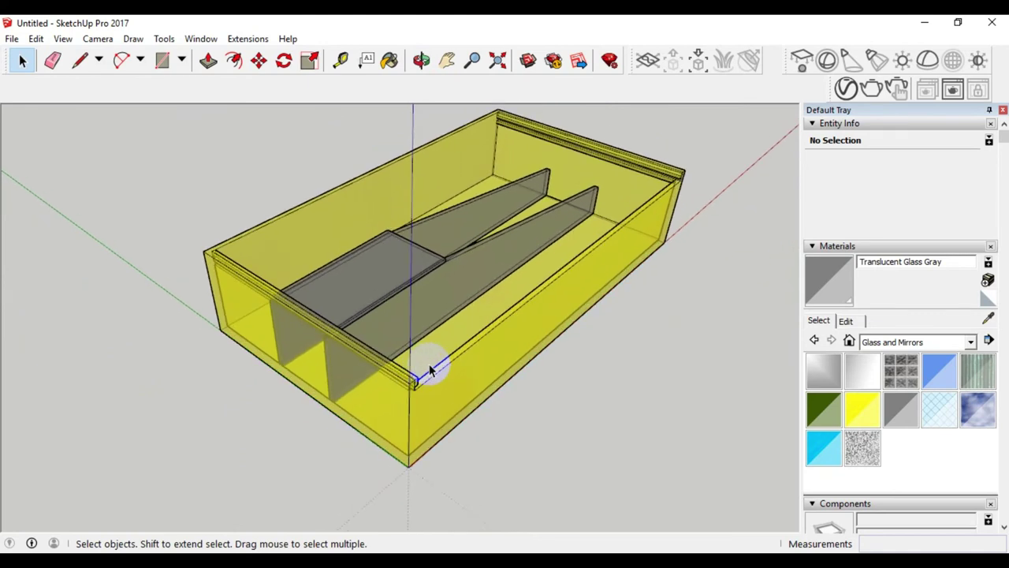
pyautogui.scroll(1, 429, 369)
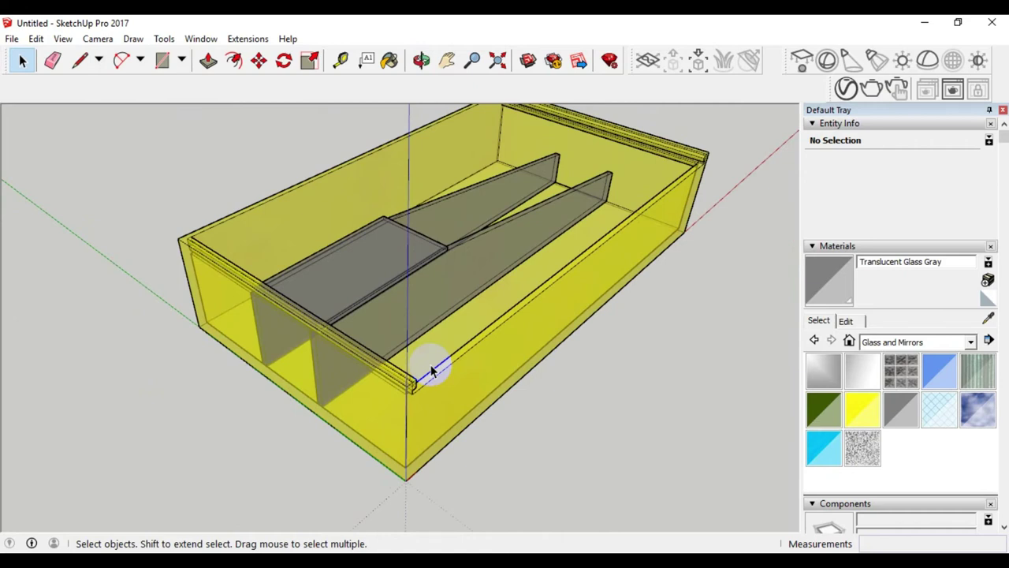
pyautogui.scroll(1, 433, 369)
pyautogui.scroll(1, 441, 368)
pyautogui.scroll(1, 406, 385)
pyautogui.scroll(-3, 408, 387)
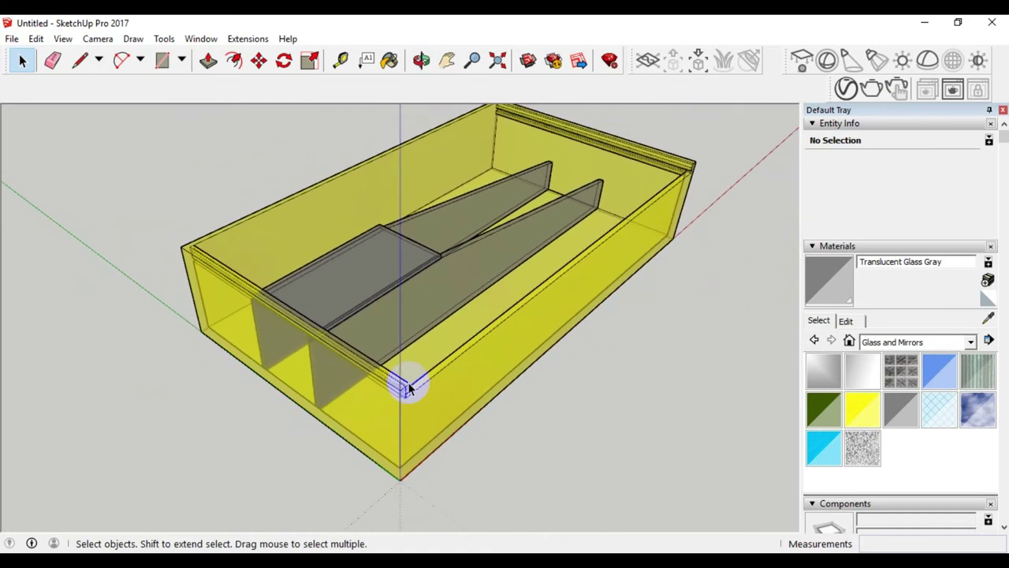
pyautogui.scroll(-2, 408, 388)
pyautogui.scroll(-1, 408, 388)
pyautogui.scroll(1, 409, 387)
pyautogui.scroll(-1, 408, 388)
pyautogui.scroll(1, 408, 388)
pyautogui.scroll(-2, 407, 385)
pyautogui.scroll(-1, 407, 386)
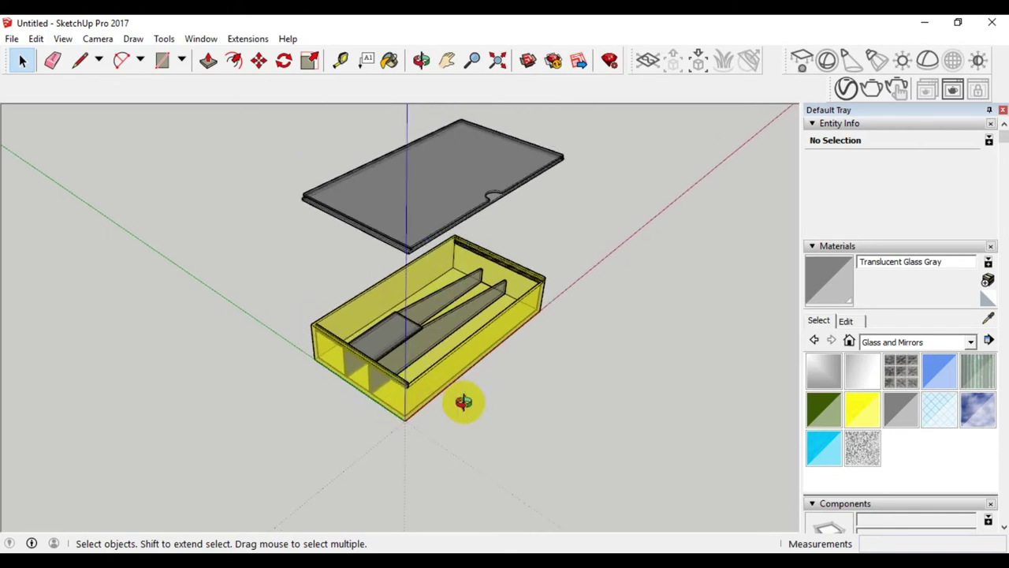
pyautogui.moveTo(463, 402); pyautogui.dragTo(450, 304, button='middle')
pyautogui.scroll(2, 417, 387)
pyautogui.scroll(2, 402, 327)
pyautogui.moveTo(401, 326)
pyautogui.mouseDown(button='middle')
pyautogui.moveTo(389, 347)
pyautogui.moveTo(351, 354)
pyautogui.moveTo(549, 310)
pyautogui.moveTo(531, 331)
pyautogui.moveTo(464, 349)
pyautogui.mouseUp(button='middle')
pyautogui.moveTo(366, 465)
pyautogui.mouseDown(button='middle')
pyautogui.moveTo(338, 468)
pyautogui.moveTo(359, 472)
pyautogui.moveTo(417, 372)
pyautogui.moveTo(443, 368)
pyautogui.moveTo(407, 357)
pyautogui.moveTo(316, 281)
pyautogui.moveTo(450, 333)
pyautogui.moveTo(462, 349)
pyautogui.mouseUp(button='middle')
pyautogui.scroll(-2, 457, 367)
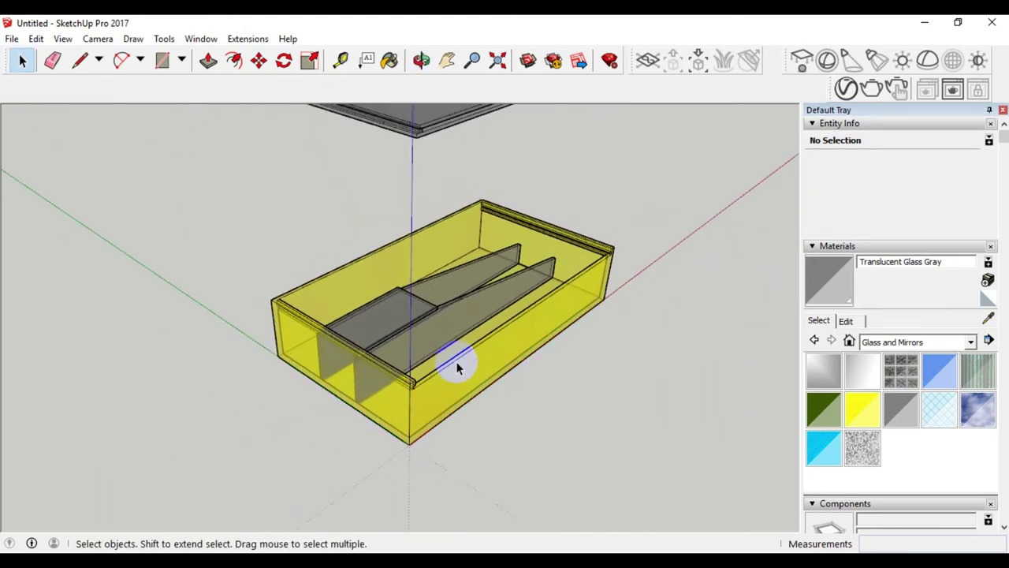
pyautogui.scroll(-2, 457, 366)
pyautogui.scroll(3, 486, 187)
pyautogui.scroll(2, 494, 181)
pyautogui.scroll(-2, 496, 184)
pyautogui.moveTo(502, 192)
pyautogui.mouseDown(button='middle')
pyautogui.moveTo(469, 185)
pyautogui.moveTo(461, 153)
pyautogui.moveTo(473, 124)
pyautogui.moveTo(436, 202)
pyautogui.moveTo(428, 198)
pyautogui.moveTo(449, 270)
pyautogui.mouseUp(button='middle')
pyautogui.scroll(3, 459, 152)
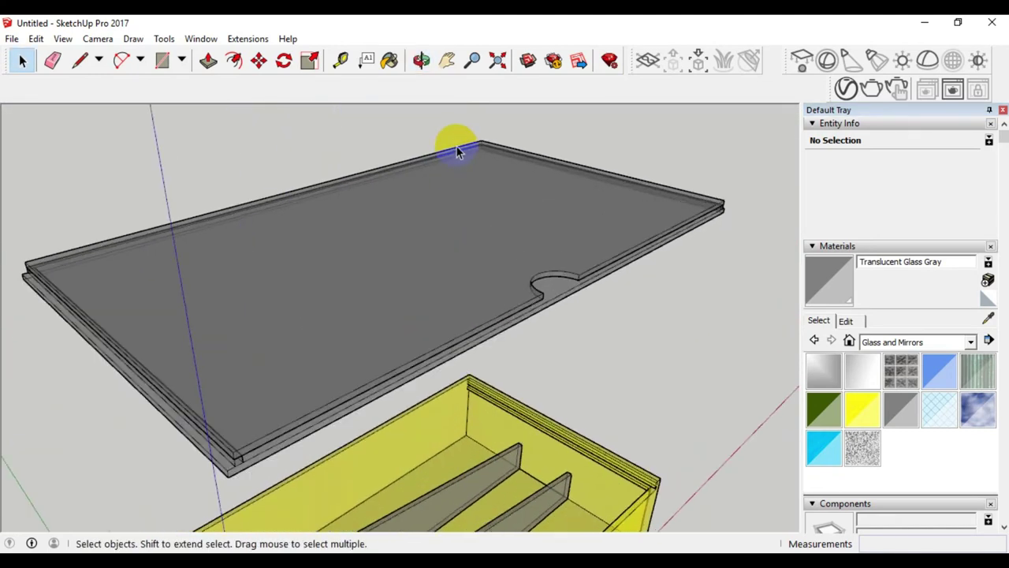
pyautogui.scroll(-2, 457, 150)
pyautogui.moveTo(466, 151)
pyautogui.mouseDown(button='middle')
pyautogui.moveTo(664, 248)
pyautogui.moveTo(354, 205)
pyautogui.moveTo(284, 160)
pyautogui.moveTo(250, 216)
pyautogui.moveTo(527, 318)
pyautogui.moveTo(399, 337)
pyautogui.moveTo(552, 367)
pyautogui.moveTo(466, 360)
pyautogui.moveTo(597, 334)
pyautogui.moveTo(245, 389)
pyautogui.moveTo(402, 410)
pyautogui.mouseUp(button='middle')
pyautogui.scroll(-2, 426, 375)
pyautogui.scroll(2, 412, 462)
pyautogui.scroll(2, 416, 458)
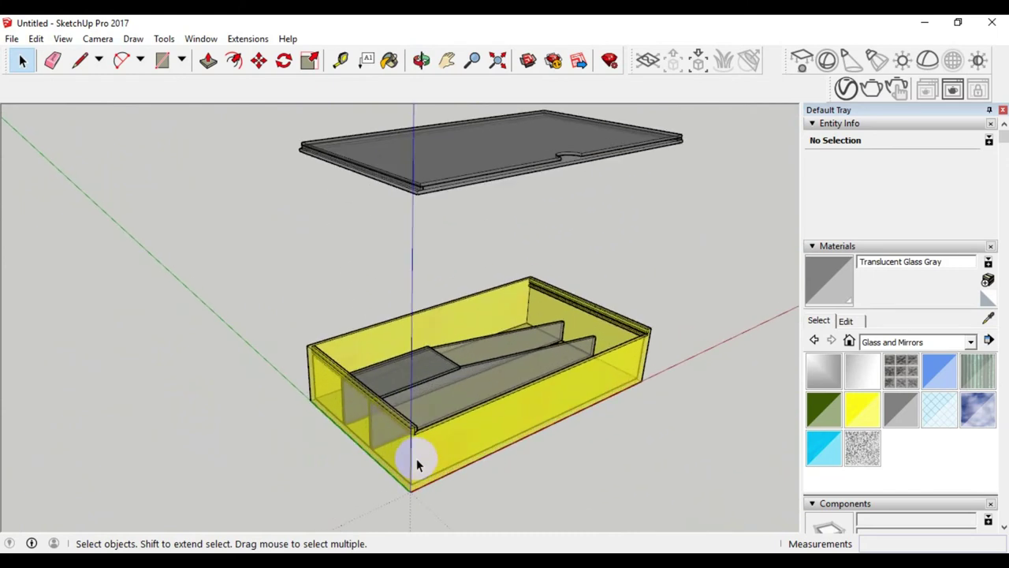
# - Move the lid by its corner down onto the top of the yellow box
pyautogui.click(259, 63)
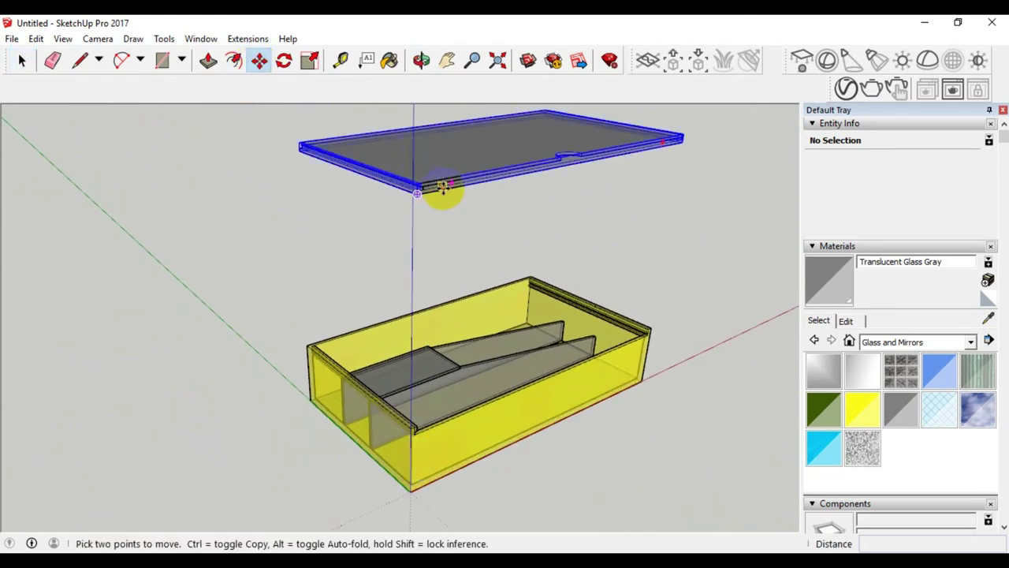
pyautogui.click(418, 193)
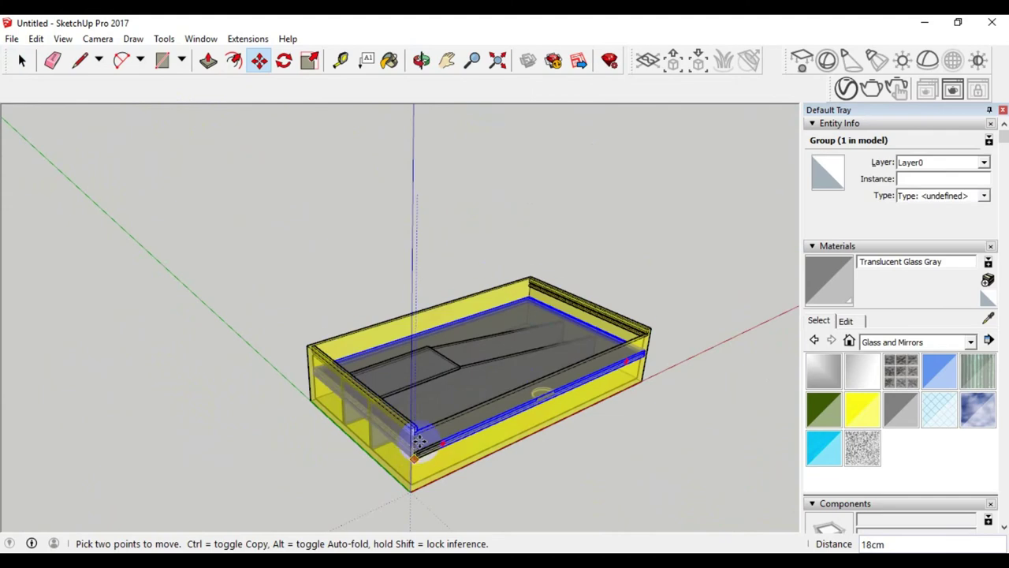
pyautogui.scroll(2, 412, 423)
pyautogui.scroll(3, 411, 424)
pyautogui.scroll(1, 402, 418)
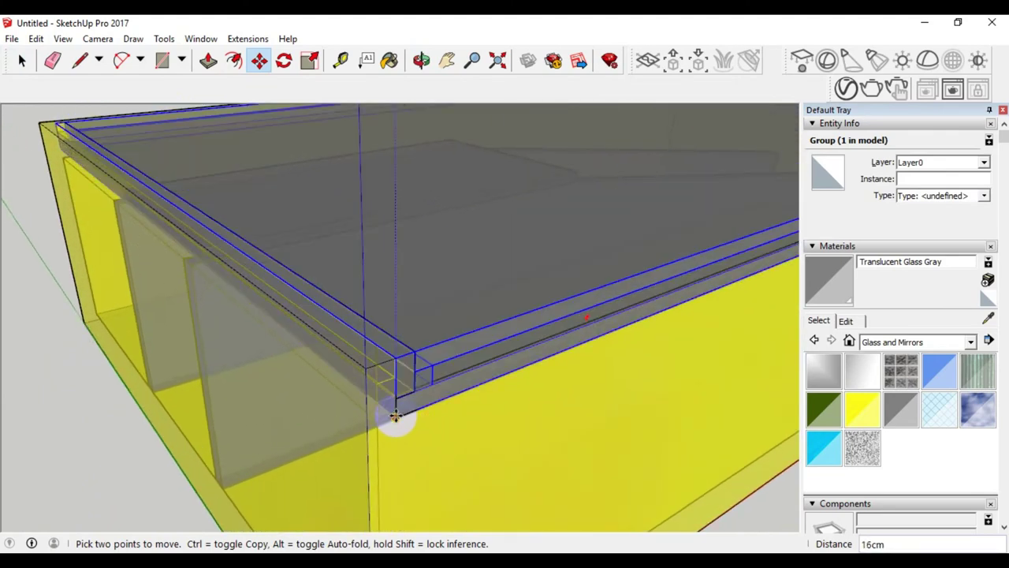
pyautogui.click(394, 398)
pyautogui.scroll(-3, 394, 398)
pyautogui.scroll(-3, 394, 398)
pyautogui.click(22, 60)
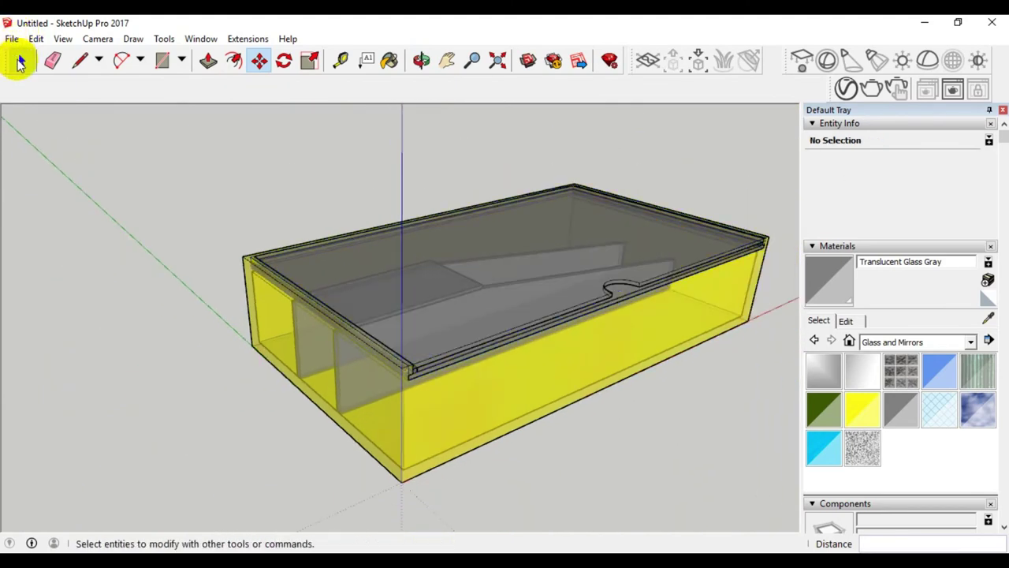
# - Orbit to a top-down view to check the glass lid is seated on the box
pyautogui.moveTo(191, 284)
pyautogui.mouseDown(button='middle')
pyautogui.moveTo(394, 355)
pyautogui.moveTo(405, 331)
pyautogui.moveTo(428, 333)
pyautogui.moveTo(419, 342)
pyautogui.moveTo(402, 250)
pyautogui.moveTo(394, 313)
pyautogui.moveTo(408, 340)
pyautogui.mouseUp(button='middle')
pyautogui.scroll(2, 447, 157)
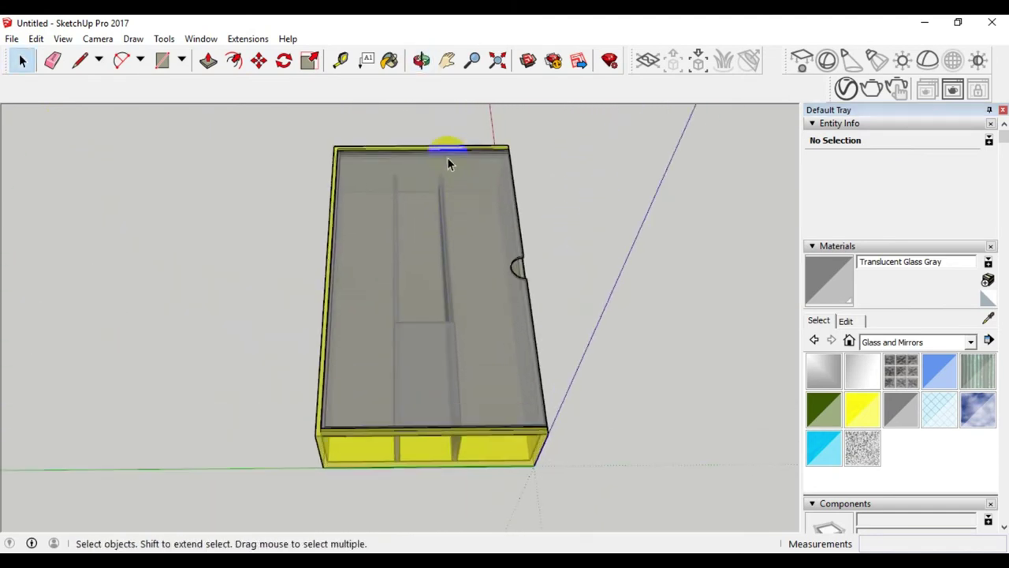
pyautogui.scroll(3, 447, 154)
pyautogui.moveTo(491, 279); pyautogui.dragTo(480, 232, button='middle')
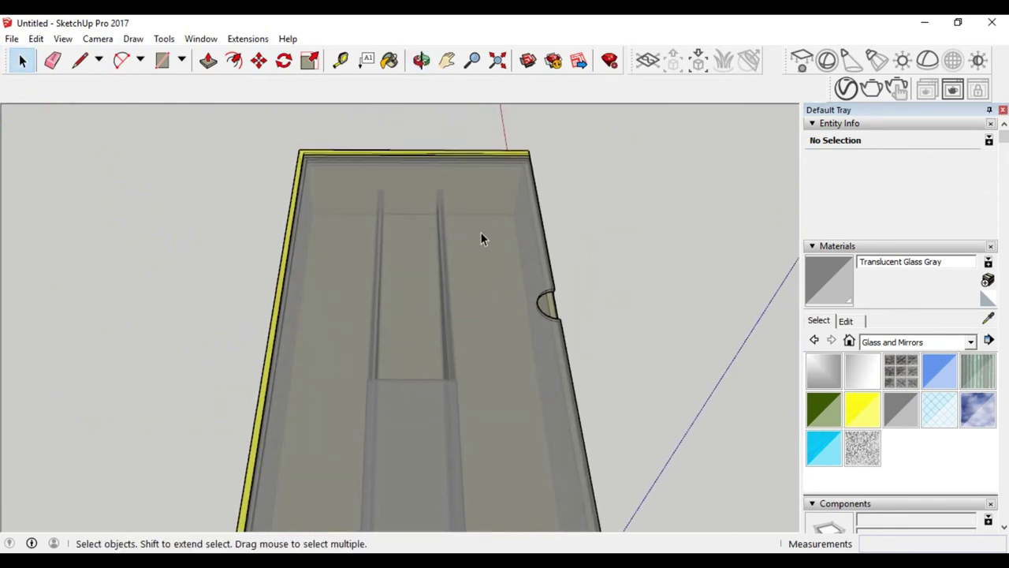
pyautogui.scroll(-3, 480, 232)
pyautogui.scroll(2, 473, 300)
pyautogui.click(456, 358)
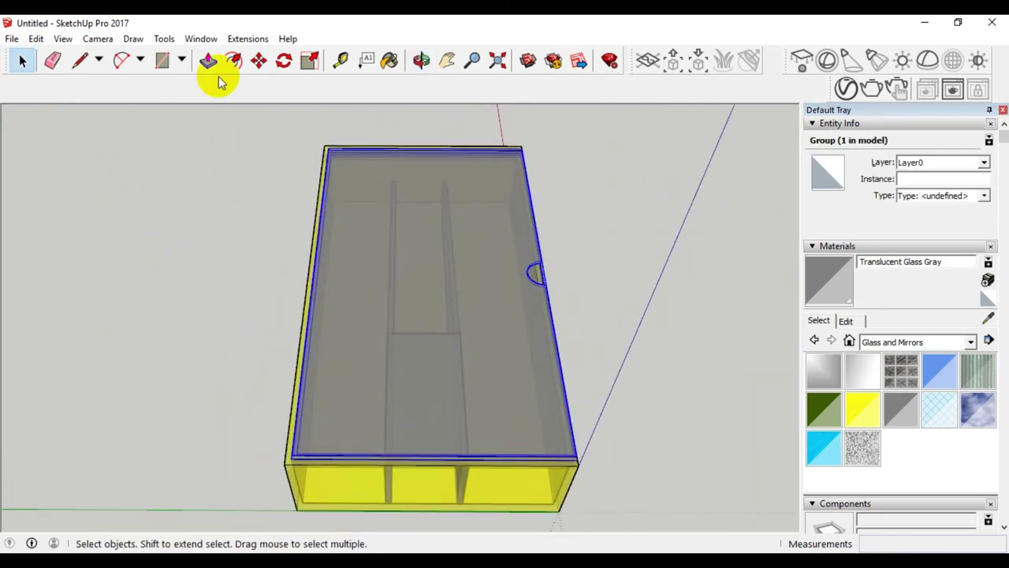
pyautogui.click(19, 62)
pyautogui.click(168, 204)
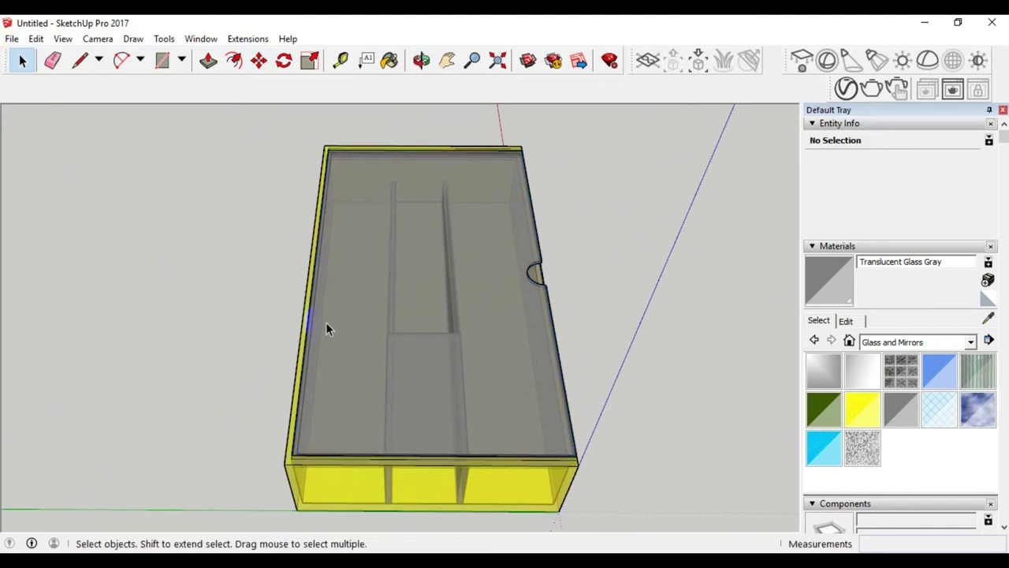
pyautogui.scroll(-3, 271, 279)
pyautogui.scroll(3, 274, 286)
pyautogui.scroll(1, 307, 228)
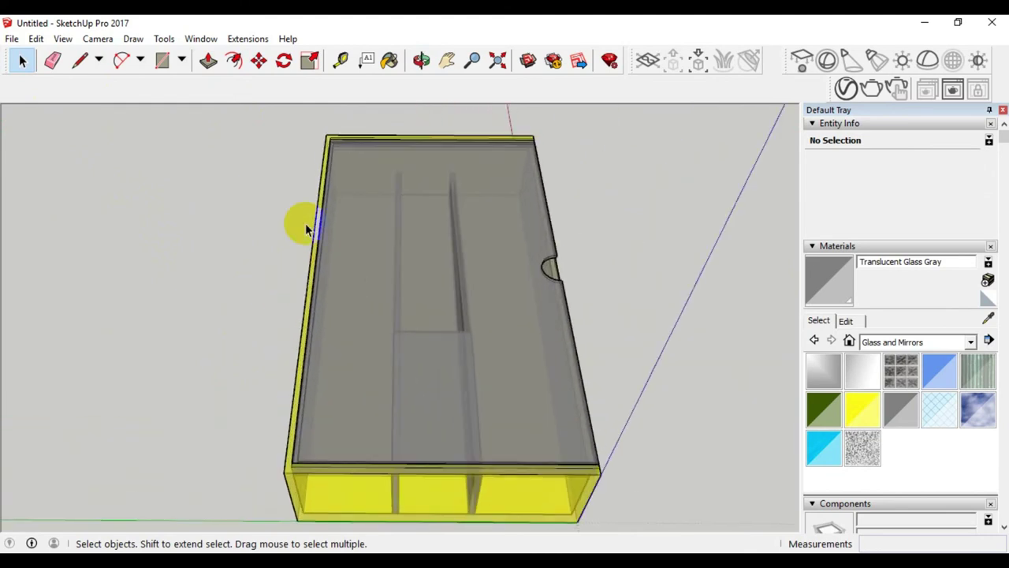
# - Slide the lid about 7cm along the box, then undo that move
pyautogui.click(259, 61)
pyautogui.click(291, 461)
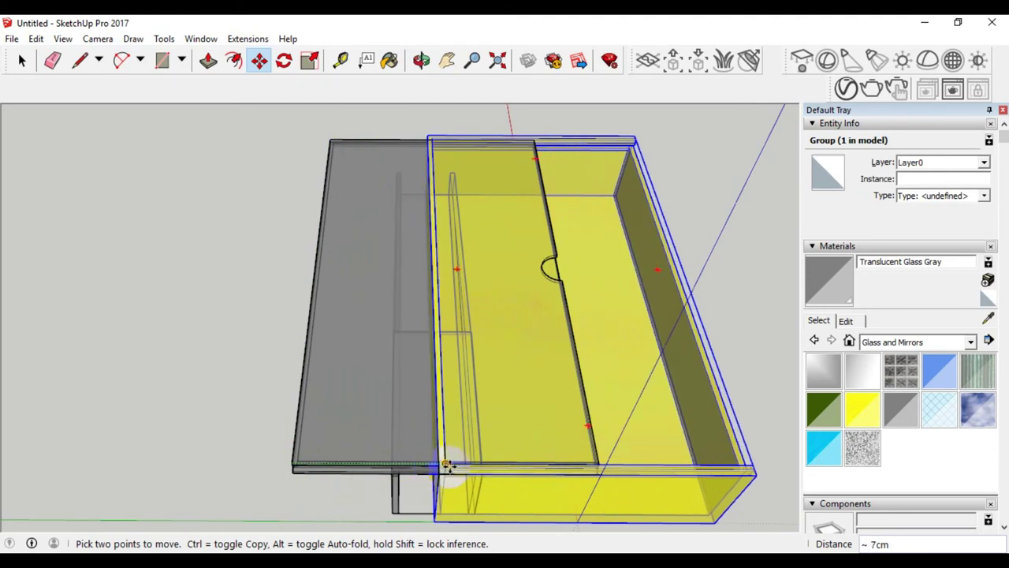
pyautogui.click(447, 466)
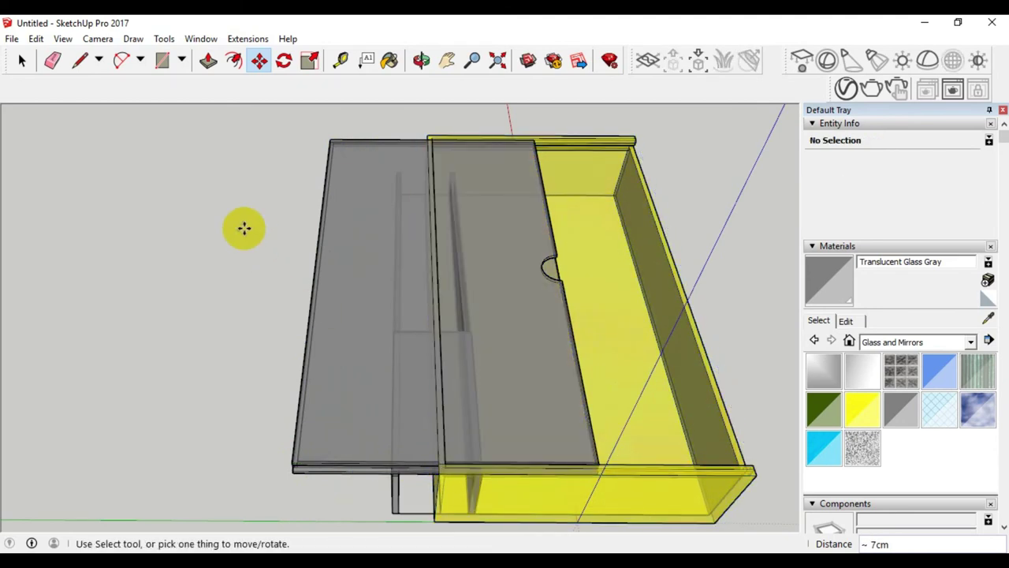
pyautogui.hotkey('ctrl', 'z')
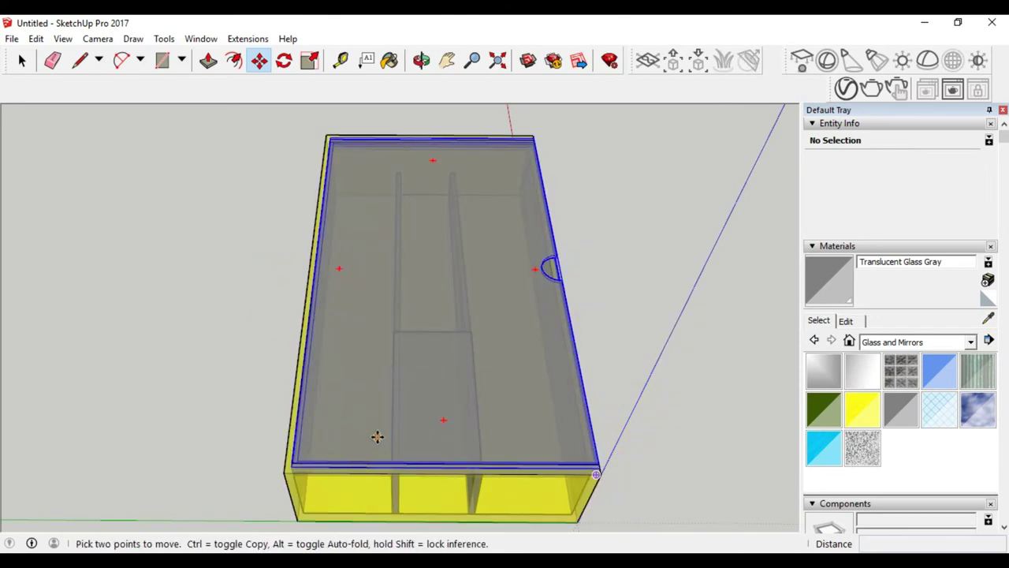
pyautogui.scroll(3, 347, 450)
pyautogui.scroll(3, 300, 456)
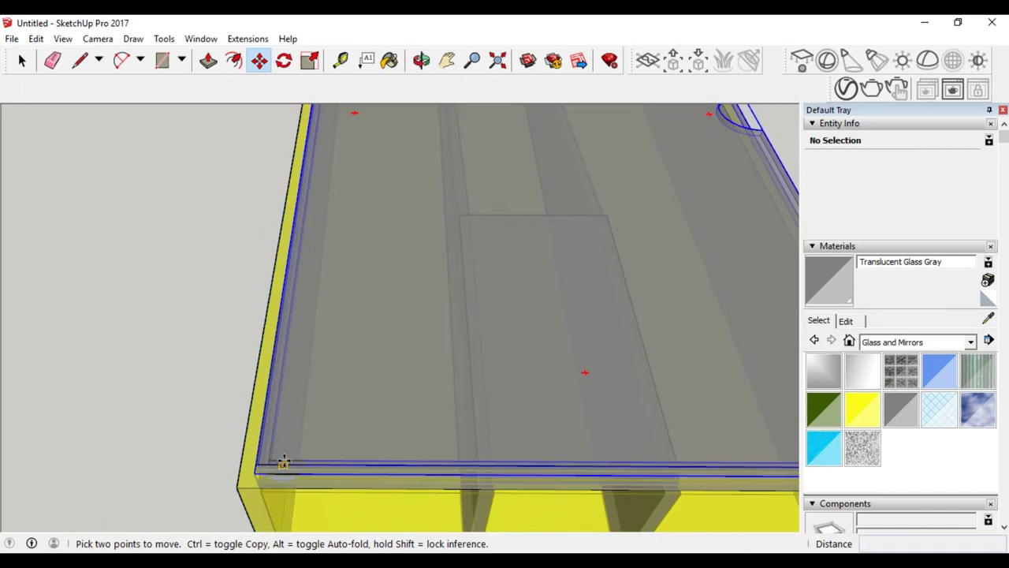
# - Move the lid 6cm along from its corner endpoint so the box sits partly open
pyautogui.click(280, 461)
pyautogui.click(270, 471)
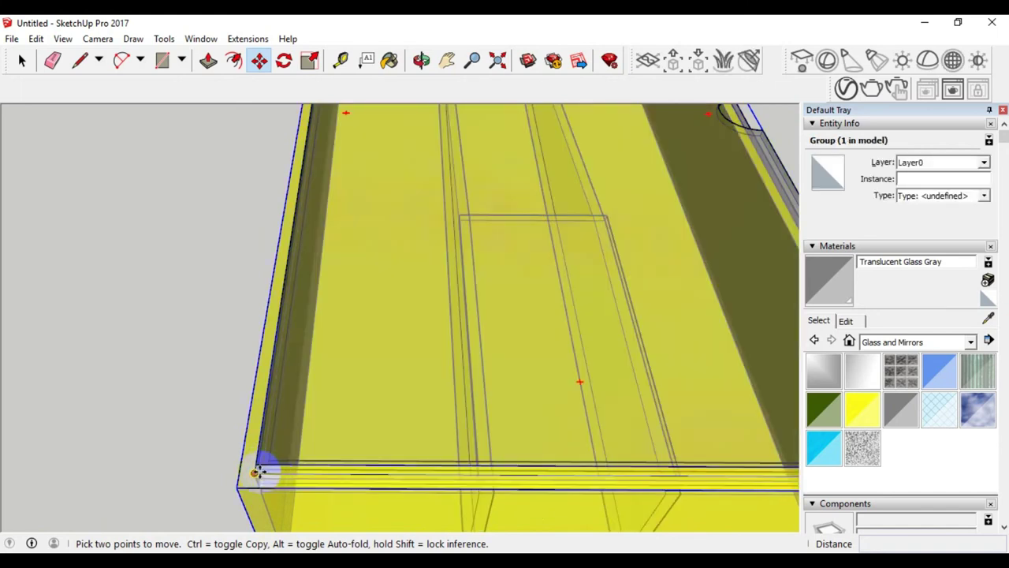
pyautogui.scroll(-3, 258, 471)
pyautogui.scroll(3, 579, 423)
pyautogui.click(580, 423)
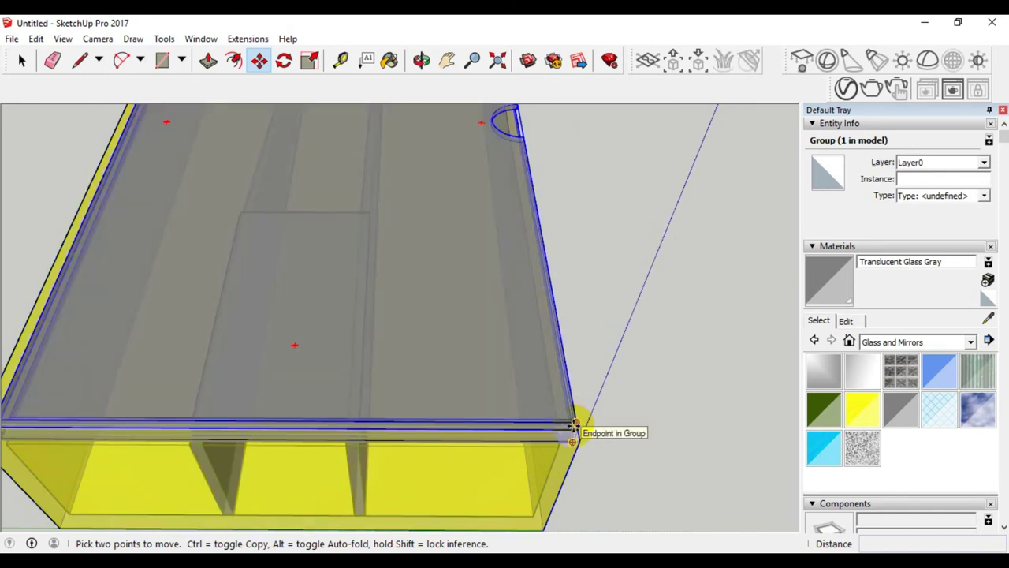
pyautogui.click(574, 425)
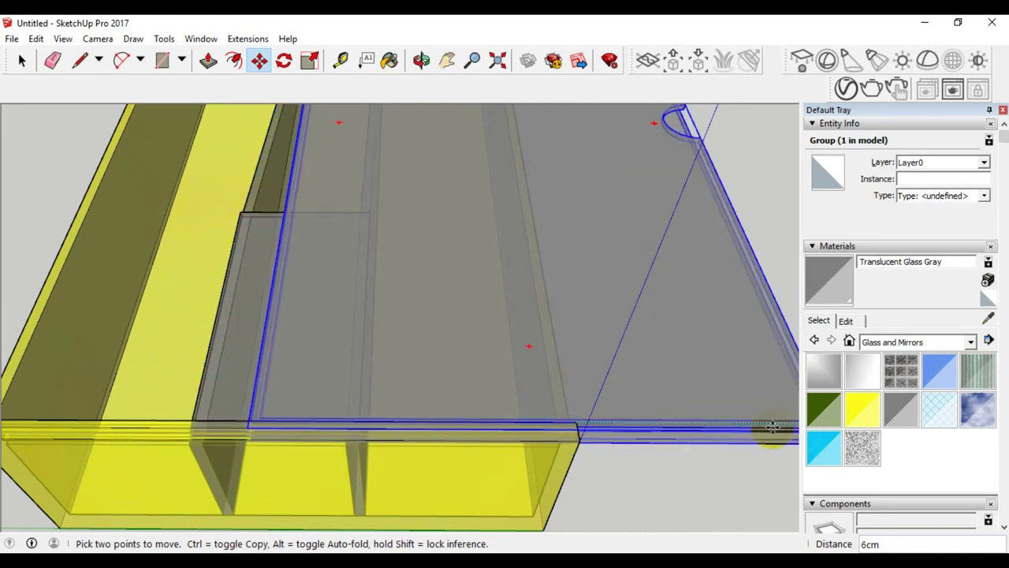
pyautogui.click(779, 427)
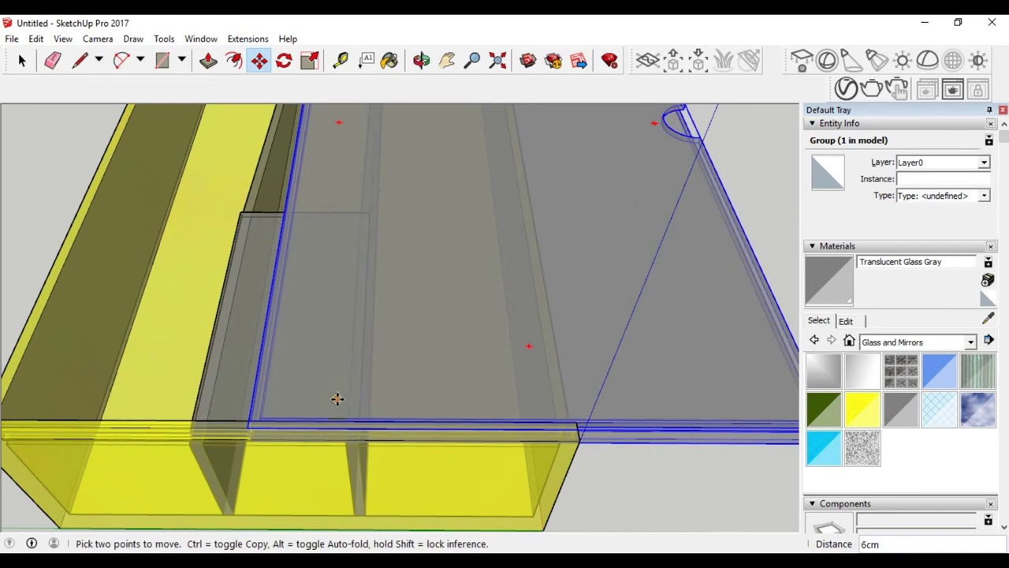
pyautogui.scroll(-5, 336, 399)
pyautogui.moveTo(349, 396); pyautogui.dragTo(354, 378, button='middle')
pyautogui.click(22, 62)
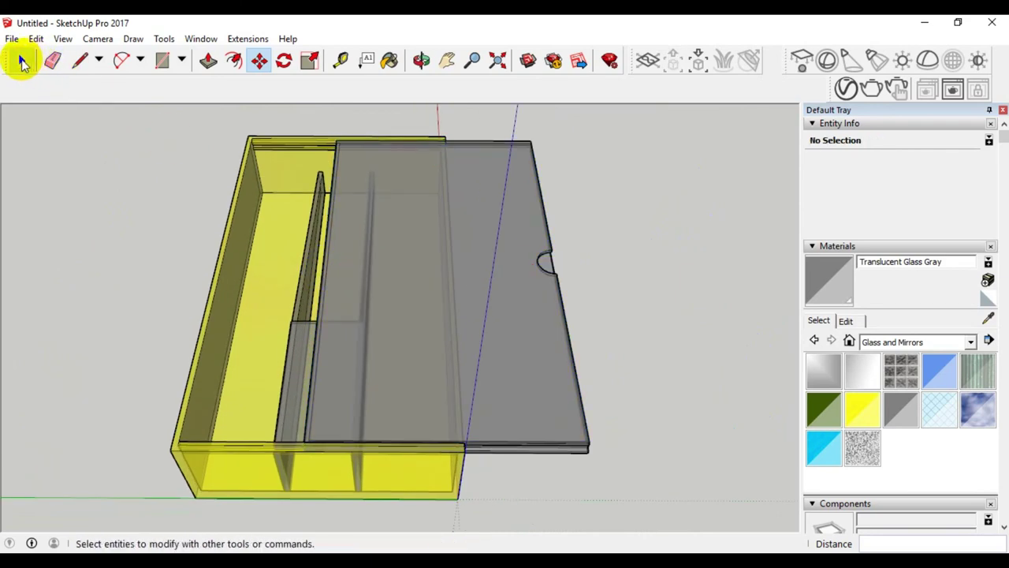
pyautogui.moveTo(169, 371)
pyautogui.mouseDown(button='middle')
pyautogui.moveTo(410, 216)
pyautogui.moveTo(394, 226)
pyautogui.moveTo(480, 334)
pyautogui.moveTo(349, 360)
pyautogui.moveTo(297, 317)
pyautogui.moveTo(434, 289)
pyautogui.moveTo(394, 349)
pyautogui.moveTo(450, 352)
pyautogui.moveTo(421, 308)
pyautogui.moveTo(462, 392)
pyautogui.moveTo(544, 345)
pyautogui.moveTo(219, 342)
pyautogui.moveTo(450, 360)
pyautogui.mouseUp(button='middle')
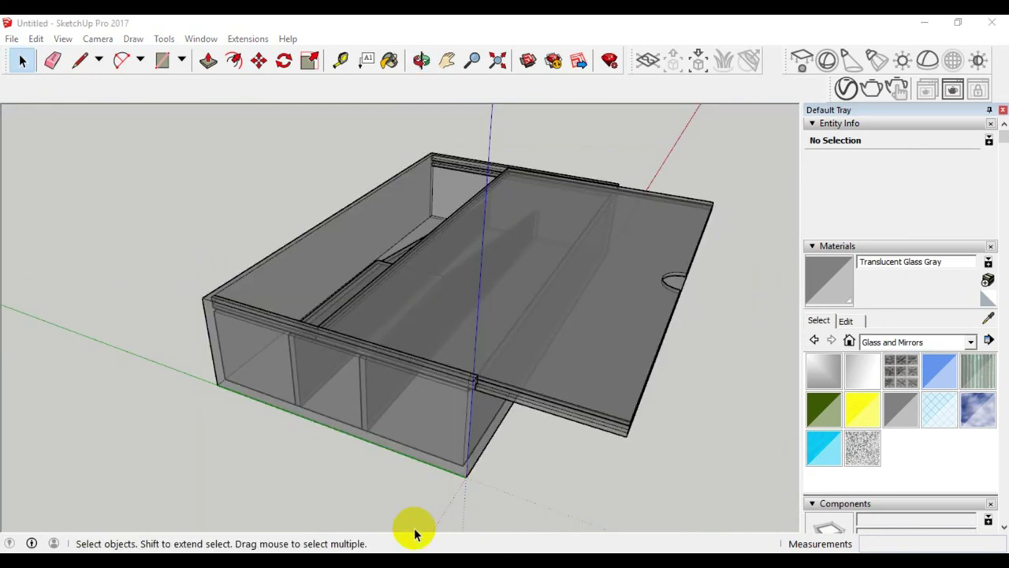
pyautogui.moveTo(549, 393)
pyautogui.mouseDown()
pyautogui.moveTo(597, 342)
pyautogui.moveTo(455, 371)
pyautogui.moveTo(356, 370)
pyautogui.mouseUp()
pyautogui.moveTo(356, 371)
pyautogui.mouseDown(button='middle')
pyautogui.moveTo(345, 360)
pyautogui.moveTo(403, 295)
pyautogui.moveTo(412, 225)
pyautogui.moveTo(461, 363)
pyautogui.moveTo(417, 413)
pyautogui.moveTo(499, 342)
pyautogui.moveTo(496, 311)
pyautogui.moveTo(356, 343)
pyautogui.moveTo(292, 342)
pyautogui.moveTo(350, 368)
pyautogui.moveTo(410, 375)
pyautogui.mouseUp(button='middle')
pyautogui.moveTo(624, 381)
pyautogui.mouseDown(button='middle')
pyautogui.moveTo(509, 336)
pyautogui.moveTo(520, 360)
pyautogui.mouseUp(button='middle')
pyautogui.scroll(3, 520, 361)
# - Slide the lid 6cm back so it covers the whole box
pyautogui.click(550, 347)
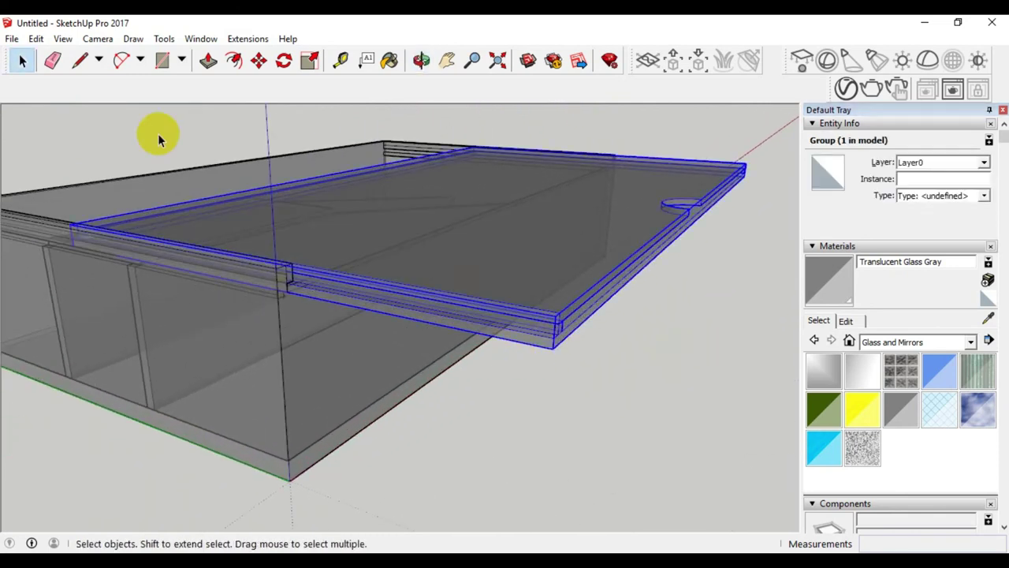
pyautogui.click(555, 350)
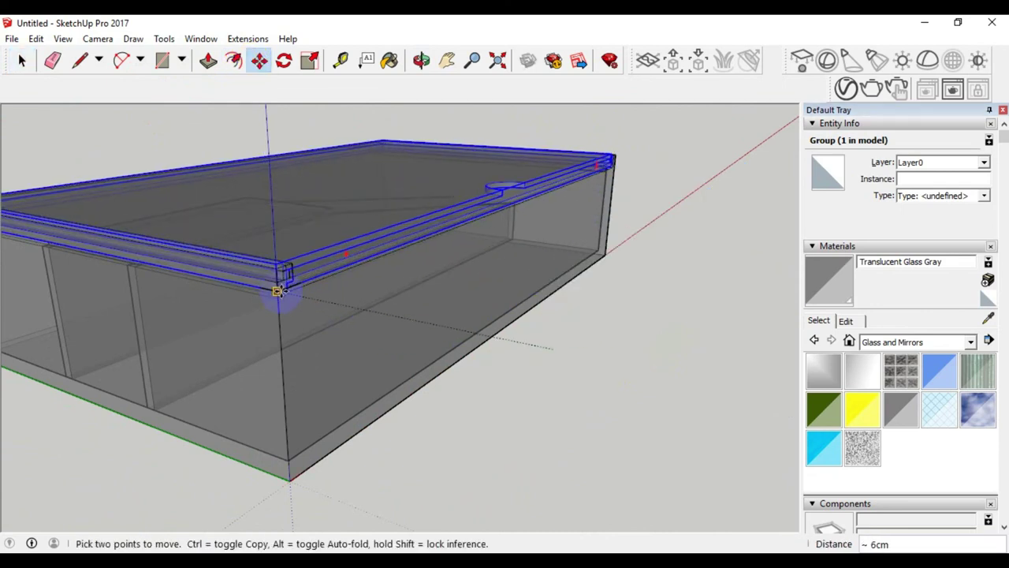
pyautogui.click(291, 292)
pyautogui.scroll(-5, 415, 354)
pyautogui.moveTo(415, 354)
pyautogui.mouseDown(button='middle')
pyautogui.moveTo(254, 354)
pyautogui.moveTo(417, 354)
pyautogui.mouseUp(button='middle')
pyautogui.click(17, 63)
pyautogui.click(212, 257)
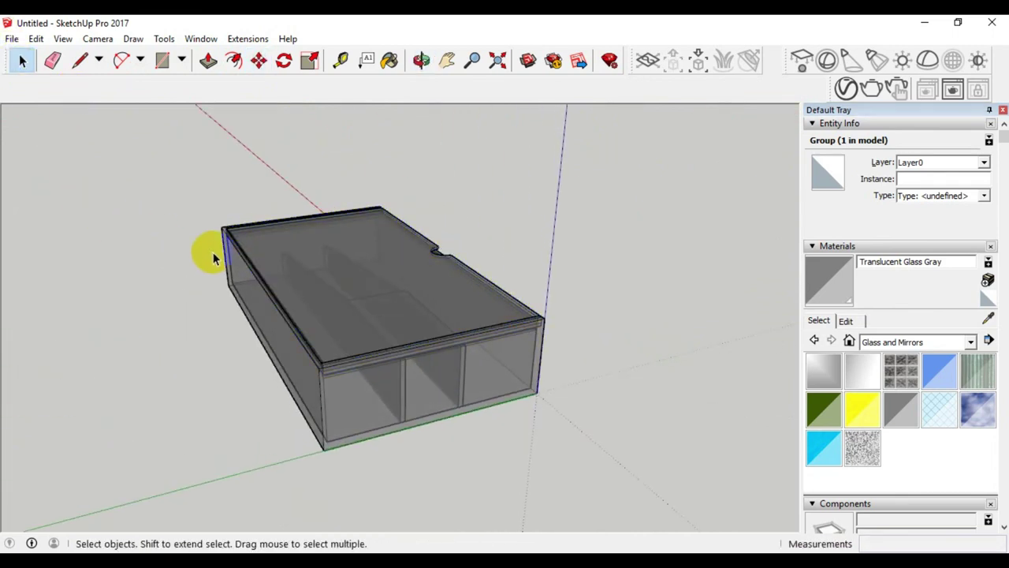
# - Orbit around the closed box to inspect it from low side views, then select the lid
pyautogui.moveTo(546, 285)
pyautogui.mouseDown(button='middle')
pyautogui.moveTo(270, 315)
pyautogui.moveTo(259, 275)
pyautogui.moveTo(482, 268)
pyautogui.mouseUp(button='middle')
pyautogui.scroll(5, 423, 289)
pyautogui.scroll(2, 423, 300)
pyautogui.scroll(-6, 428, 292)
pyautogui.moveTo(428, 292)
pyautogui.mouseDown(button='middle')
pyautogui.moveTo(311, 296)
pyautogui.moveTo(333, 334)
pyautogui.moveTo(323, 349)
pyautogui.moveTo(442, 324)
pyautogui.moveTo(490, 354)
pyautogui.moveTo(581, 355)
pyautogui.moveTo(333, 288)
pyautogui.moveTo(190, 306)
pyautogui.moveTo(294, 365)
pyautogui.moveTo(541, 371)
pyautogui.moveTo(412, 371)
pyautogui.moveTo(444, 405)
pyautogui.moveTo(525, 413)
pyautogui.moveTo(291, 374)
pyautogui.moveTo(375, 320)
pyautogui.moveTo(412, 322)
pyautogui.moveTo(435, 378)
pyautogui.moveTo(394, 350)
pyautogui.moveTo(388, 227)
pyautogui.moveTo(434, 322)
pyautogui.moveTo(475, 354)
pyautogui.moveTo(412, 352)
pyautogui.moveTo(244, 398)
pyautogui.moveTo(198, 387)
pyautogui.moveTo(443, 412)
pyautogui.moveTo(387, 412)
pyautogui.mouseUp(button='middle')
pyautogui.scroll(1, 497, 351)
pyautogui.scroll(2, 489, 347)
pyautogui.scroll(-2, 490, 345)
pyautogui.scroll(-3, 402, 398)
pyautogui.scroll(3, 401, 466)
pyautogui.moveTo(401, 466)
pyautogui.mouseDown(button='middle')
pyautogui.moveTo(434, 383)
pyautogui.moveTo(435, 404)
pyautogui.moveTo(425, 413)
pyautogui.moveTo(421, 355)
pyautogui.moveTo(450, 409)
pyautogui.mouseUp(button='middle')
pyautogui.scroll(2, 454, 408)
pyautogui.scroll(-3, 454, 410)
pyautogui.scroll(3, 464, 305)
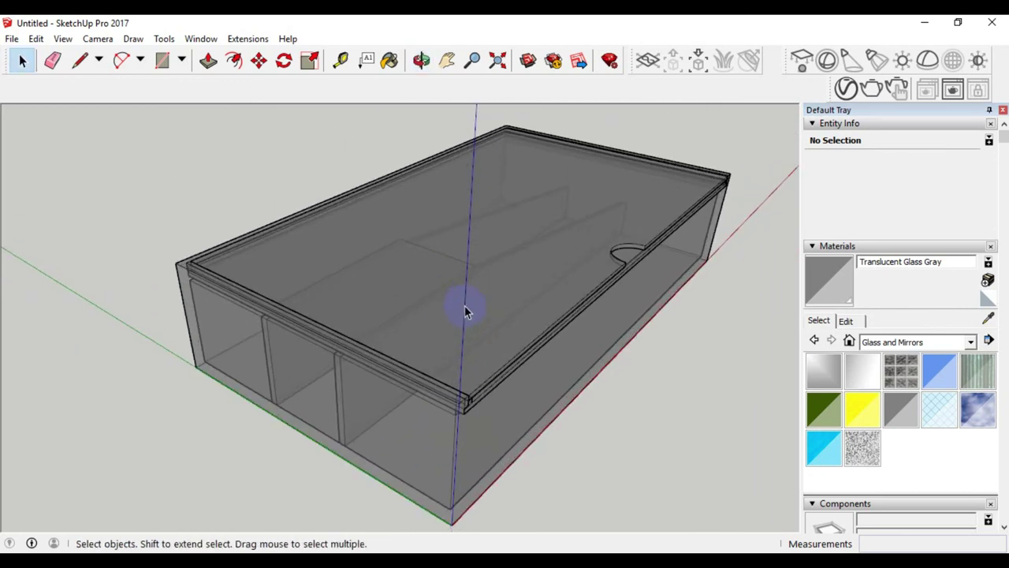
pyautogui.scroll(2, 465, 305)
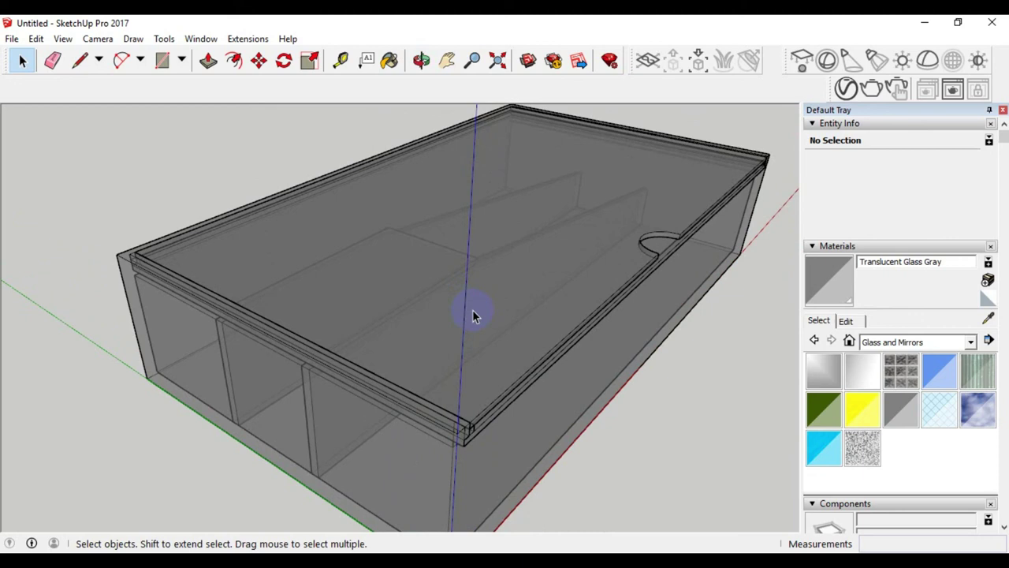
pyautogui.scroll(-3, 473, 317)
pyautogui.moveTo(477, 307)
pyautogui.mouseDown(button='middle')
pyautogui.moveTo(452, 316)
pyautogui.moveTo(468, 313)
pyautogui.moveTo(480, 339)
pyautogui.moveTo(474, 307)
pyautogui.moveTo(553, 262)
pyautogui.mouseUp(button='middle')
pyautogui.click(553, 264)
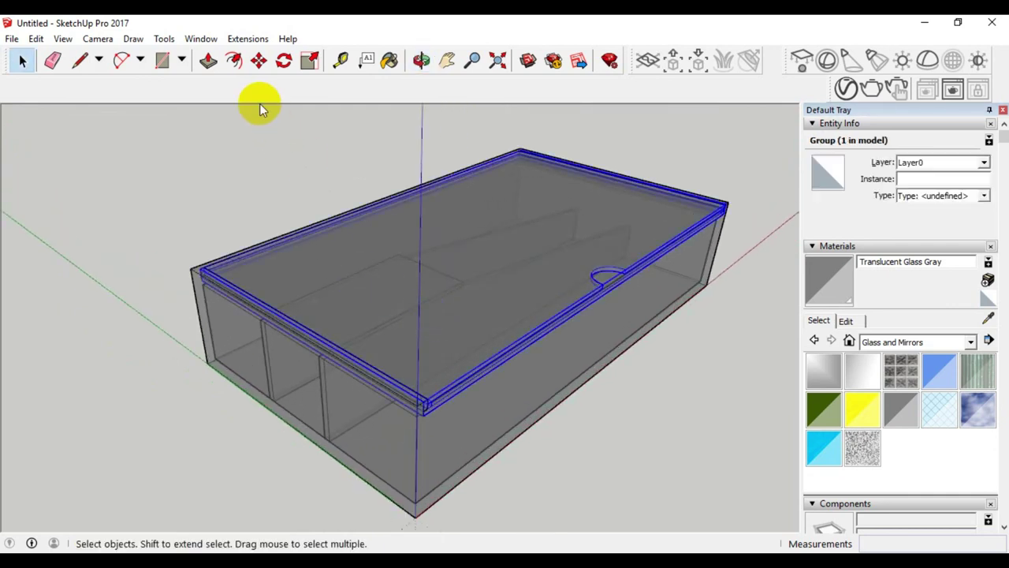